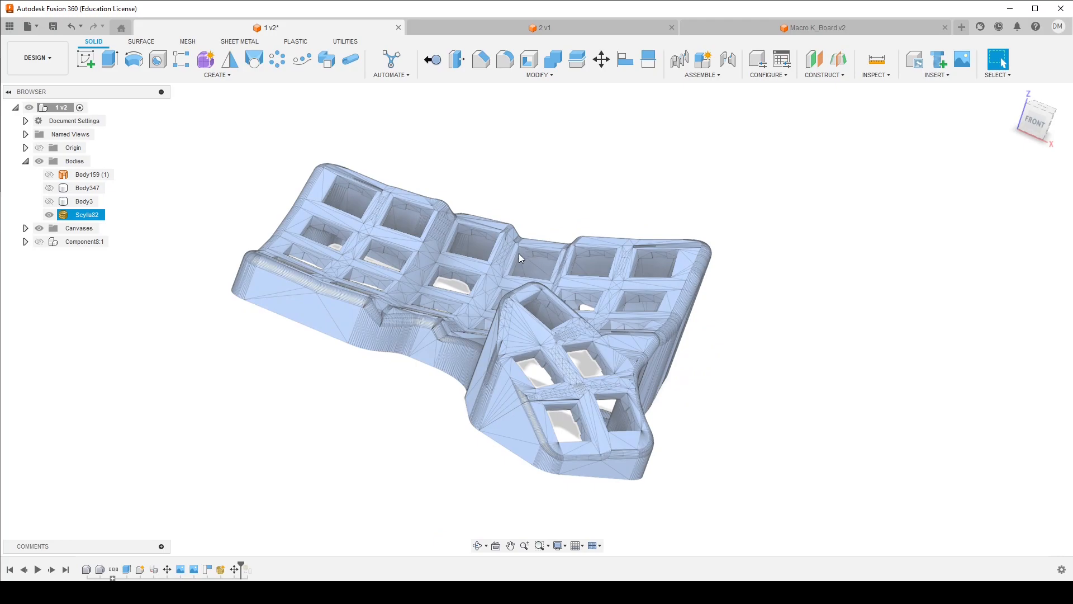
Examine the key openings and thumb cluster of the Scylla82 keyboard body from several angles and distances
shift+middle_drag(502, 235, 503, 263)
key(Escape)
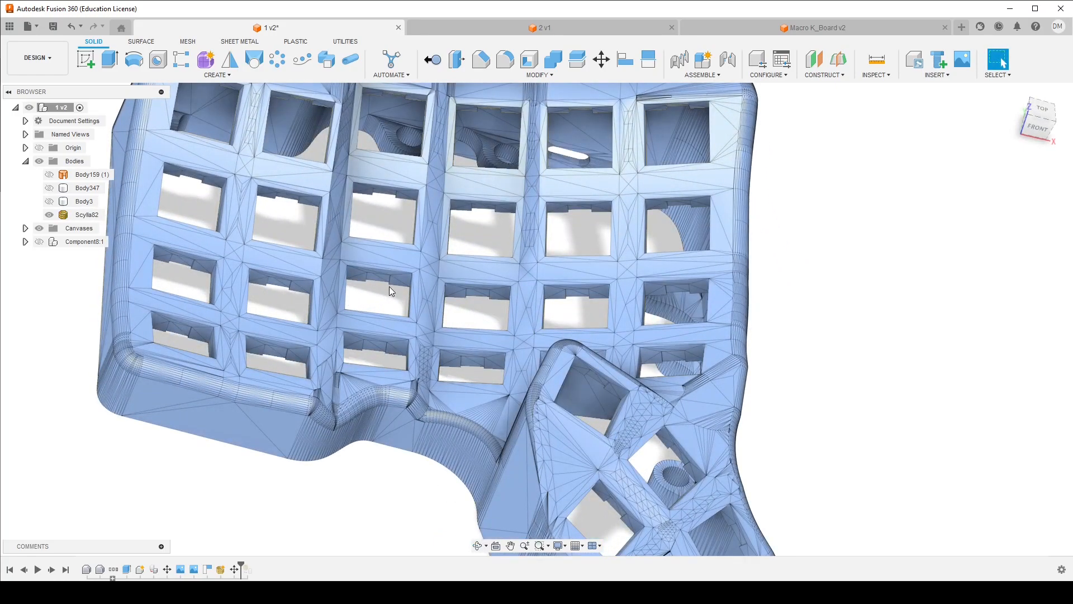
scroll(390, 287, down, 6)
shift+middle_drag(389, 286, 475, 313)
scroll(476, 316, up, 5)
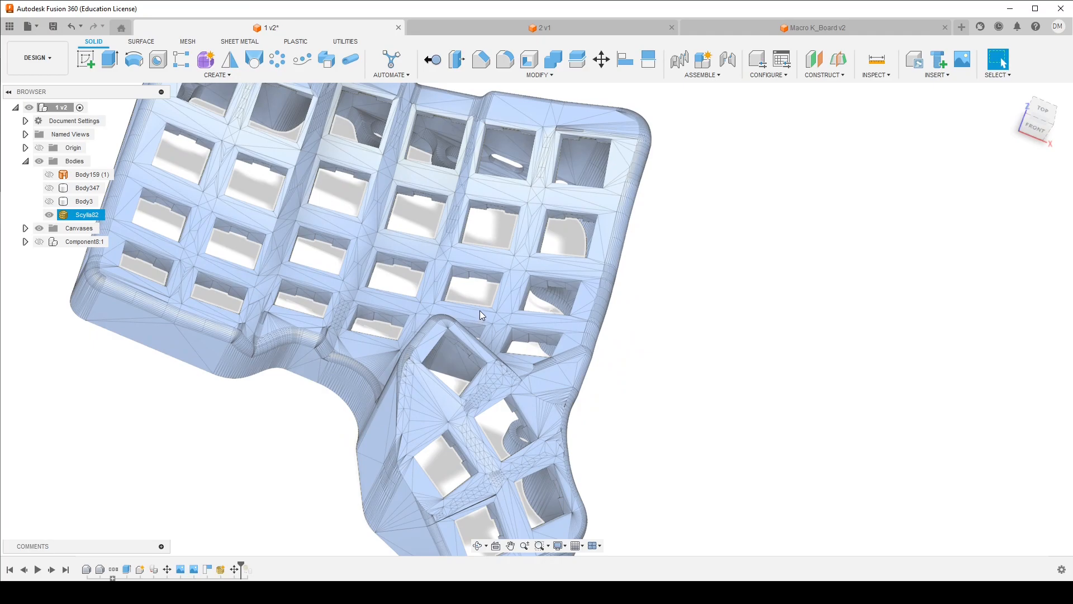
shift+middle_drag(479, 310, 435, 280)
scroll(456, 264, down, 3)
scroll(456, 256, up, 4)
click(378, 445)
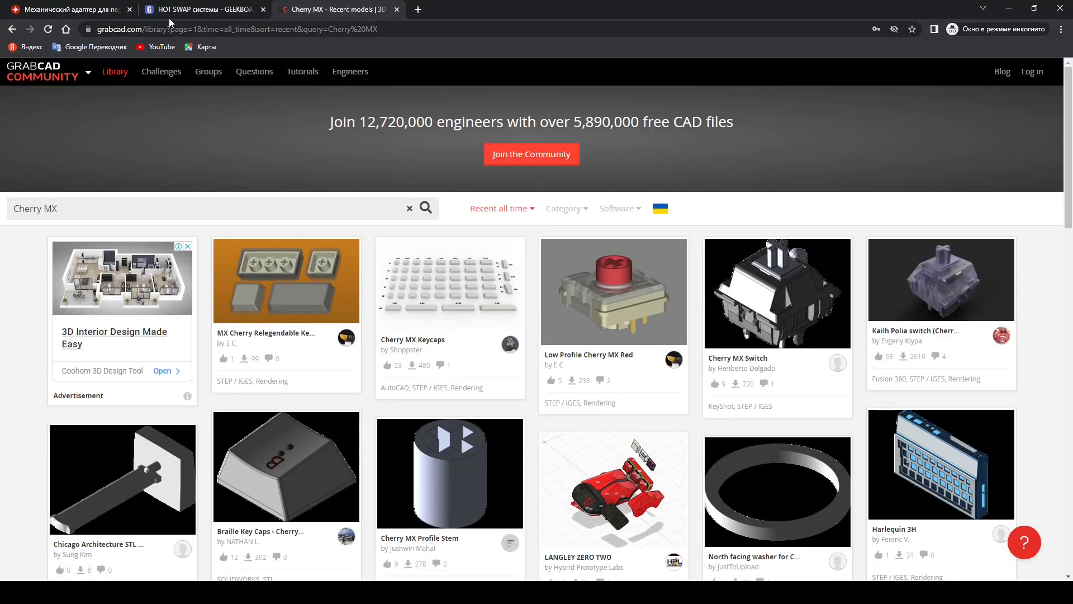
Switch to the browser, dismiss the city prompt on the AliExpress hot-swap socket listing and expand its product description
click(85, 11)
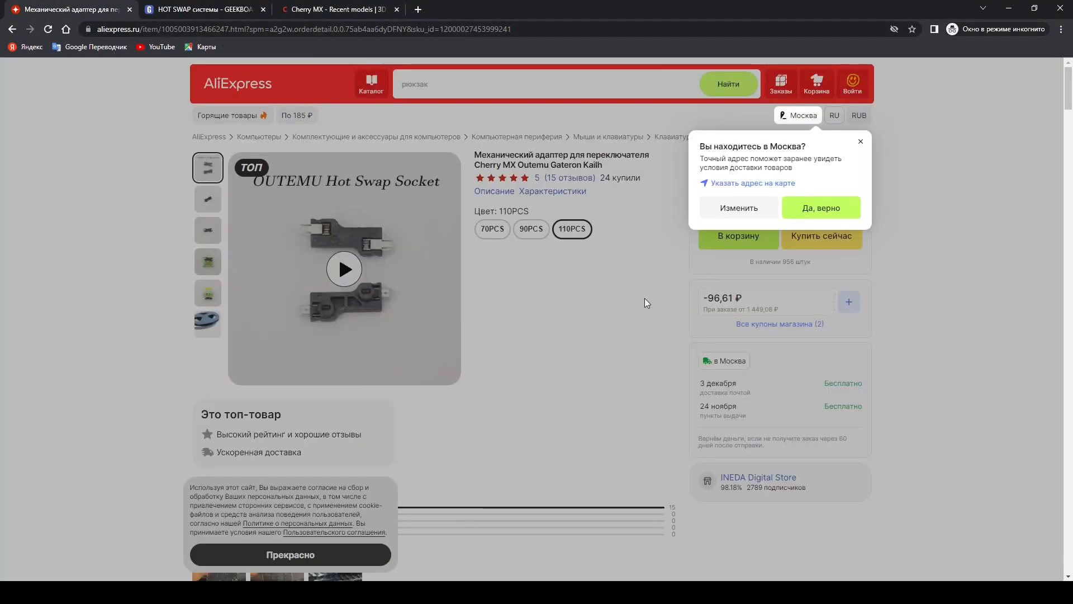
click(860, 141)
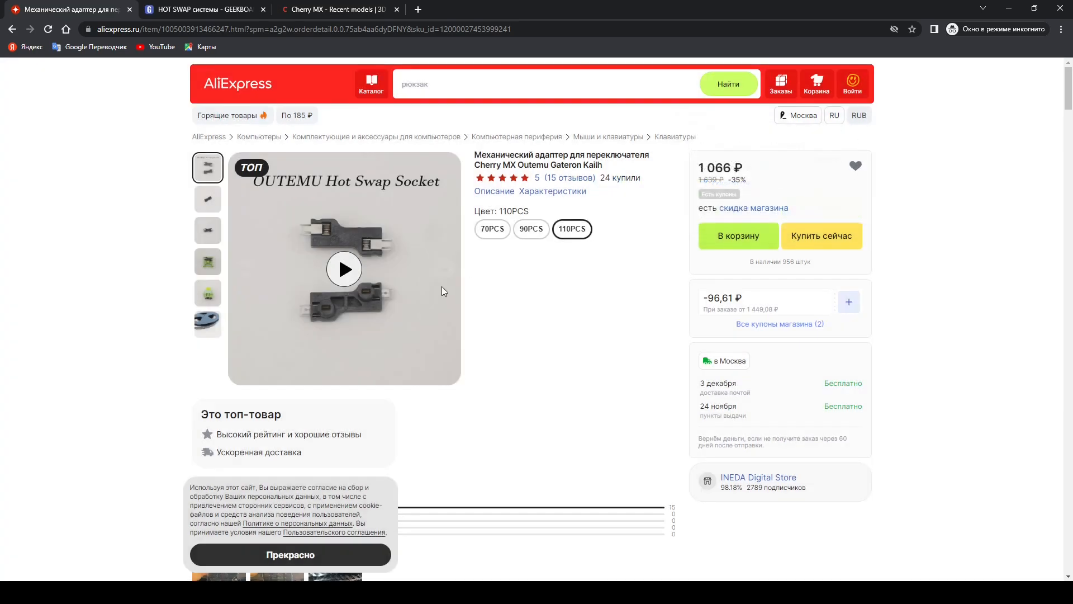
scroll(393, 354, down, 20)
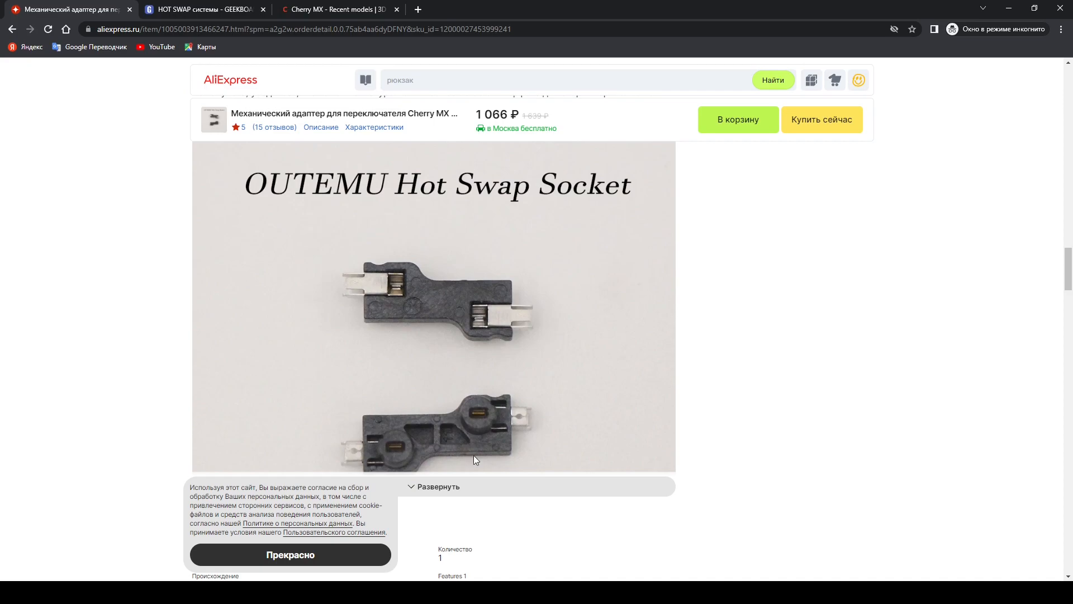
click(459, 481)
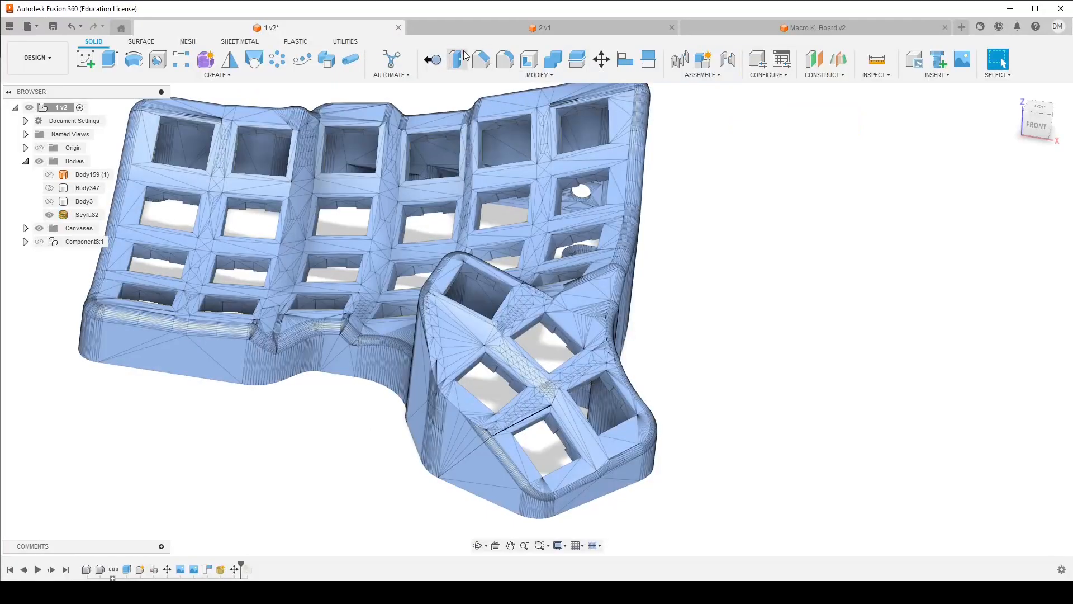
Switch to Fusion 360 and inspect the MX switch model in document 2 v1, including its stem and the underside pins
click(465, 24)
shift+middle_drag(550, 318, 590, 276)
click(952, 60)
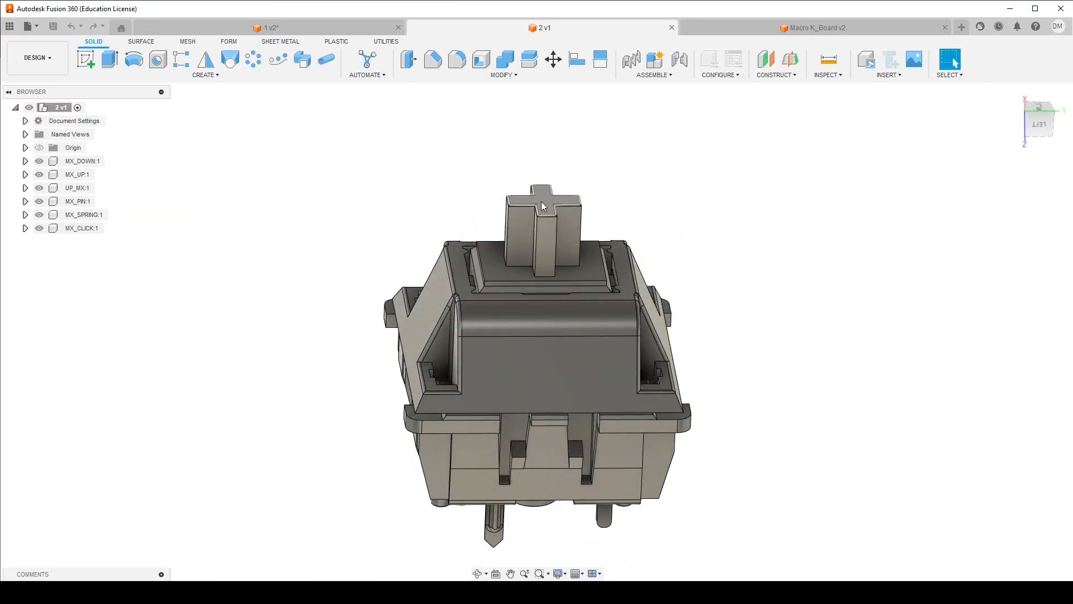
scroll(546, 255, down, 5)
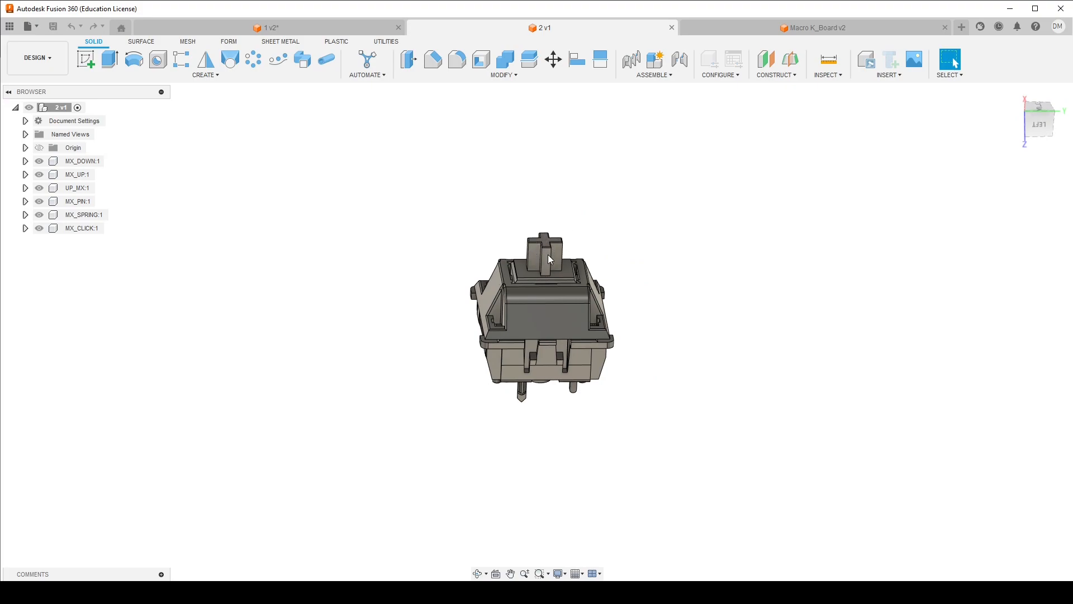
shift+middle_drag(547, 273, 580, 207)
shift+middle_drag(553, 320, 544, 271)
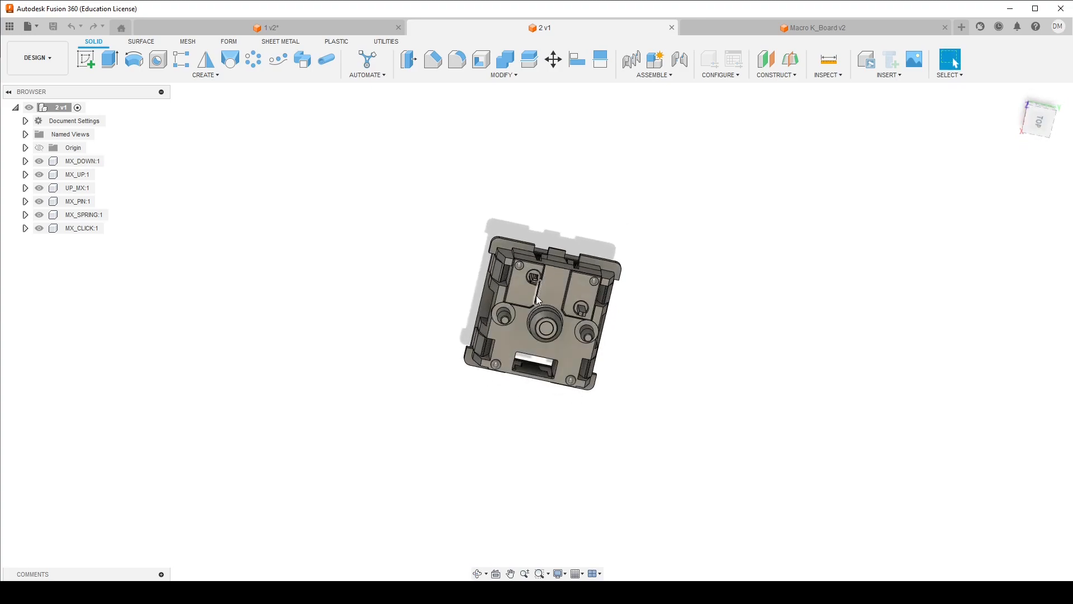
scroll(544, 269, up, 5)
scroll(575, 310, down, 4)
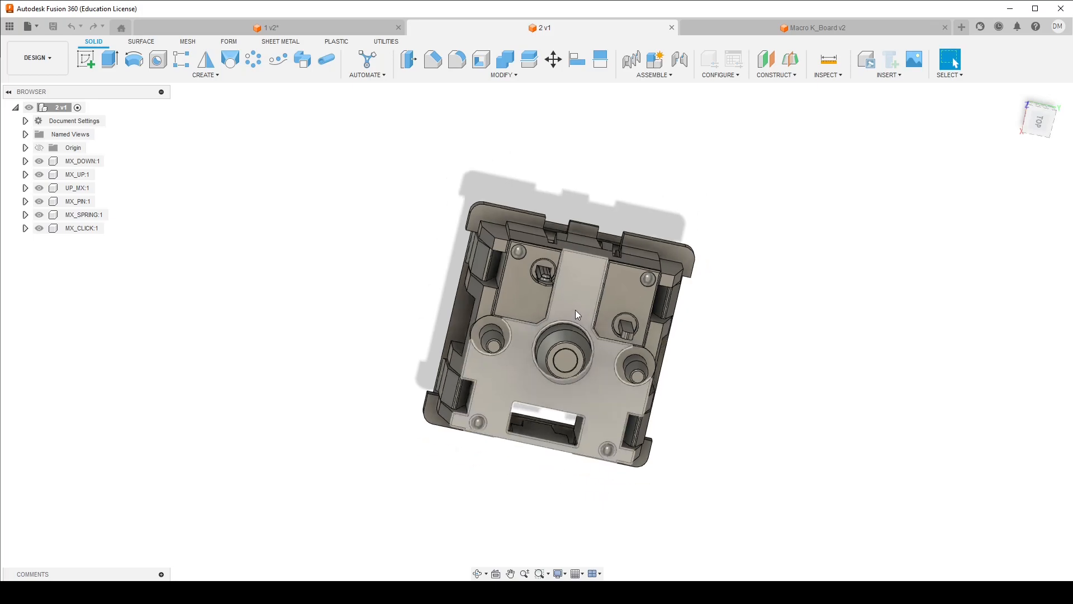
shift+middle_drag(575, 309, 522, 353)
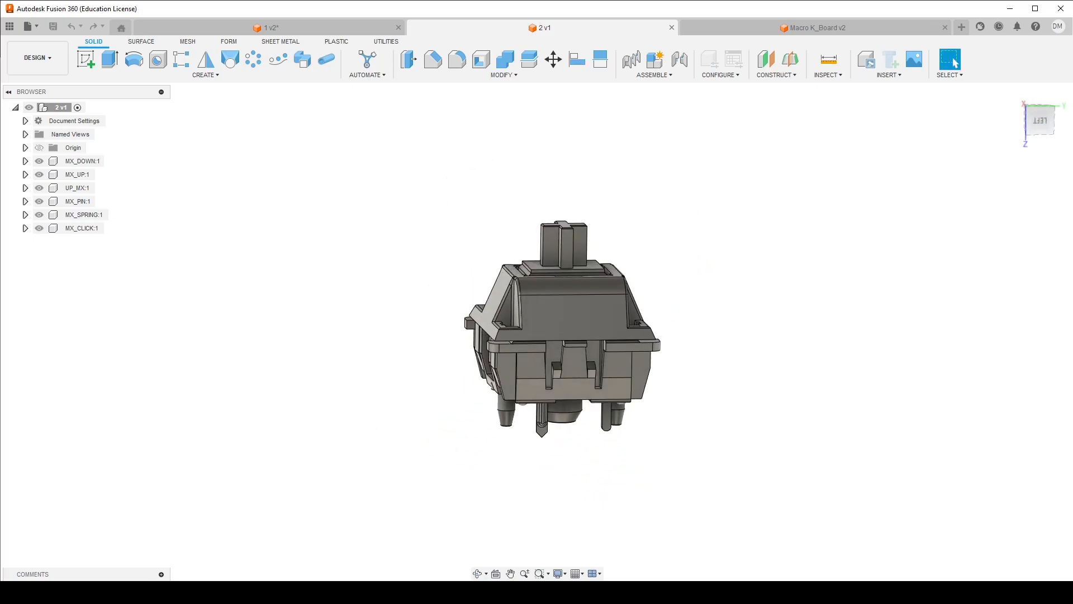
Switch to the browser and read the Geekboards wiki article on hot-swap systems, focusing on the Mill-Max section
click(246, 592)
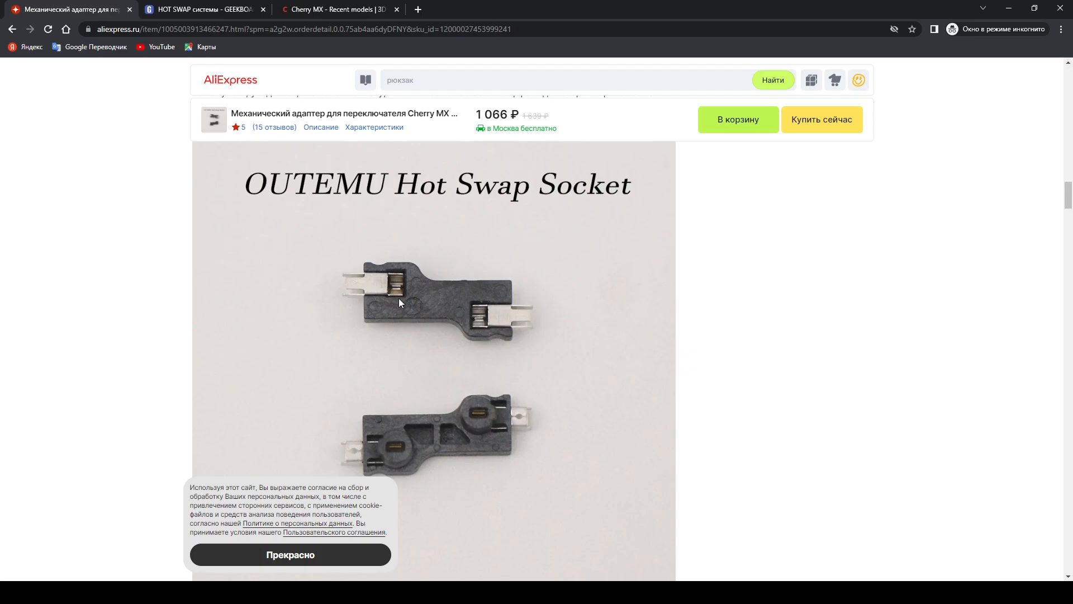
click(229, 17)
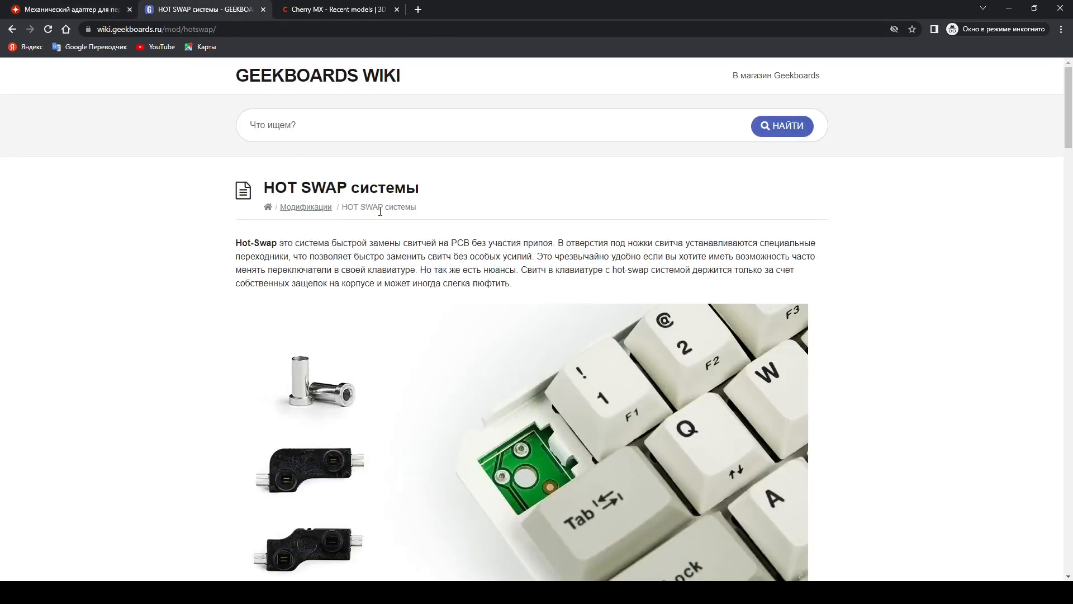
scroll(383, 218, down, 4)
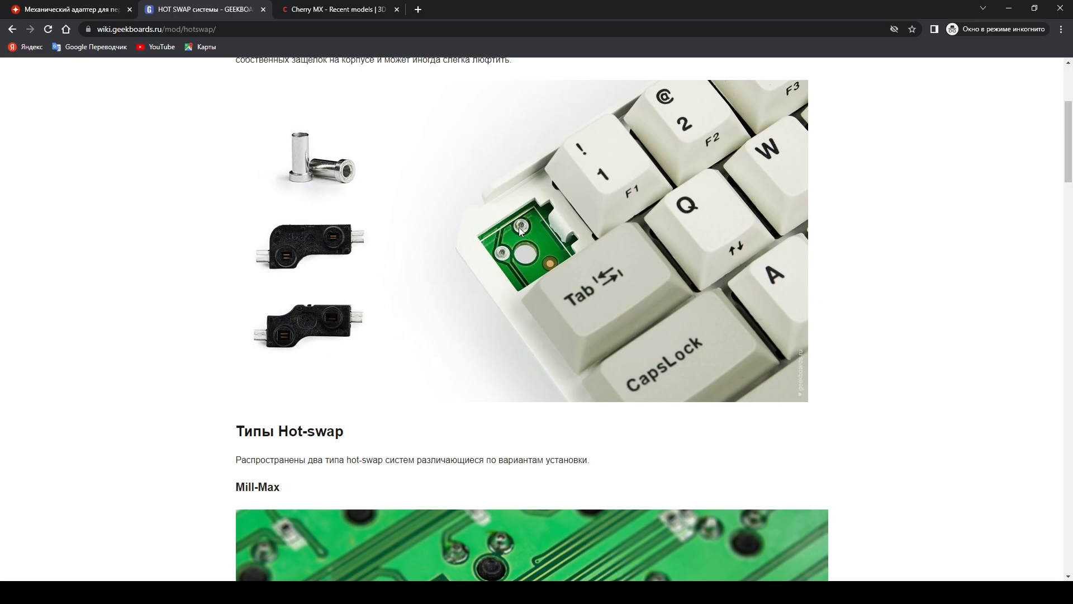
scroll(307, 242, down, 5)
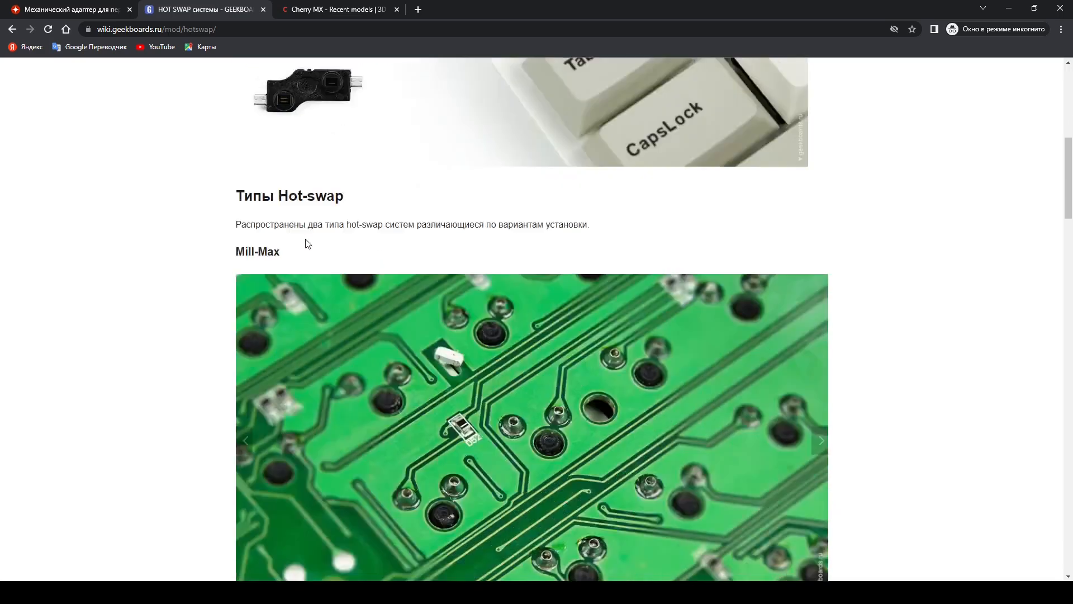
scroll(306, 241, down, 5)
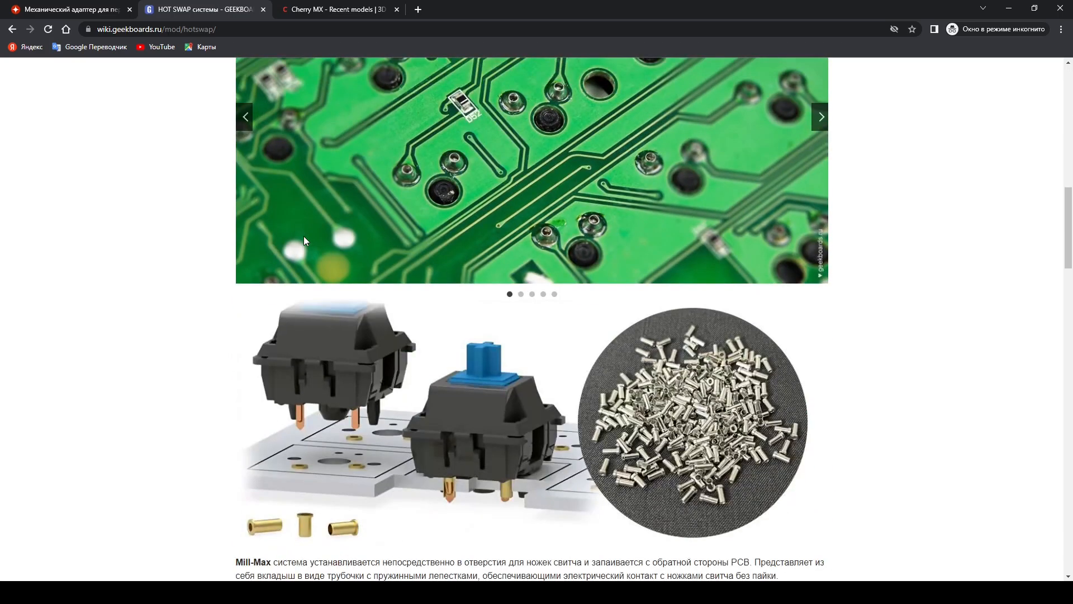
scroll(305, 238, down, 3)
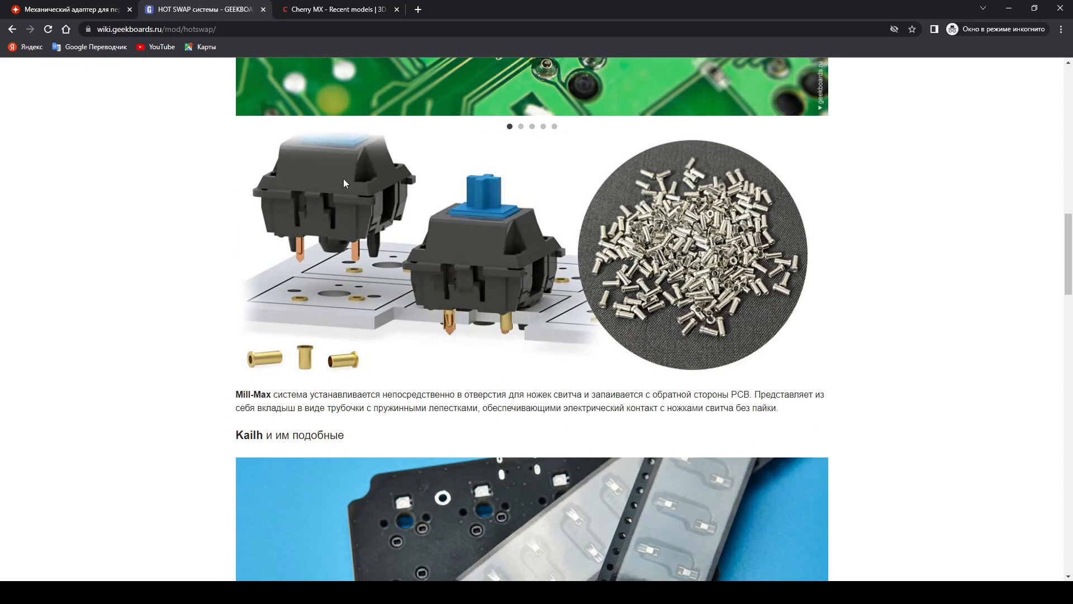
scroll(333, 274, down, 6)
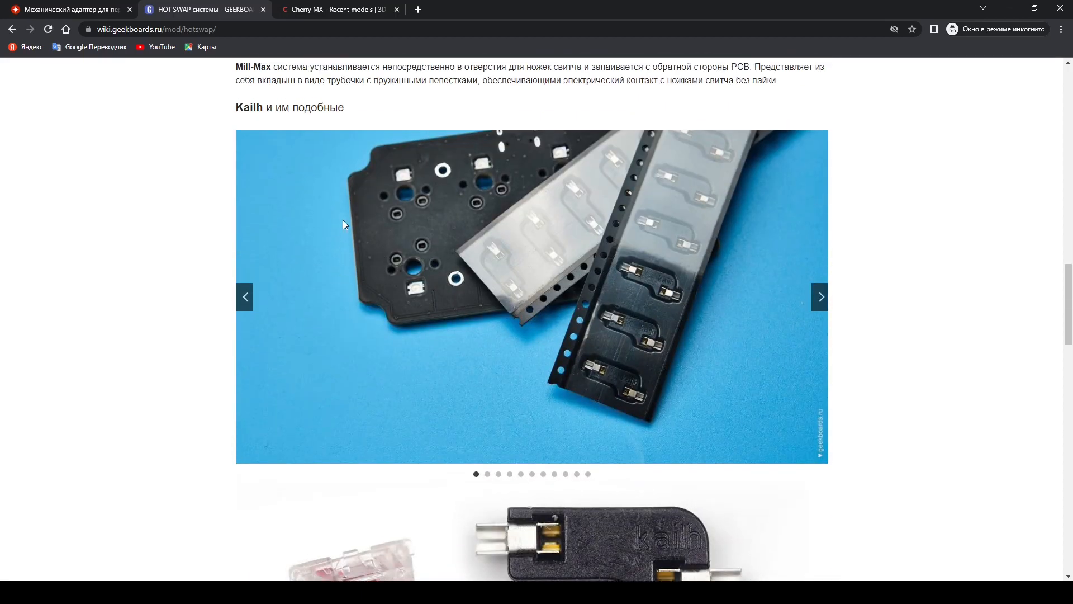
scroll(343, 224, up, 5)
scroll(343, 224, up, 5)
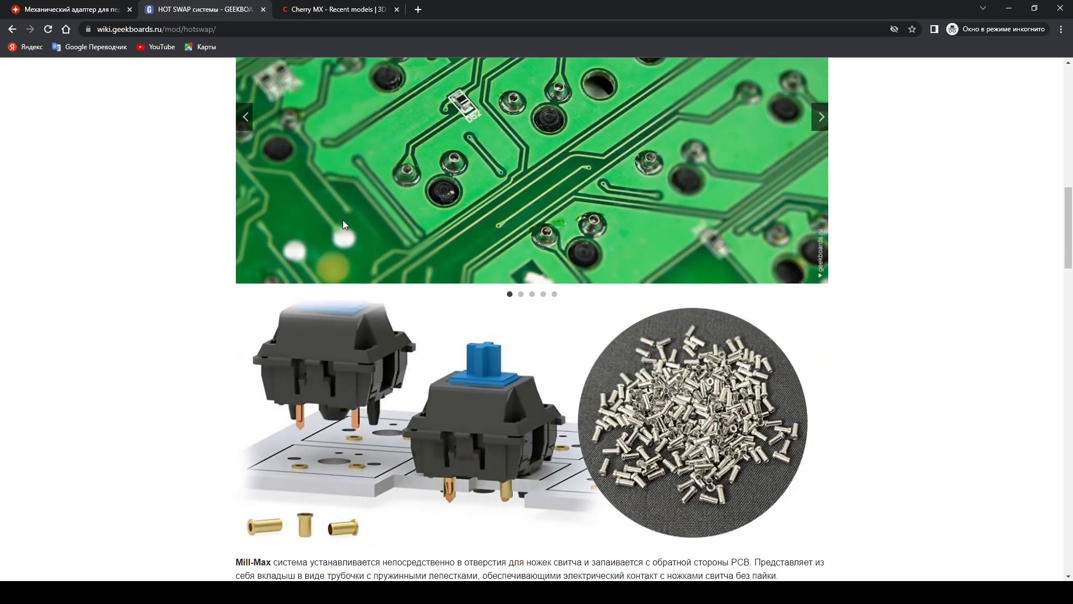
Review the article's Kailh section and compare the switch-side and reverse-side PCB photos with the AliExpress OUTEMU socket
scroll(343, 220, down, 15)
scroll(343, 219, down, 7)
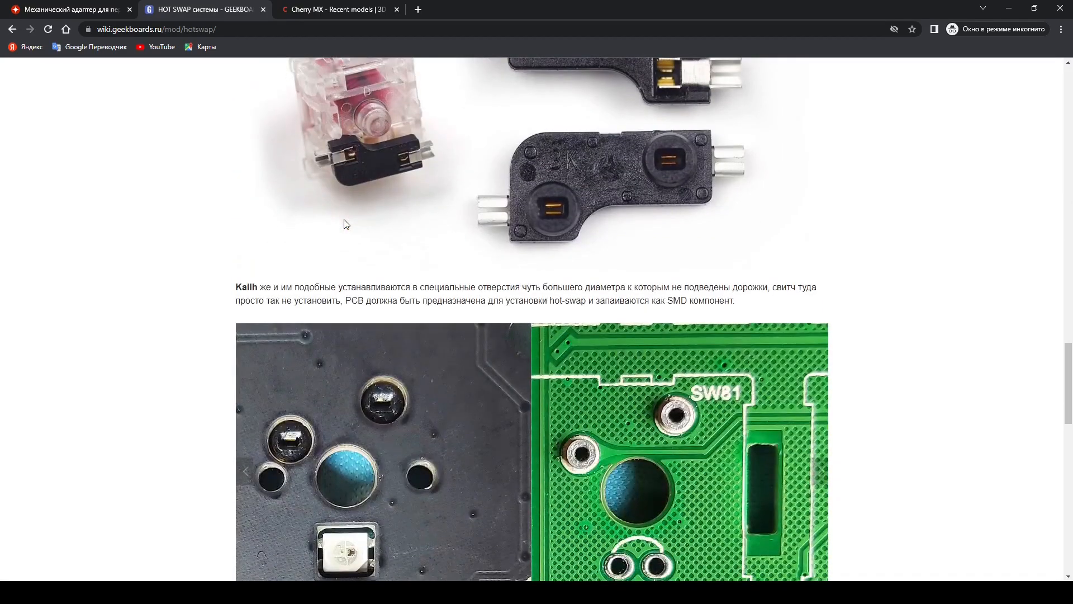
scroll(706, 190, up, 15)
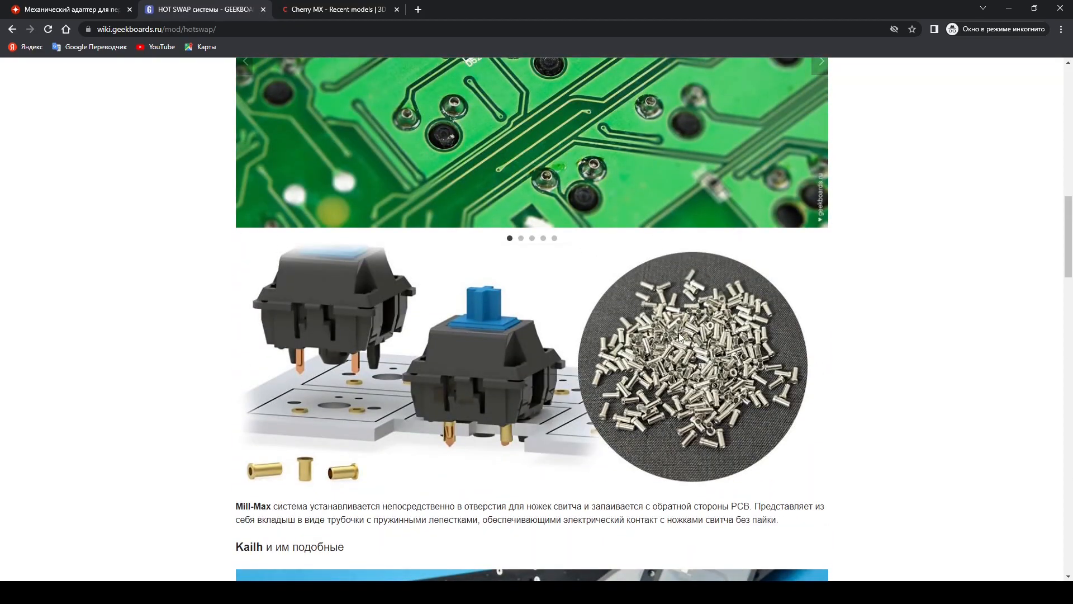
scroll(477, 183, down, 15)
scroll(511, 258, down, 4)
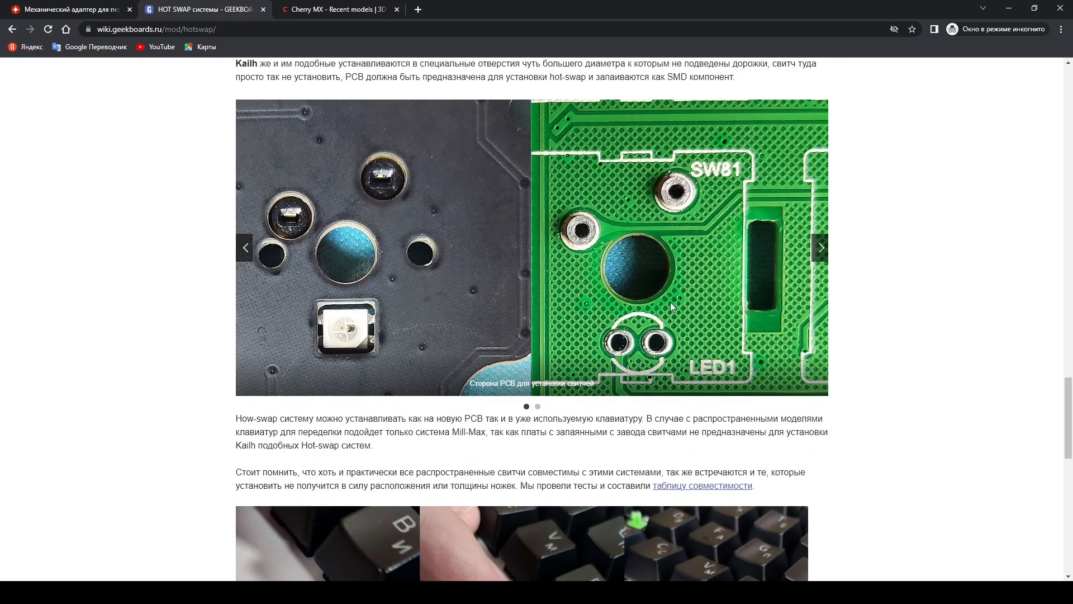
click(820, 248)
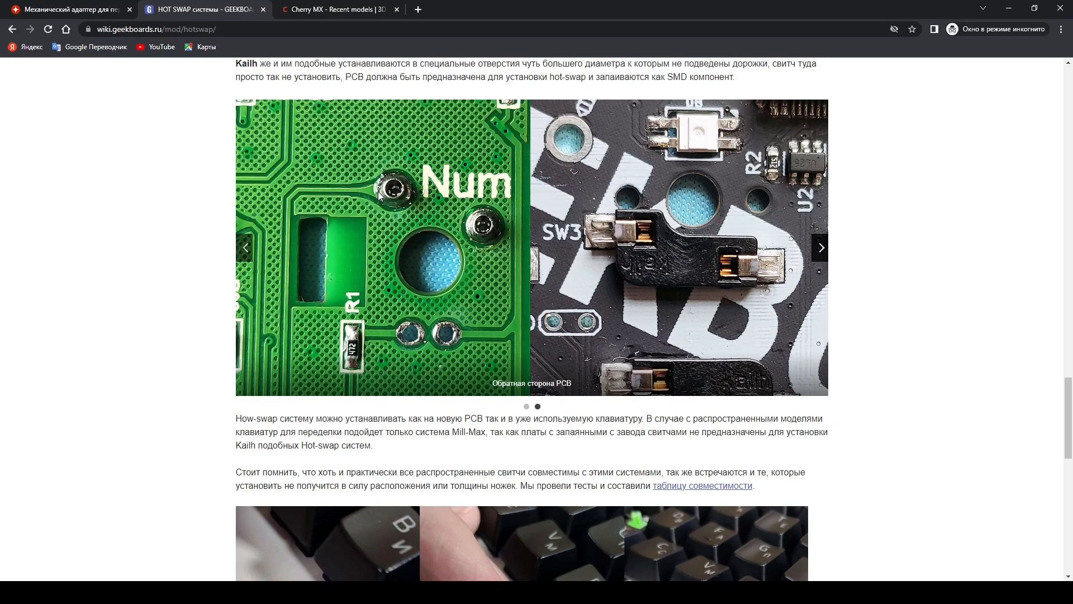
click(820, 248)
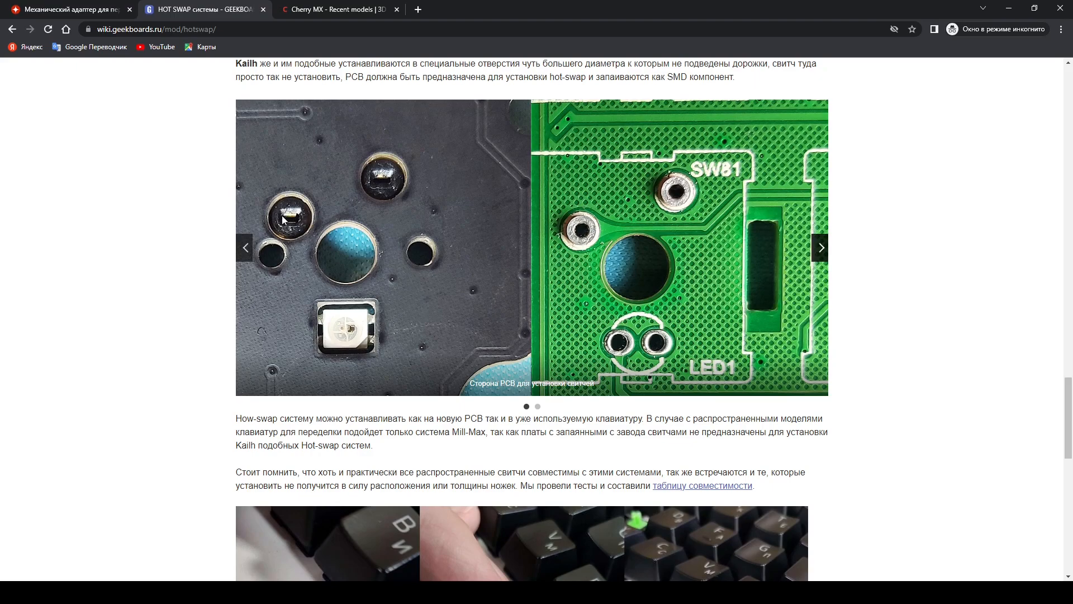
click(821, 247)
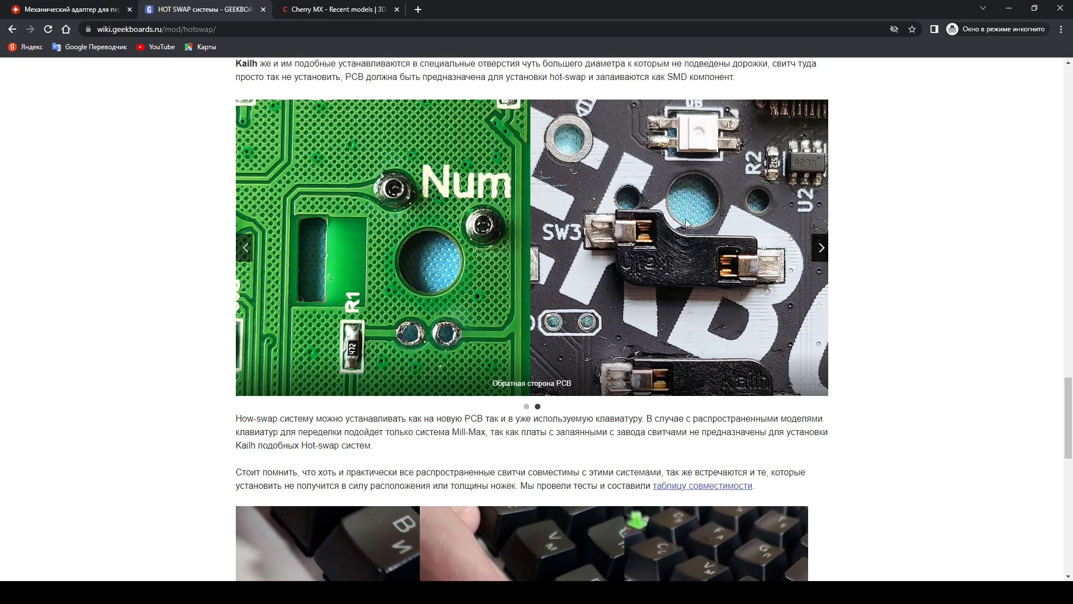
click(89, 10)
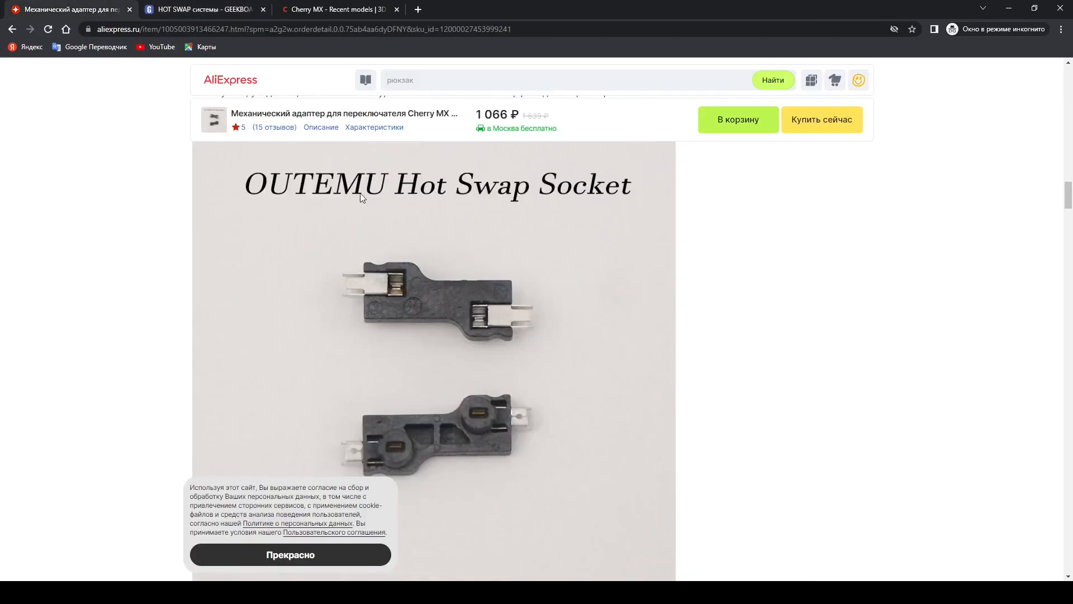
click(220, 10)
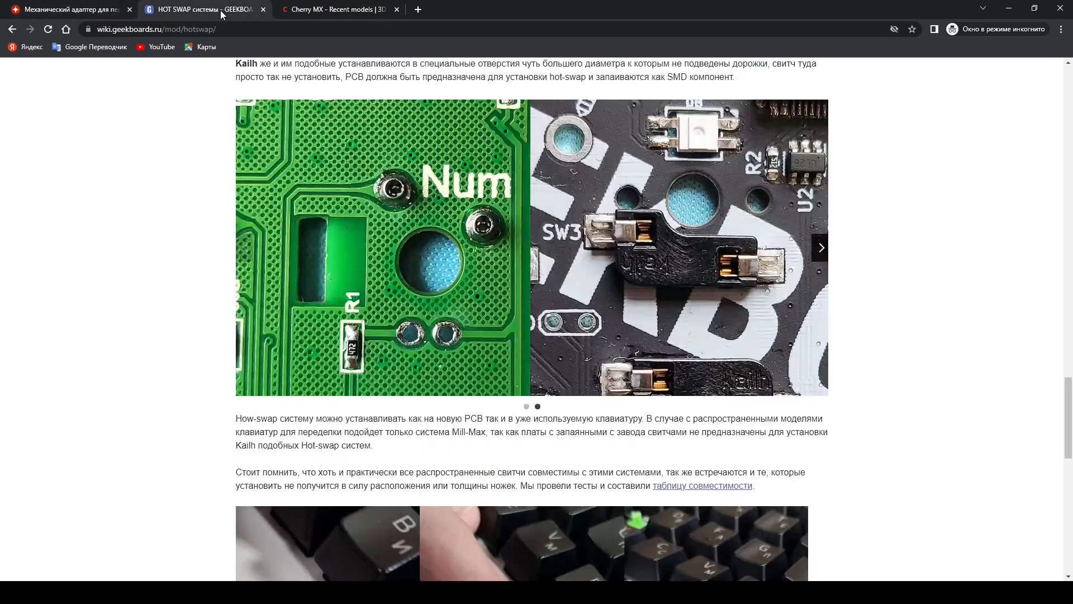
Browse the Cherry MX search results in the GrabCAD model library
click(341, 11)
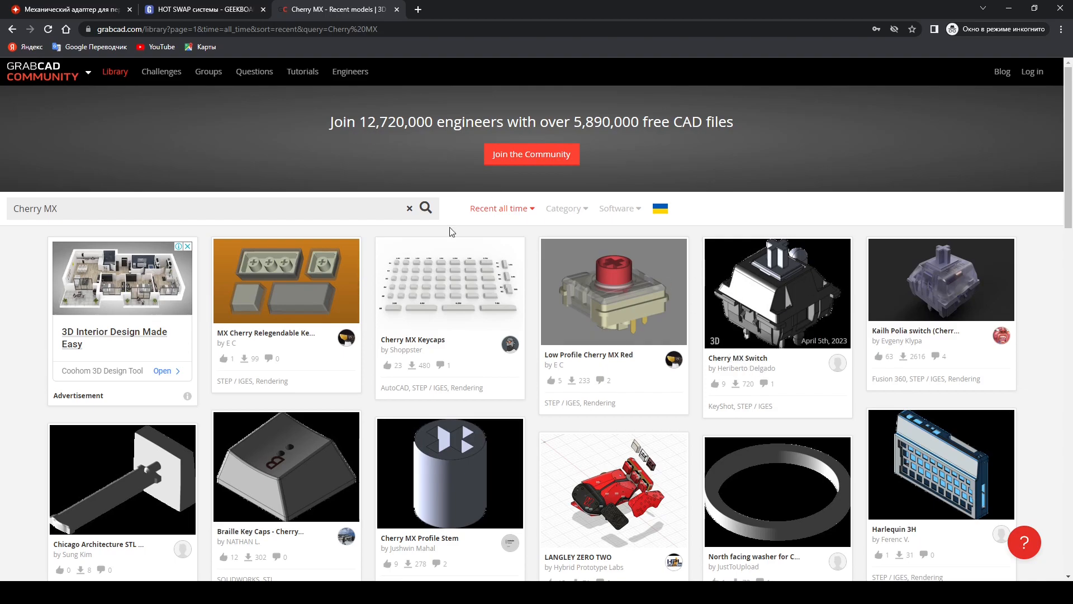
drag(56, 208, 4, 210)
scroll(448, 236, down, 15)
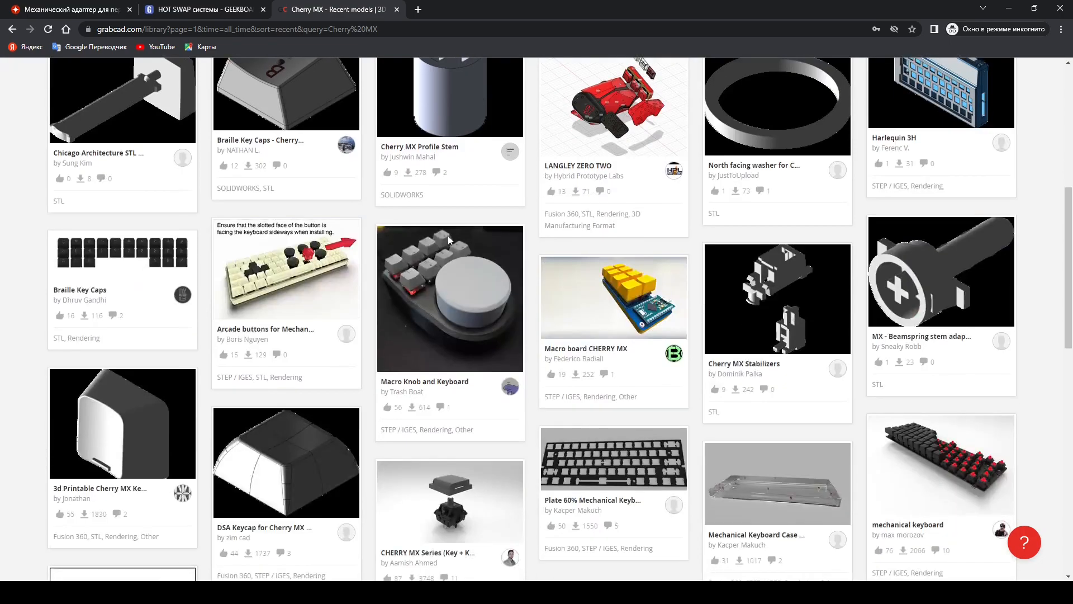
scroll(447, 251, down, 2)
scroll(448, 256, up, 10)
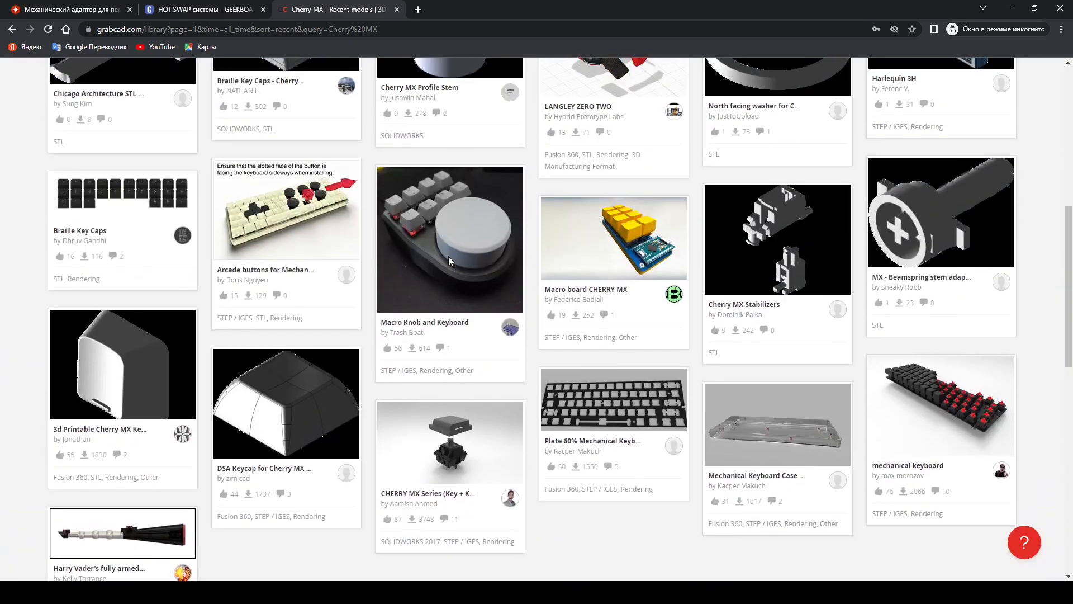
scroll(447, 252, up, 4)
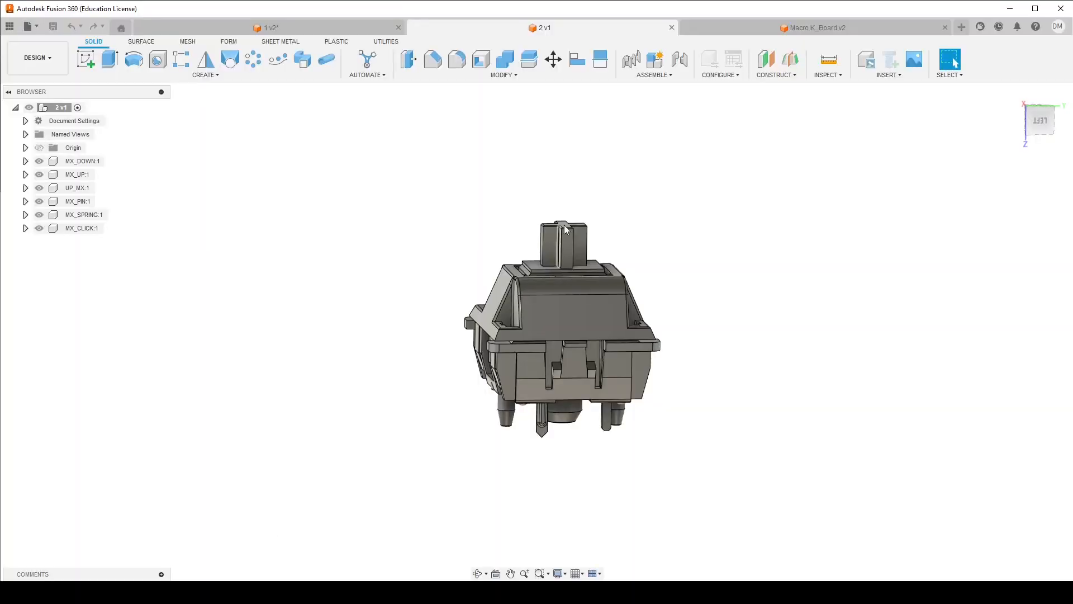
Switch to Fusion 360, review the MX switch model once more and return to the Scylla82 keyboard document 1 v2
shift+middle_drag(643, 223, 668, 196)
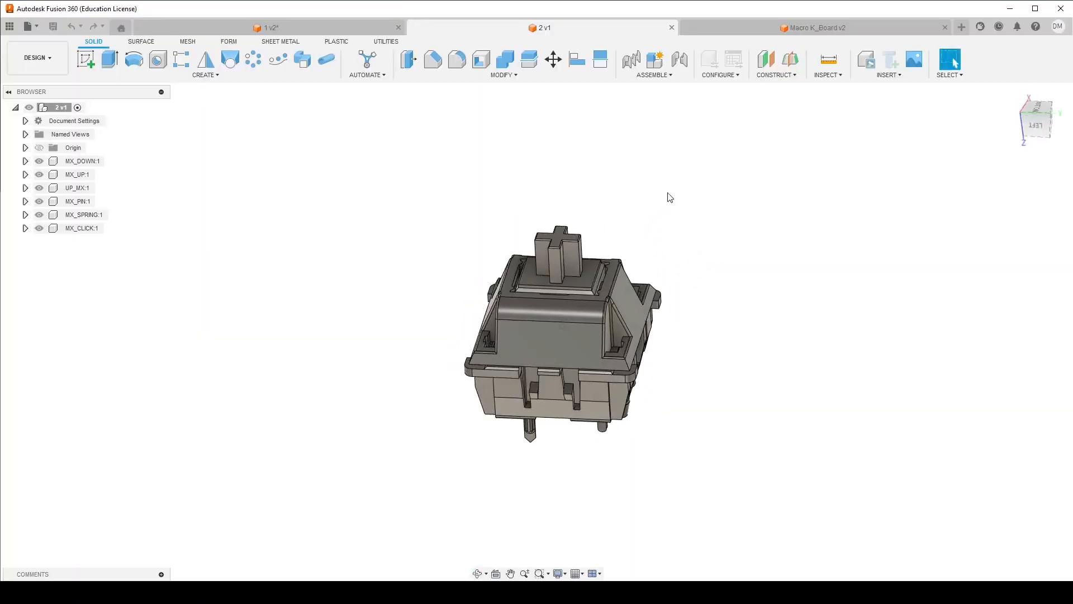
click(319, 31)
mouse_move(439, 246)
shift+middle_down()
mouse_move(441, 280)
mouse_move(436, 213)
mouse_move(443, 241)
shift+middle_up()
scroll(447, 224, up, 5)
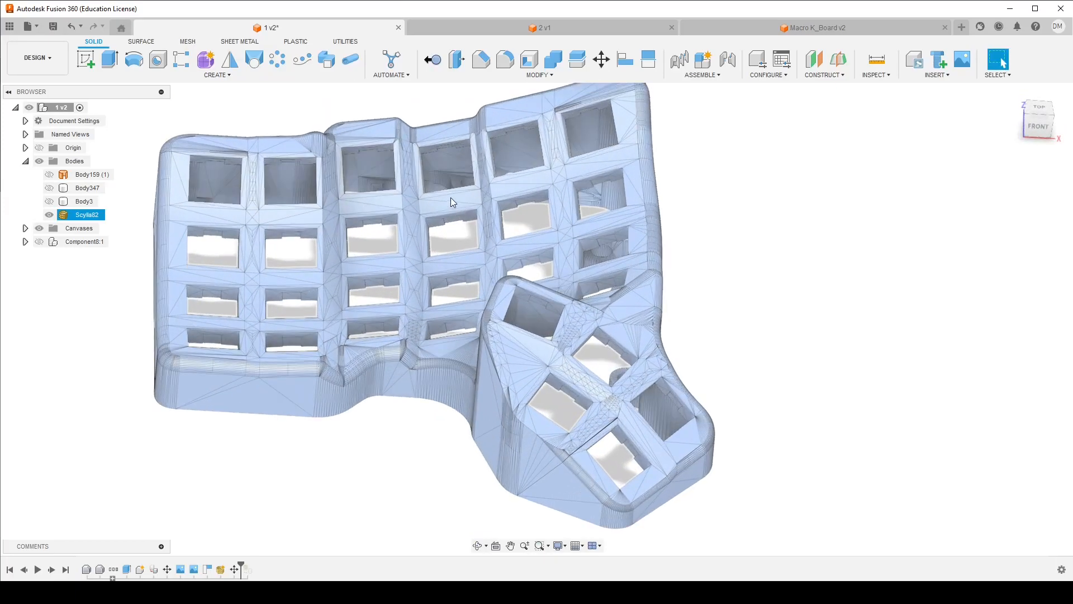
scroll(450, 224, down, 2)
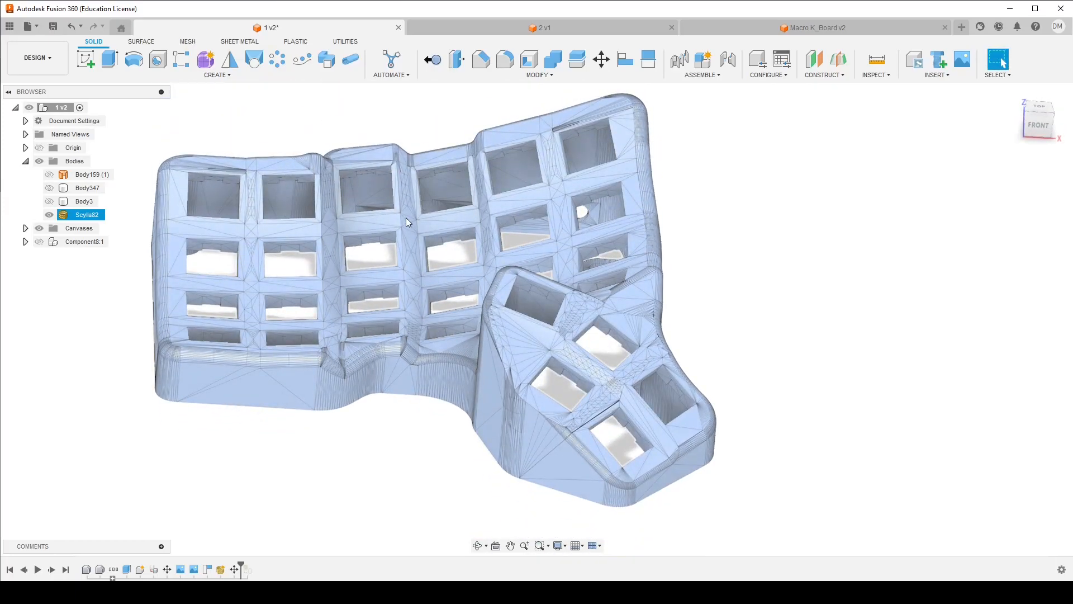
Examine the key openings and the thumb cluster of the Scylla82 body from the front
click(273, 256)
click(315, 247)
click(367, 250)
click(366, 249)
scroll(503, 271, up, 5)
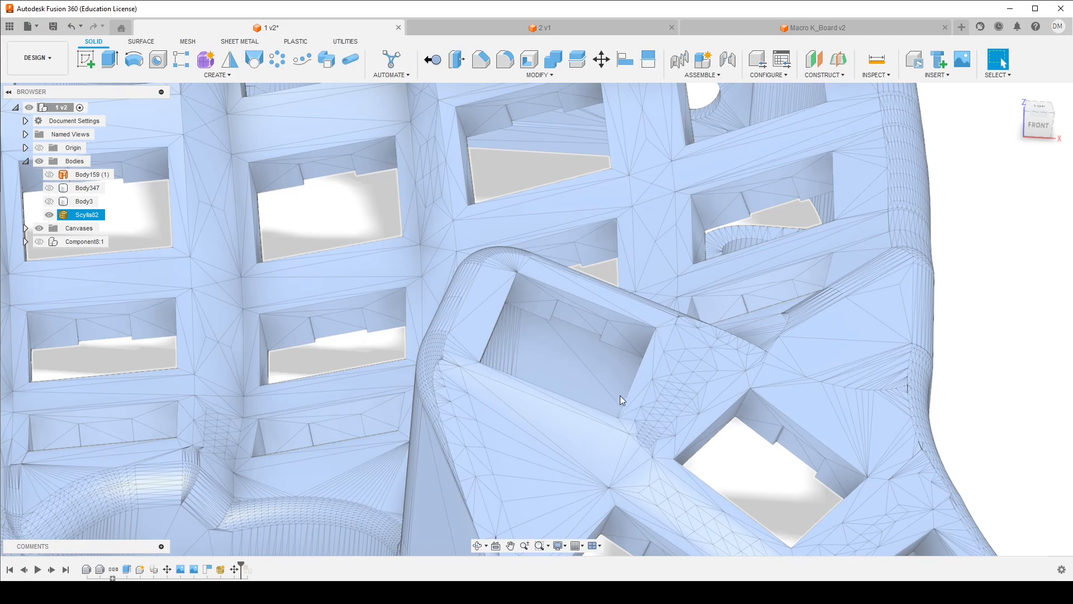
scroll(471, 302, down, 5)
Inspect the Scylla82 body's underside, including its screw bosses and switch cut-outs, and compare it with the front side
shift+middle_drag(472, 301, 459, 309)
shift+middle_drag(482, 245, 404, 83)
click(431, 228)
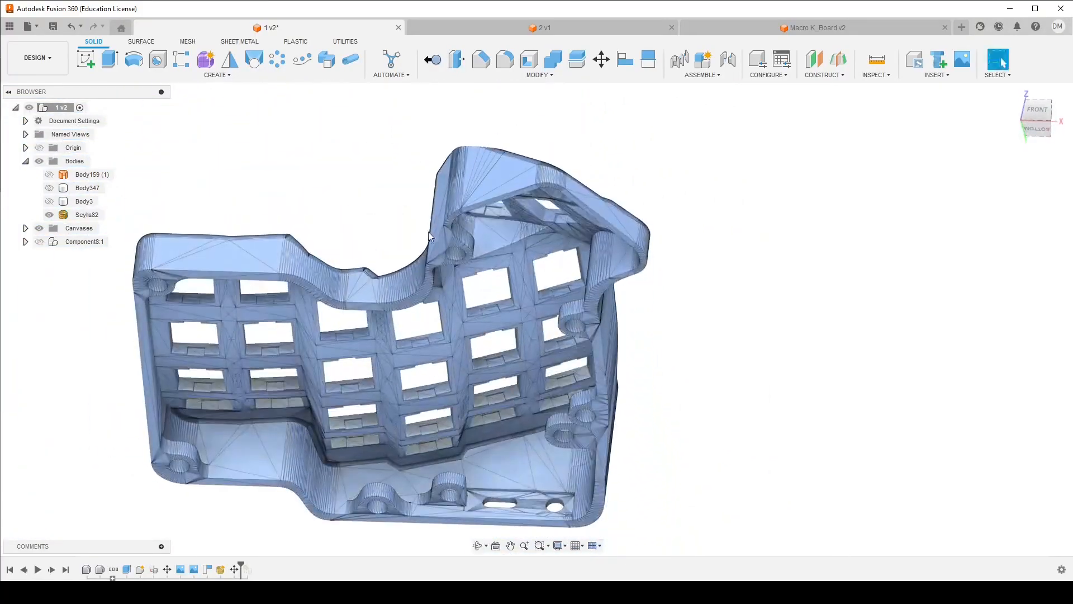
scroll(395, 326, up, 5)
shift+middle_drag(411, 328, 448, 382)
scroll(413, 385, down, 3)
scroll(390, 253, up, 3)
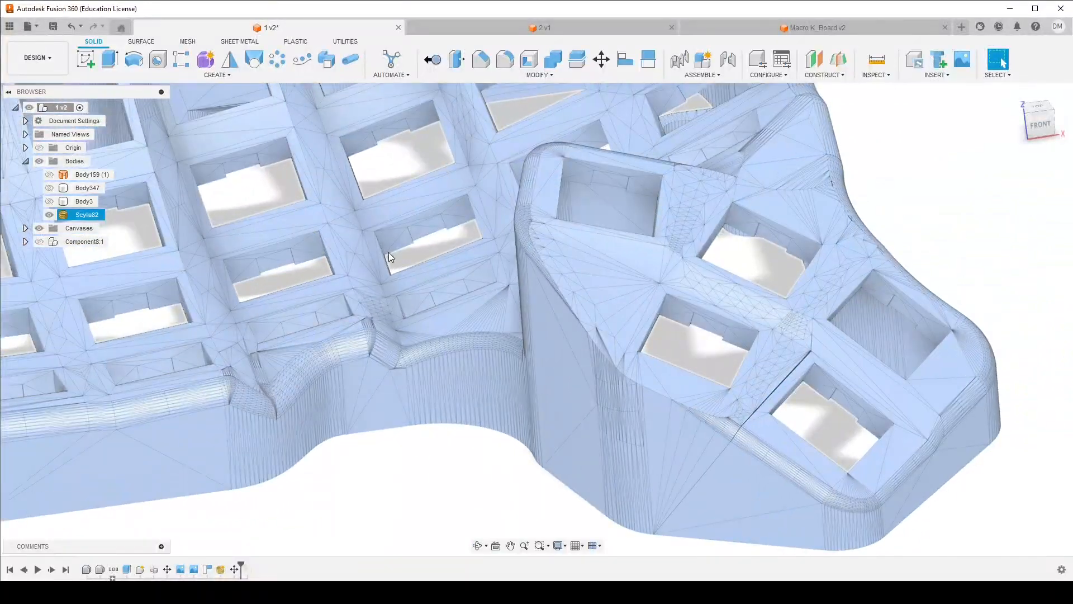
shift+middle_drag(447, 230, 454, 342)
scroll(439, 278, down, 2)
click(453, 280)
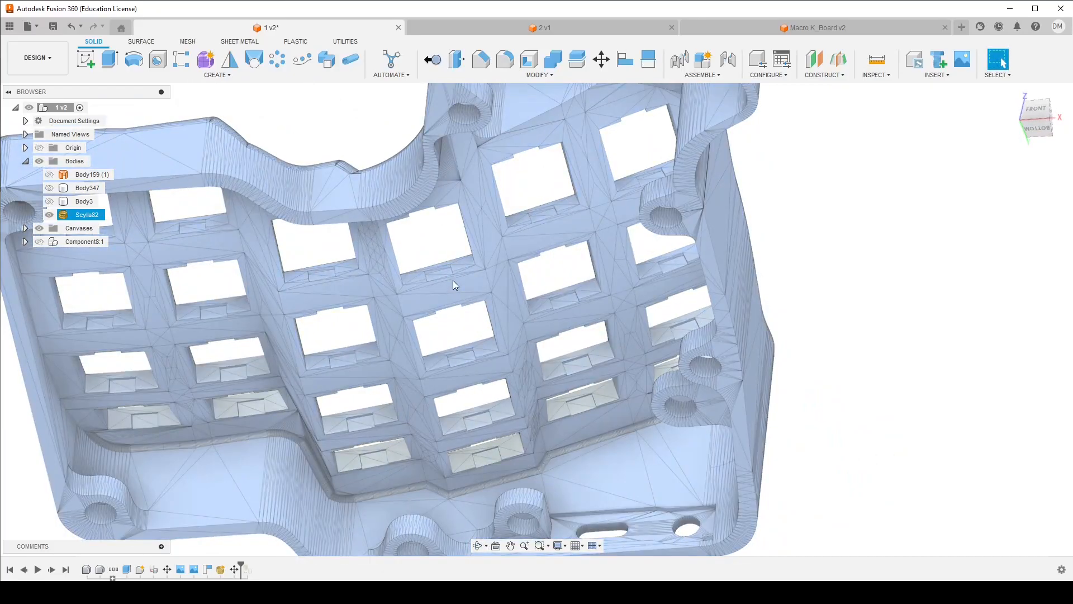
scroll(453, 280, down, 5)
click(482, 239)
mouse_move(482, 240)
shift+middle_down()
mouse_move(495, 320)
mouse_move(472, 290)
mouse_move(485, 245)
shift+middle_up()
Show the perforated plate Body3 for a brief look and hide it again
click(52, 203)
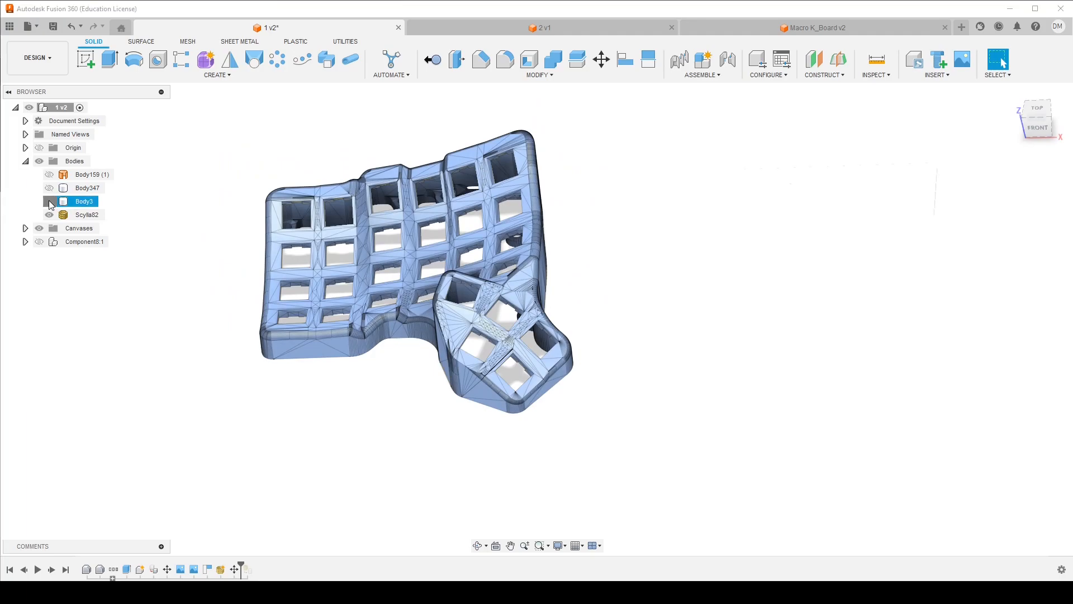
click(50, 202)
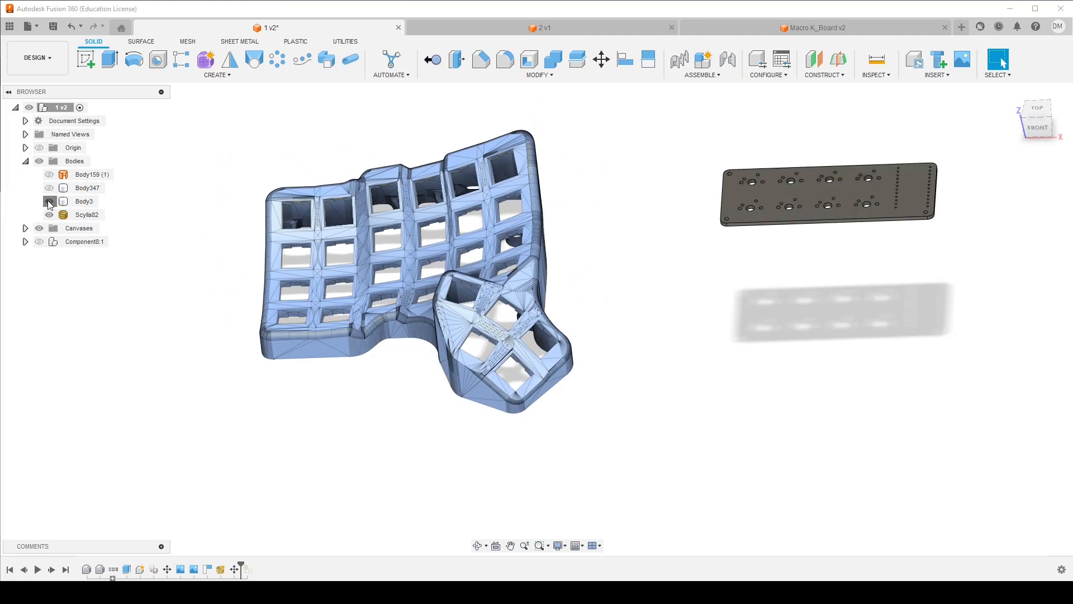
click(50, 201)
Switch to the browser and look through GrabCAD's Cherry MX results for switch, keycap and macro board models
mouse_move(95, 593)
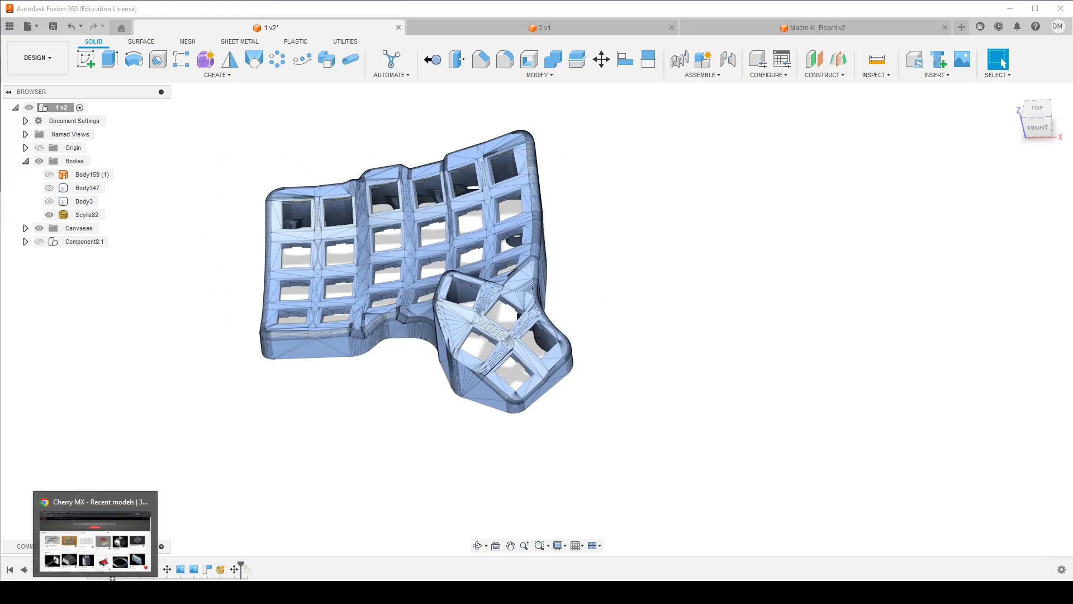
click(95, 539)
scroll(546, 300, down, 6)
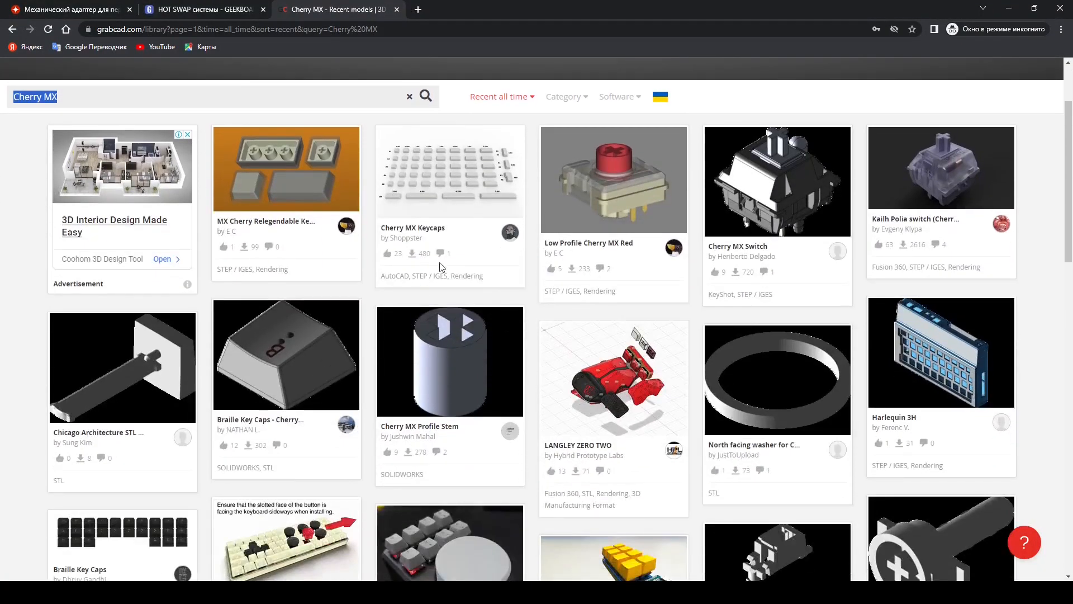
scroll(551, 304, down, 5)
scroll(555, 304, up, 7)
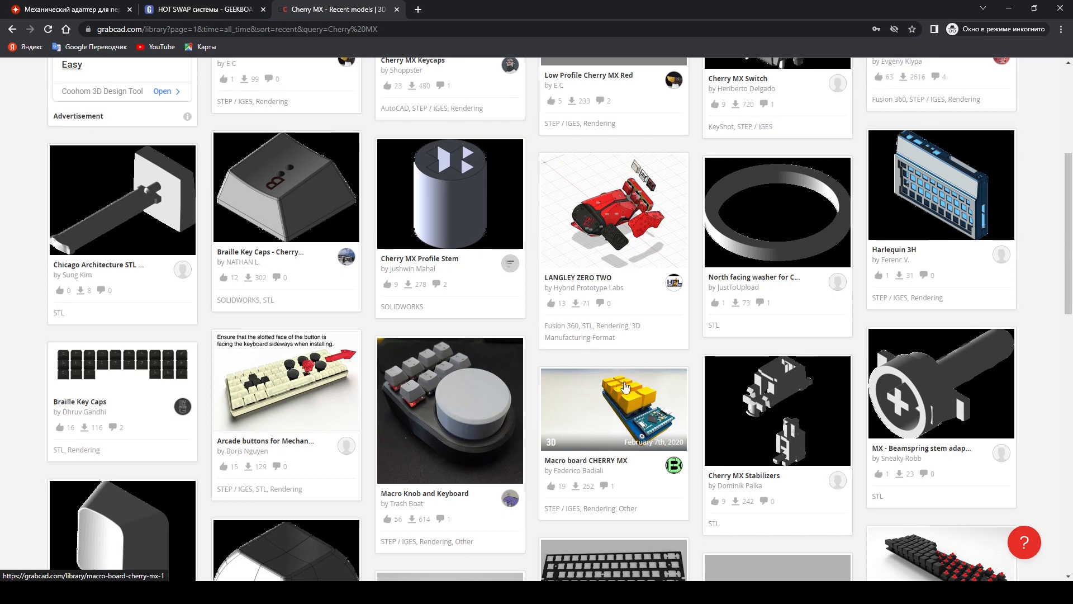
scroll(634, 450, up, 1)
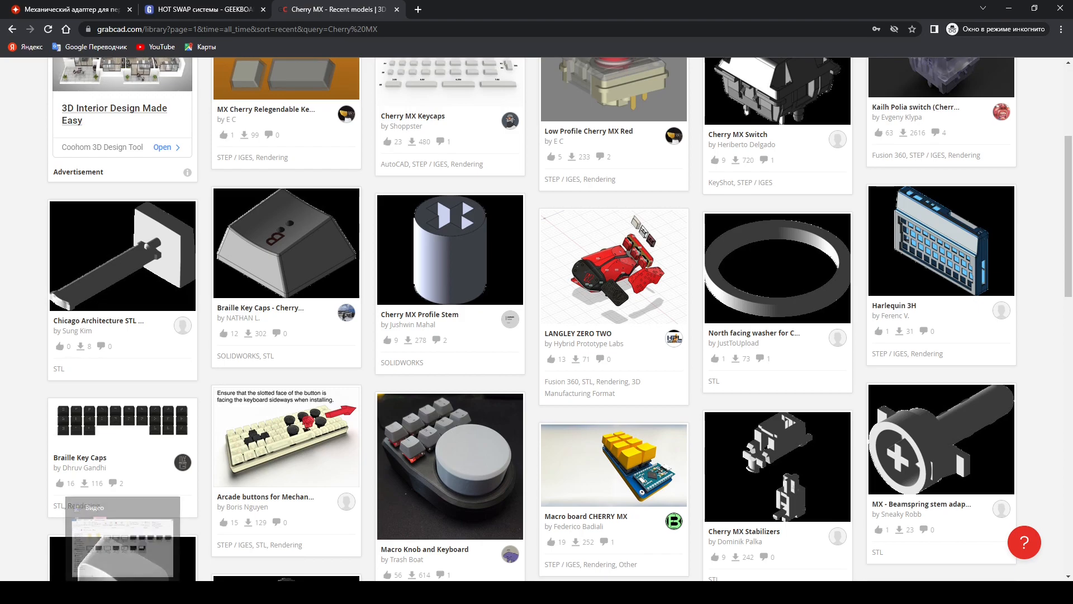
scroll(769, 270, up, 3)
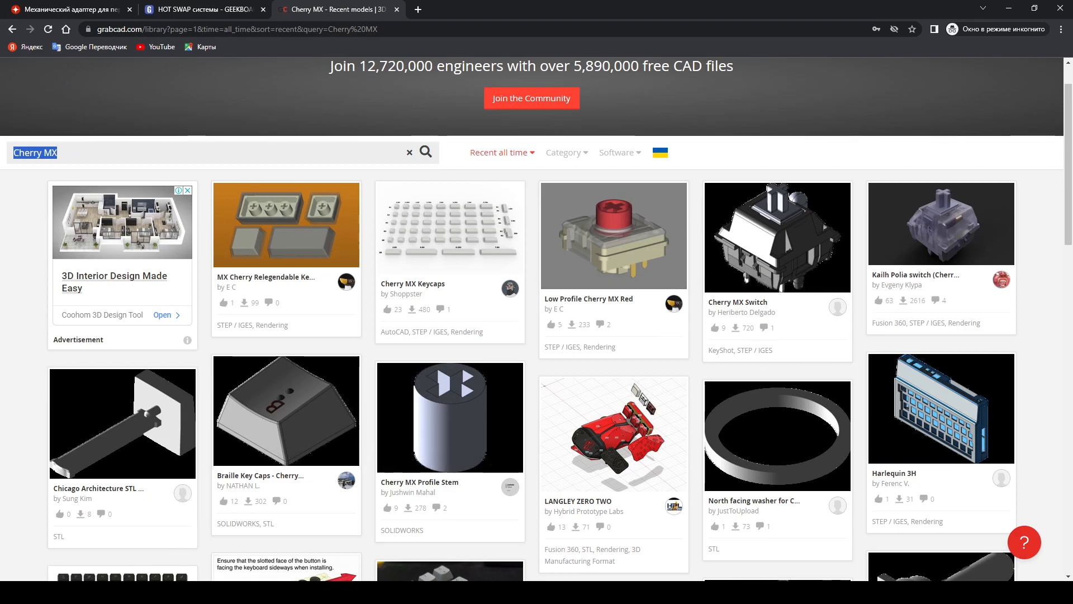
Open the Cherry switch dimension drawing from the Cherry KeyCap folder and examine it enlarged in a maximized viewer
click(235, 593)
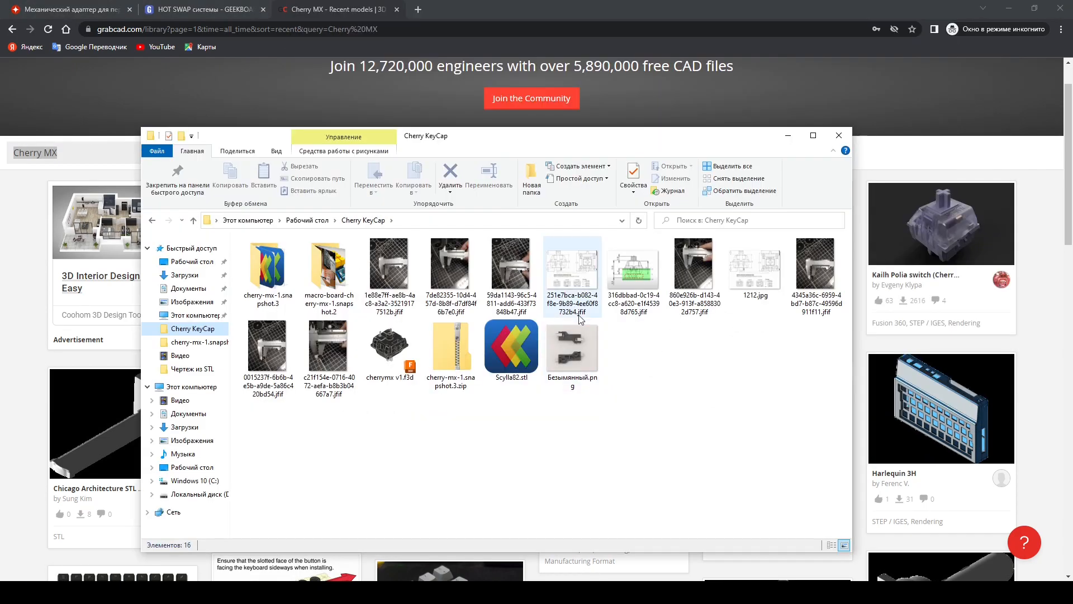
double_click(582, 277)
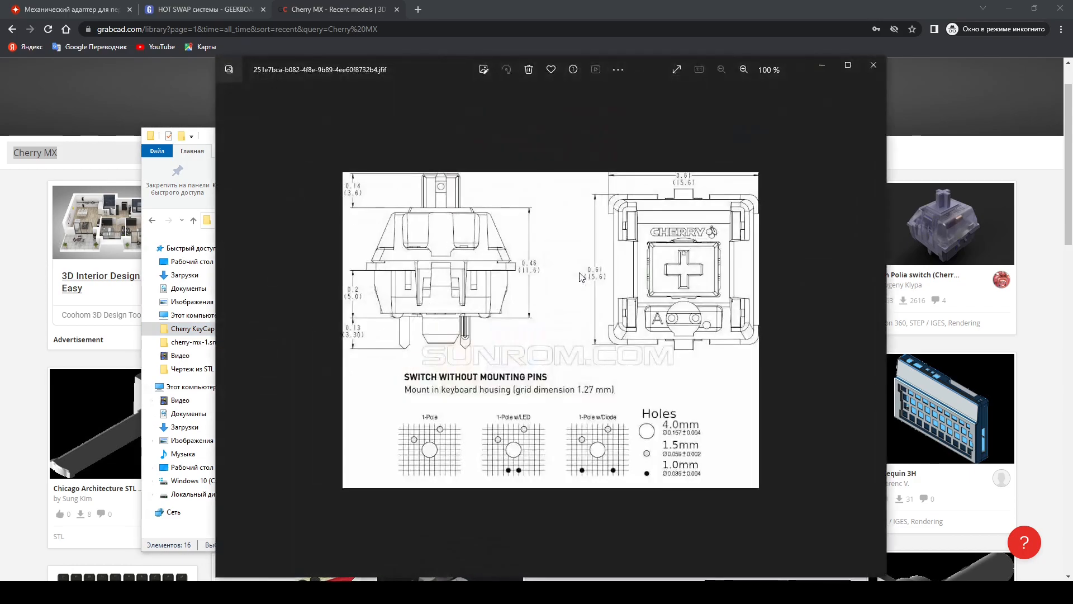
click(850, 73)
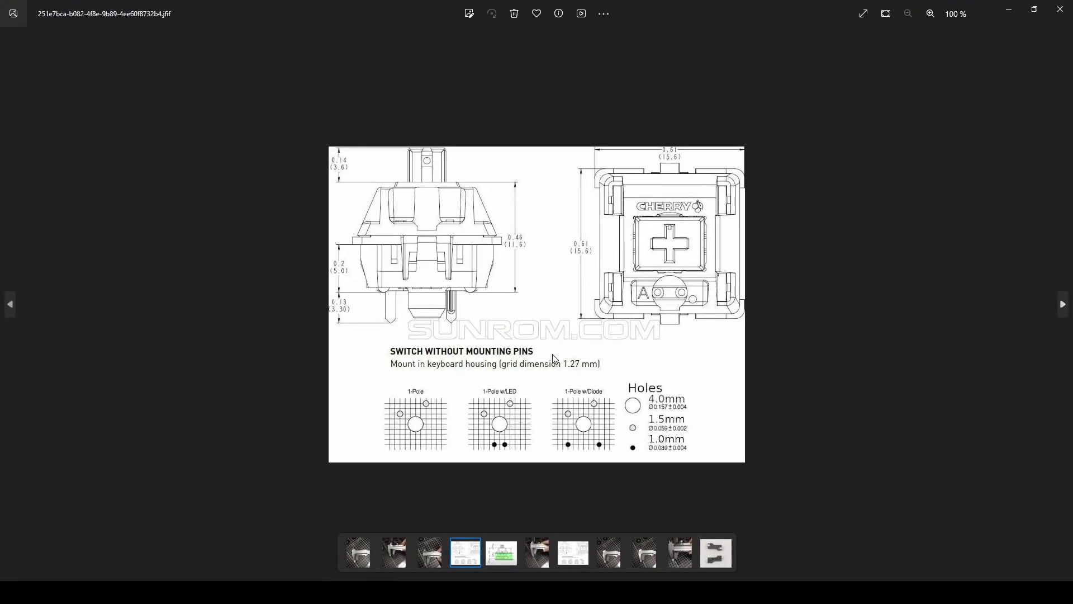
scroll(557, 358, up, 5)
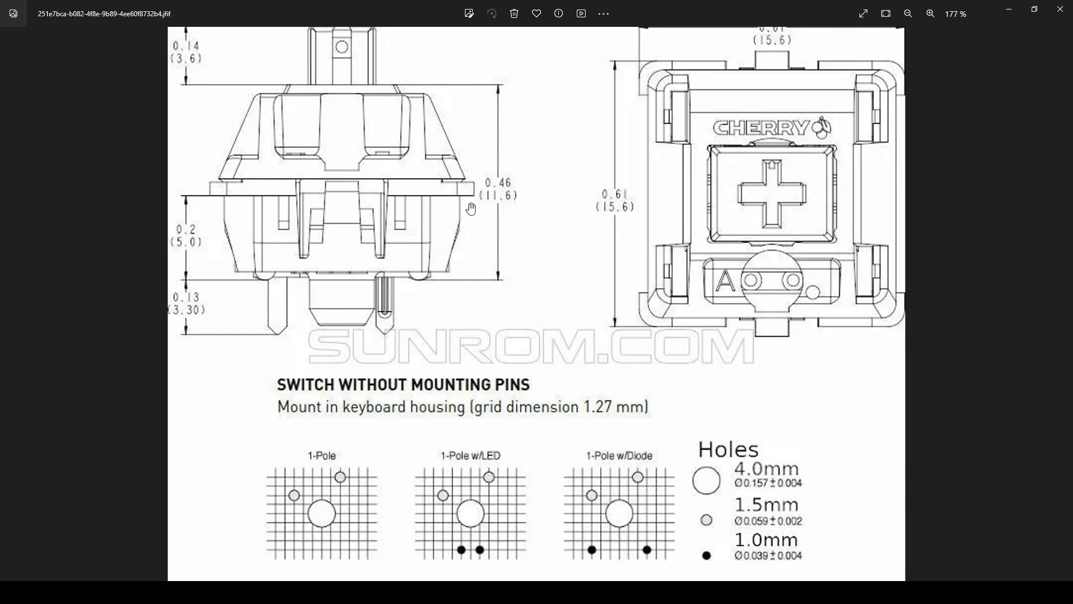
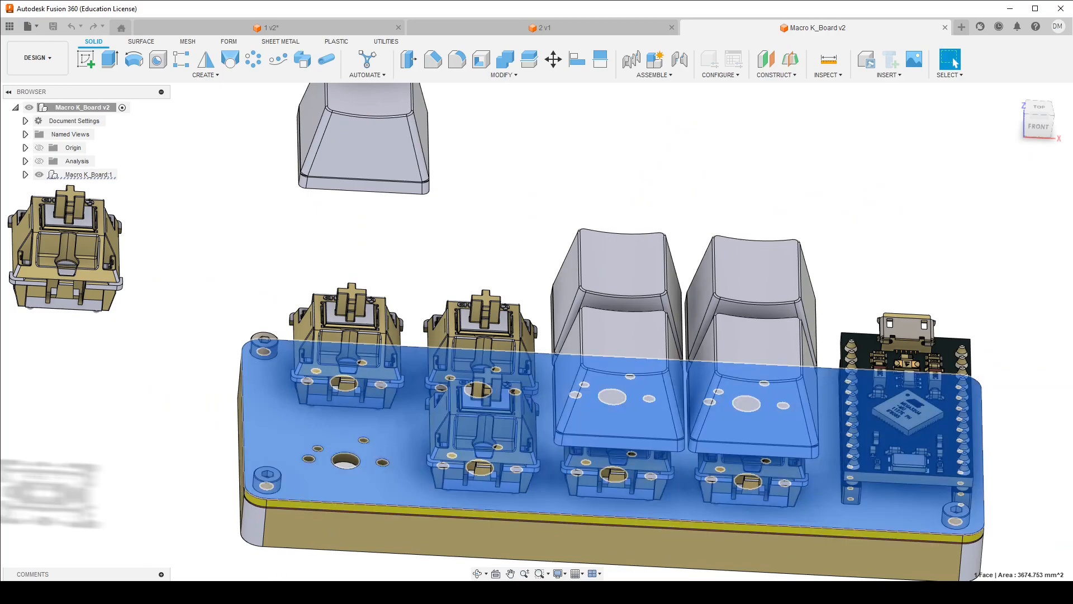
Inspect the switches, keycaps and controller on the Macro K_Board assembly, and glance at the switch model in document 2 v1
scroll(368, 435, down, 2)
click(536, 212)
mouse_move(486, 241)
shift+middle_down()
mouse_move(484, 372)
mouse_move(471, 225)
shift+middle_up()
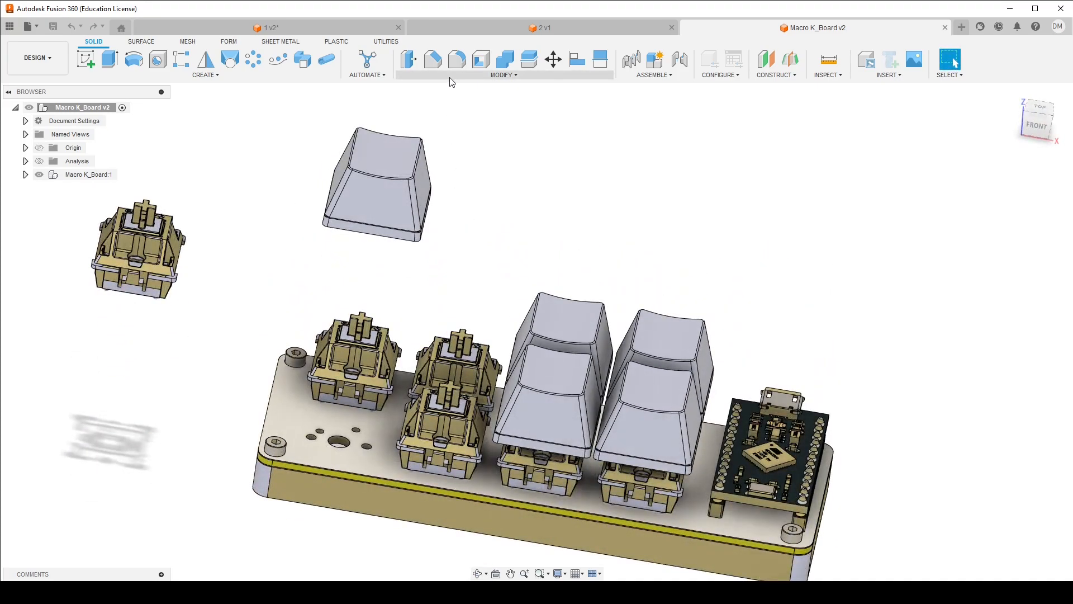
click(534, 29)
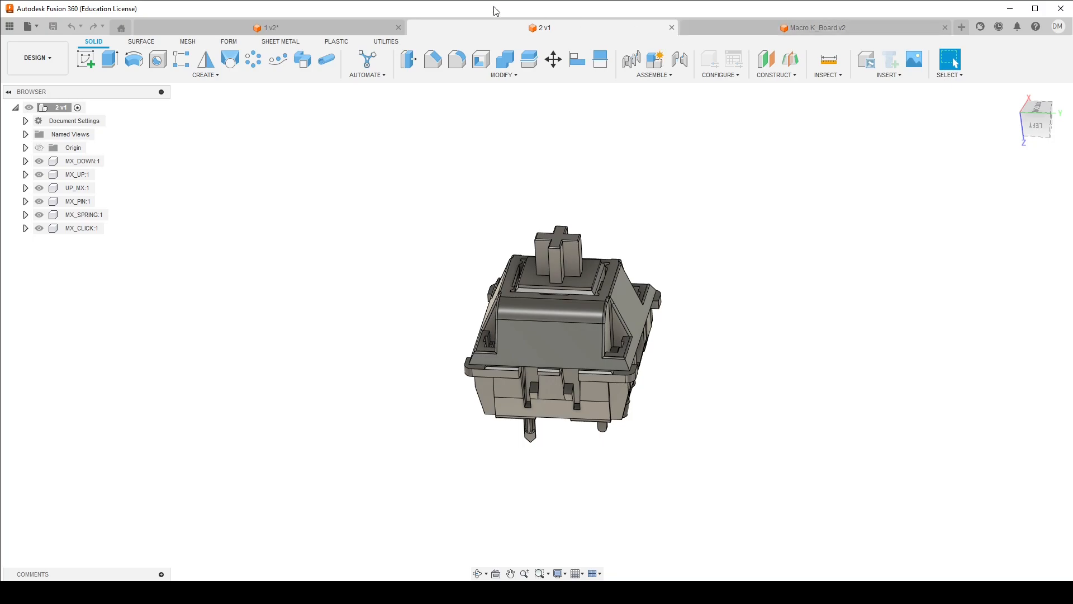
Return to document 1 v2 and show the perforated plate Body3 beside the Scylla82 body
click(340, 29)
click(49, 202)
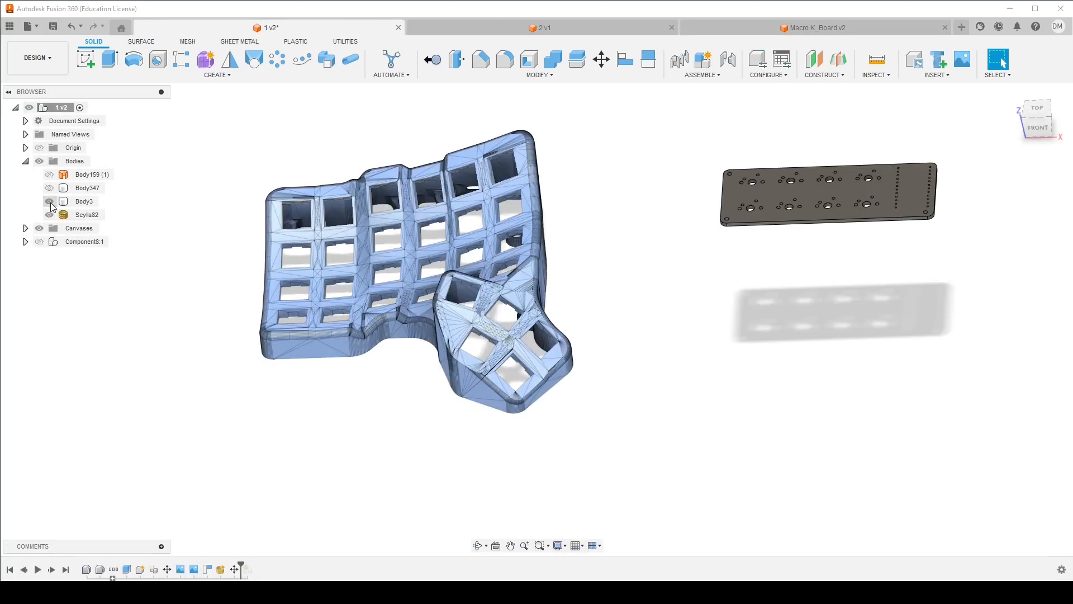
click(86, 215)
scroll(95, 276, up, 5)
scroll(95, 276, down, 5)
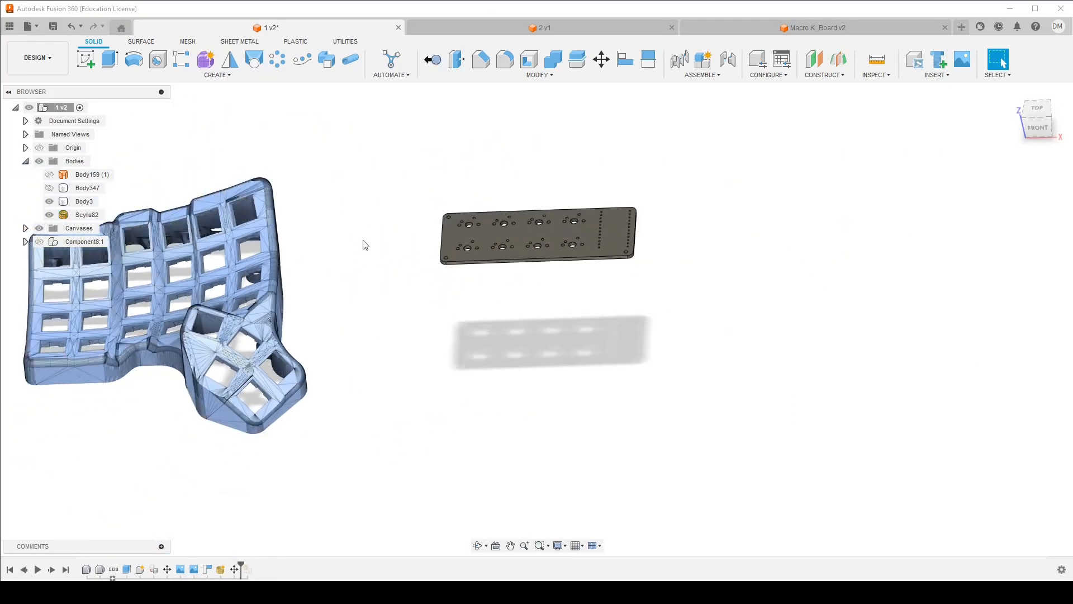
click(362, 244)
Insert the image 1212.jpg from the computer as a canvas on the top face of plate Body3
click(882, 77)
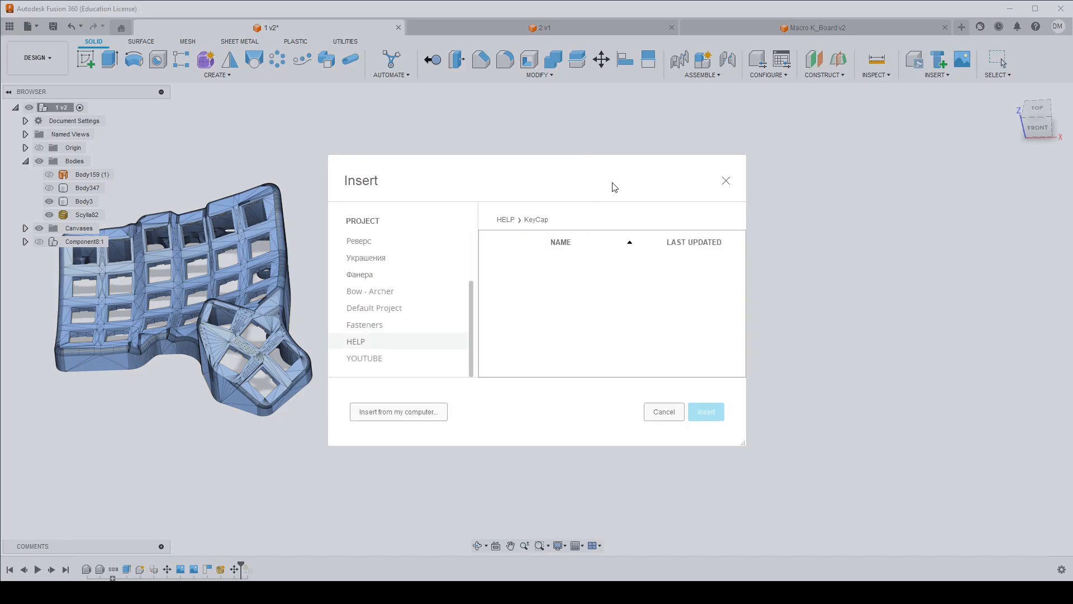
click(444, 411)
click(260, 119)
click(442, 301)
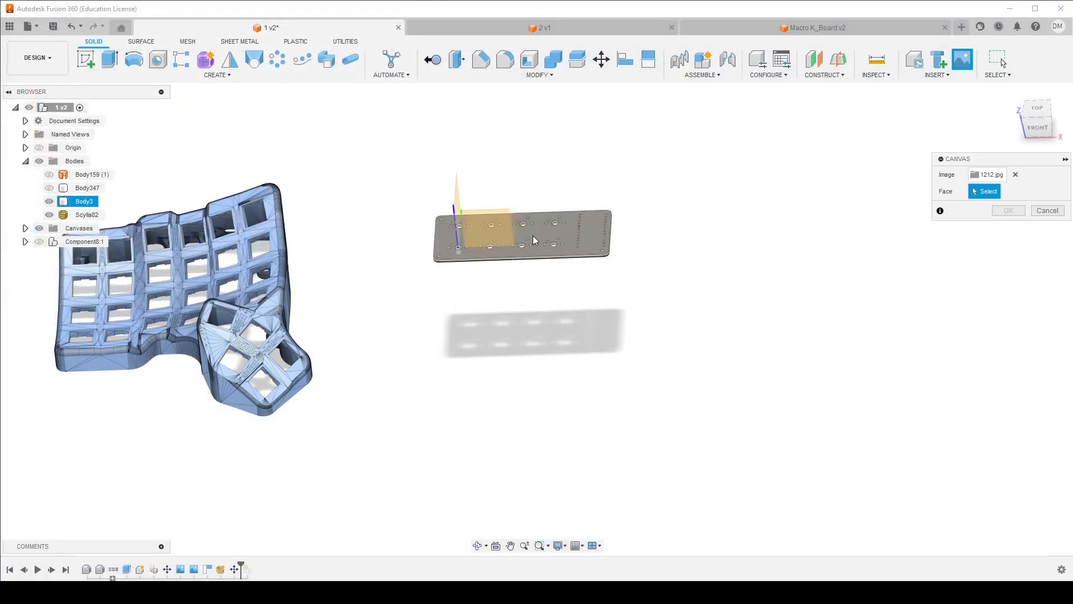
click(484, 235)
In the top view, enlarge the canvas to a plane scale of about 3.159 and accept it
click(1053, 124)
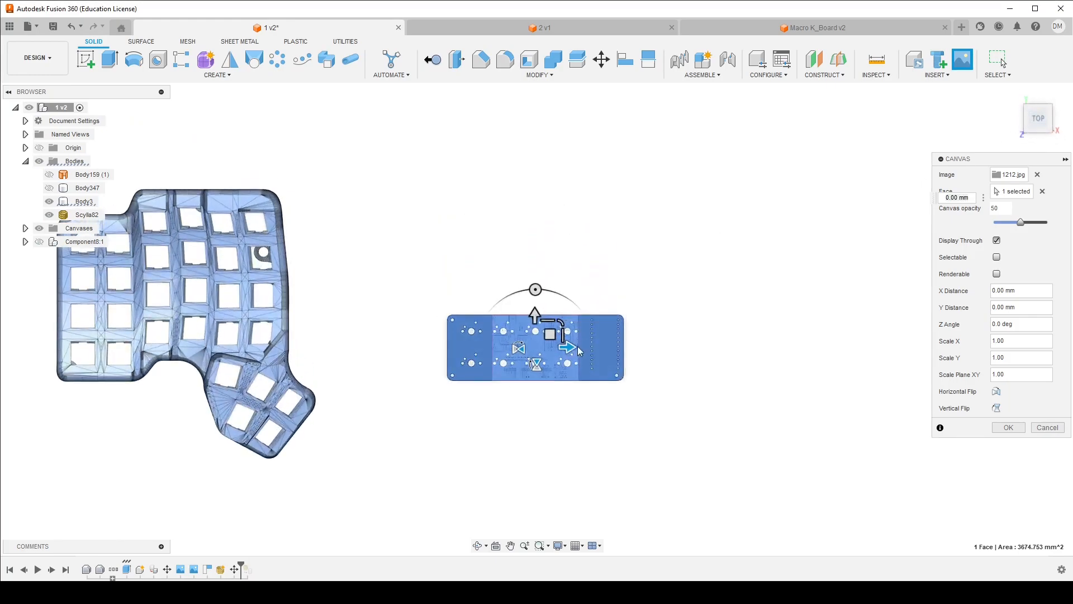
drag(550, 330, 609, 276)
scroll(515, 432, up, 3)
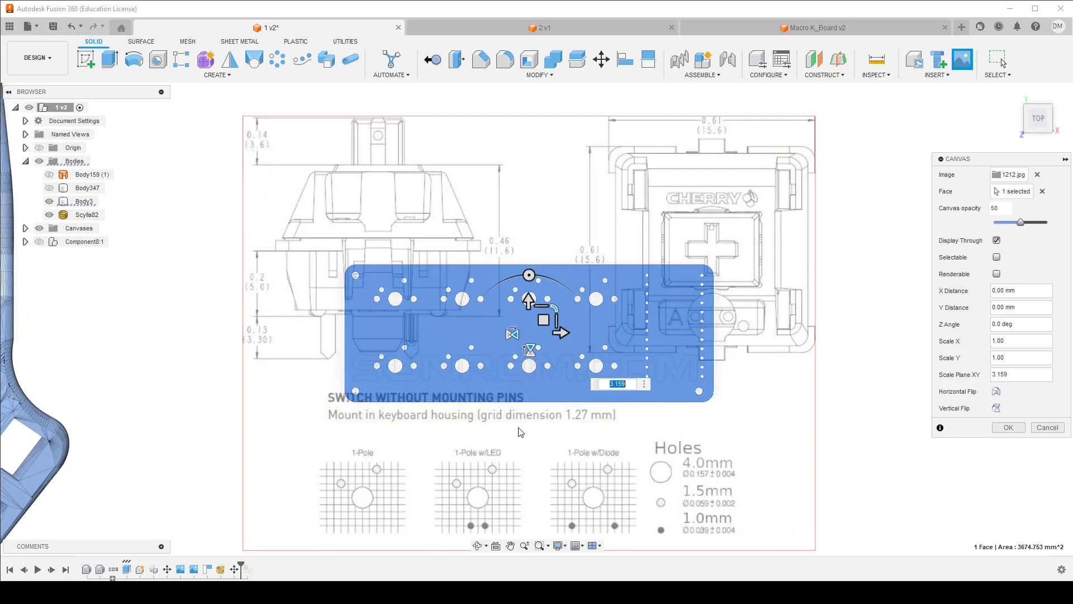
click(1006, 428)
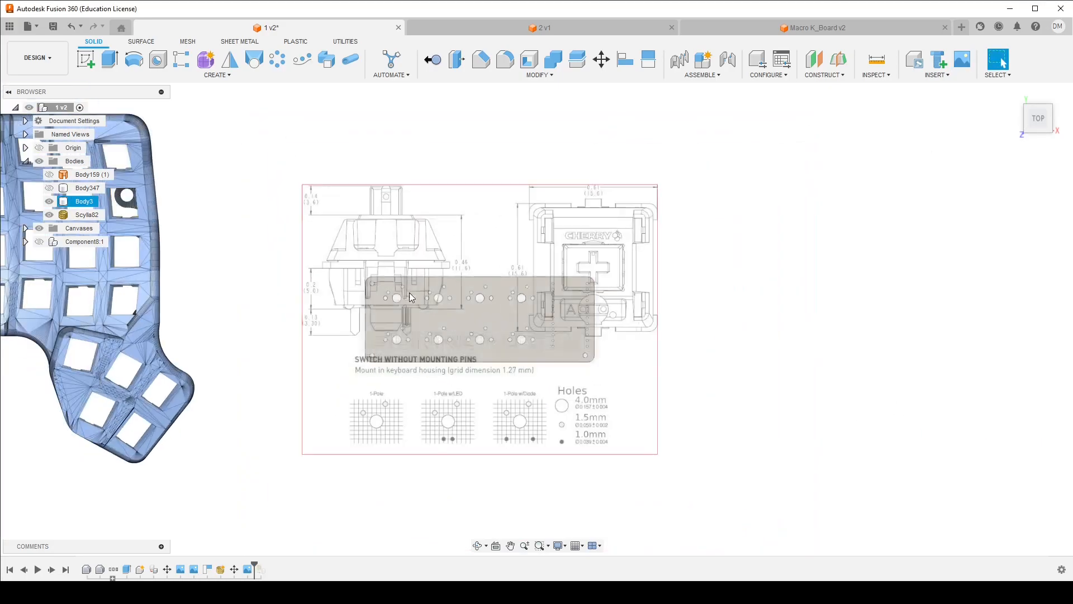
Calibrate the canvas 1212 1 to 12.7 mm across ten grid cells along the upper line of the 1-Pole grid
scroll(408, 294, up, 4)
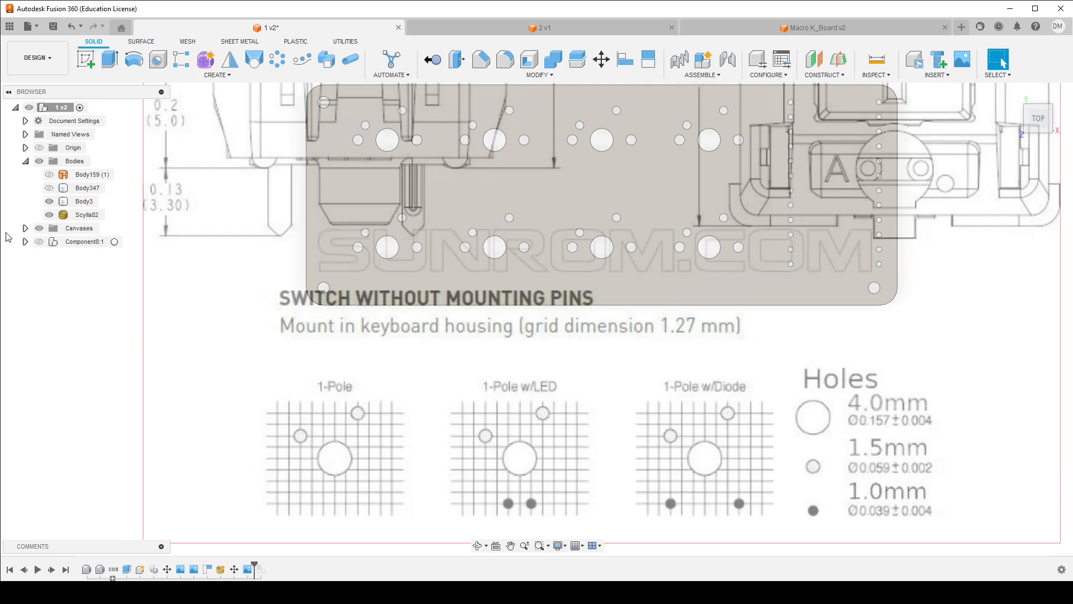
click(25, 228)
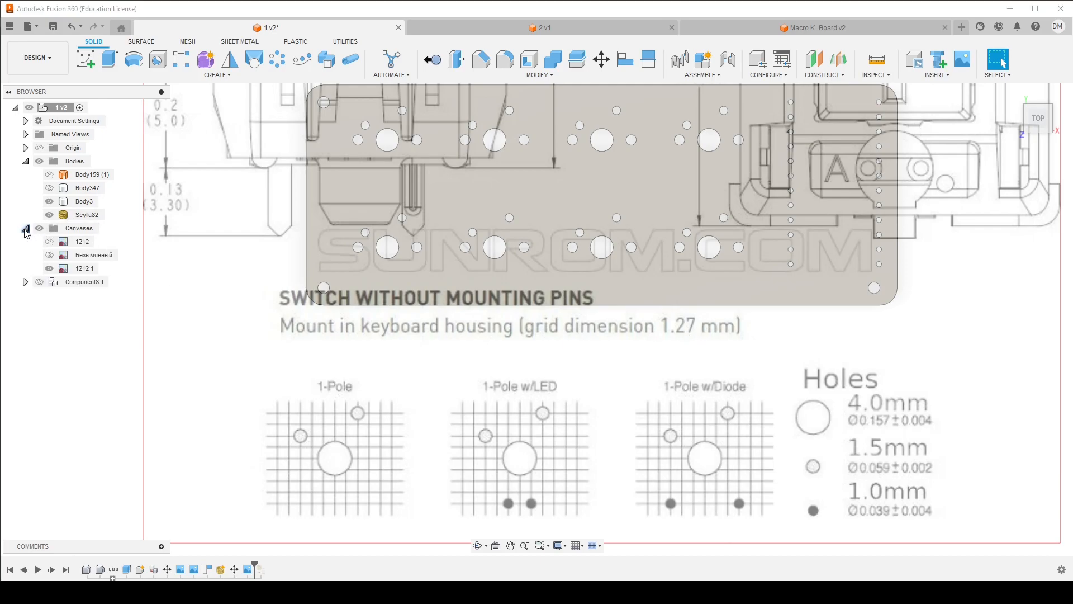
click(84, 268)
right_click(84, 269)
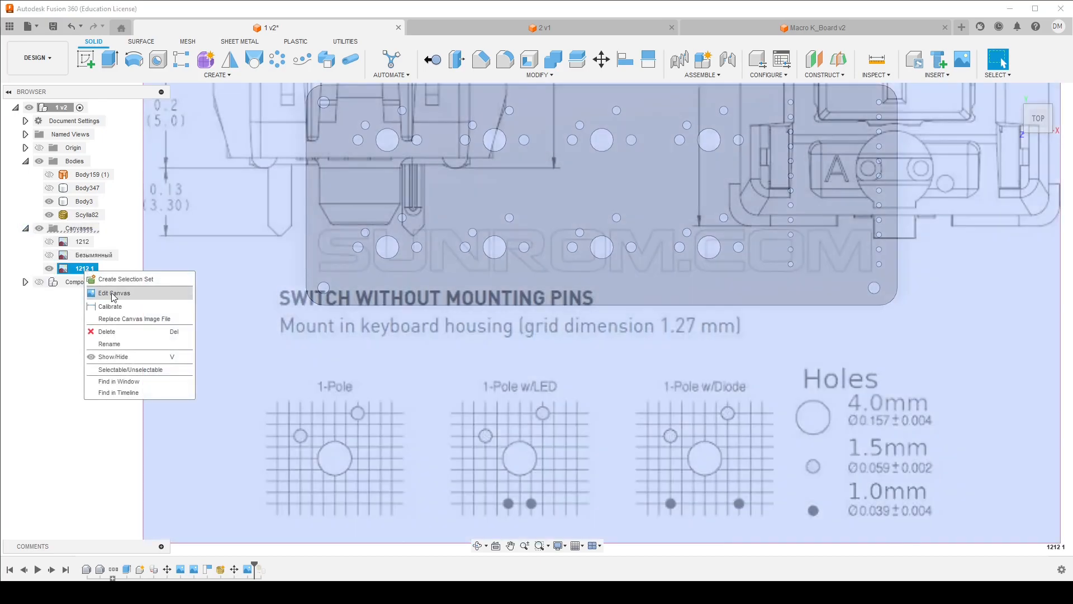
click(122, 305)
scroll(297, 451, up, 5)
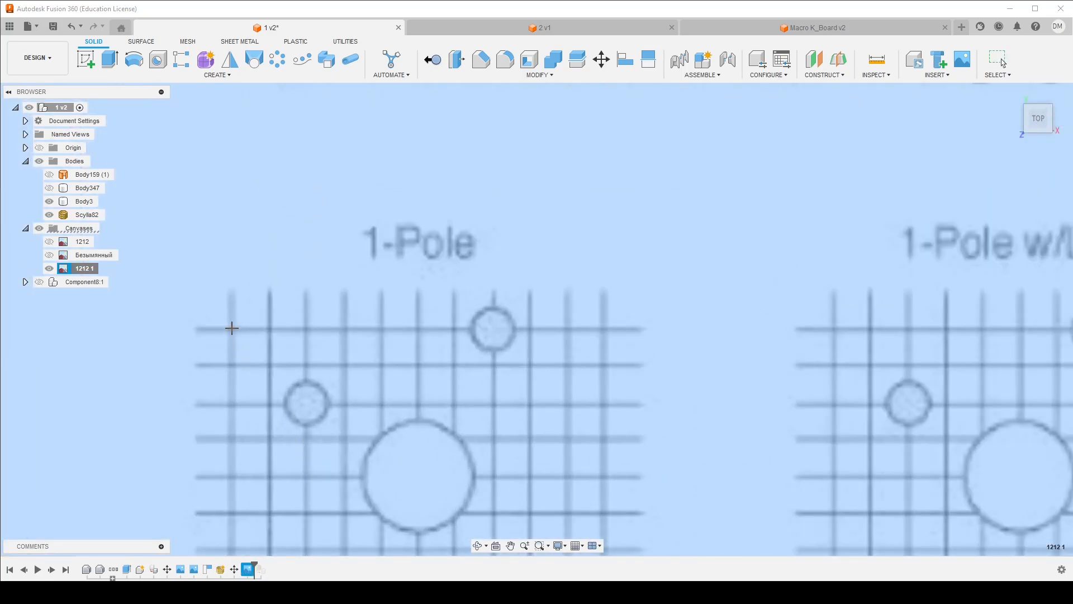
click(232, 328)
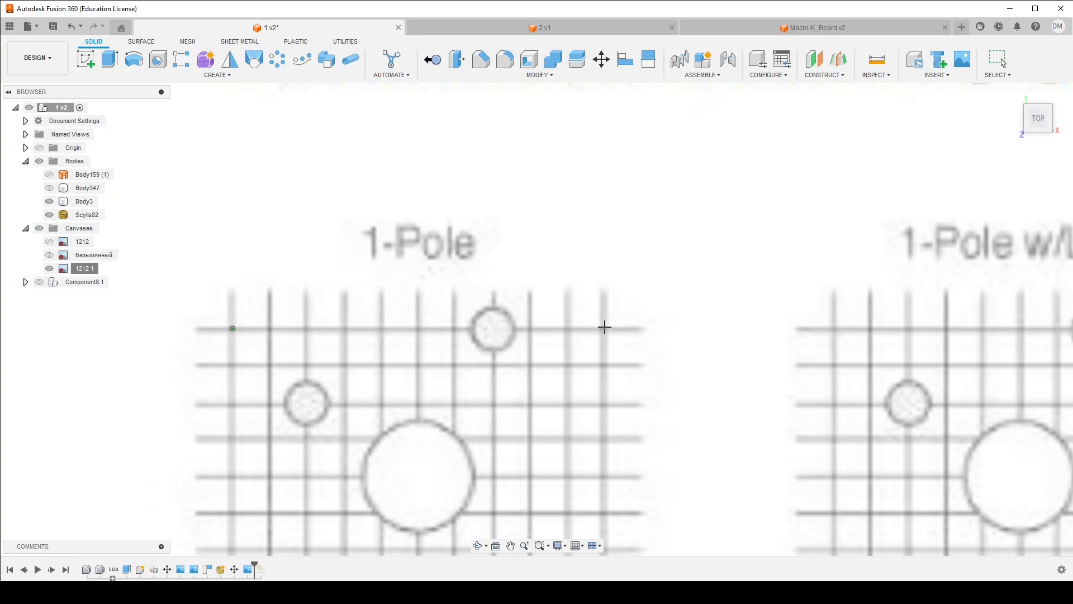
click(605, 328)
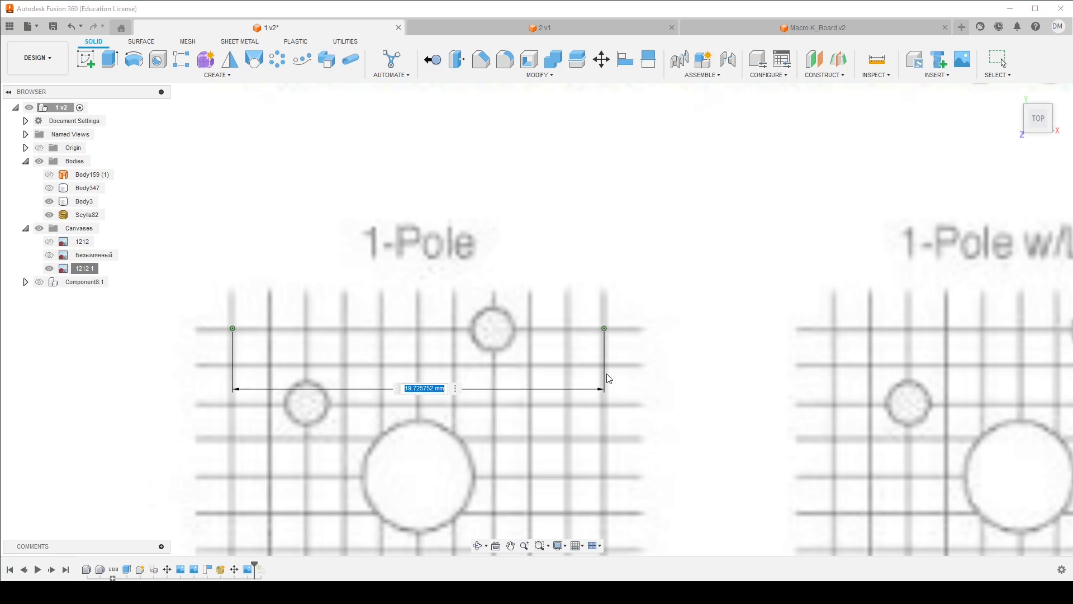
scroll(513, 382, down, 3)
scroll(512, 382, down, 2)
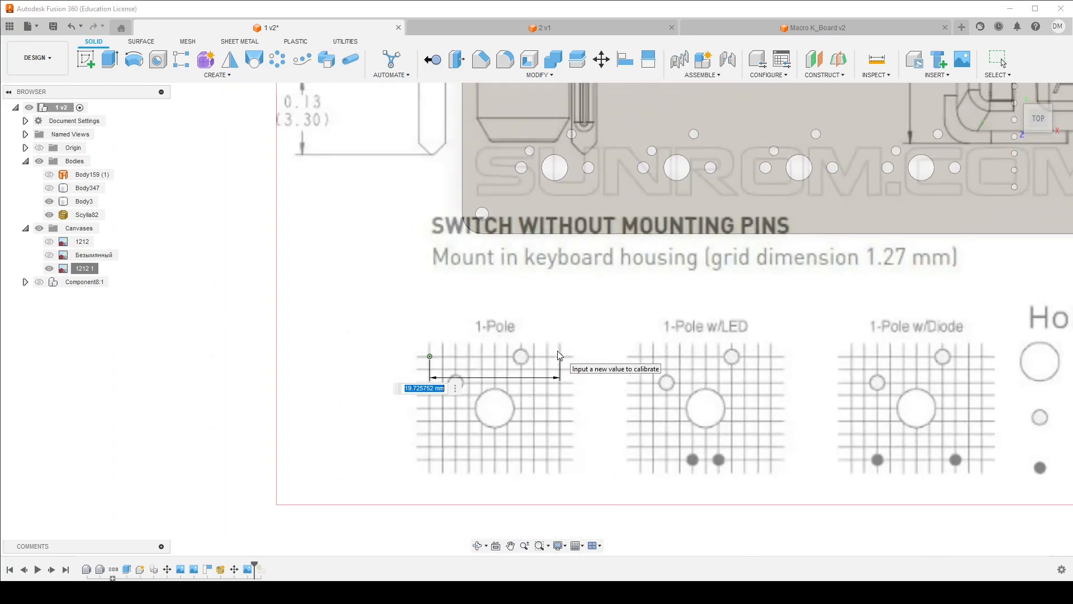
text(12,7)
key(Return)
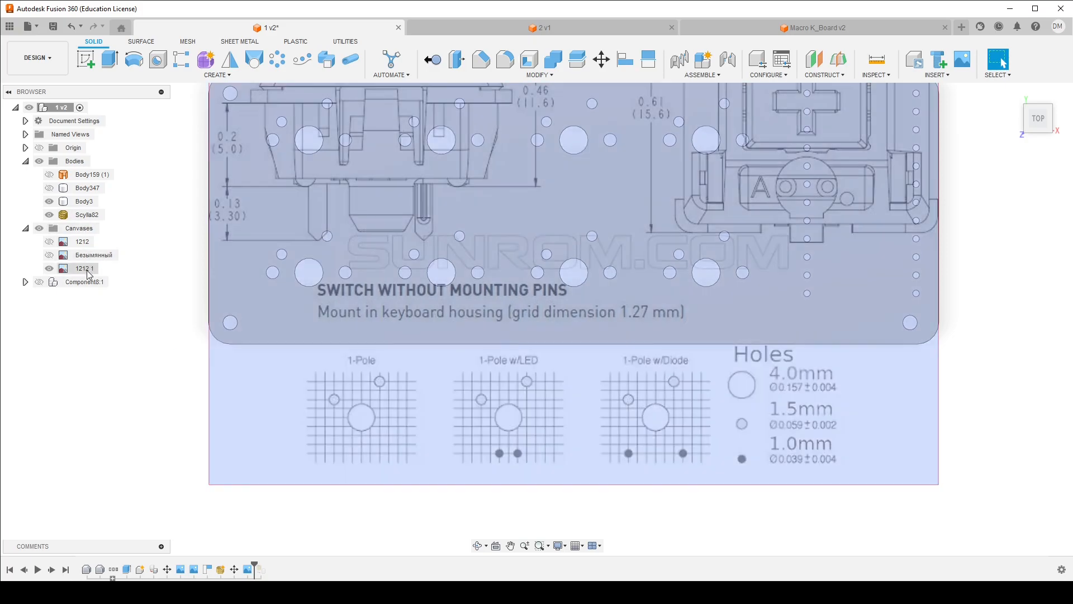
Move canvas 1212 1 by about -7.327 mm in X and 20.239 mm in Y, aligning its 1-Pole grid with the plate's first hole group
right_click(88, 270)
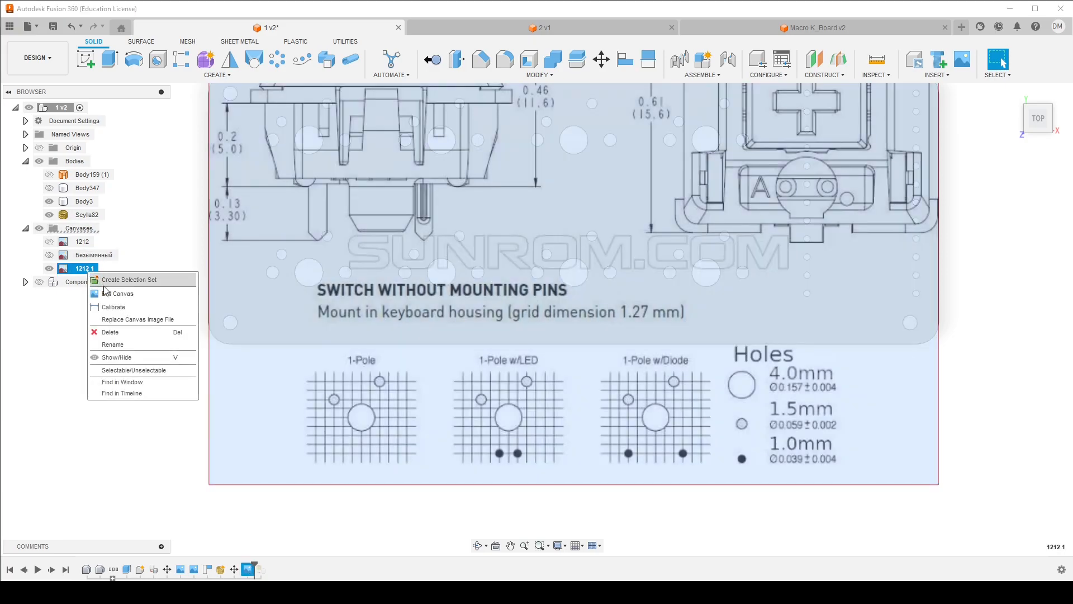
click(114, 293)
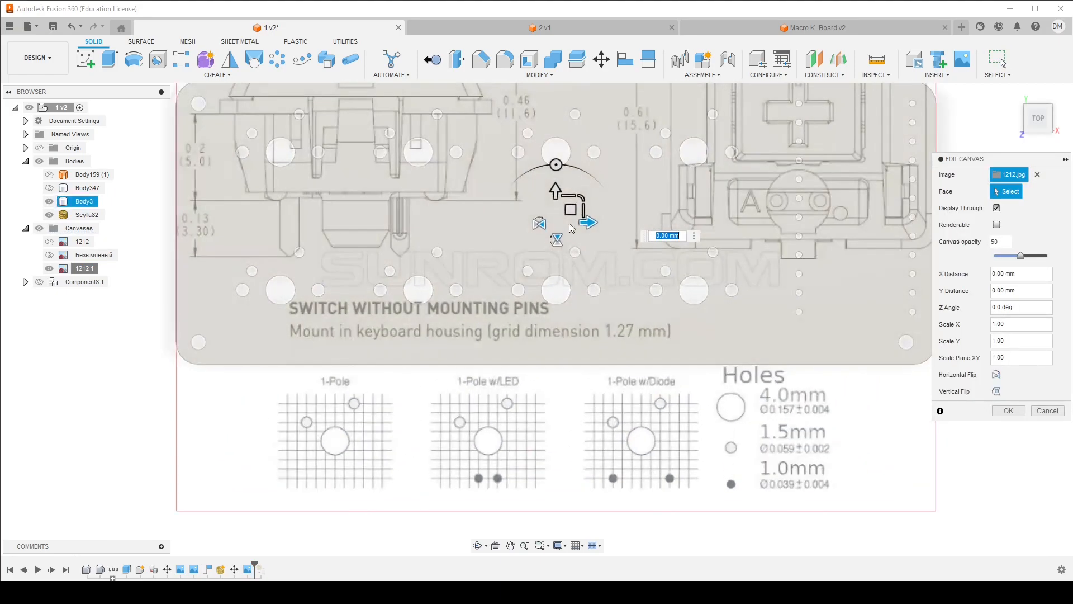
drag(570, 209, 490, 160)
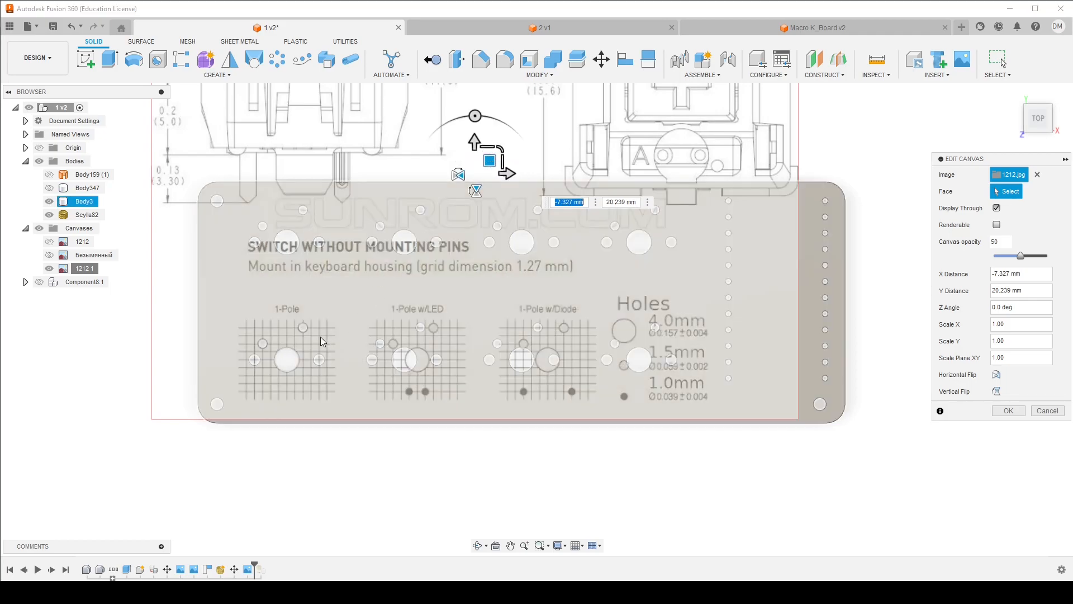
scroll(268, 352, up, 6)
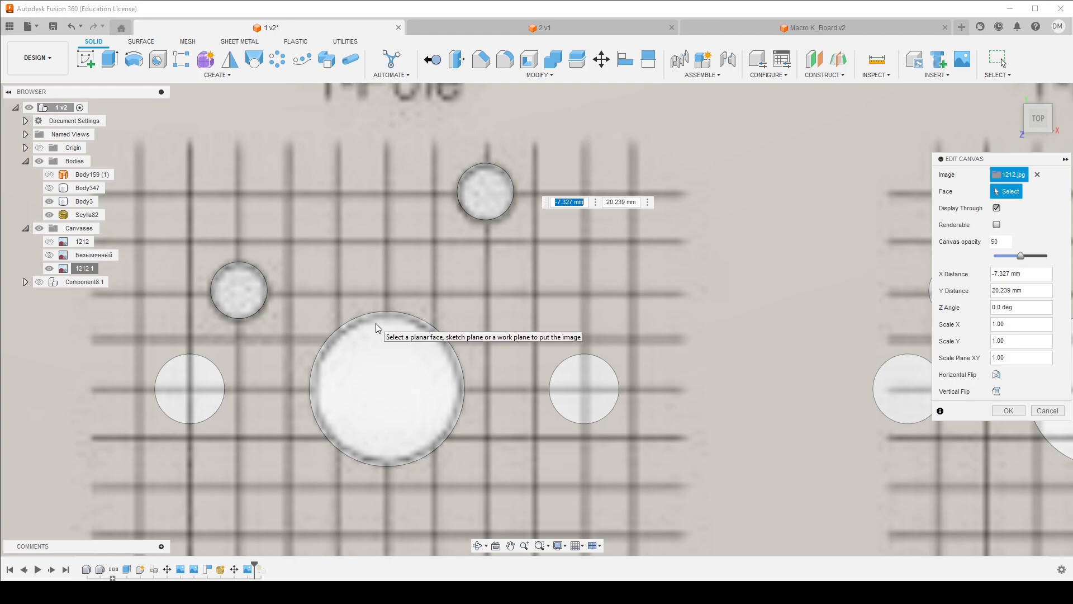
scroll(377, 328, down, 5)
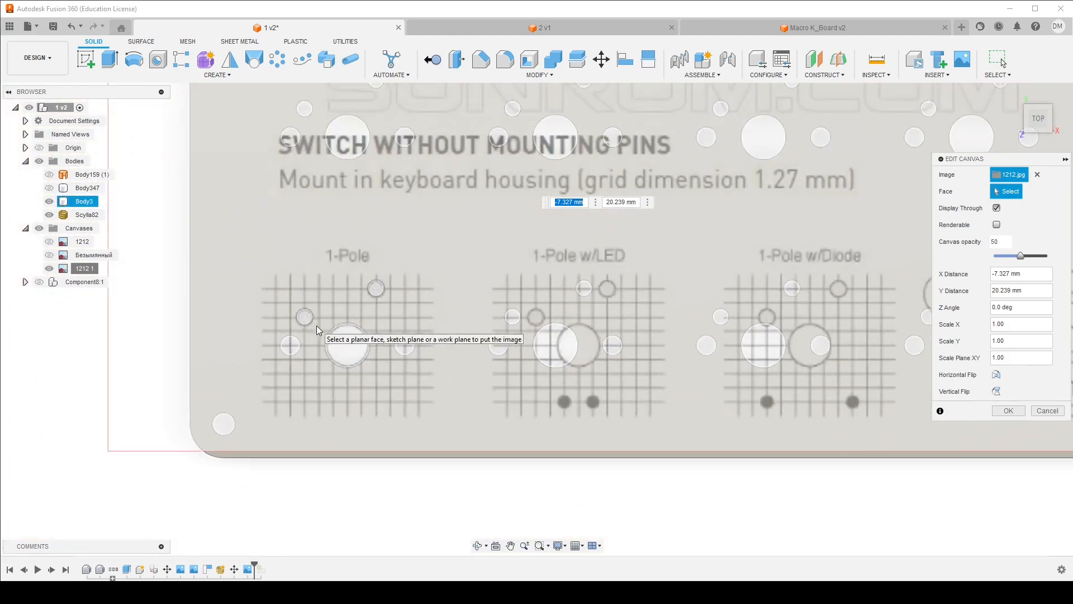
scroll(307, 335, up, 3)
click(1014, 412)
scroll(563, 360, down, 3)
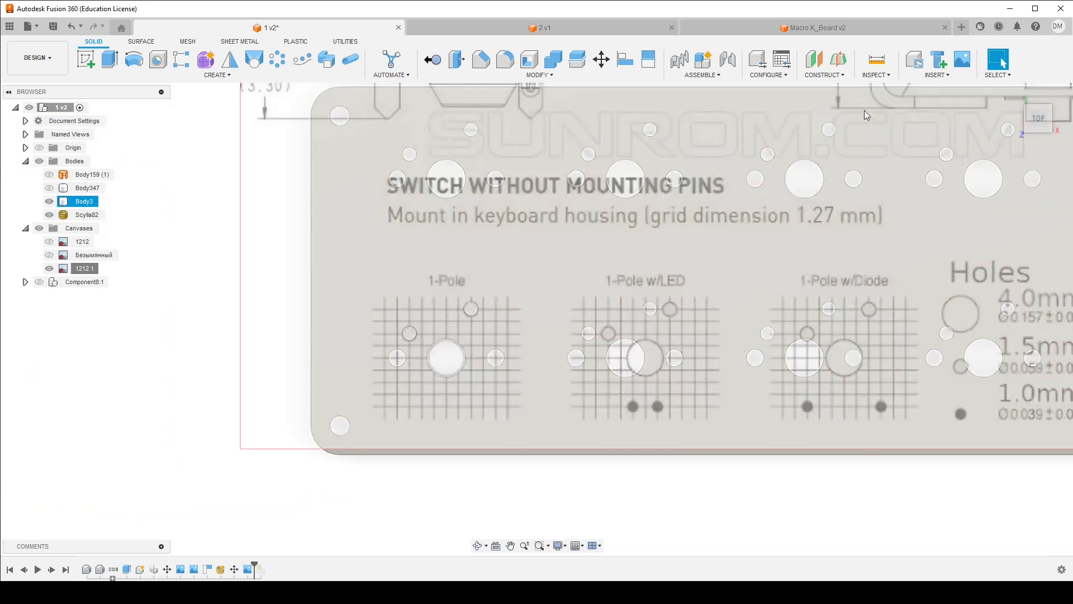
Measure the large central hole at the 1-Pole grid and compare it with the drawing's Holes legend
click(876, 60)
scroll(520, 363, up, 5)
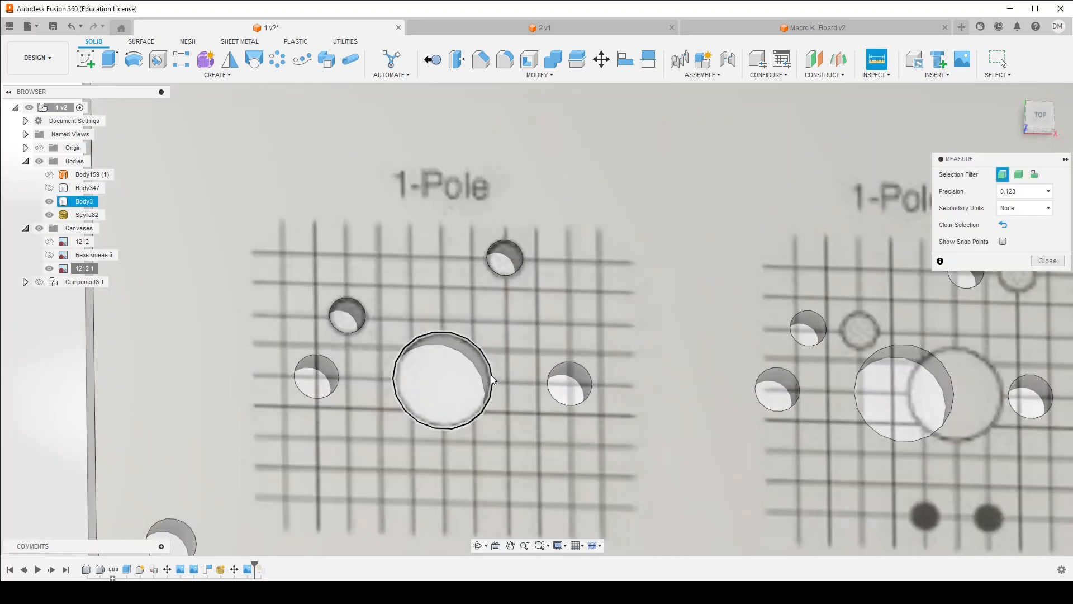
click(396, 384)
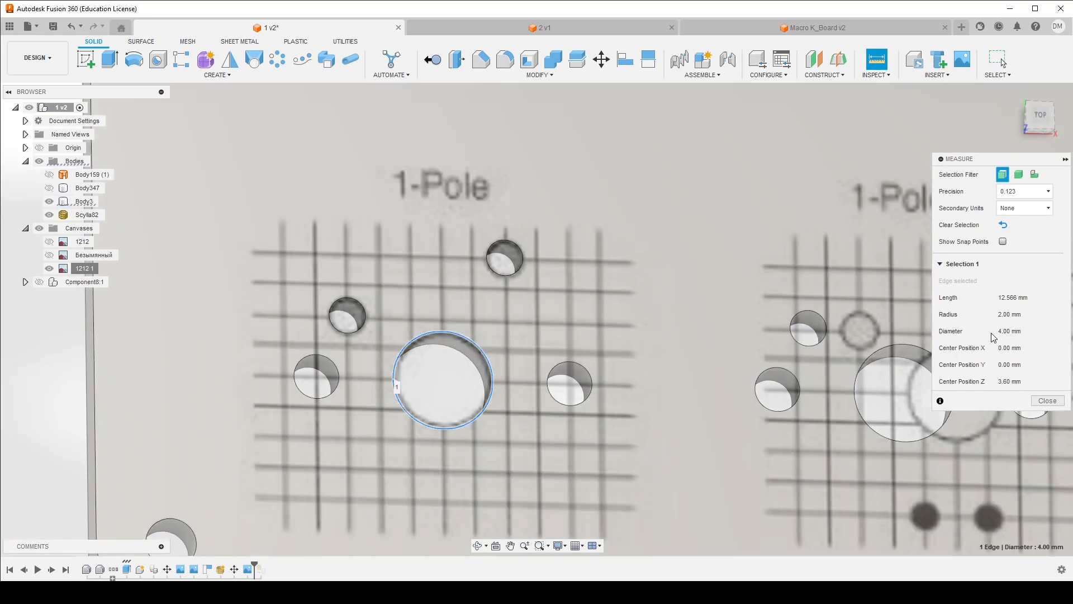
scroll(408, 329, down, 5)
scroll(408, 329, up, 8)
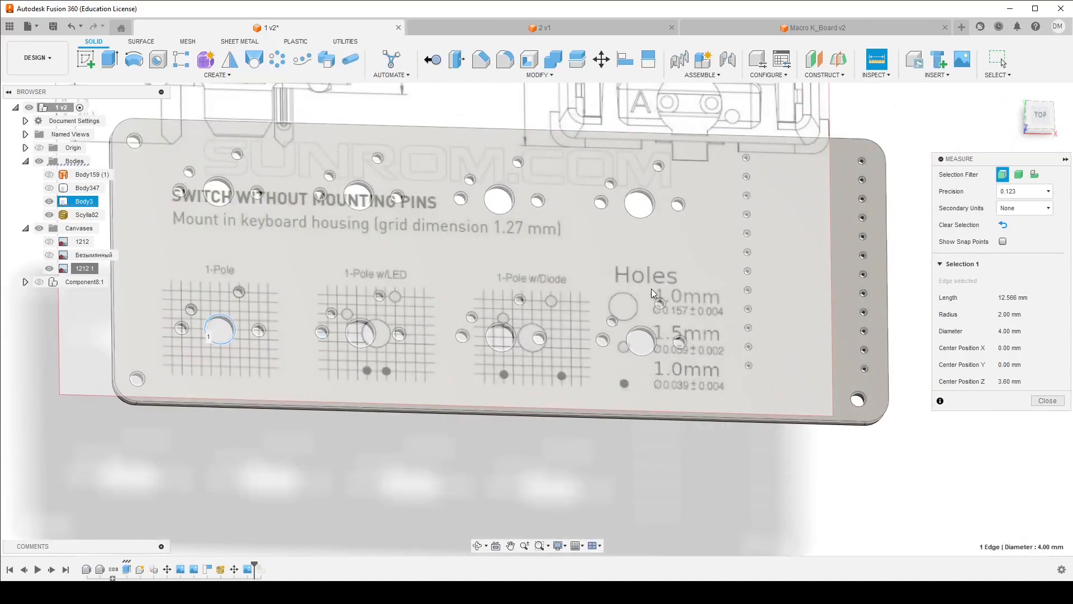
scroll(266, 298, down, 4)
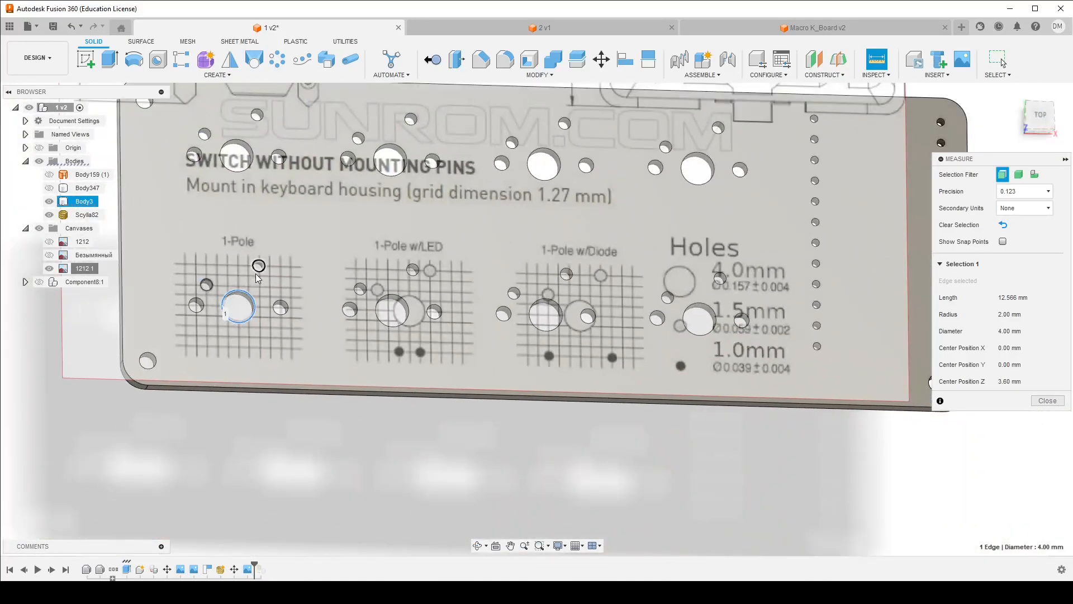
Measure the upper small pin hole of the 1-Pole group and check its fit over the canvas circle
scroll(294, 263, up, 6)
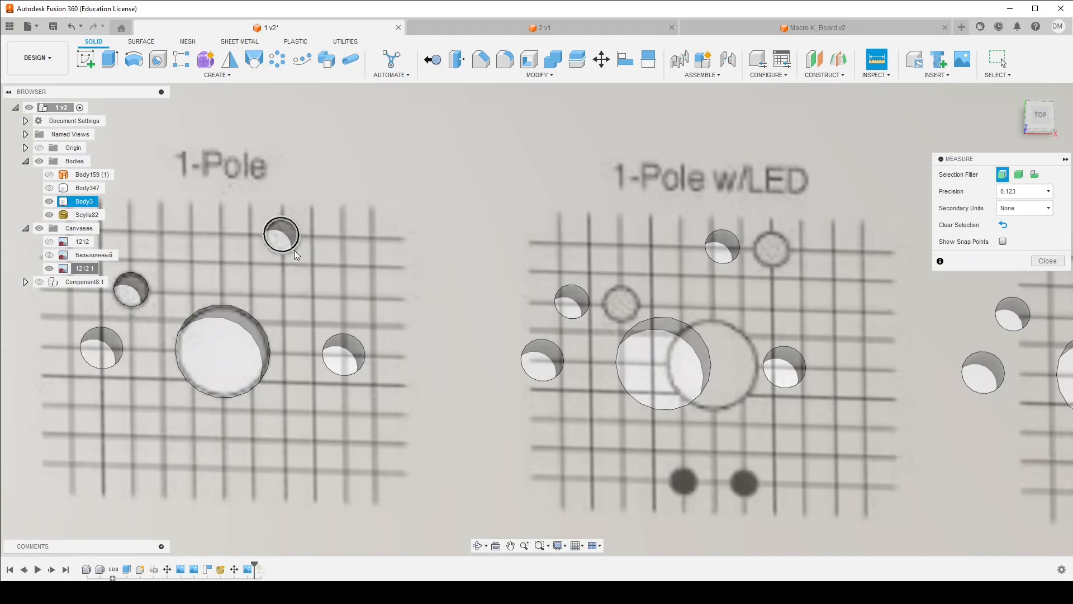
click(294, 252)
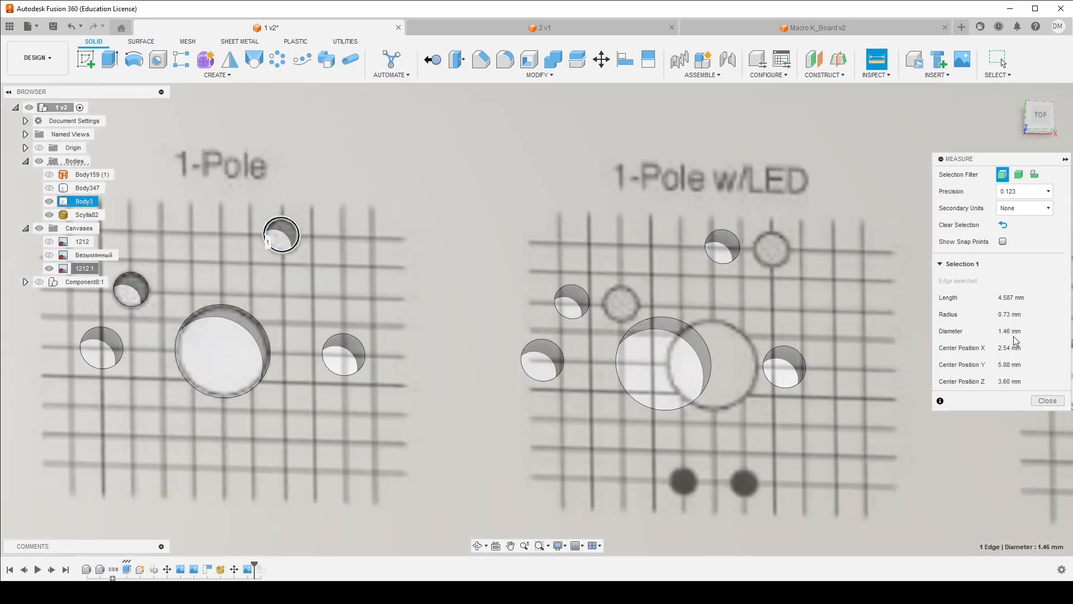
scroll(575, 352, down, 3)
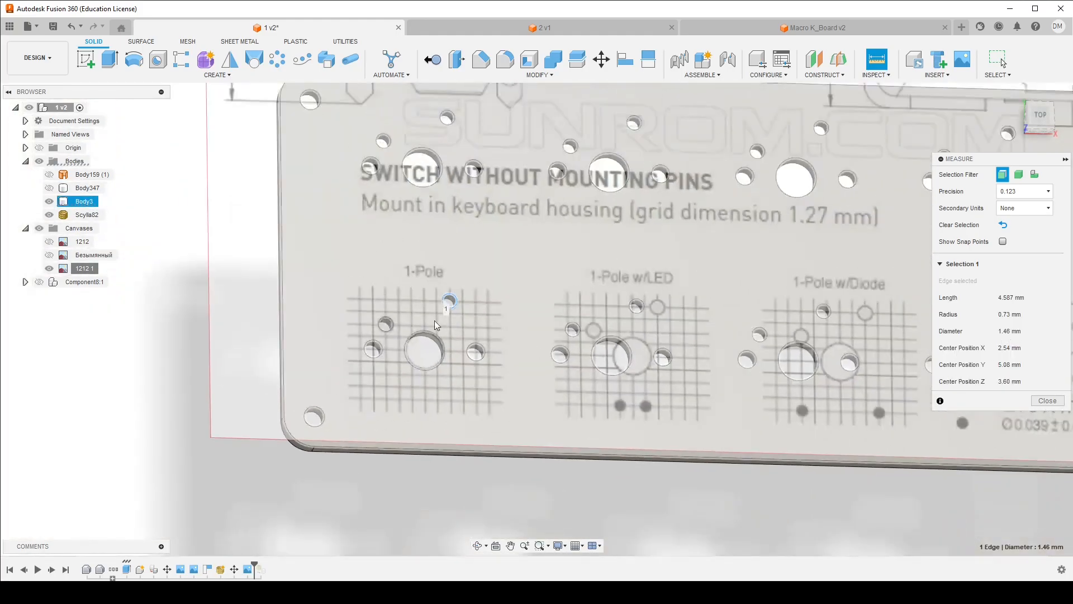
scroll(384, 325, up, 5)
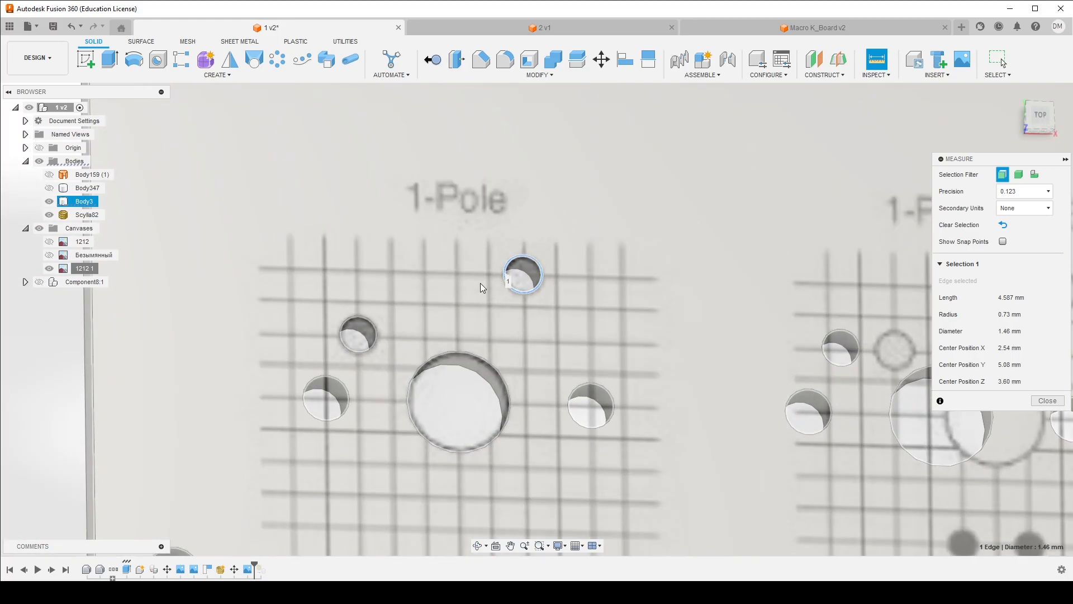
shift+middle_drag(486, 260, 473, 274)
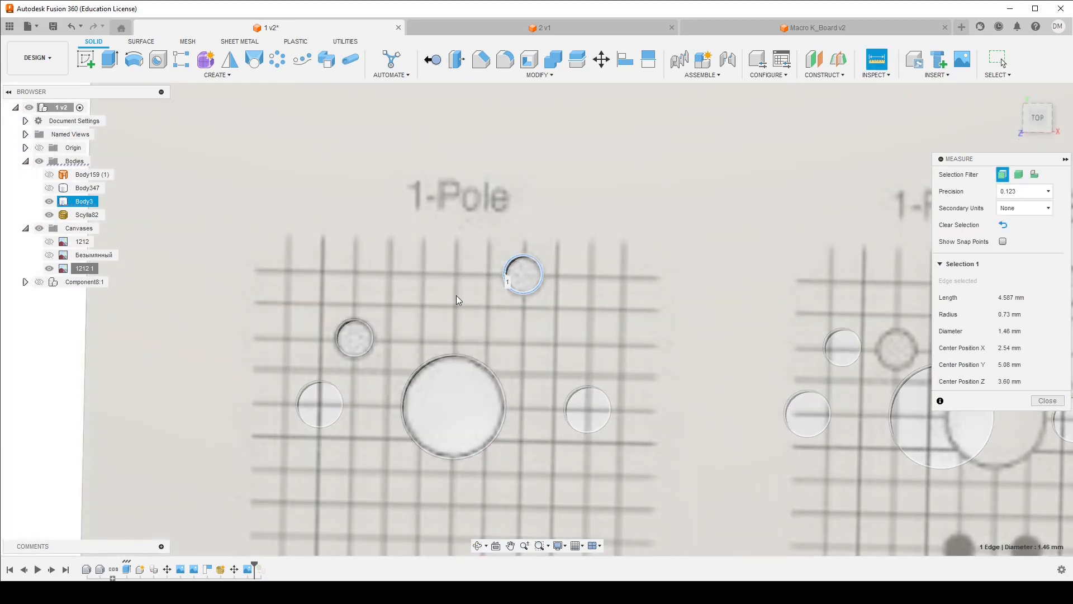
scroll(407, 271, down, 4)
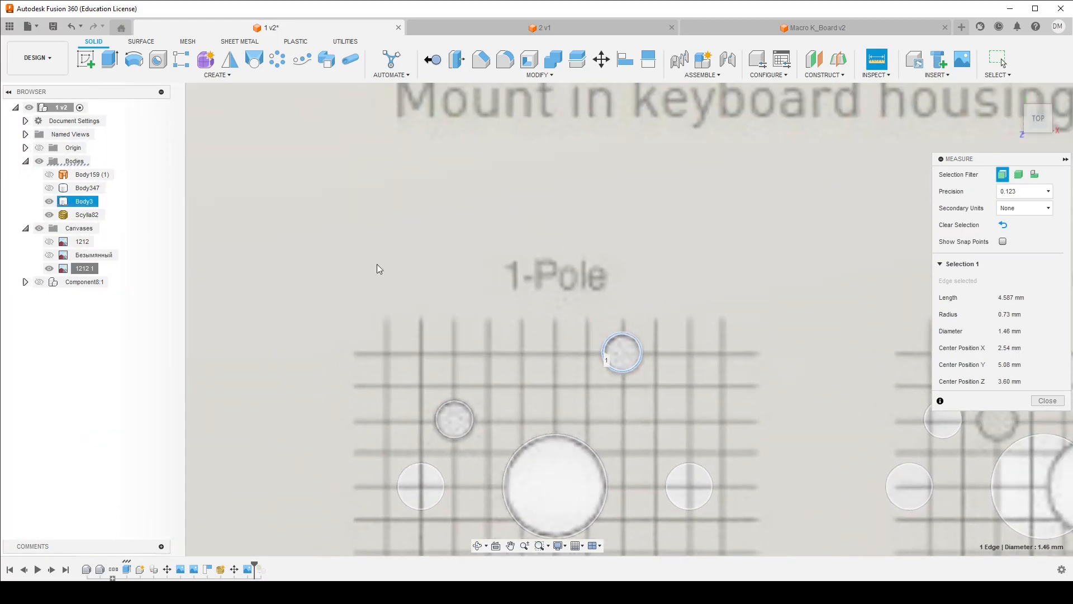
Start a sketch on the plate's top face and try a center-diameter circle in the large 1-Pole hole
scroll(356, 259, down, 1)
click(86, 60)
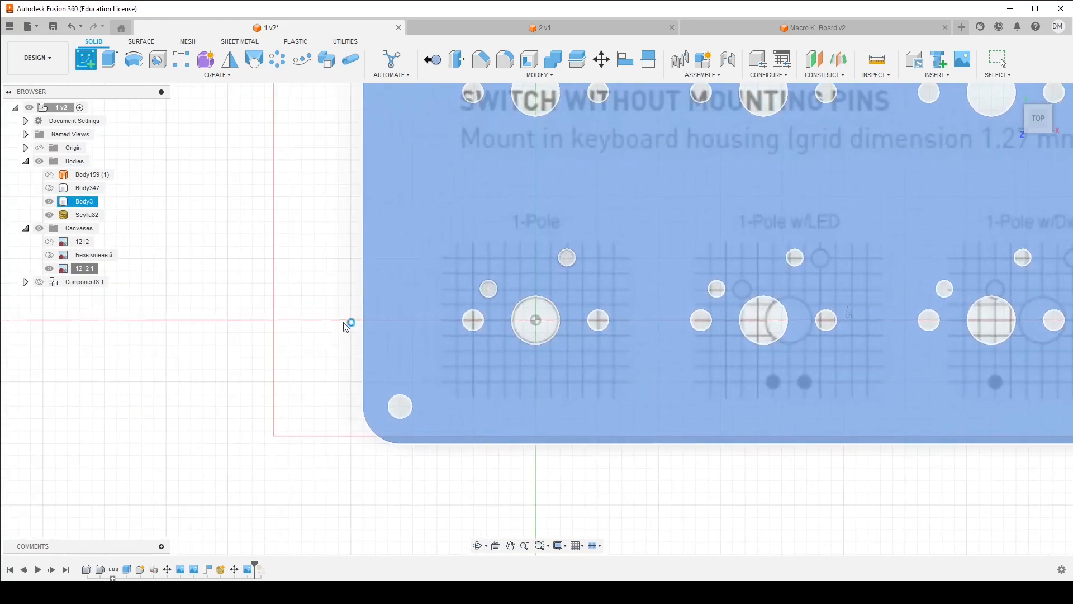
click(347, 319)
scroll(419, 320, up, 3)
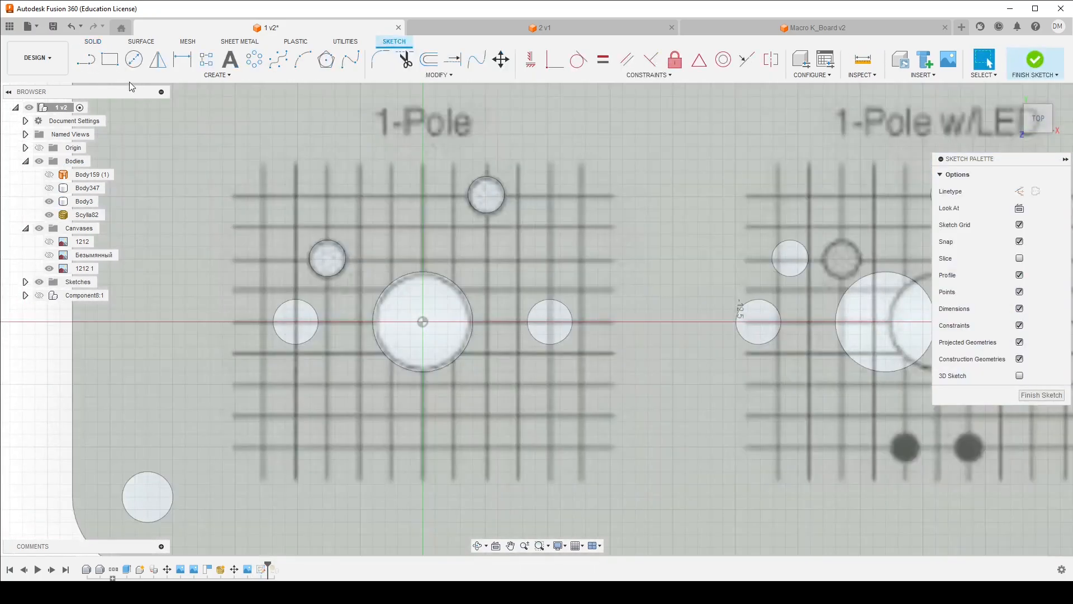
key(c)
click(422, 322)
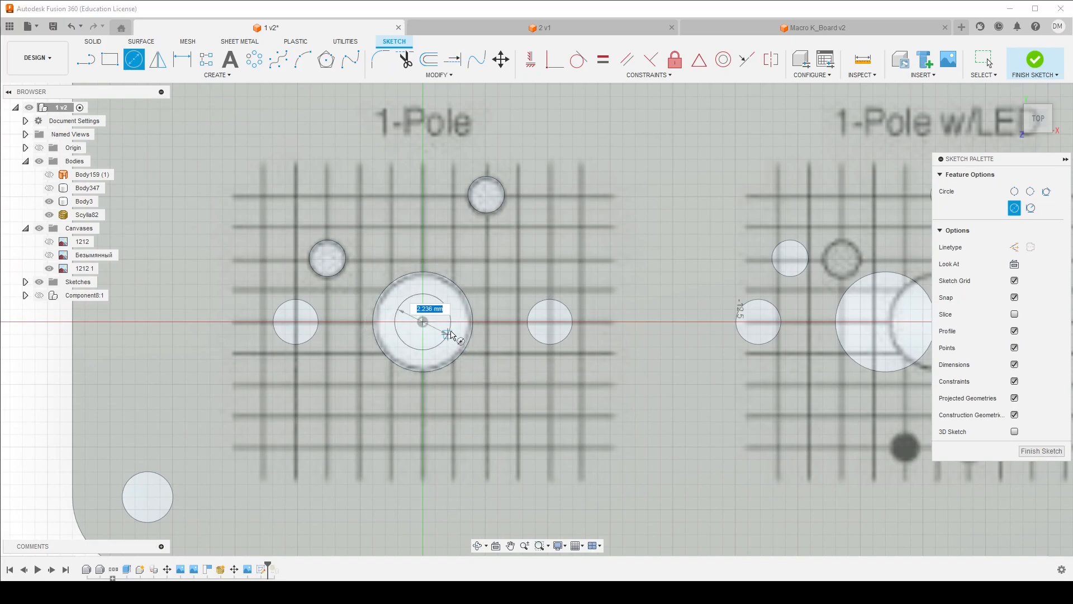
key(Escape)
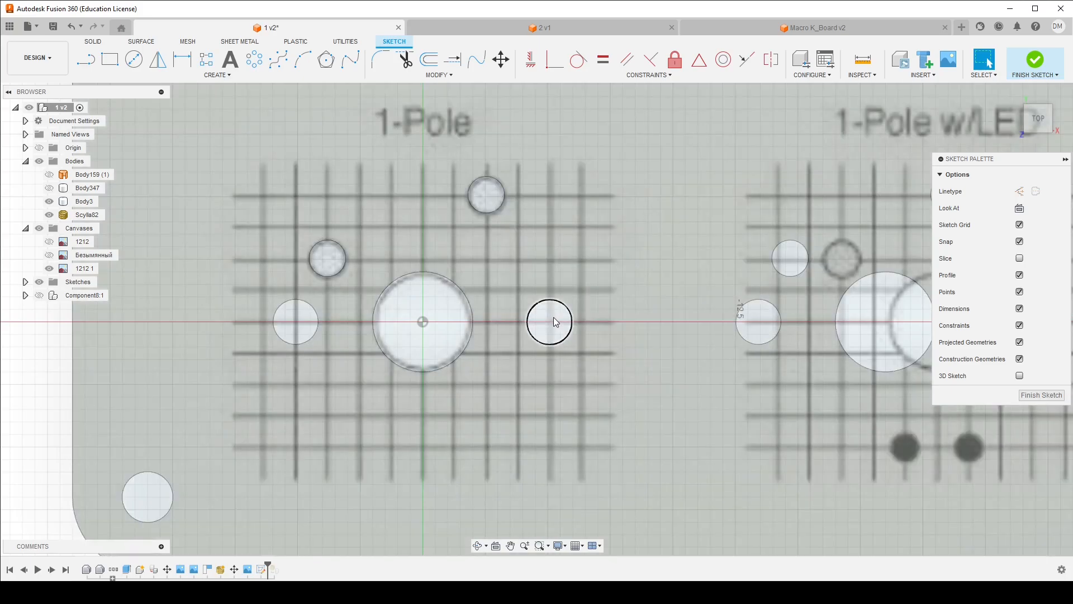
Compare the plate's pin, side and central holes with the 1-Pole grid lines and finish the sketch
click(549, 319)
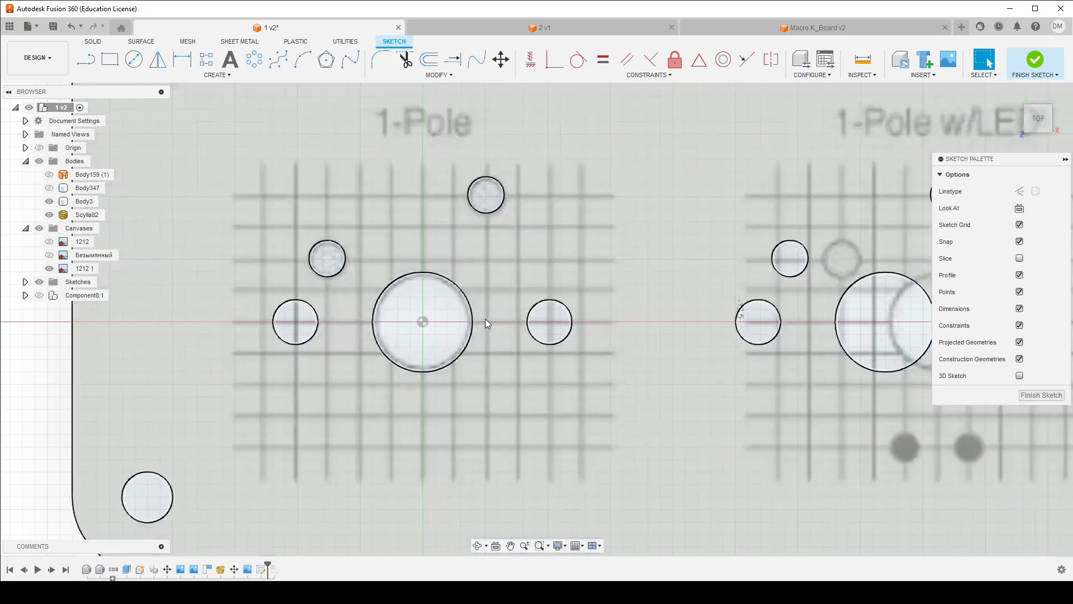
scroll(485, 322, down, 3)
scroll(463, 329, down, 3)
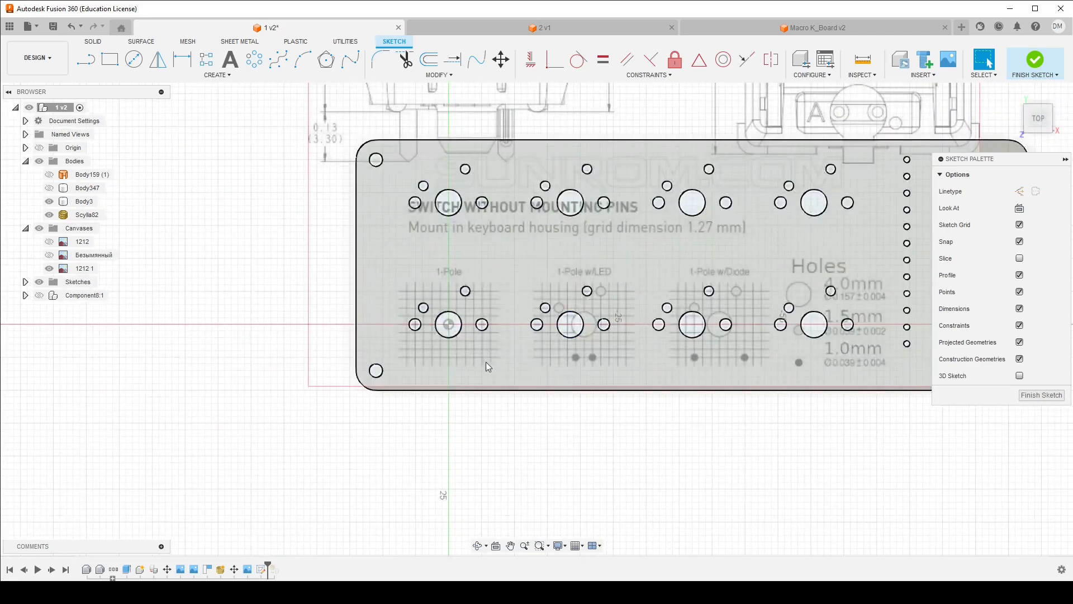
scroll(438, 270, up, 8)
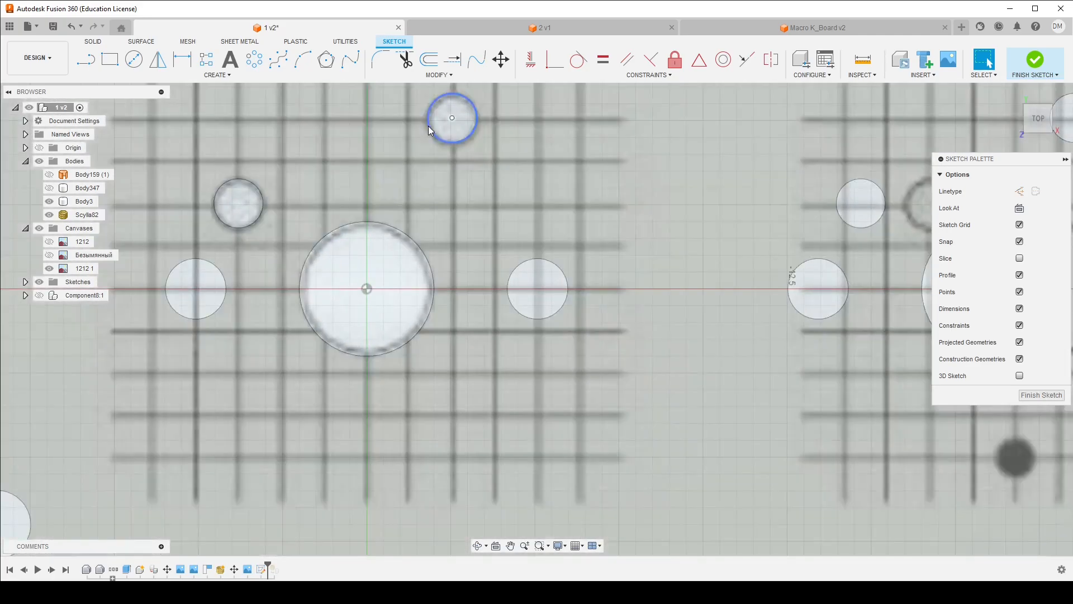
scroll(404, 259, down, 3)
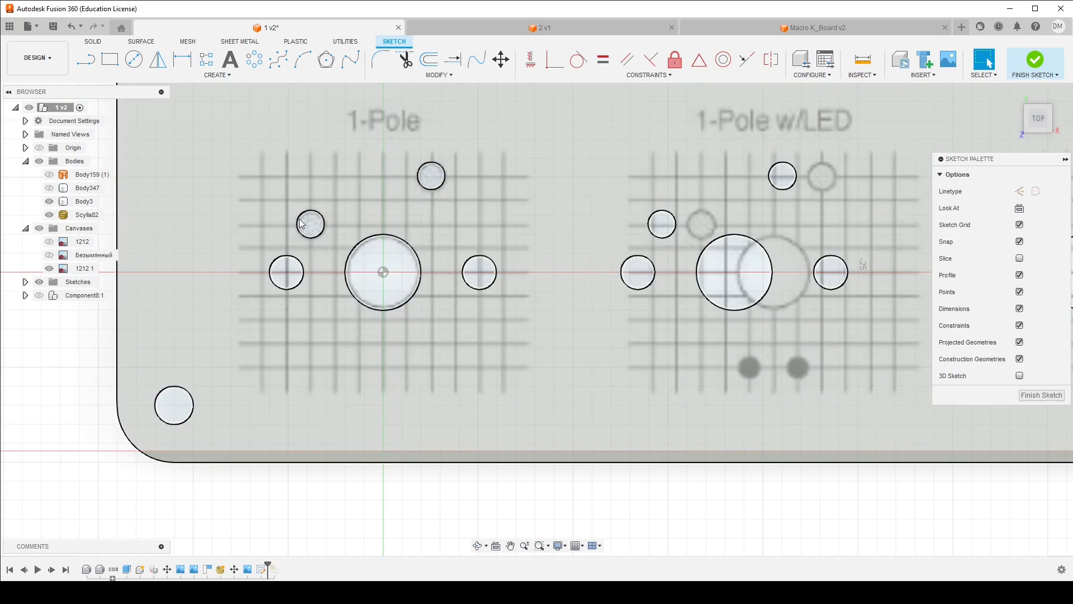
scroll(307, 267, down, 2)
scroll(308, 267, up, 5)
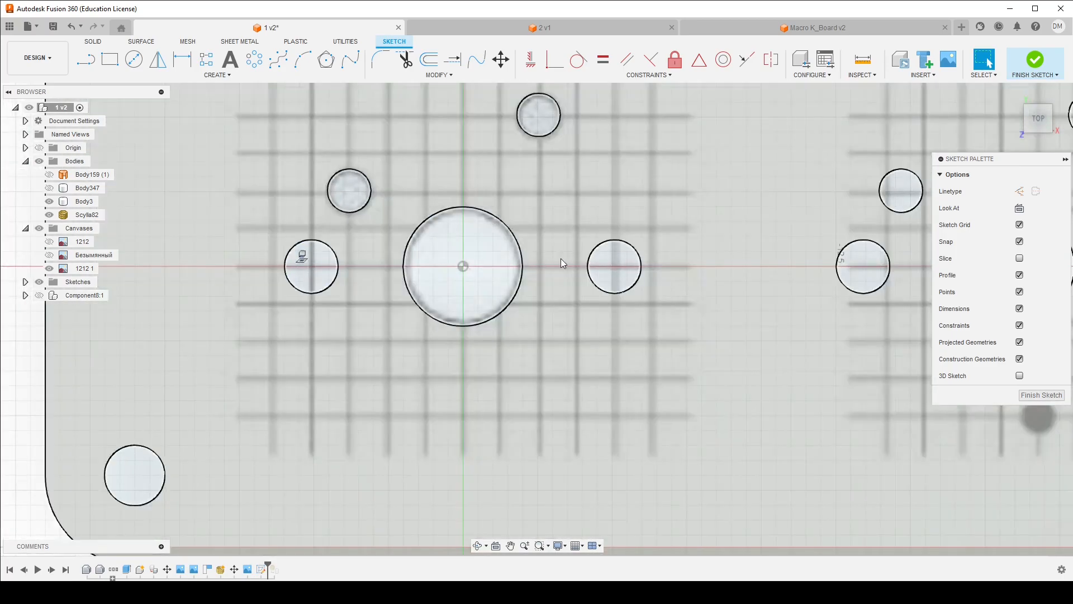
scroll(374, 318, down, 5)
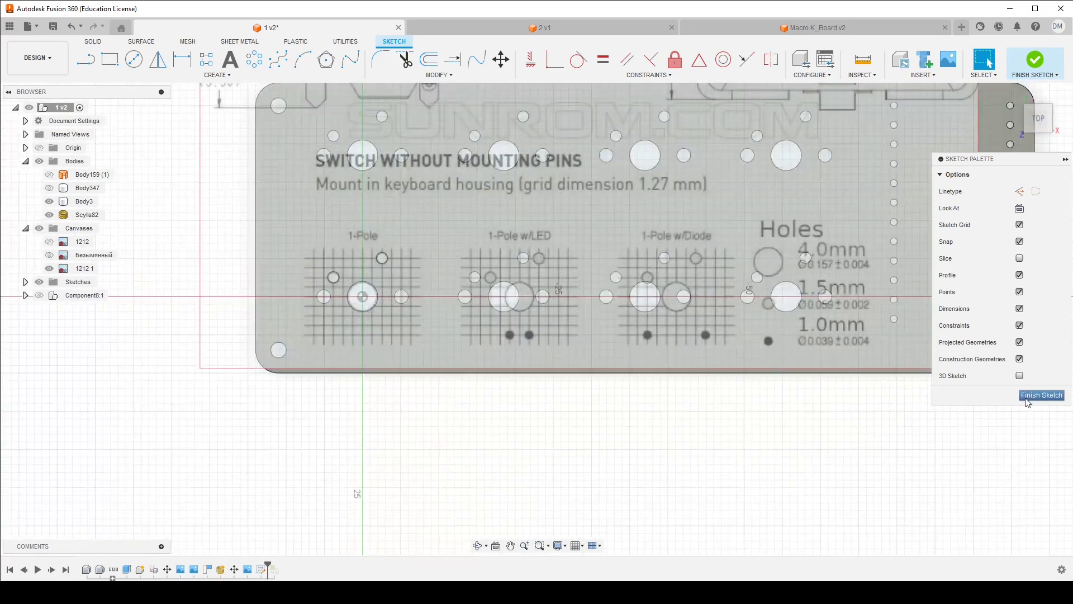
click(1041, 394)
Show the keycap Body347 and the switch Component8:1 above the perforated plate
scroll(808, 442, down, 3)
scroll(709, 365, down, 3)
click(50, 189)
shift+middle_drag(548, 331, 576, 267)
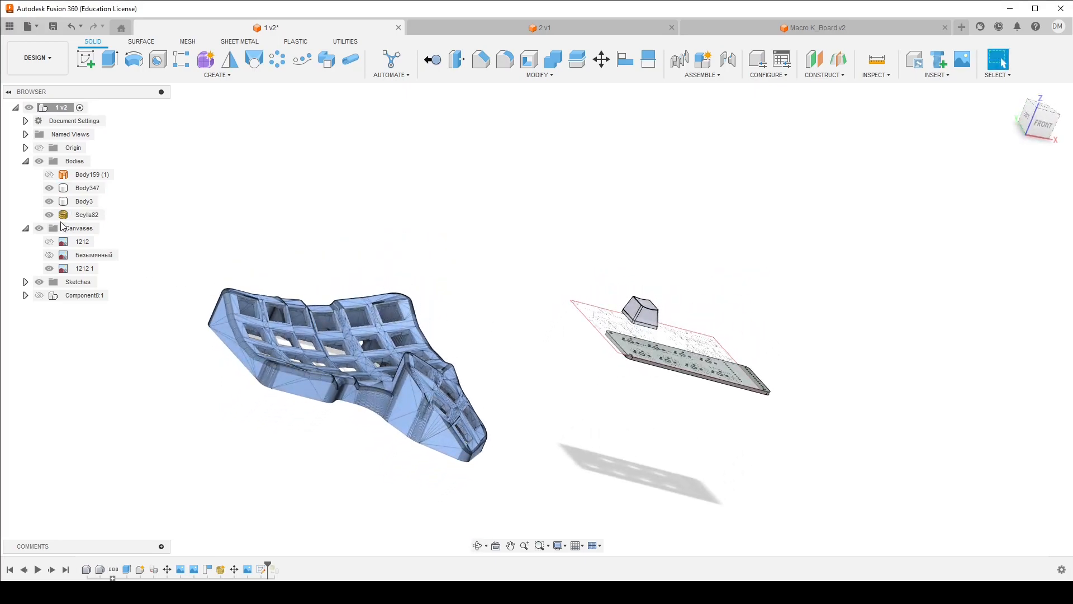
click(39, 295)
scroll(764, 339, up, 2)
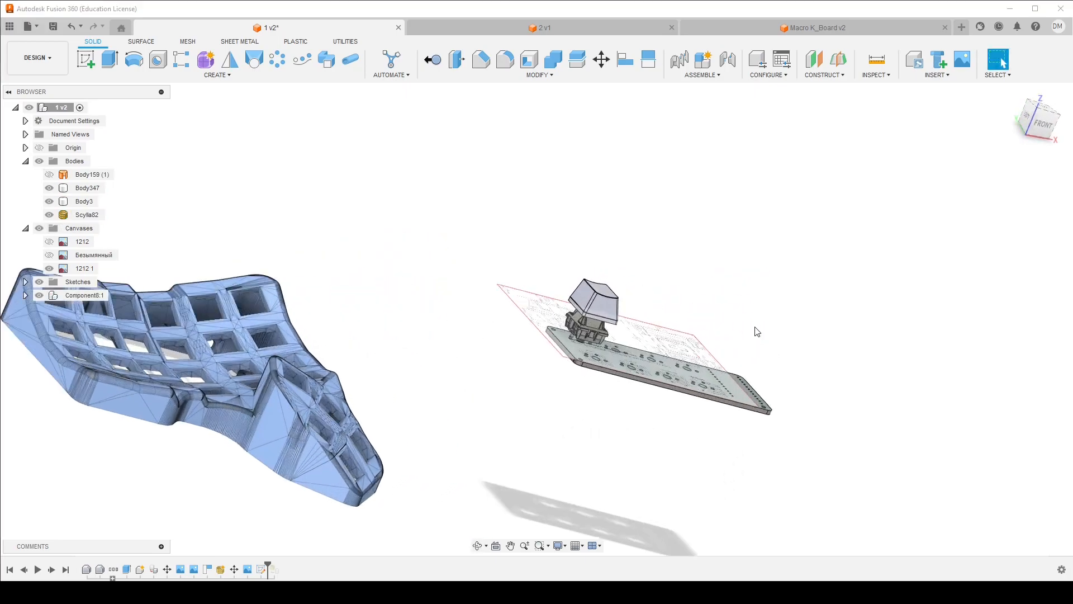
scroll(765, 339, up, 5)
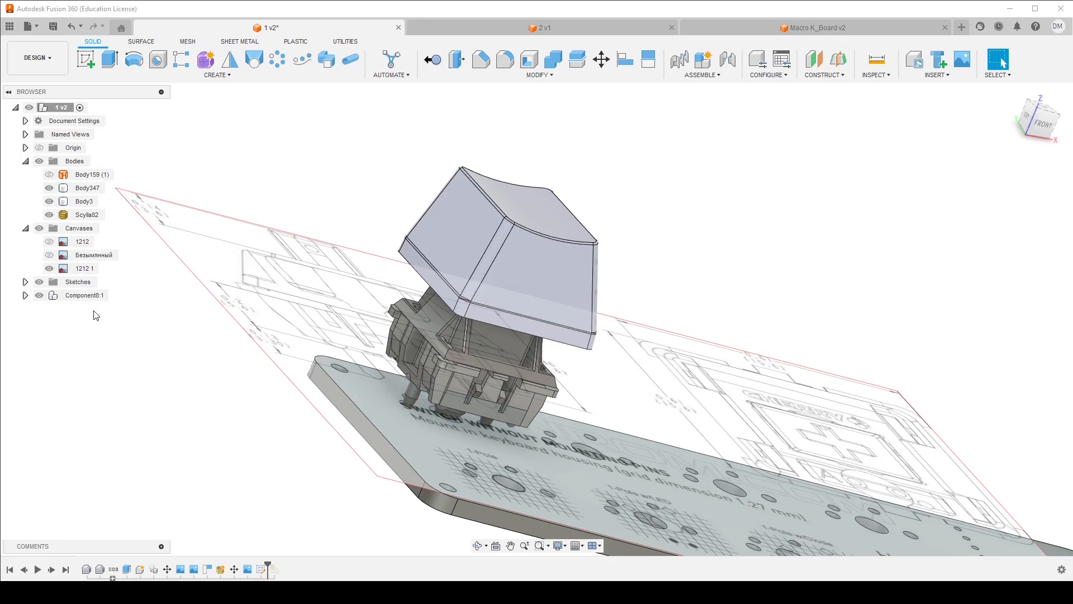
Hide the canvas 1212 1 and examine the switch's pins above the plate holes from the front
click(49, 268)
mouse_move(330, 318)
shift+middle_down()
mouse_move(426, 247)
mouse_move(472, 244)
mouse_move(473, 282)
mouse_move(539, 274)
mouse_move(414, 251)
shift+middle_up()
scroll(594, 288, up, 3)
scroll(595, 288, up, 3)
shift+middle_drag(506, 304, 455, 321)
scroll(620, 363, down, 1)
middle_drag(619, 363, 512, 314)
Open the drawing 251e7bca-b082-4f8e-9b89-4ee60f8732b4.jfif from the Cherry KeyCap folder and examine its hole layouts and switch dimensions
click(335, 591)
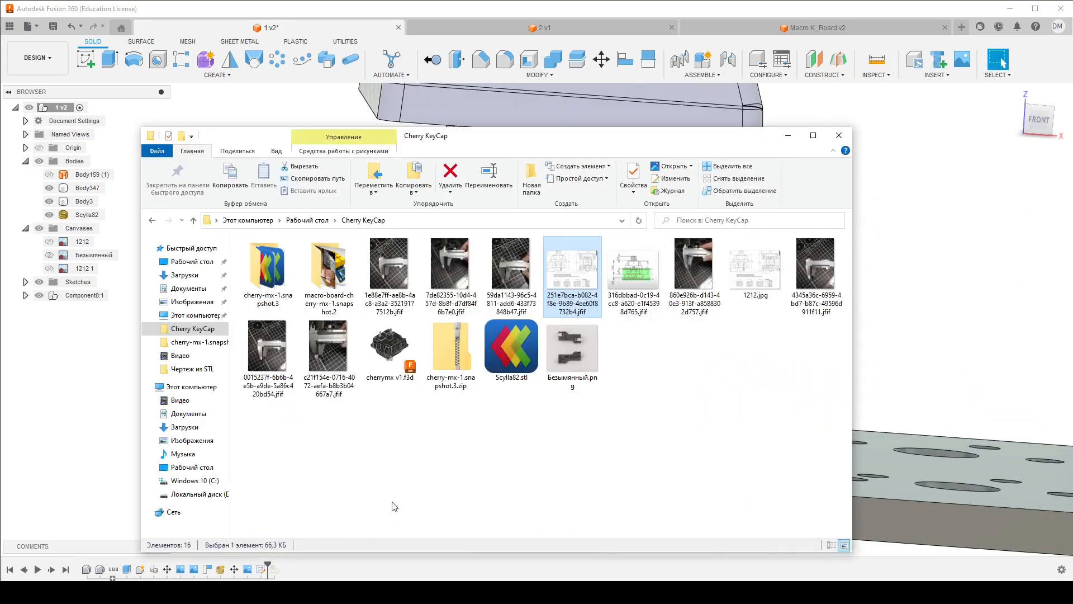
double_click(572, 274)
scroll(468, 322, up, 3)
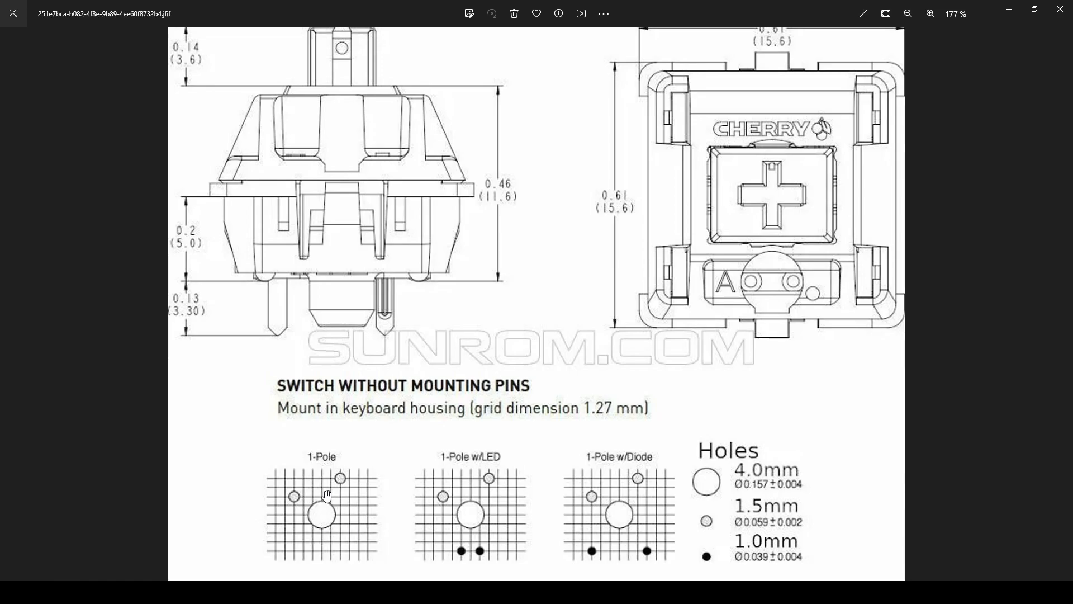
click(1009, 14)
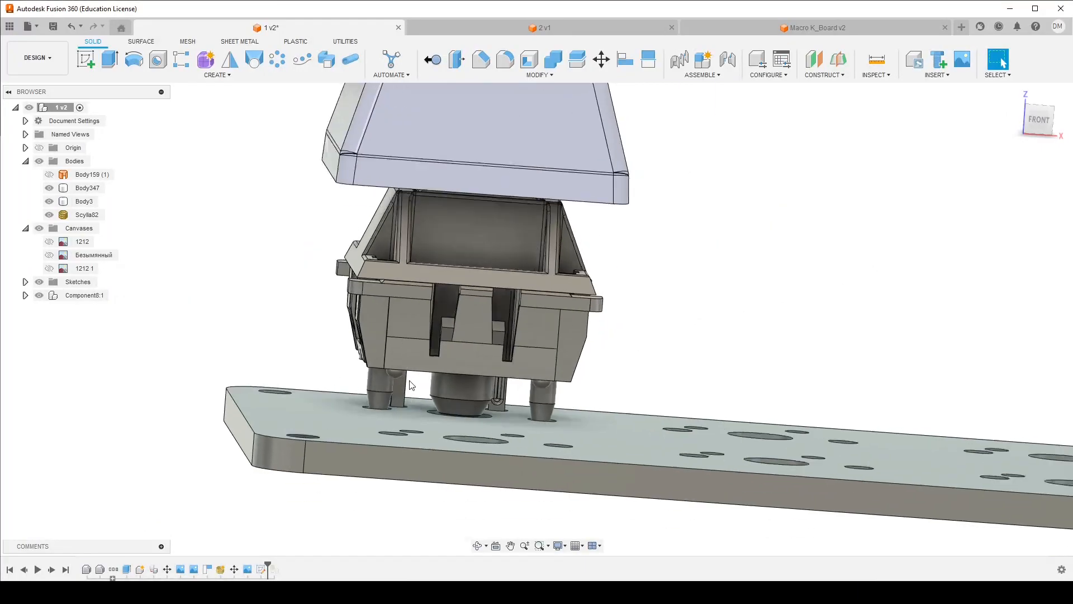
Measure the switch's cylindrical center post and side peg, including the distance between them
scroll(410, 384, up, 6)
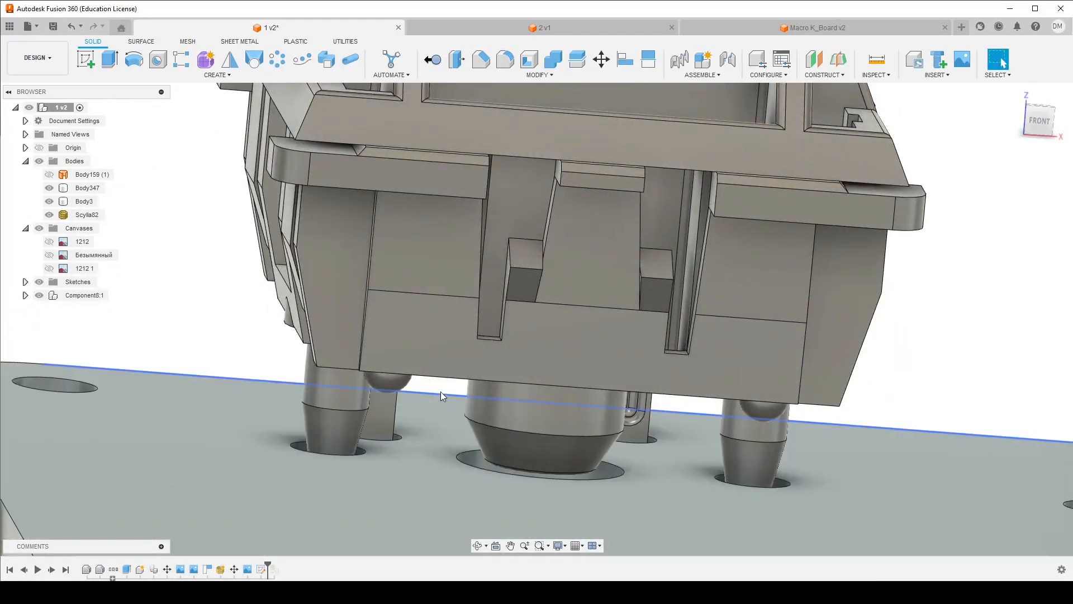
click(883, 65)
shift+middle_drag(548, 335, 570, 340)
click(549, 397)
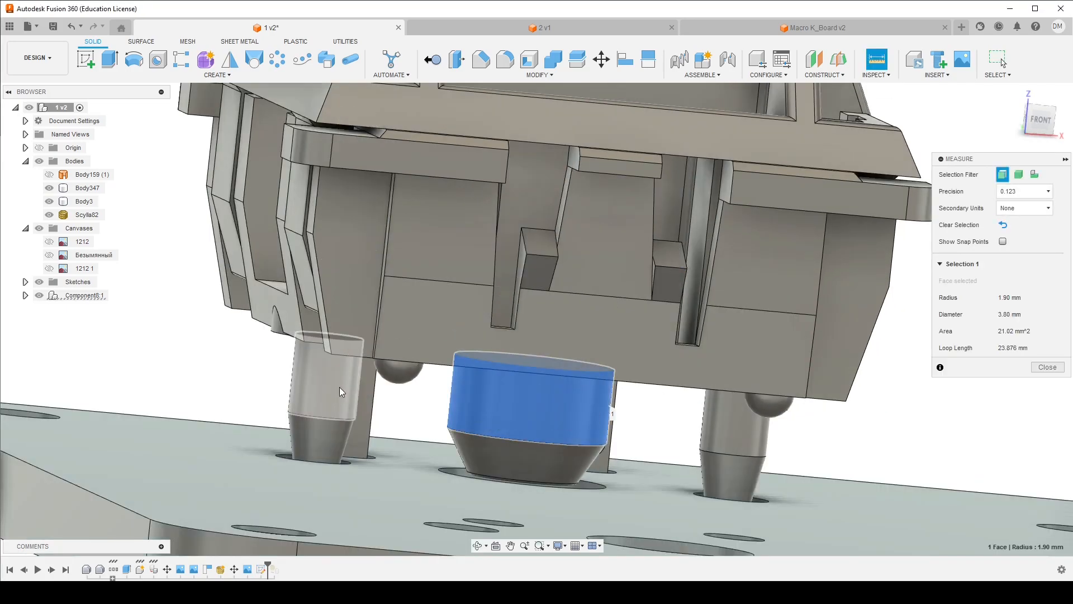
click(342, 391)
shift+middle_drag(342, 392, 331, 349)
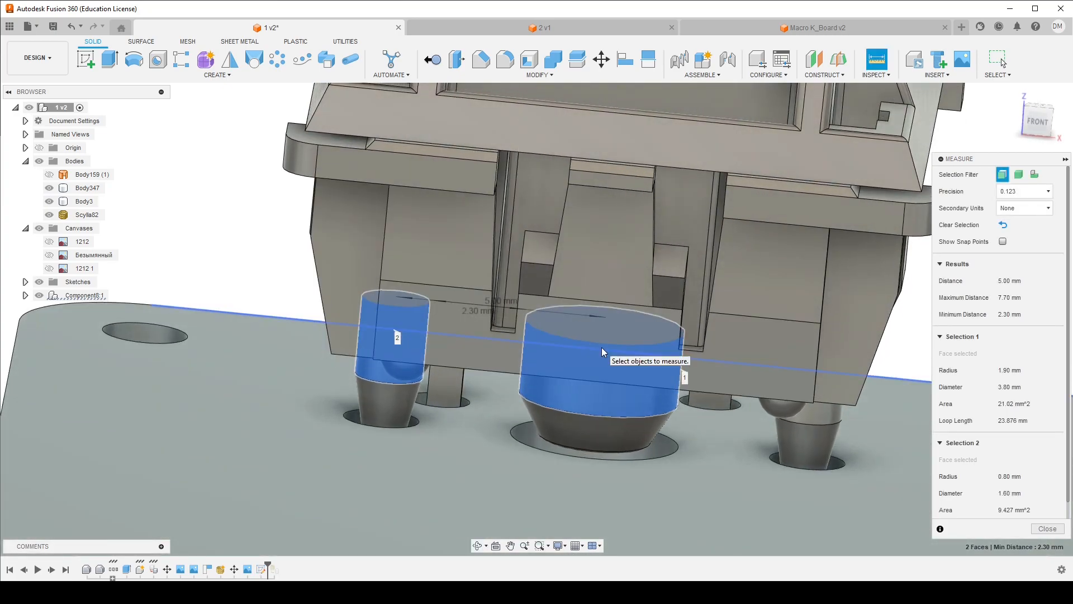
Measure only the diameter of the side peg to the left of the switch's center post
shift+middle_drag(517, 335, 511, 321)
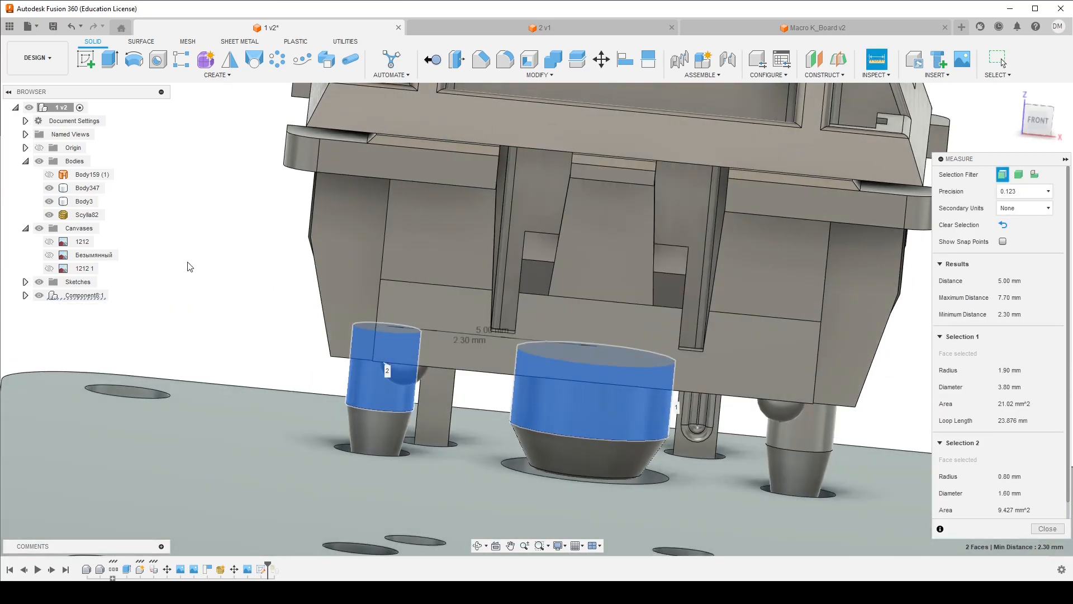
key(Escape)
click(377, 399)
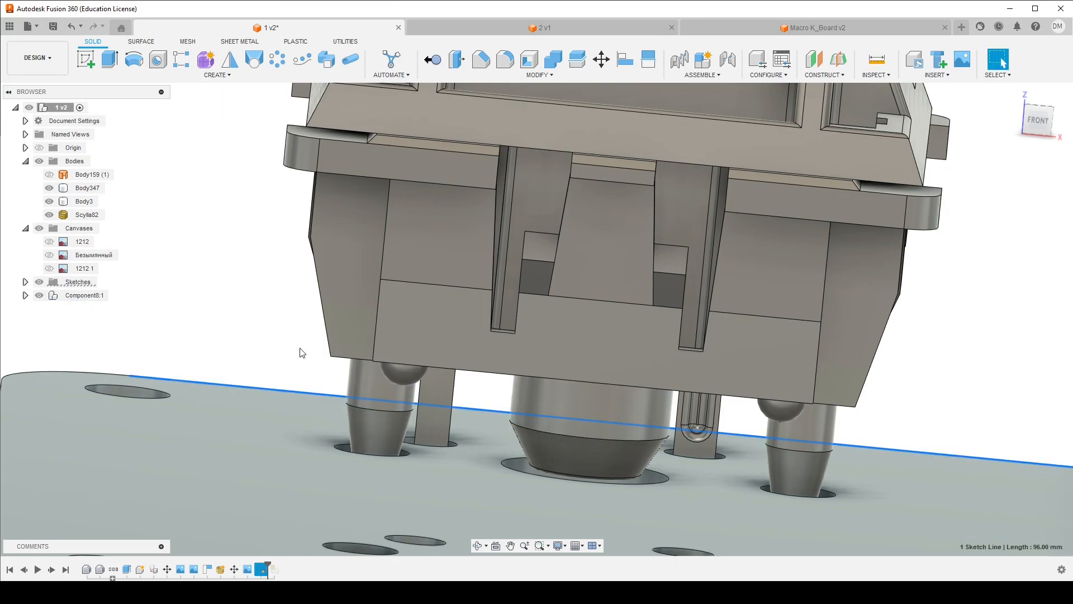
key(i)
click(394, 404)
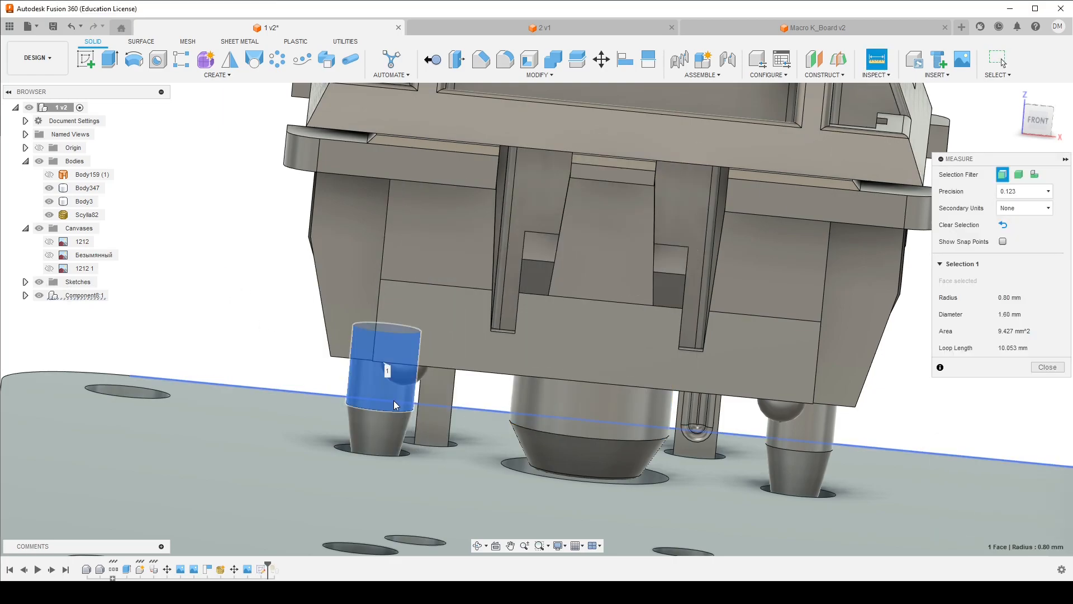
click(1048, 368)
Examine how the switch's side pegs, contact pins and center post line up with the plate holes
scroll(653, 384, down, 2)
scroll(385, 459, up, 5)
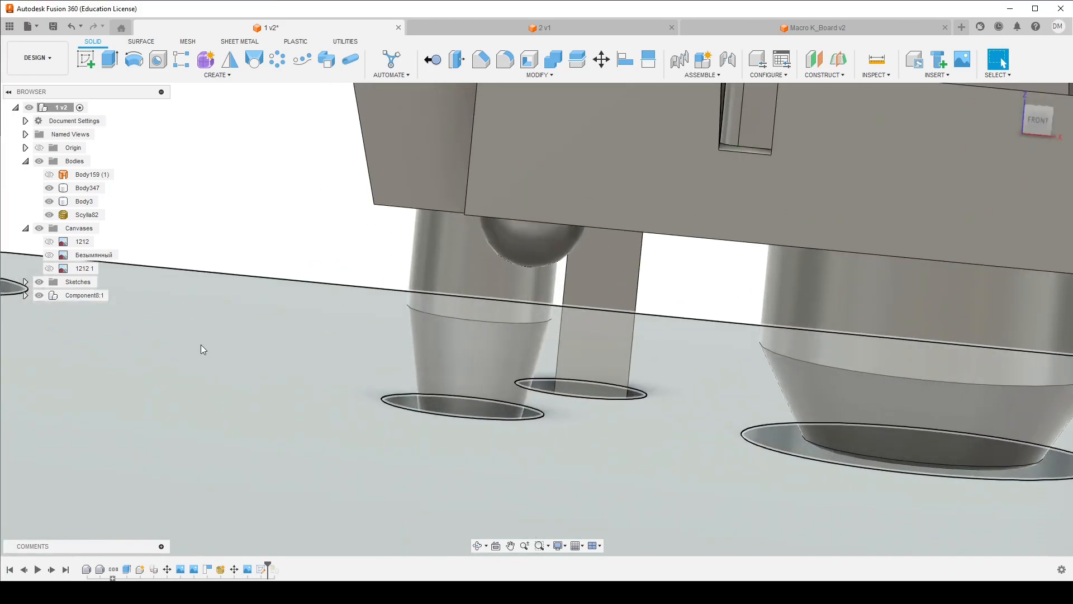
scroll(427, 407, down, 3)
scroll(427, 402, up, 4)
scroll(427, 398, down, 3)
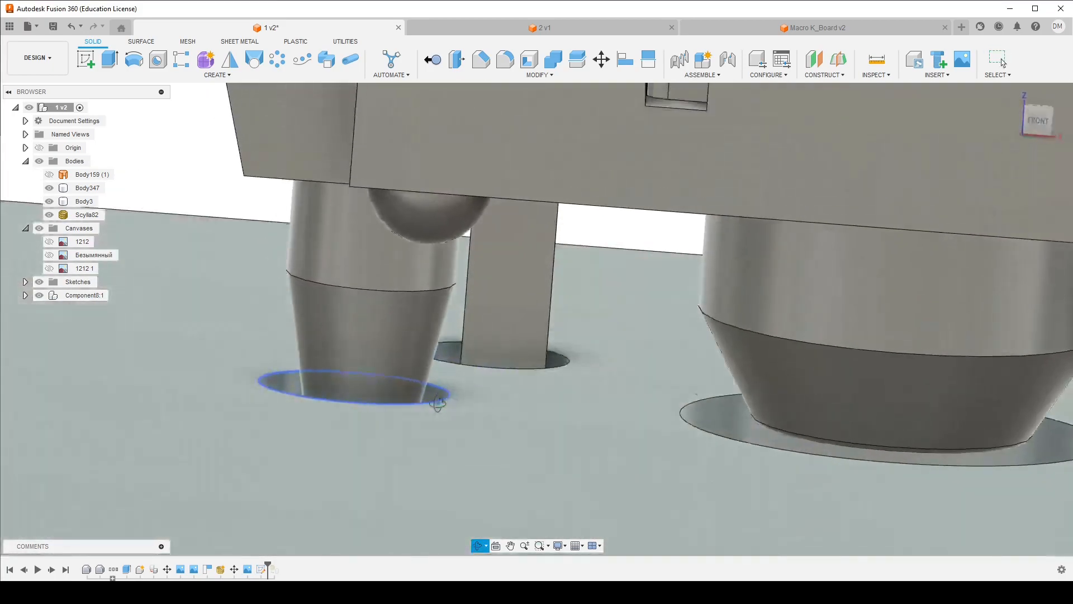
scroll(306, 391, down, 2)
scroll(441, 454, down, 4)
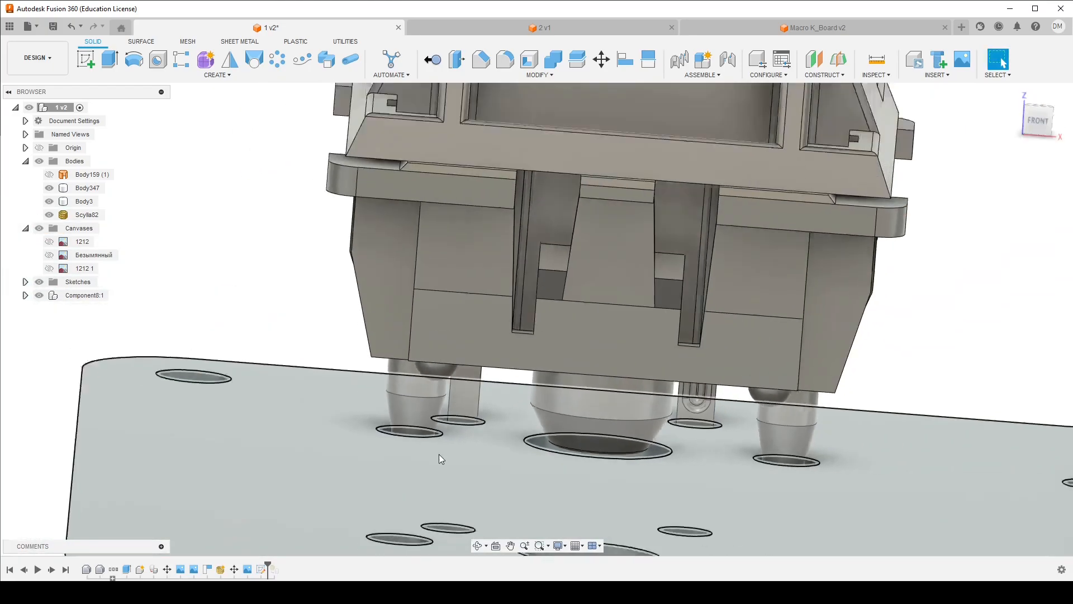
scroll(263, 294, down, 2)
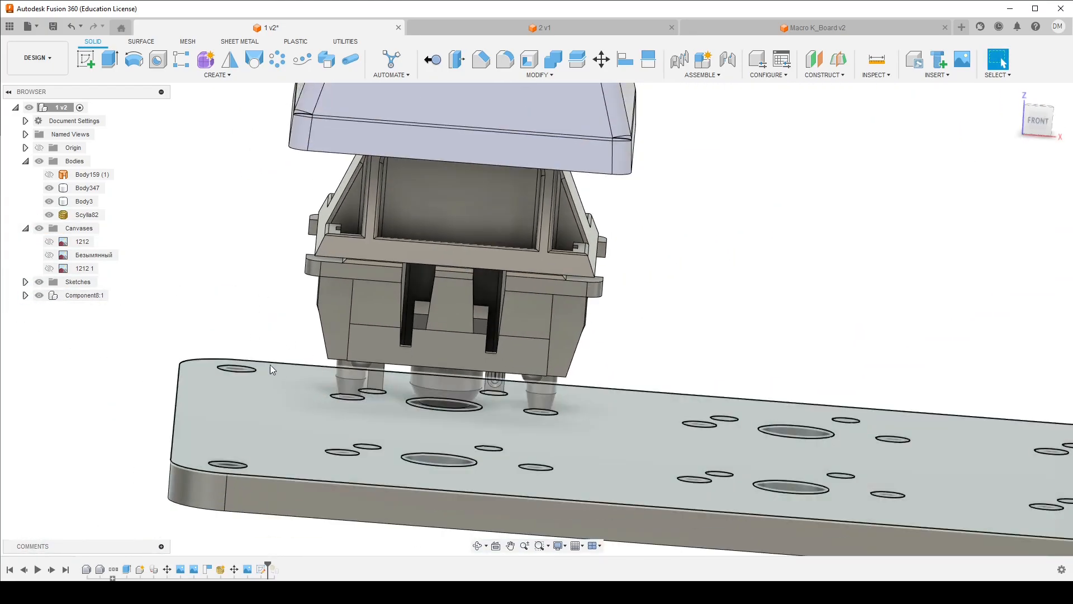
Hide the switch Component8:1 and the keycap Body347, and view the perforated plate from above
click(39, 295)
scroll(398, 428, up, 5)
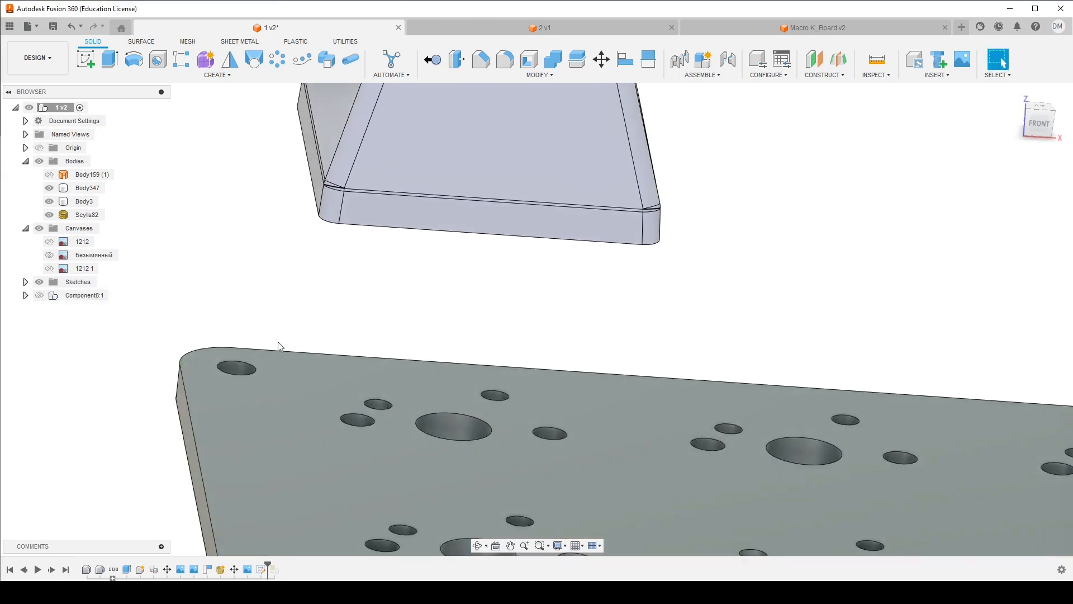
scroll(374, 406, down, 5)
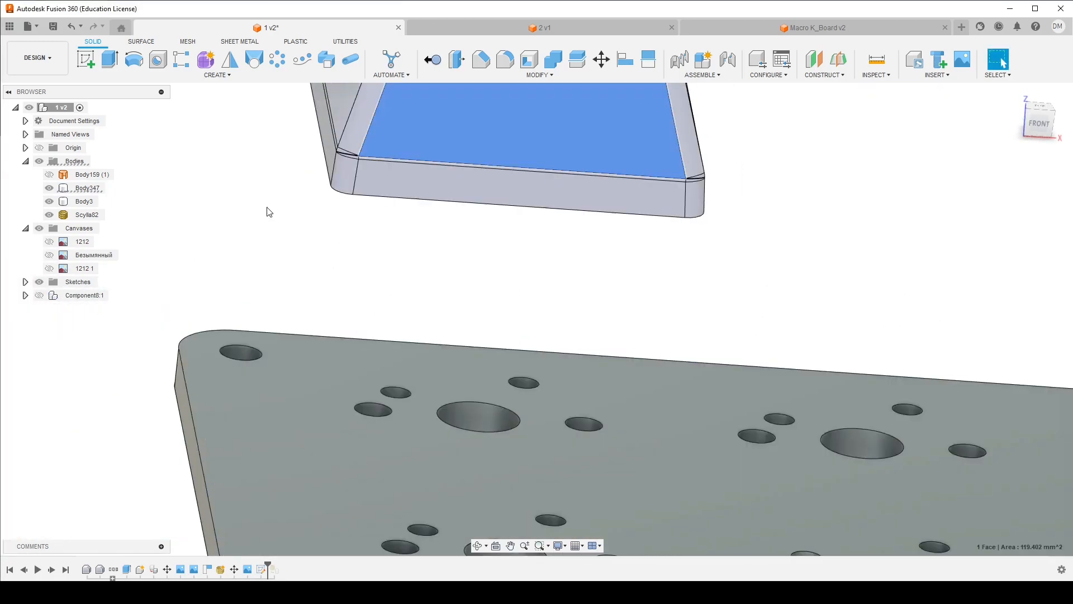
click(50, 188)
scroll(294, 314, down, 3)
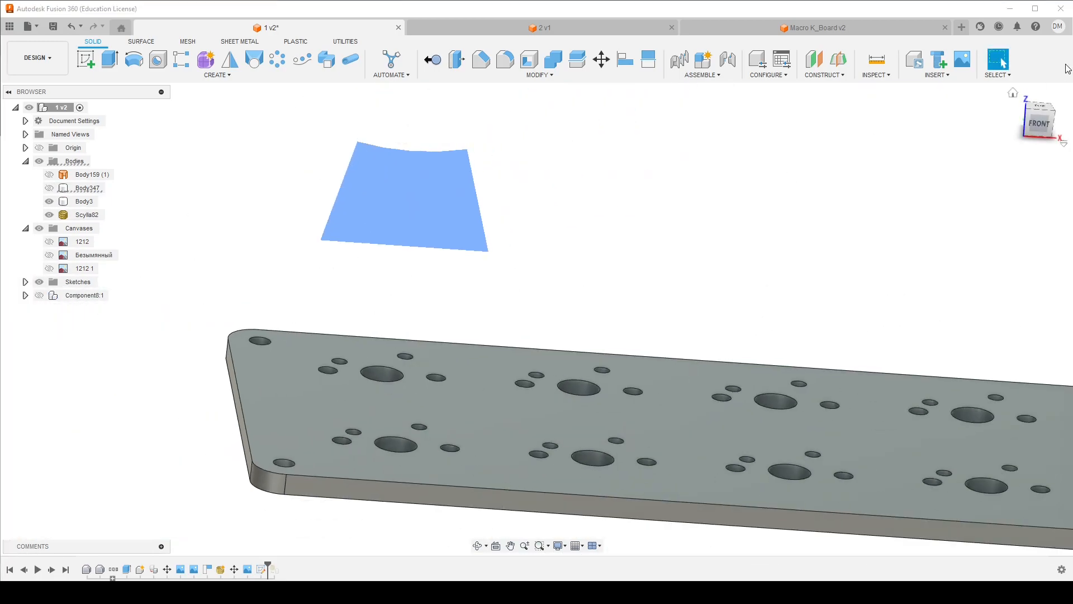
click(1041, 112)
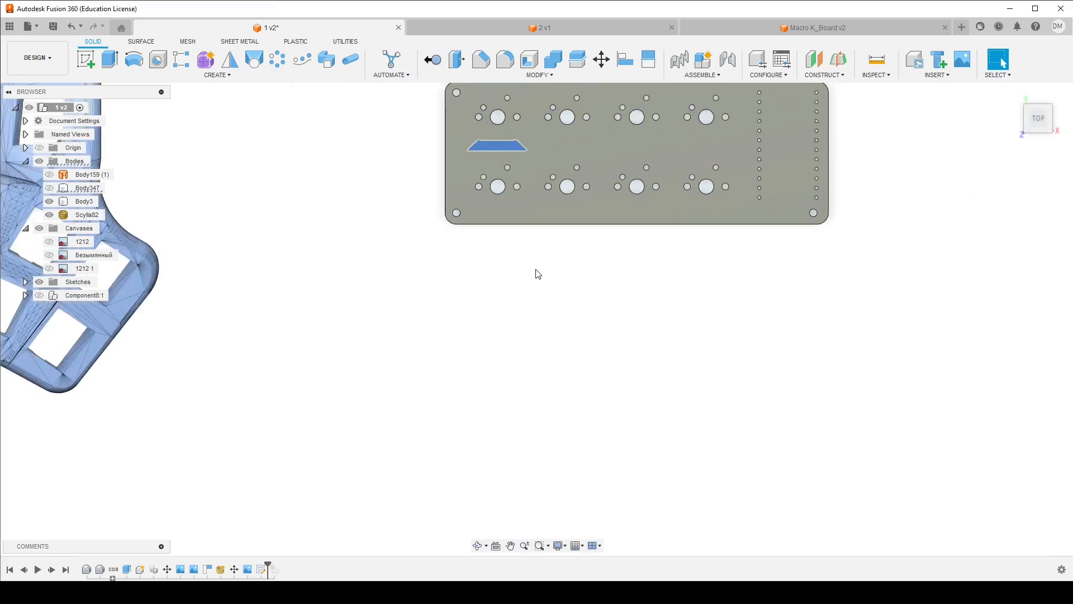
scroll(514, 216, up, 6)
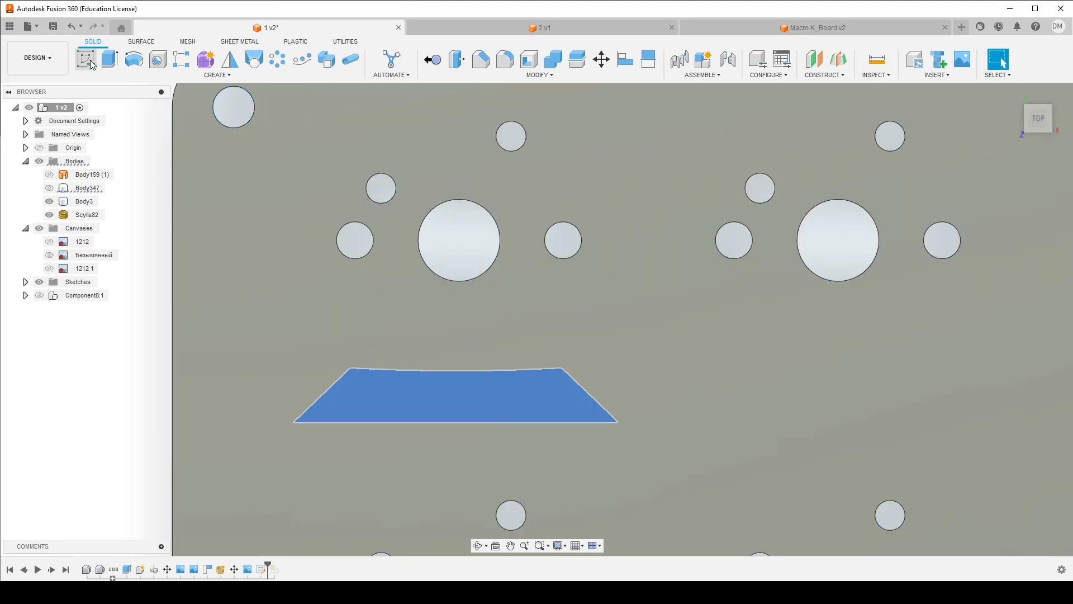
Start a sketch on the plate's top face and project the face's outline and holes into it
click(91, 64)
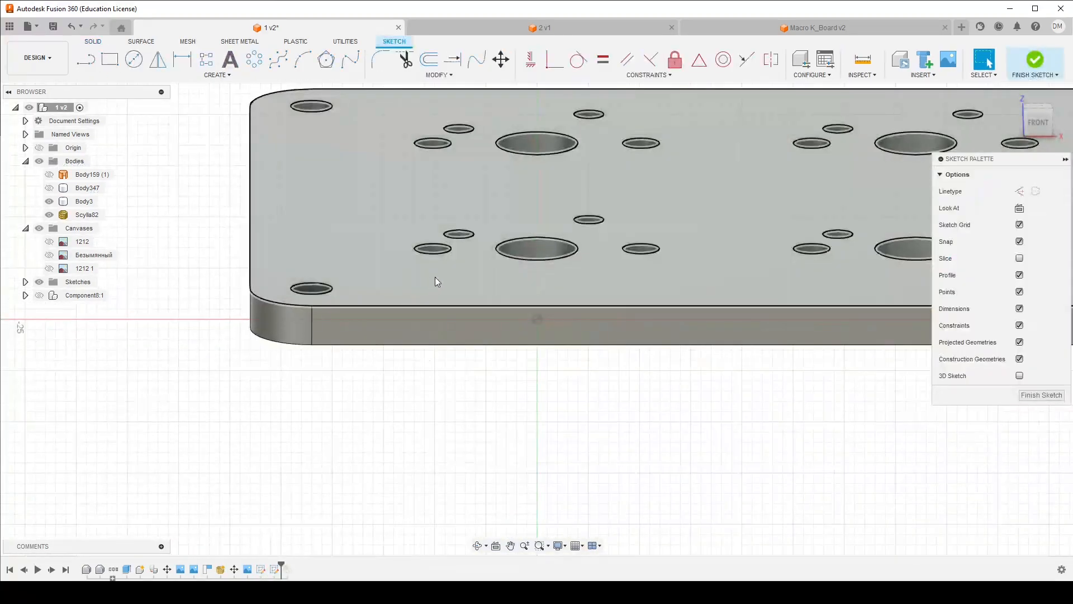
scroll(435, 277, down, 3)
key(ctrl+z)
click(467, 227)
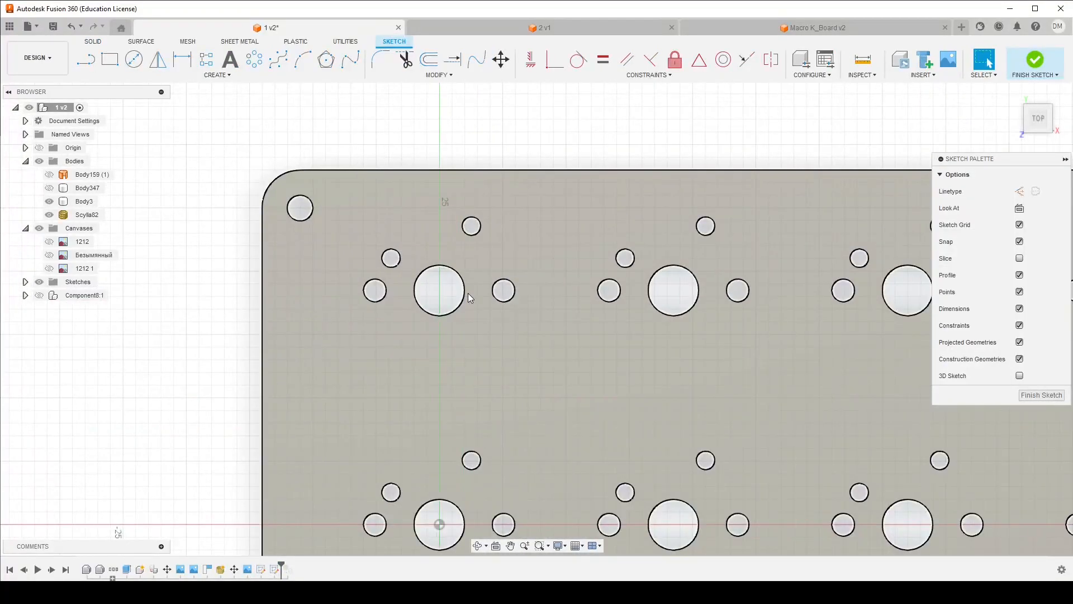
key(p)
click(491, 333)
key(Return)
scroll(447, 303, up, 5)
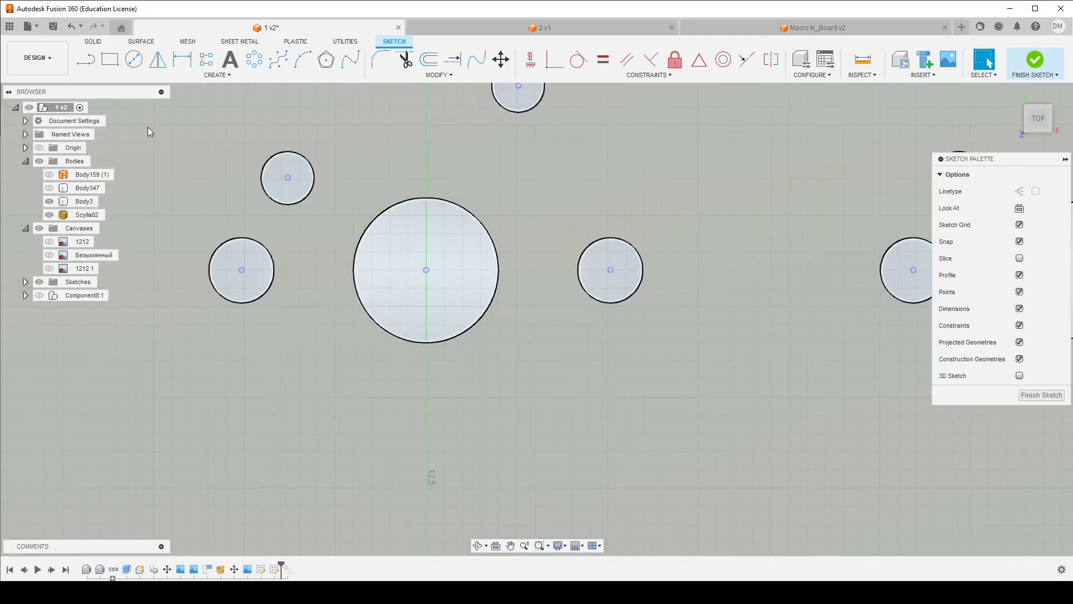
Close the sketch and discard it together with its projected plate geometry
click(109, 59)
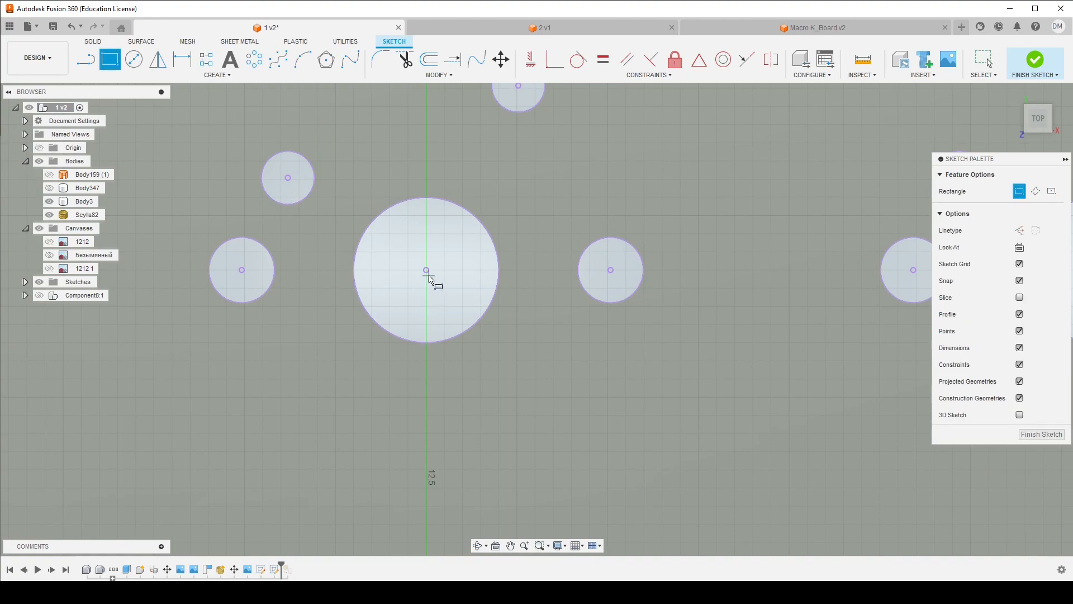
key(Escape)
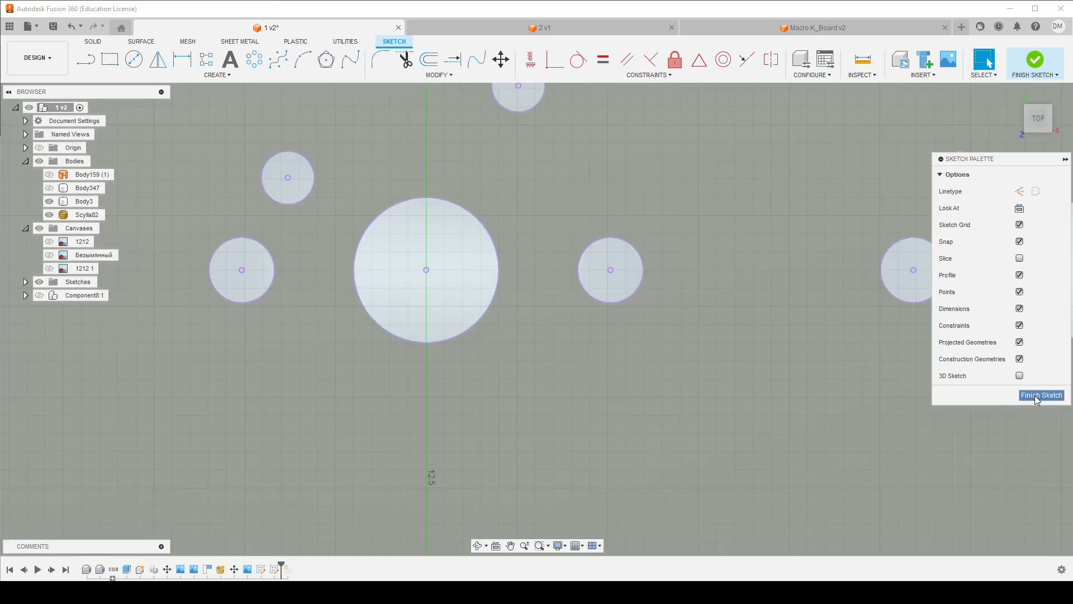
click(1036, 395)
shift+middle_drag(668, 349, 684, 312)
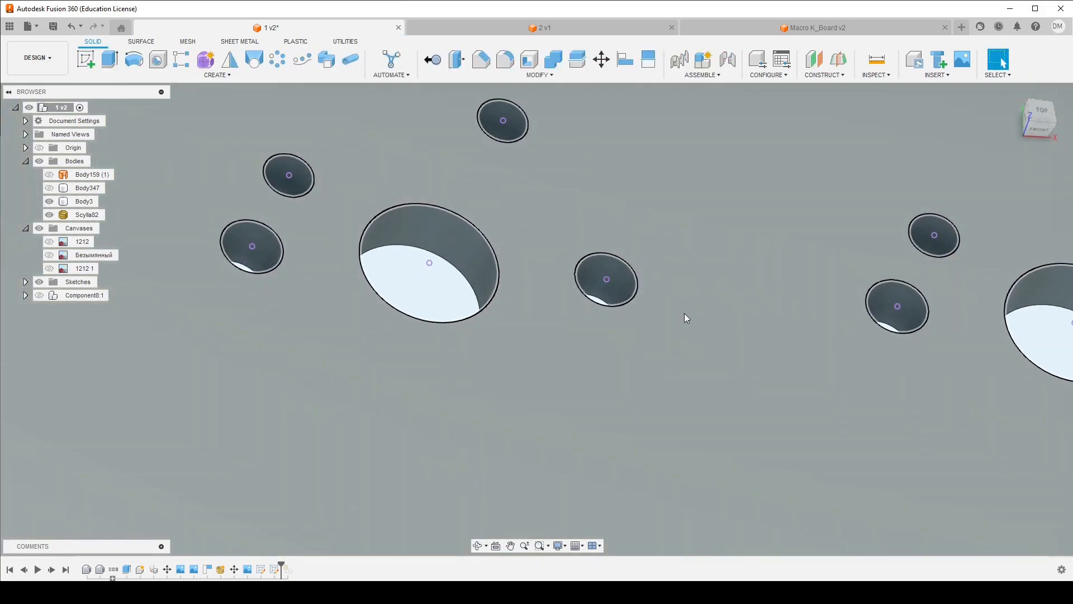
double_click(683, 313)
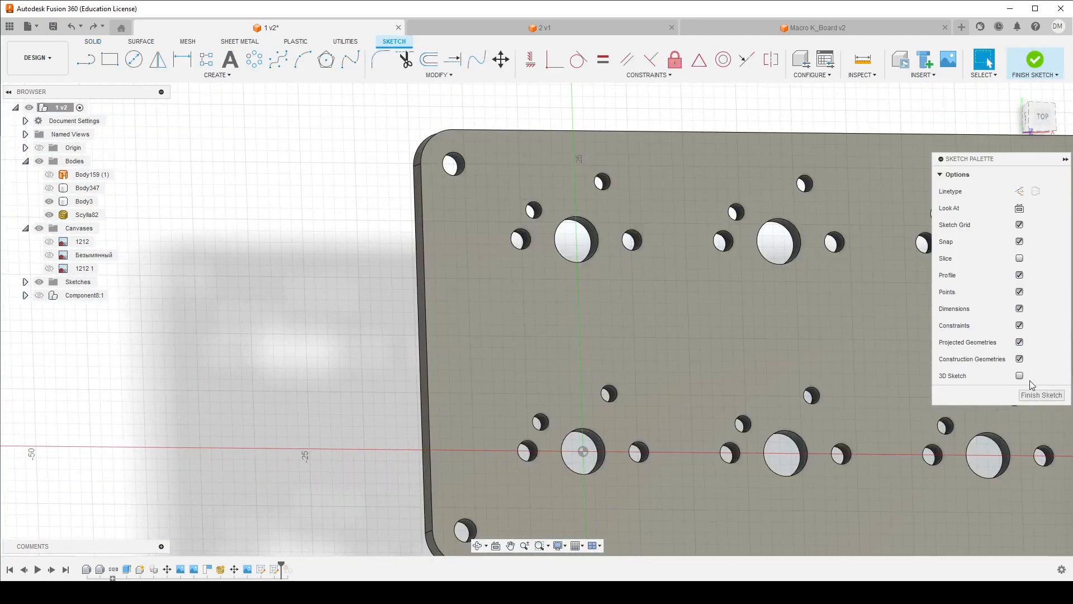
click(1040, 395)
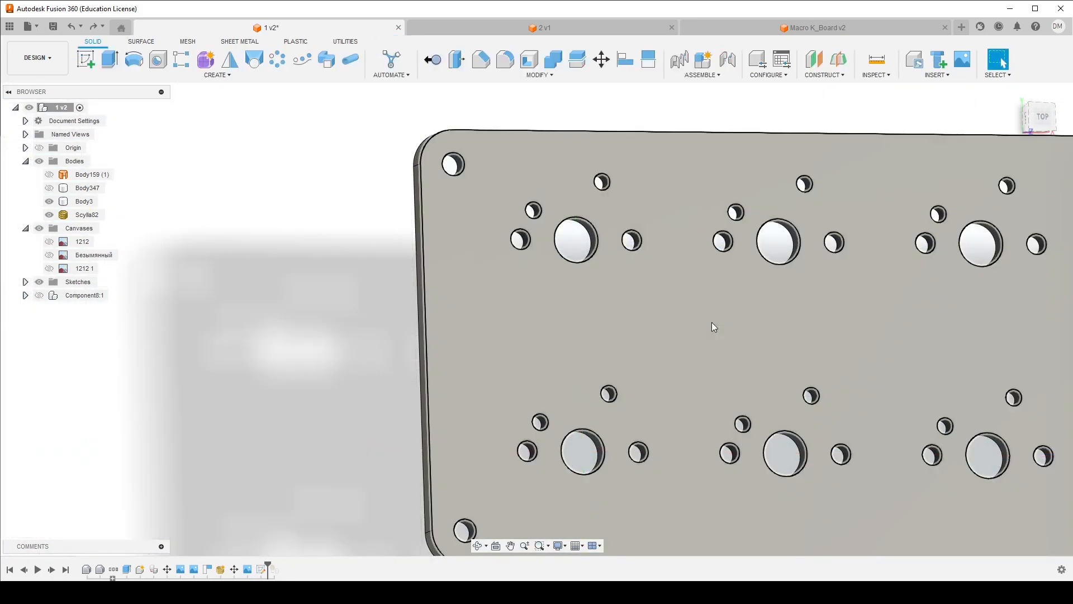
Delete the two side-peg holes on either side of the plate's upper-left center hole
scroll(538, 227, up, 10)
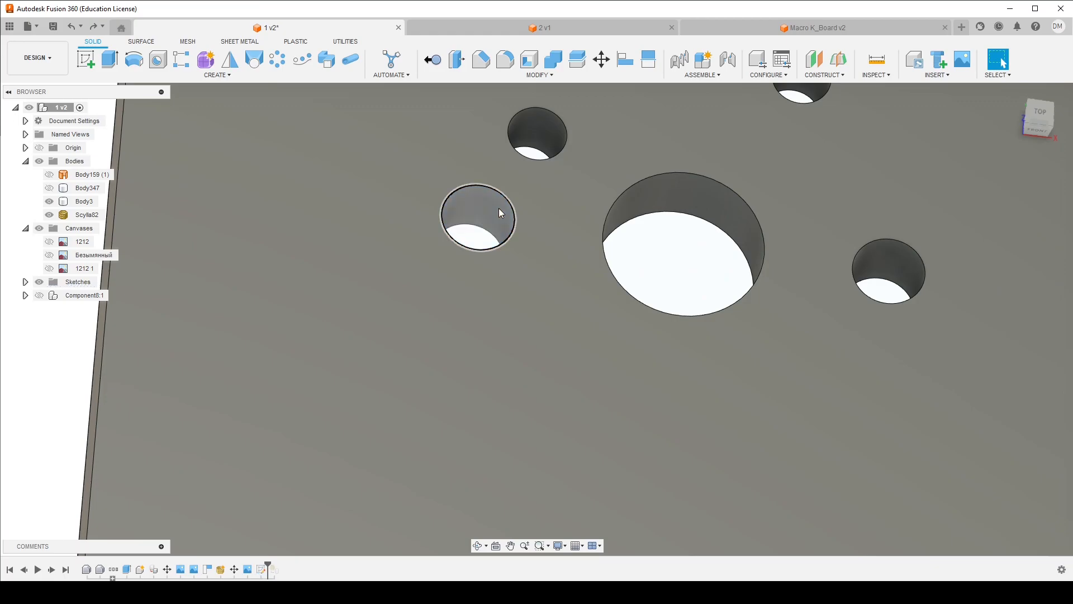
scroll(488, 279, down, 4)
scroll(490, 282, up, 3)
shift+middle_drag(493, 286, 485, 265)
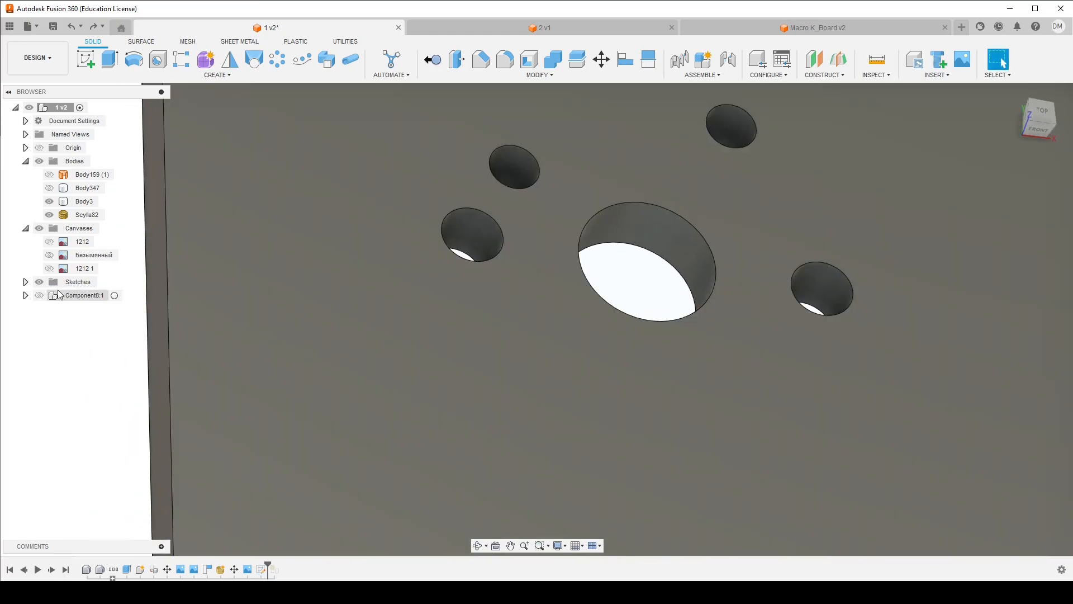
click(25, 283)
click(447, 273)
click(475, 241)
key(Delete)
click(838, 288)
scroll(669, 331, down, 3)
key(Delete)
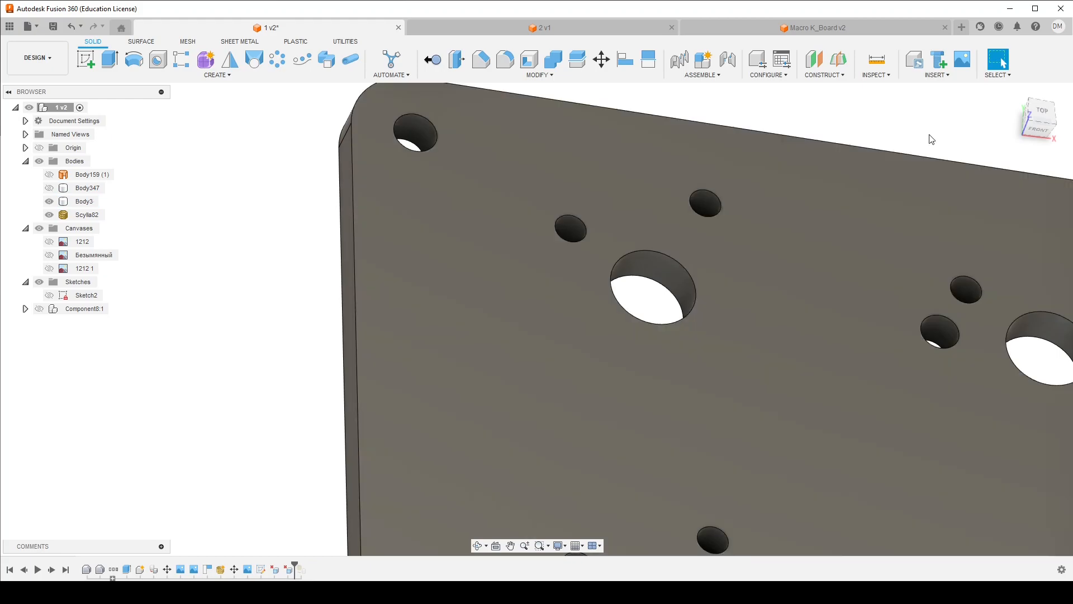
Create a new sketch on the plate's top face and project that face's geometry into it
click(1042, 112)
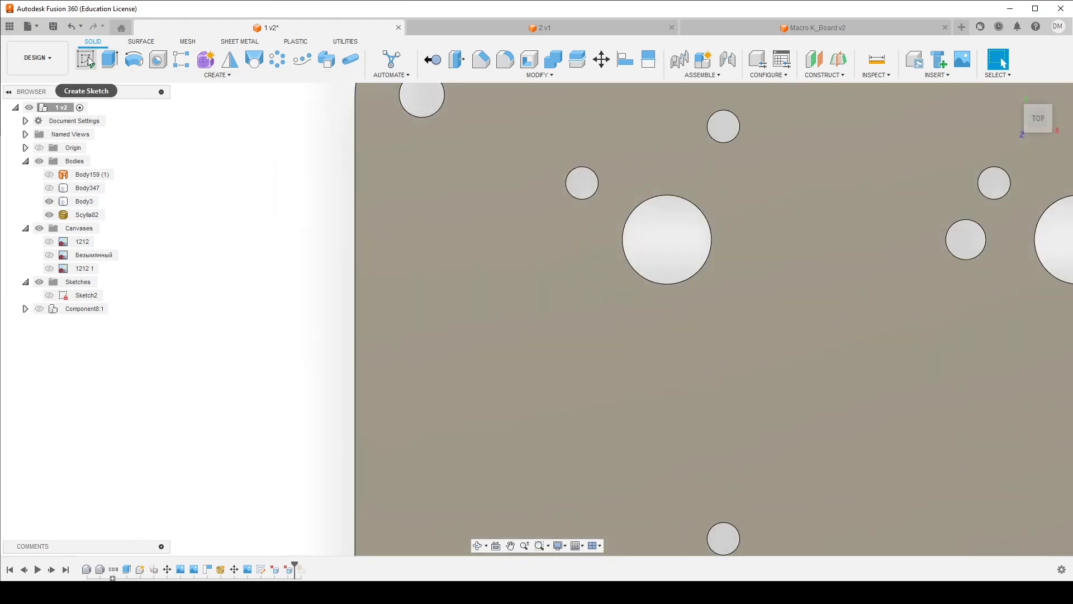
click(87, 59)
click(606, 336)
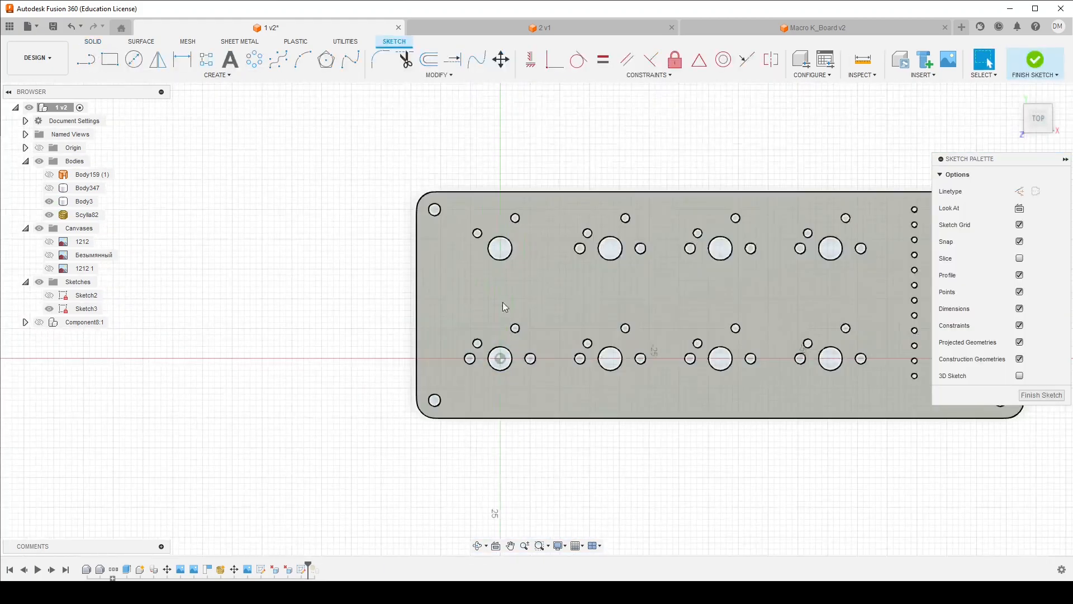
scroll(502, 290, up, 5)
key(p)
click(499, 220)
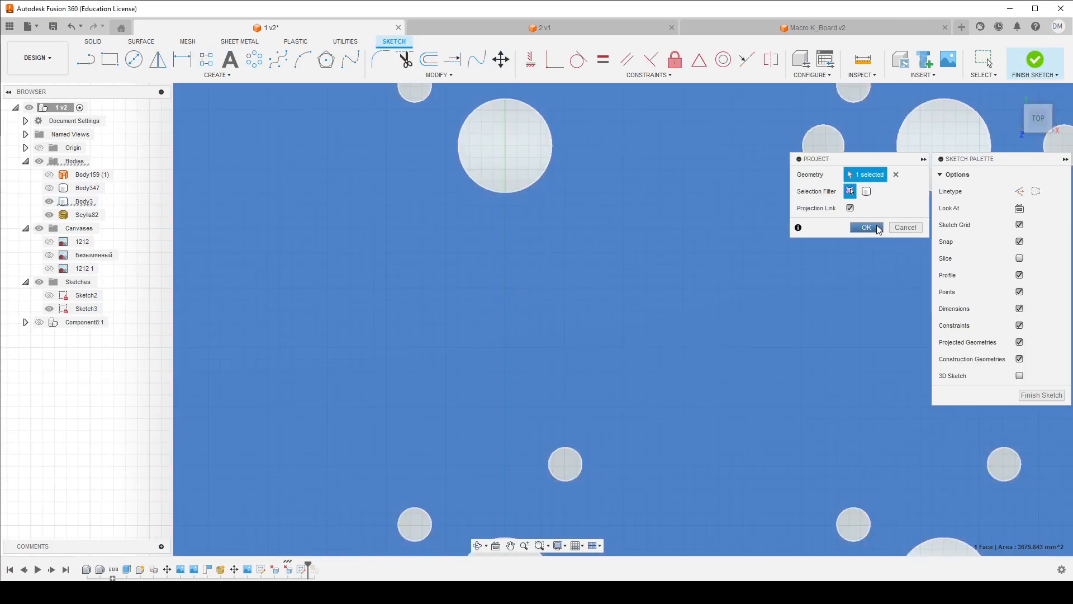
click(878, 229)
Sketch a rectangle from the upper-left center hole's midpoint toward the lower left, with a circle on its upper-left corner
scroll(581, 363, down, 3)
key(r)
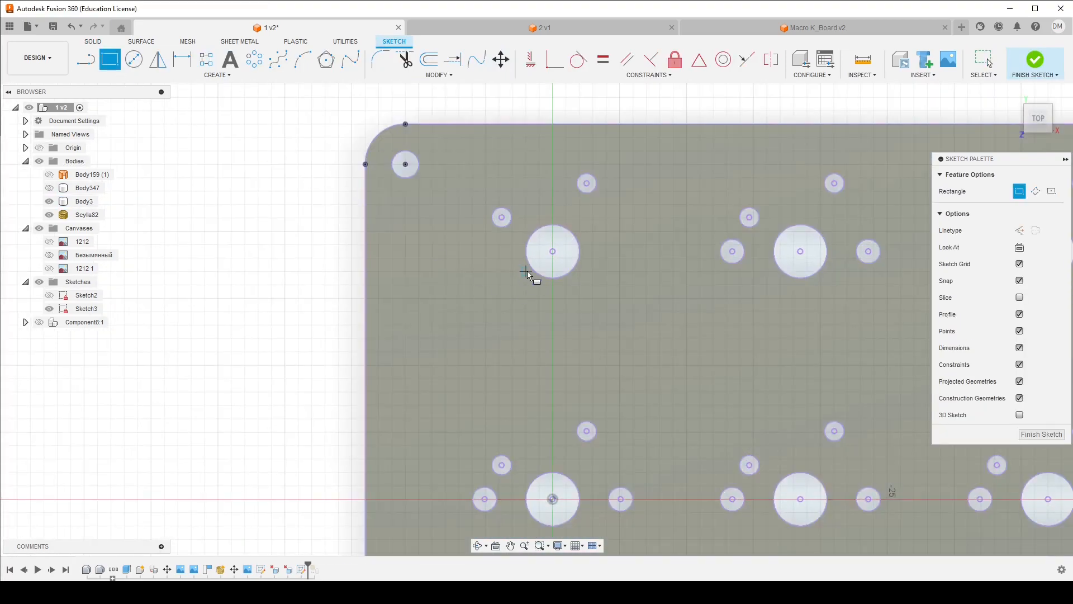
click(552, 253)
click(499, 312)
key(d)
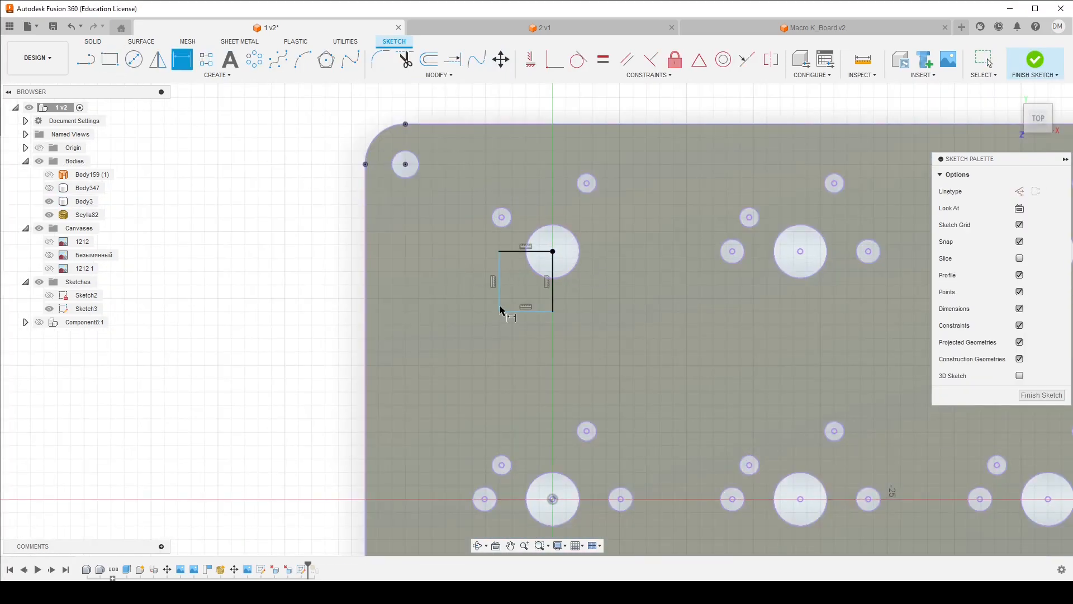
key(c)
scroll(500, 274, up, 3)
click(499, 231)
click(482, 226)
Sketch a second rectangle from the same midpoint toward the lower right, with a circle on its upper-right corner
click(114, 60)
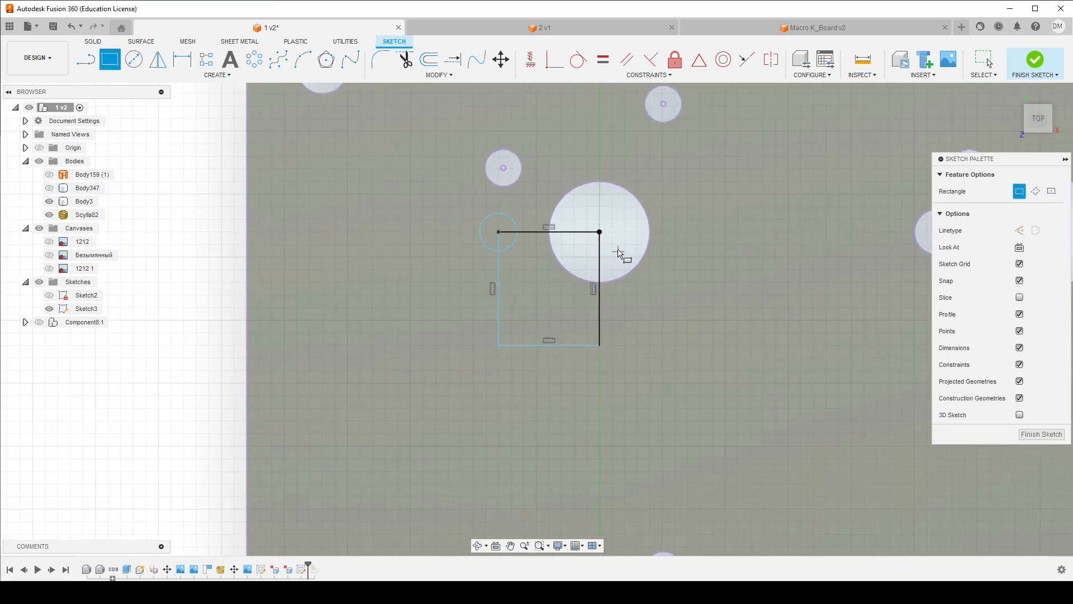
click(599, 232)
click(682, 297)
key(c)
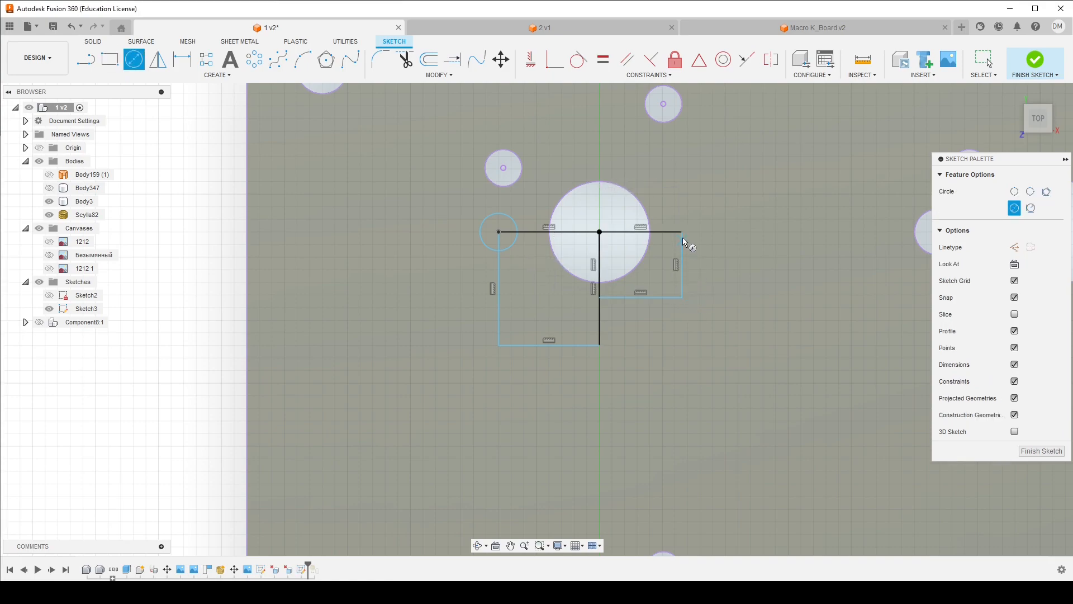
click(687, 236)
click(700, 239)
Dimension both side circles to a diameter of 1.6 mm
key(d)
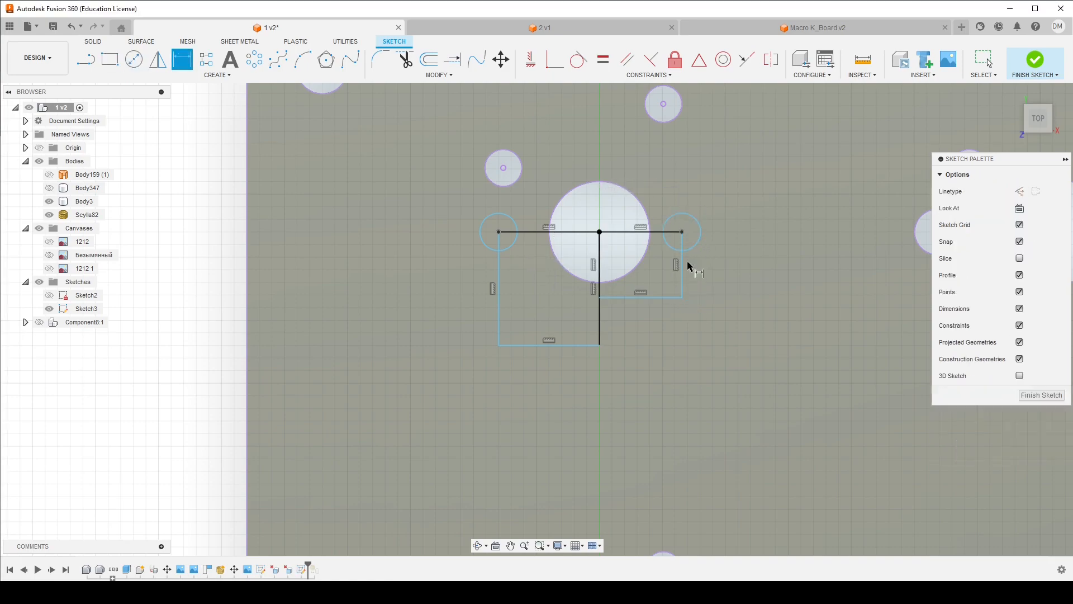
click(744, 217)
text(1.6)
key(Return)
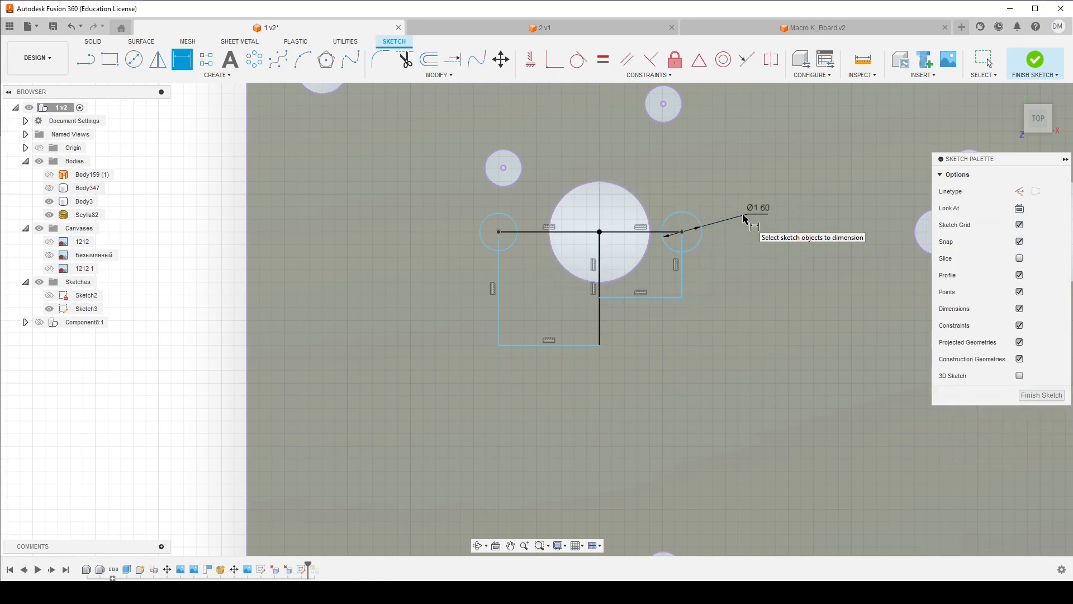
click(471, 236)
click(447, 233)
text(1)
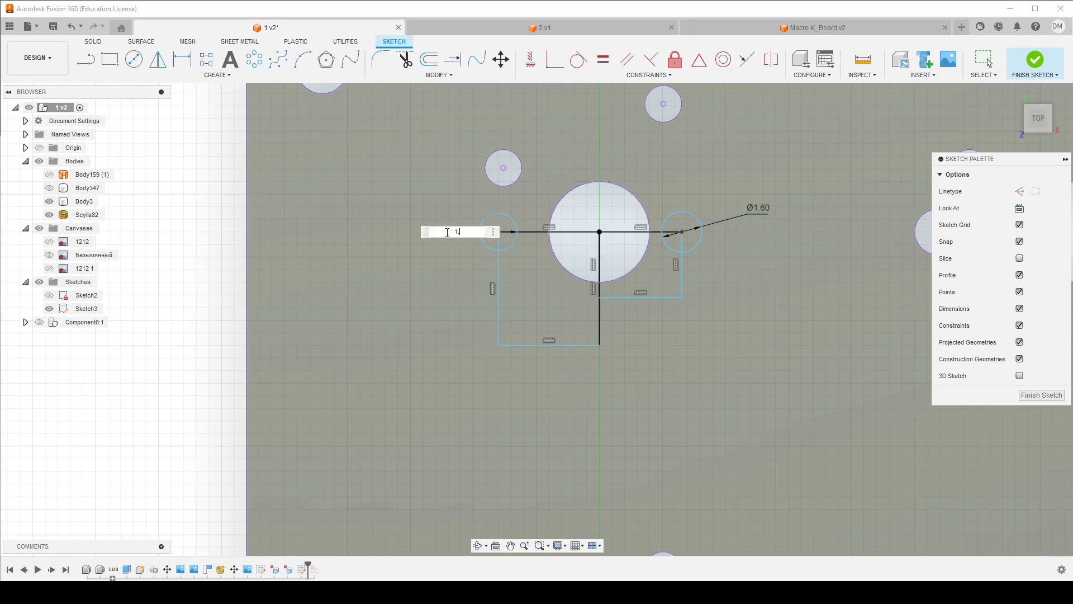
text(.6)
key(Return)
Set the upper edges of both rectangles to 5 mm so each circle sits 5 mm from the center hole's midpoint
click(563, 235)
click(551, 288)
text(5)
key(Return)
click(635, 232)
click(641, 280)
key(Return)
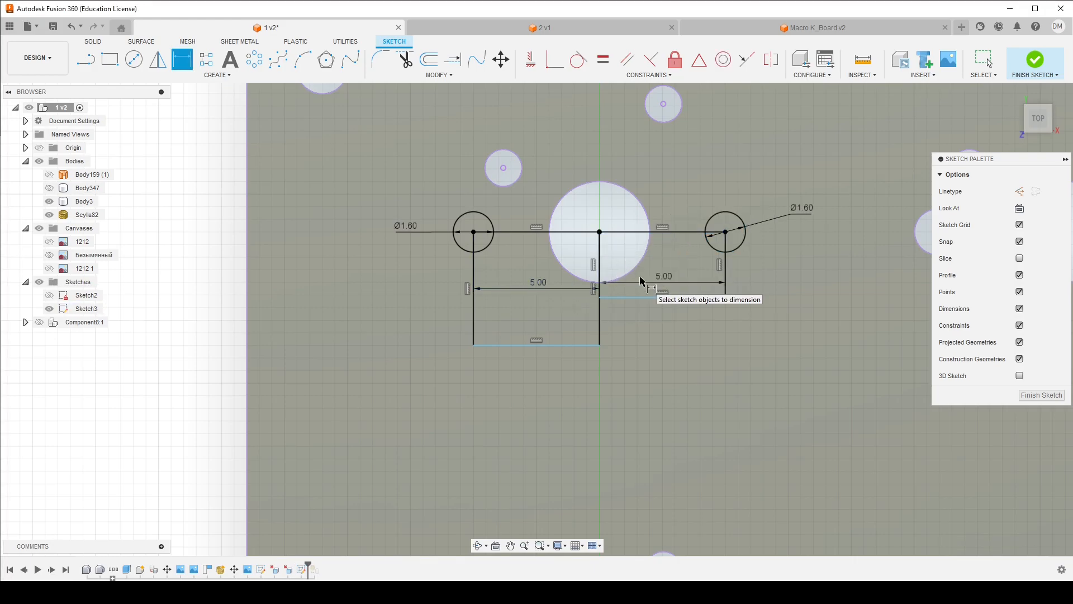
Extrude-cut both 1.6 mm side circles 3 mm down through the switch plate
click(94, 41)
click(110, 58)
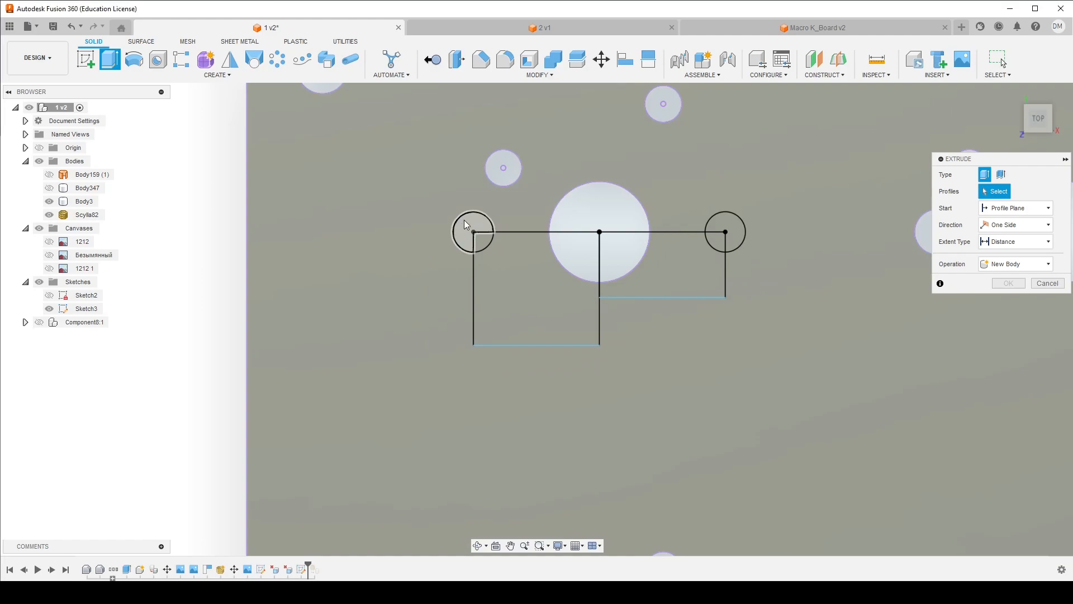
click(483, 241)
click(719, 238)
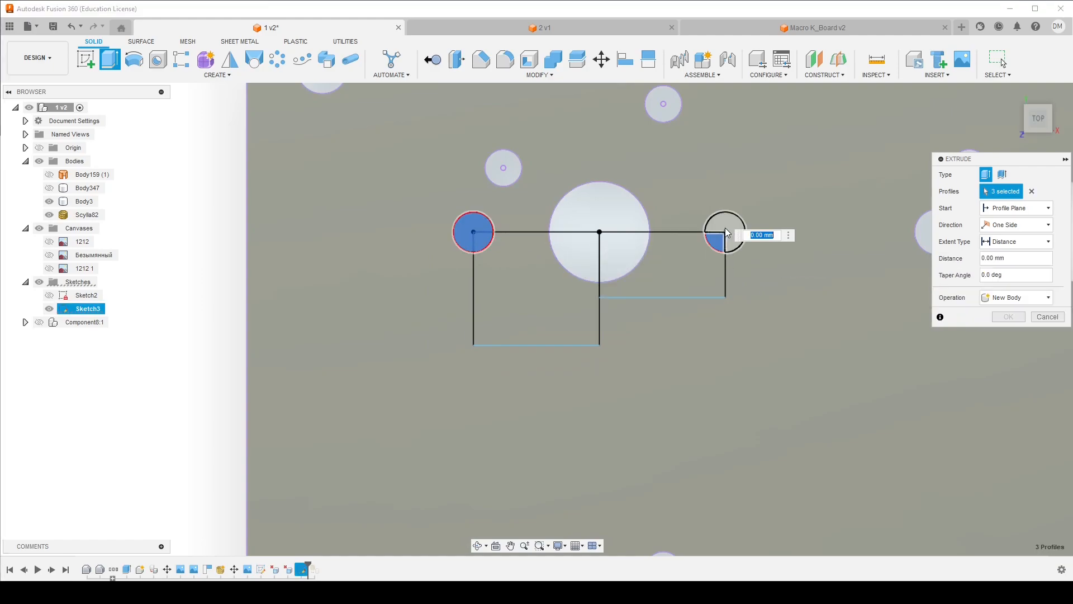
click(730, 235)
scroll(675, 371, down, 3)
shift+middle_drag(673, 373, 682, 320)
drag(707, 301, 706, 336)
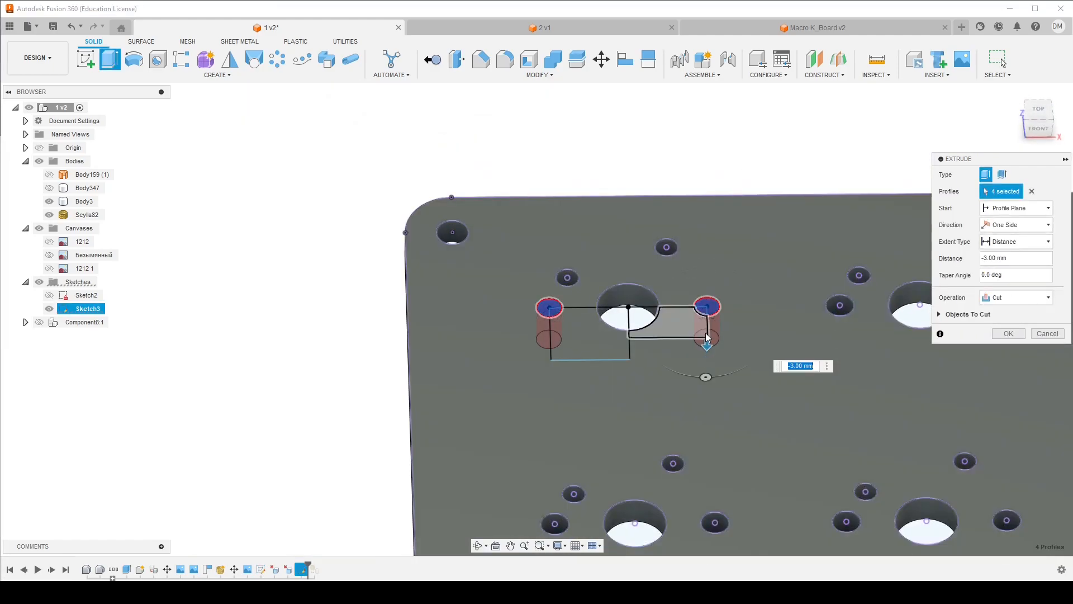
key(Return)
click(219, 295)
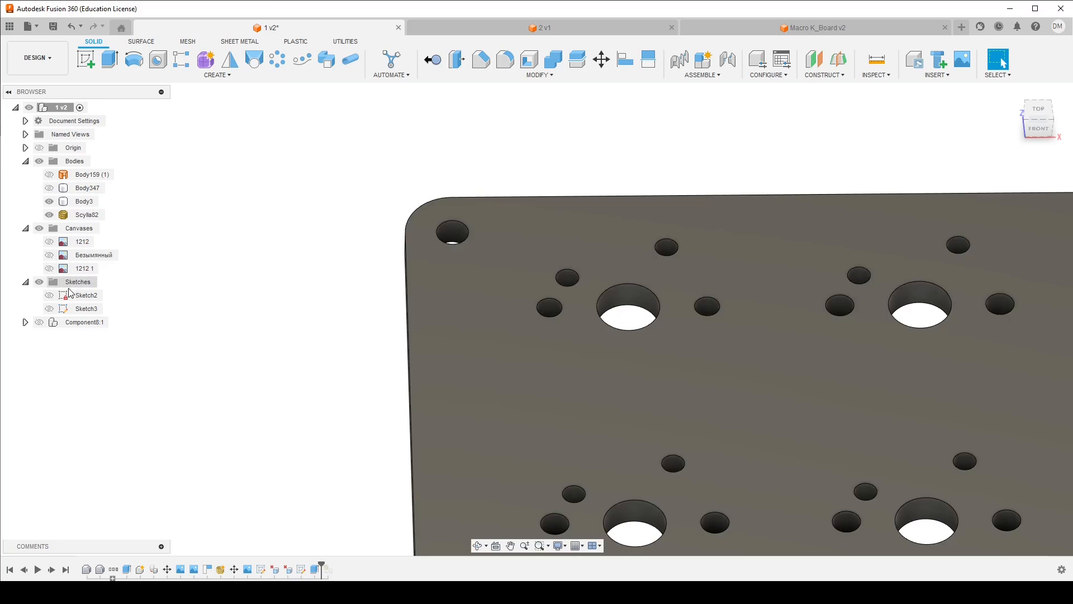
Show the switch component and examine from above how its side pegs and center post fit the plate holes
click(39, 322)
mouse_move(601, 379)
shift+middle_down()
mouse_move(631, 330)
mouse_move(594, 365)
shift+middle_up()
scroll(594, 369, up, 5)
scroll(343, 200, up, 1)
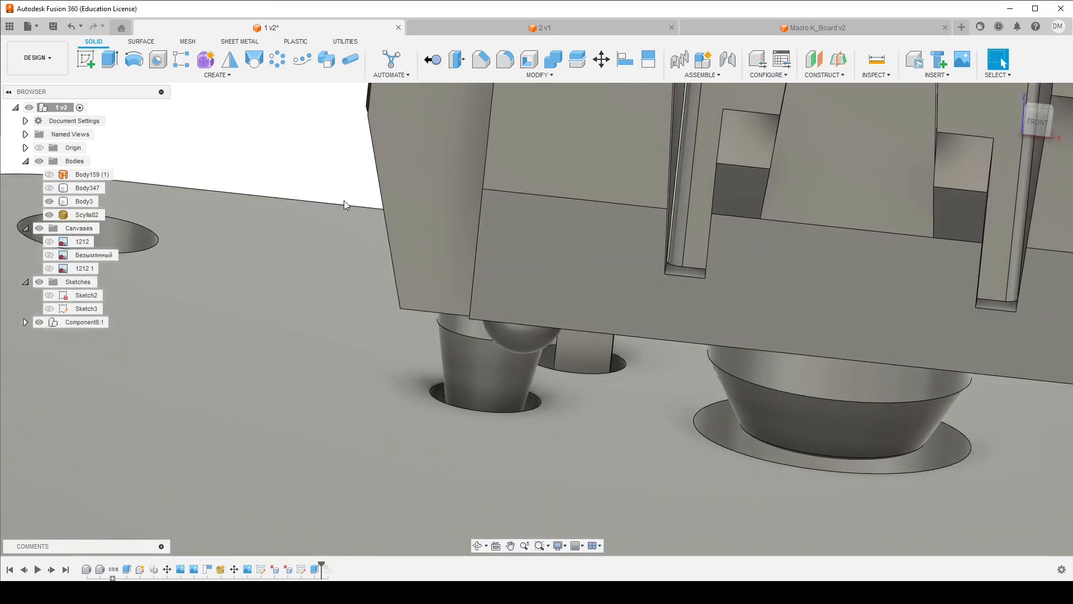
scroll(344, 200, down, 4)
shift+middle_drag(608, 364, 613, 333)
scroll(447, 314, up, 5)
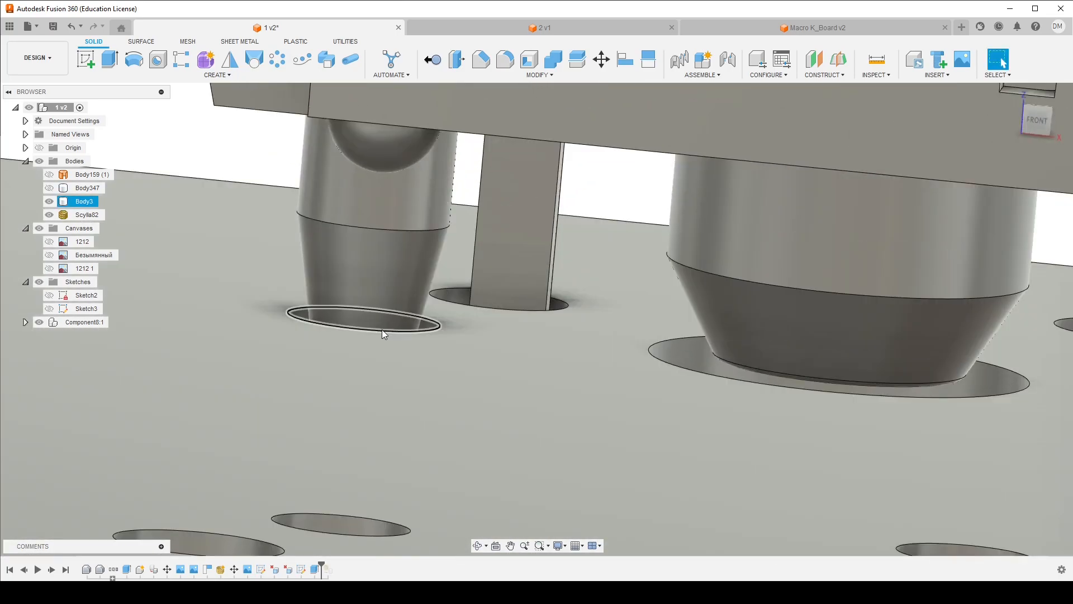
Examine from underneath how the switch's pegs and contact pins line up with the plate holes
scroll(378, 319, down, 4)
shift+middle_drag(554, 296, 764, 324)
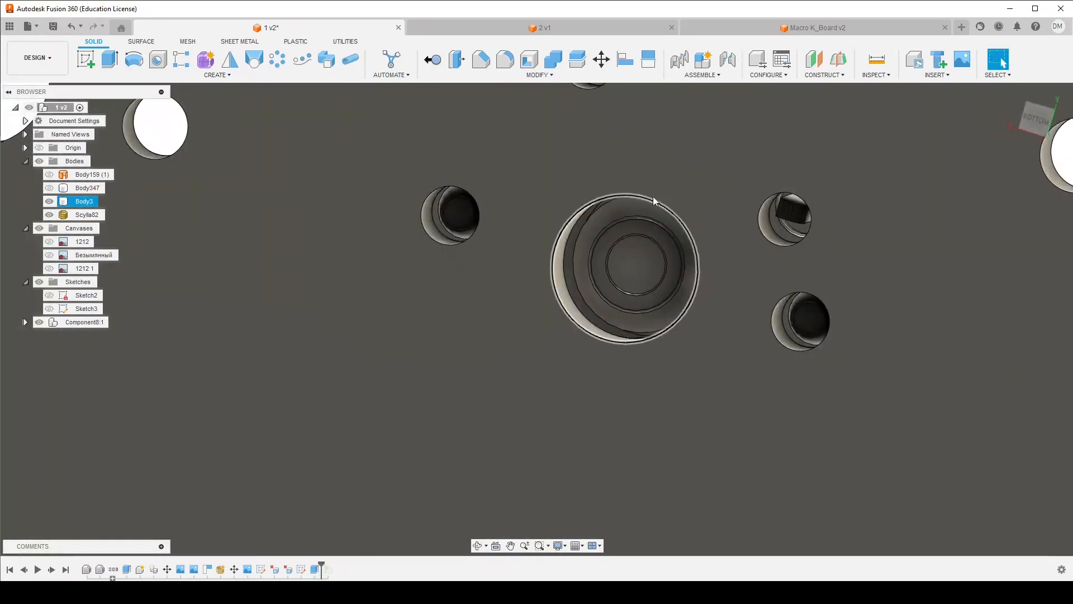
middle_drag(658, 200, 499, 268)
click(1036, 124)
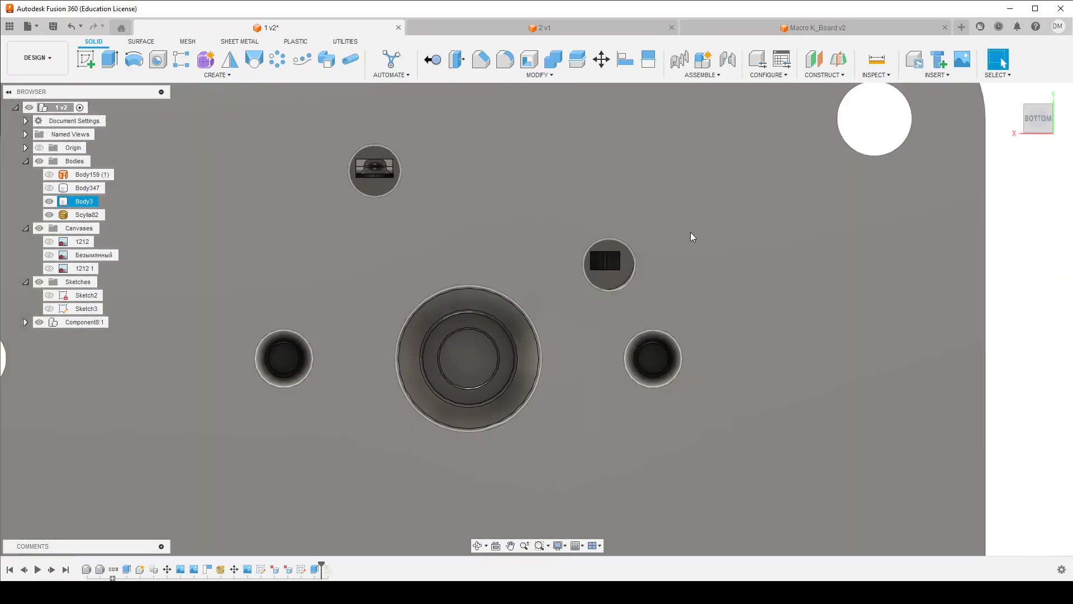
scroll(614, 268, up, 8)
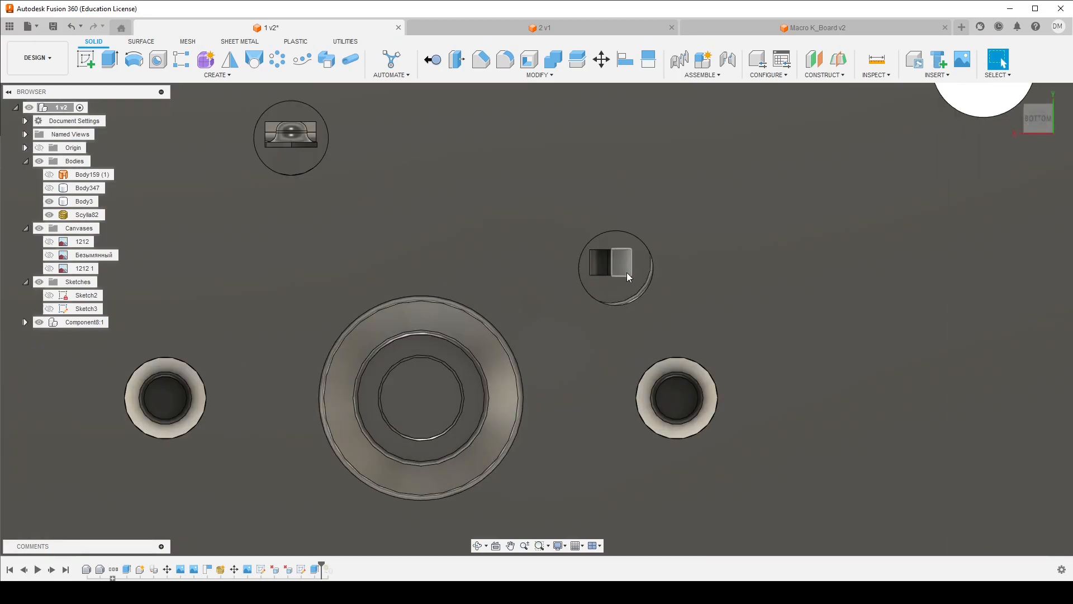
shift+middle_drag(642, 291, 643, 262)
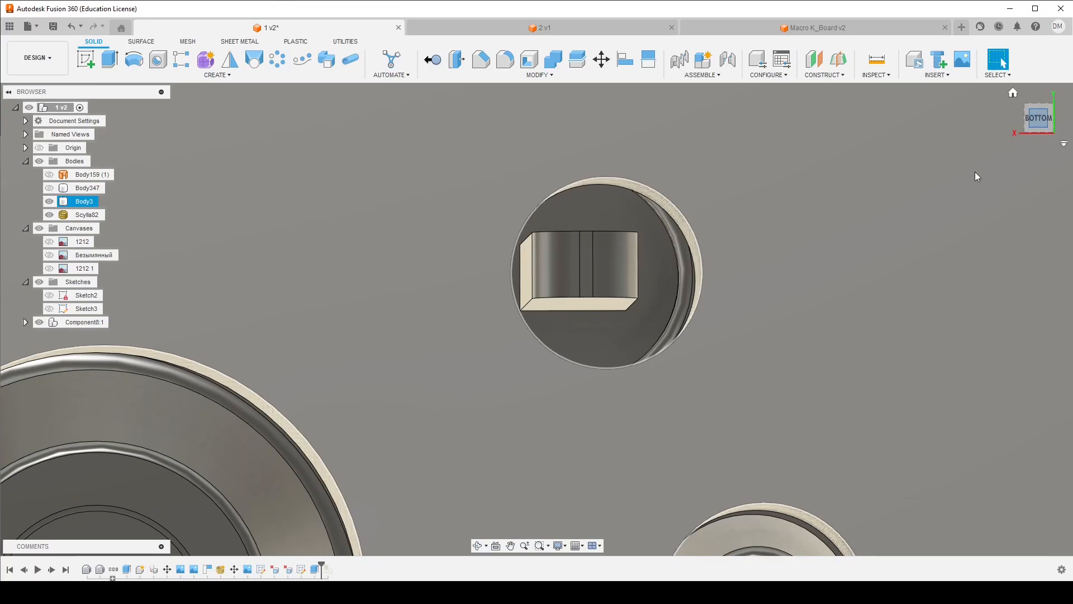
scroll(779, 320, down, 5)
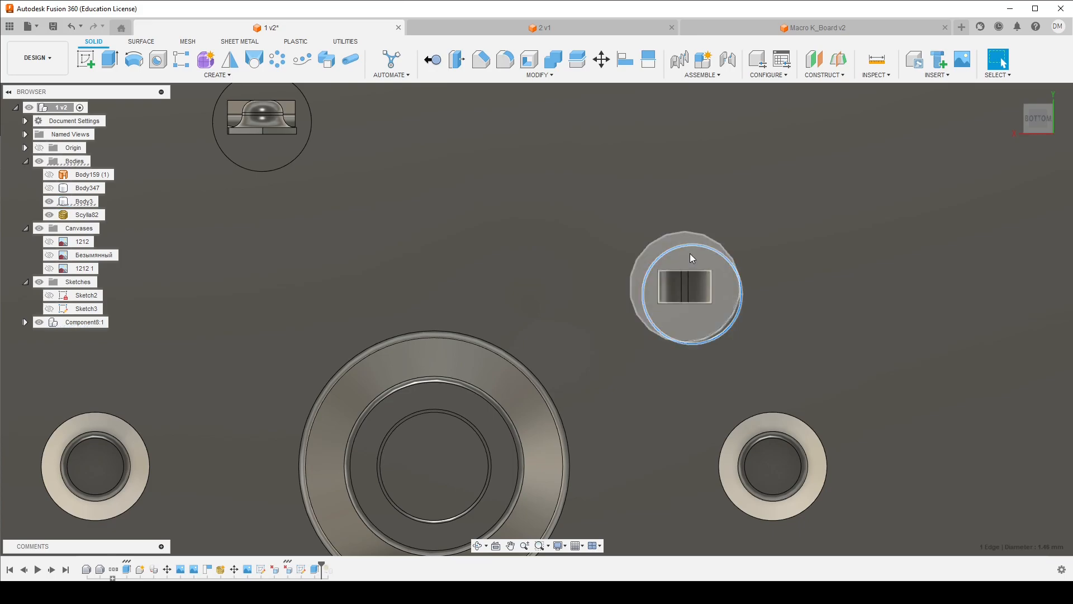
shift+middle_drag(691, 254, 718, 276)
Measure the contact-pin hole's diameter and the distance from its wall to the pin
click(646, 231)
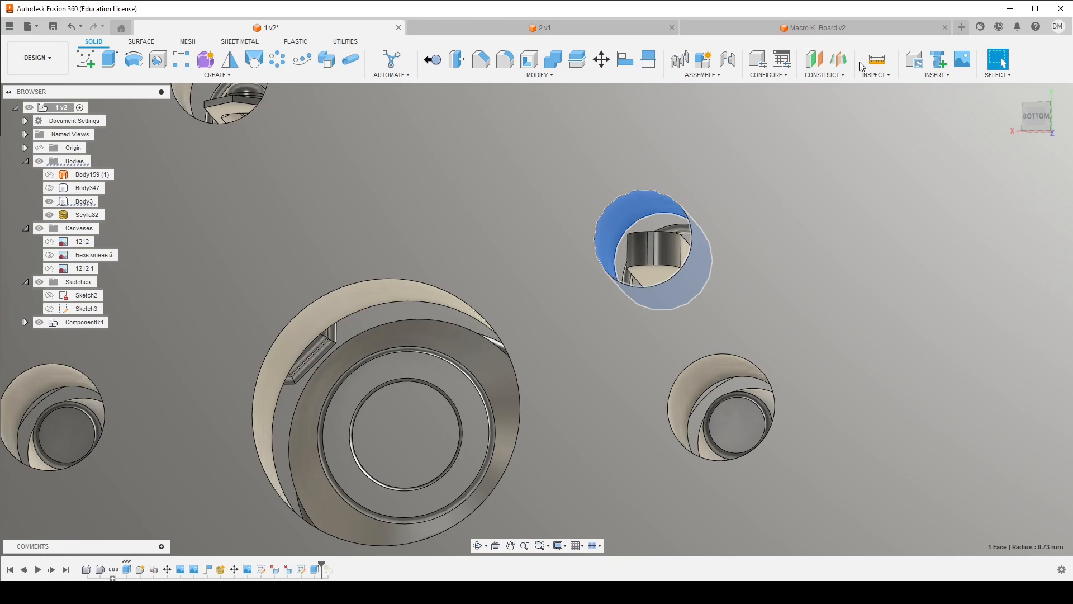
click(875, 60)
scroll(651, 244, up, 2)
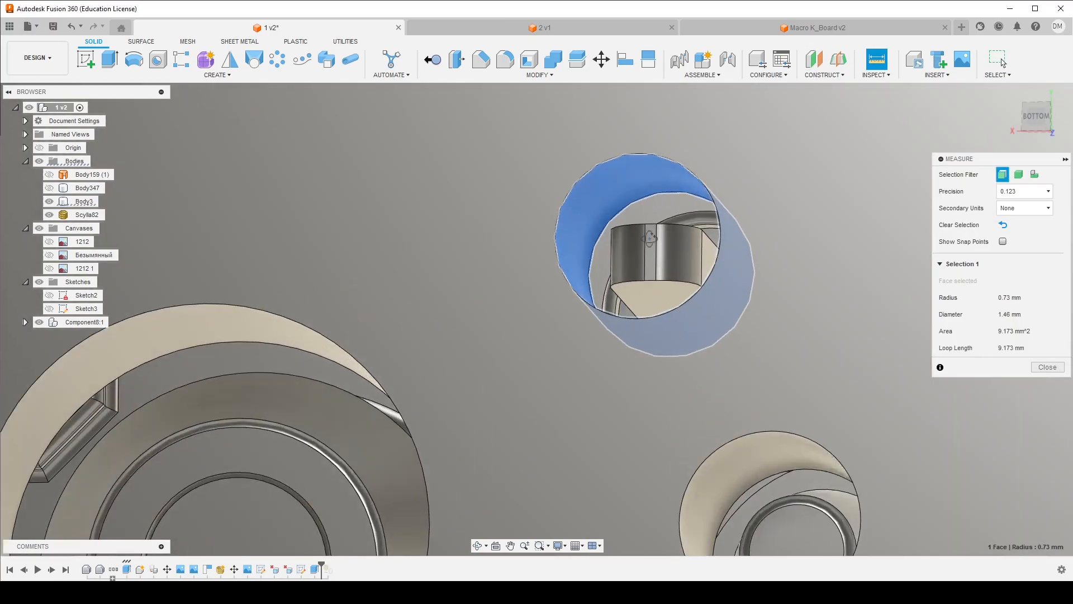
shift+middle_drag(651, 243, 656, 228)
click(656, 224)
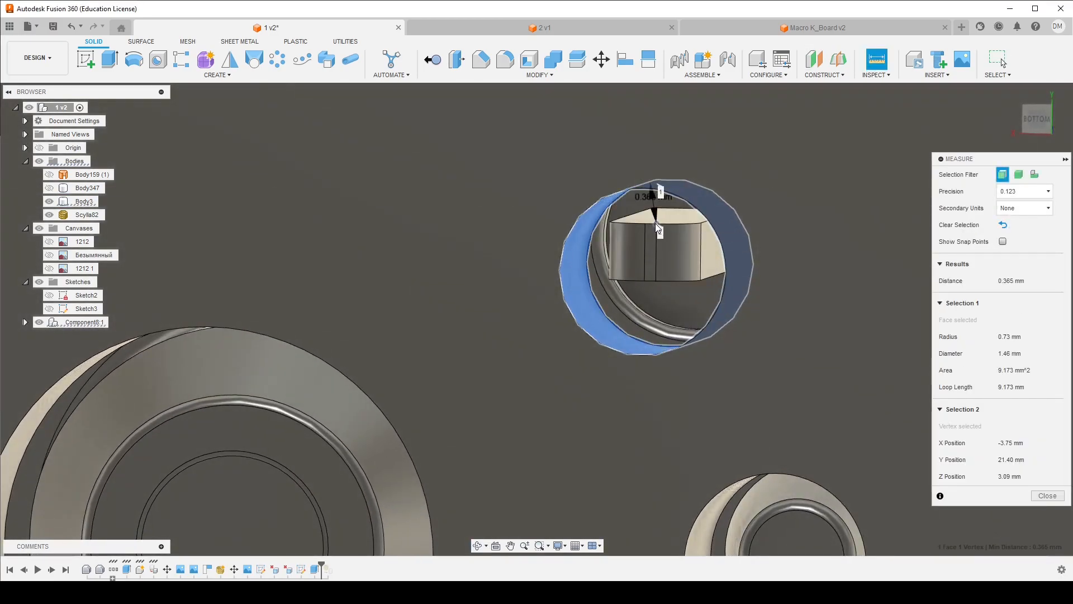
scroll(659, 228, up, 2)
scroll(643, 218, down, 1)
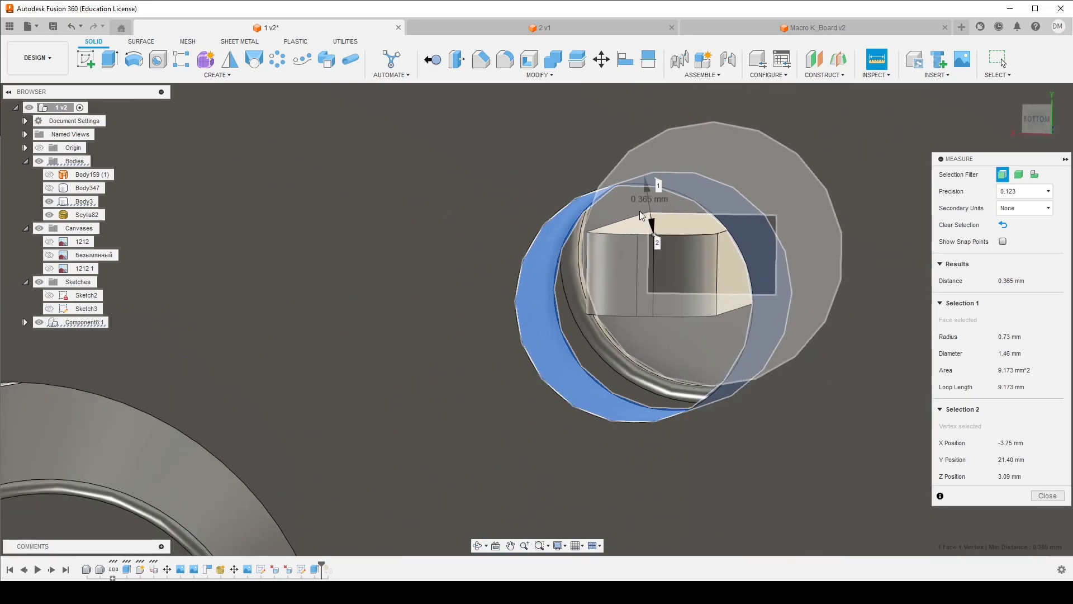
scroll(641, 216, down, 5)
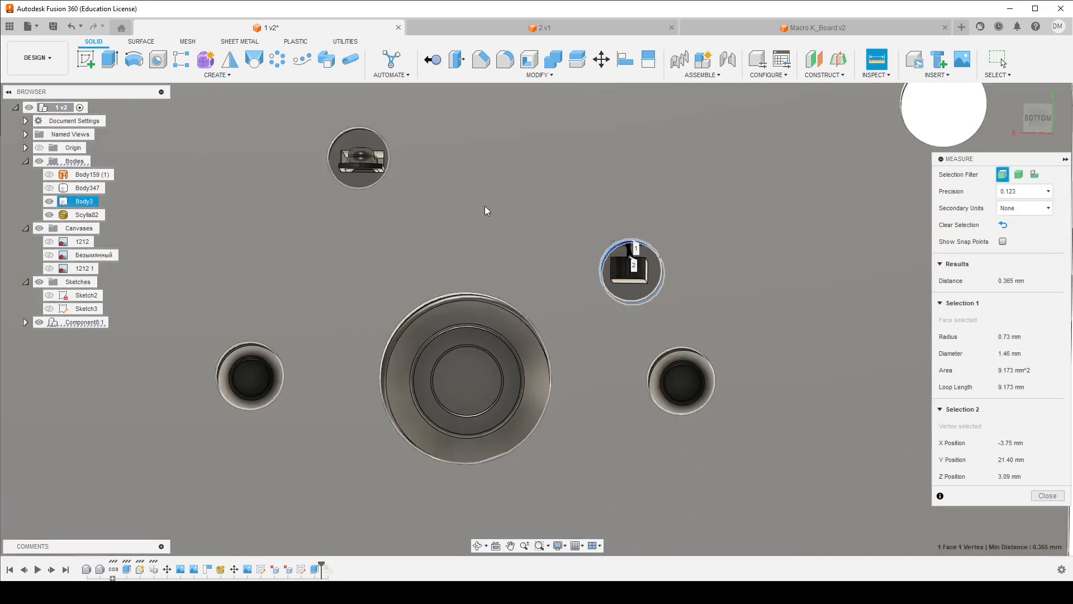
shift+middle_drag(348, 167, 342, 153)
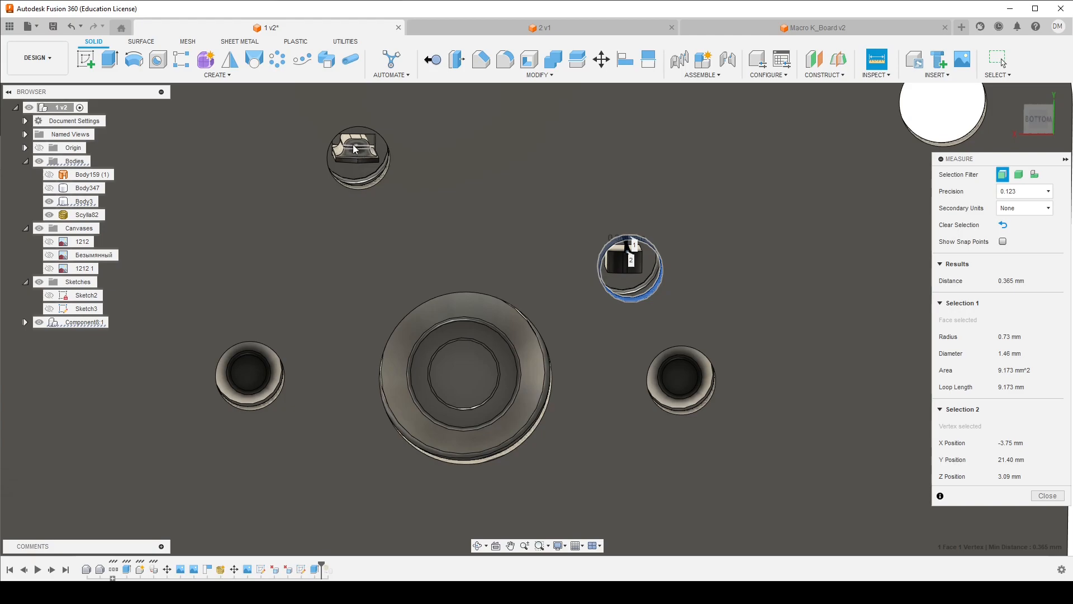
key(Escape)
Hide the switch component and delete the mounting hole at the plate's upper-left corner
scroll(346, 156, down, 4)
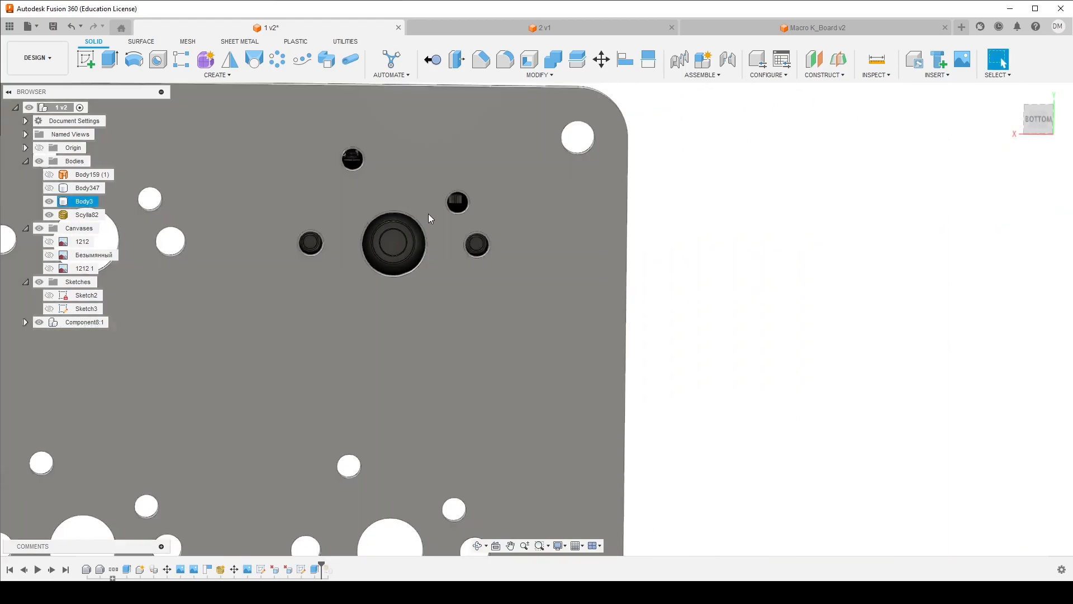
shift+middle_drag(432, 193, 112, 218)
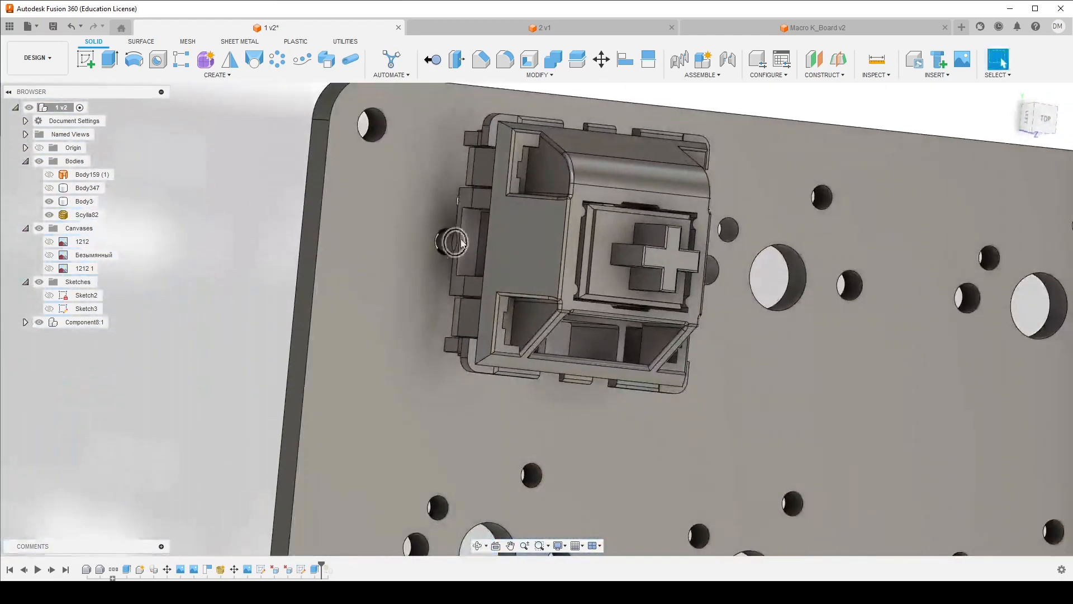
click(39, 323)
mouse_move(383, 249)
shift+middle_down()
mouse_move(333, 246)
mouse_move(365, 250)
shift+middle_up()
scroll(360, 124, up, 2)
click(367, 123)
key(Delete)
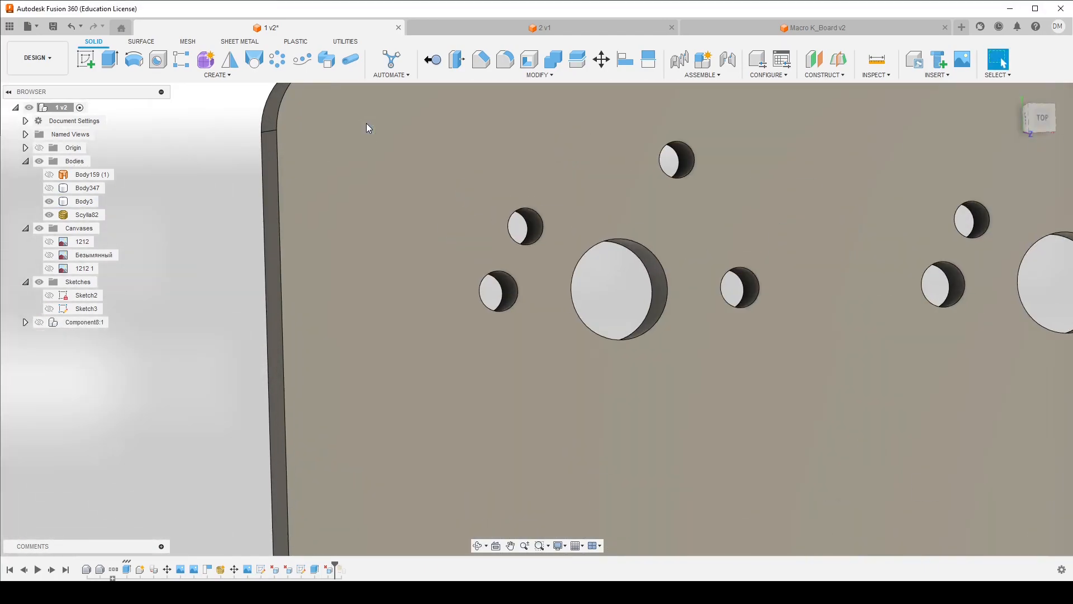
Start a sketch on the plate's top face and project that face's outline and holes into it
scroll(368, 154, down, 5)
click(1041, 118)
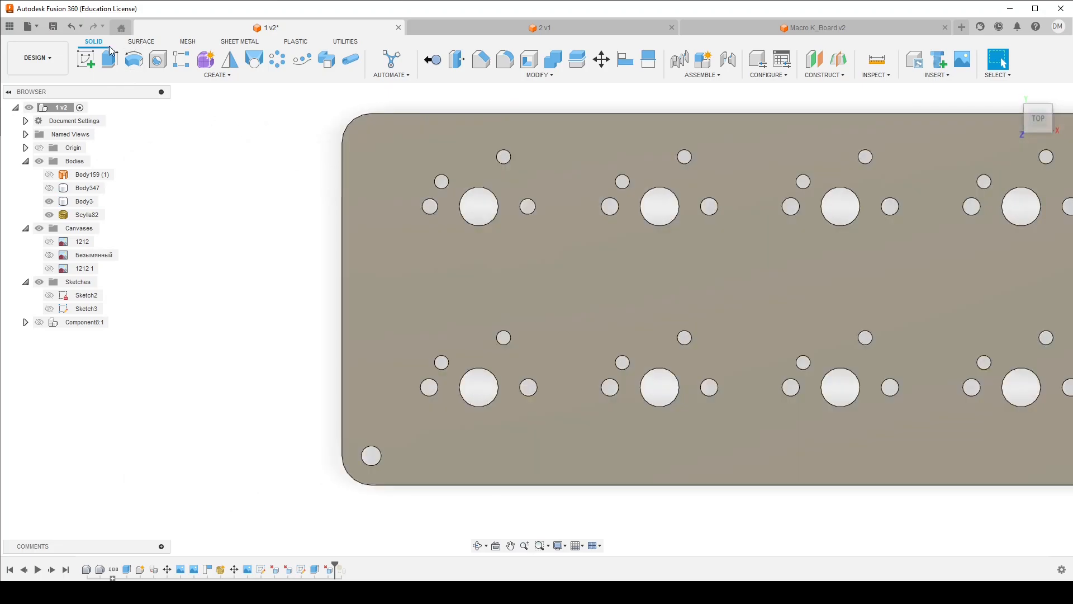
click(87, 58)
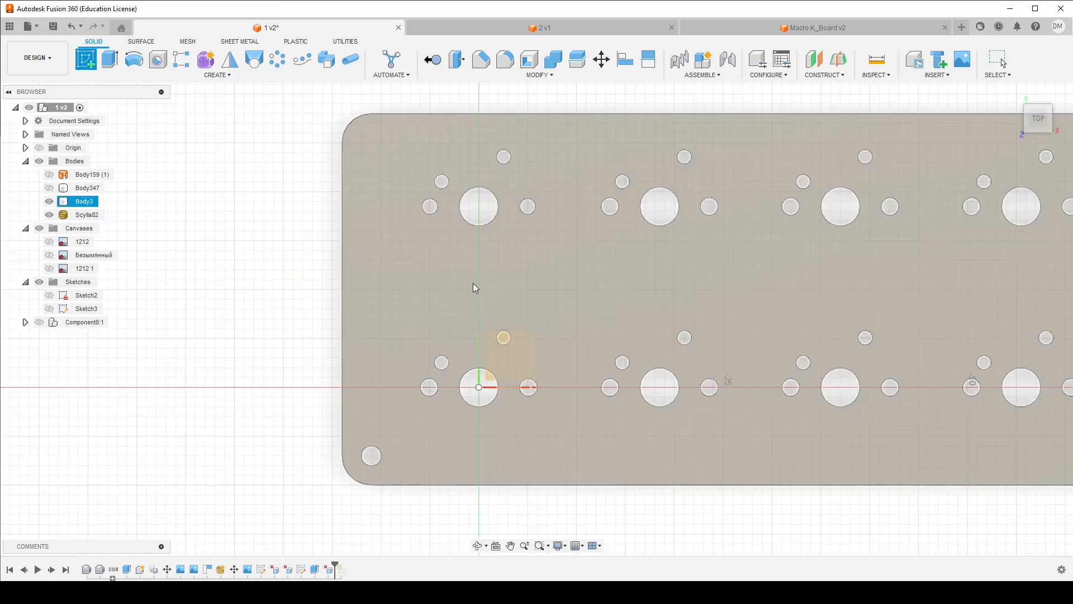
click(447, 288)
key(p)
click(532, 239)
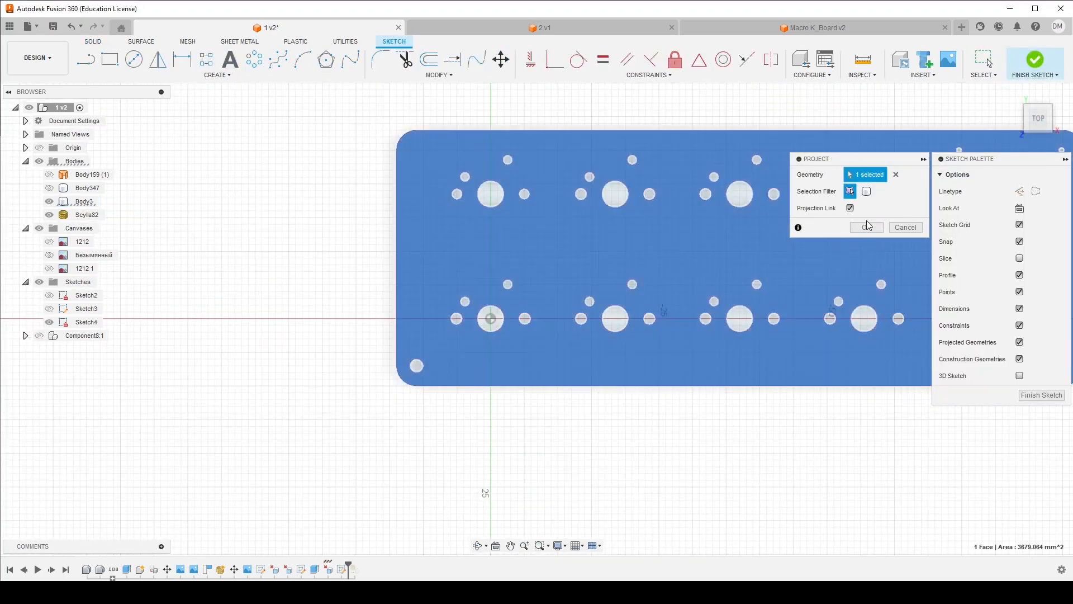
click(866, 227)
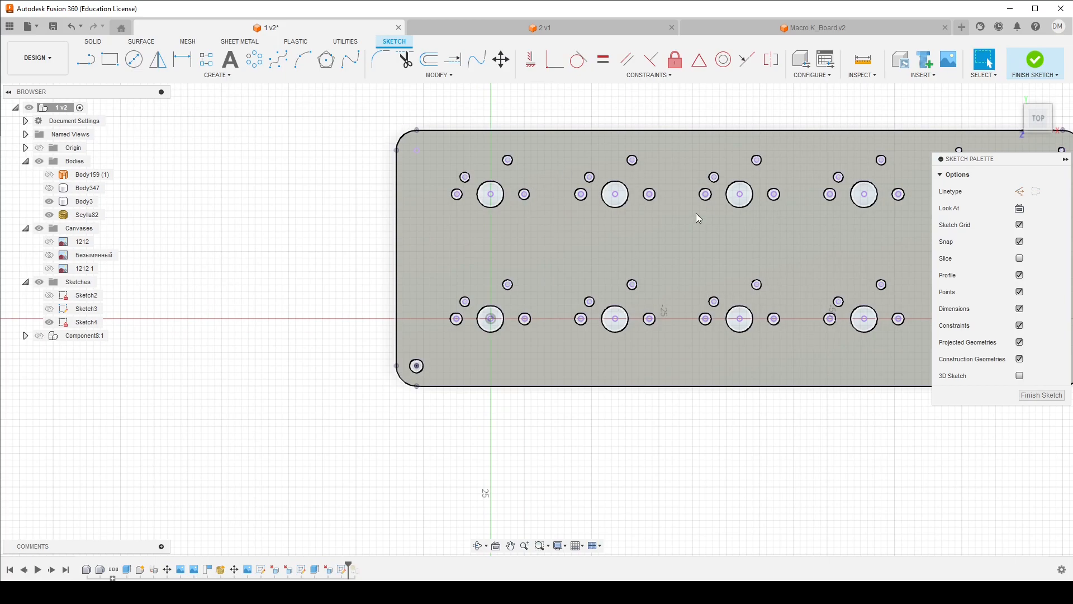
Switch to the image viewer to check the Cherry switch drawing's housing and hole dimensions, and return to the plate sketch in Fusion 360
scroll(473, 232, down, 3)
scroll(472, 231, up, 3)
scroll(444, 223, down, 3)
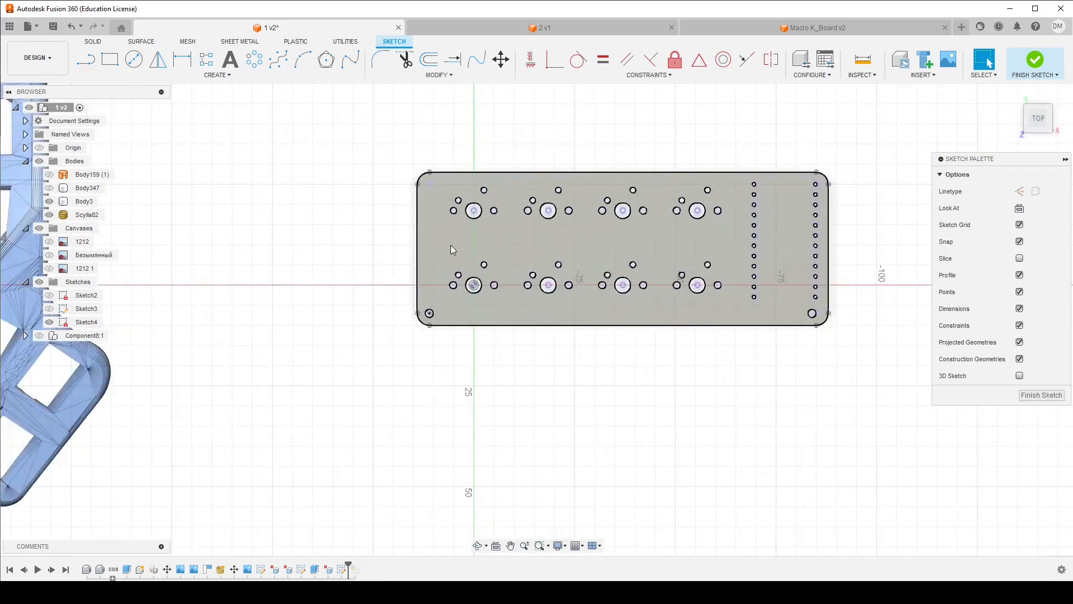
click(344, 591)
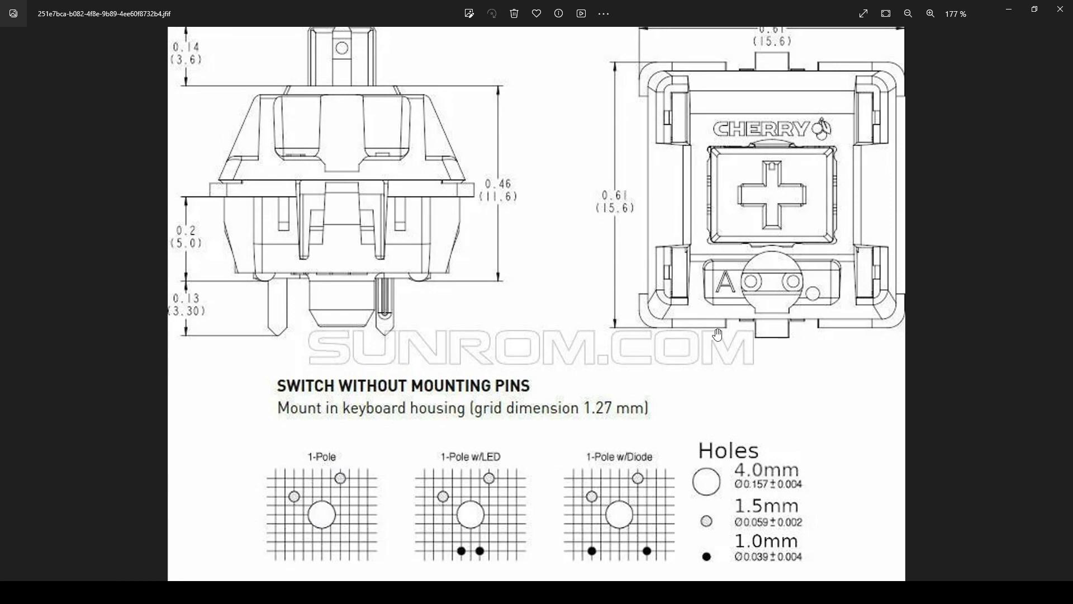
click(1009, 10)
scroll(507, 221, up, 3)
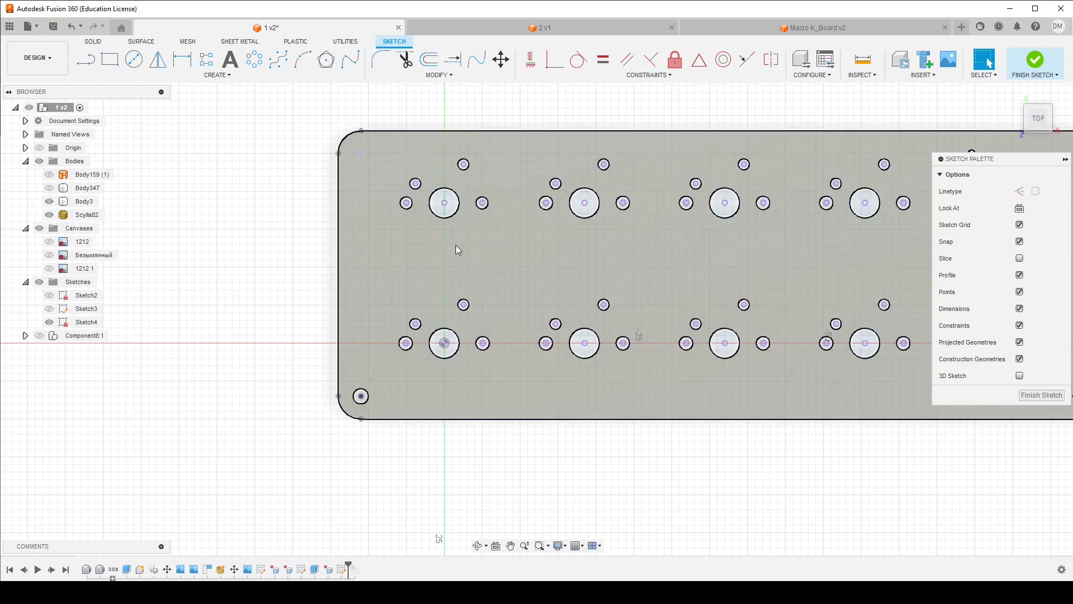
scroll(446, 272, down, 2)
scroll(456, 224, up, 6)
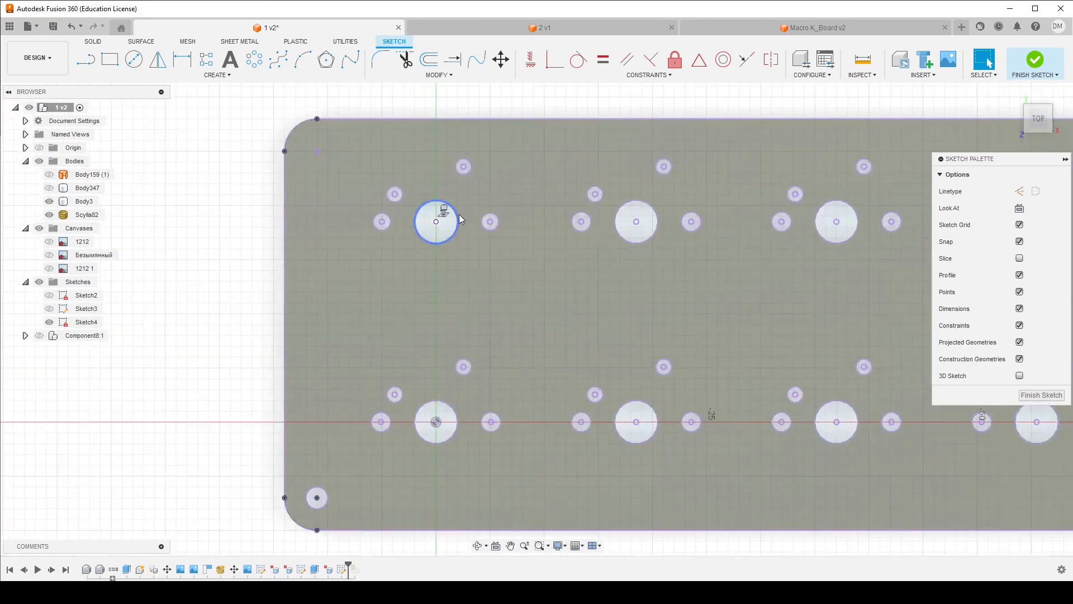
scroll(456, 220, down, 2)
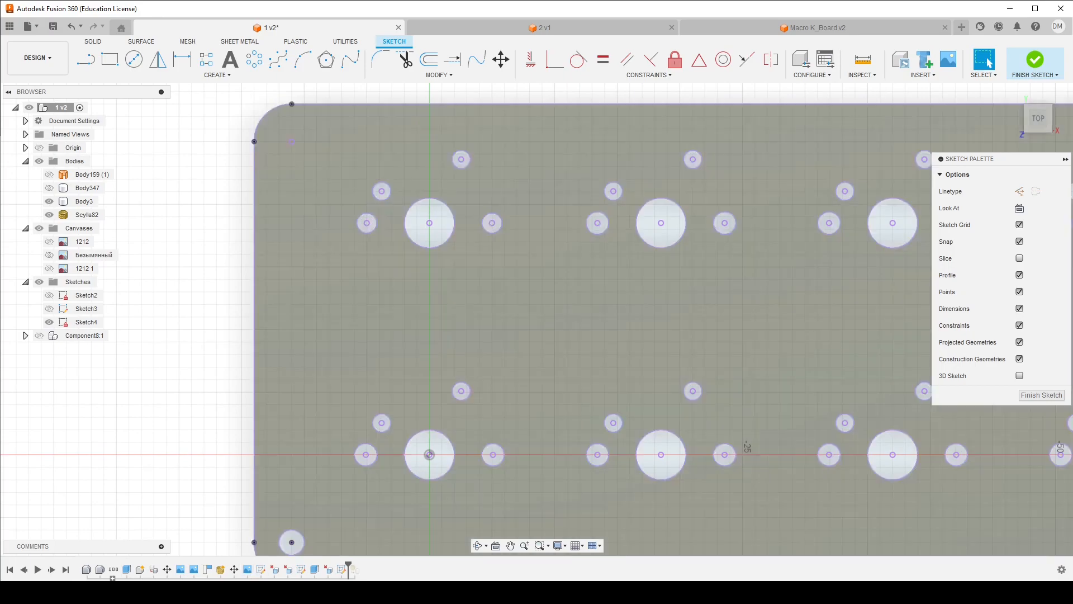
click(254, 592)
click(254, 593)
Sketch a center rectangle about 18 by 17 mm around the upper-left switch's center hole
click(121, 62)
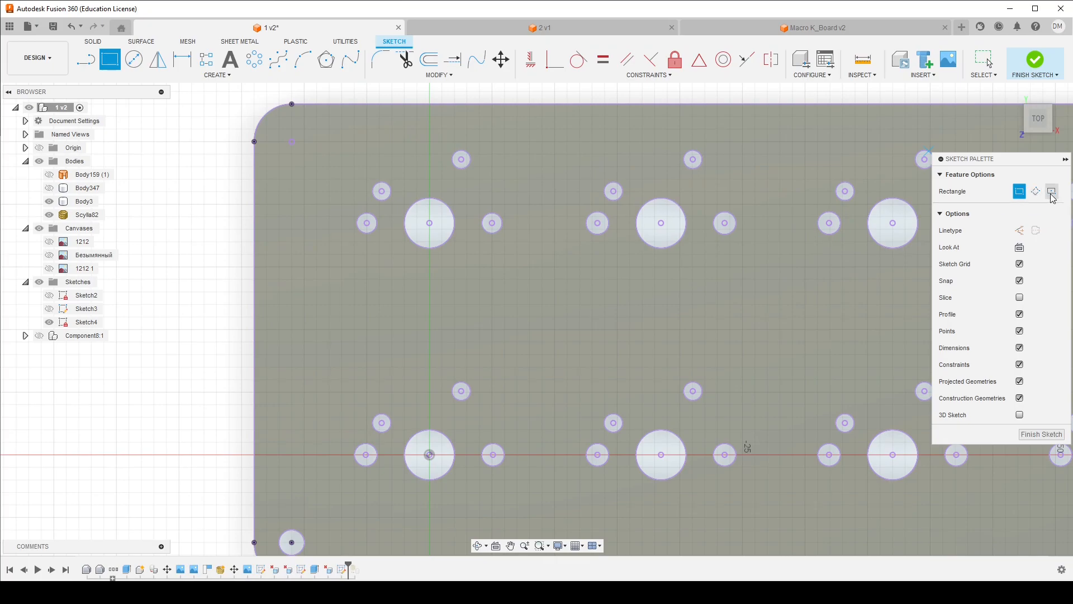
click(430, 223)
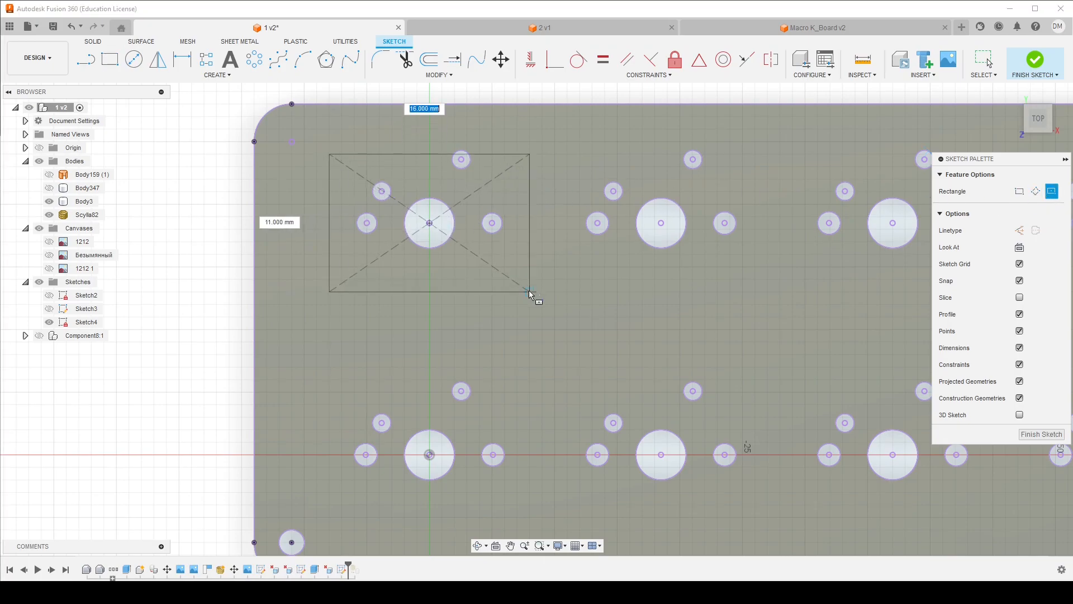
click(545, 327)
key(d)
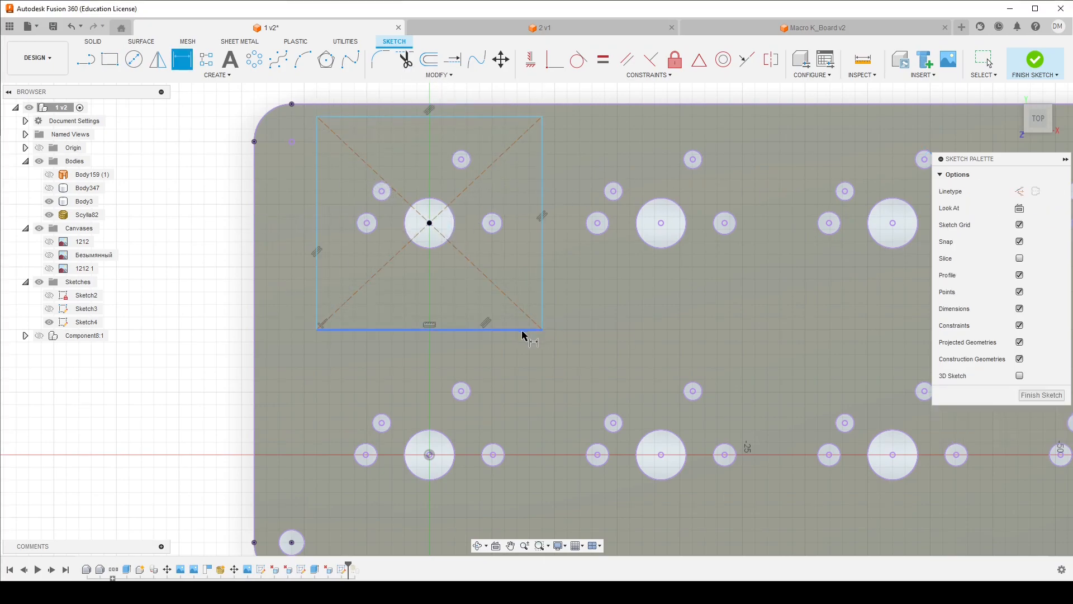
key(Escape)
Constrain the rectangle's adjacent sides as equal and dimension its side length to 20 mm
click(543, 176)
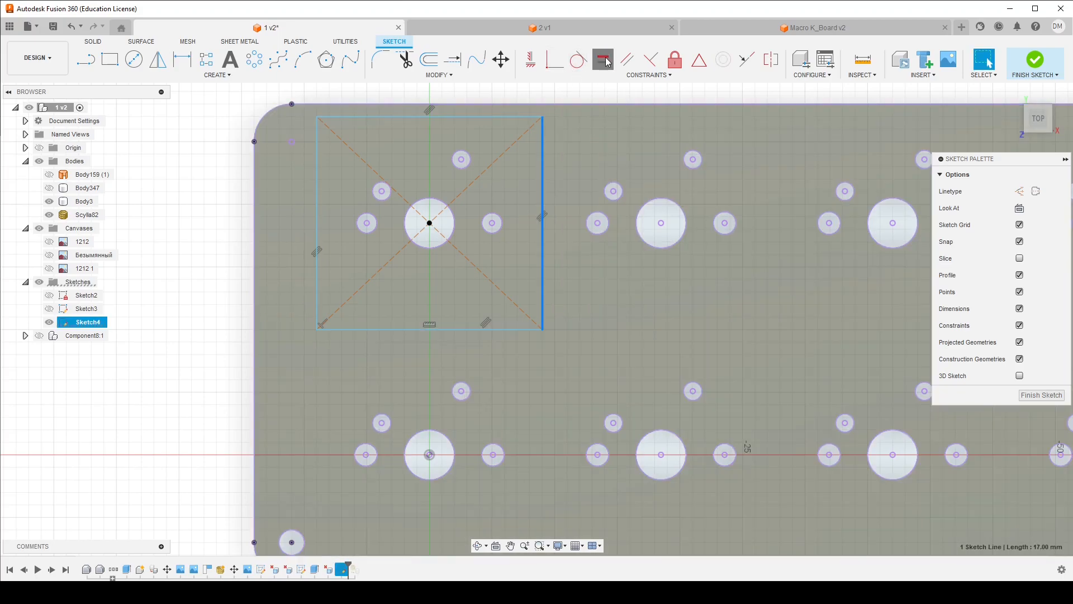
click(514, 331)
click(541, 299)
click(582, 325)
text(20)
key(Return)
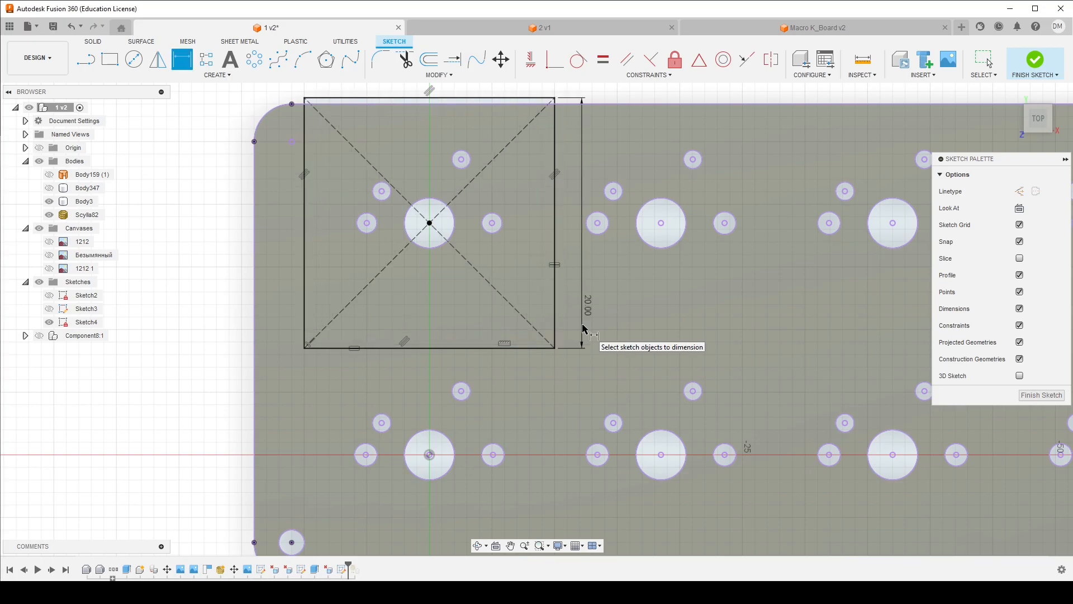
Try 15 mm as the square's side length and settle on 14 mm
double_click(589, 308)
text(1)
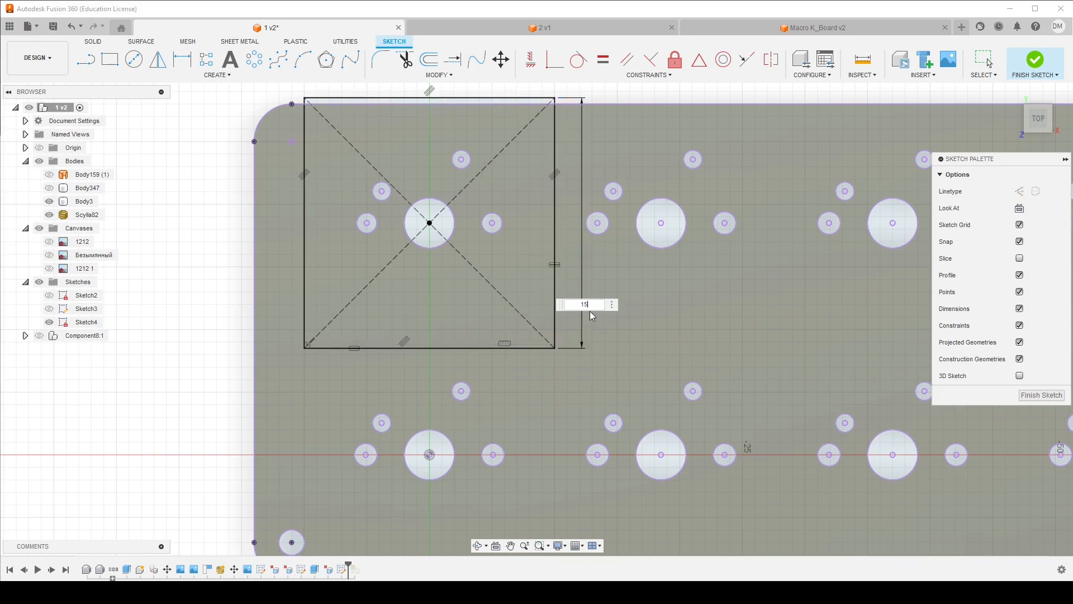
text(5)
key(Return)
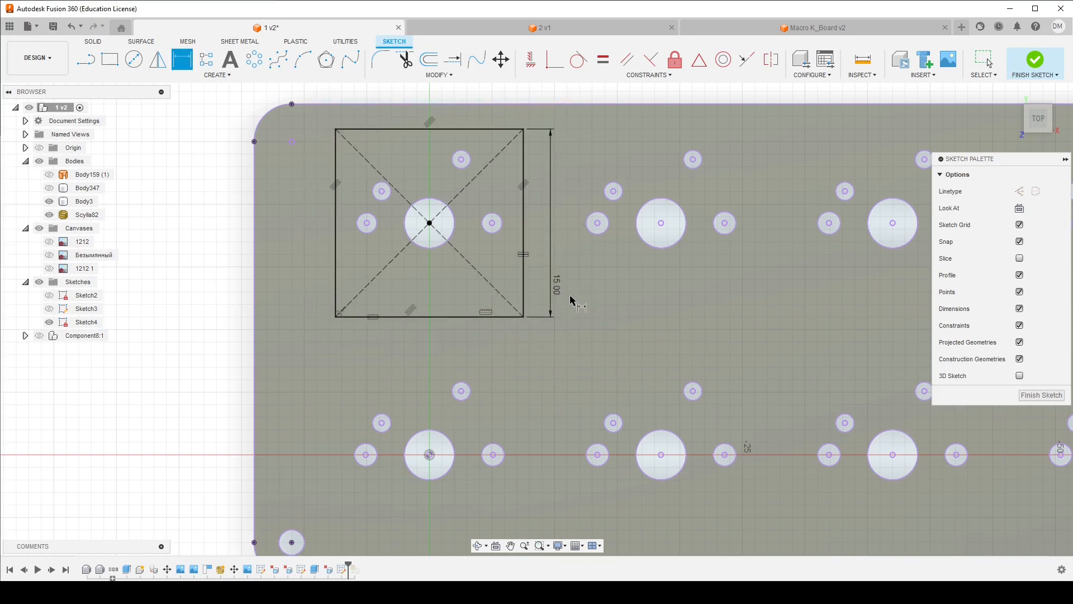
double_click(555, 285)
text(14)
key(Return)
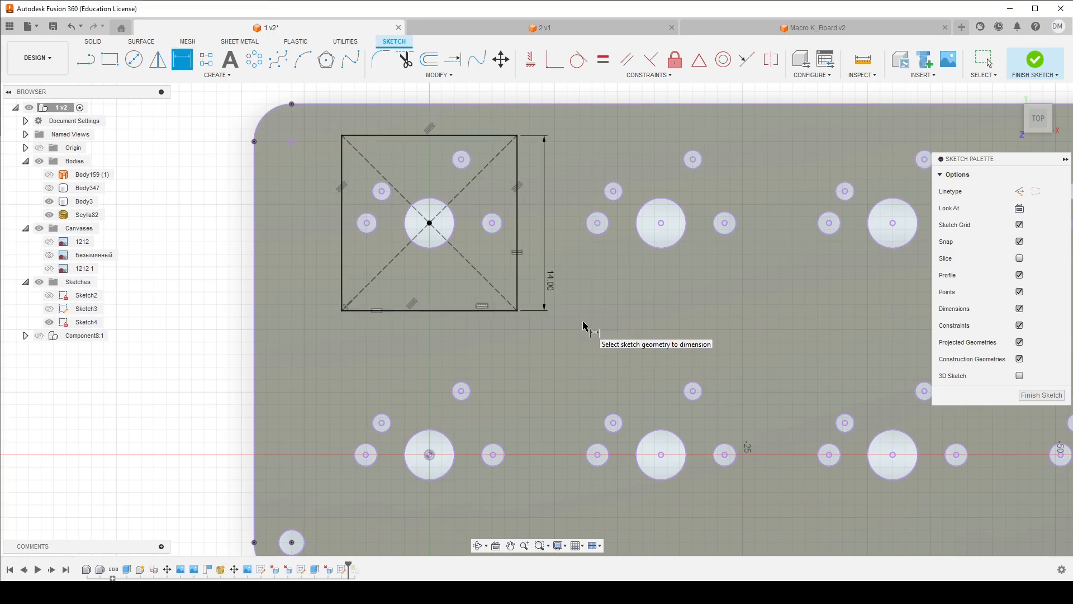
Finish the sketch and extrude-cut the plate area outside the 14 mm square through the plate's full thickness
scroll(545, 313, down, 5)
scroll(267, 335, up, 5)
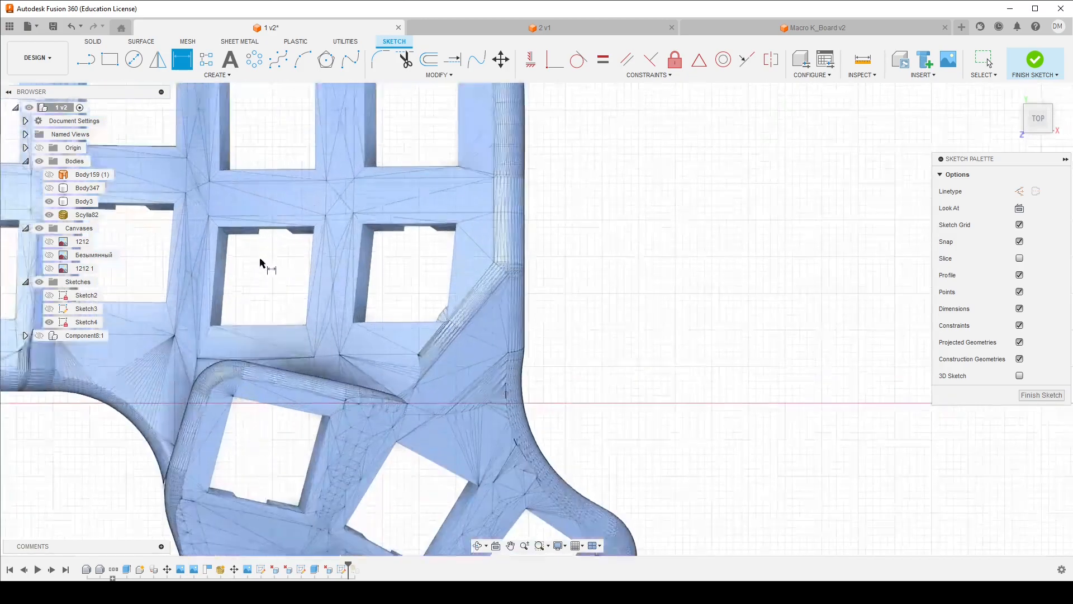
scroll(223, 288, down, 6)
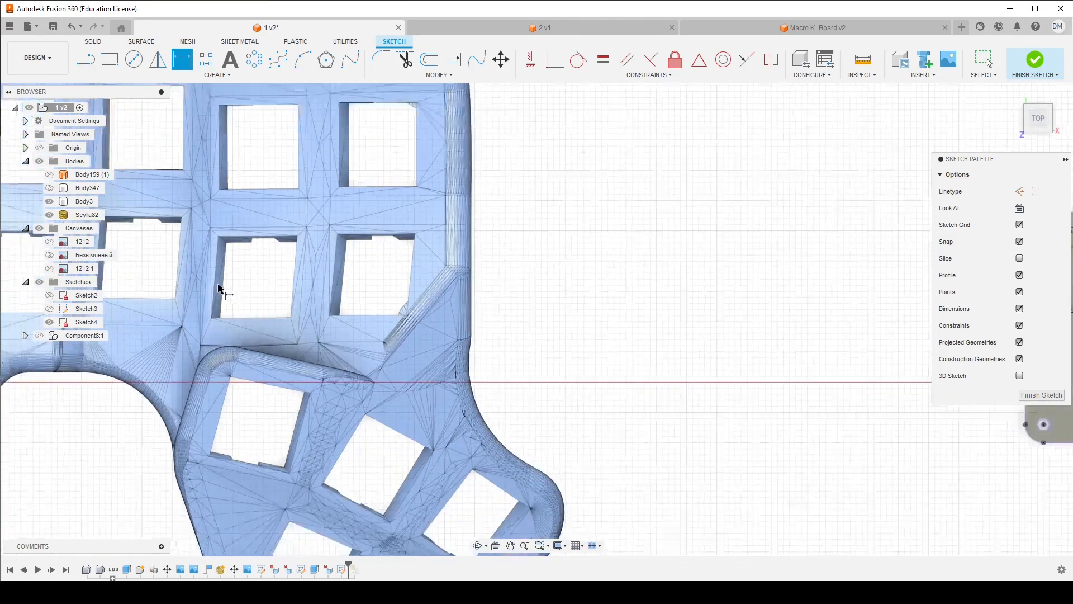
scroll(546, 273, up, 6)
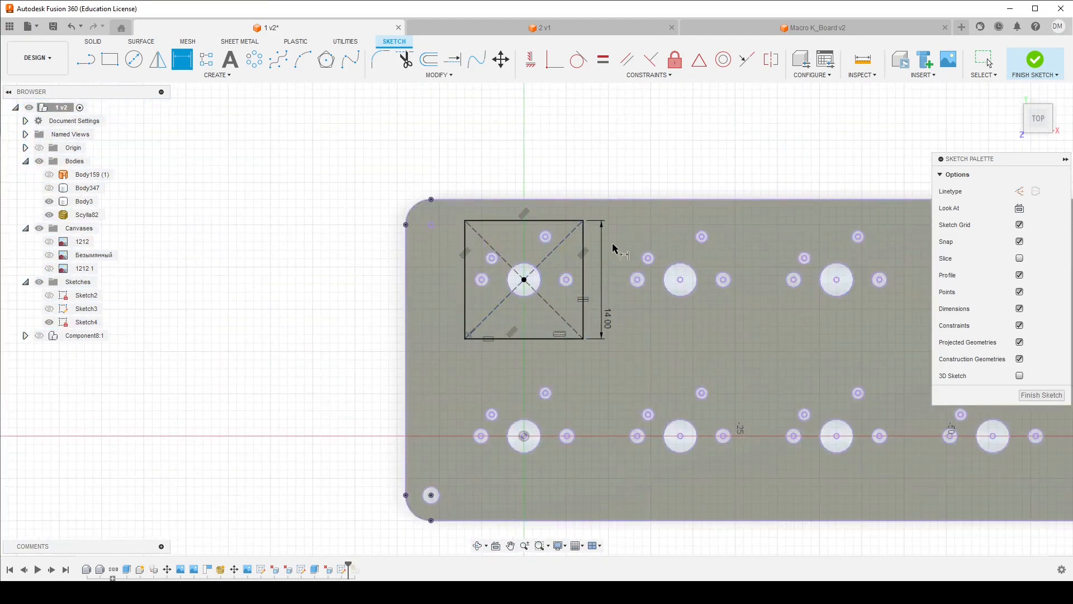
scroll(268, 128, down, 1)
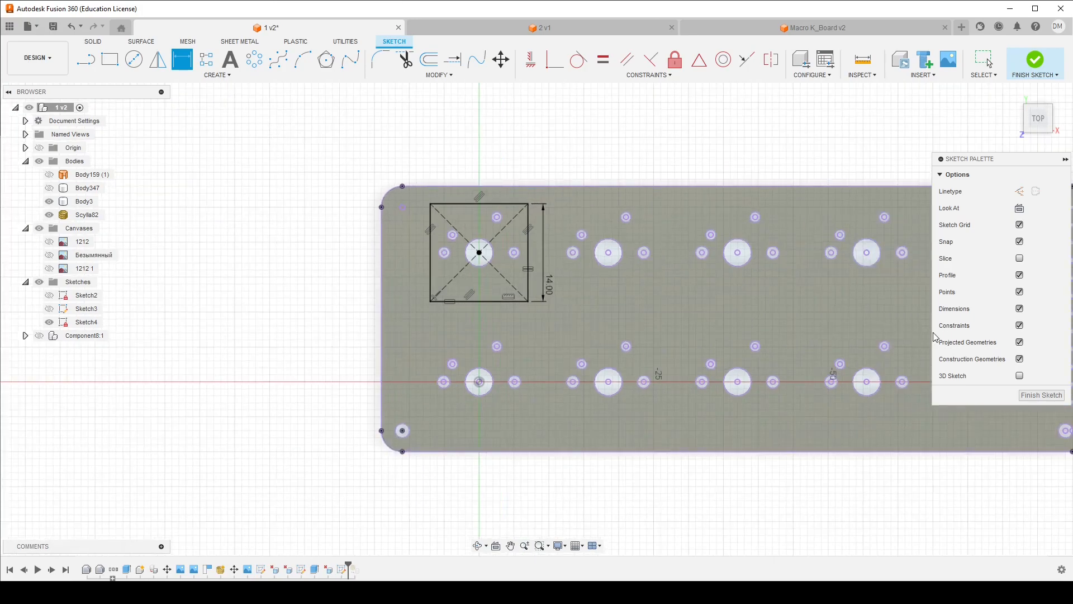
click(1042, 395)
click(110, 59)
click(580, 230)
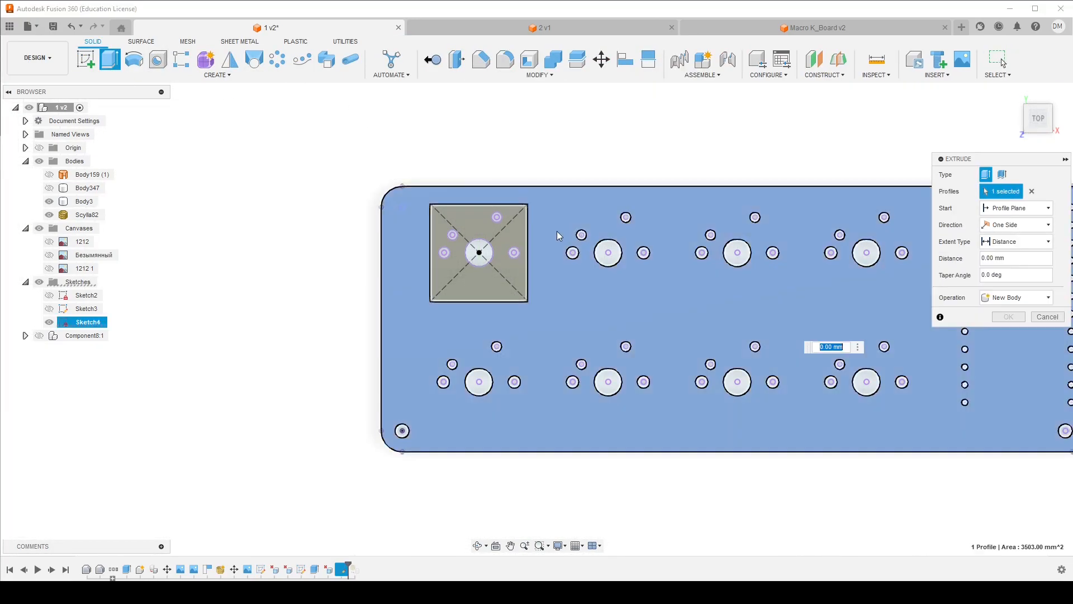
drag(648, 290, 651, 363)
click(1008, 316)
scroll(524, 248, up, 7)
mouse_move(525, 247)
shift+middle_down()
mouse_move(529, 275)
mouse_move(532, 251)
shift+middle_up()
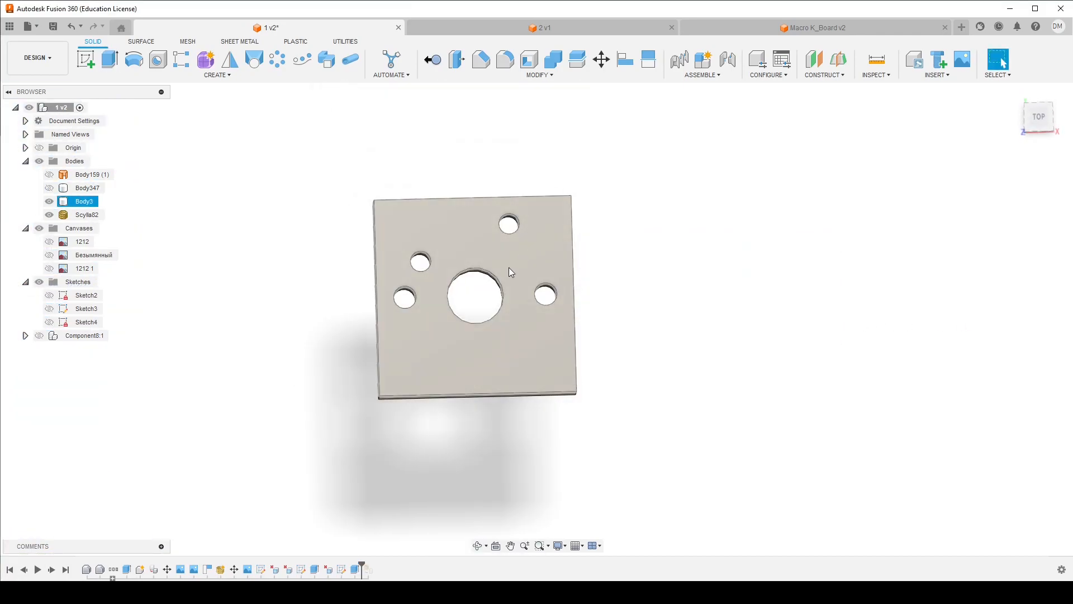
scroll(499, 271, up, 3)
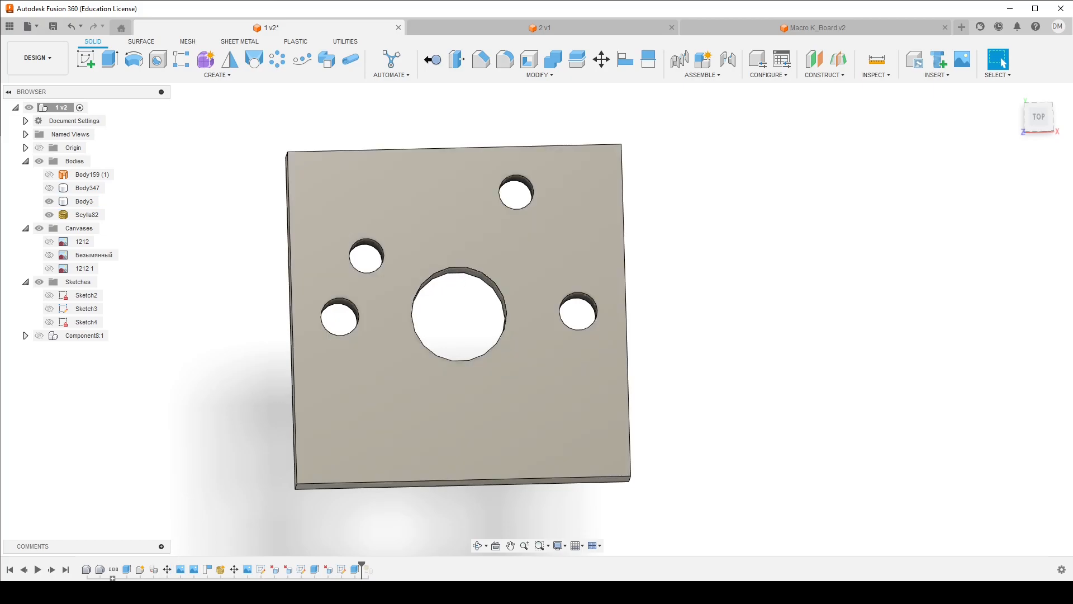
Open the caliper photos from the Cherry KeyCap folder in the image viewer and enlarge the third one to examine its scale
click(163, 592)
double_click(388, 272)
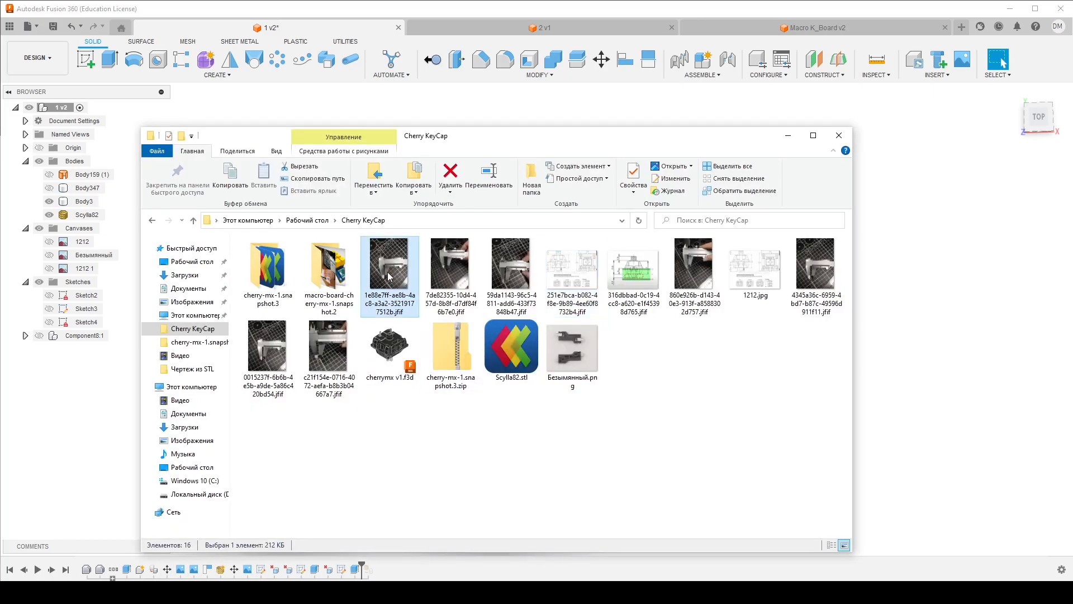
click(899, 293)
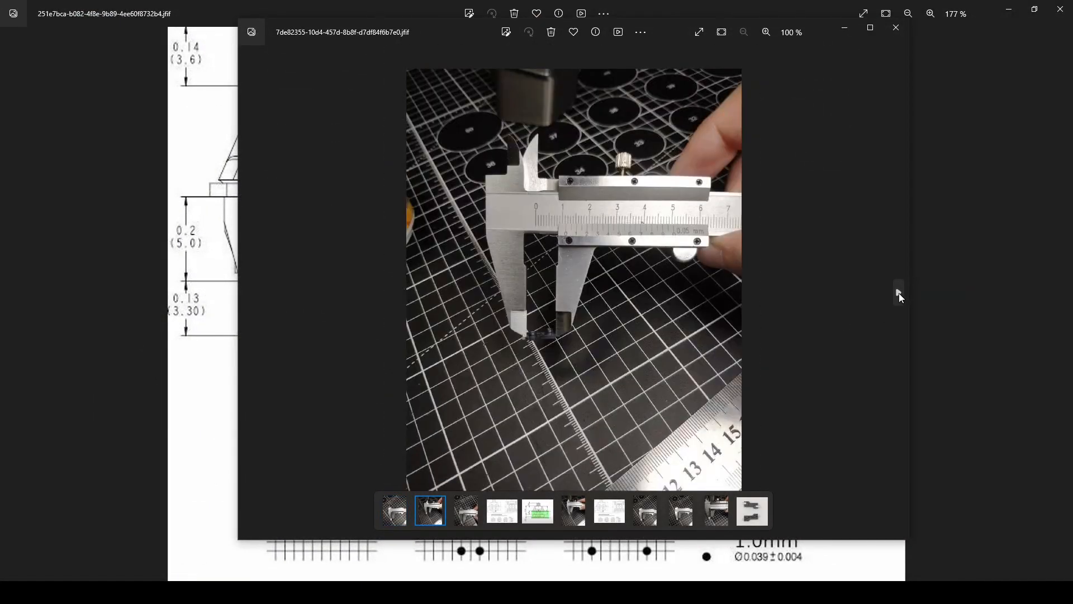
click(899, 293)
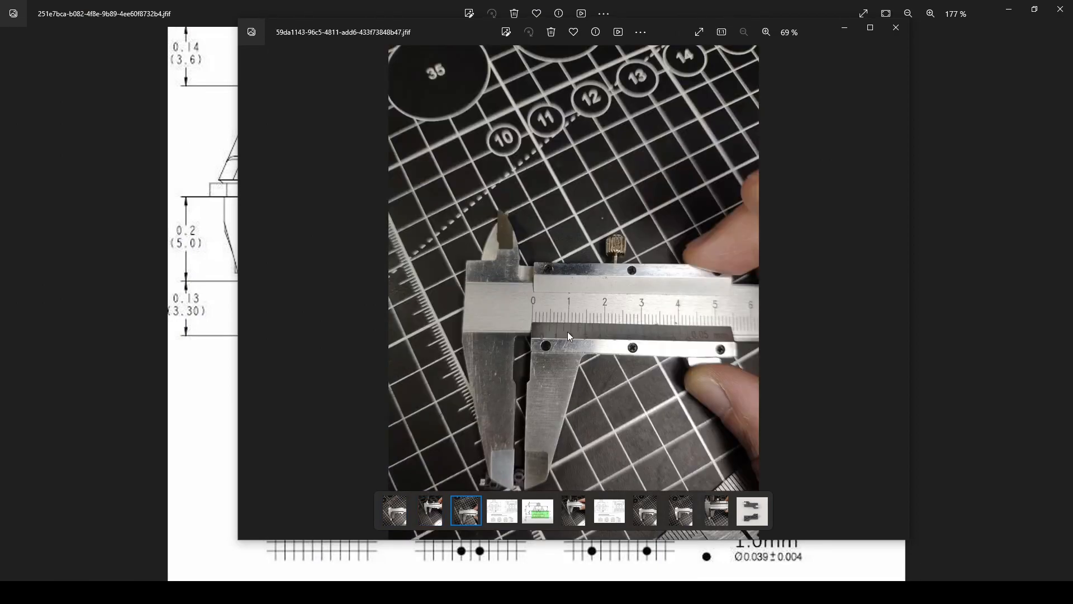
click(871, 27)
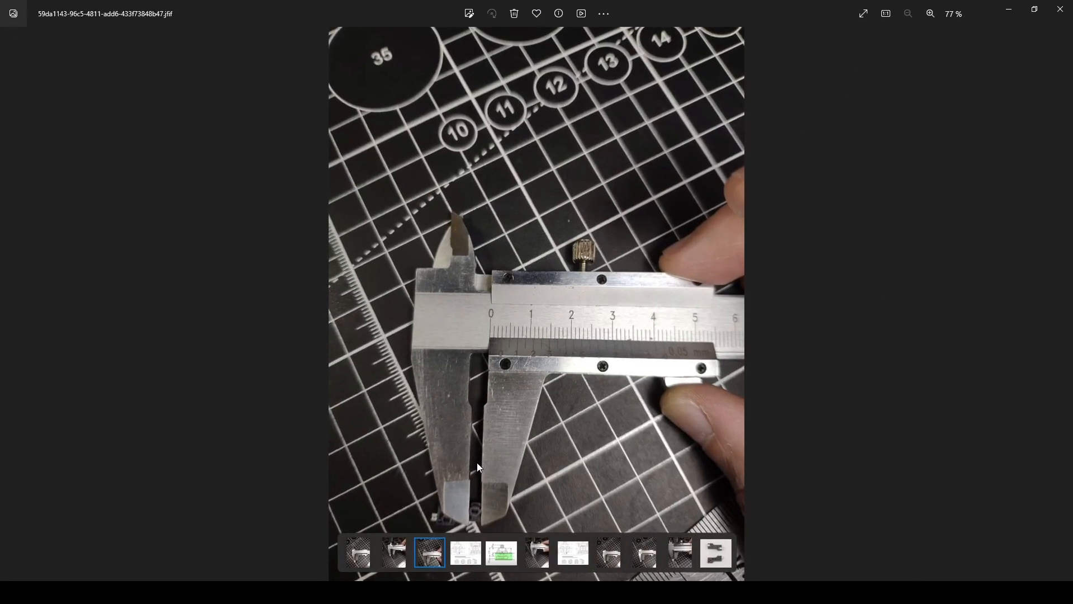
ctrl+scroll(499, 437, up, 5)
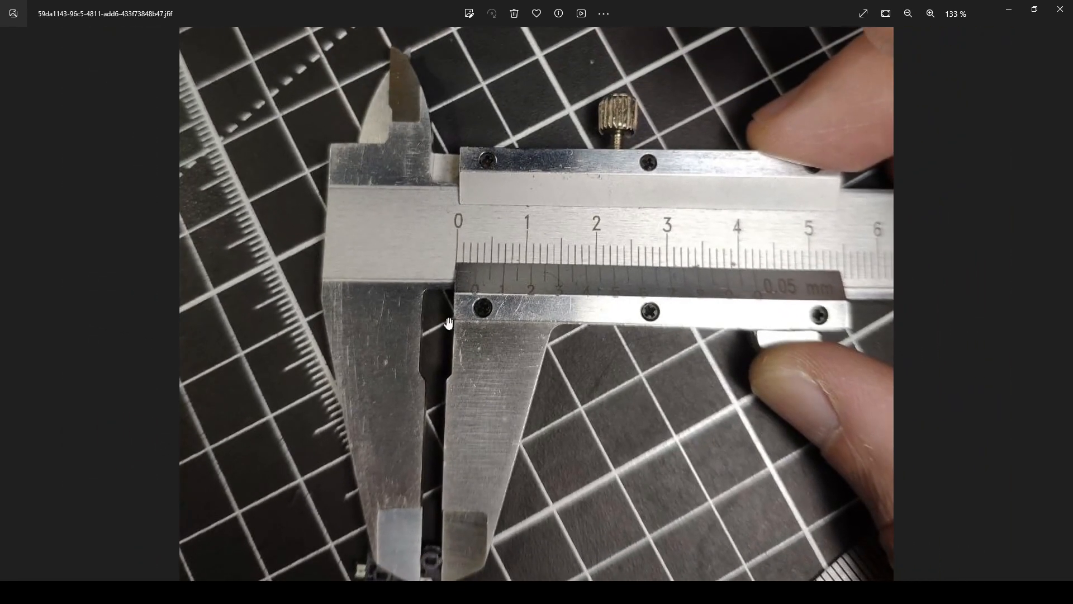
scroll(479, 271, down, 3)
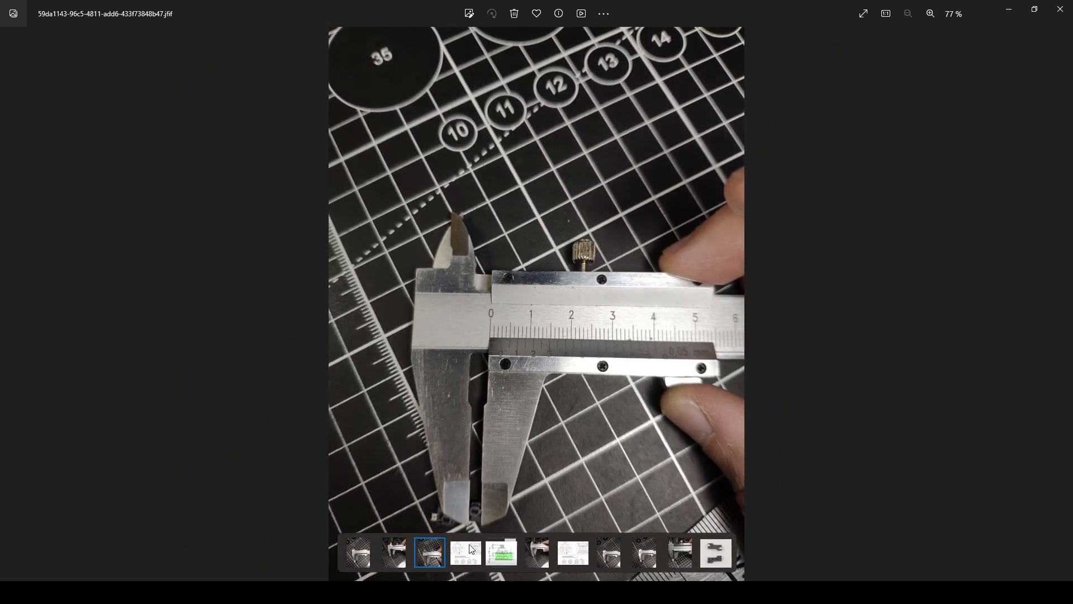
Switch to the browser and examine the Kailh socket and circuit board hole photos in the geekboards hot-swap article
click(447, 593)
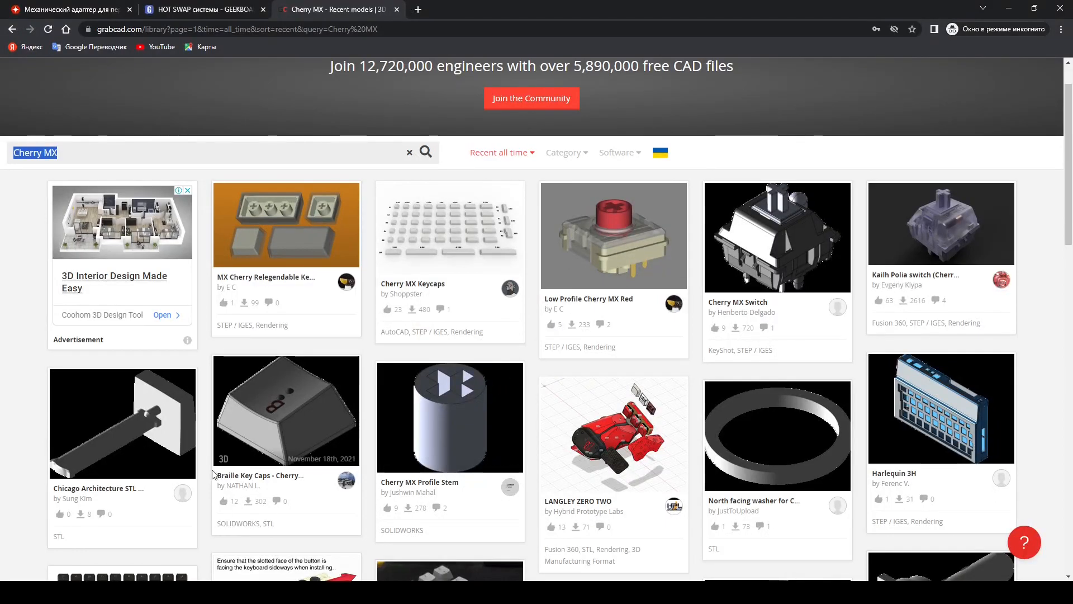
click(185, 10)
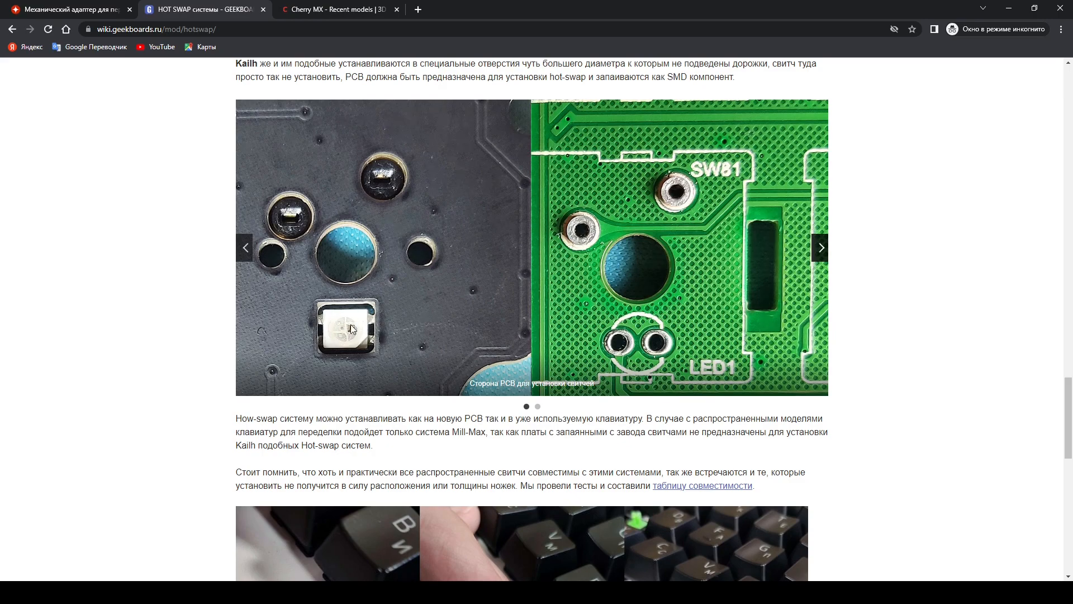
scroll(361, 323, down, 5)
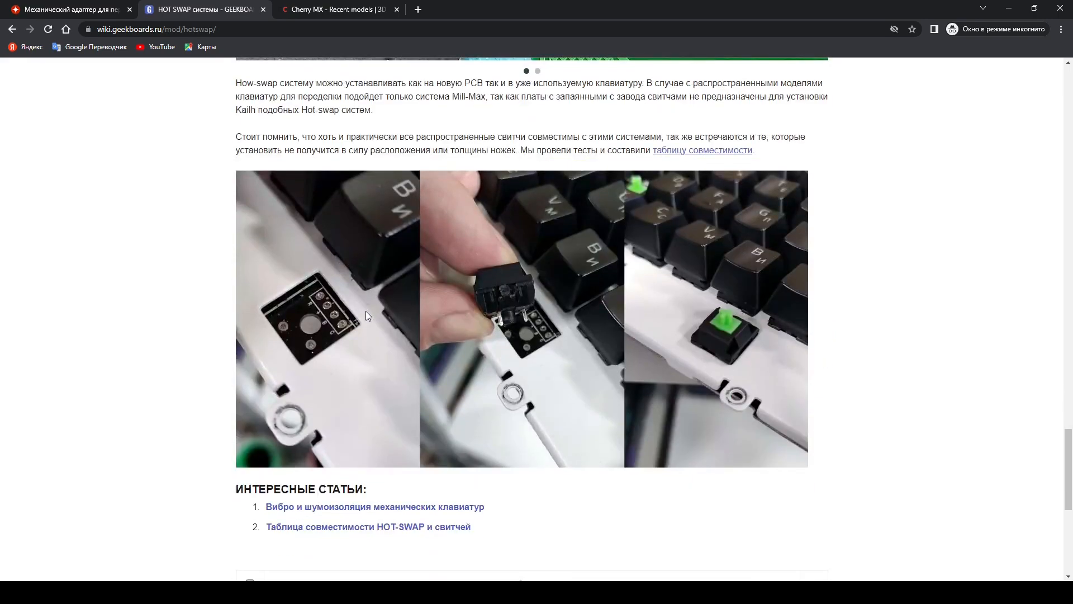
scroll(562, 336, down, 6)
scroll(559, 336, up, 5)
scroll(559, 337, up, 8)
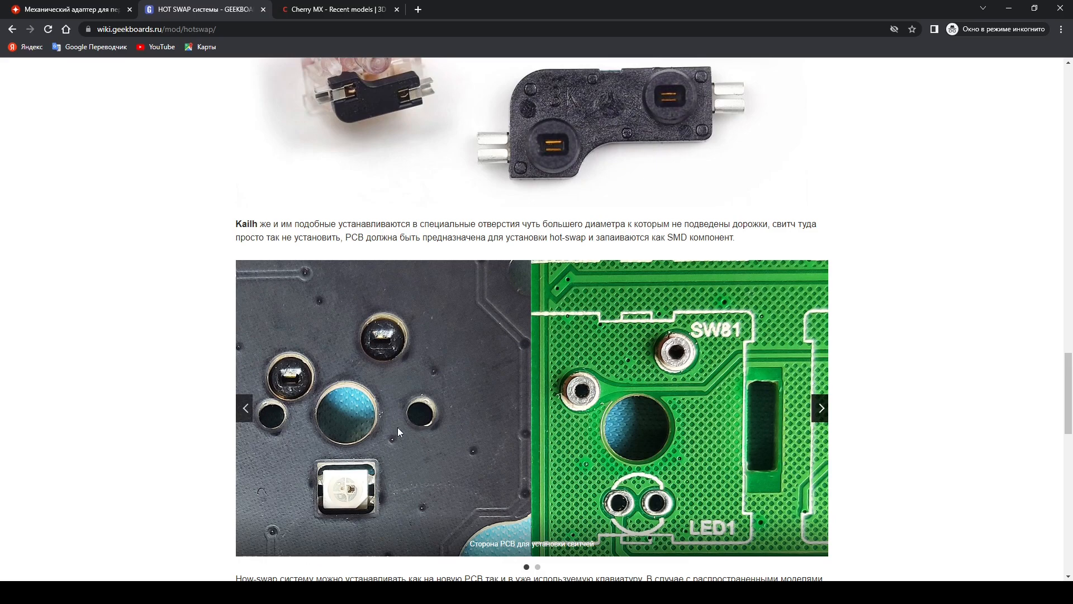
scroll(398, 427, up, 2)
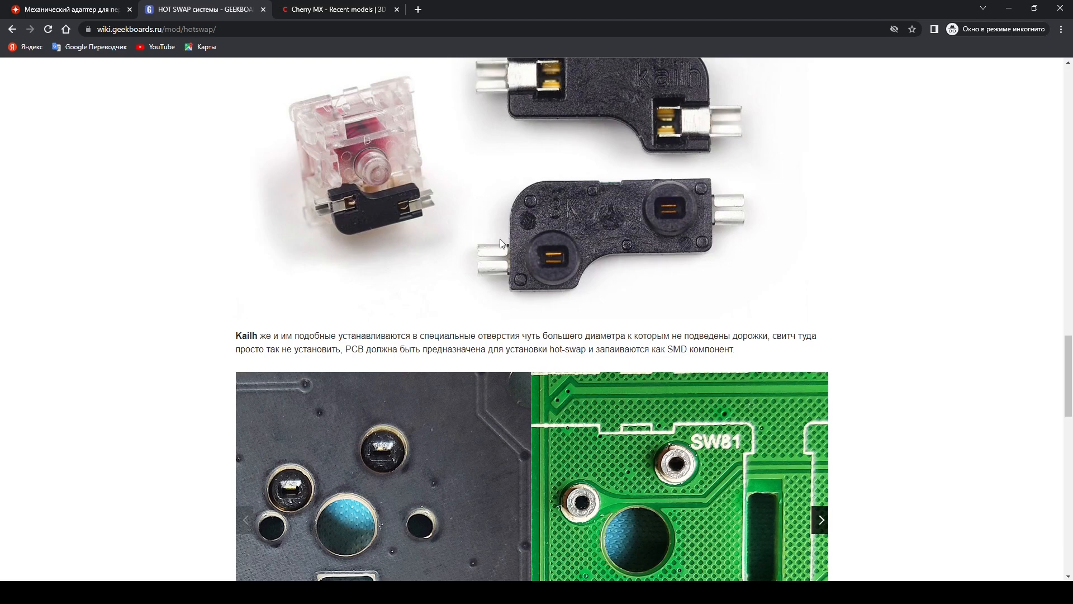
scroll(492, 254, down, 9)
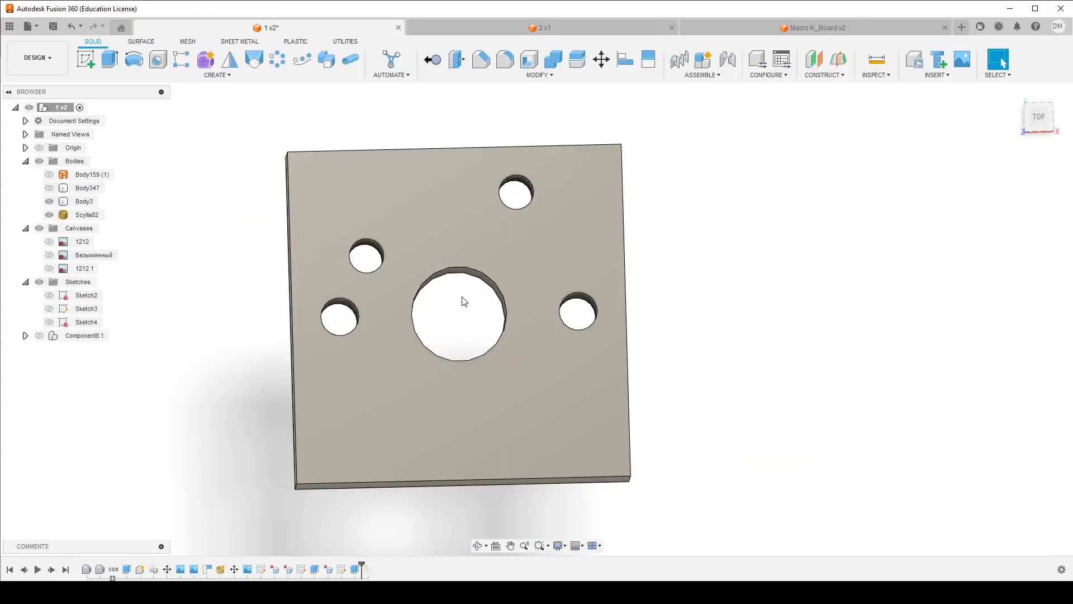
Return to Fusion 360 and measure the diameter of the square plate's upper-left pin hole
click(876, 60)
scroll(372, 249, up, 3)
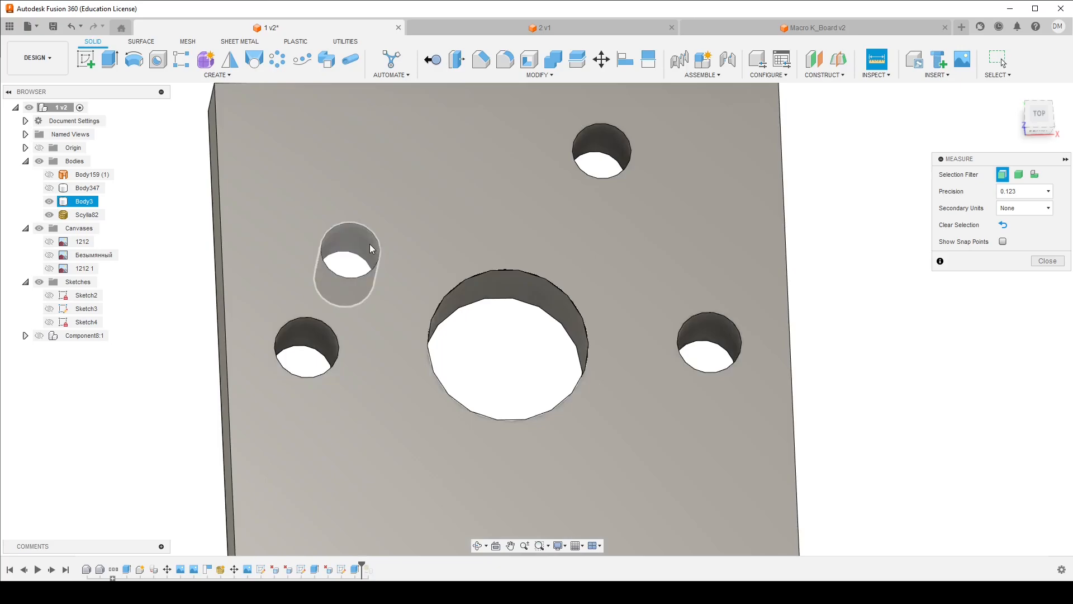
click(372, 249)
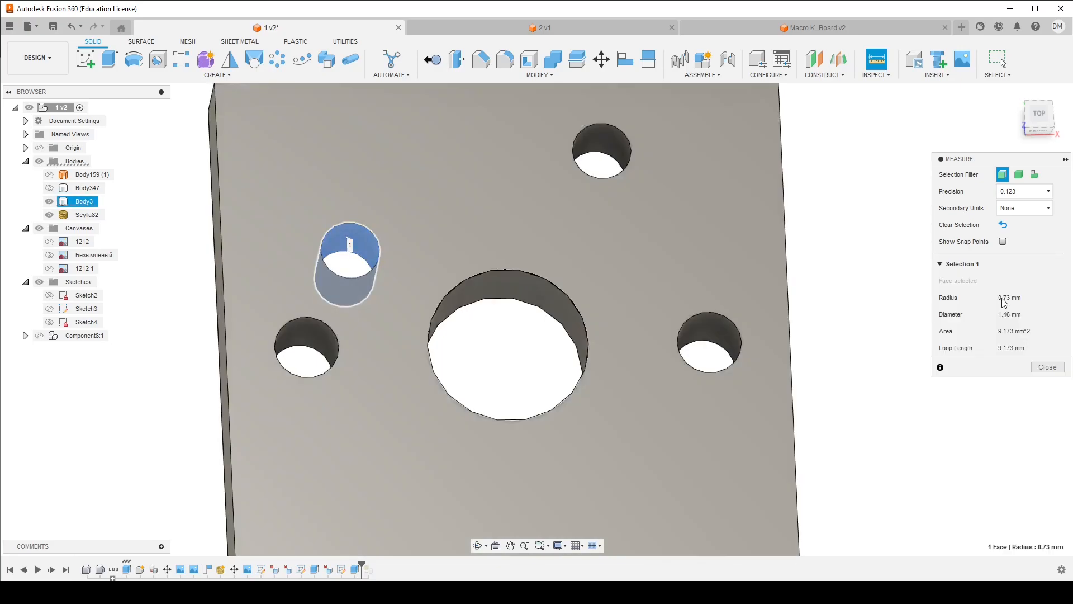
click(1053, 370)
Start a sketch on the square plate's top face and project that face's outline and holes into it
shift+middle_drag(911, 304, 900, 317)
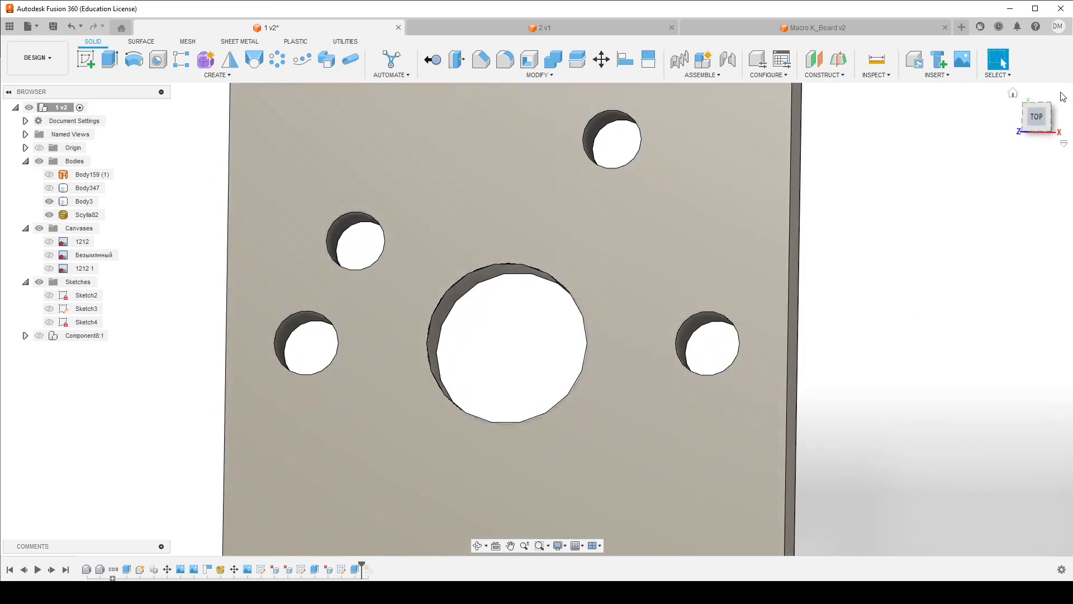
click(1036, 119)
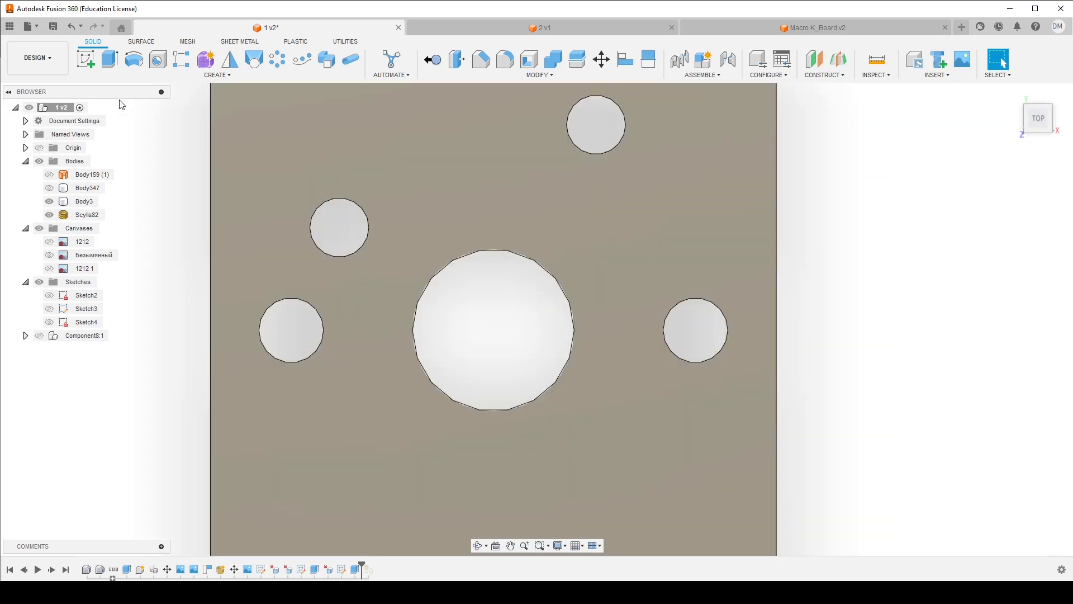
click(85, 58)
click(396, 189)
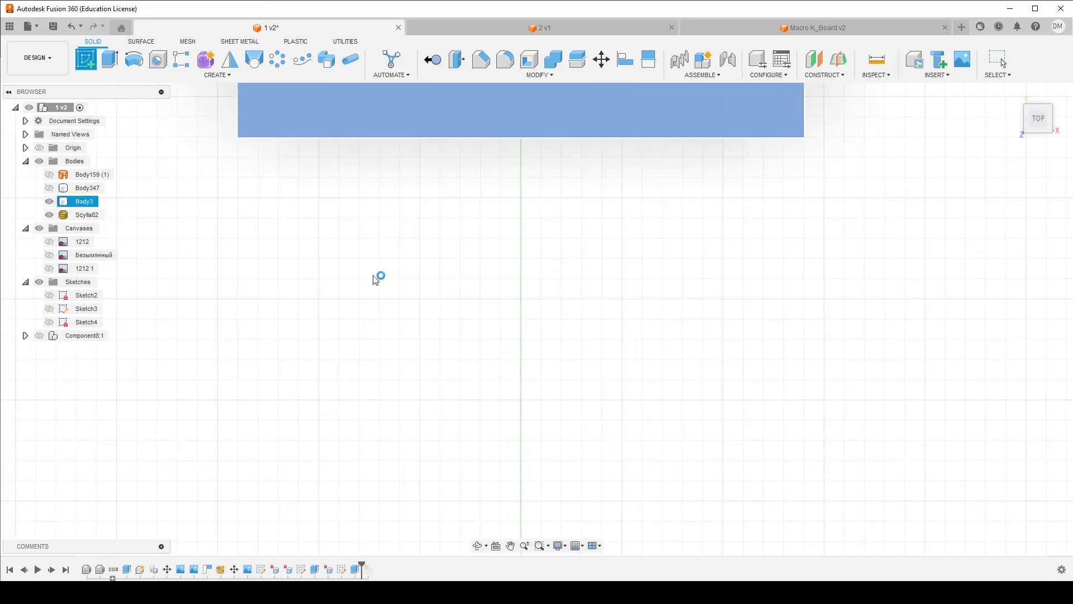
scroll(309, 346, down, 4)
scroll(341, 196, up, 6)
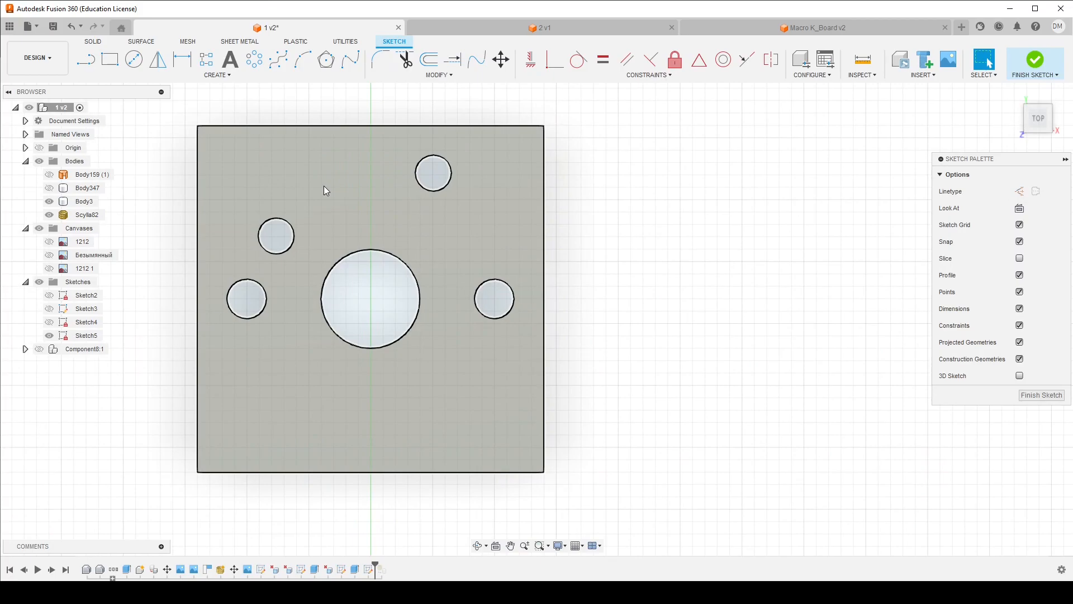
key(p)
click(397, 199)
click(861, 231)
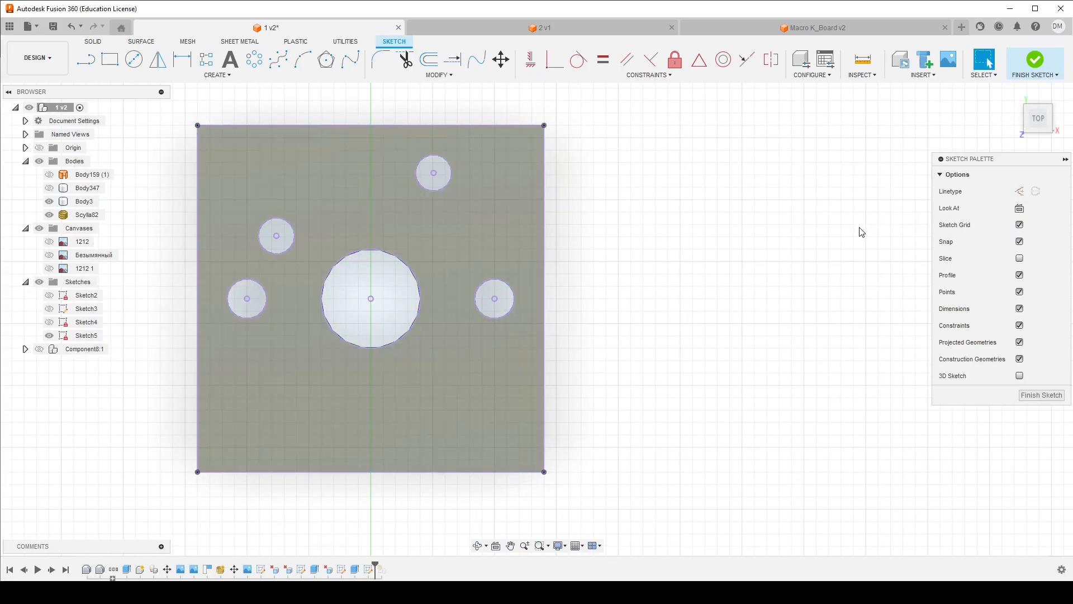
Sketch circles centered on the two upper pin holes, the left one about 2.8 mm in diameter
key(c)
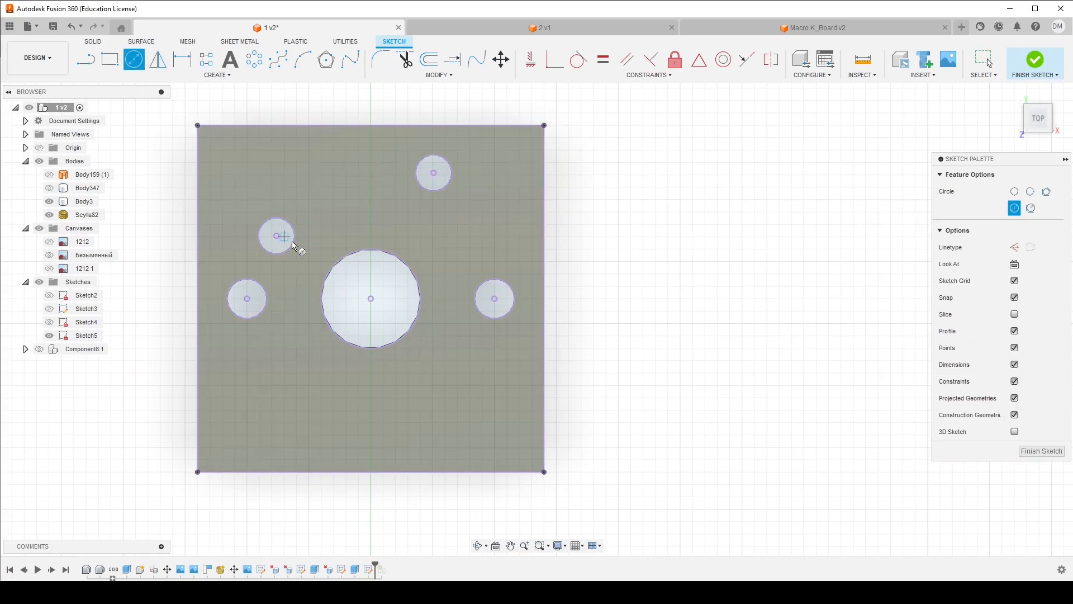
click(276, 236)
click(308, 224)
click(434, 173)
click(454, 202)
Dimension the diameters of both circles around the upper pin holes to 3 mm
key(d)
click(453, 202)
click(471, 233)
text(3)
key(Return)
click(310, 237)
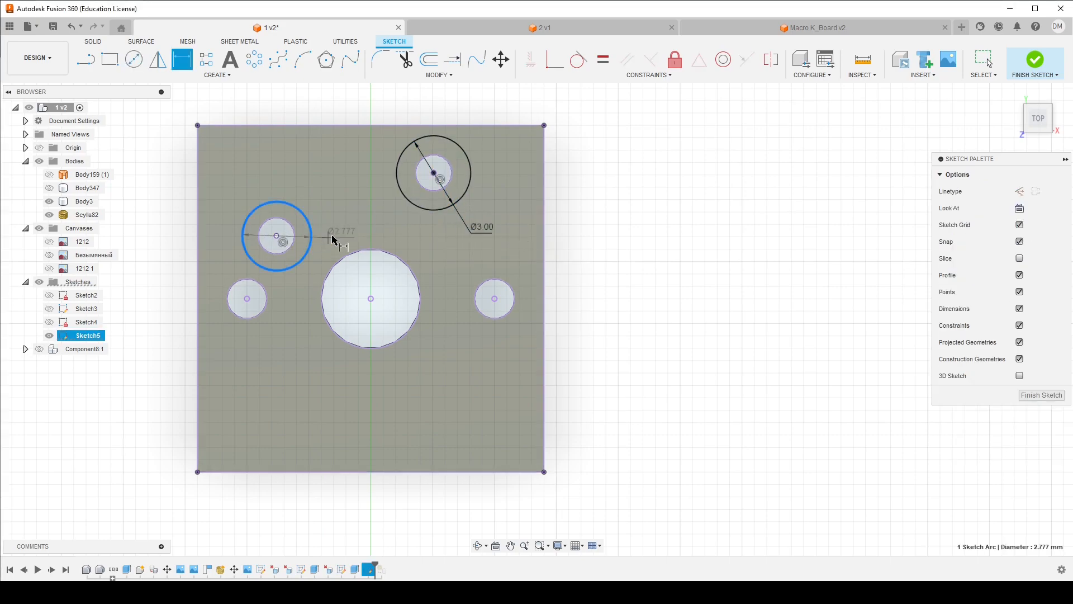
click(334, 241)
text(3)
key(Return)
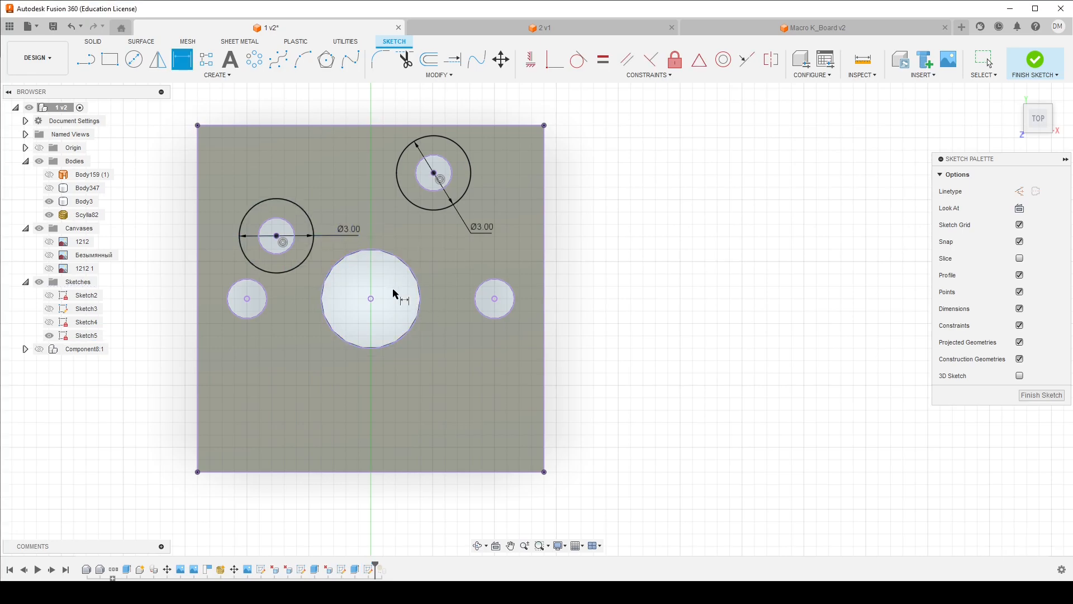
click(92, 42)
click(110, 60)
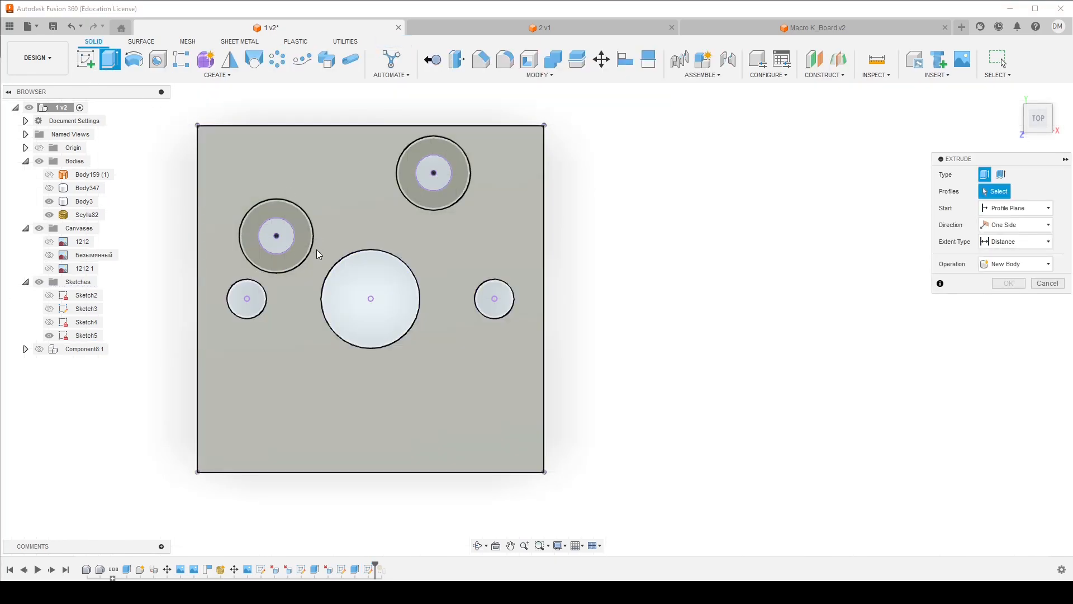
click(1047, 284)
Set the diameters of both circles around the upper pin holes to 3.1 mm
double_click(363, 236)
text(3.1)
key(Return)
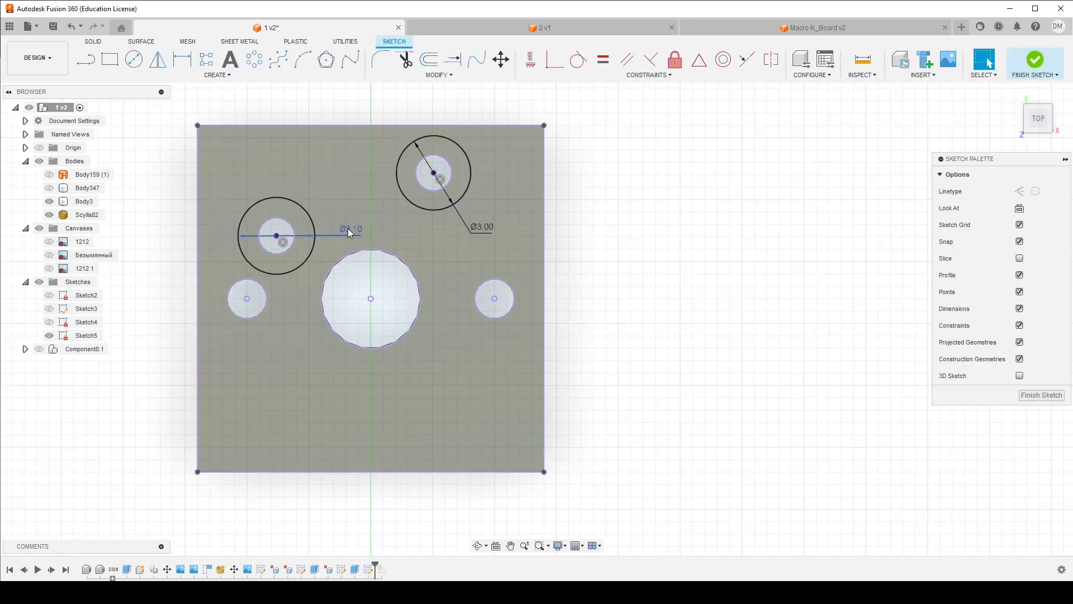
double_click(481, 227)
text(3.1)
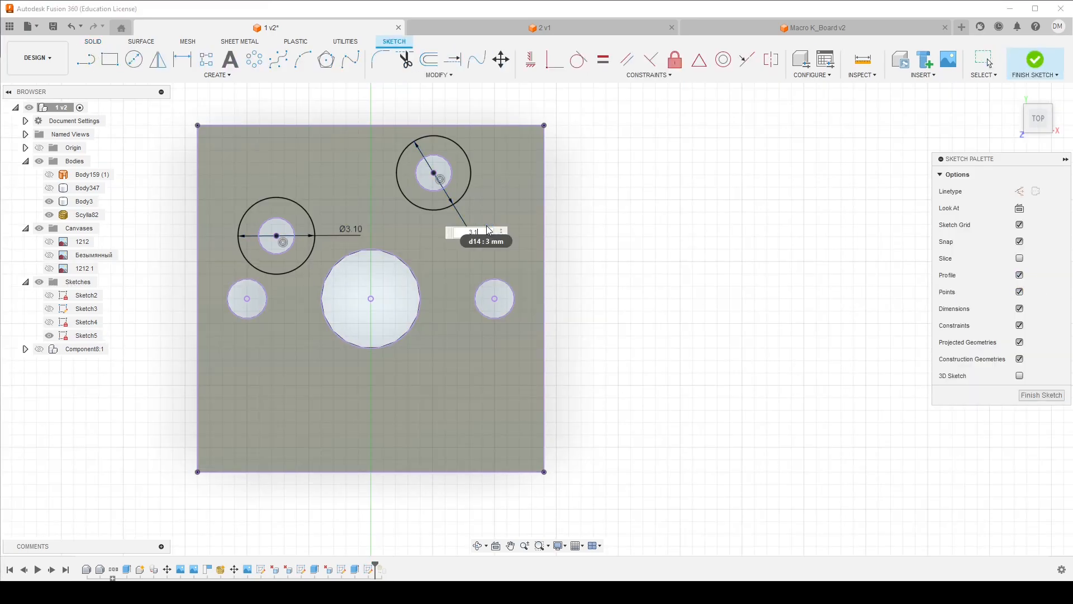
key(Return)
Extrude the two ring profiles around the upper pin holes down through the full plate thickness as a cut
click(94, 41)
click(110, 60)
click(258, 219)
click(414, 170)
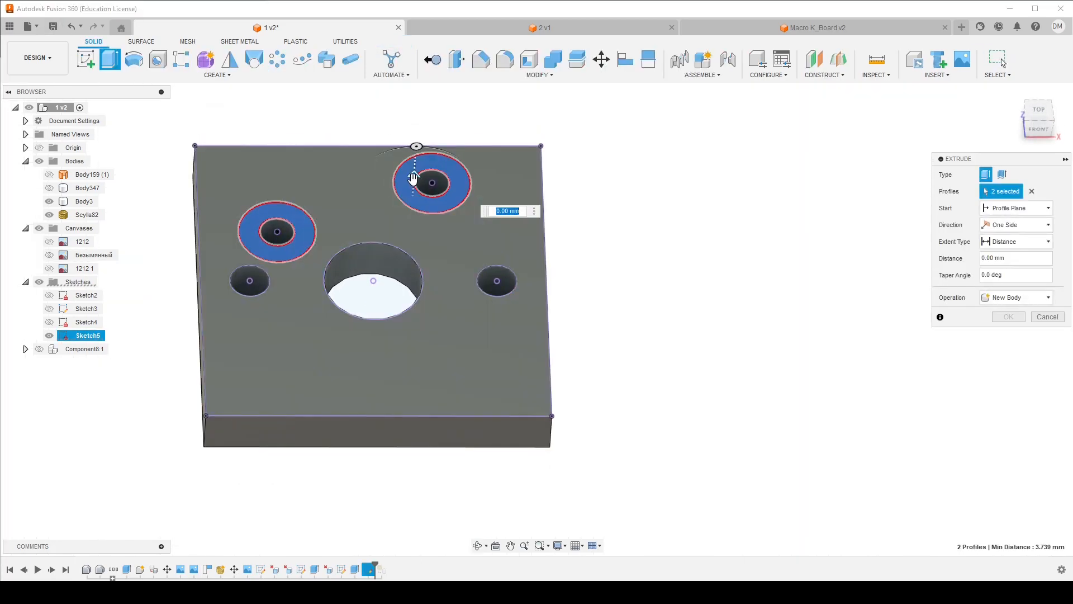
drag(414, 178, 406, 269)
key(Return)
shift+middle_drag(398, 250, 421, 270)
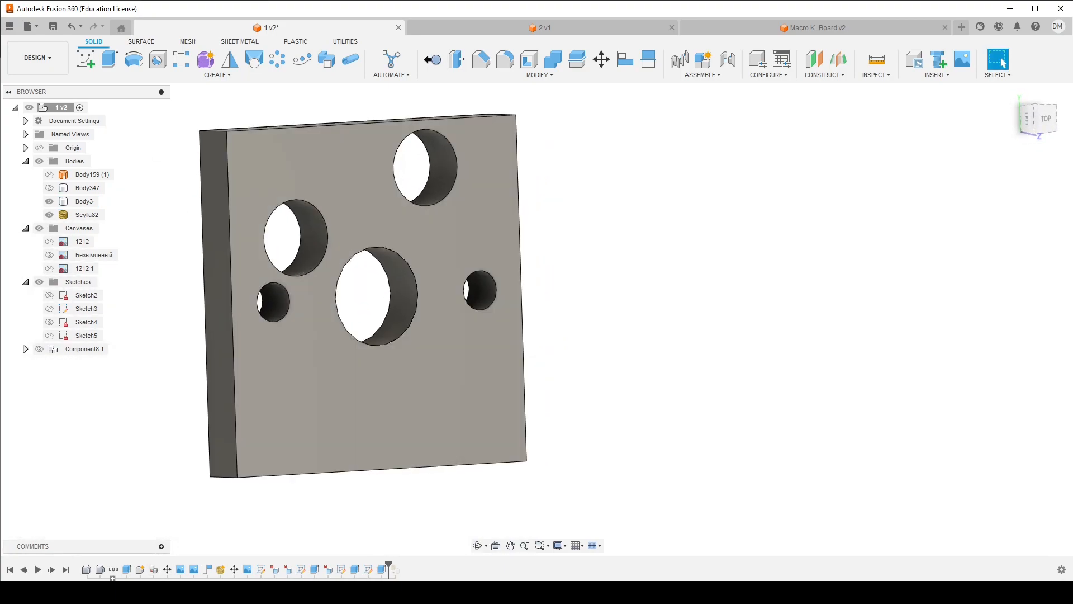
shift+middle_drag(366, 306, 328, 287)
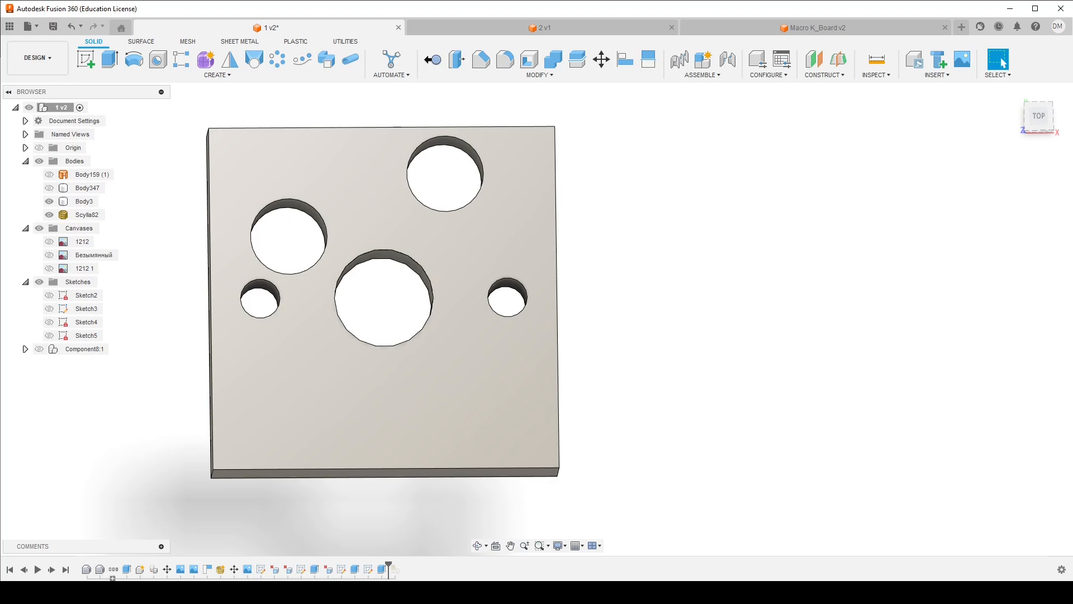
Switch to the photo viewer and browse the reference images up to the caliper photo across the hot-swap socket's body
key(alt+Tab)
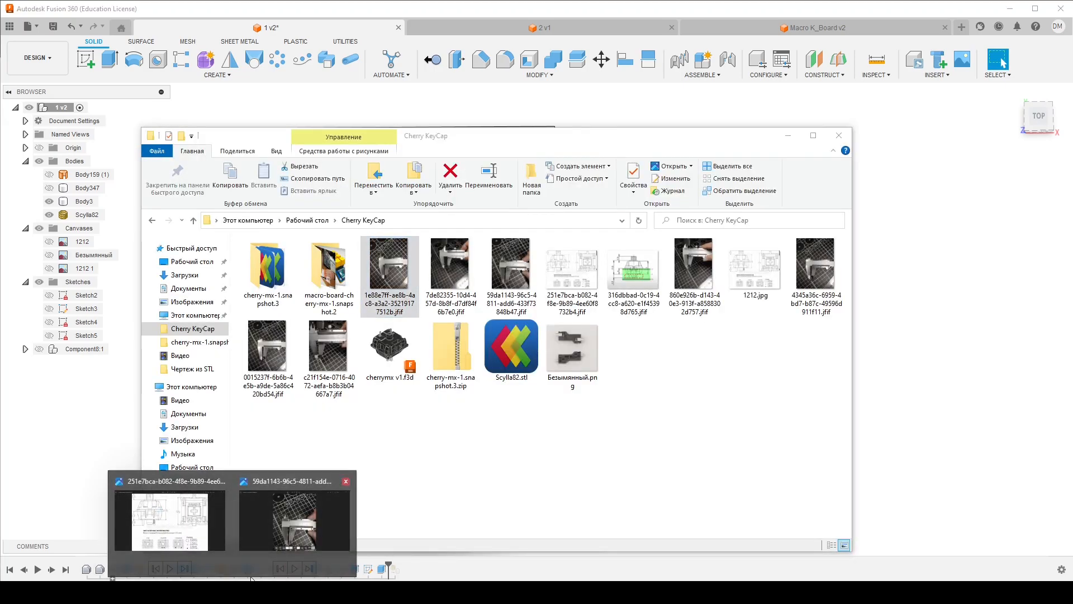
click(291, 521)
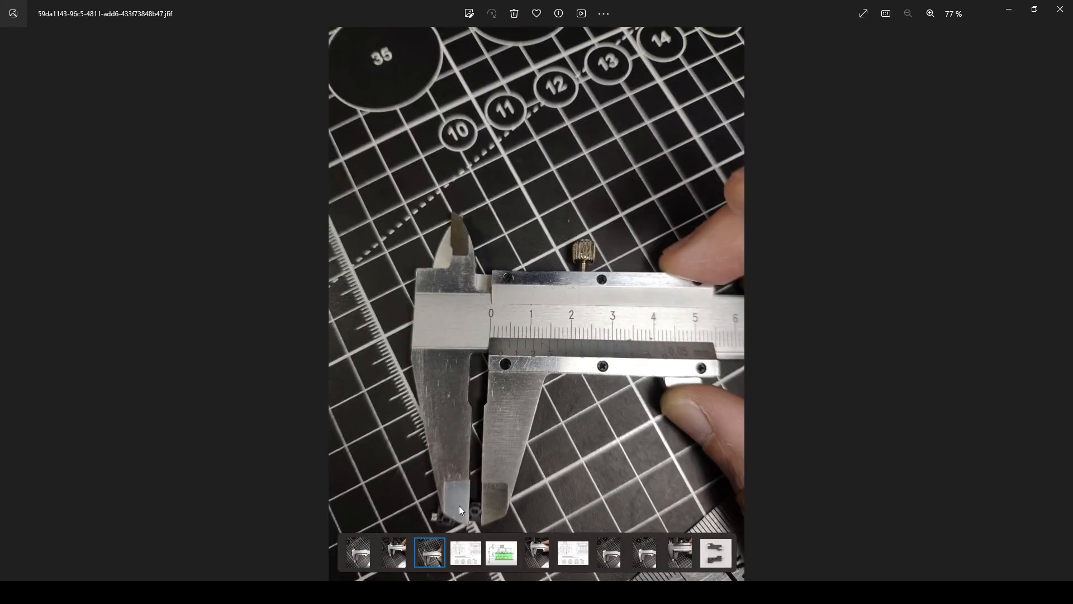
key(Right)
key(Right)
key(Right)
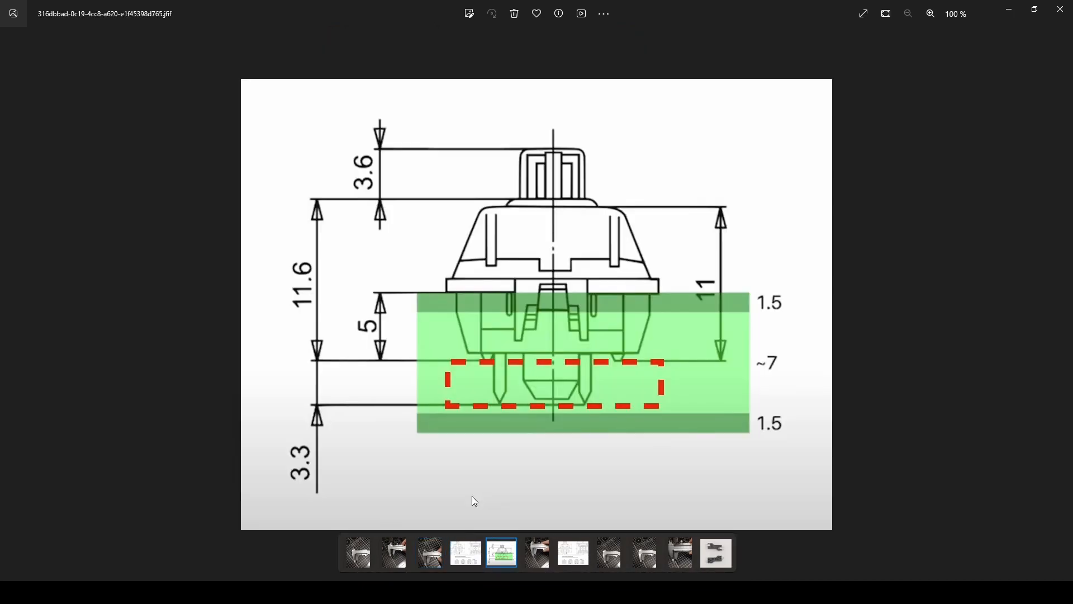
key(Right)
key(Right)
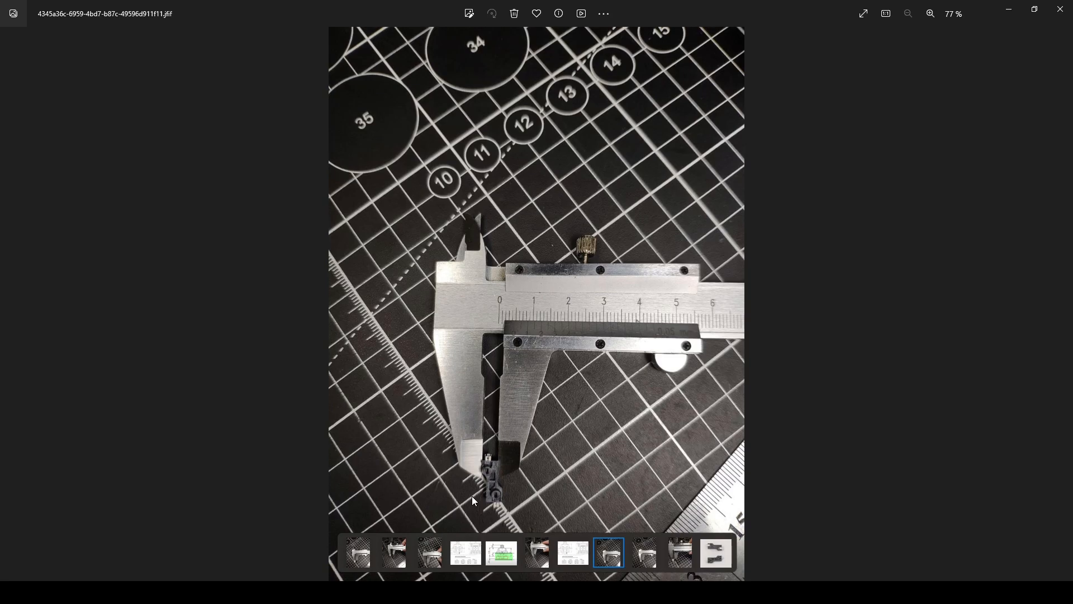
Examine the caliper scale and jaws in the photo to read the hot-swap socket's body width
scroll(486, 335, up, 5)
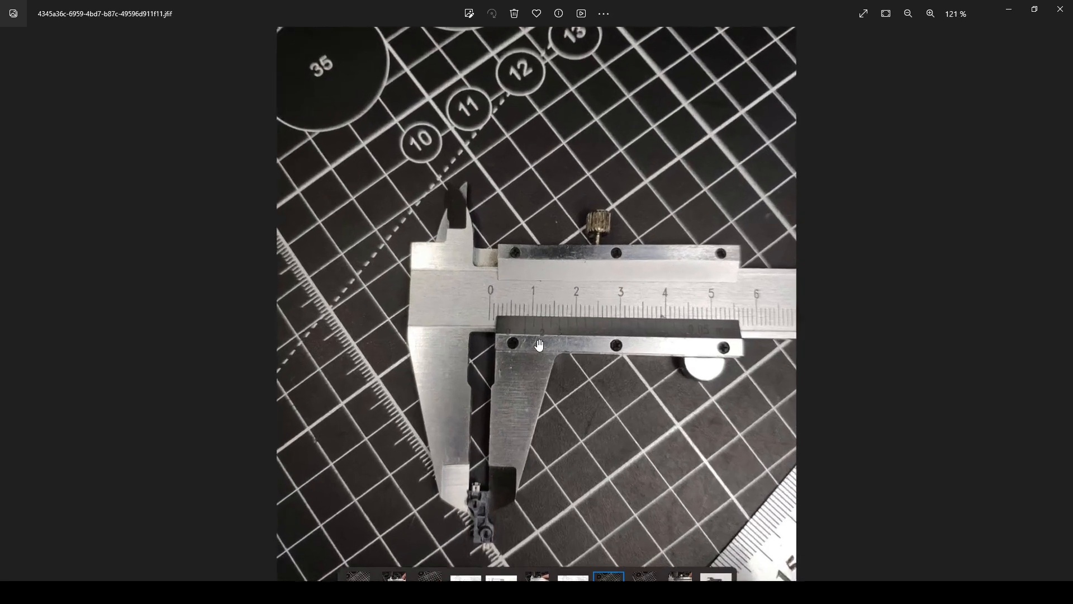
scroll(484, 322, up, 2)
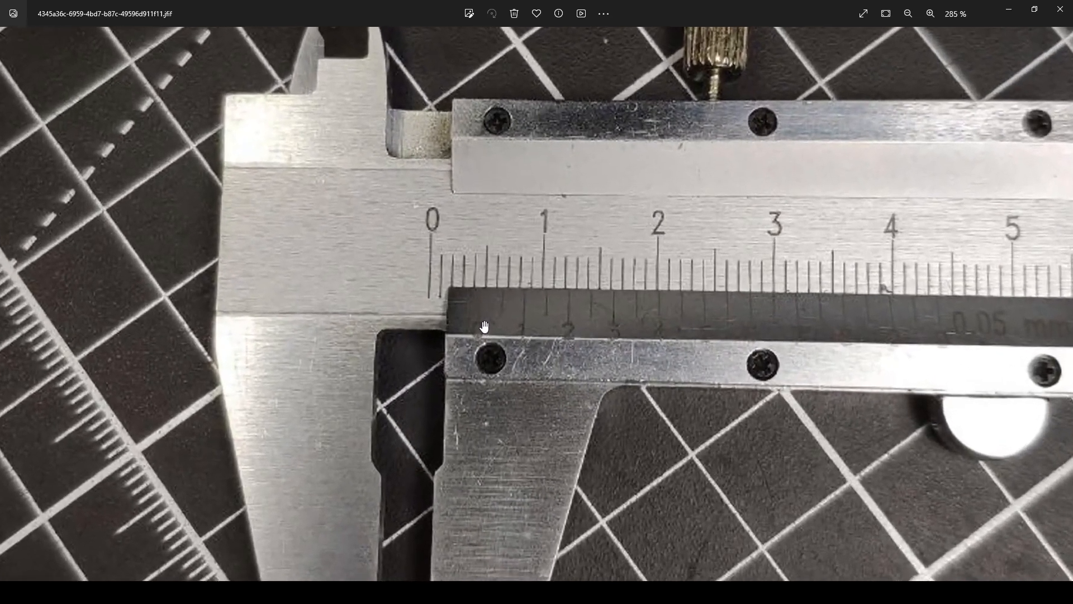
scroll(473, 285, down, 2)
scroll(473, 290, down, 4)
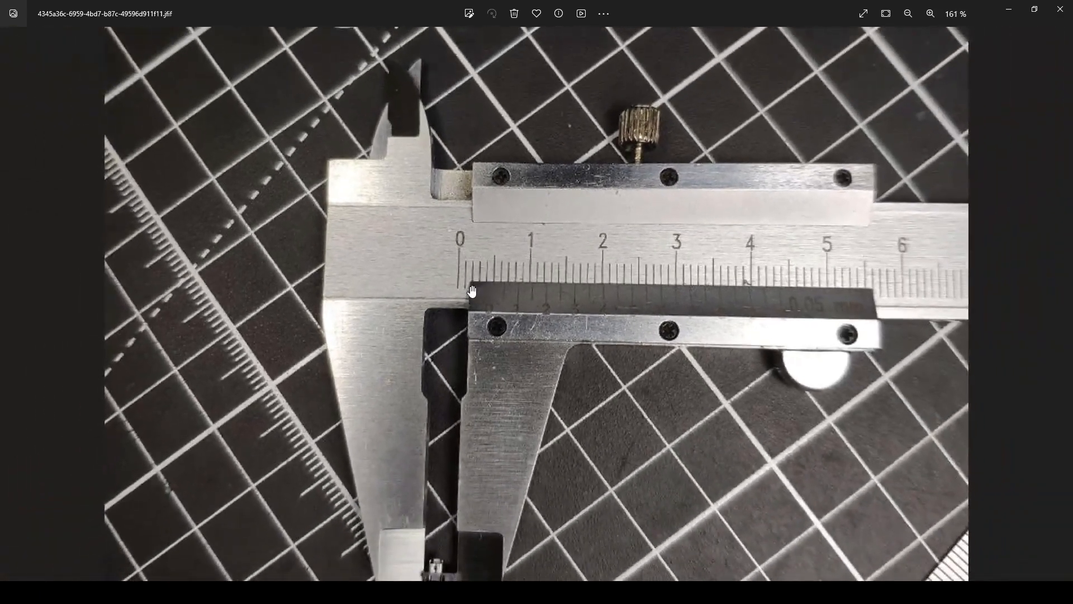
scroll(472, 496, up, 3)
scroll(471, 495, up, 3)
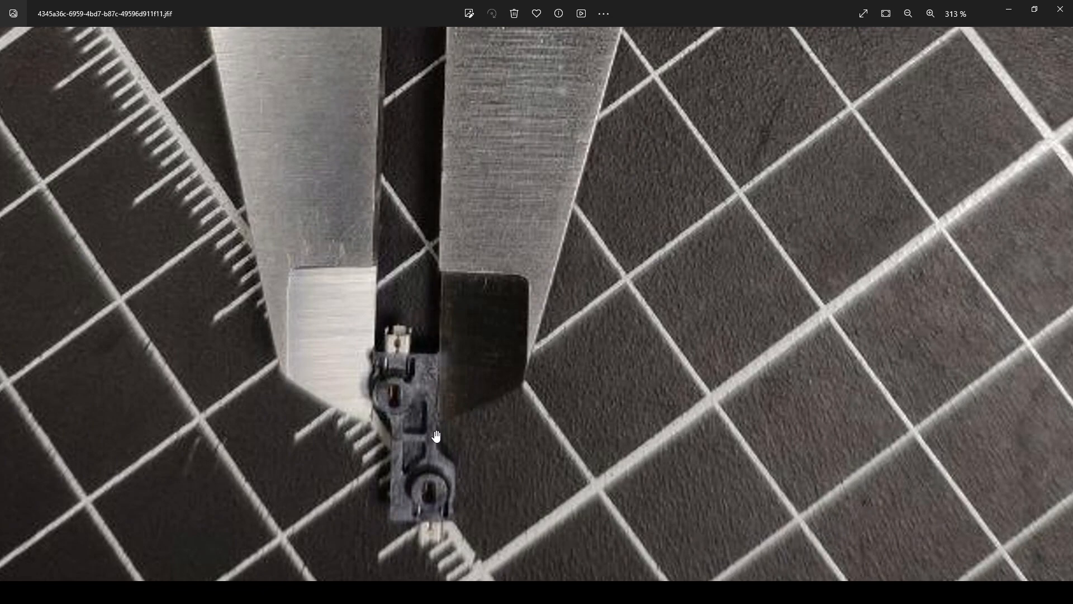
scroll(436, 442, down, 5)
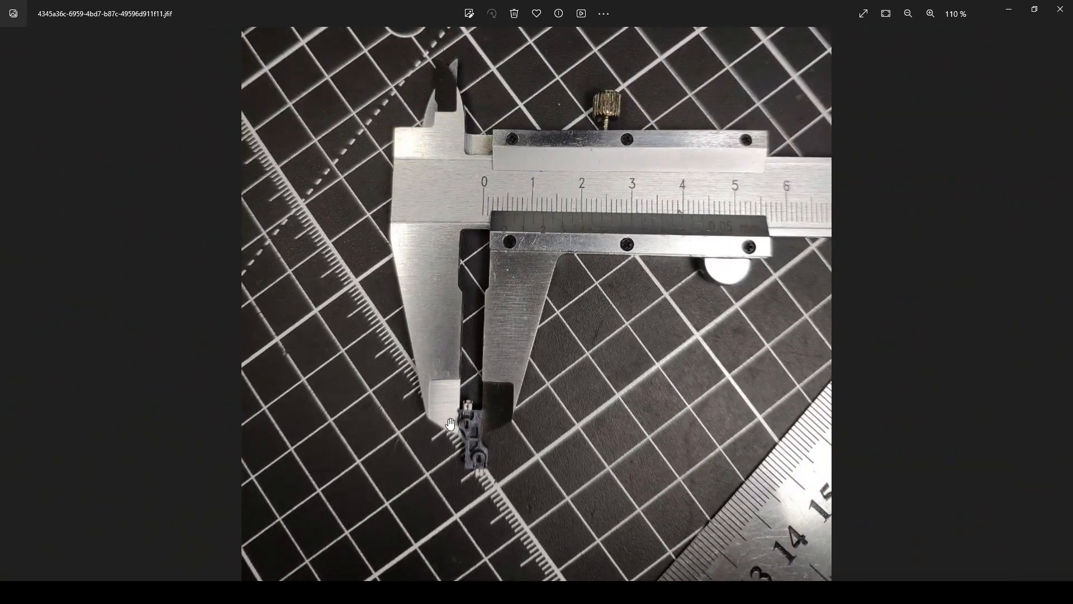
scroll(450, 423, down, 2)
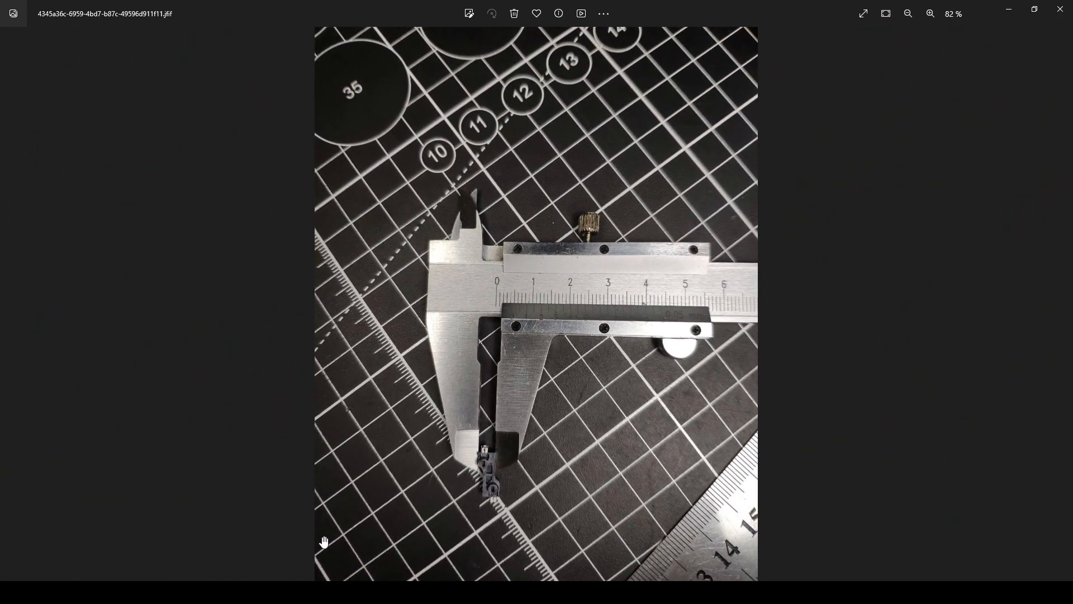
scroll(493, 389, down, 1)
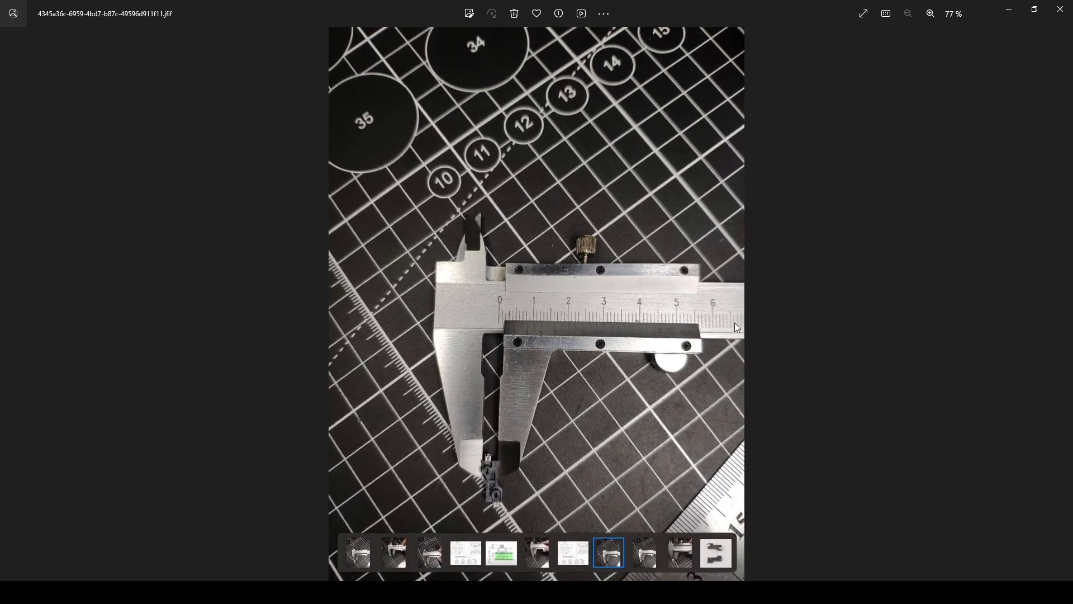
Examine the following caliper photo, with the hot-swap socket held edge-on, to read its thickness
key(Right)
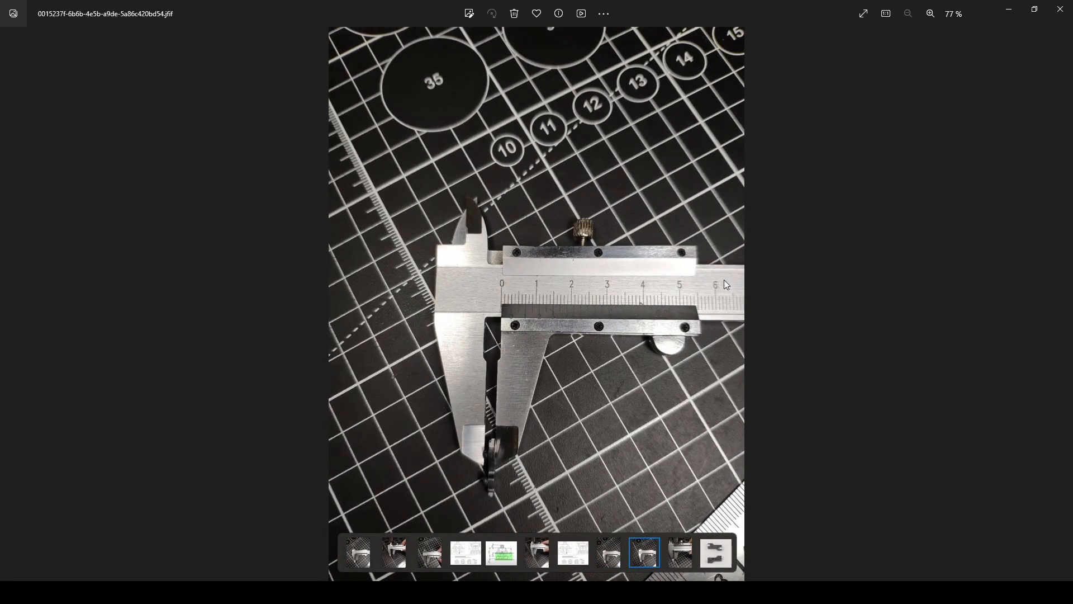
scroll(530, 313, up, 5)
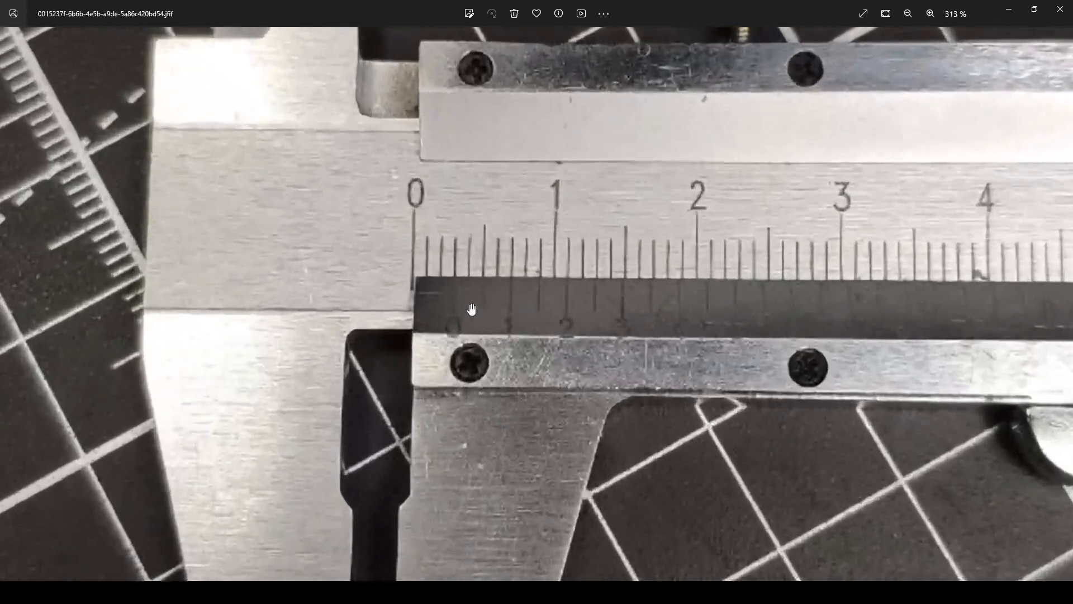
scroll(456, 276, down, 5)
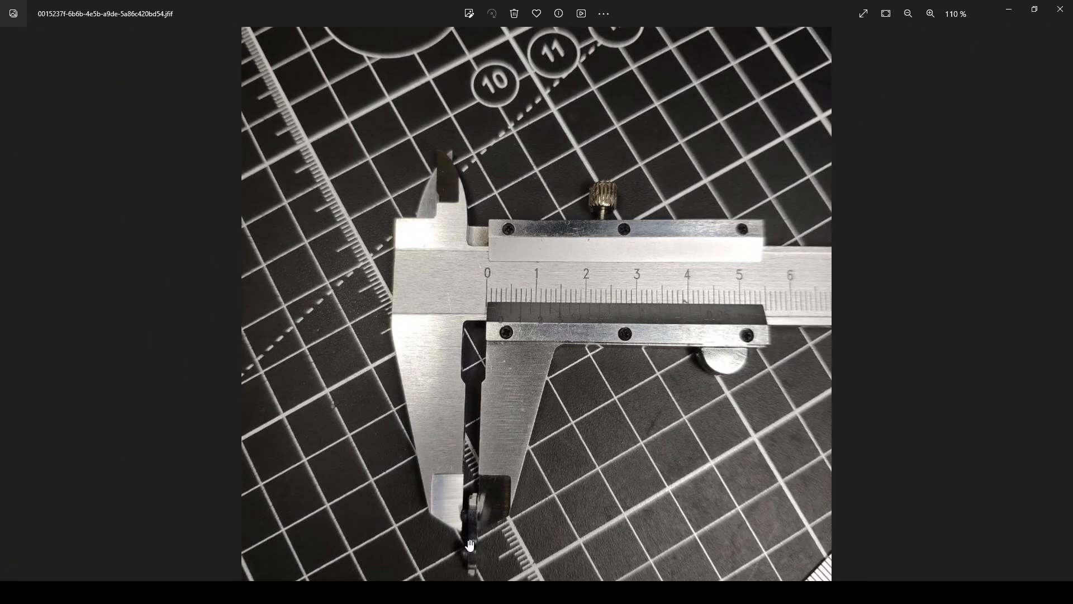
scroll(467, 529, up, 3)
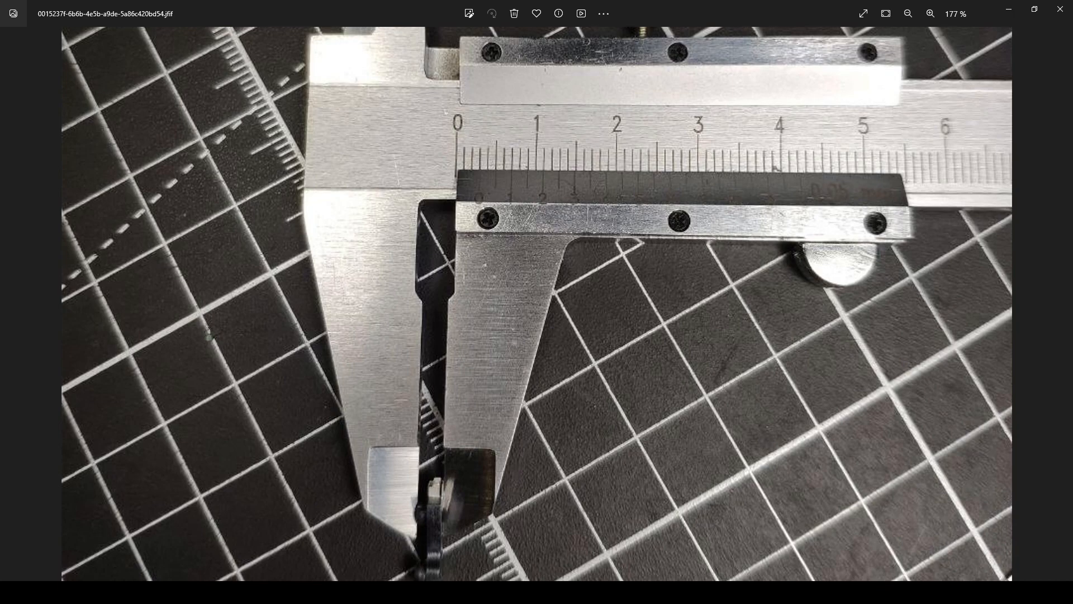
Switch to the HOT SWAP wiki page in Chrome, examine the Kailh socket and PCB hole photos, and return to Fusion 360
mouse_move(95, 593)
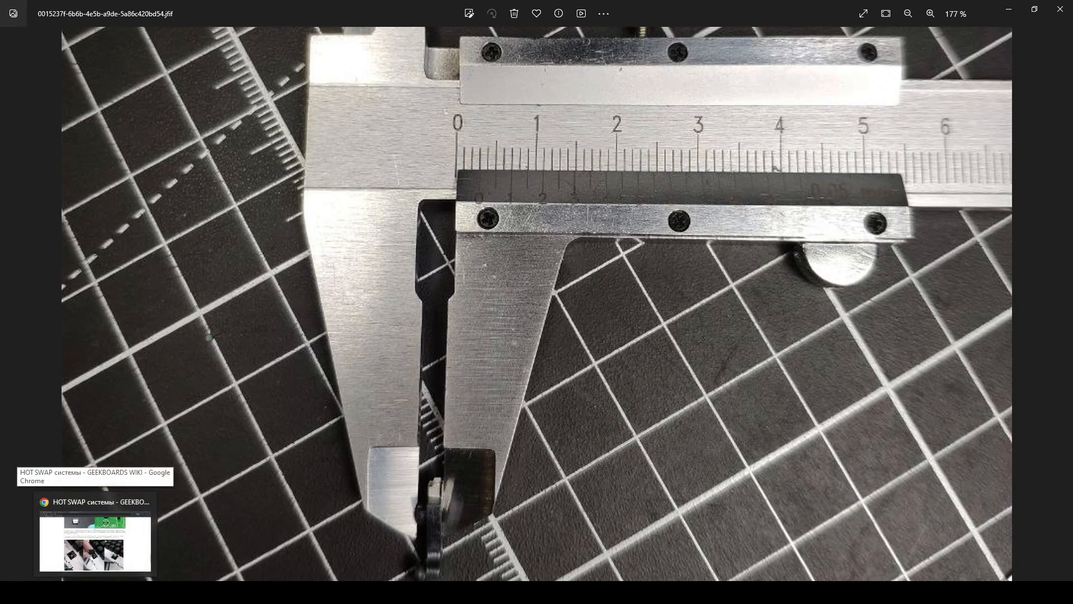
click(95, 539)
scroll(430, 370, up, 7)
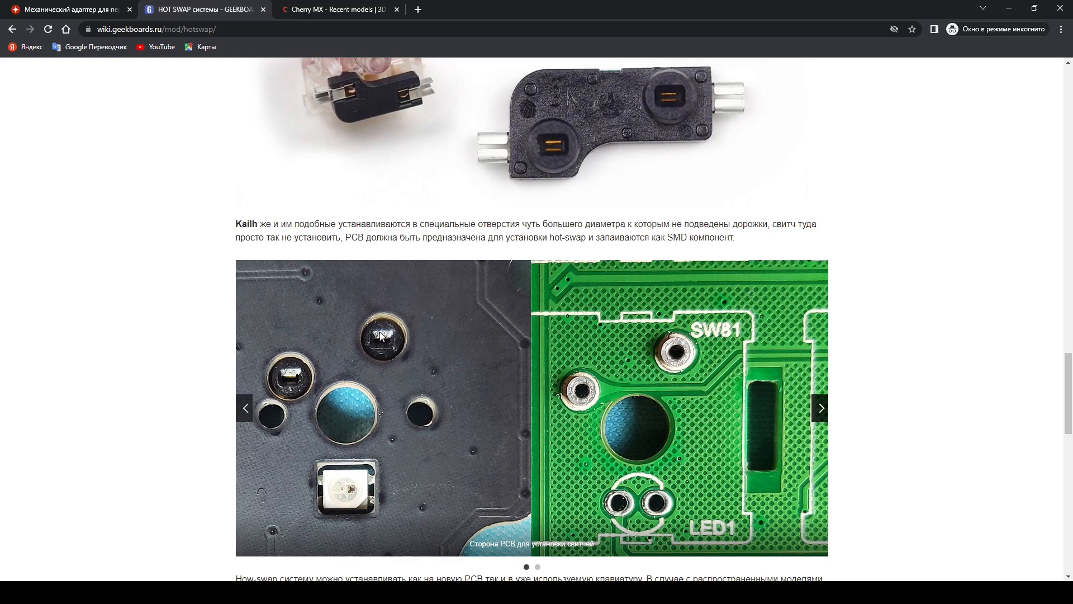
scroll(380, 334, up, 4)
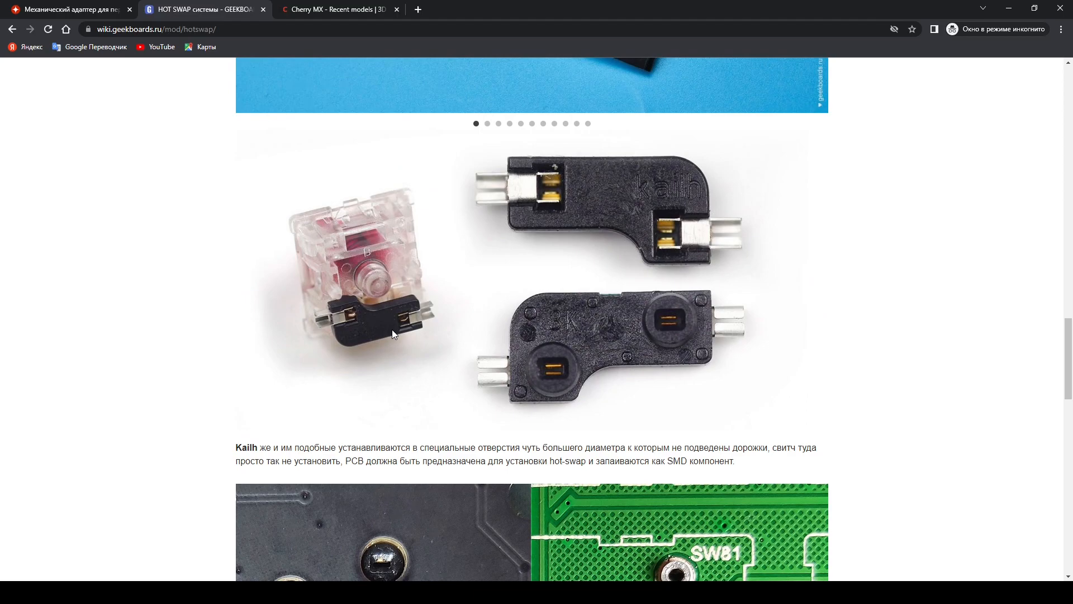
scroll(391, 330, down, 4)
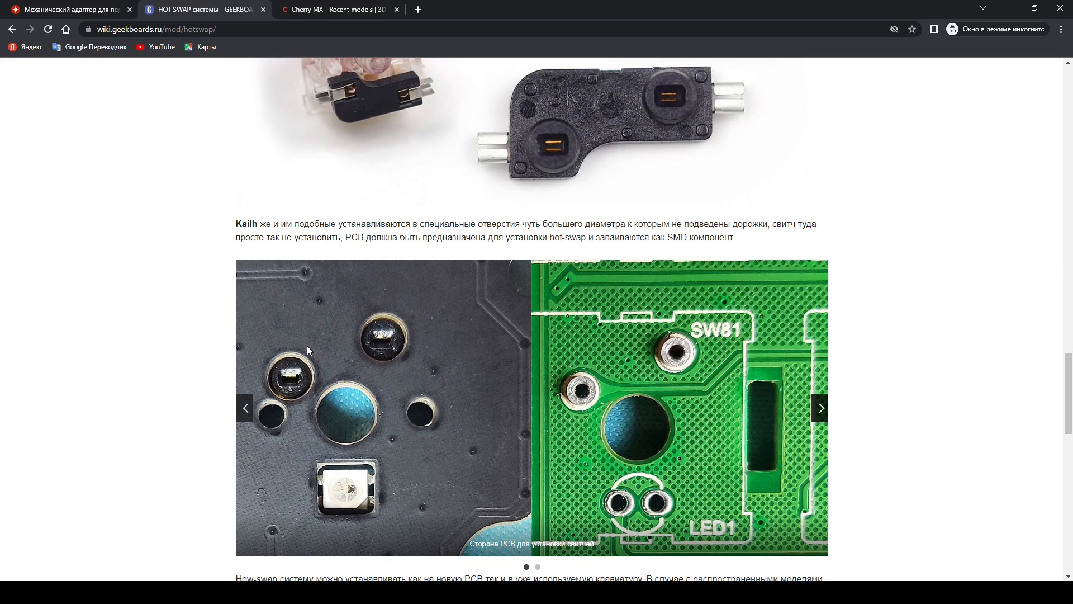
scroll(321, 318, down, 11)
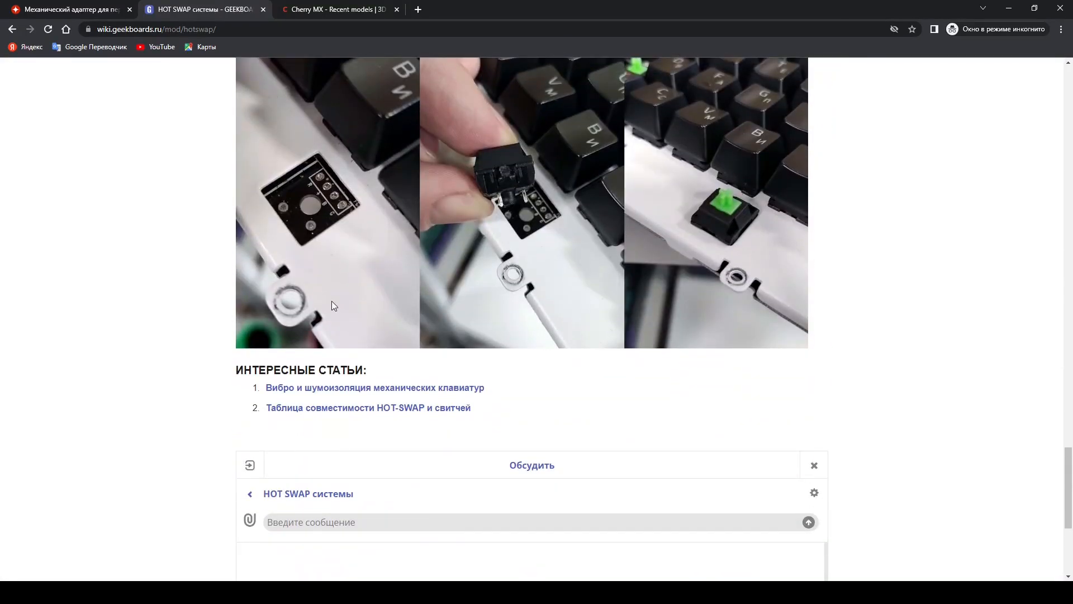
scroll(330, 304, down, 5)
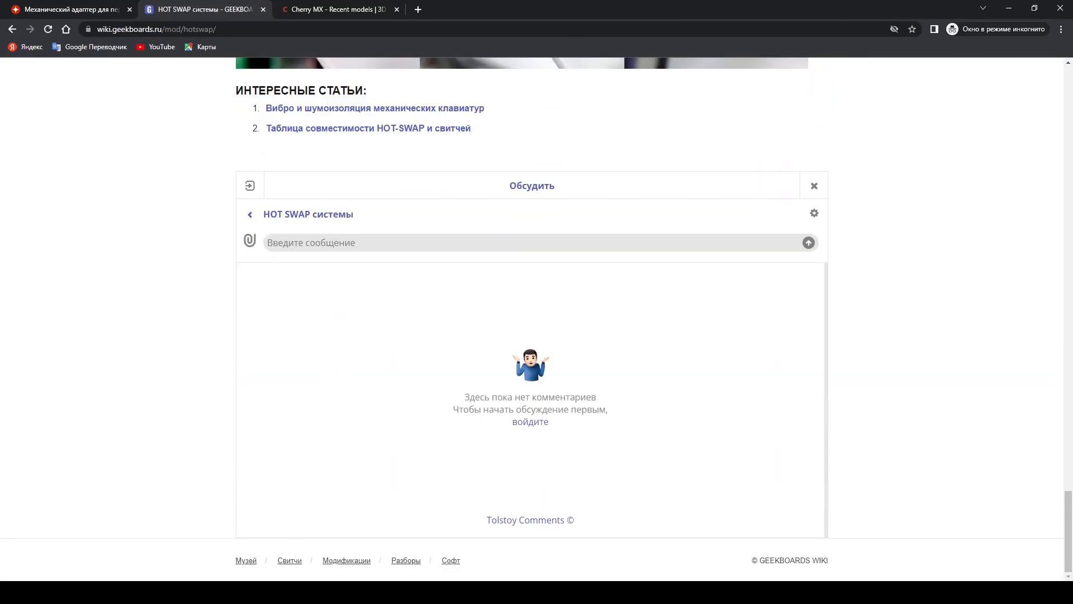
click(232, 593)
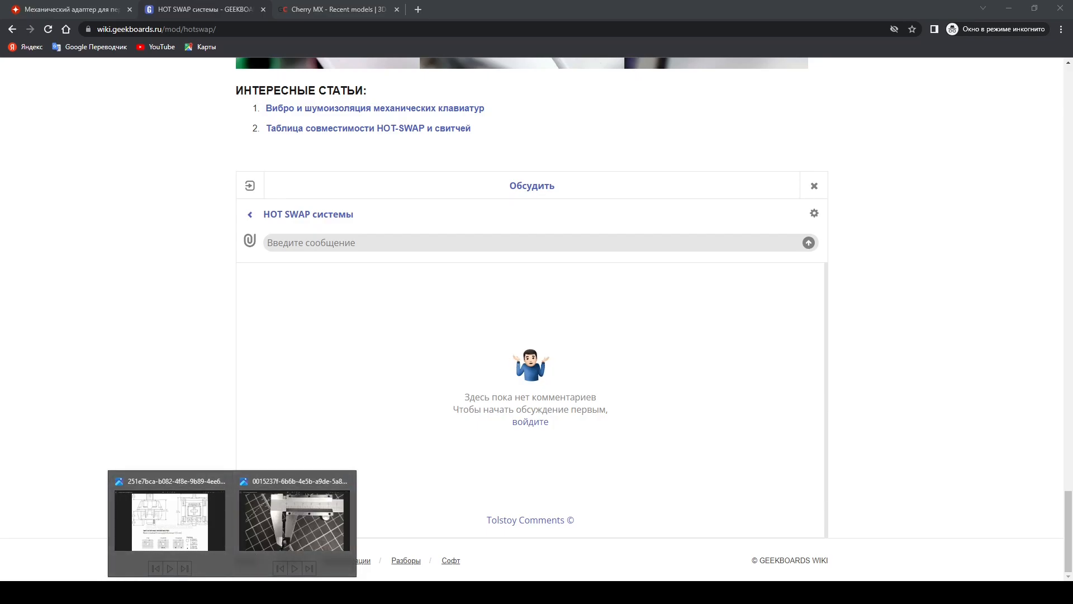
click(201, 593)
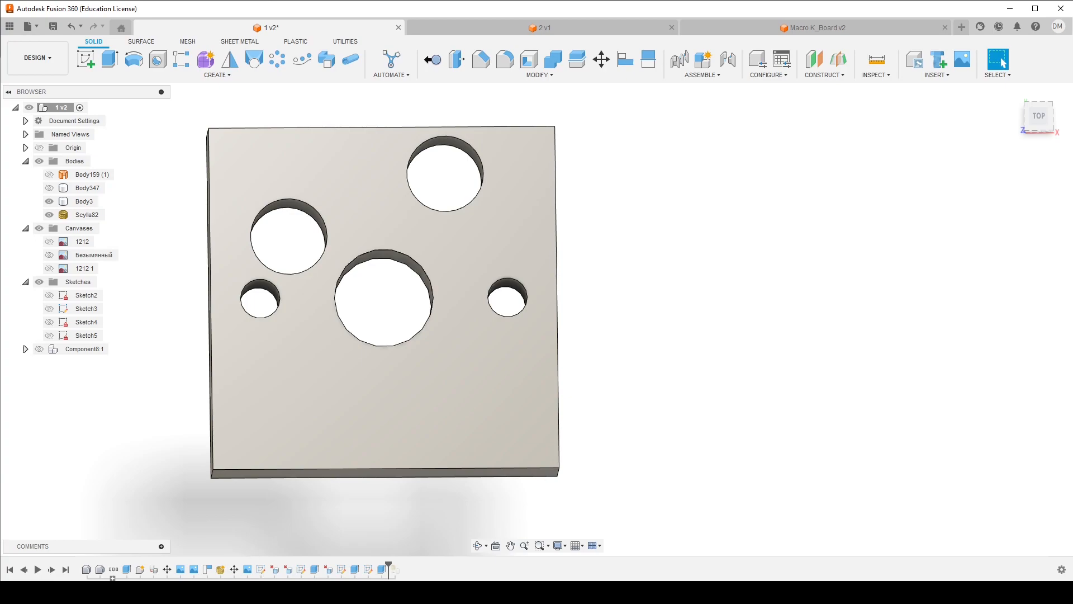
click(343, 178)
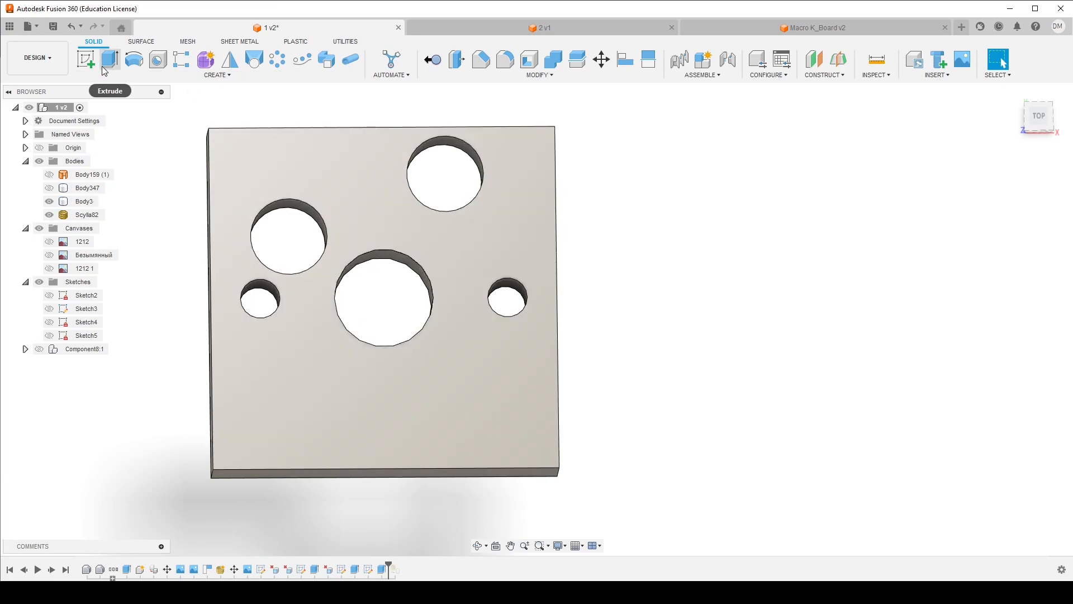
Examine the remaining caliper and hot-swap socket photos in the photo viewer and return to Fusion 360
mouse_move(233, 592)
click(318, 540)
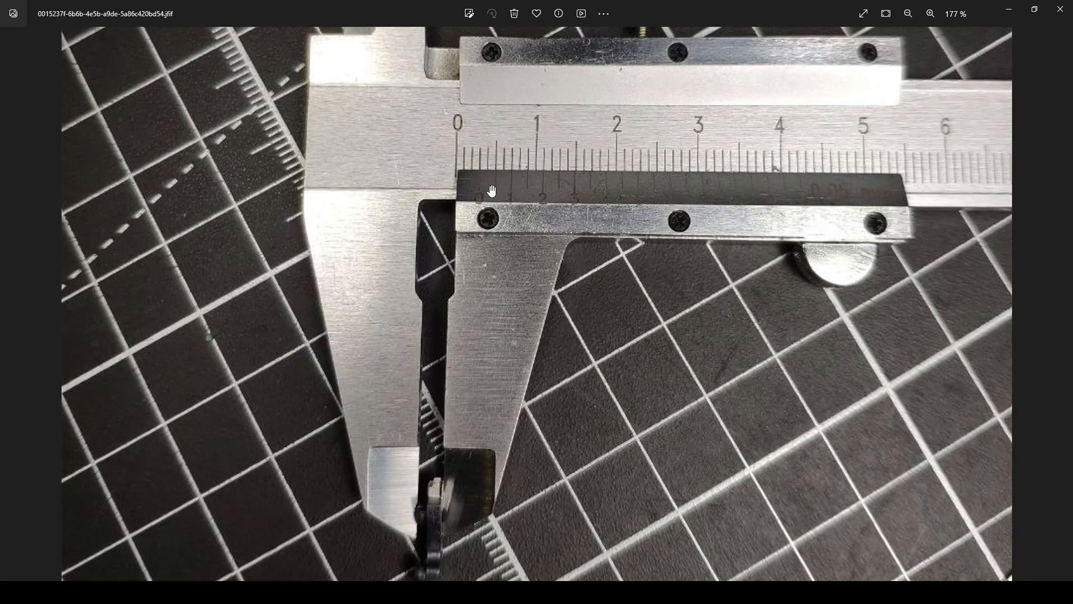
scroll(573, 295, down, 5)
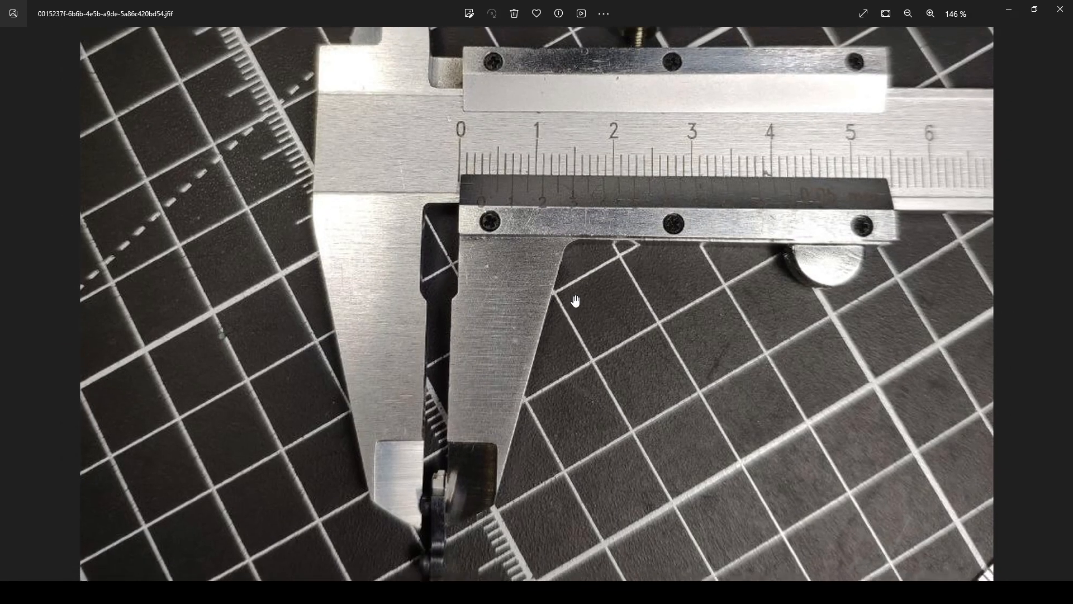
key(Right)
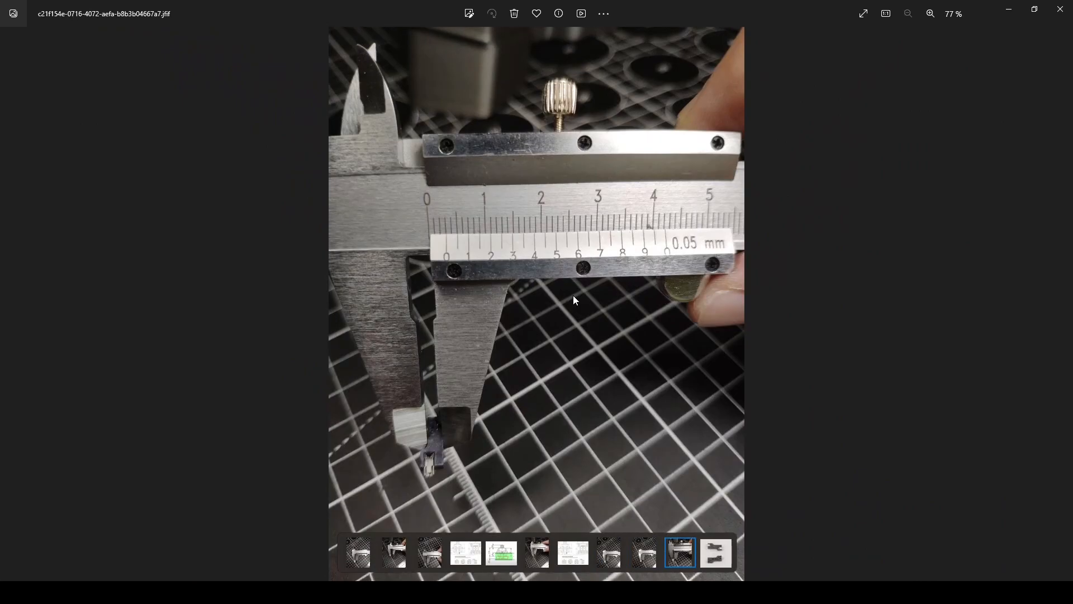
key(Right)
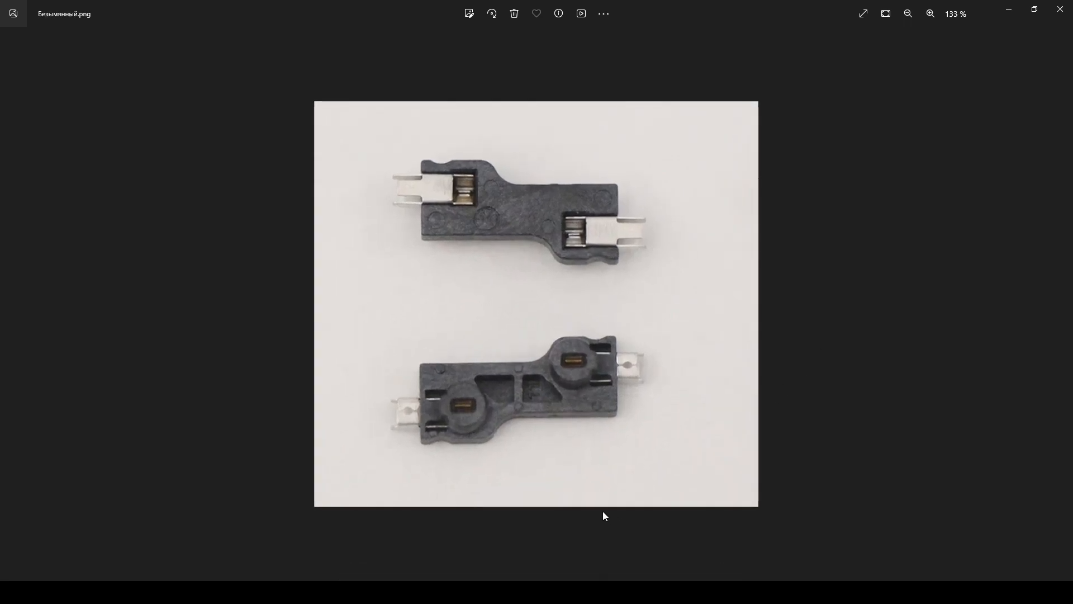
key(Right)
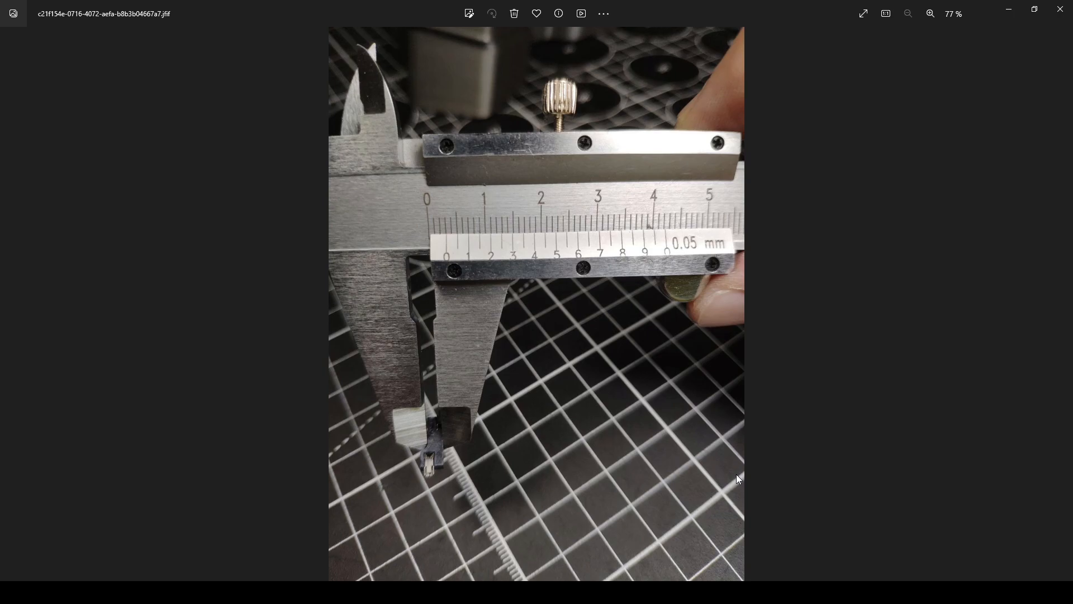
click(1001, 10)
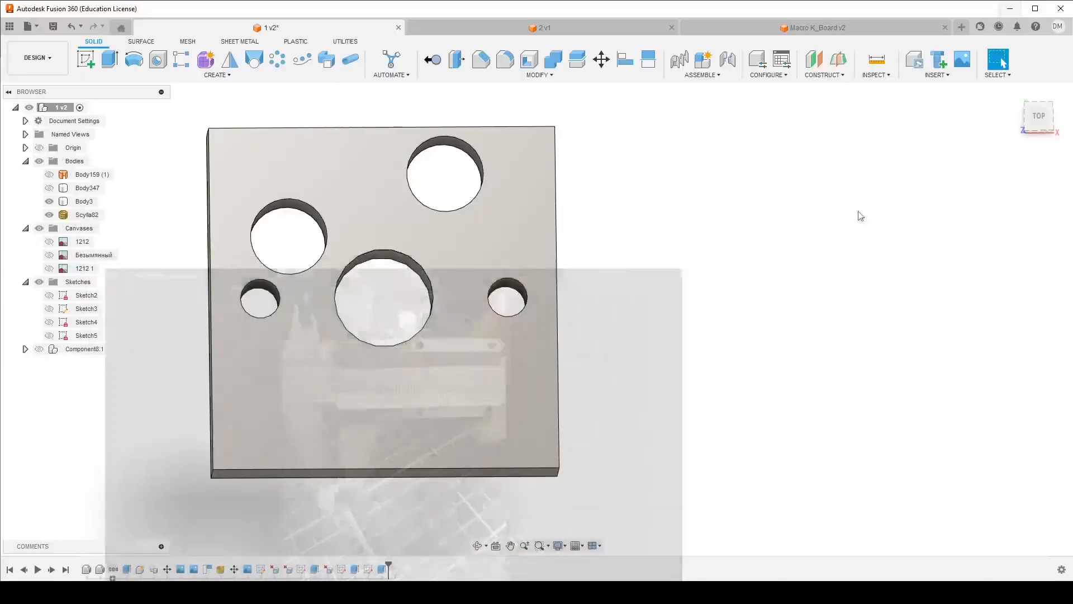
Insert Безымянный.png as a canvas on the switch plate's upper face and look at it from the top
scroll(316, 304, down, 2)
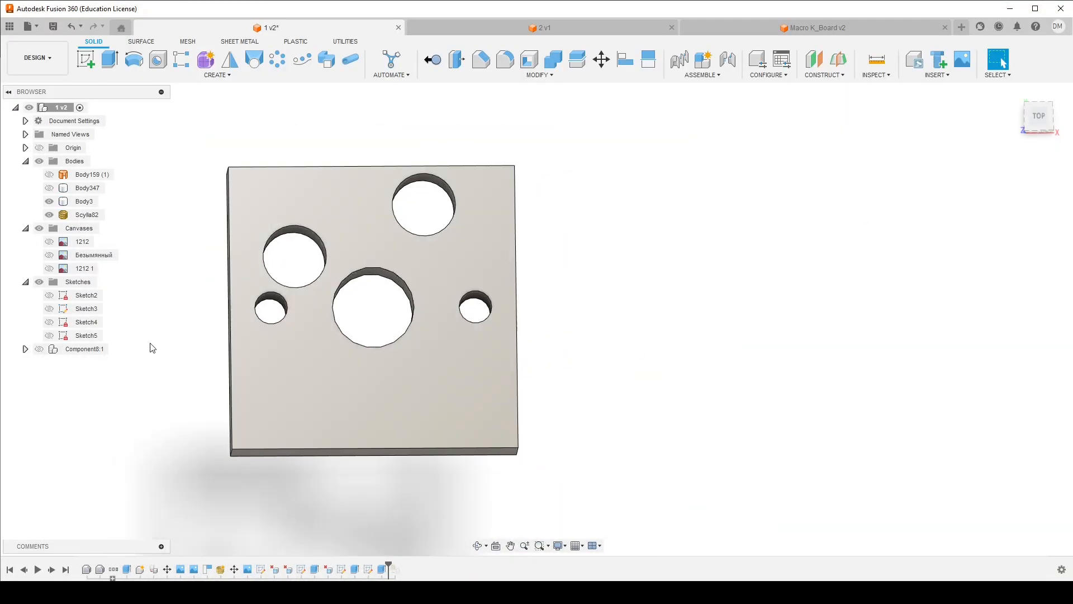
click(892, 75)
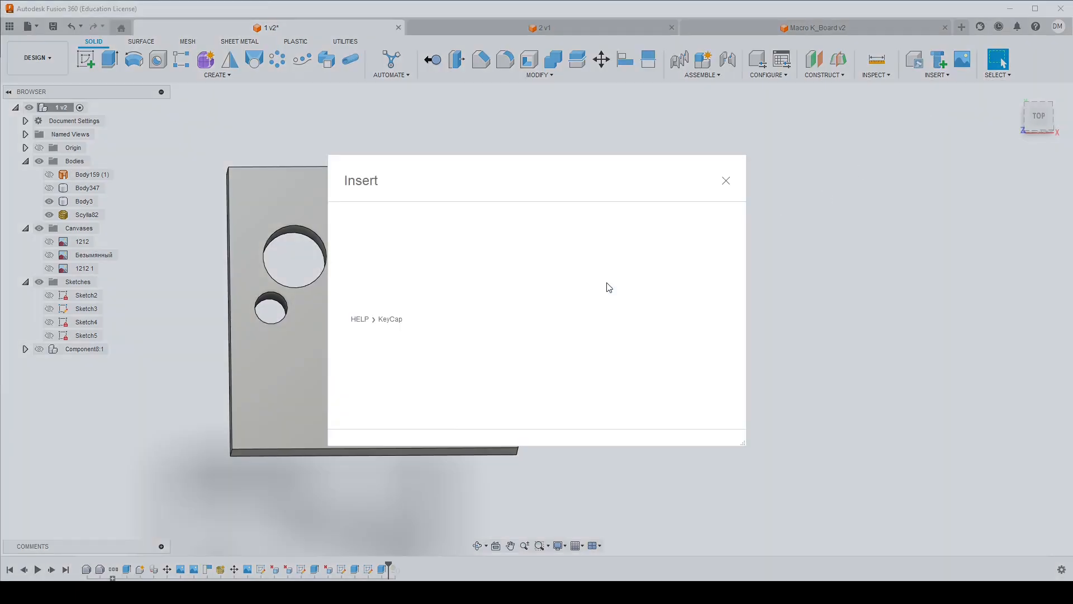
click(441, 412)
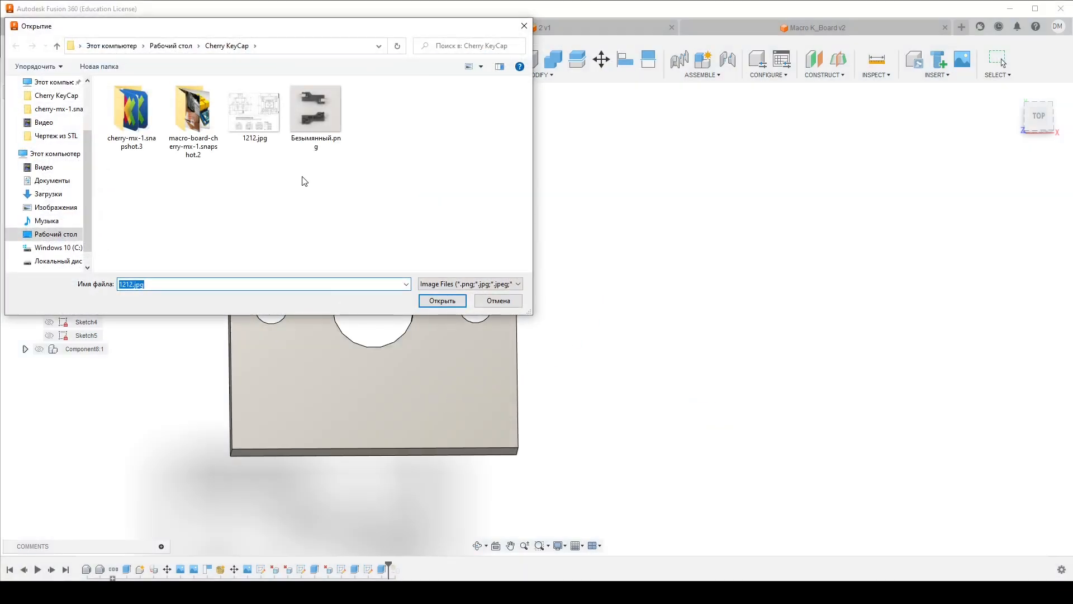
click(316, 112)
click(442, 300)
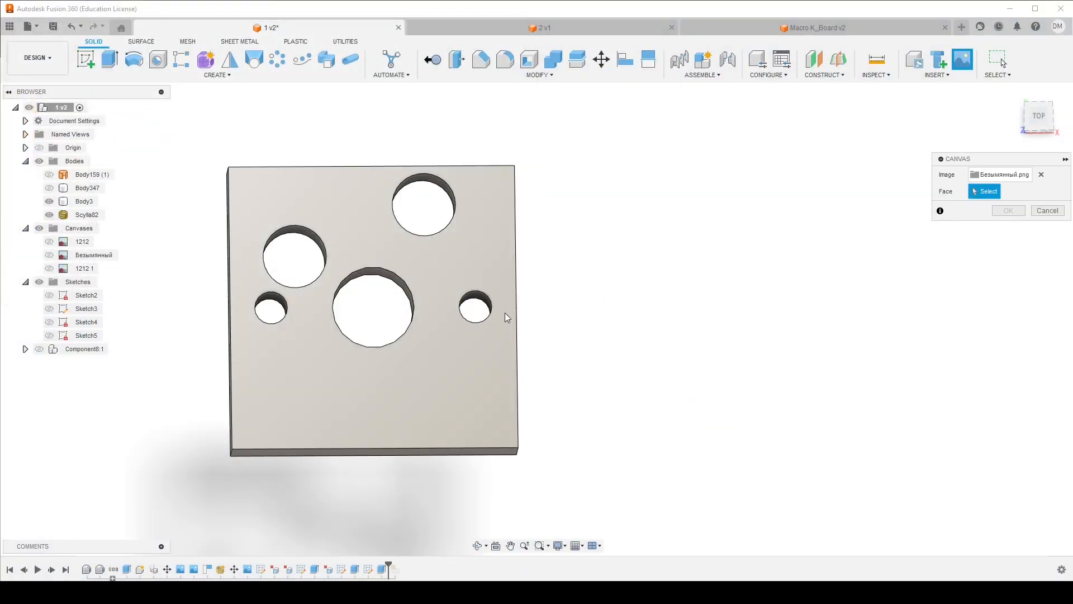
click(386, 261)
drag(398, 280, 441, 330)
click(1042, 129)
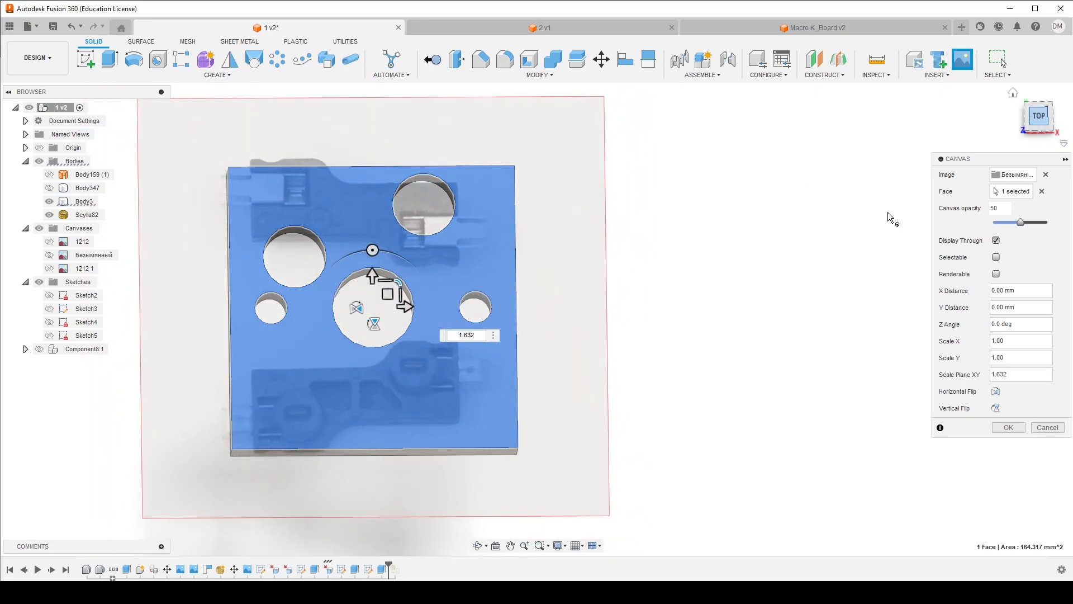
Set the canvas opacity to 93 and plane scale to 1.00, and shift it about 0.378 mm in X and 8.294 mm in Y, aligning the lower socket's bosses with the pin holes
click(1032, 224)
drag(1032, 223, 1046, 227)
scroll(514, 376, down, 3)
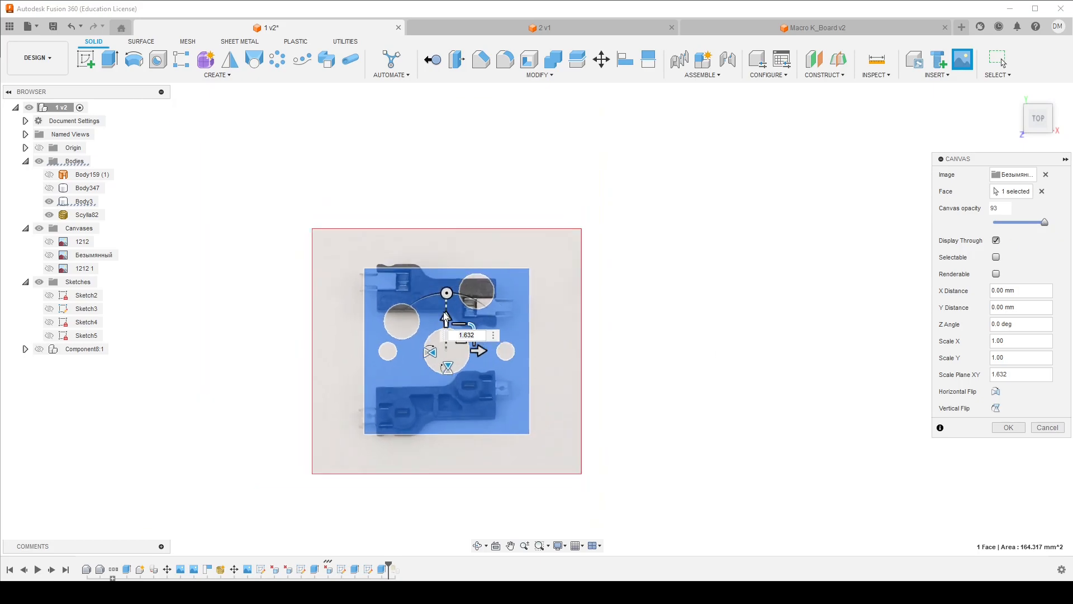
scroll(468, 358, up, 5)
drag(478, 358, 473, 188)
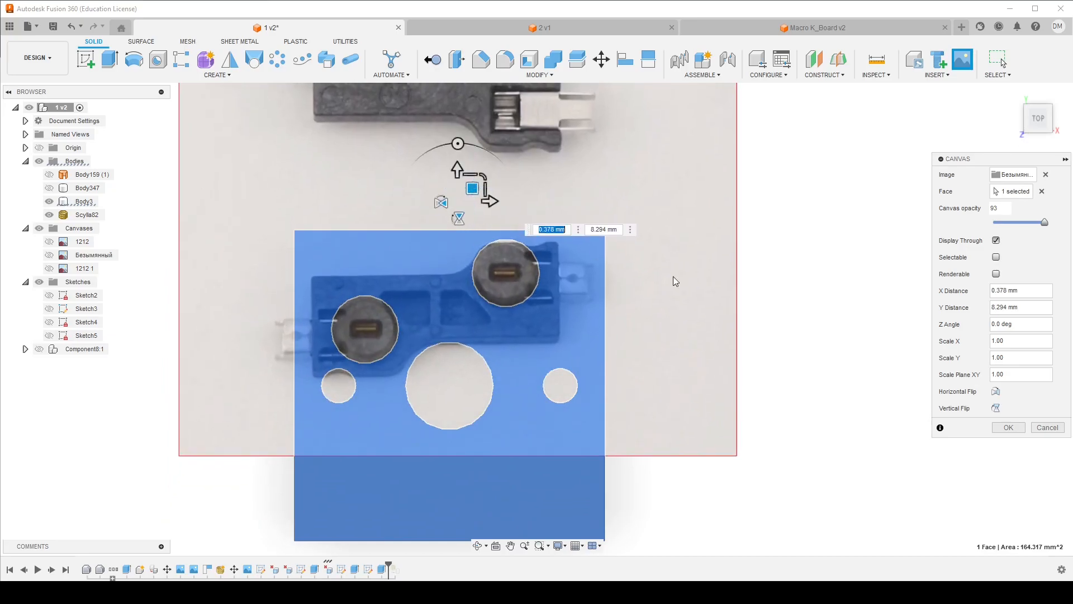
click(1016, 426)
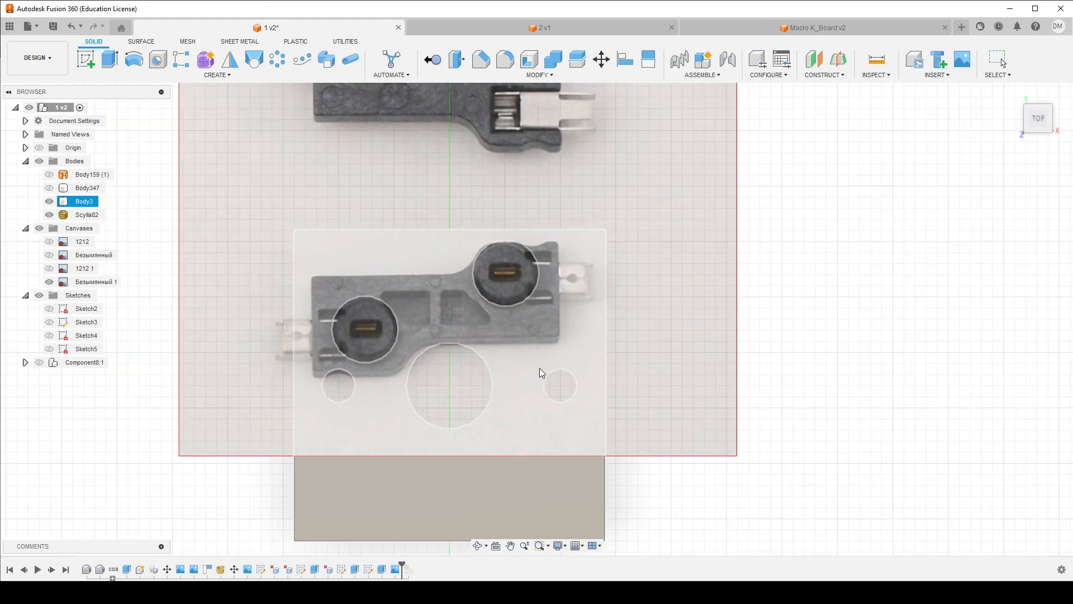
Start a sketch on the plate's upper face and project the face's outline and all five holes into it
click(566, 510)
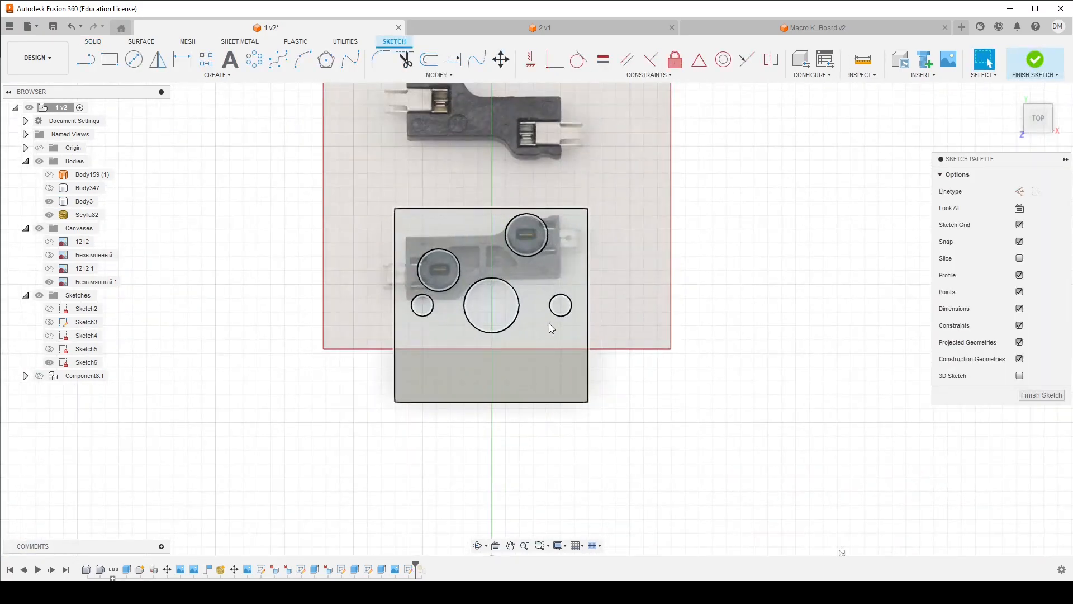
key(p)
click(541, 371)
click(864, 228)
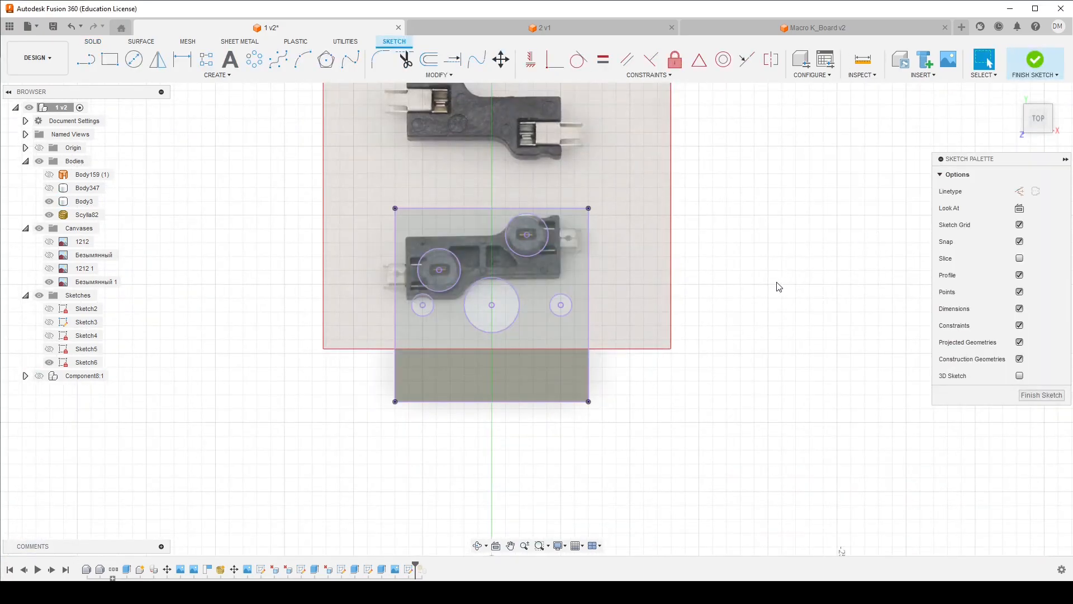
scroll(546, 220, up, 5)
scroll(600, 306, down, 3)
scroll(476, 287, up, 3)
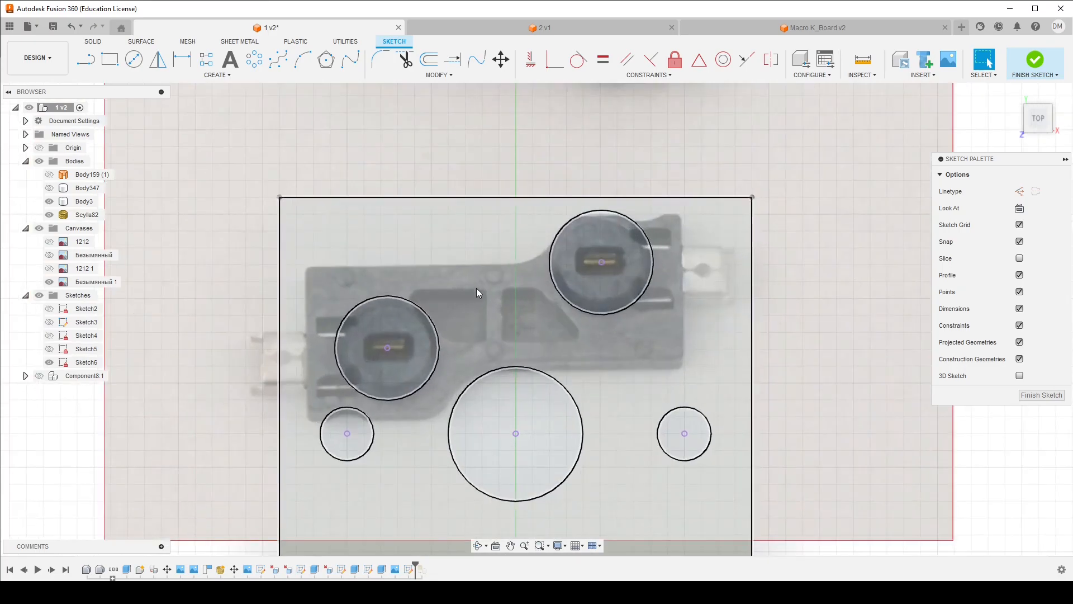
Draw a rectangle between the centres of the two switch-pin holes and a horizontal midline joining its side midpoints
key(r)
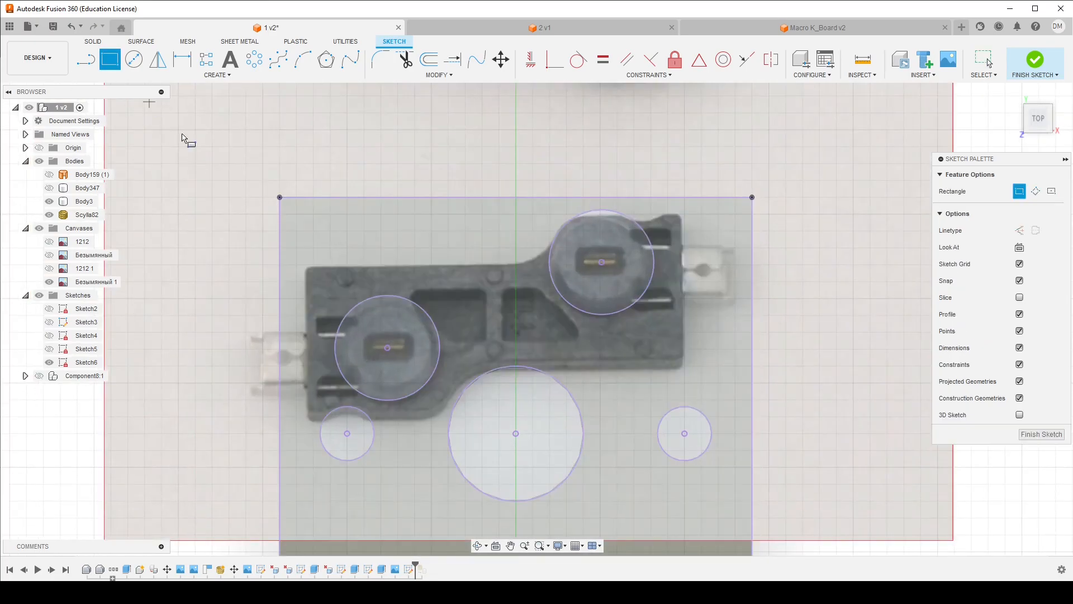
click(387, 347)
click(601, 262)
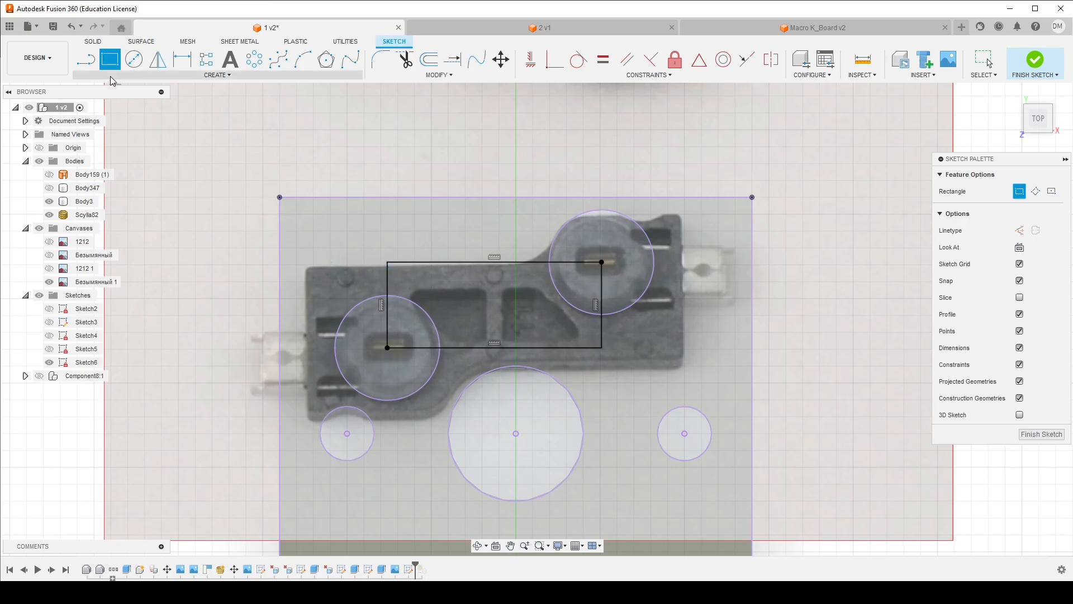
click(89, 63)
click(602, 305)
click(387, 304)
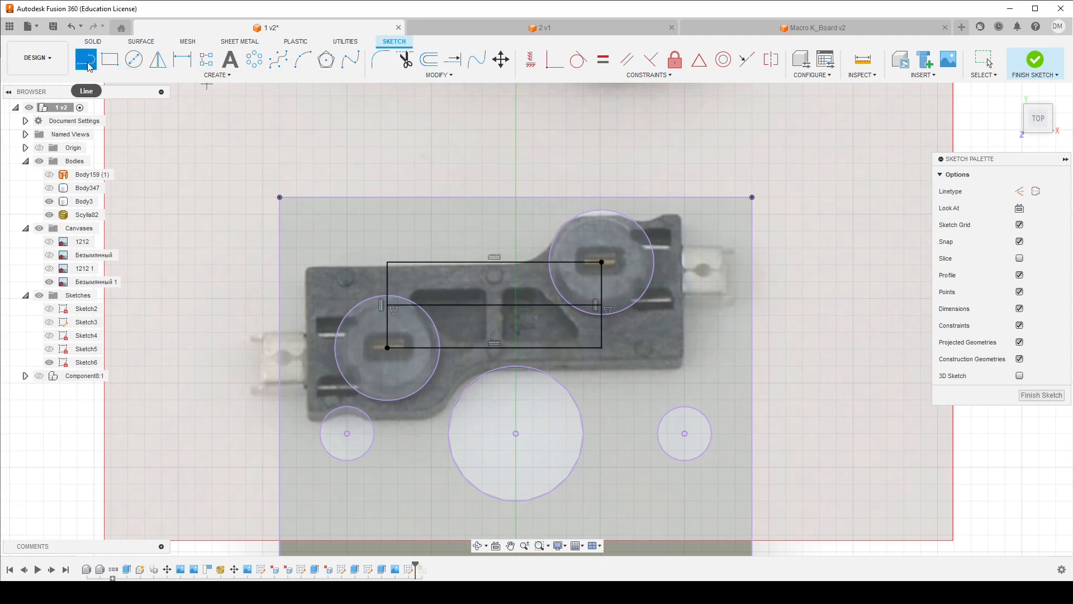
Draw a wide rectangle extending past both ends of the socket body and dimension its upper edge 1.5 mm from the midline
click(114, 59)
click(229, 231)
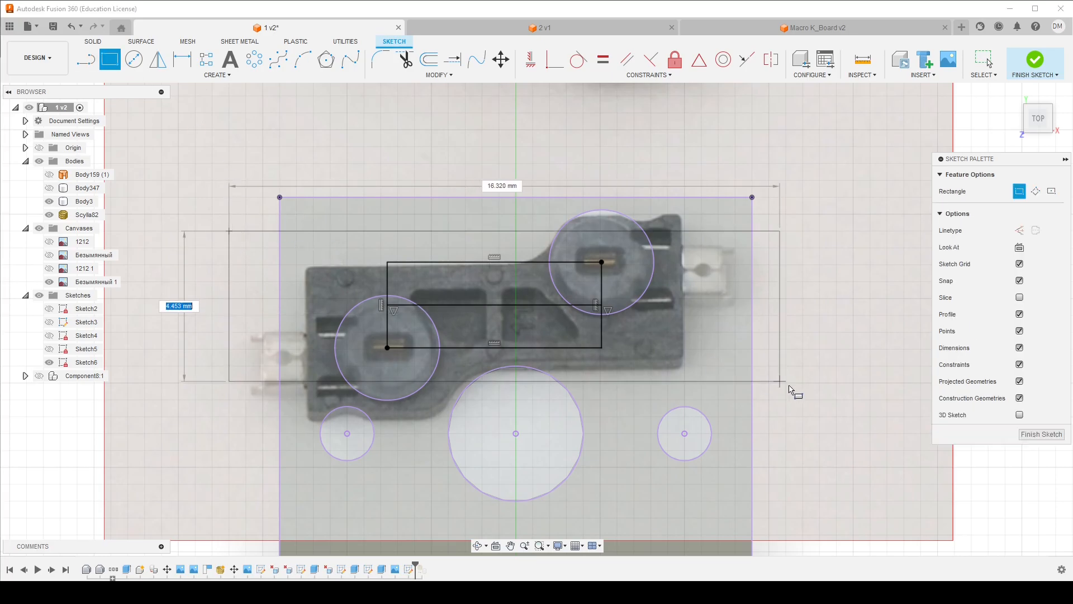
key(d)
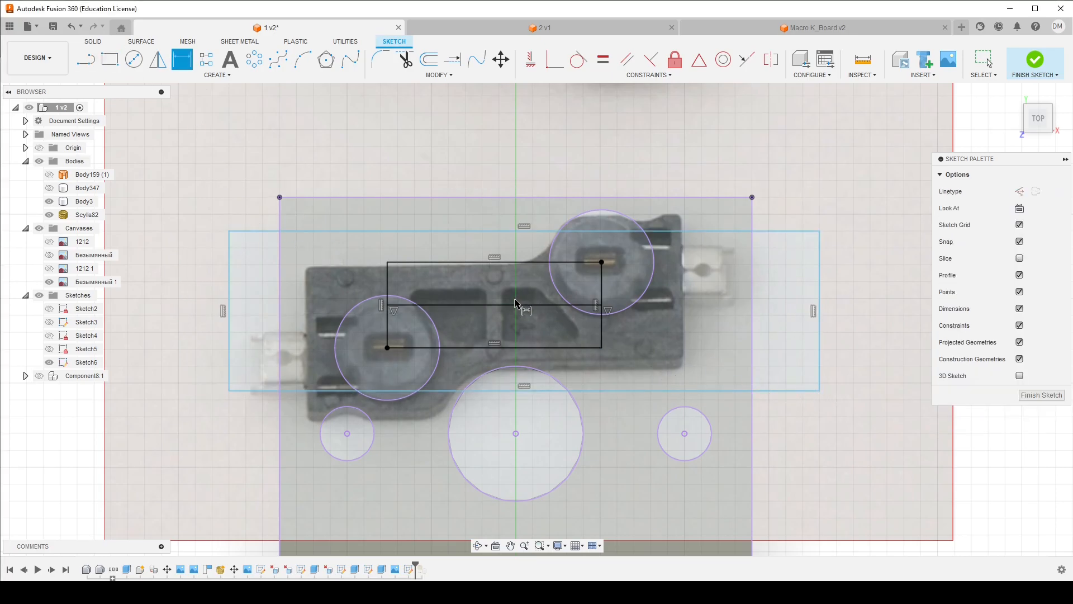
click(531, 231)
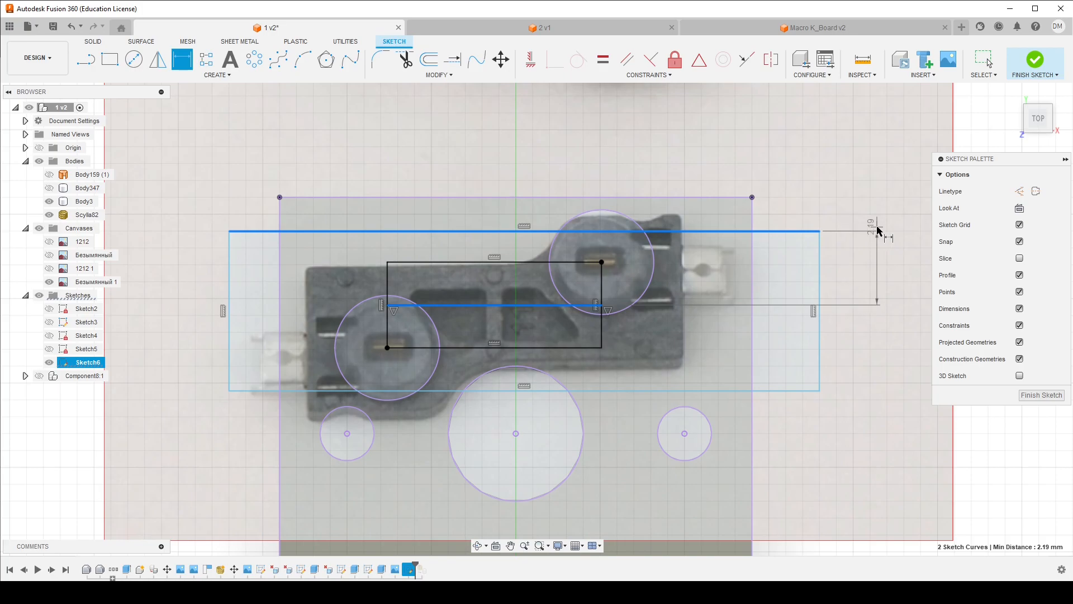
click(882, 255)
text(1.5)
key(Return)
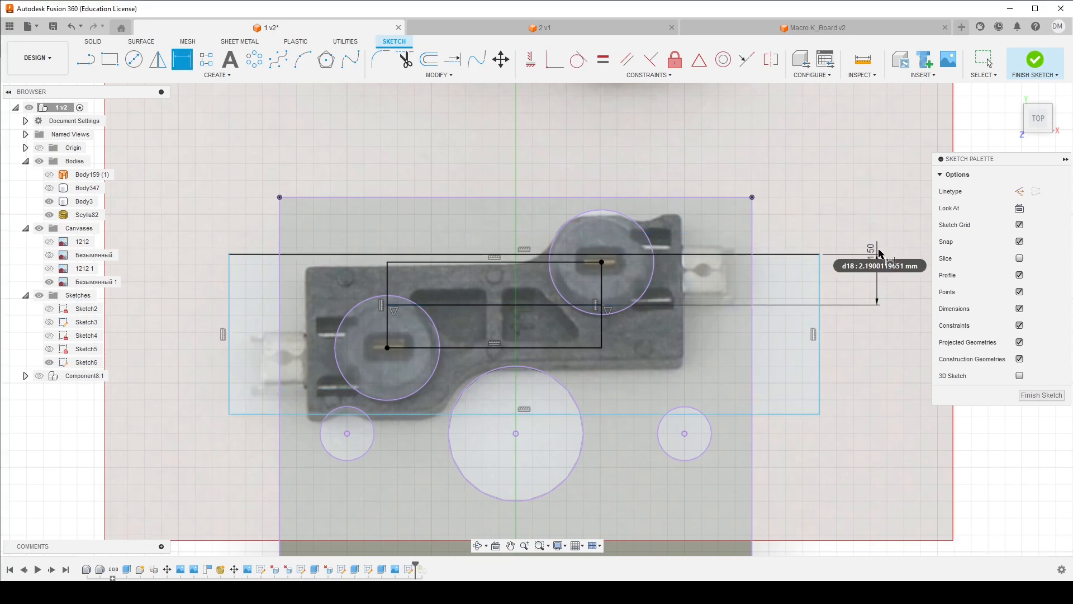
Dimension the wide rectangle's lower edge 1.5 mm from the small rectangle's lower edge
click(584, 348)
click(623, 414)
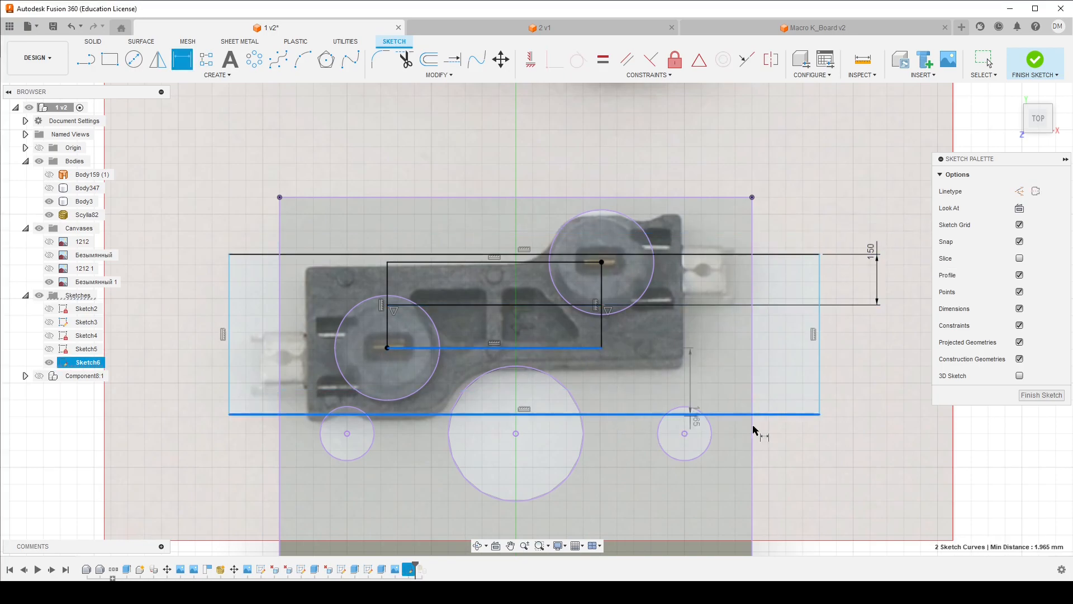
click(878, 474)
text(1.5)
key(Return)
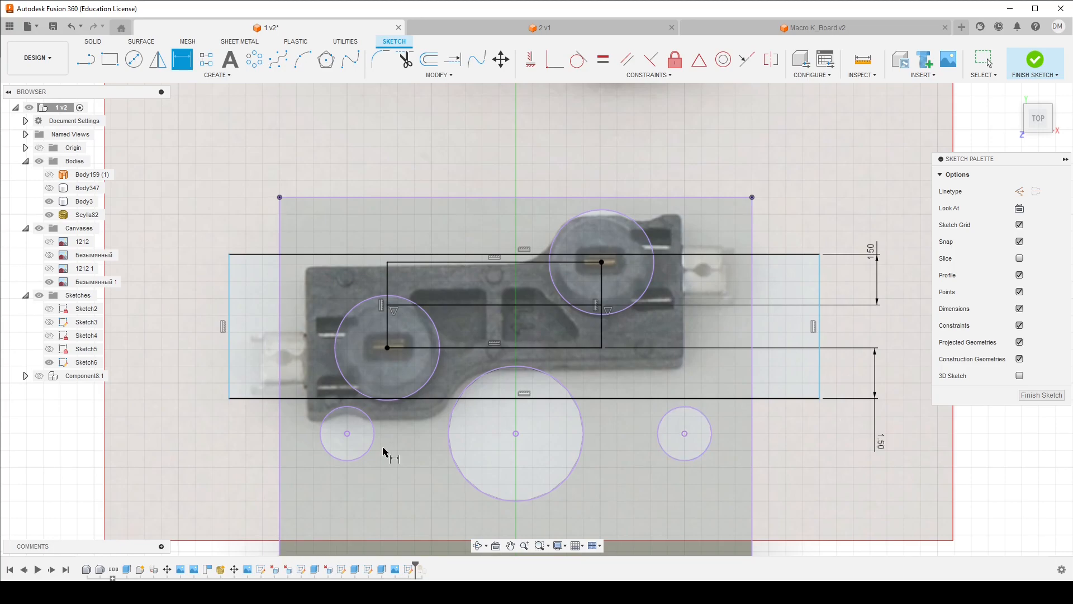
Examine how the wide rectangle fits the socket body's outline on the aligned canvas
scroll(483, 425, down, 5)
scroll(509, 132, up, 5)
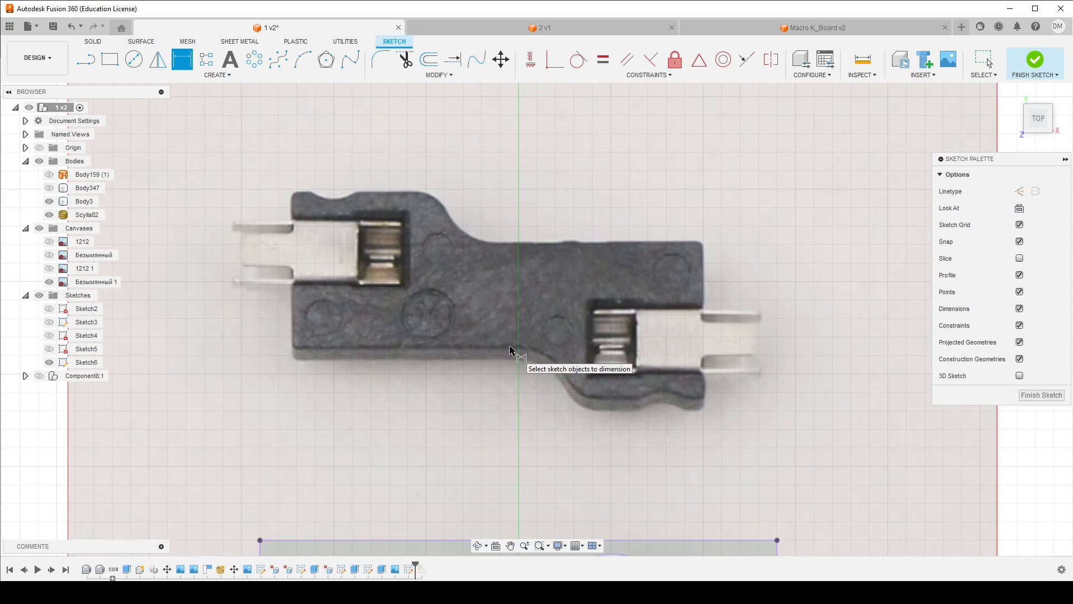
scroll(505, 229, down, 5)
scroll(503, 396, up, 7)
scroll(459, 308, down, 2)
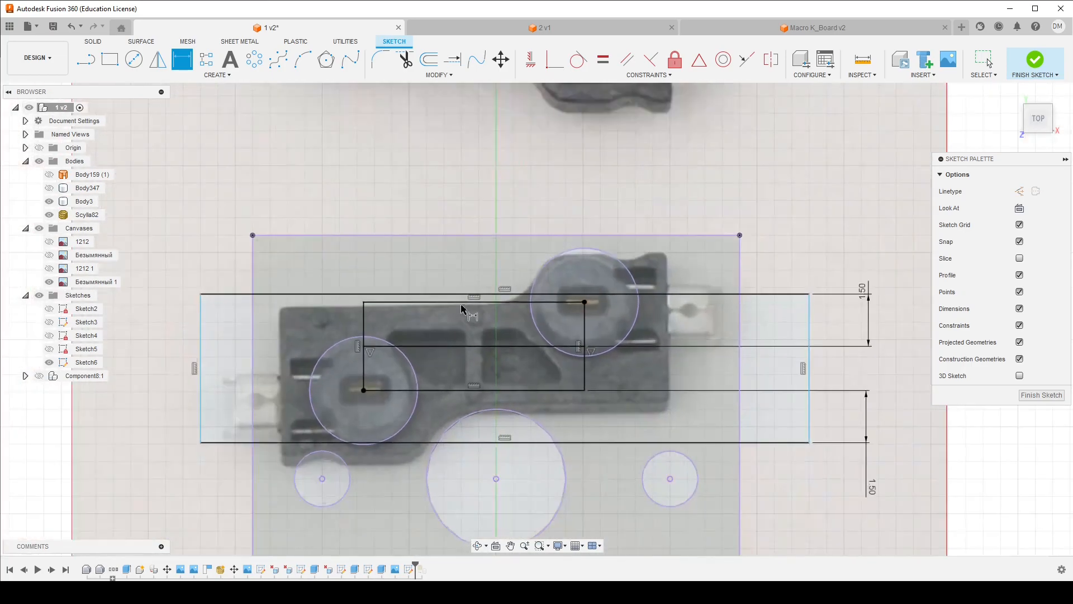
scroll(454, 456, up, 3)
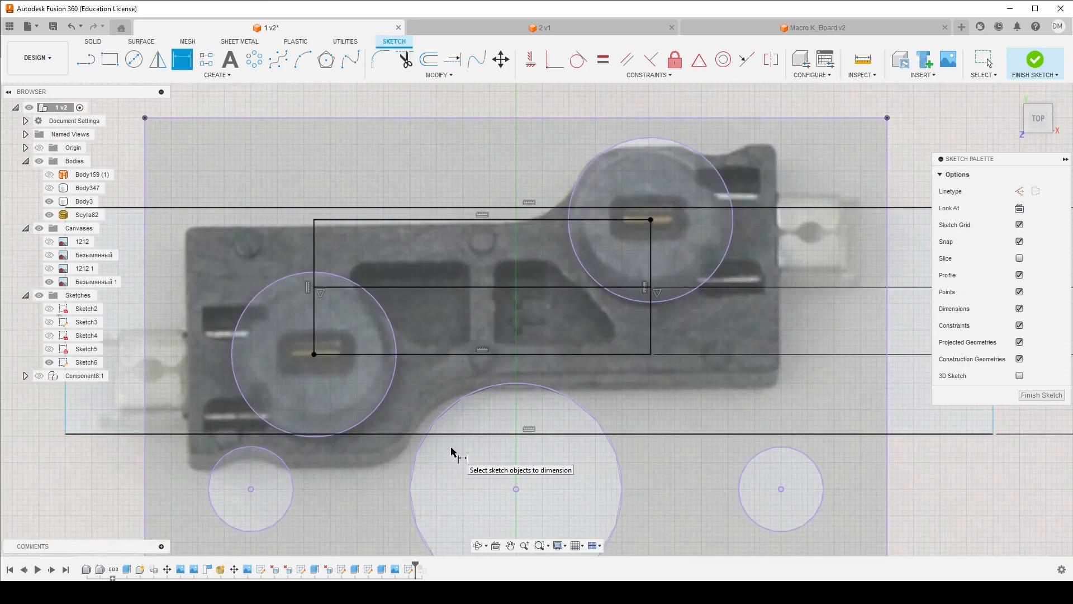
scroll(452, 452, down, 5)
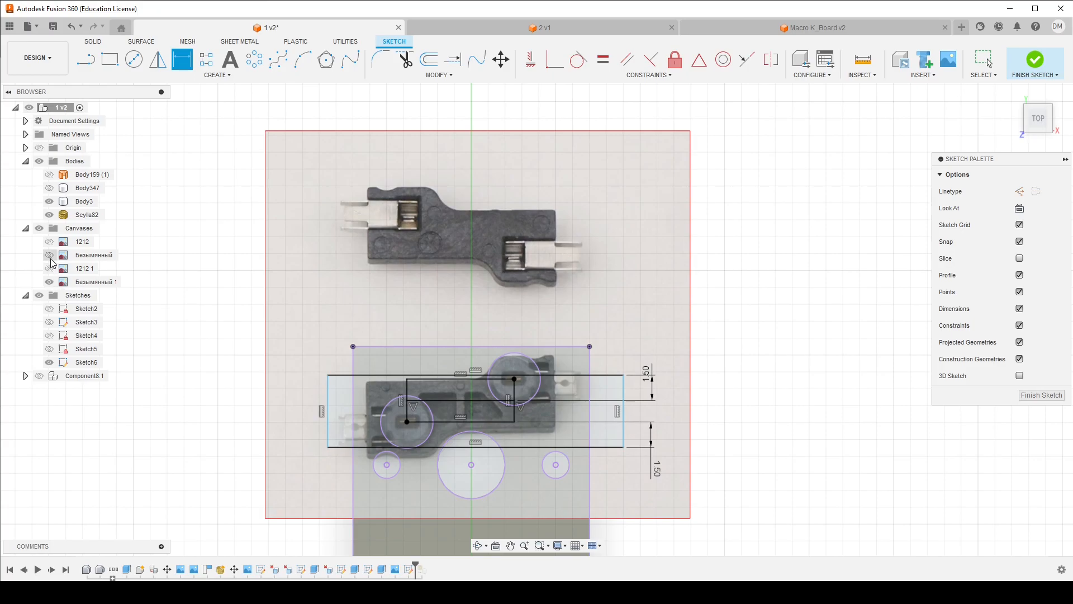
Show the earlier Безымянный canvas and compare its unobstructed socket photo with the rectangles over the aligned socket
scroll(282, 258, down, 5)
scroll(454, 494, up, 6)
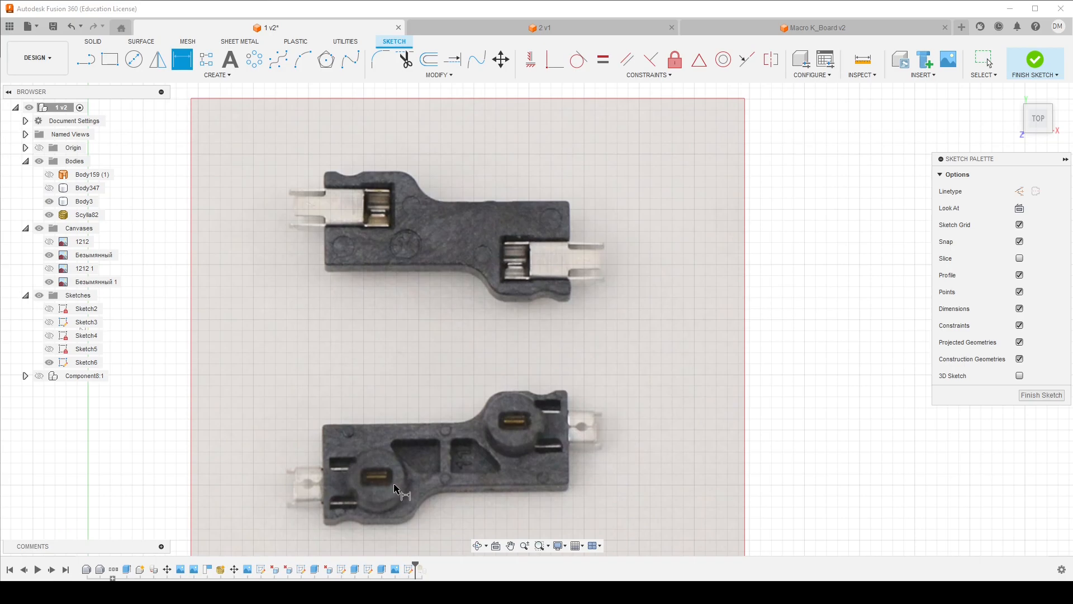
scroll(468, 494, down, 5)
scroll(369, 204, up, 8)
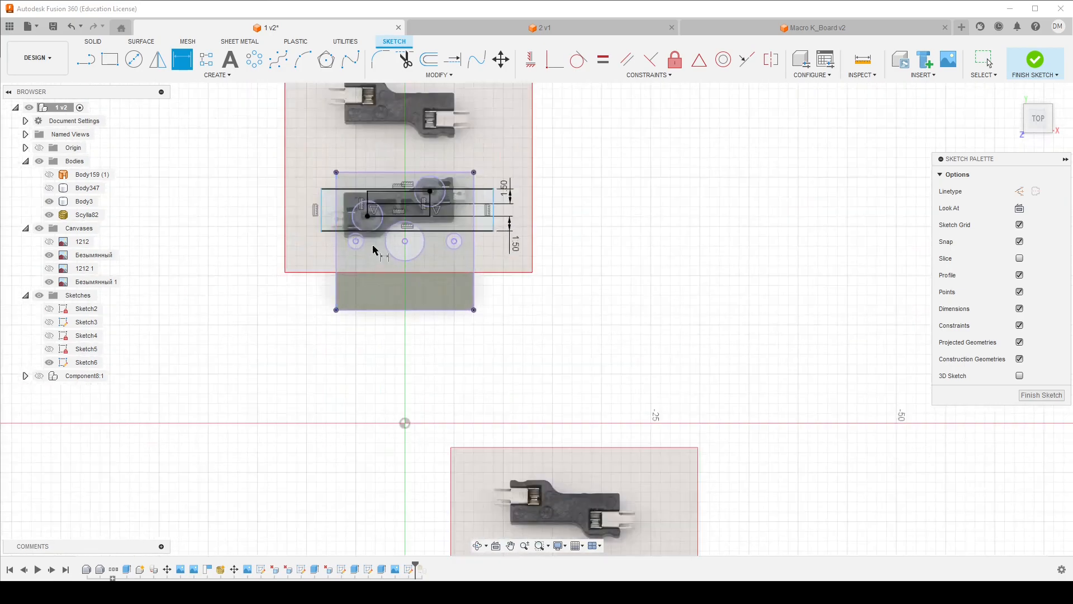
scroll(369, 204, down, 6)
scroll(510, 505, up, 4)
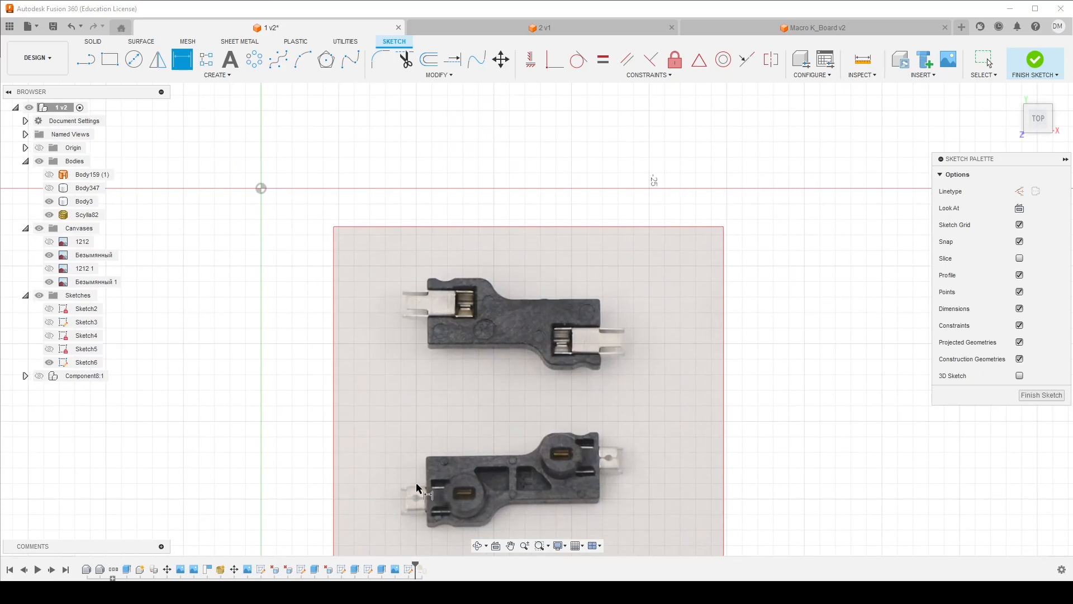
scroll(417, 488, down, 1)
scroll(417, 488, down, 2)
scroll(325, 202, up, 6)
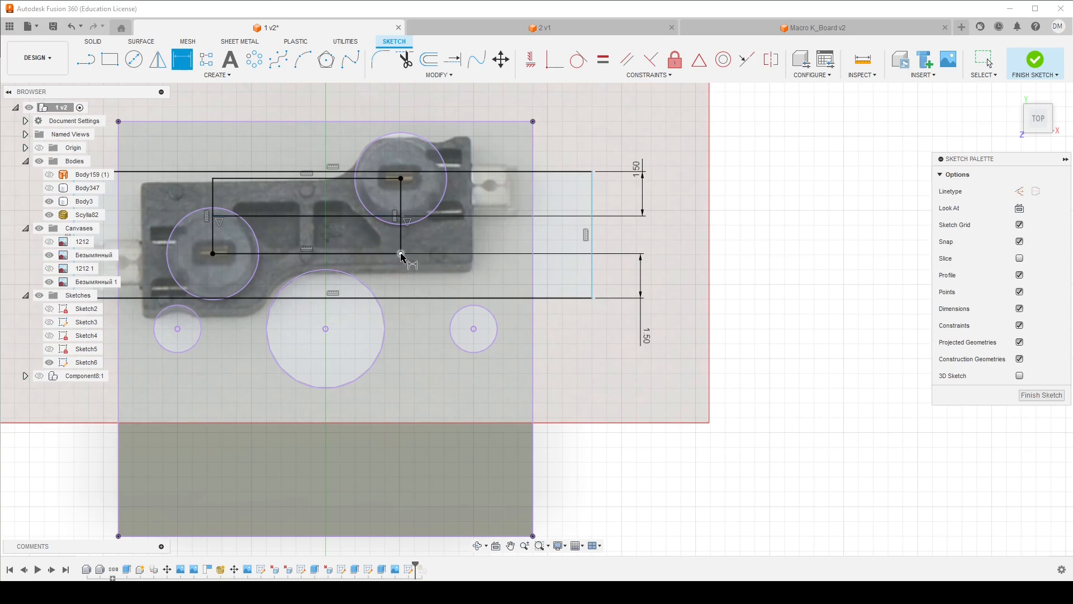
scroll(483, 263, down, 3)
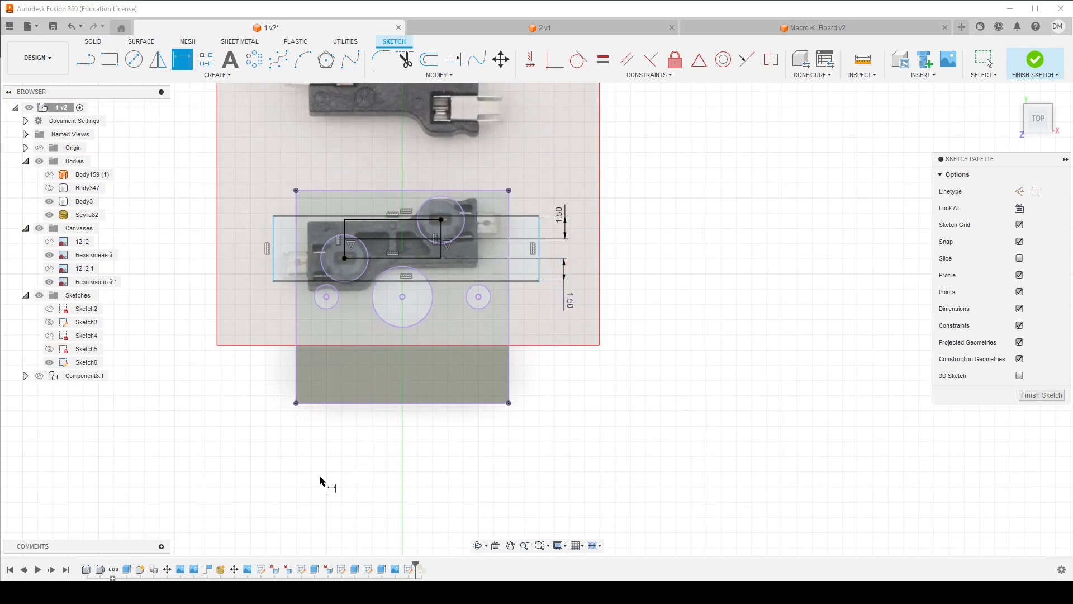
mouse_move(205, 592)
scroll(408, 246, down, 1)
scroll(408, 246, up, 4)
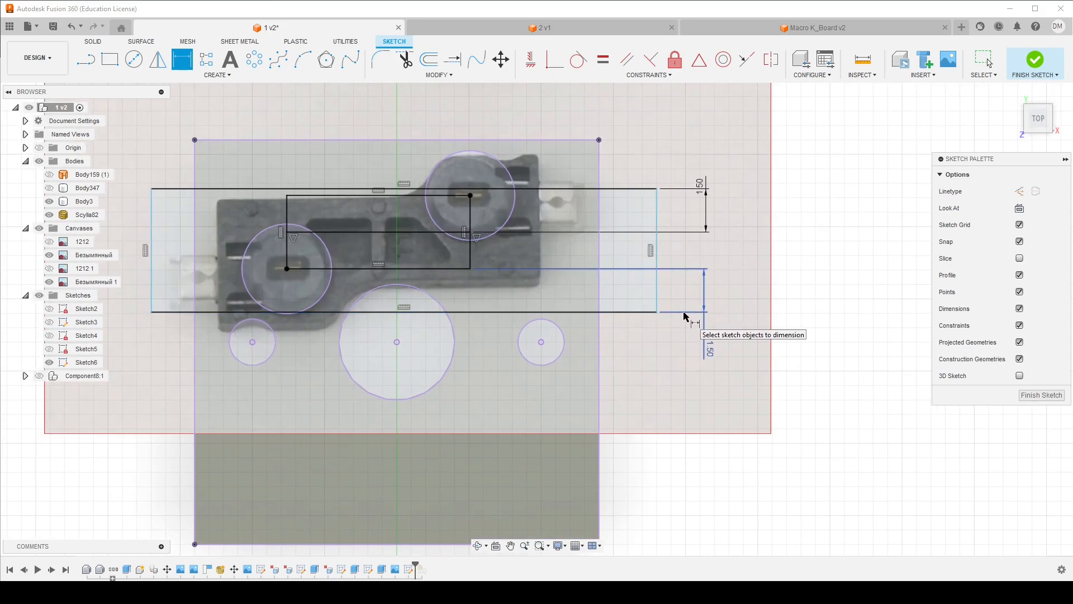
Replace the lower 1.5 mm dimension with one placing the wide rectangle's lower edge 1.5 mm from the midline
key(Escape)
click(710, 348)
key(Delete)
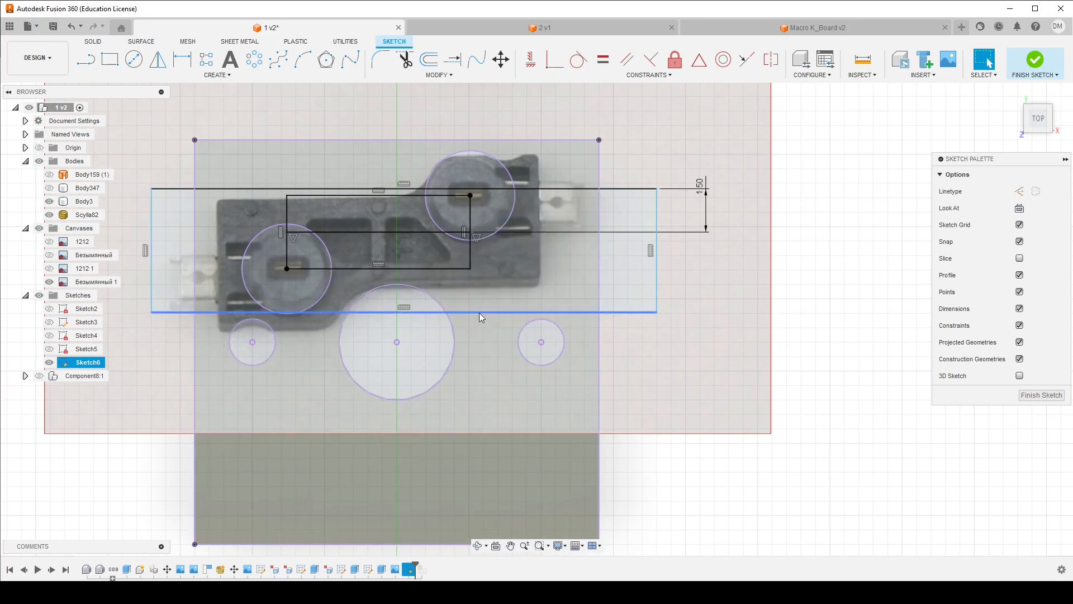
key(d)
click(427, 232)
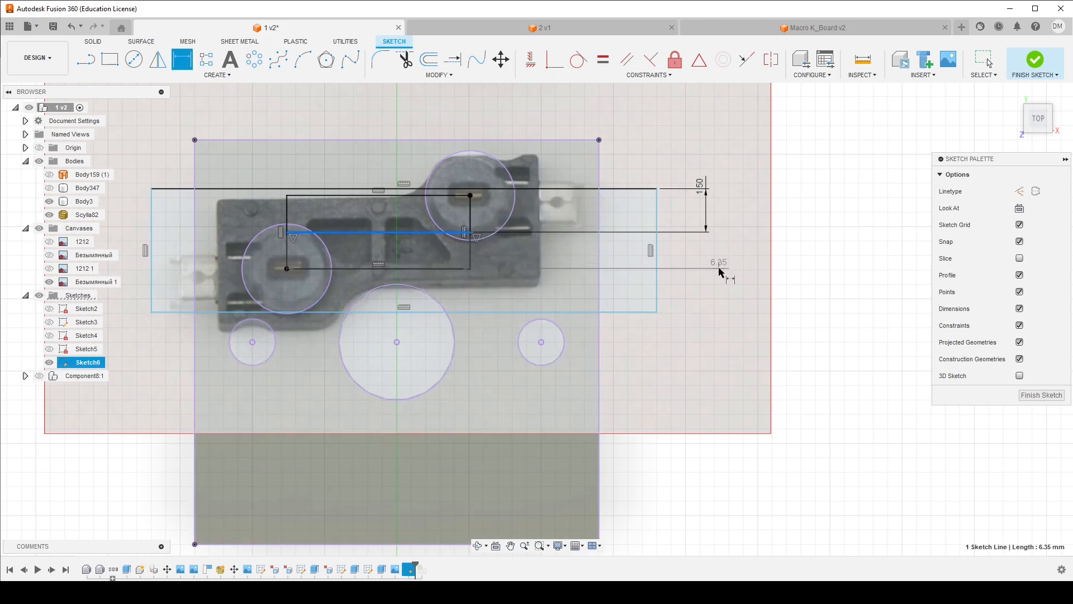
click(720, 303)
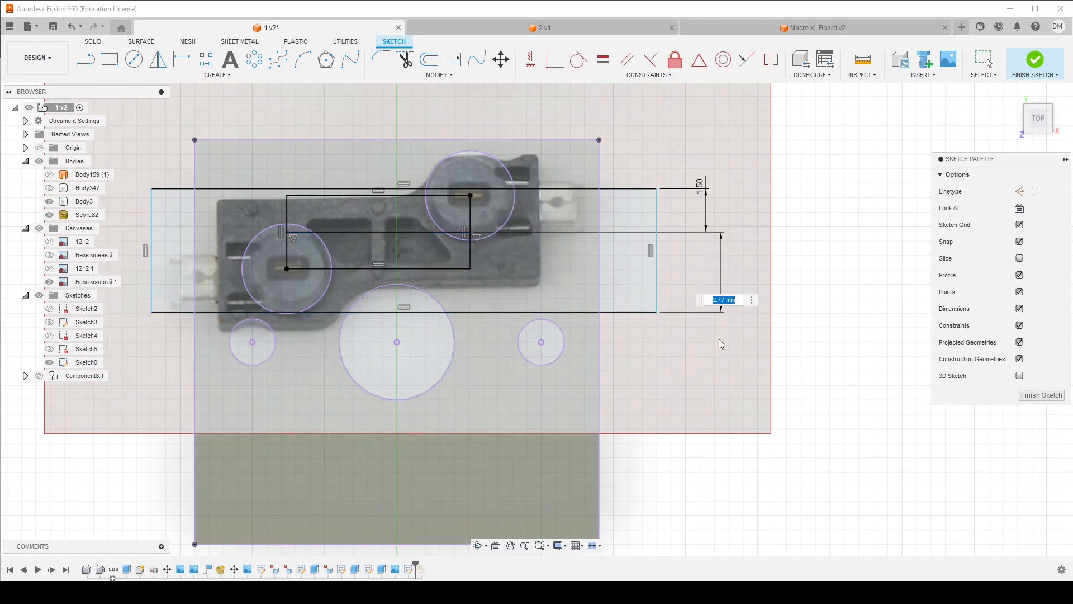
text(1.5)
key(Return)
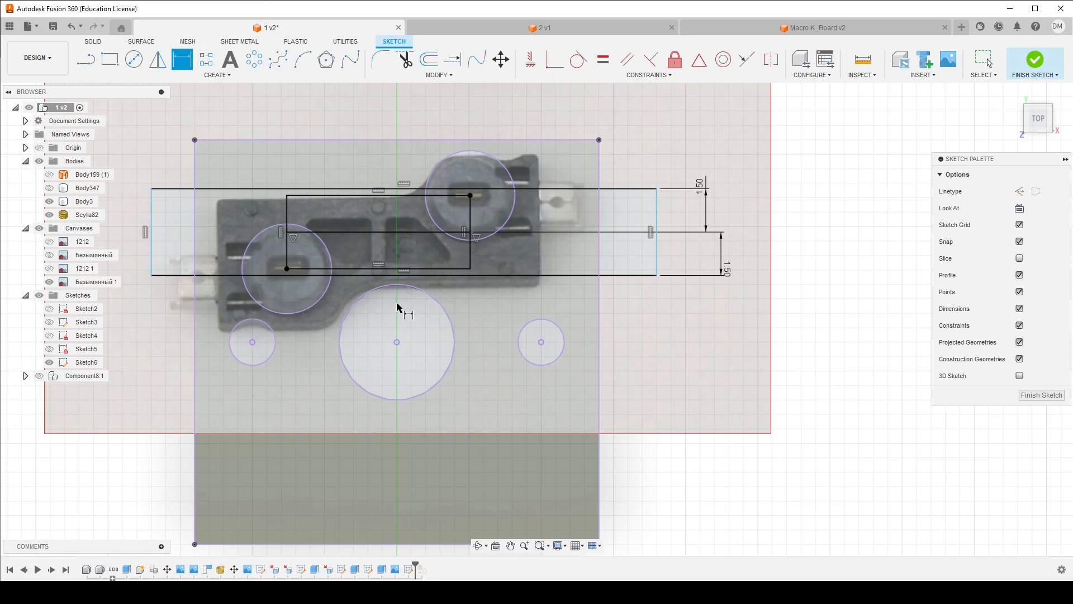
Recheck the caliper photo of the socket and compare the earlier Безымянный canvas with the redimensioned rectangle
mouse_move(231, 593)
mouse_move(287, 516)
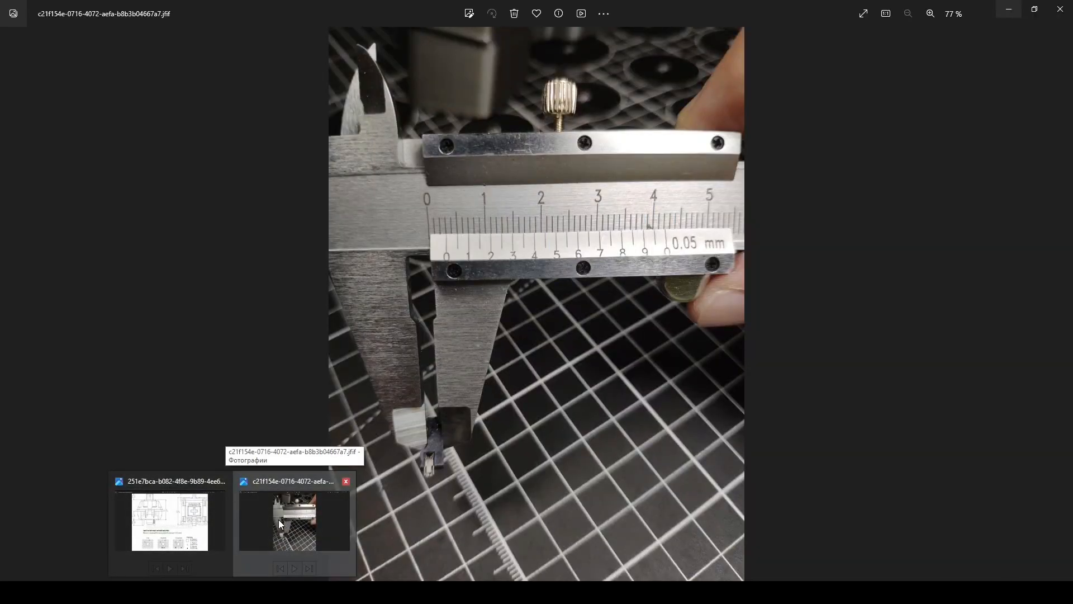
scroll(471, 320, down, 5)
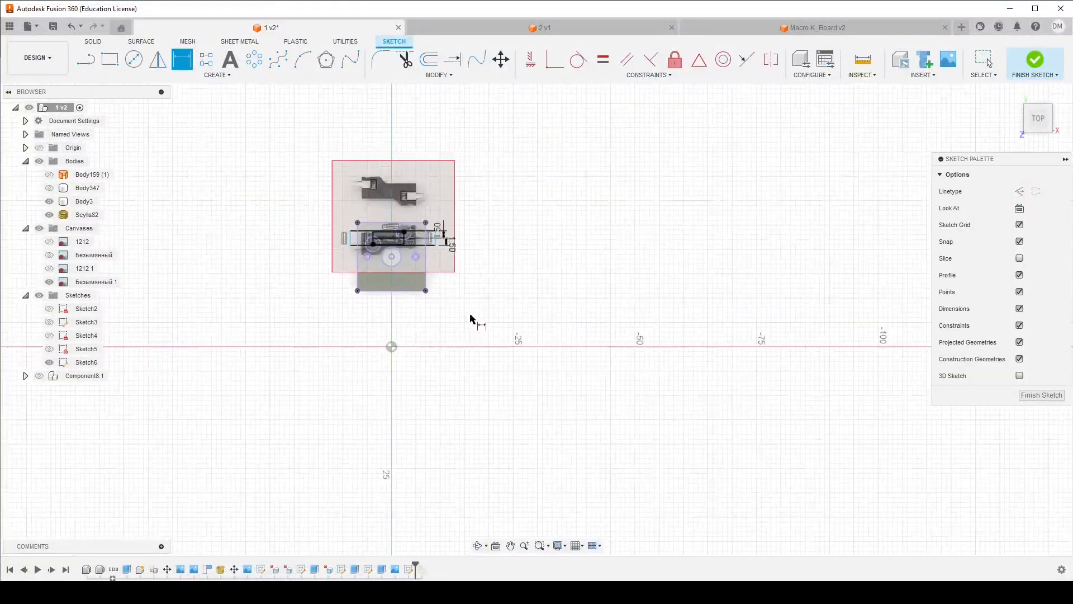
click(49, 255)
middle_drag(475, 436, 438, 329)
scroll(433, 335, up, 6)
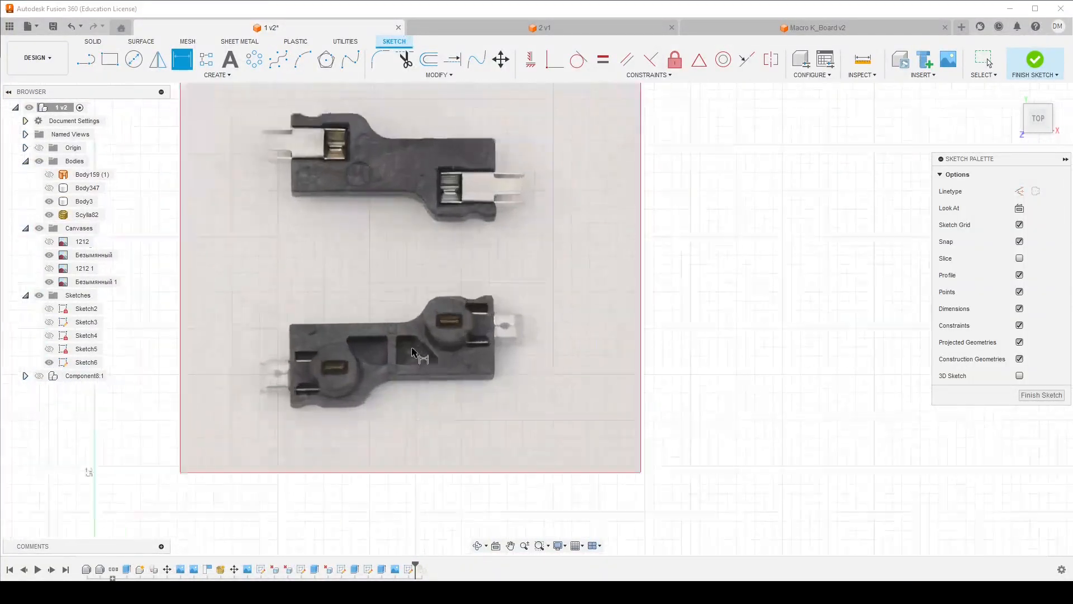
scroll(414, 352, up, 1)
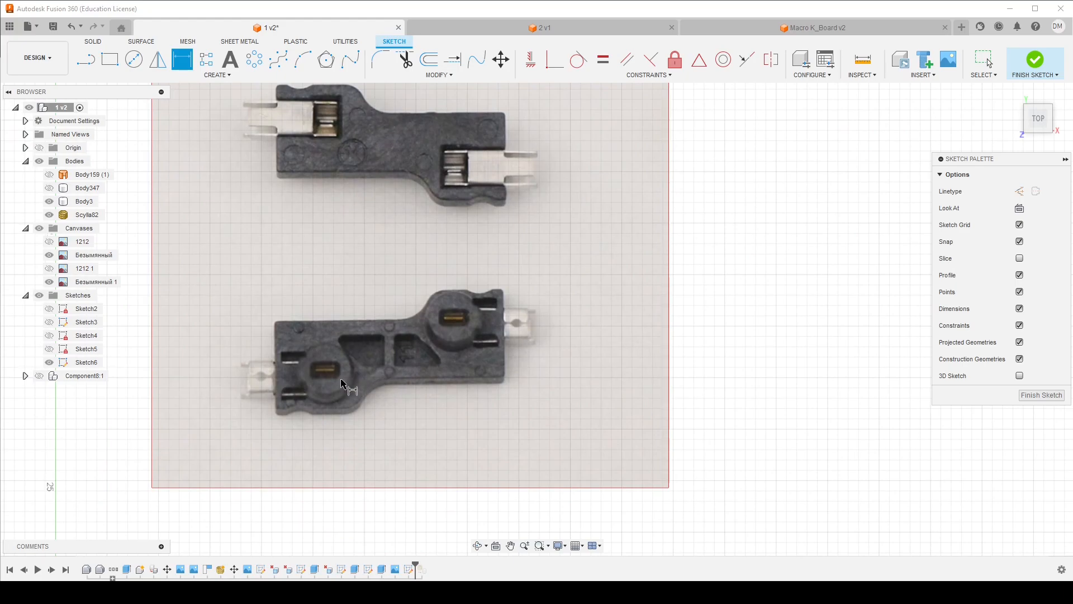
scroll(544, 456, down, 4)
scroll(544, 458, down, 3)
scroll(433, 258, up, 10)
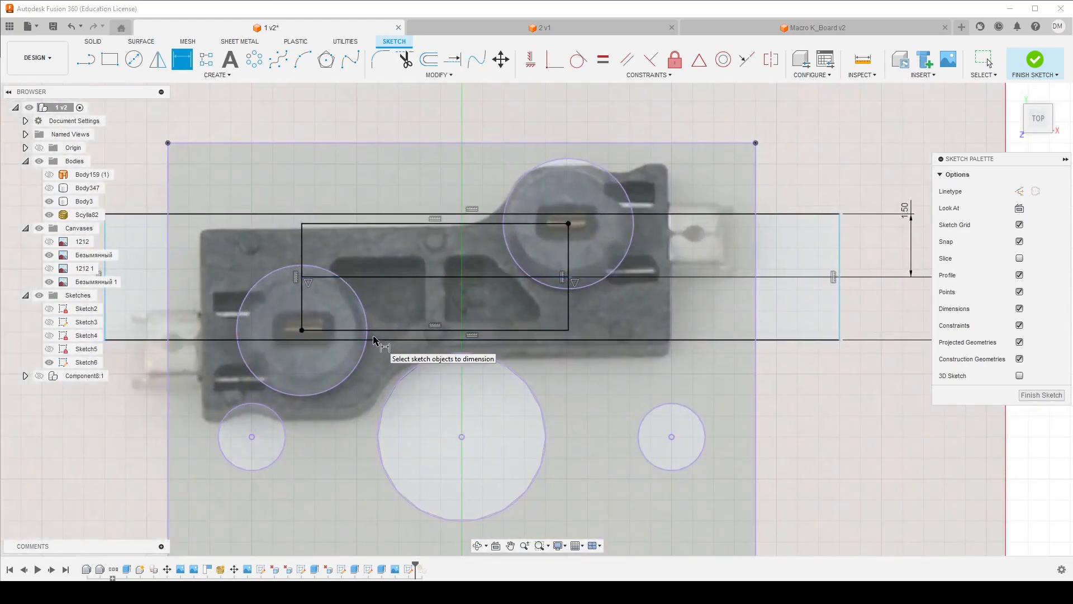
Switch to the photo viewer and examine the caliper scale in the close-up photo measuring across the switch socket
scroll(366, 335, down, 4)
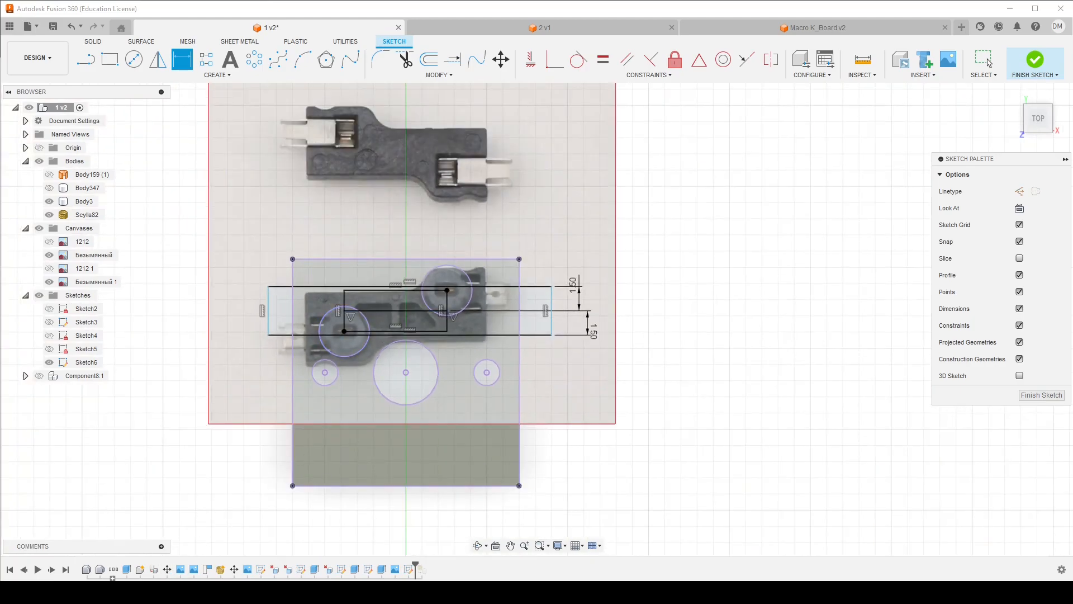
mouse_move(231, 592)
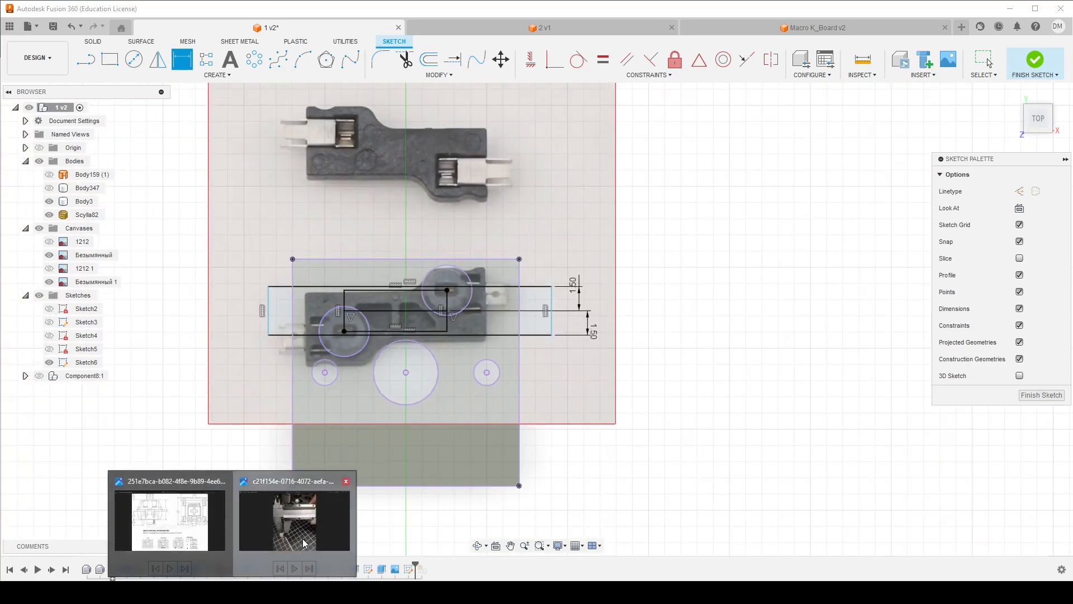
click(294, 520)
key(Right)
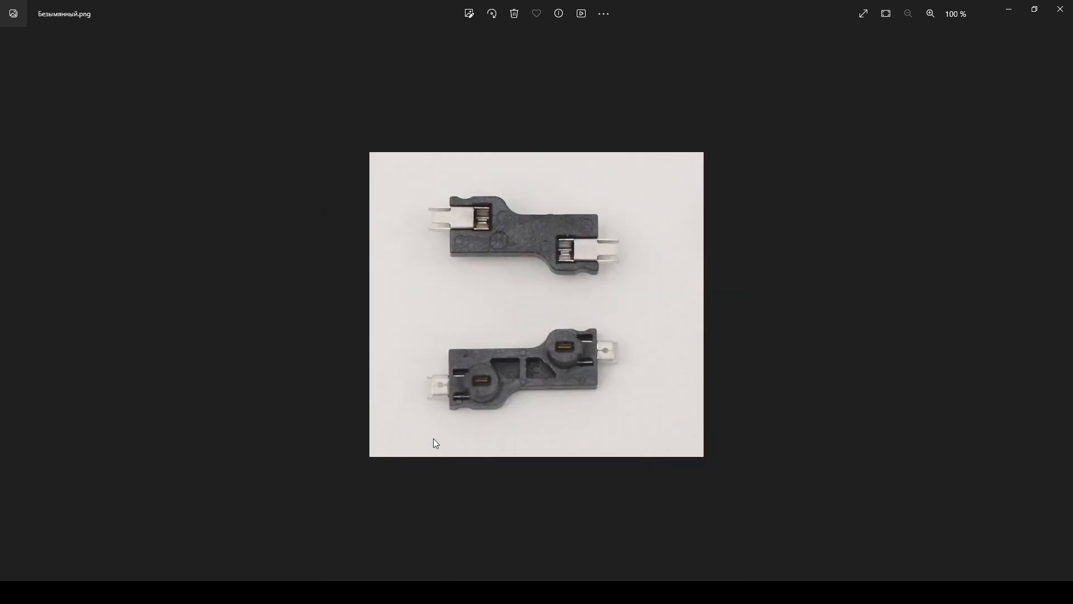
key(Left)
key(Left)
key(Left)
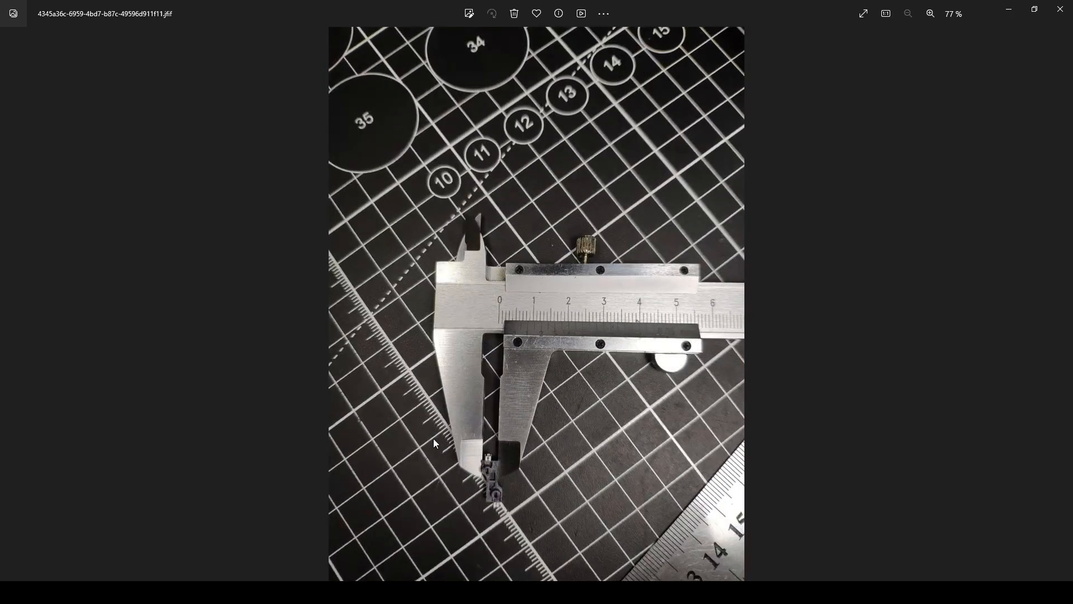
scroll(468, 444, up, 5)
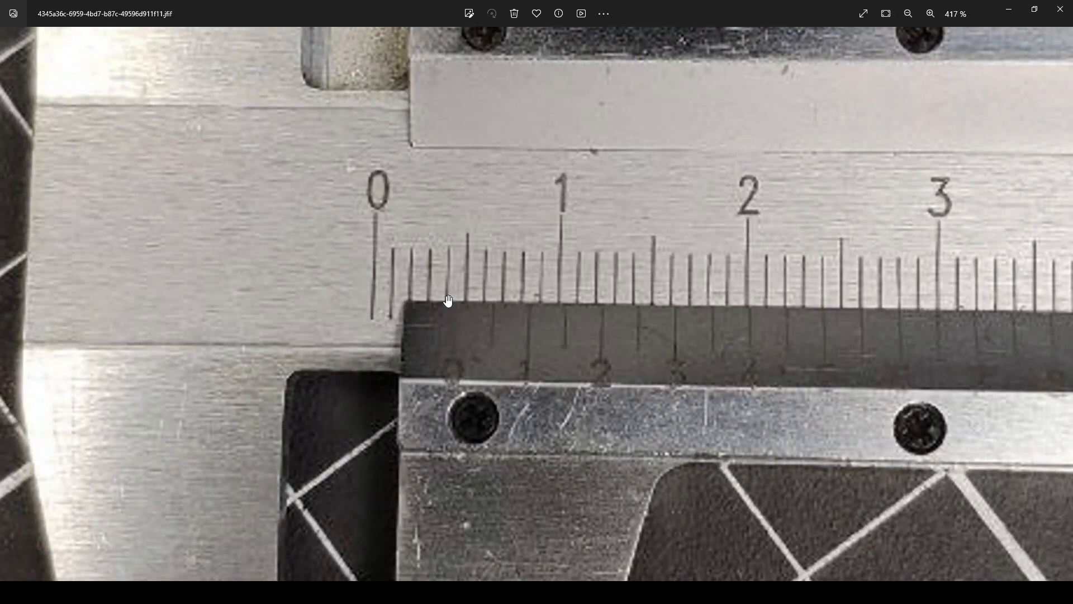
scroll(449, 316, down, 5)
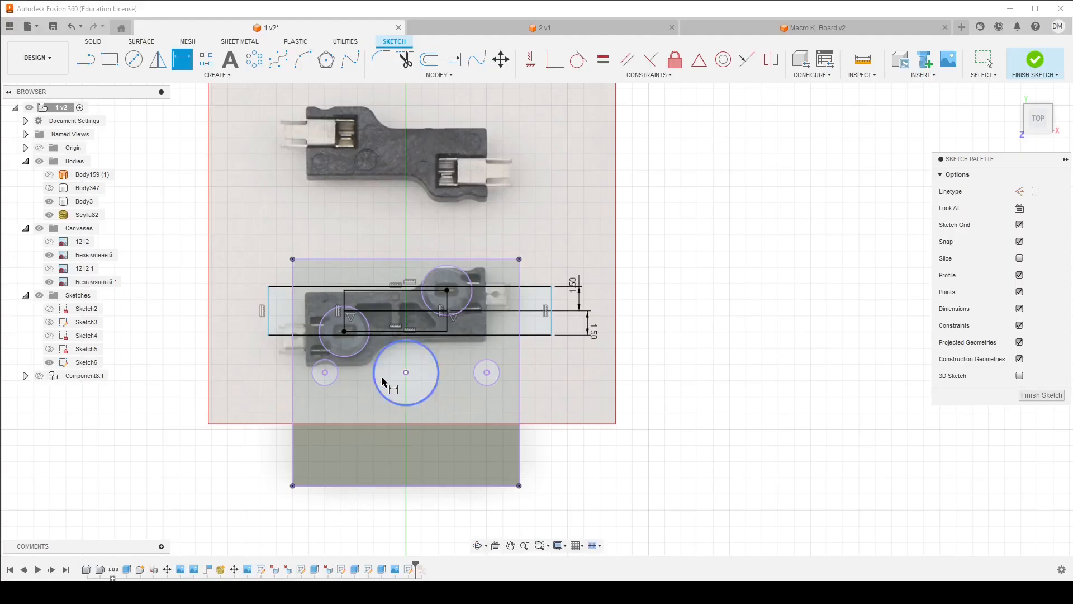
Sketch a horizontal line along the lower edge of the socket's lower lobe on the reference canvas
scroll(385, 385, up, 5)
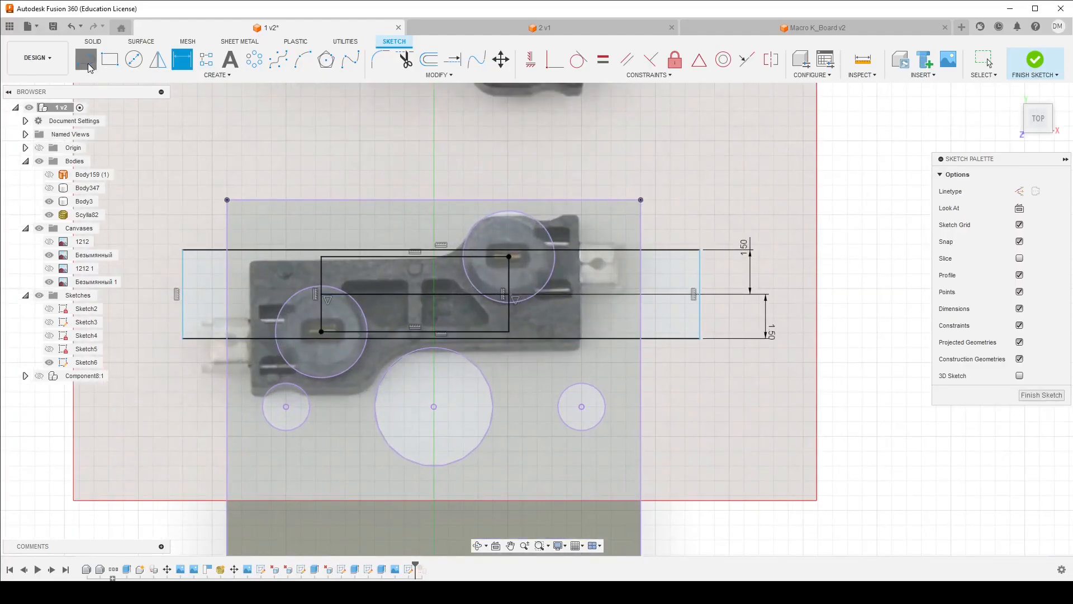
click(87, 66)
click(252, 397)
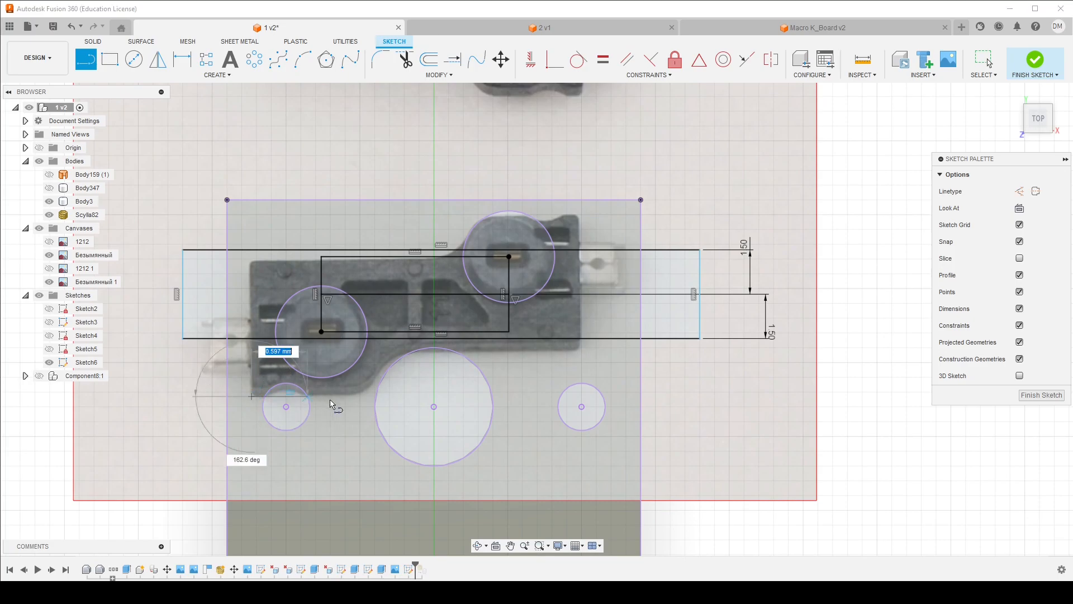
click(366, 397)
key(Escape)
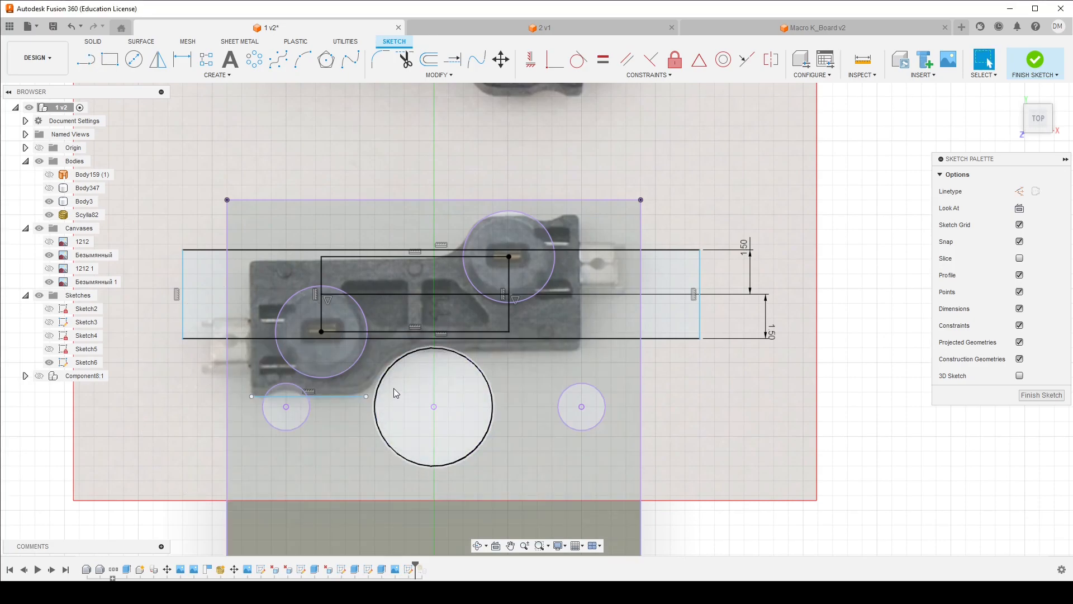
Sketch a second horizontal line along the upper edge of the socket's upper lobe, extending past its outer end
key(d)
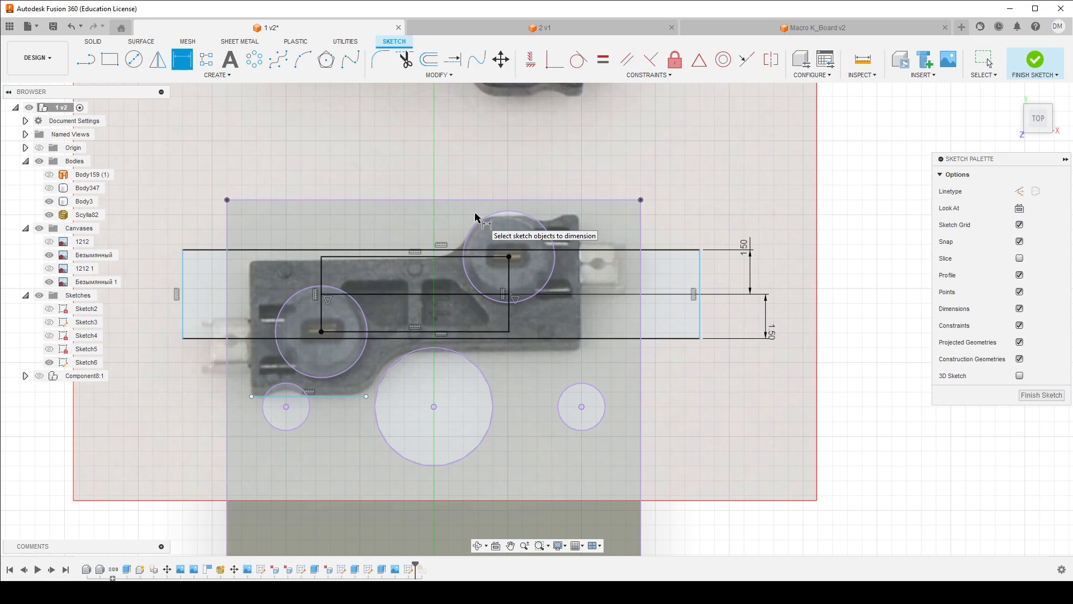
key(Escape)
key(l)
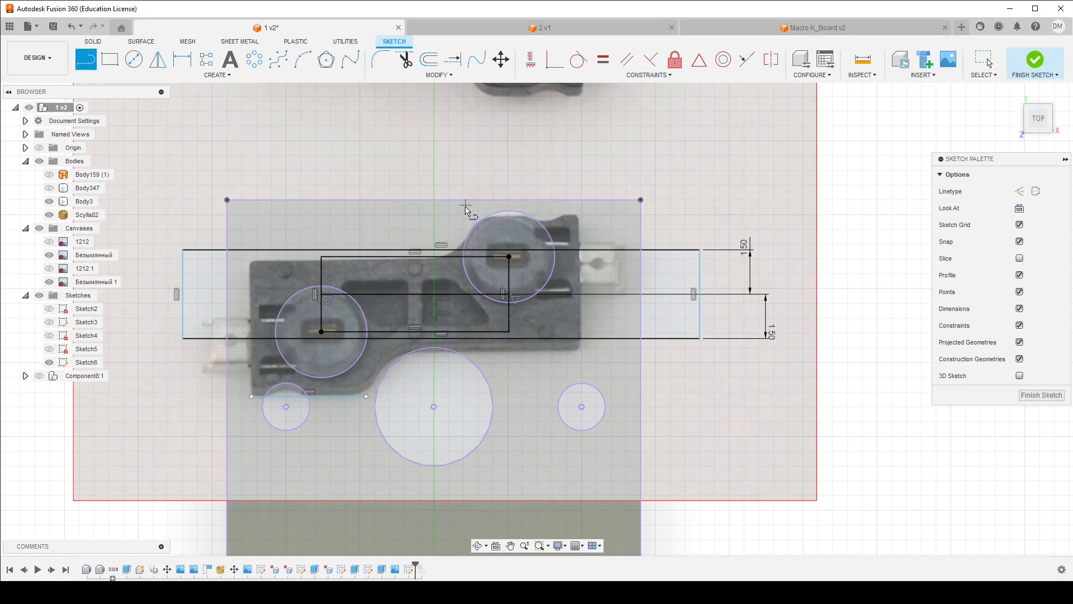
click(464, 214)
click(612, 214)
key(Escape)
Dimension the distance from the long rectangle's lower edge to the upper lobe line as 4 mm
key(d)
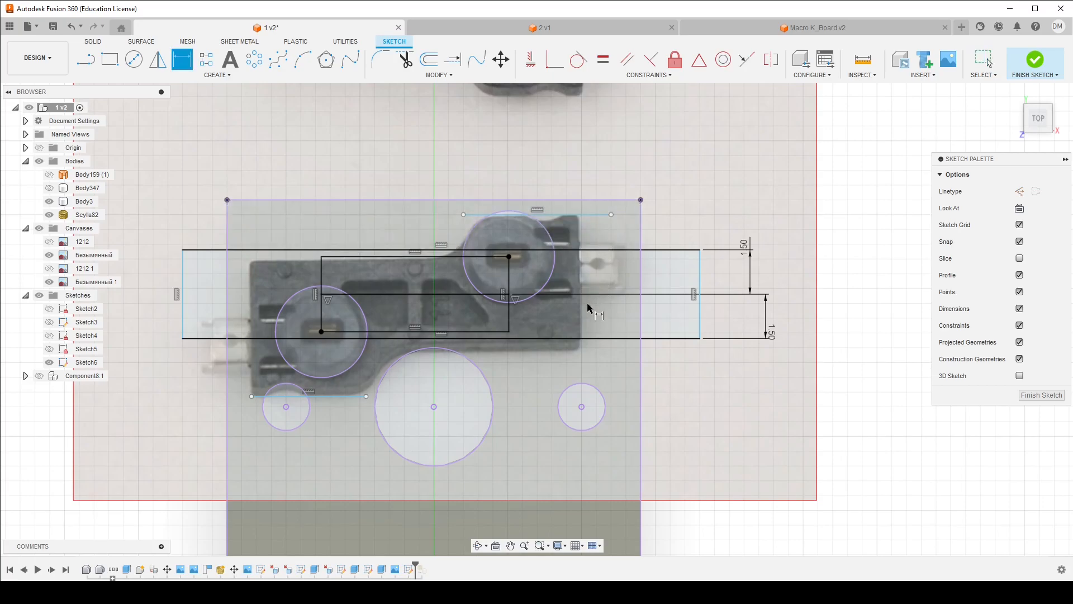
click(538, 338)
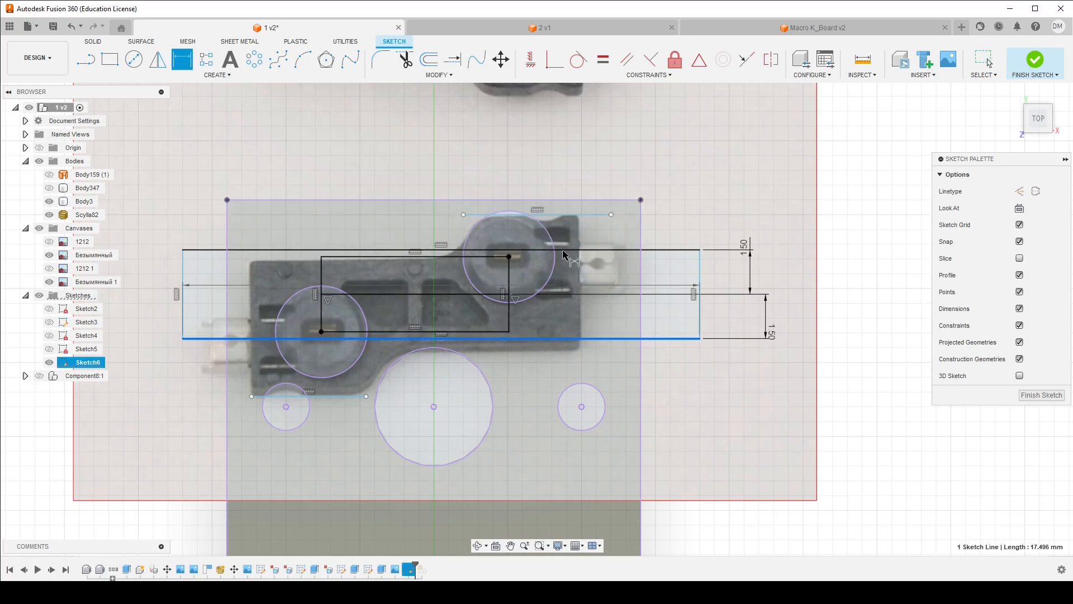
click(567, 215)
text(4.1900119725)
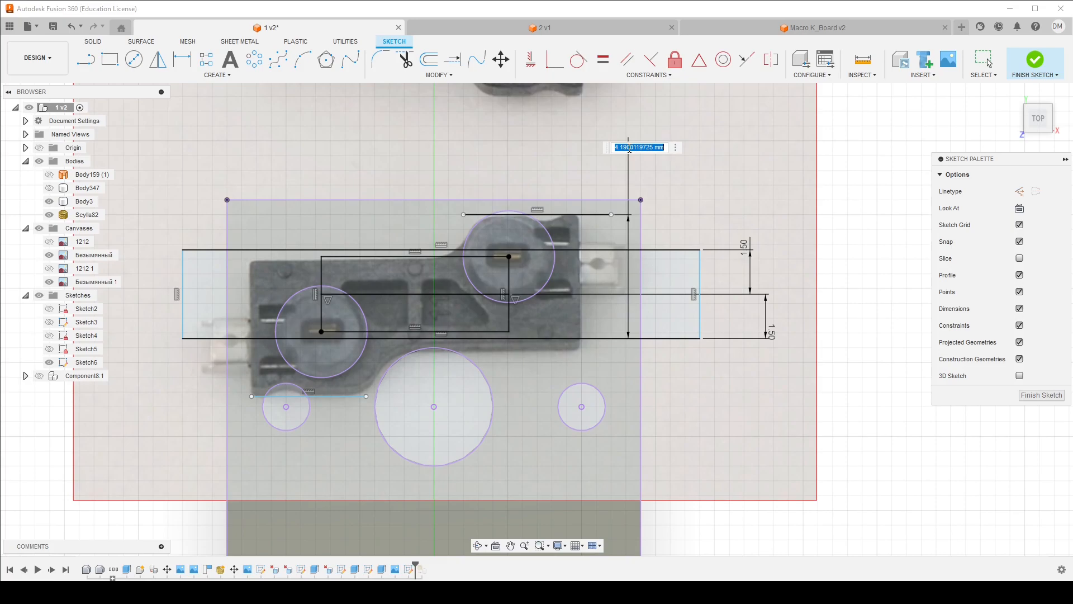
key(Return)
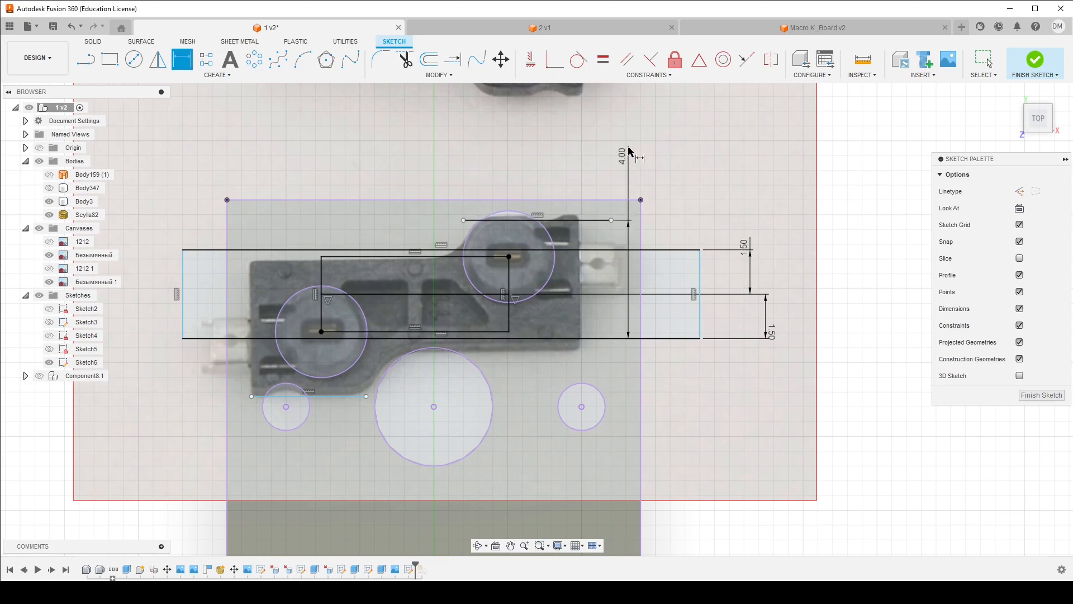
Dimension the distance from the long rectangle's upper edge to the lower lobe line as 4 mm
click(323, 396)
click(302, 250)
click(167, 441)
text(4)
key(Return)
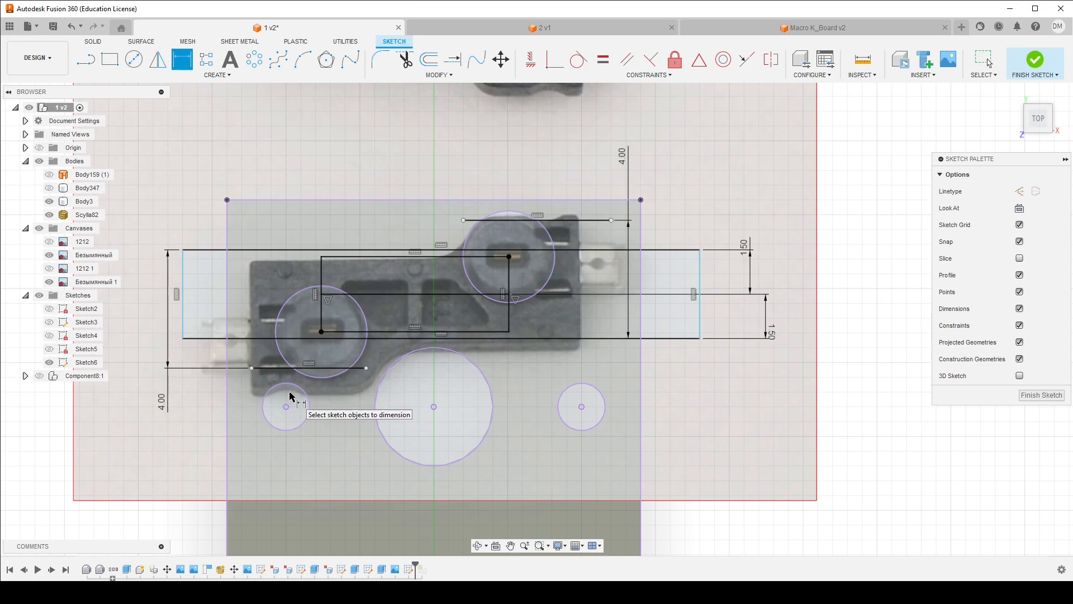
Compare the socket shape on the separate reference canvas with the sketched outline over the plate
scroll(324, 391, down, 8)
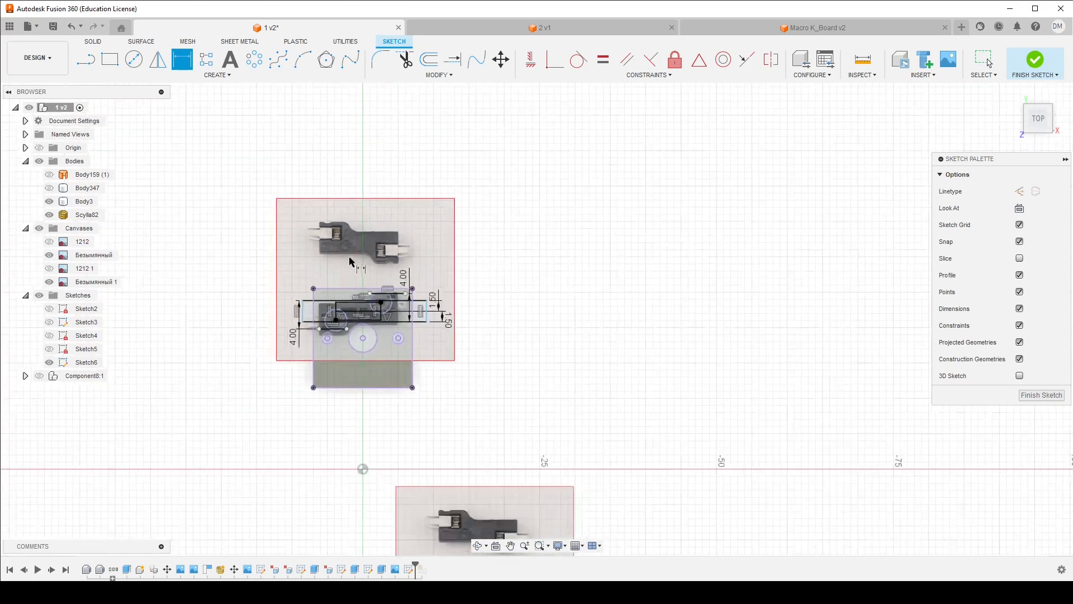
scroll(439, 502, up, 8)
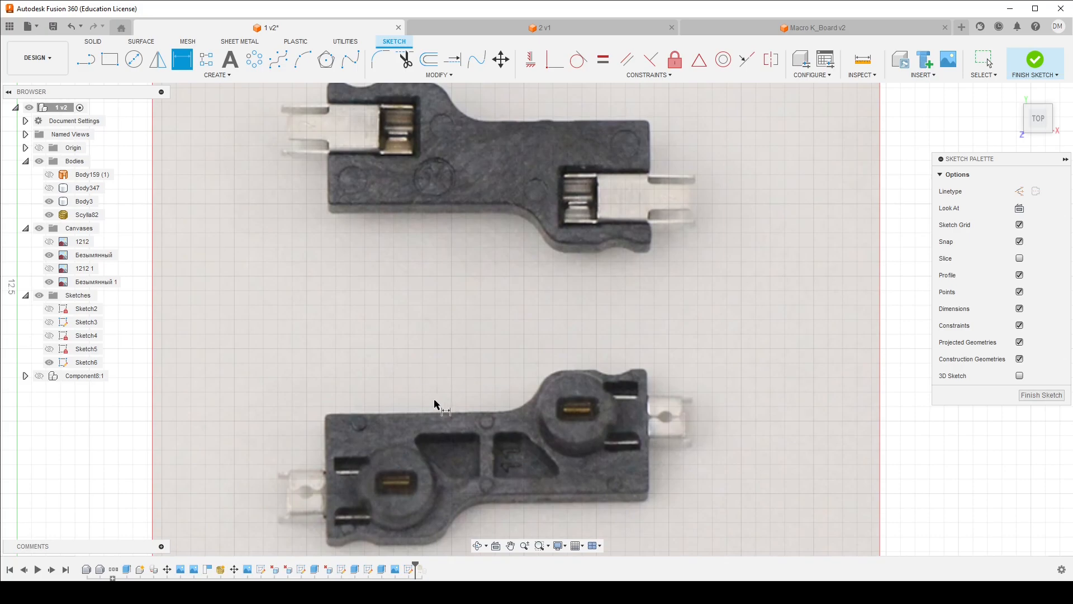
scroll(492, 428, down, 6)
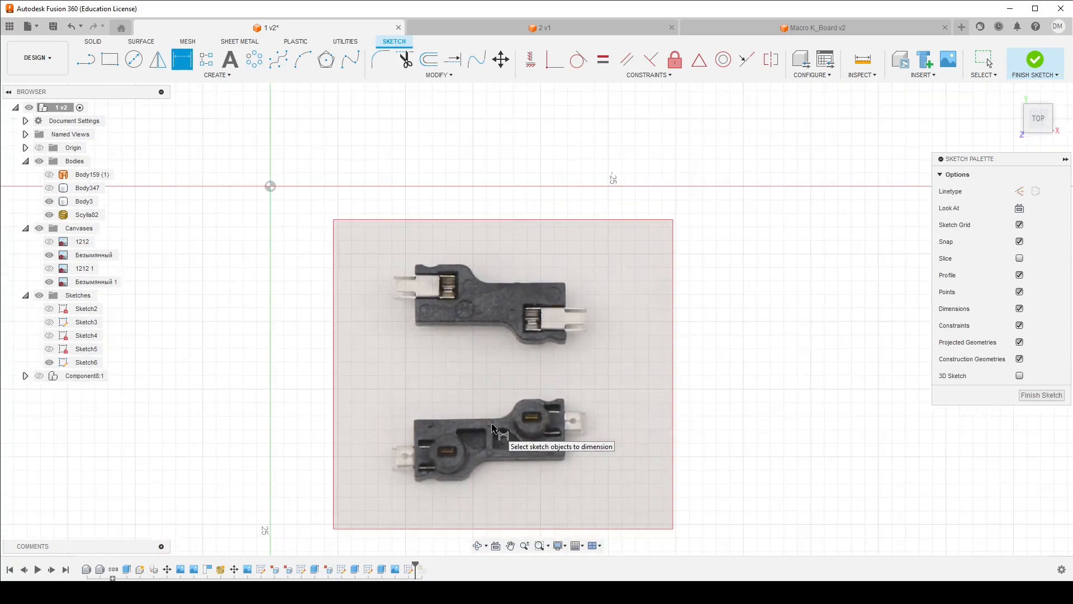
scroll(342, 241, up, 8)
scroll(342, 242, up, 3)
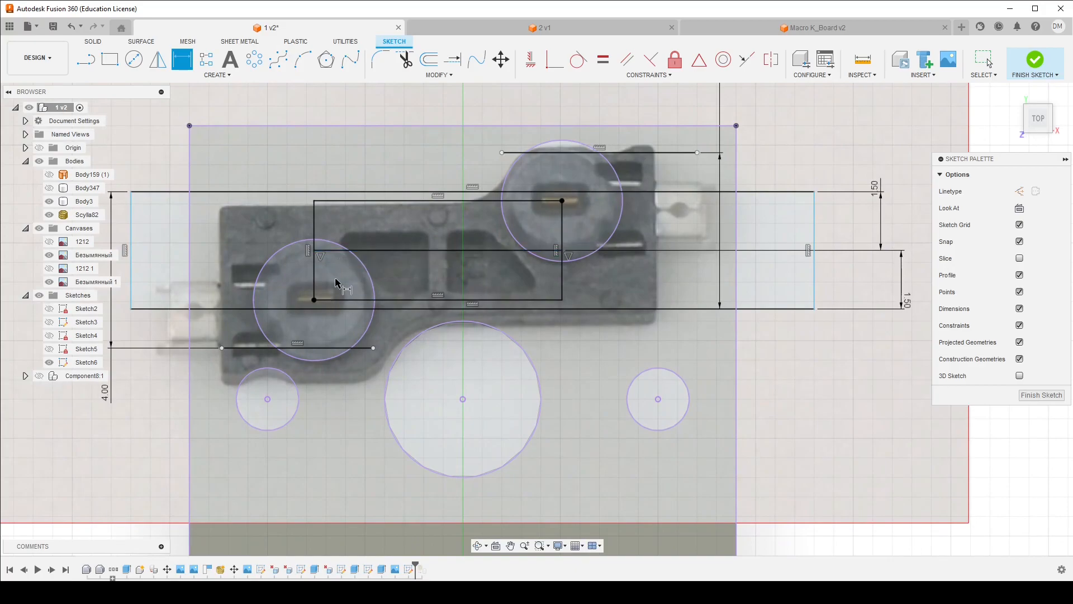
scroll(335, 246, down, 5)
scroll(328, 239, down, 3)
scroll(447, 467, up, 8)
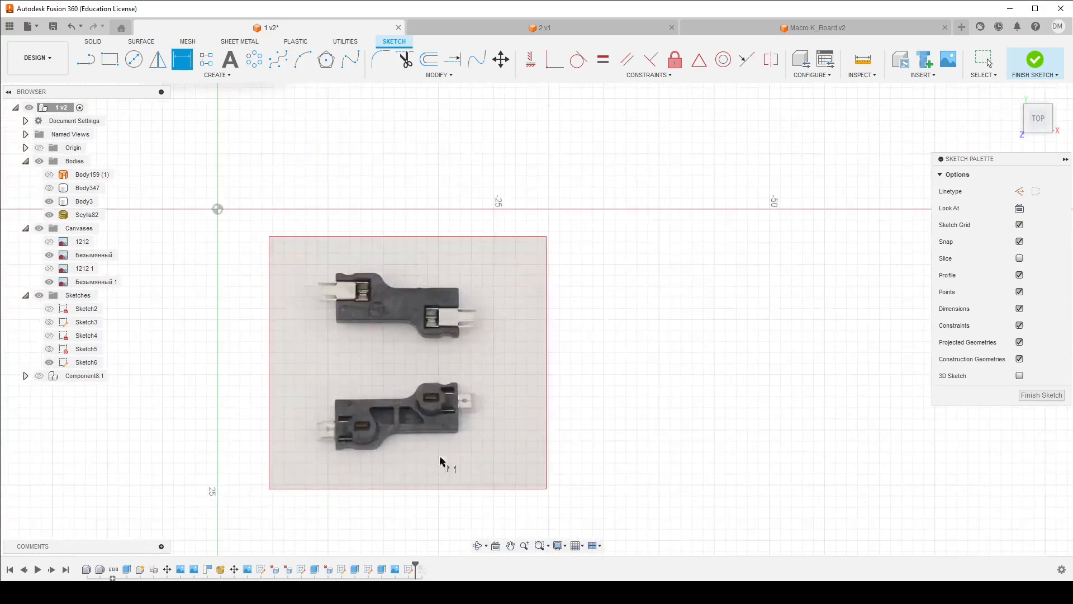
scroll(318, 416, down, 3)
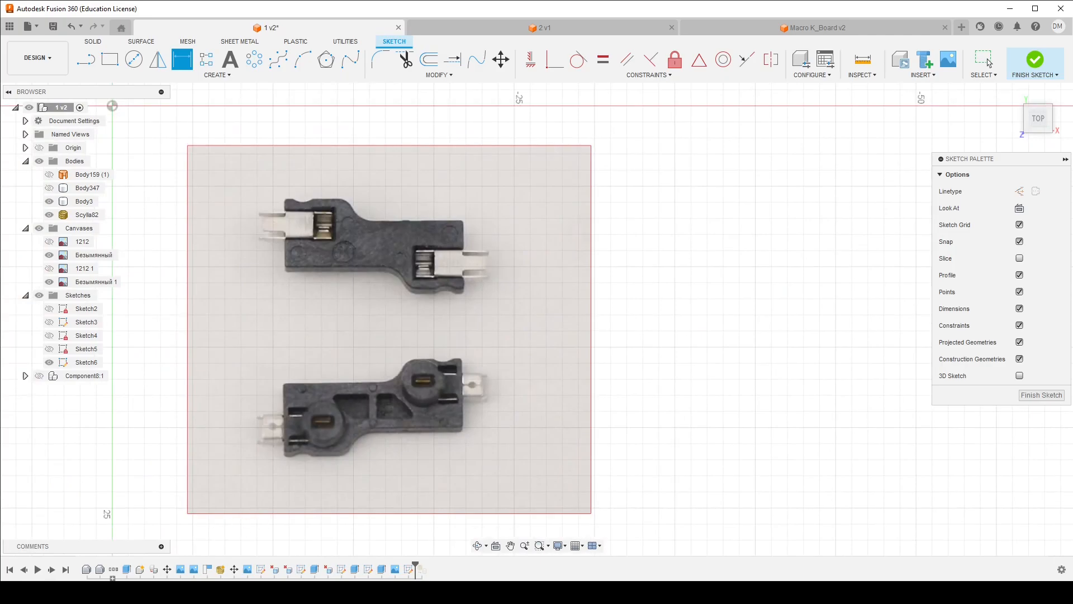
Switch to the photo viewer and browse the caliper photos to the one measuring across the socket's body beside a lobe
mouse_move(232, 593)
click(291, 512)
key(Right)
key(Right)
key(Right)
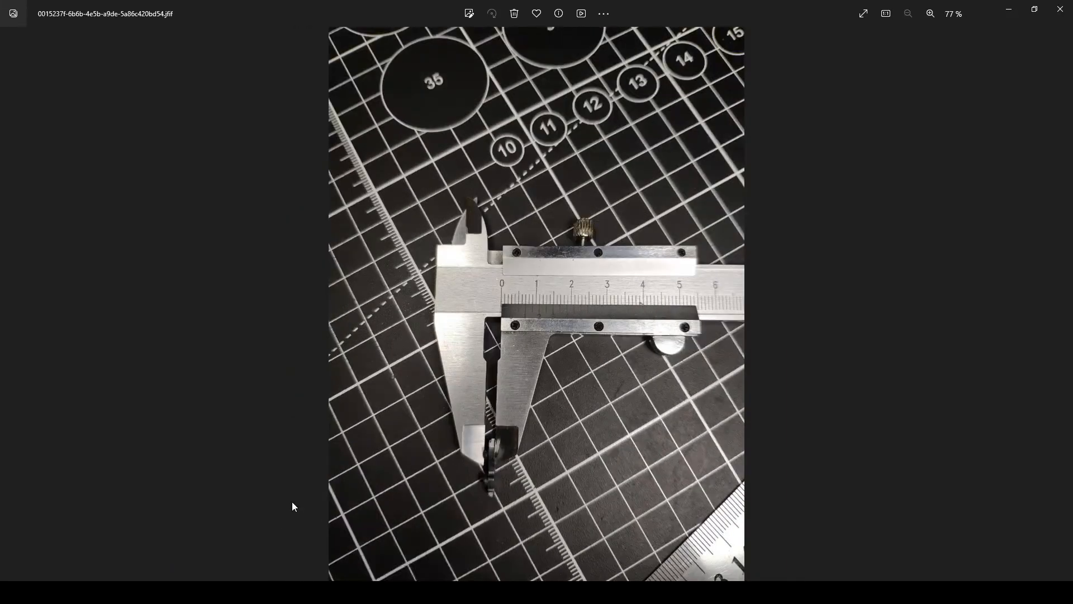
key(Right)
key(Right)
key(Right)
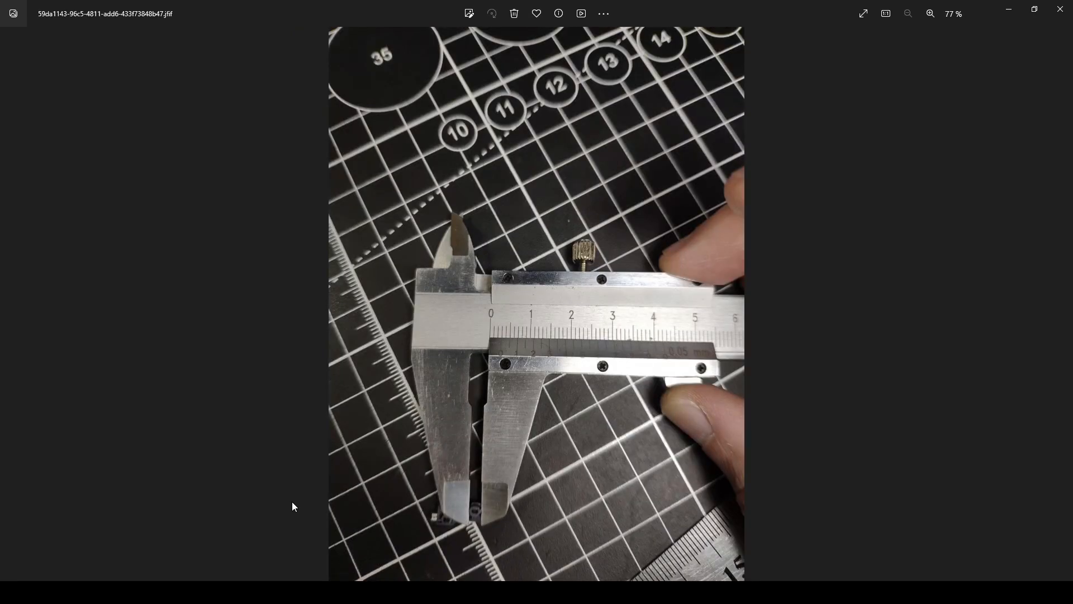
Examine the jaw placement and vernier scale in this caliper photo, and view the following two measurement photos
scroll(387, 479, up, 5)
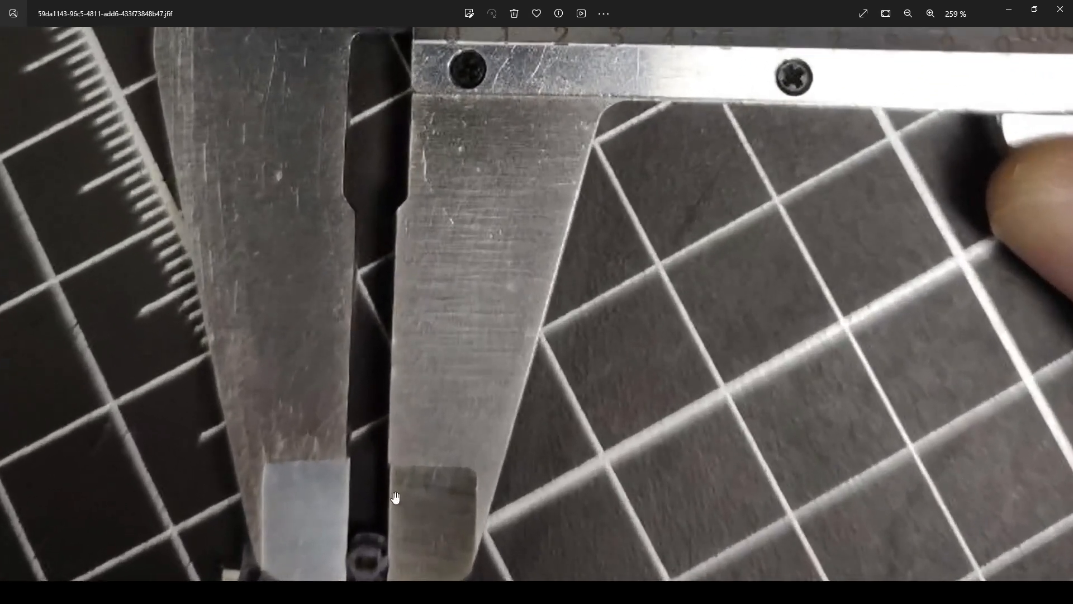
drag(388, 503, 486, 283)
scroll(477, 301, up, 3)
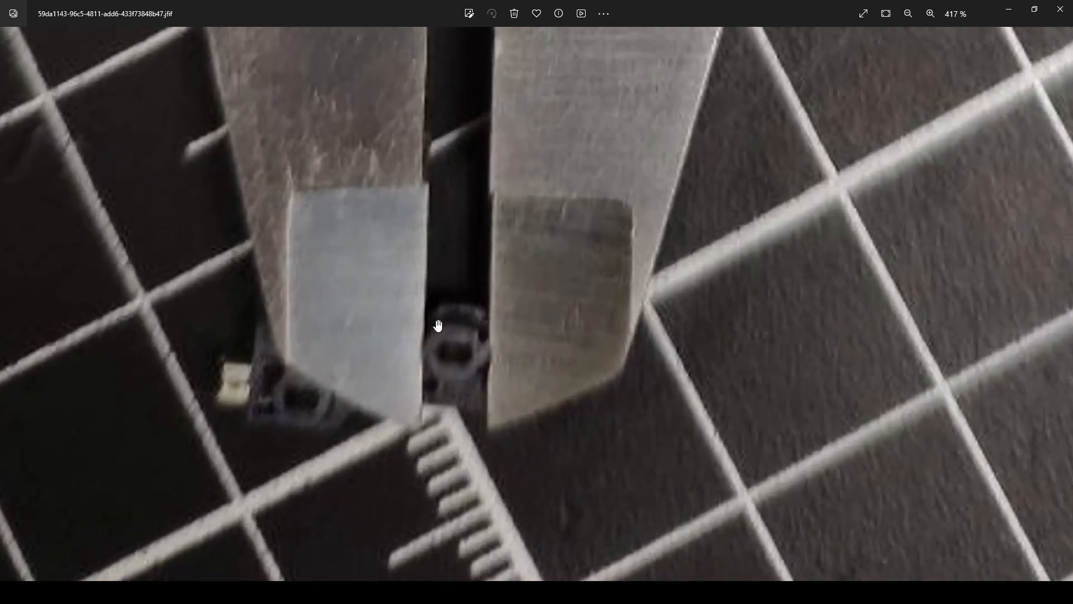
scroll(464, 345, down, 5)
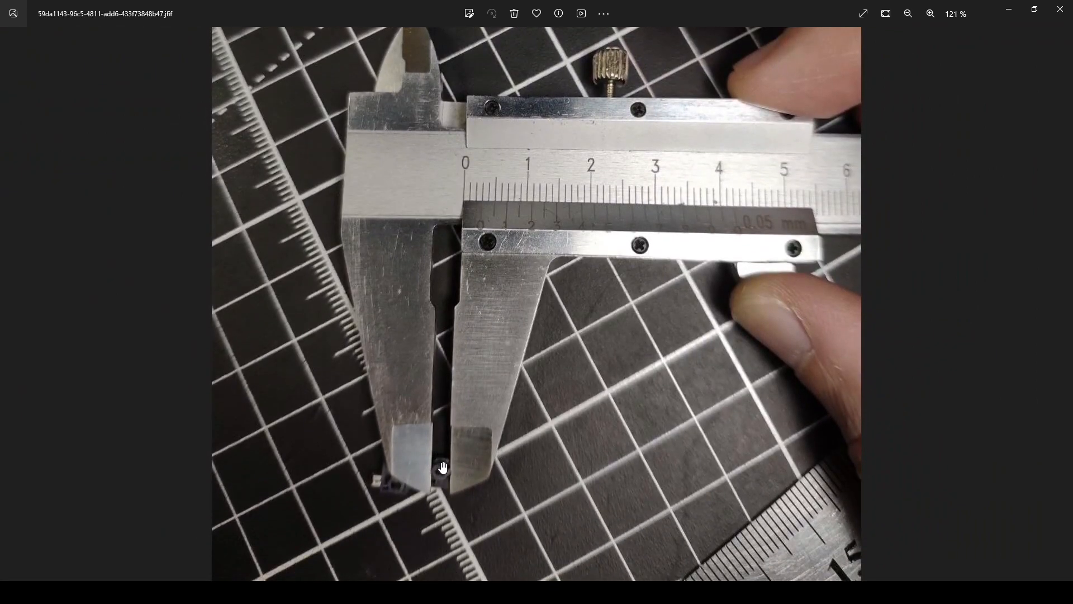
scroll(475, 208, up, 5)
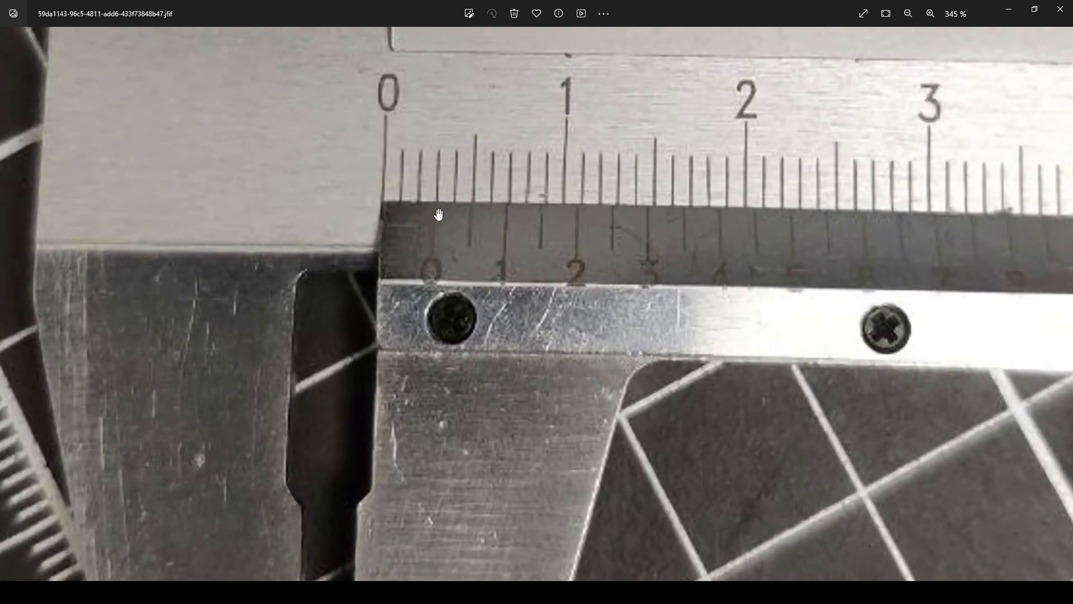
scroll(443, 252, up, 4)
scroll(444, 252, down, 11)
scroll(462, 220, up, 6)
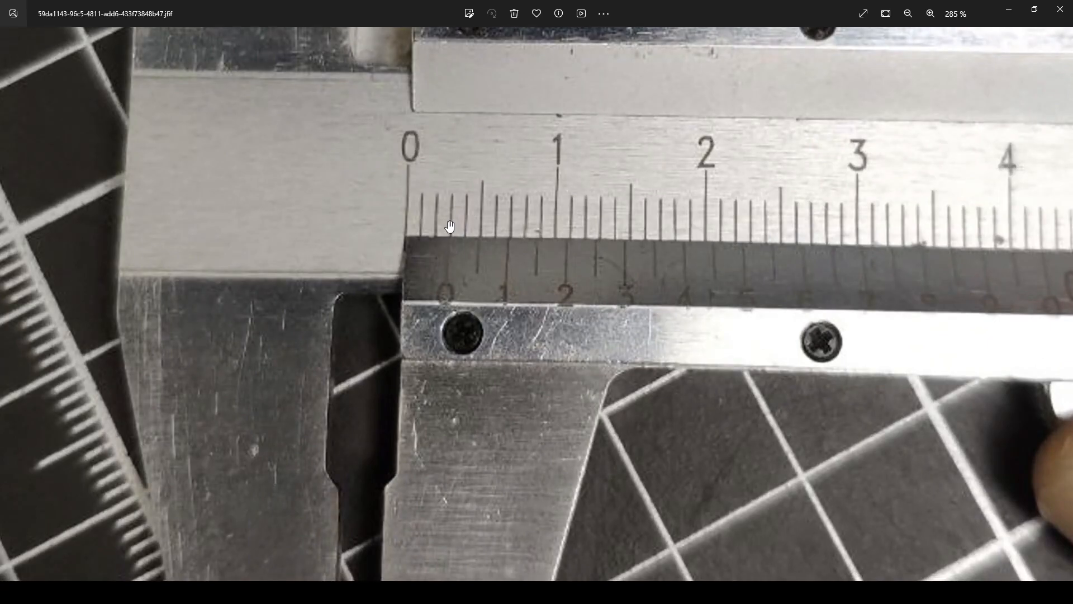
scroll(457, 258, down, 10)
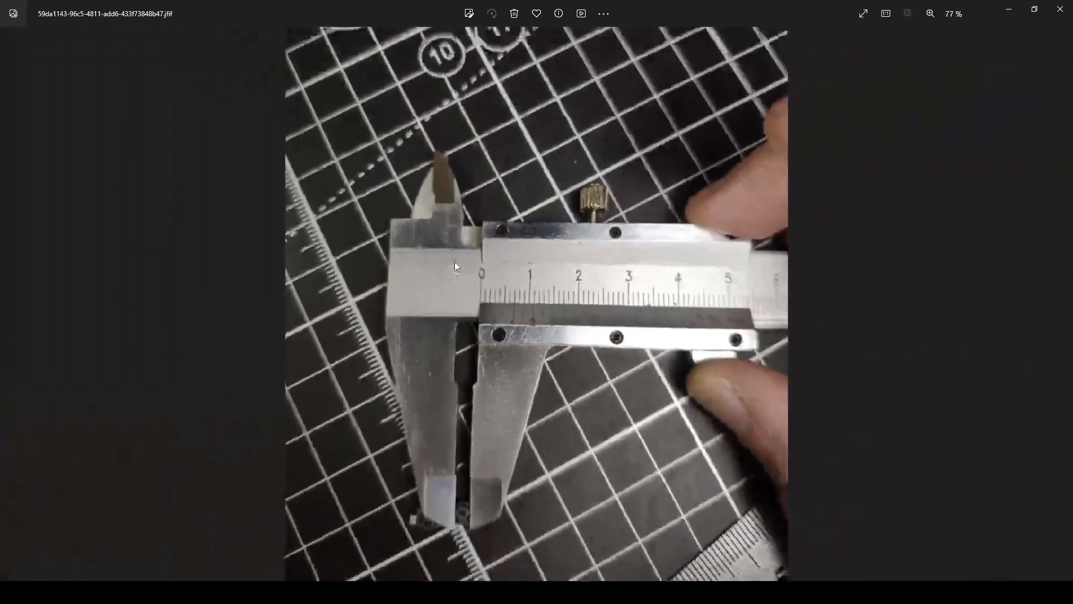
key(Right)
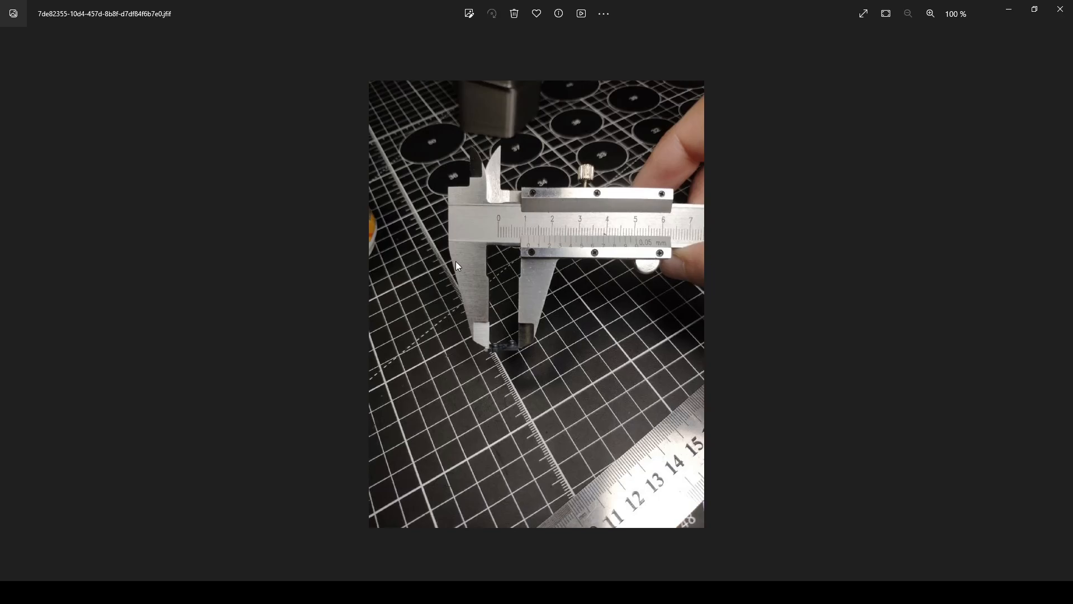
key(Right)
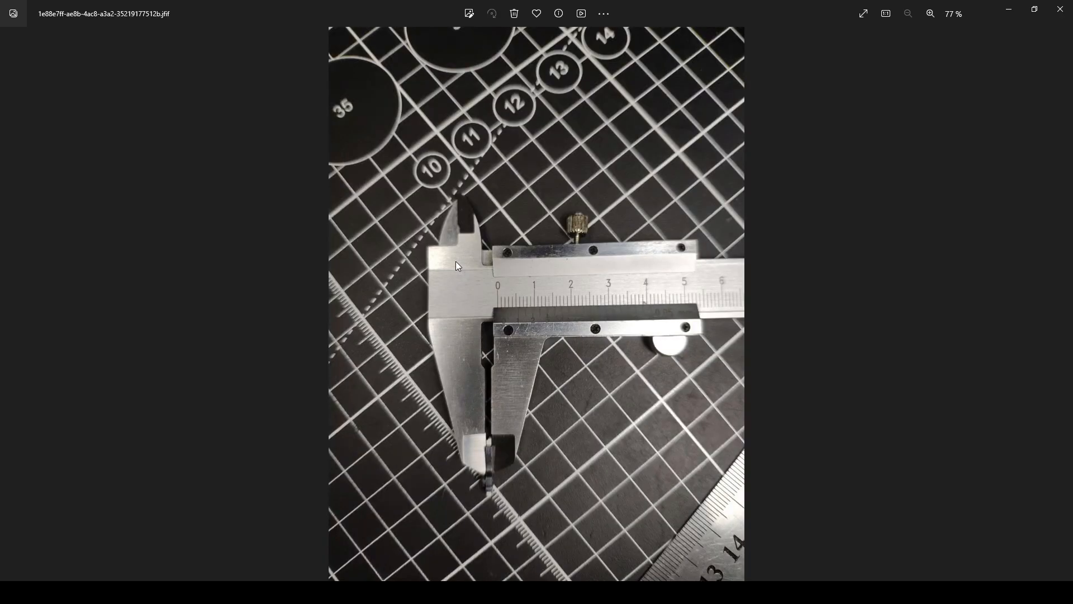
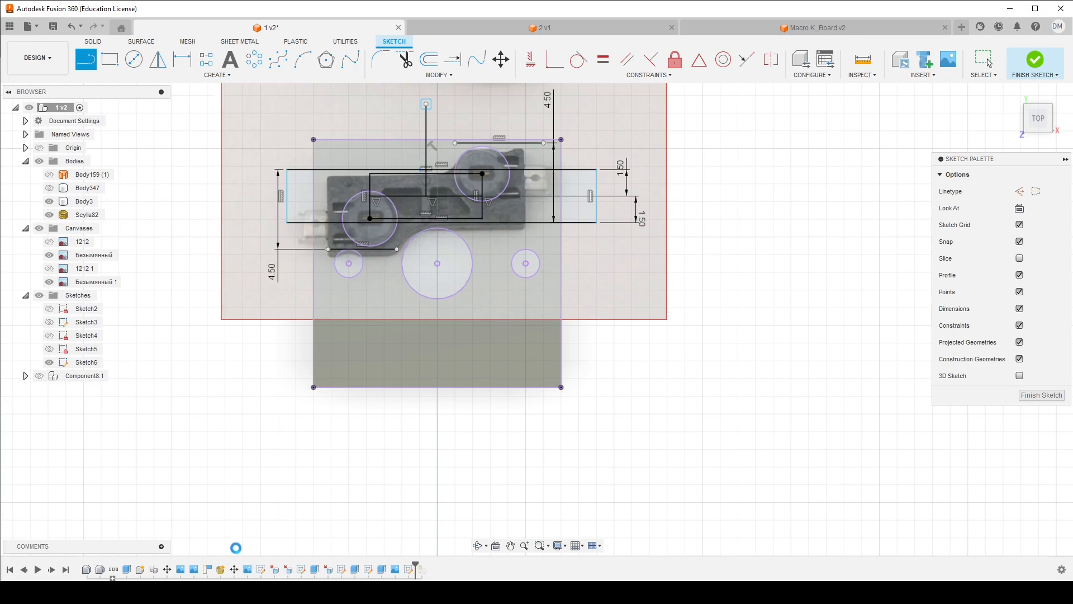
Switch to the photo viewer and browse to the caliper photo measuring along the socket body's length
key(Escape)
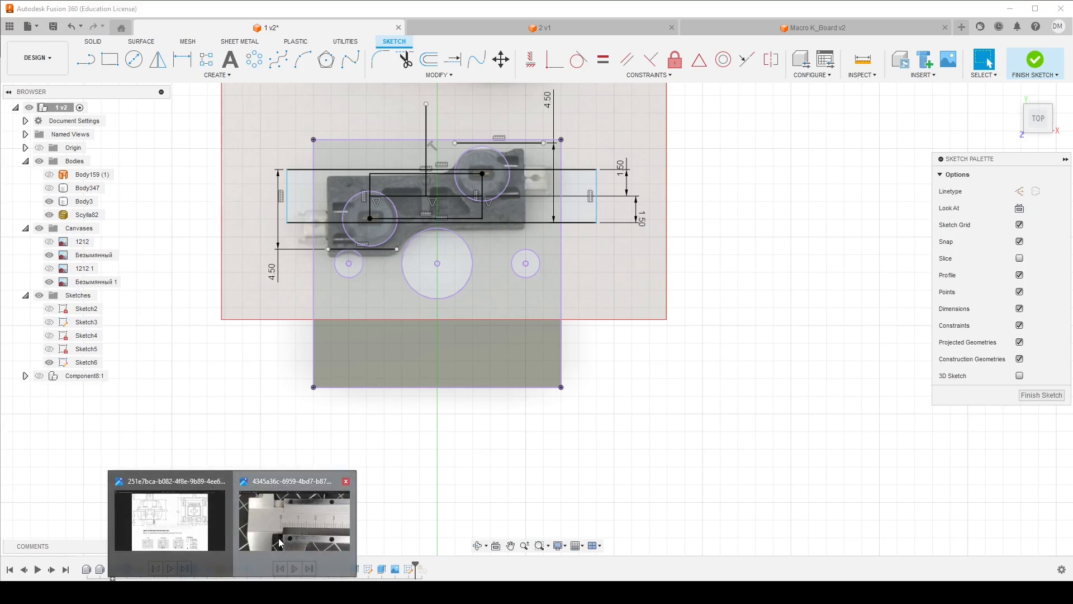
click(278, 538)
scroll(388, 242, down, 5)
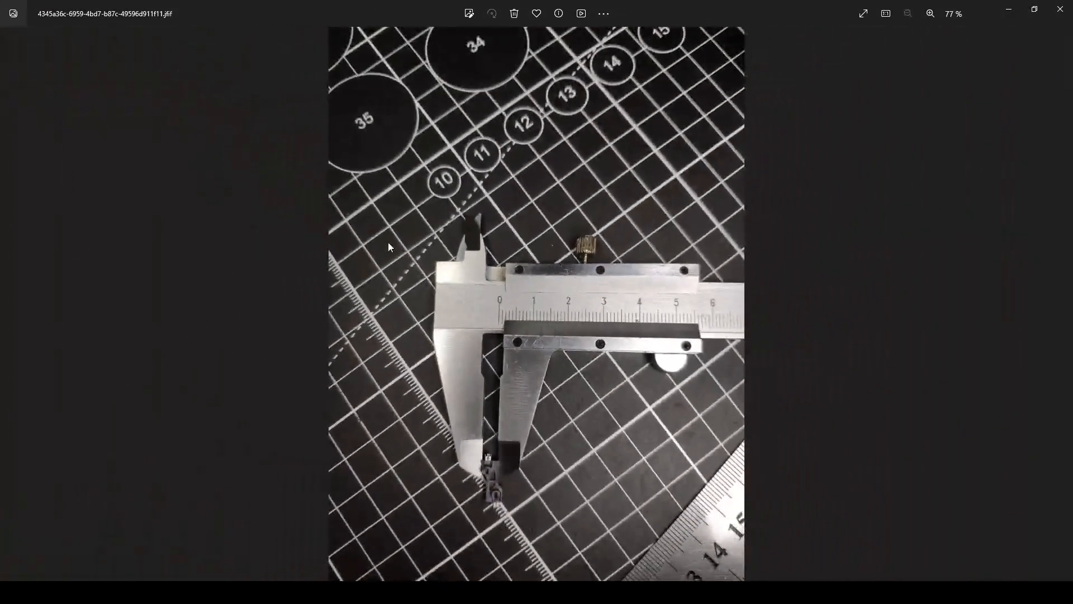
key(Right)
key(Right)
key(Right)
key(Right)
key(Right)
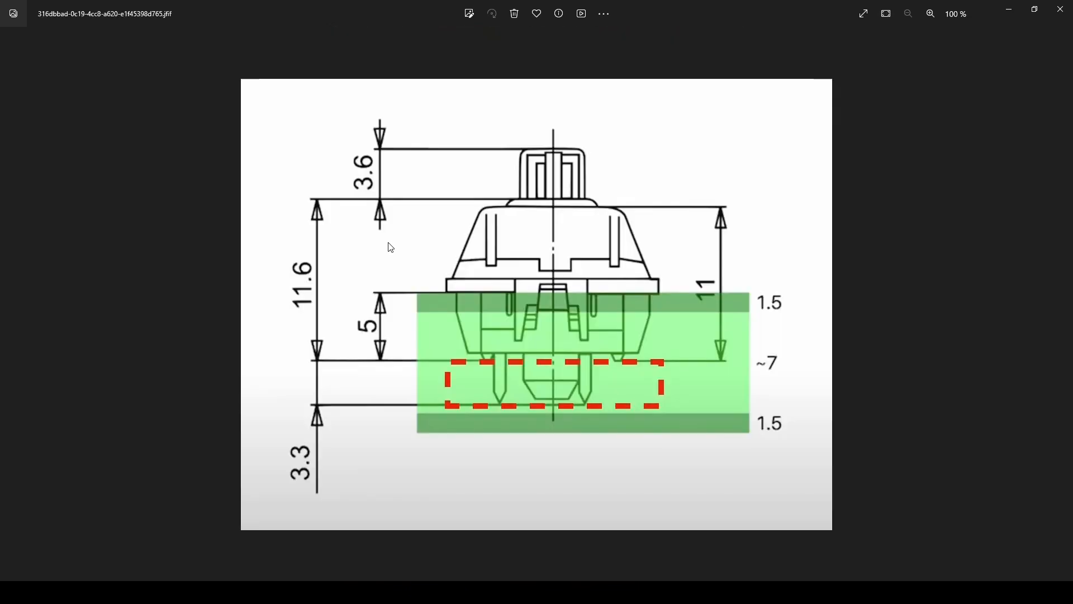
key(Right)
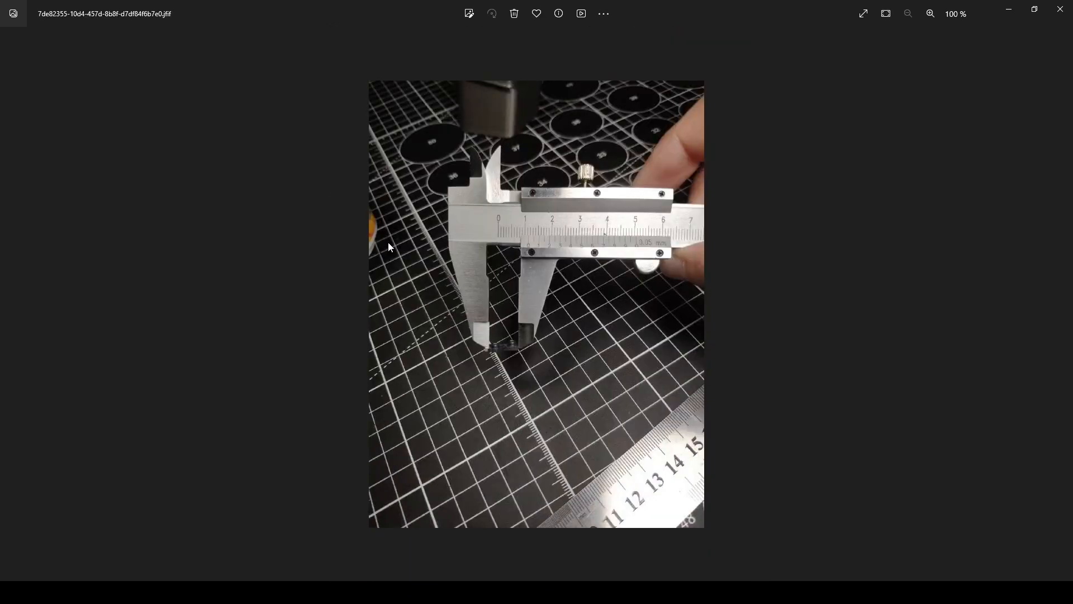
Examine the jaw placement and vernier scale in the body-length photo, then return to the sketch
scroll(514, 335, up, 5)
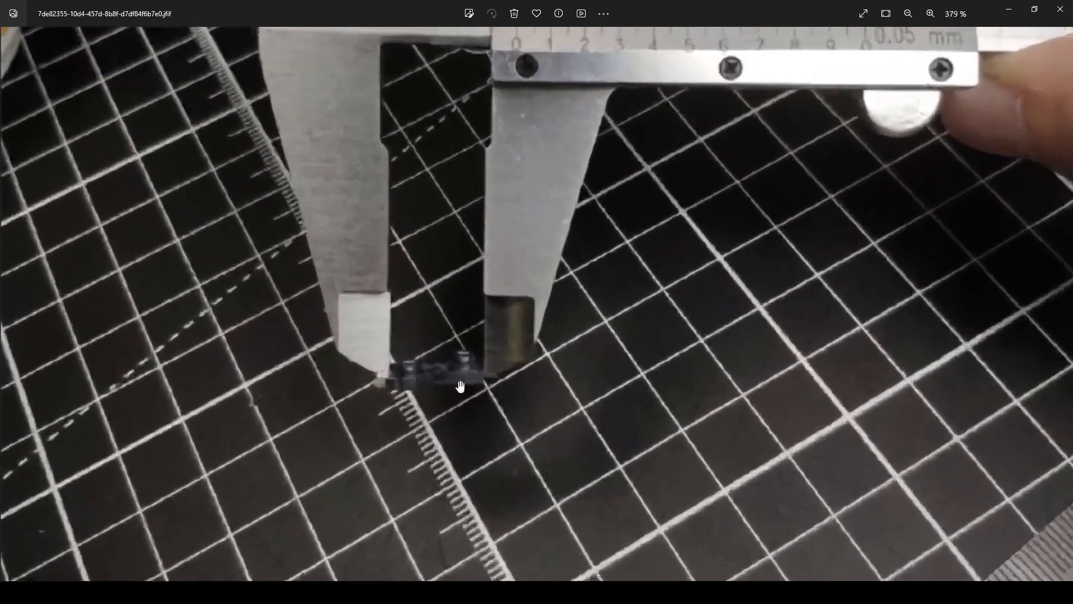
scroll(447, 402, down, 5)
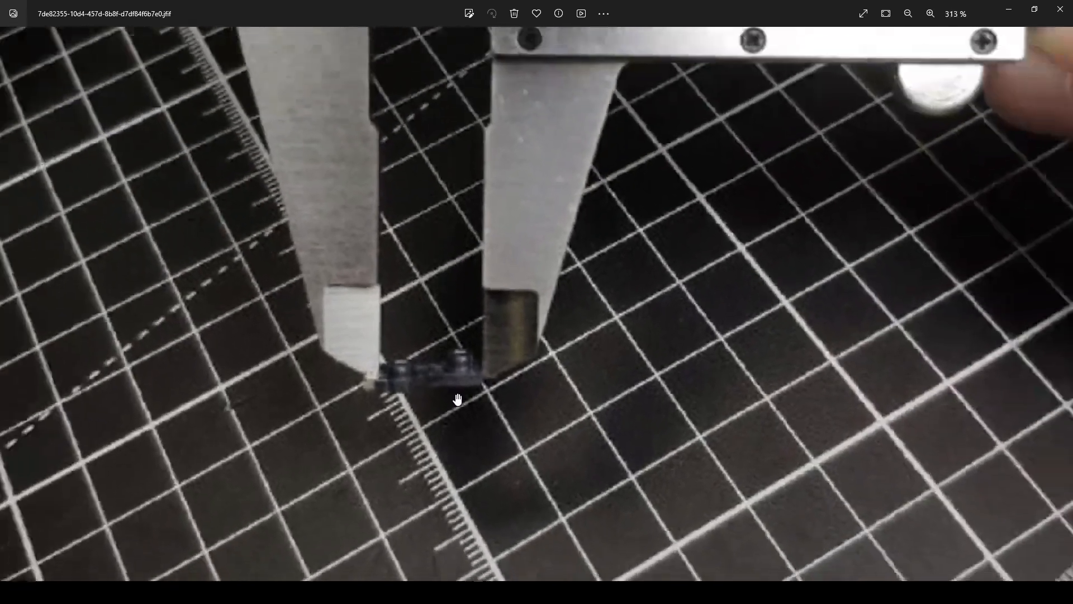
scroll(518, 193, up, 3)
scroll(518, 193, up, 2)
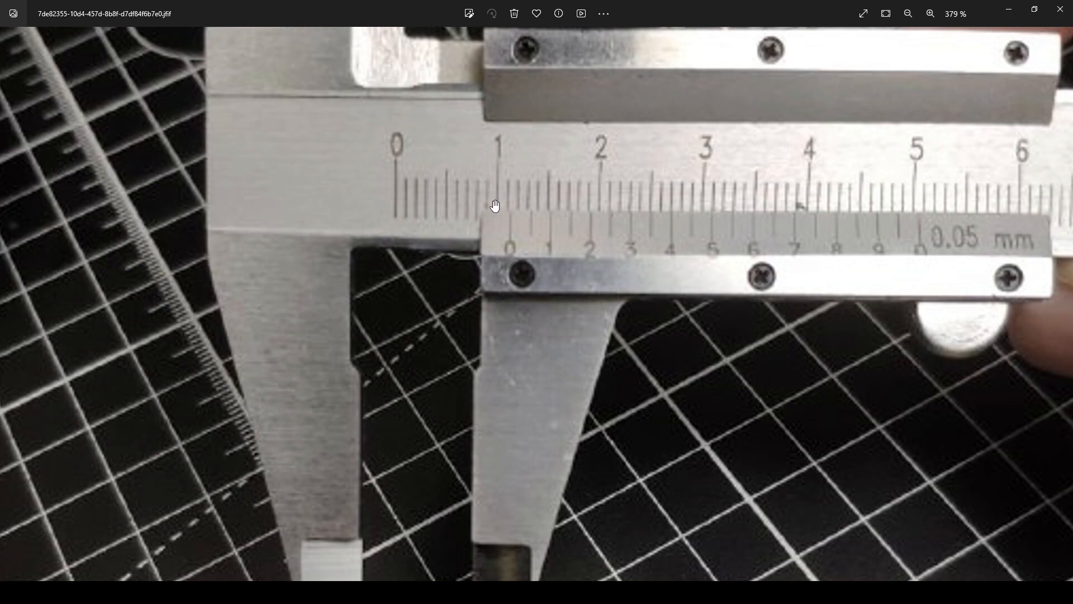
click(1009, 9)
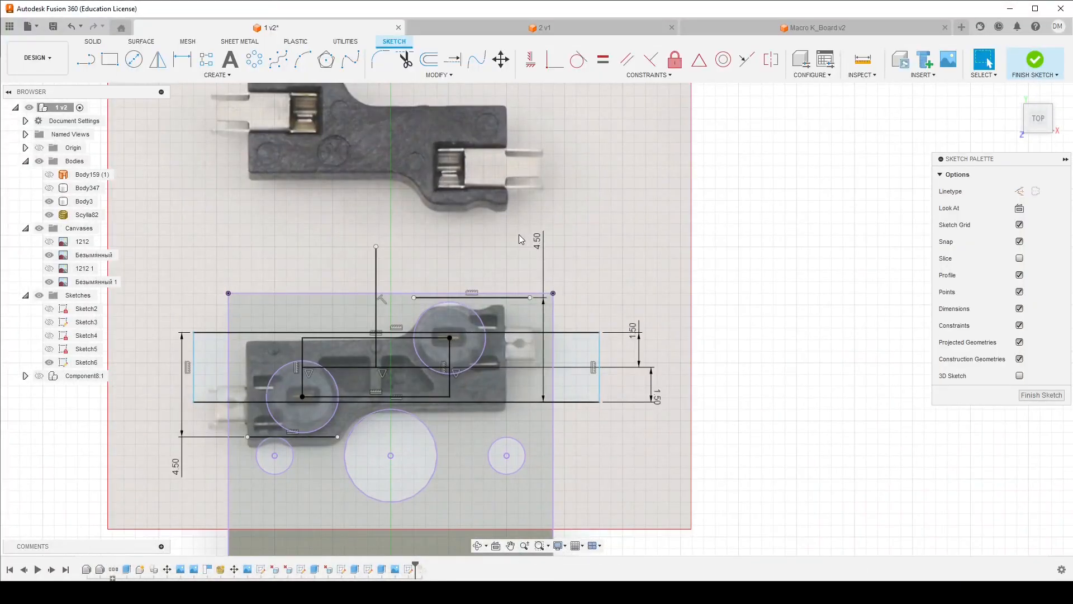
Draw two vertical lines near the socket body's left and right ends, the right one about 7 mm long
click(86, 59)
scroll(241, 513, up, 3)
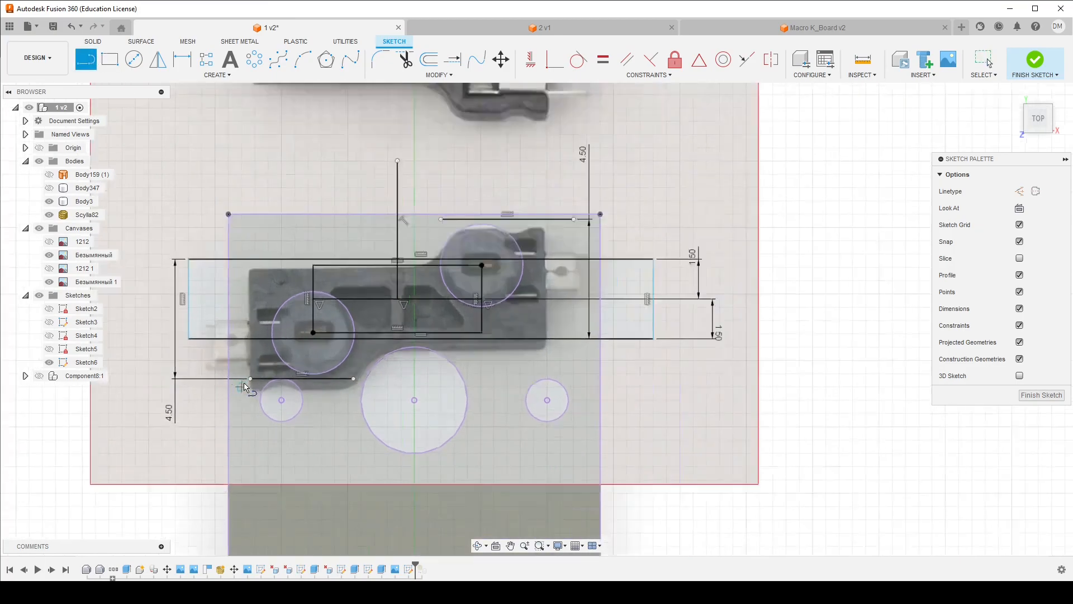
scroll(241, 298, down, 3)
click(240, 142)
click(239, 429)
key(Escape)
click(85, 58)
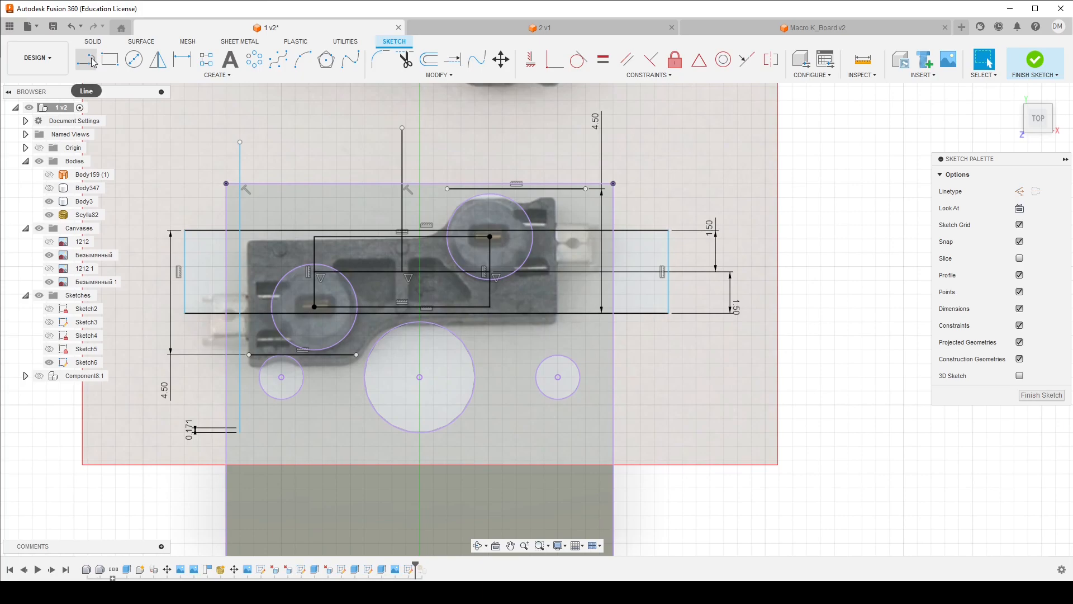
click(586, 155)
click(586, 349)
key(Escape)
Dimension the distance from the central vertical line to the right end line as 11.2/2 mm
key(d)
click(585, 246)
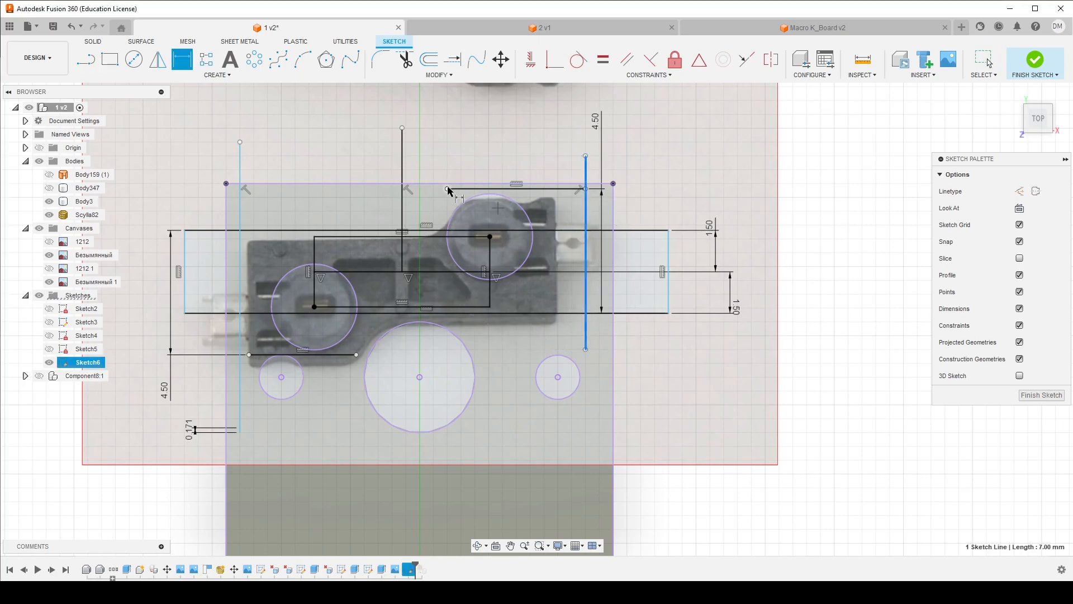
click(403, 180)
click(468, 159)
text(11)
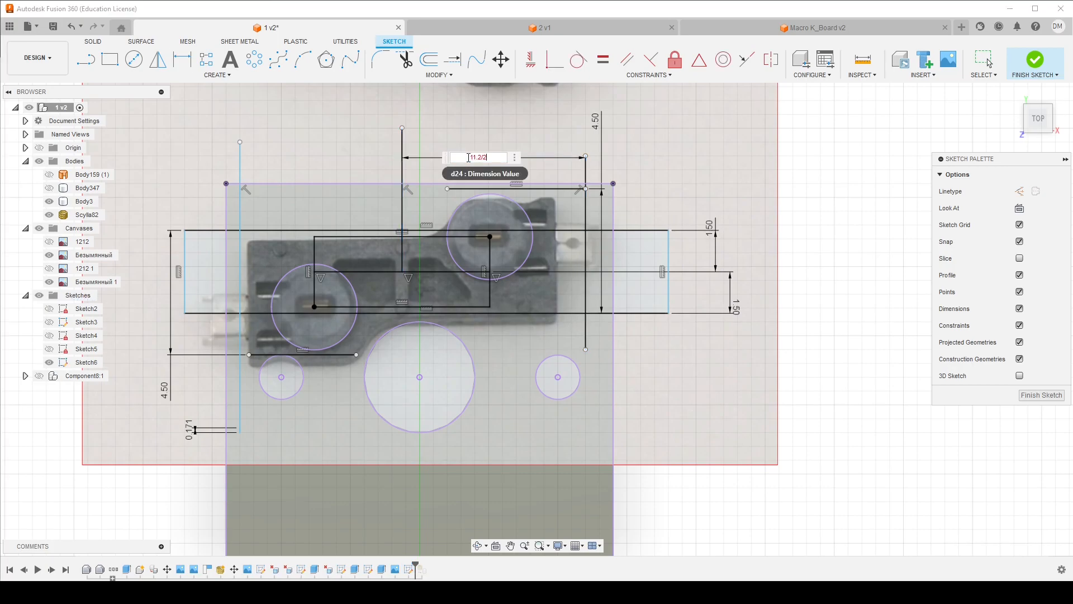
text(.2/2)
key(Return)
Dimension the distance from the central vertical line to the left end line as 11.2/2 mm
click(403, 179)
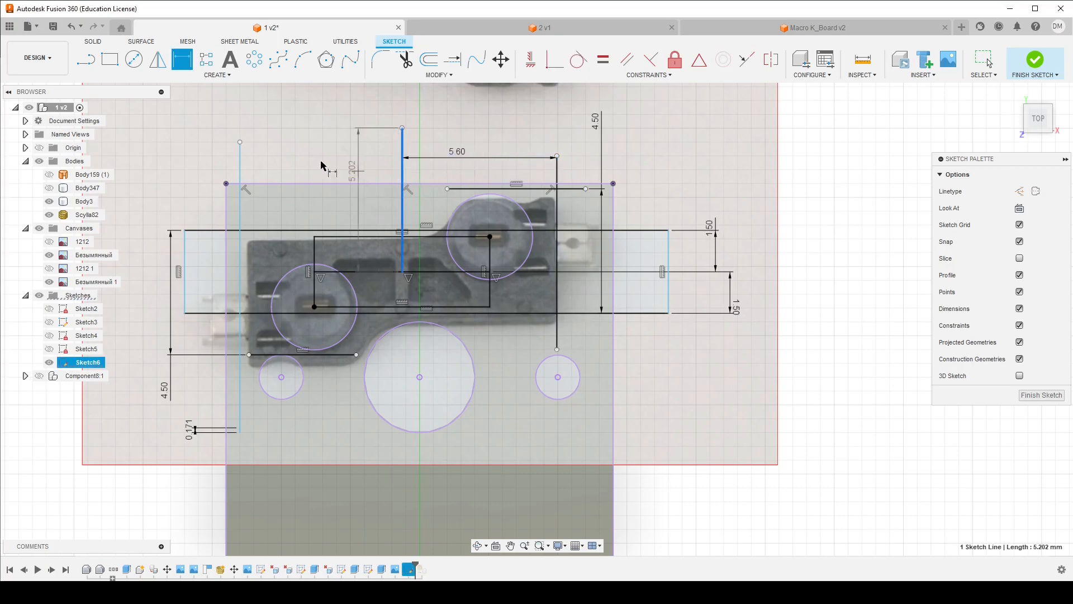
click(240, 150)
click(260, 160)
text(11.)
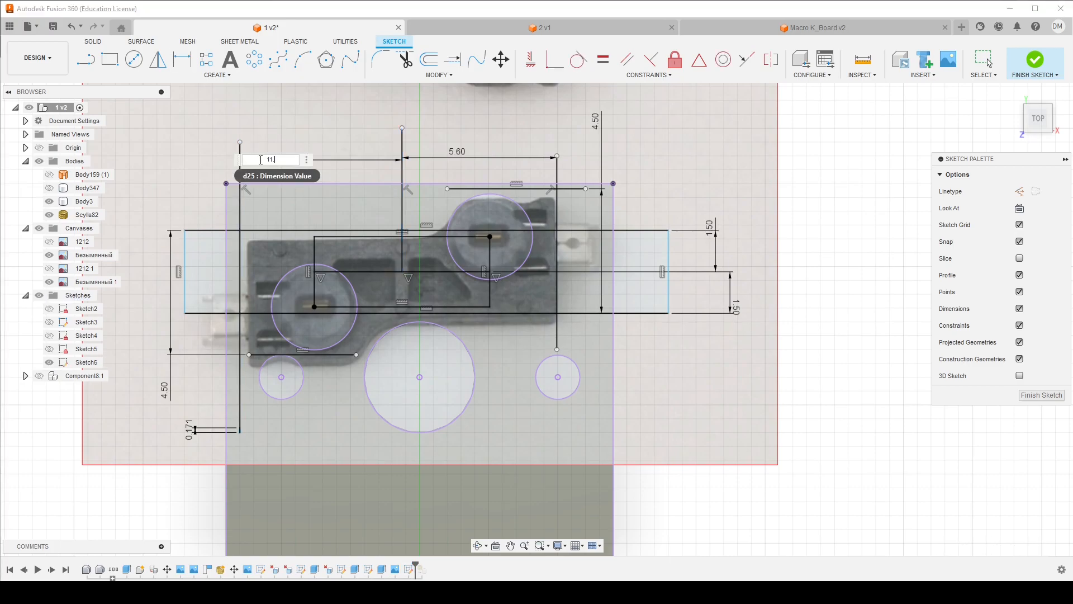
text(2/2)
key(Return)
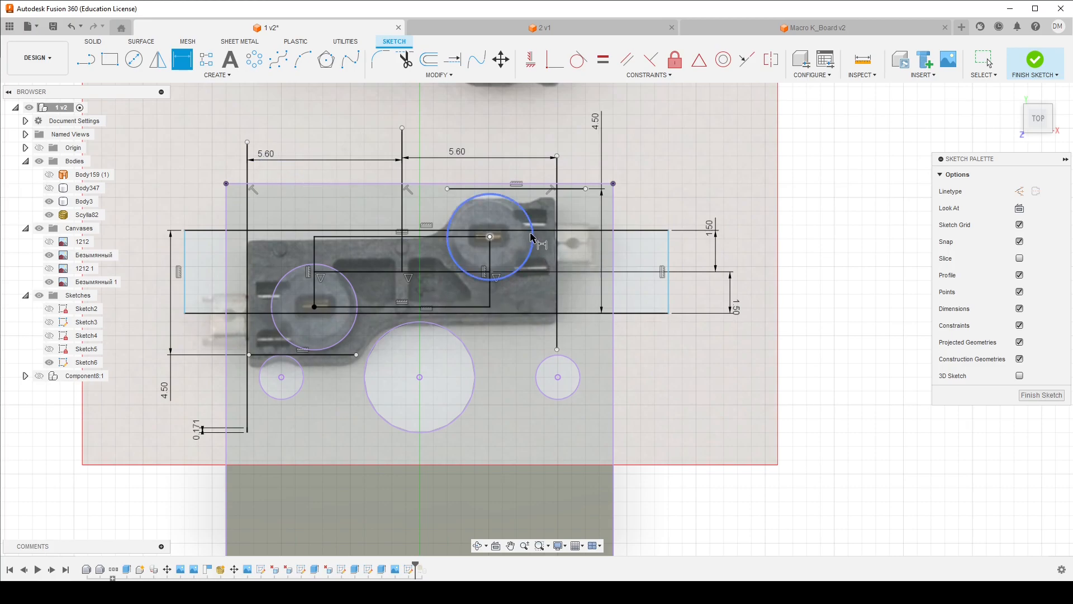
Extend the lower lobe line's left end past the left vertical line and its right end slightly toward the large circle
scroll(478, 200, up, 2)
scroll(479, 200, up, 3)
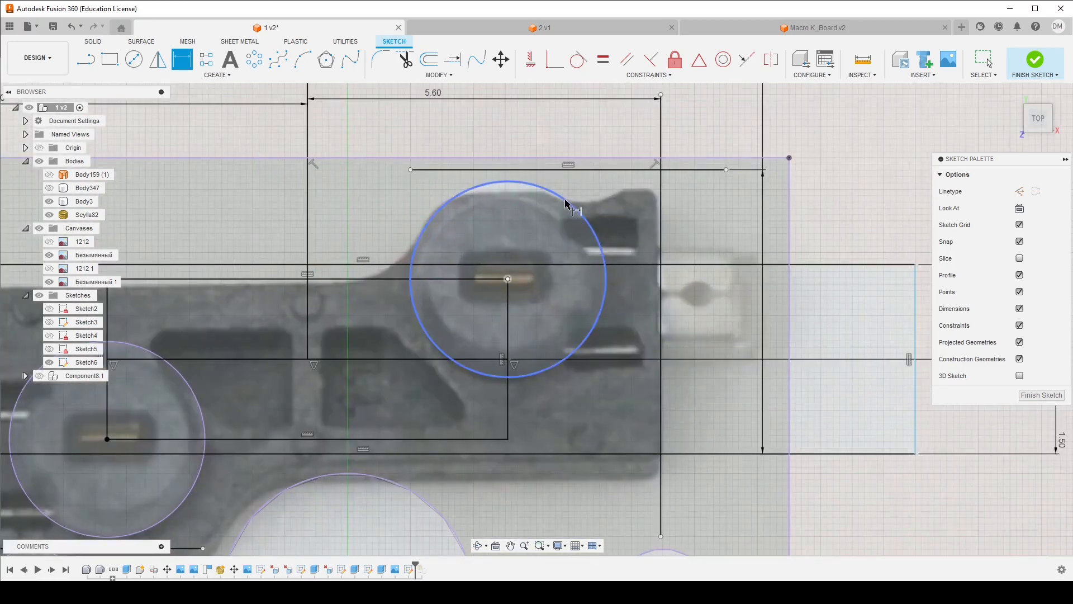
key(Escape)
scroll(525, 195, down, 2)
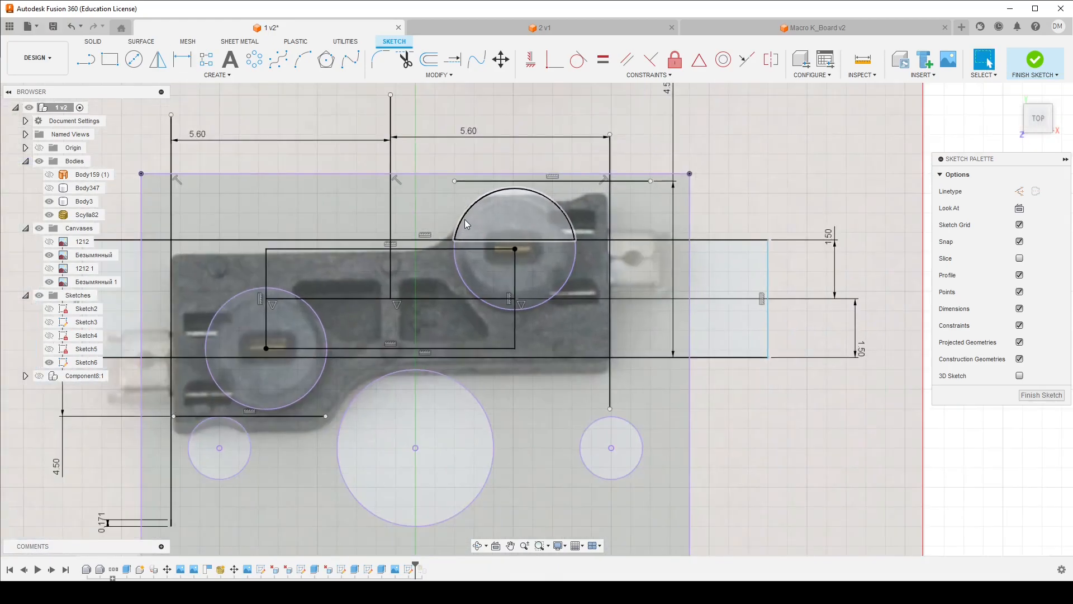
scroll(301, 447, up, 5)
scroll(304, 447, down, 3)
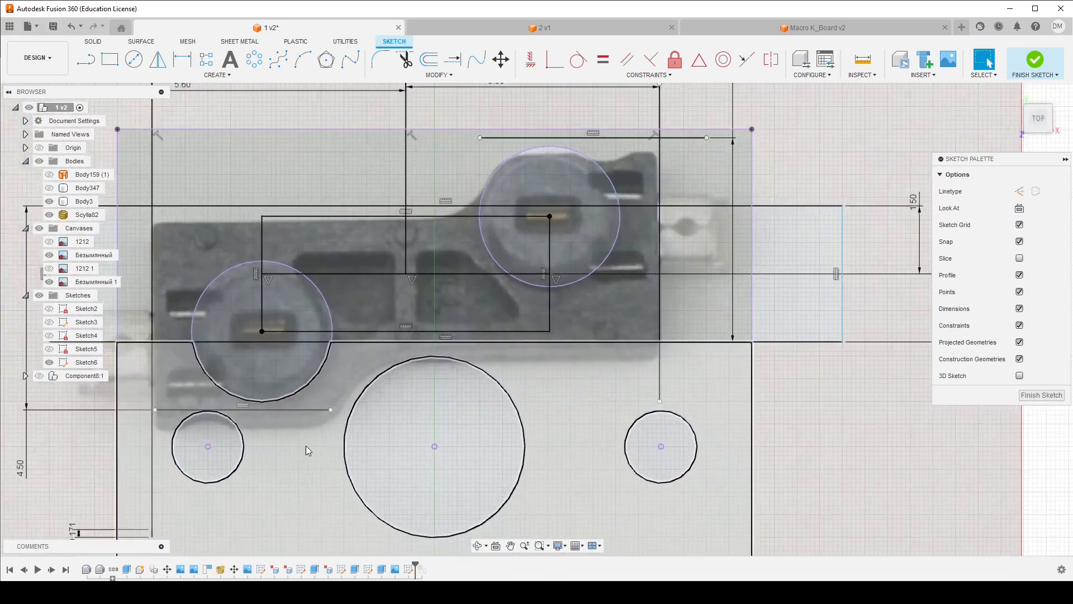
click(181, 430)
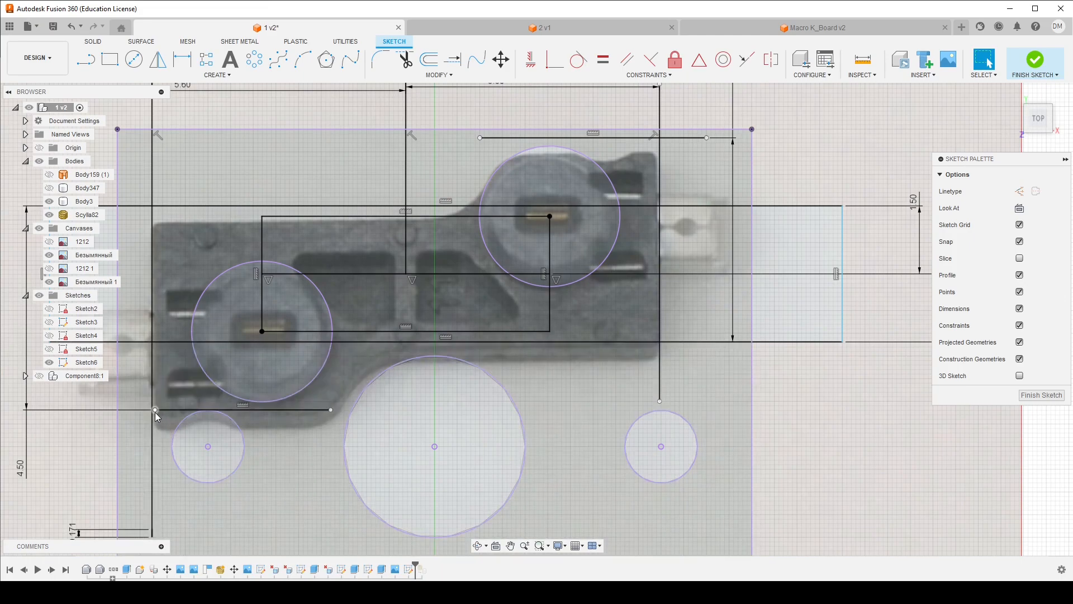
drag(154, 410, 140, 410)
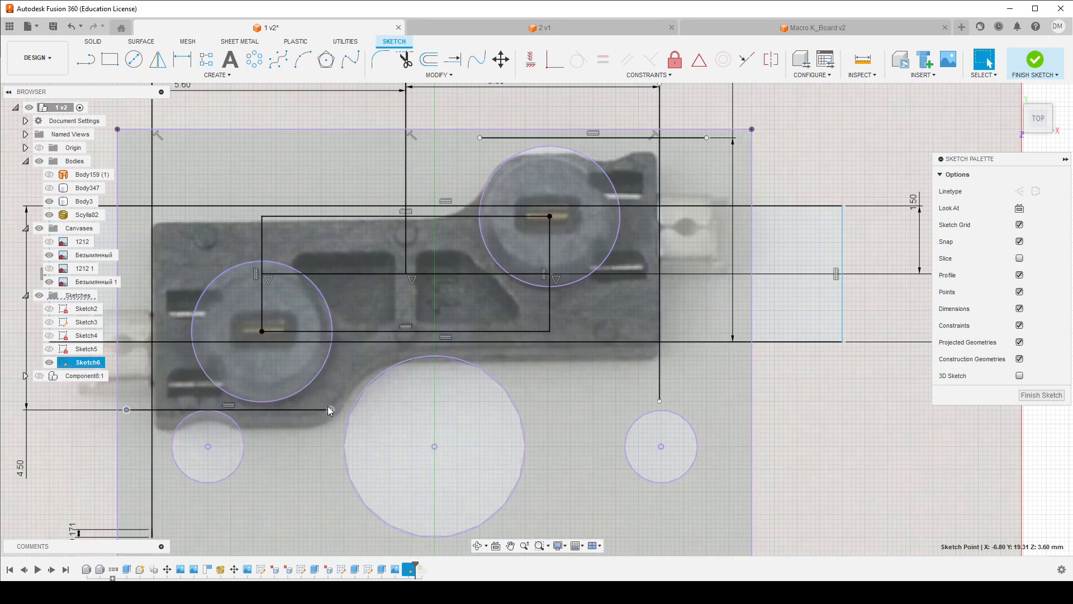
mouse_move(331, 408)
mouse_down()
mouse_move(348, 409)
mouse_move(334, 409)
mouse_up()
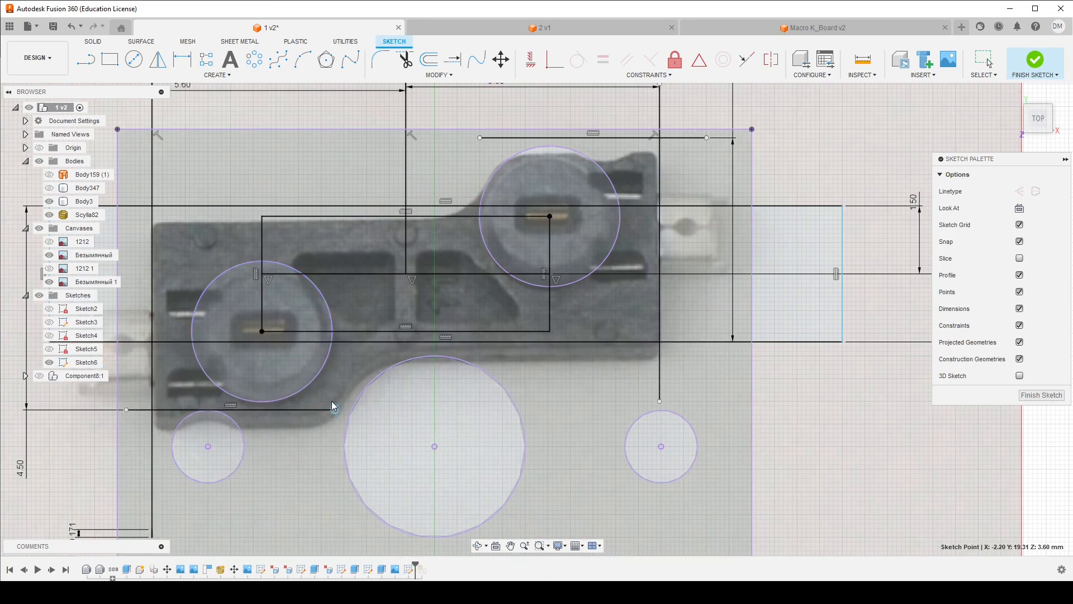
click(429, 60)
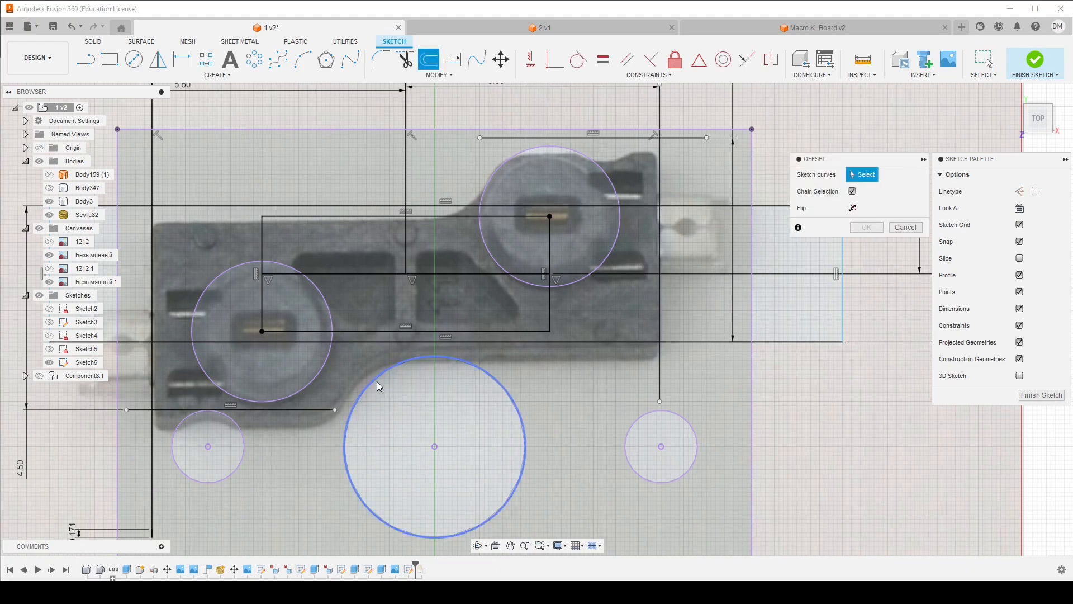
click(377, 381)
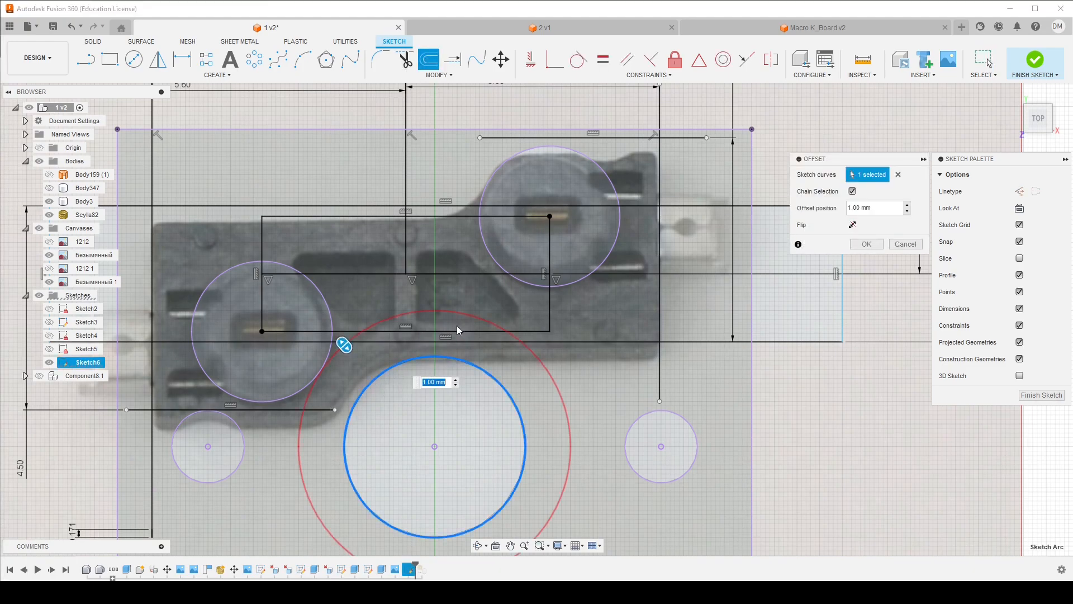
click(906, 244)
Draw a circle about 4.6 mm in diameter, concentric with the large central hole and touching the long rectangle's lower edge
click(133, 59)
click(435, 446)
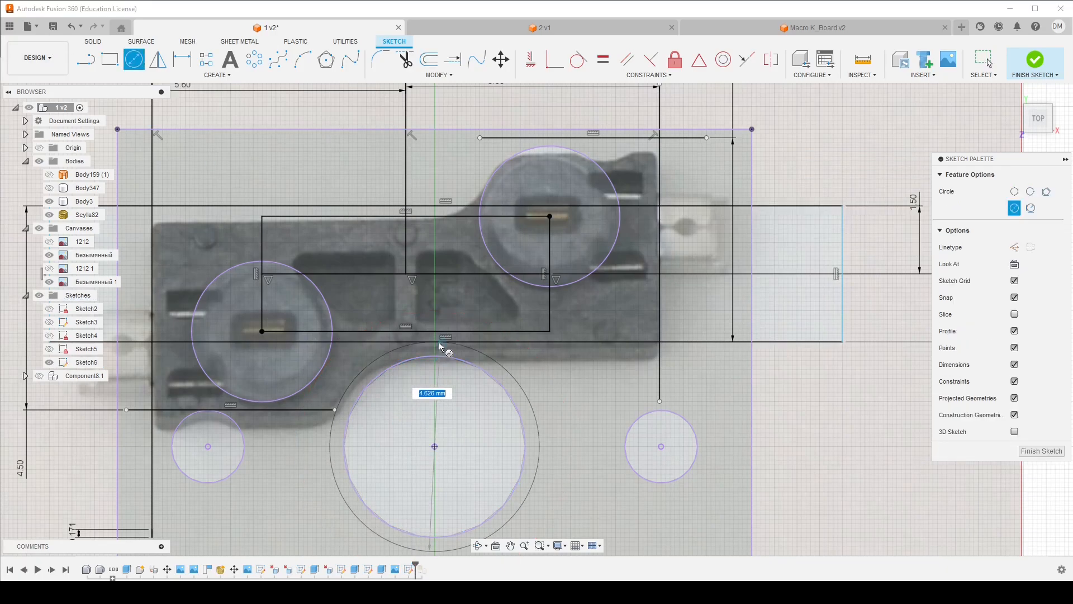
click(438, 346)
key(Escape)
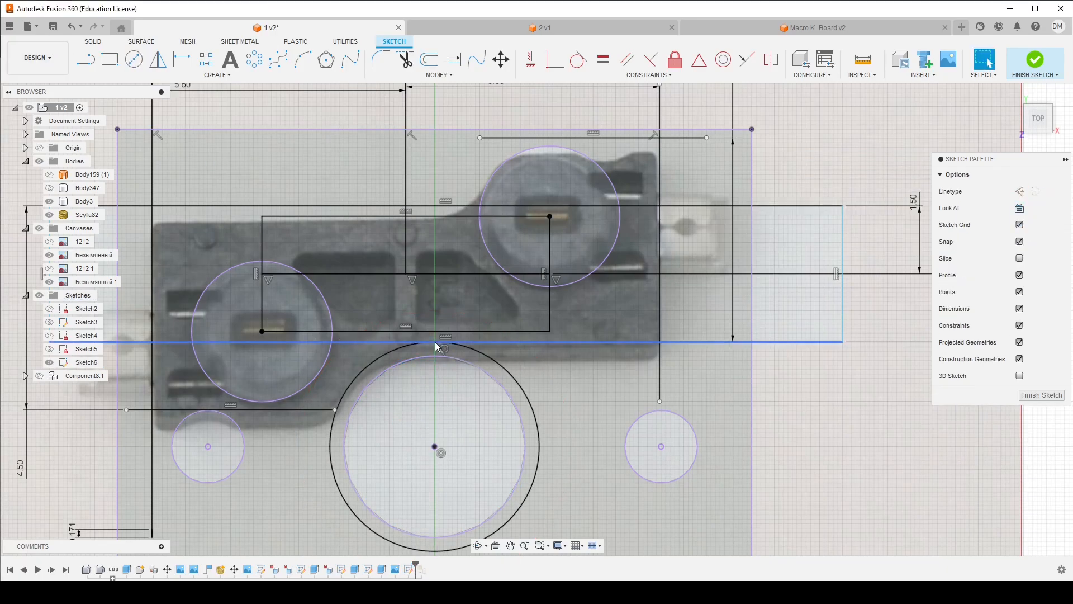
Stretch the lower lobe line's right end until it crosses the new circle
scroll(391, 429, down, 3)
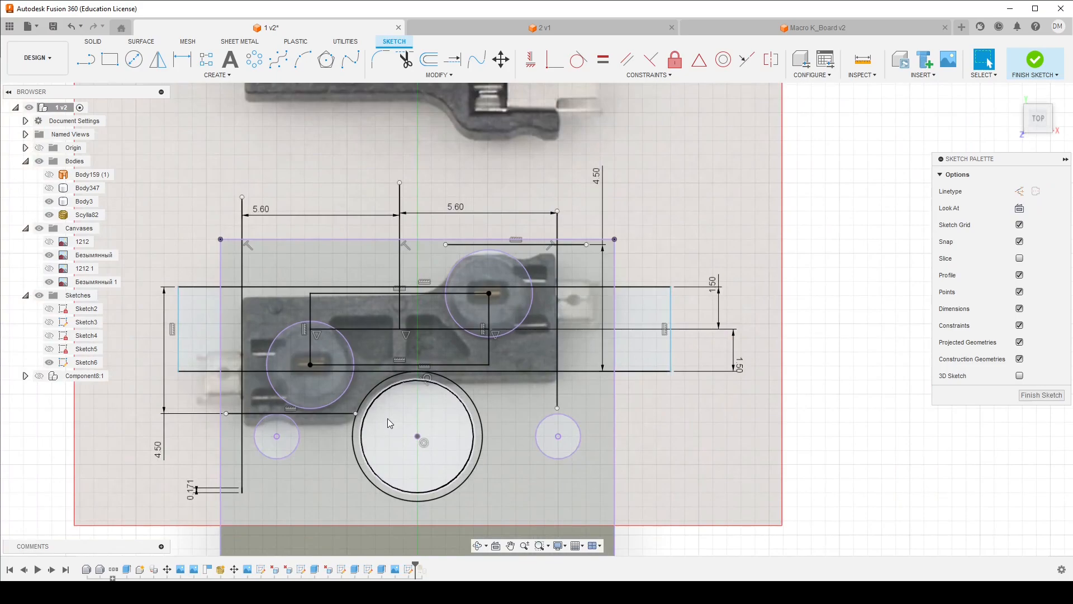
scroll(395, 405, up, 5)
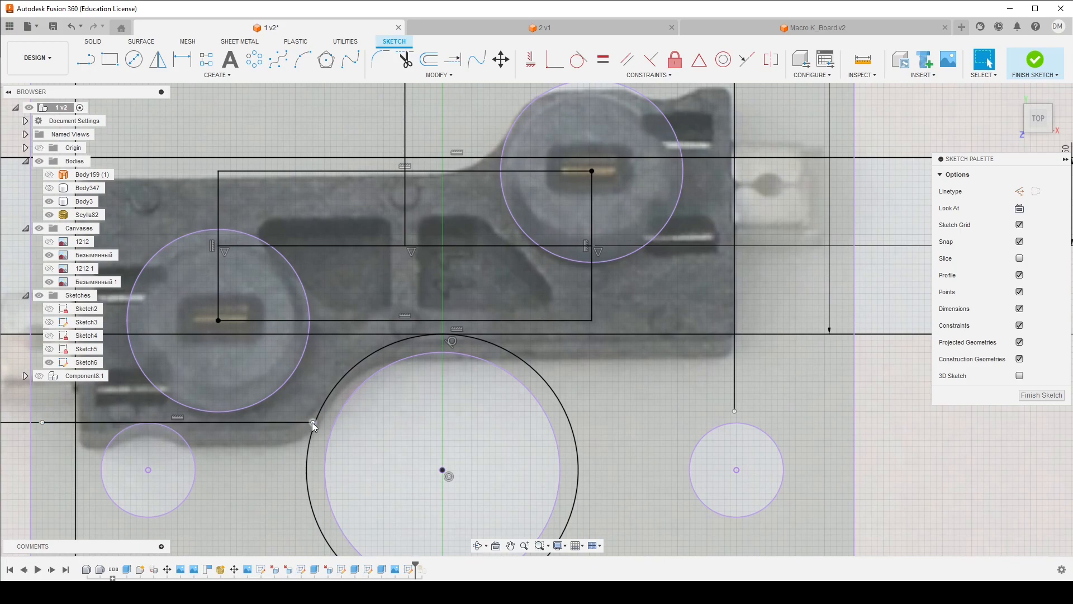
click(324, 421)
Trim the new circle to the arc joining the rectangle's lower edge and the lobe line, and trim the line's overhang
scroll(402, 406, down, 5)
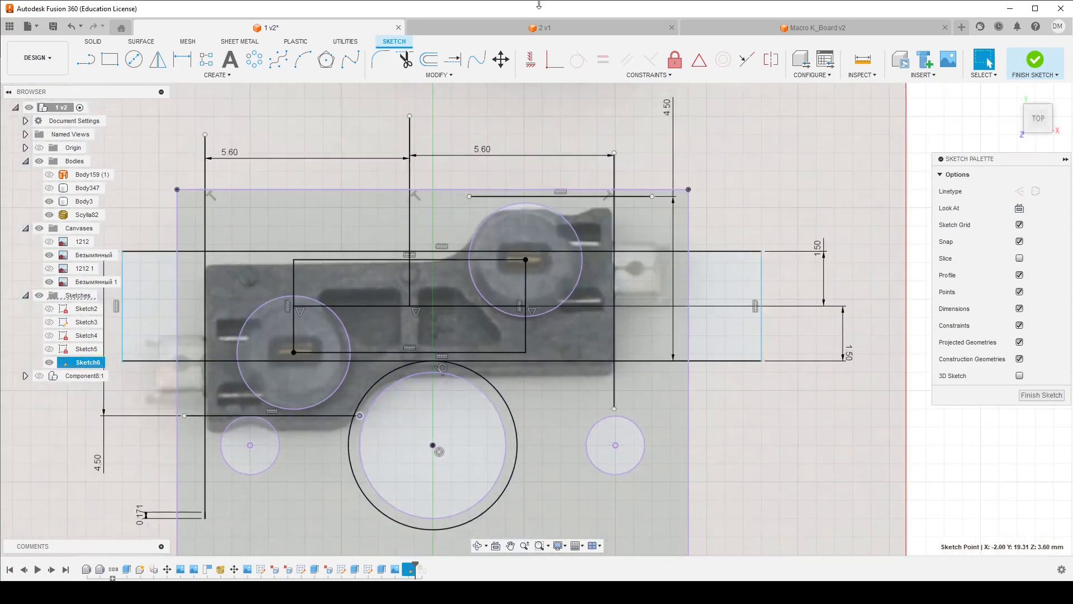
click(404, 60)
scroll(342, 430, up, 5)
click(343, 430)
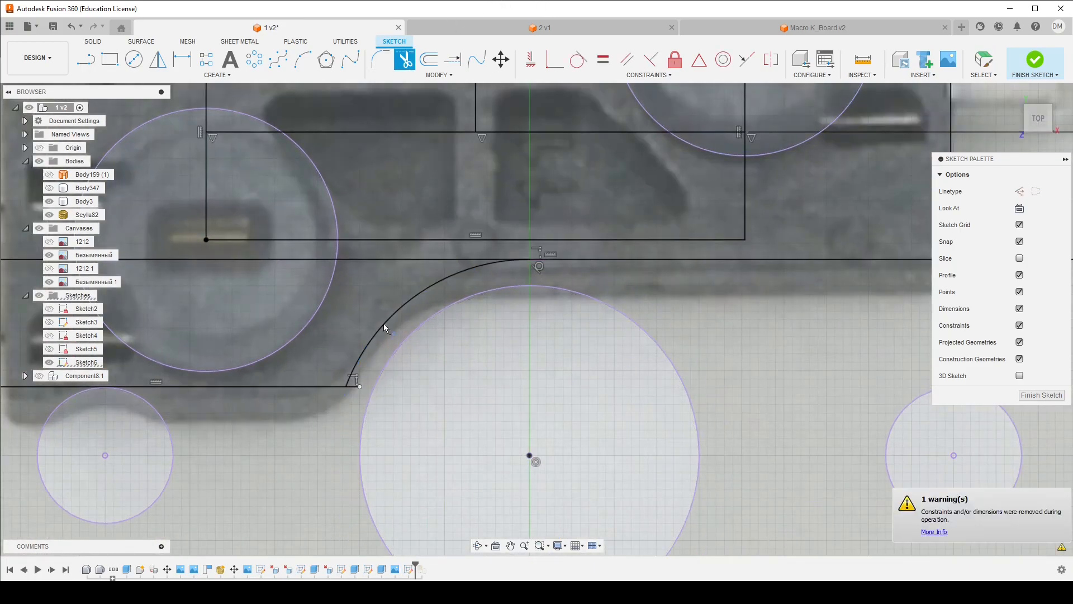
scroll(344, 394, up, 2)
scroll(391, 392, down, 2)
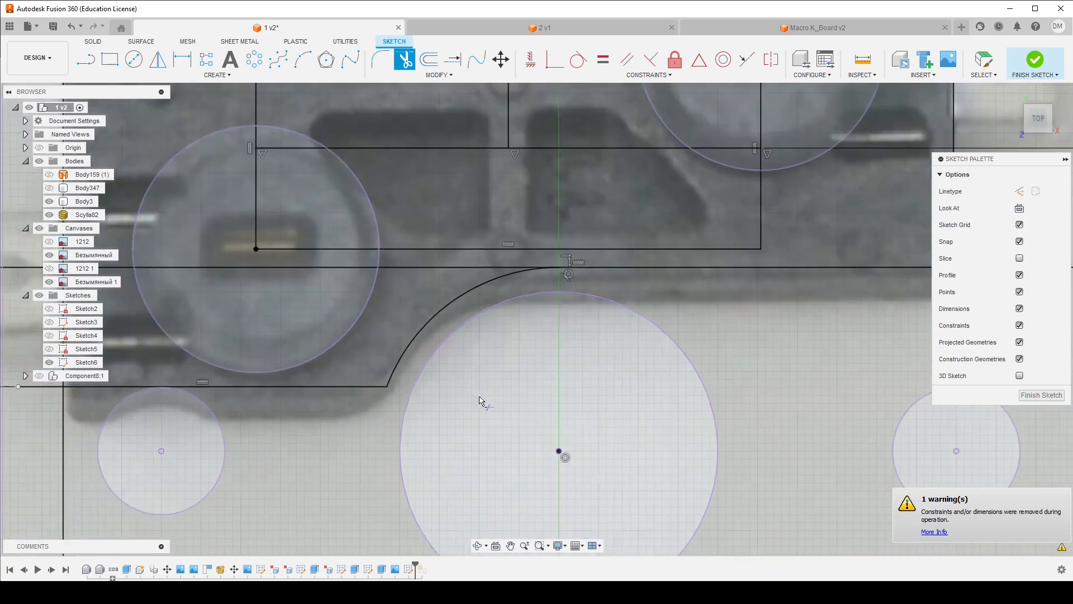
Fillet the corner between the lower lobe line and the trimmed arc with a 1 mm radius
scroll(358, 362, down, 3)
scroll(354, 362, up, 5)
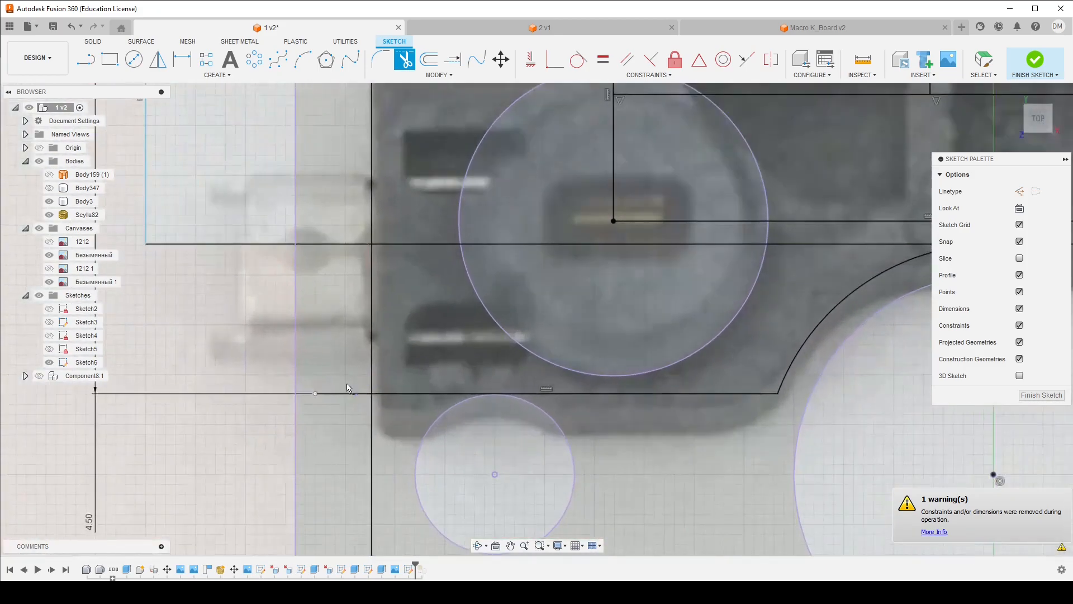
scroll(354, 363, down, 4)
click(385, 62)
scroll(492, 380, up, 5)
click(450, 357)
click(476, 349)
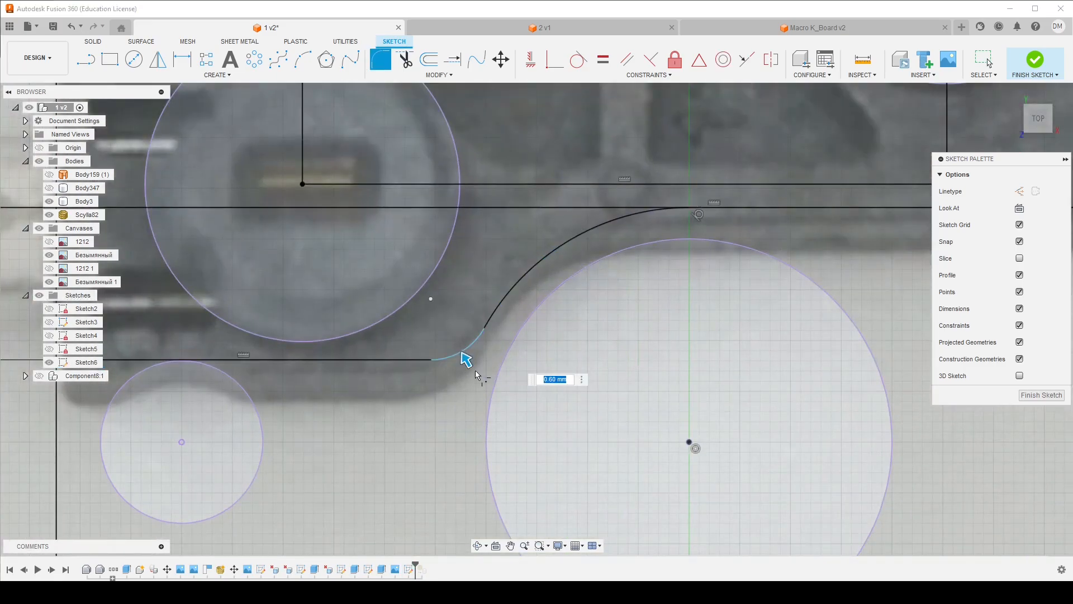
text(1)
key(Return)
Set the radius of the fillet between the lobe line and the arc to 0.5 mm
scroll(475, 374, down, 5)
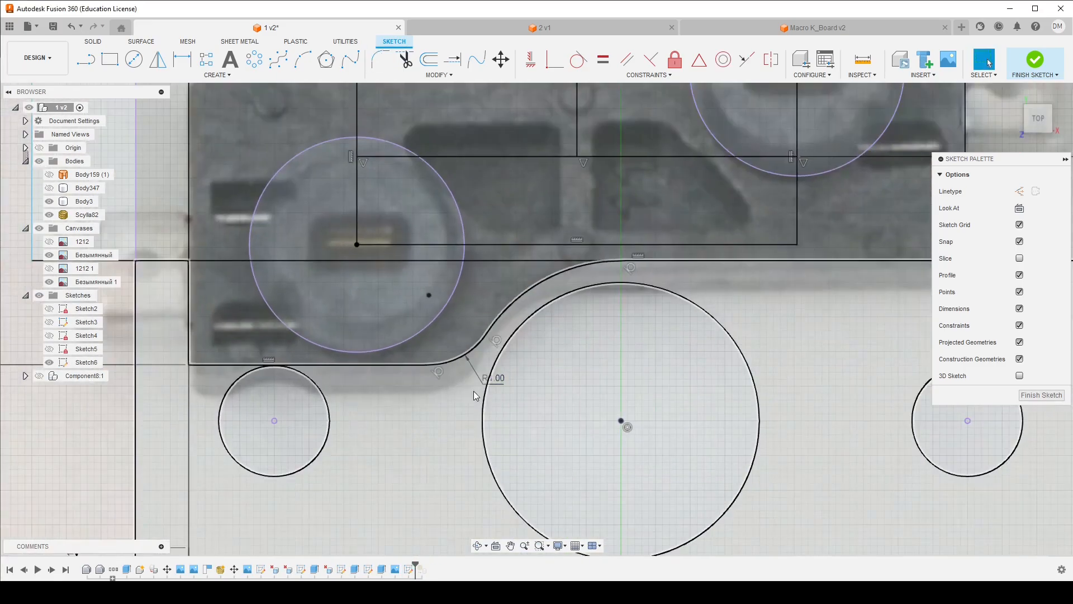
scroll(491, 414, up, 5)
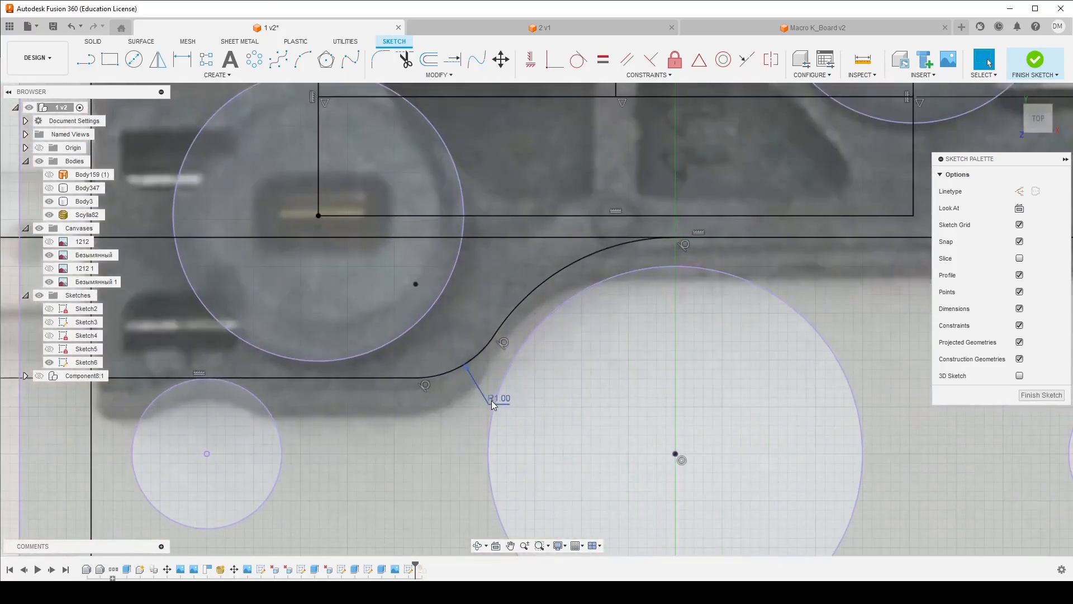
double_click(493, 401)
text(0.5)
key(Return)
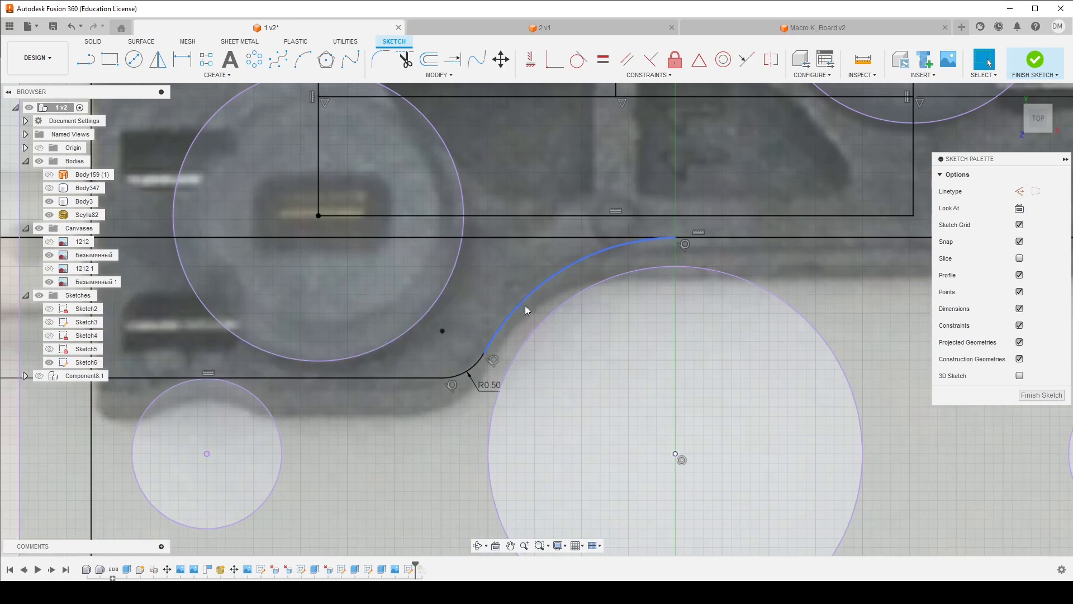
Draw a vertical line from the inner rectangle's centre down past the outline's lower edge
scroll(471, 393, down, 4)
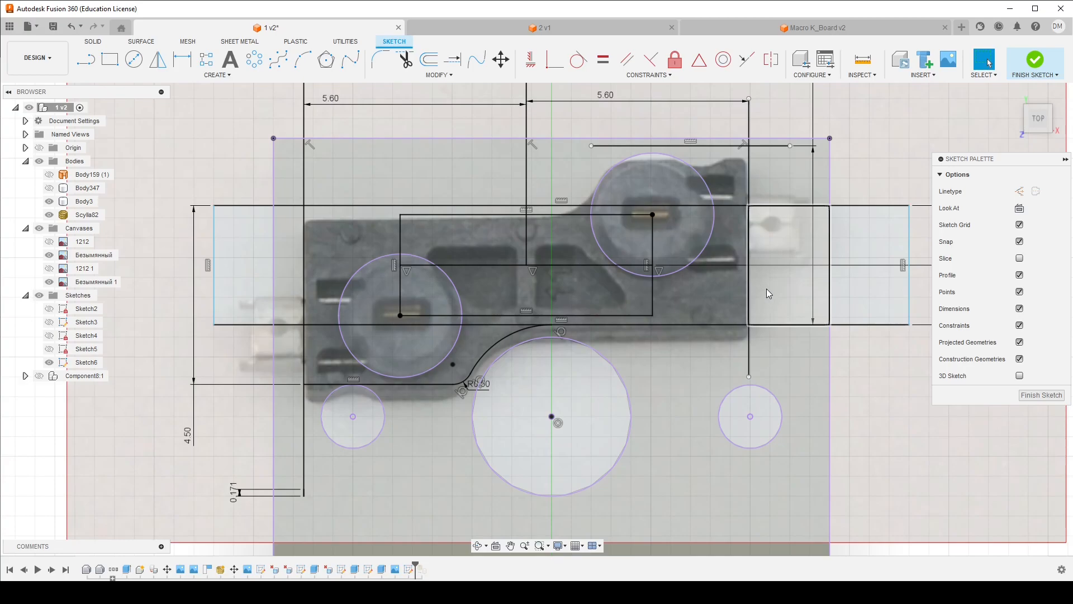
scroll(769, 293, down, 2)
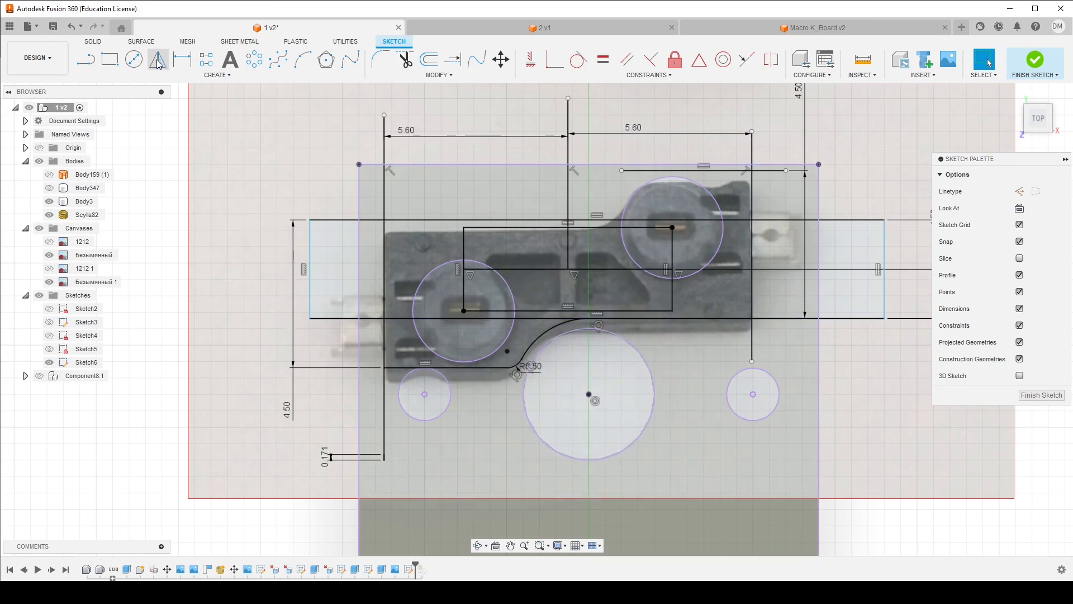
scroll(591, 290, up, 3)
scroll(451, 177, down, 3)
key(l)
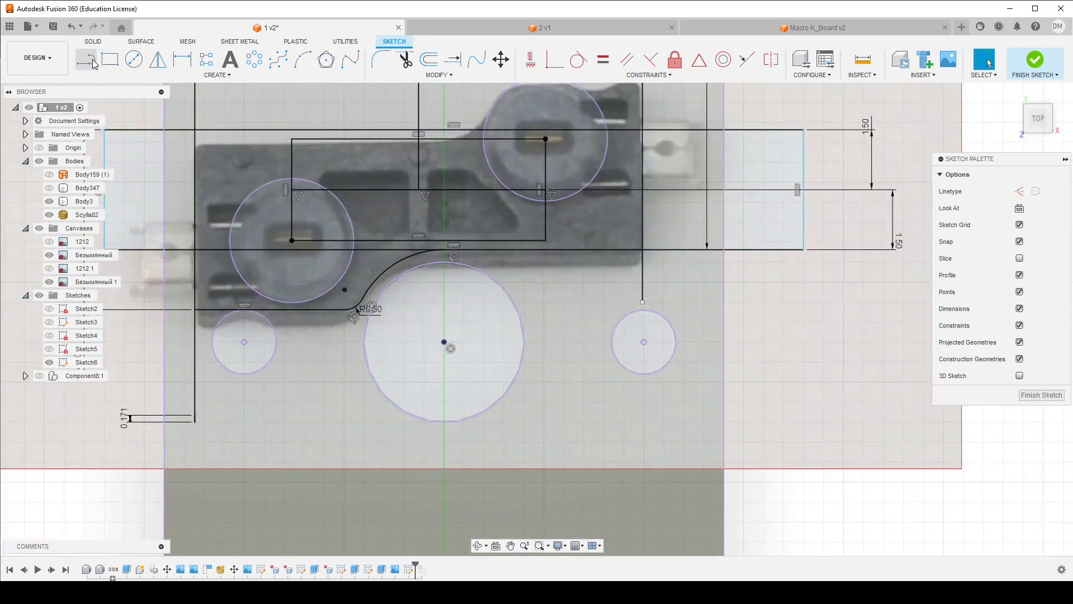
click(421, 193)
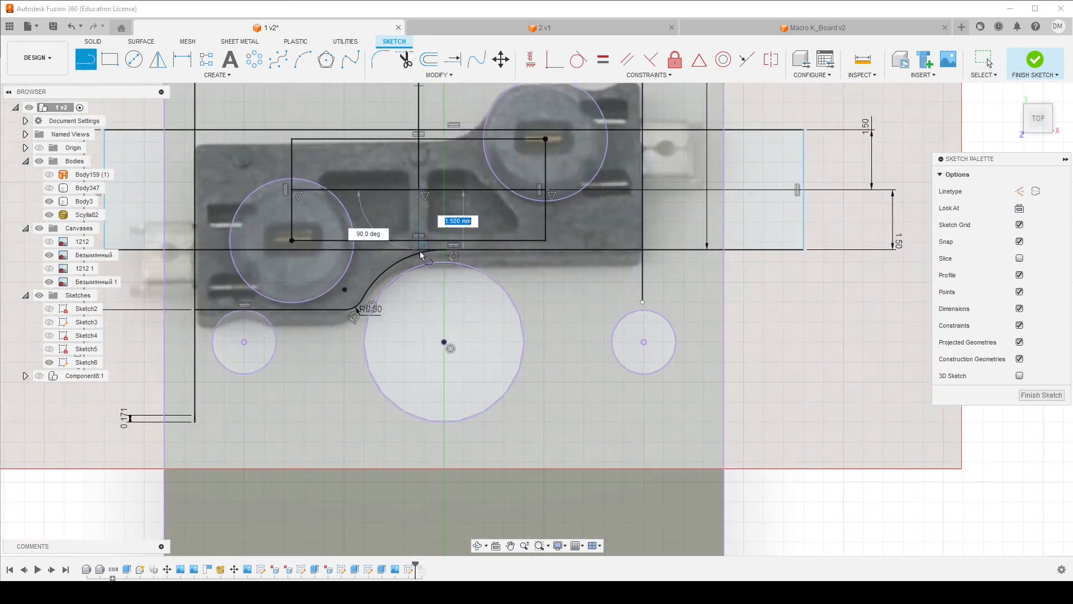
scroll(420, 252, up, 2)
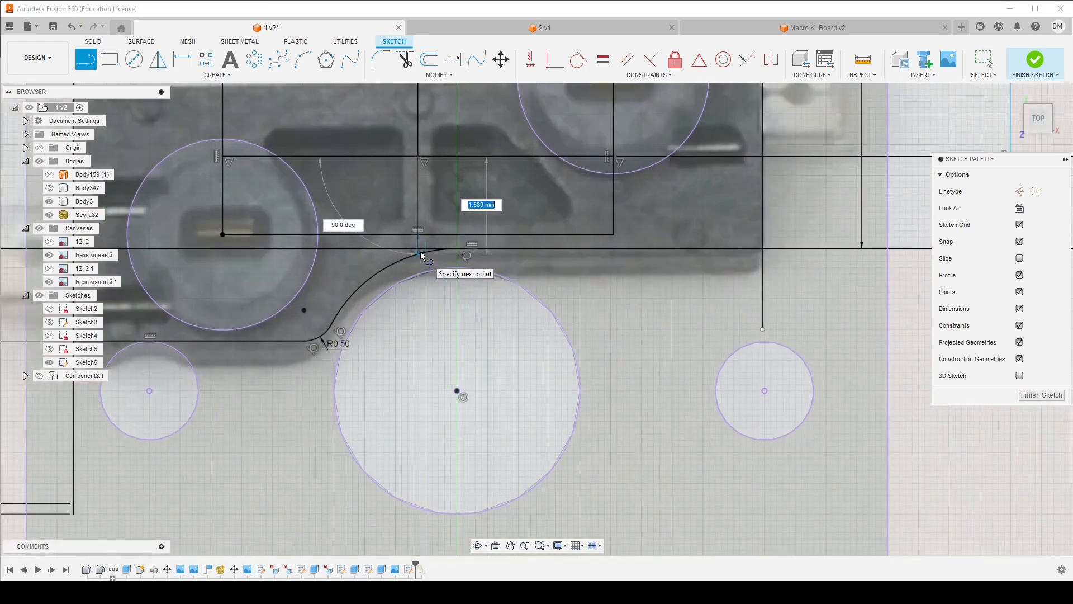
click(418, 301)
scroll(419, 302, down, 3)
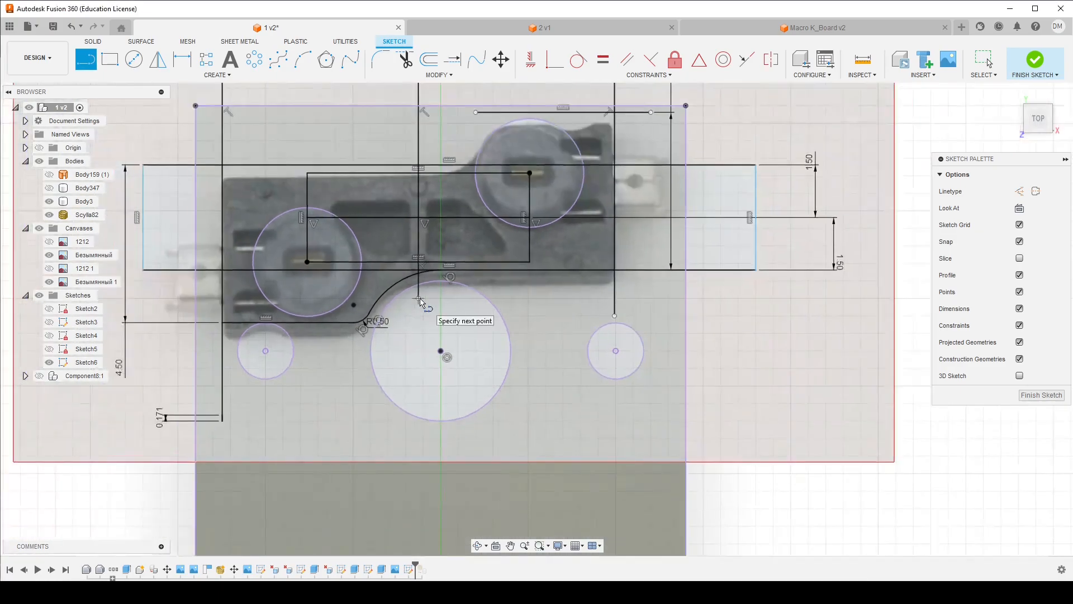
key(Escape)
scroll(425, 306, down, 2)
scroll(420, 251, up, 4)
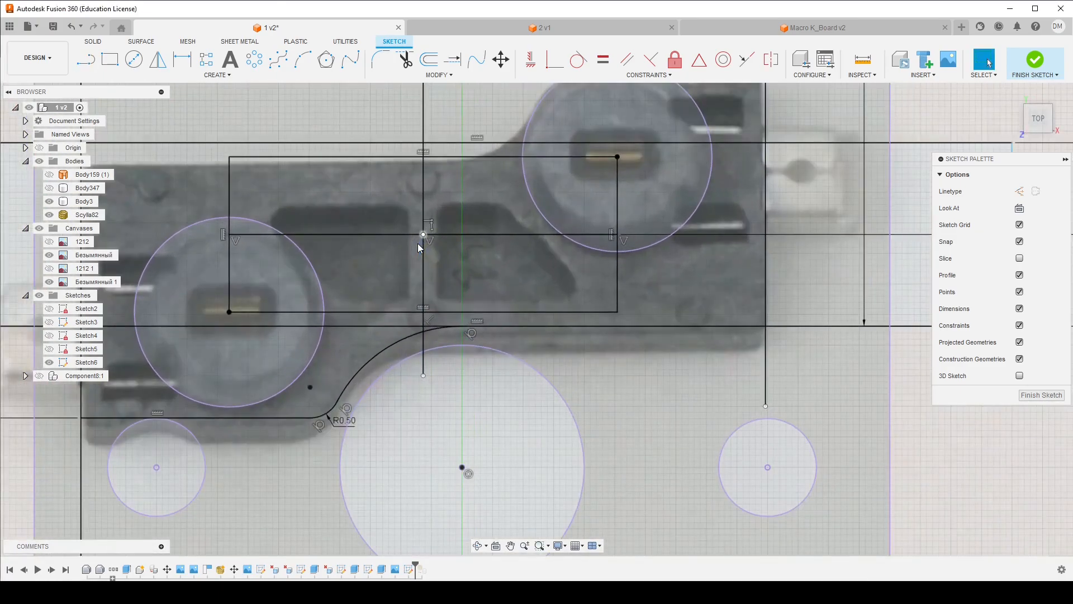
scroll(418, 243, down, 2)
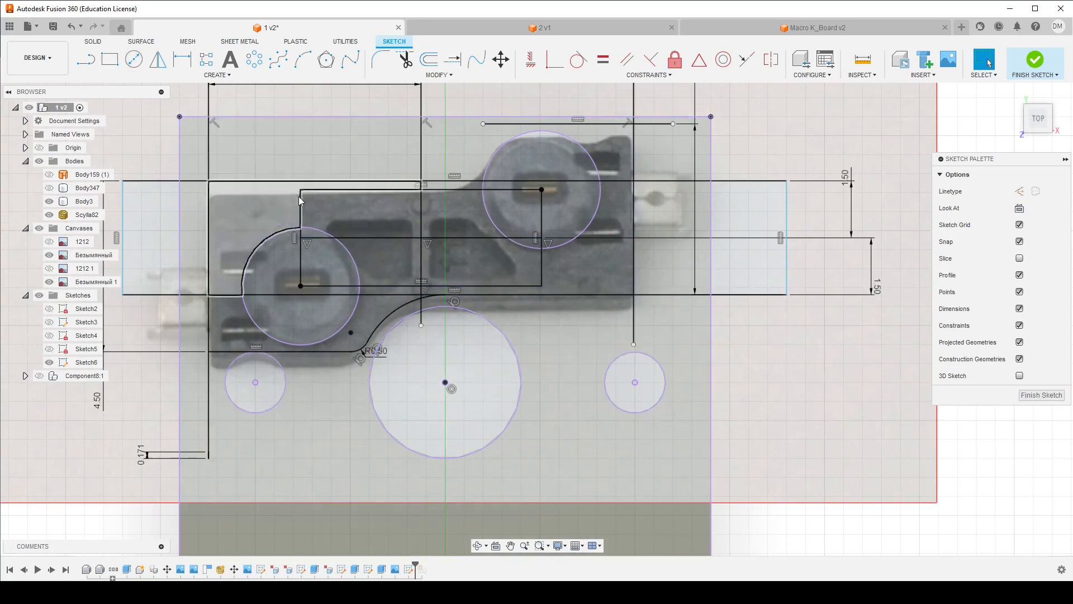
key(l)
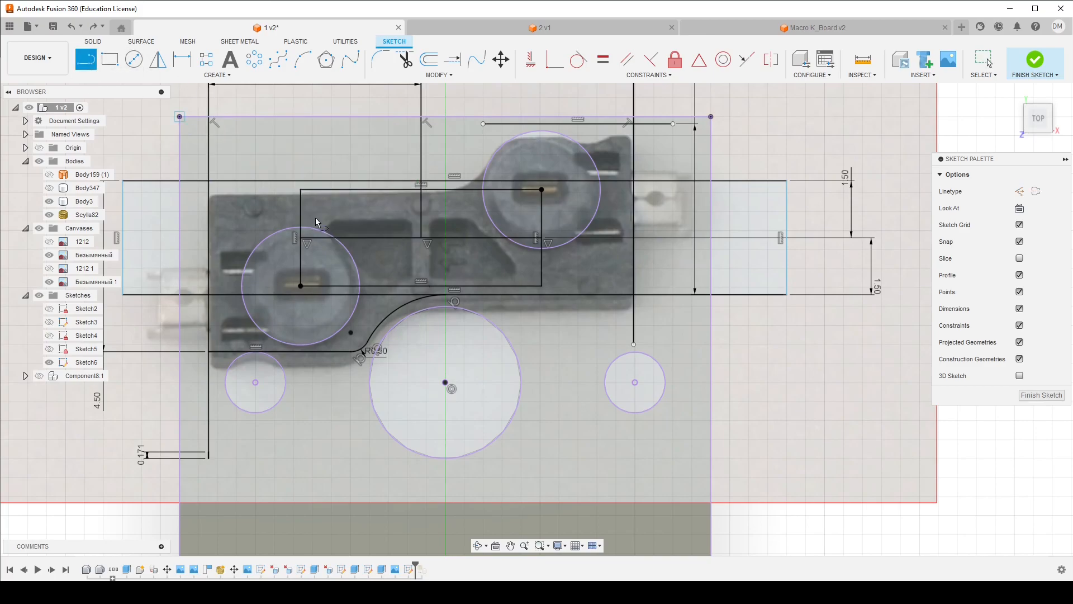
scroll(415, 297, down, 3)
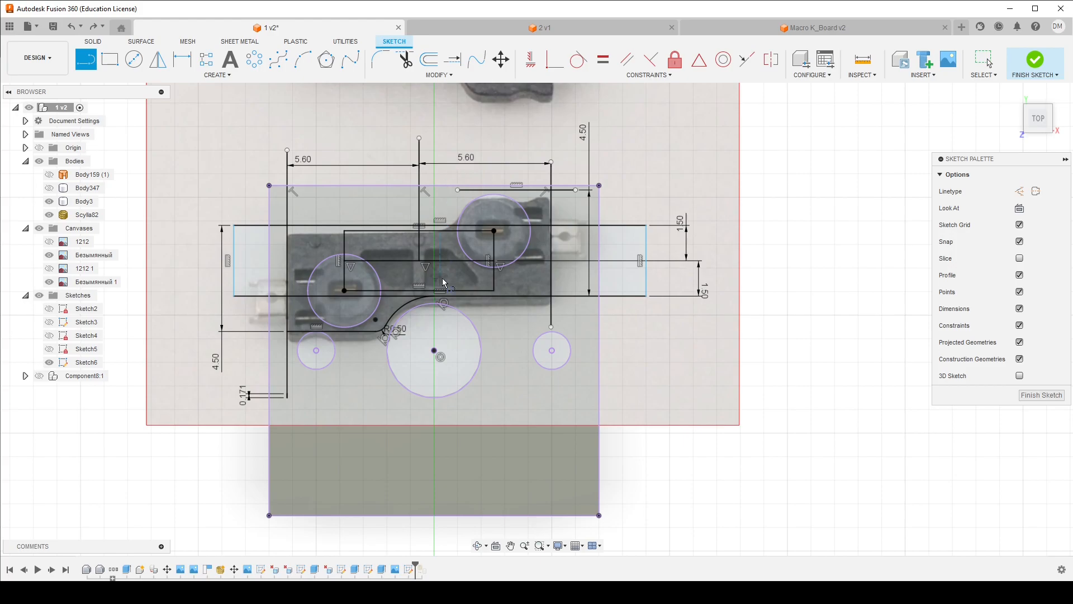
scroll(442, 304, up, 2)
scroll(440, 306, up, 2)
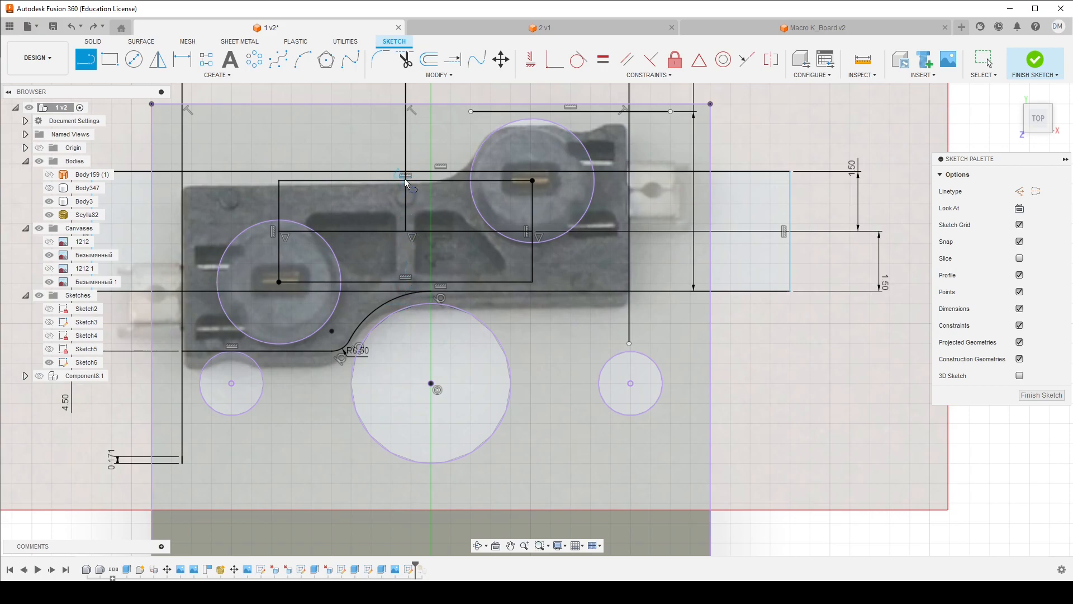
click(410, 229)
scroll(446, 369, down, 2)
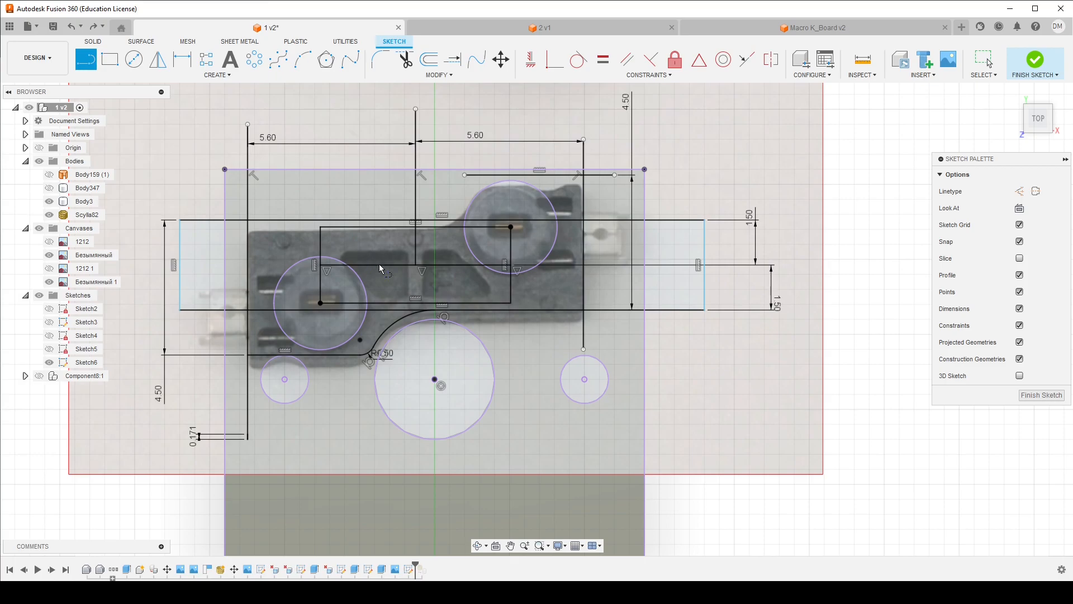
scroll(370, 259, up, 1)
click(763, 418)
key(Escape)
Split the socket outline in half with a vertical line running from the inner rectangle's centre down across the lower edge and arc
scroll(482, 275, down, 9)
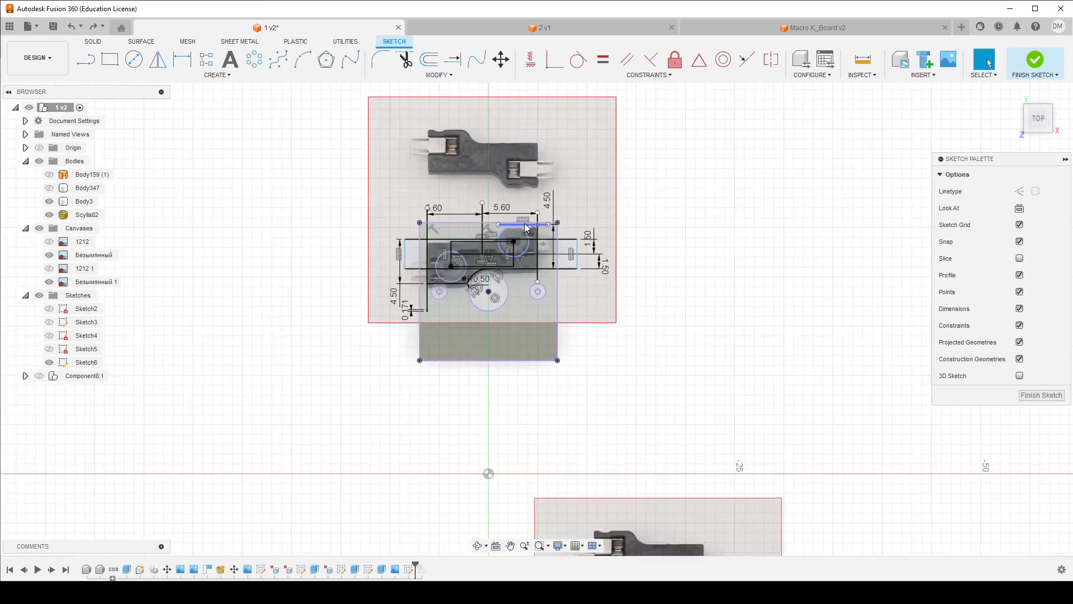
scroll(652, 520, up, 4)
scroll(537, 329, down, 4)
scroll(575, 469, up, 8)
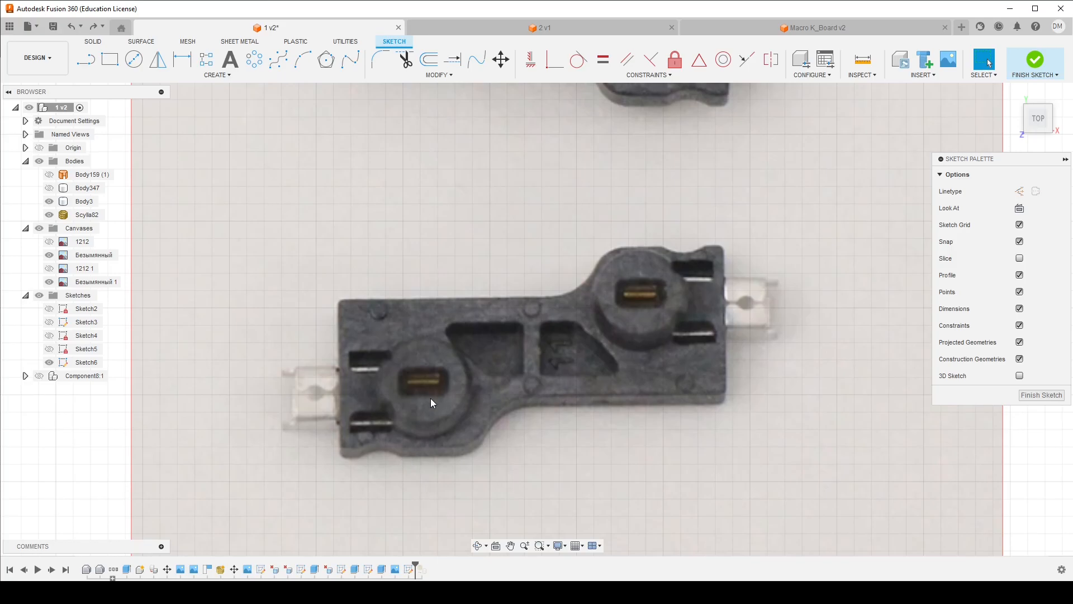
scroll(433, 400, down, 6)
scroll(478, 380, down, 4)
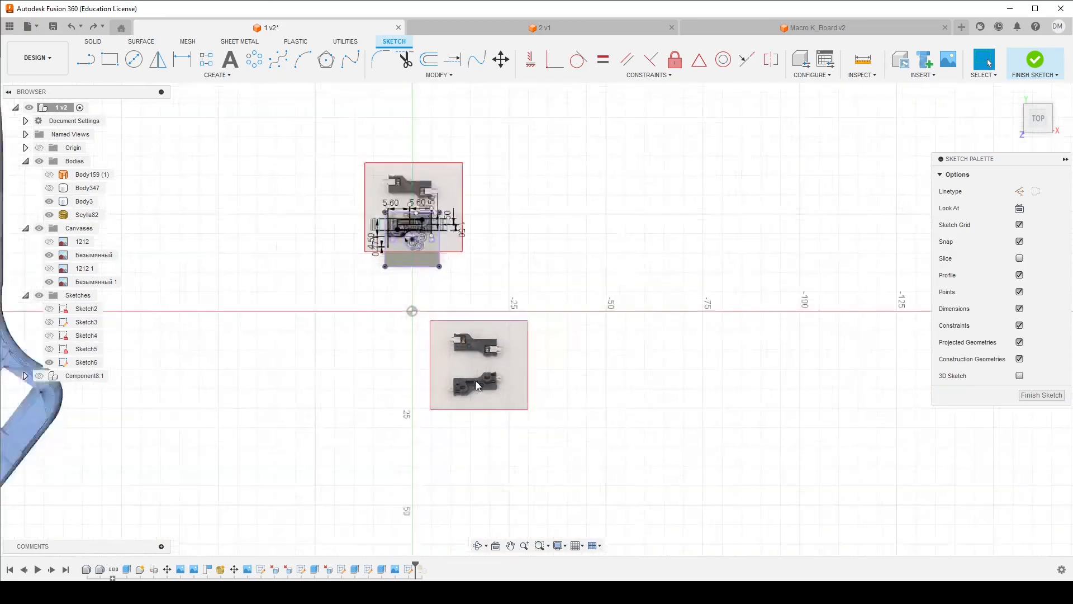
scroll(444, 213, up, 11)
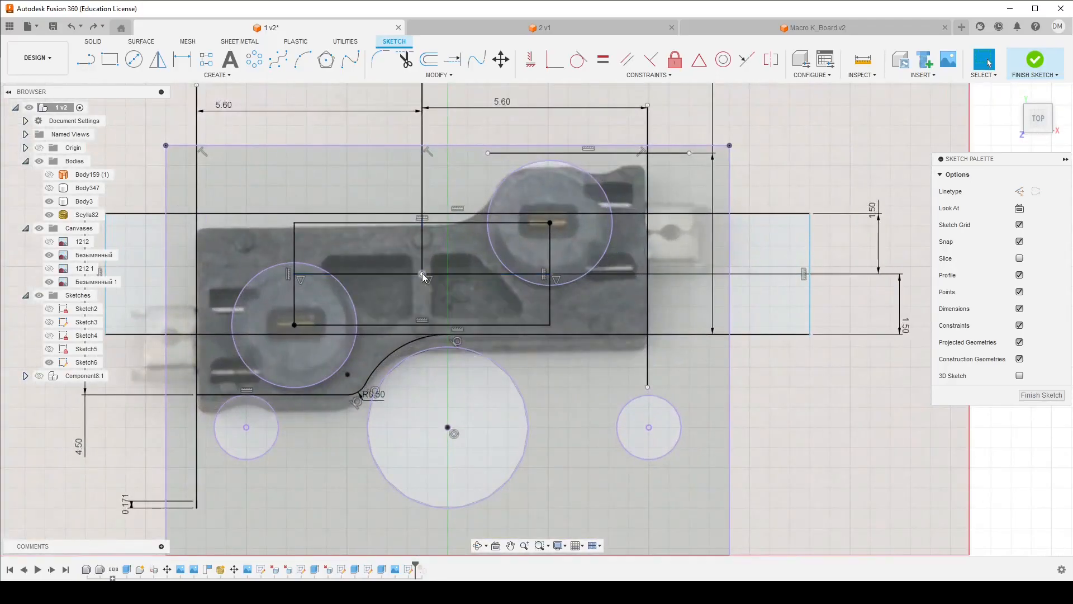
click(422, 273)
click(423, 275)
click(422, 379)
key(Escape)
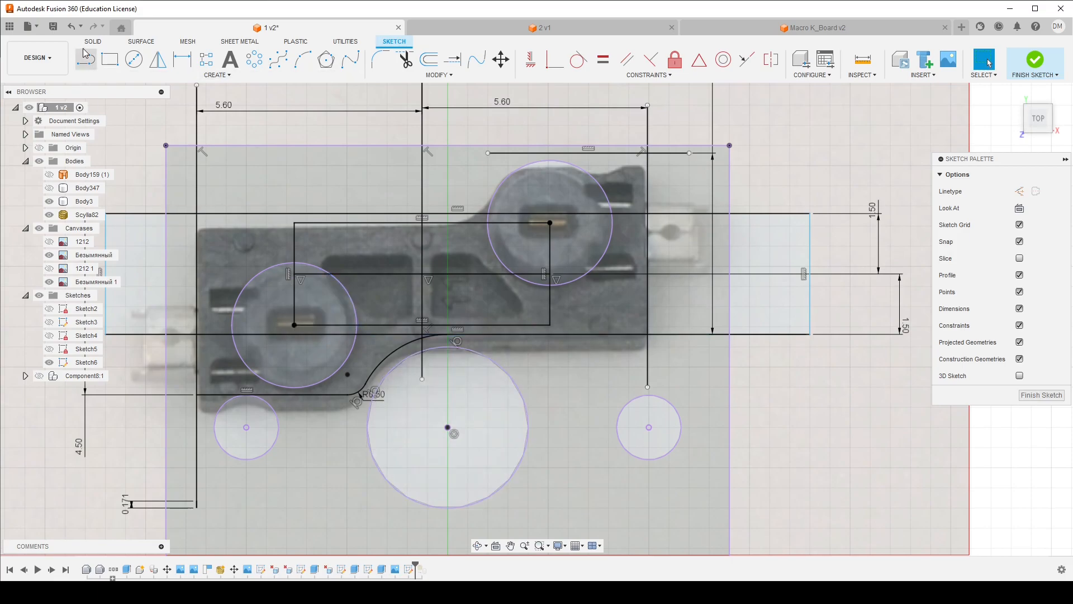
Extrude the profiles of the socket outline's left half, leaving out the round hole, by 1.5 mm as a new body
key(e)
click(263, 246)
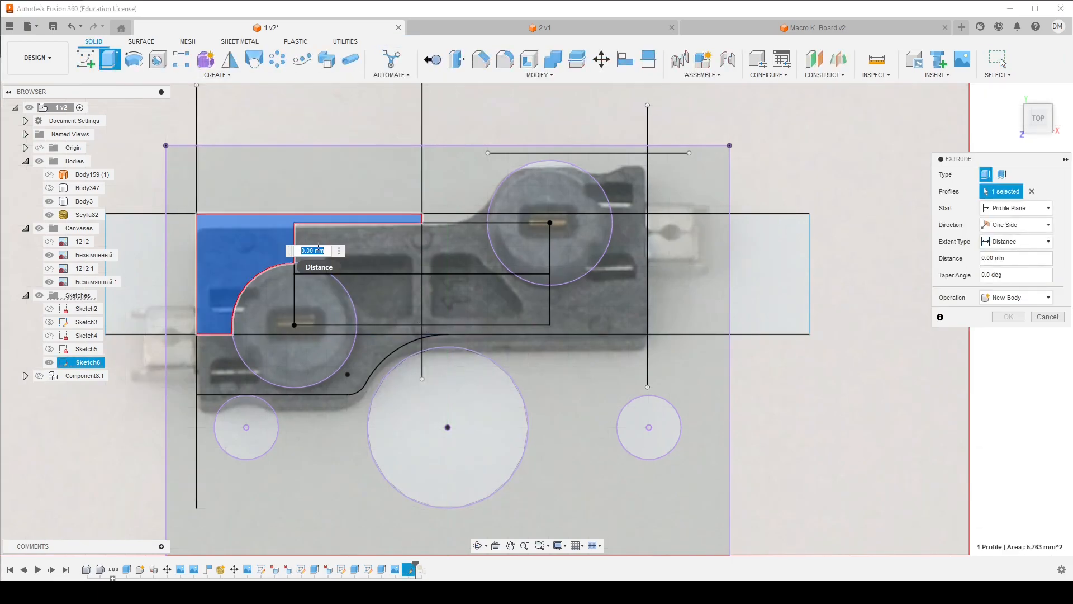
click(364, 250)
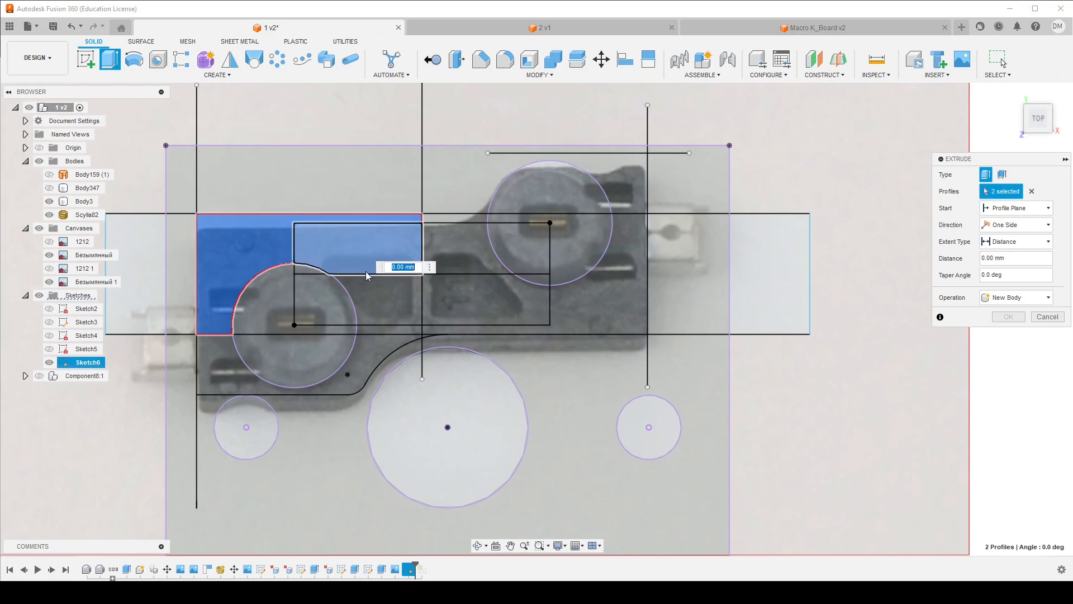
click(366, 286)
click(311, 270)
click(358, 311)
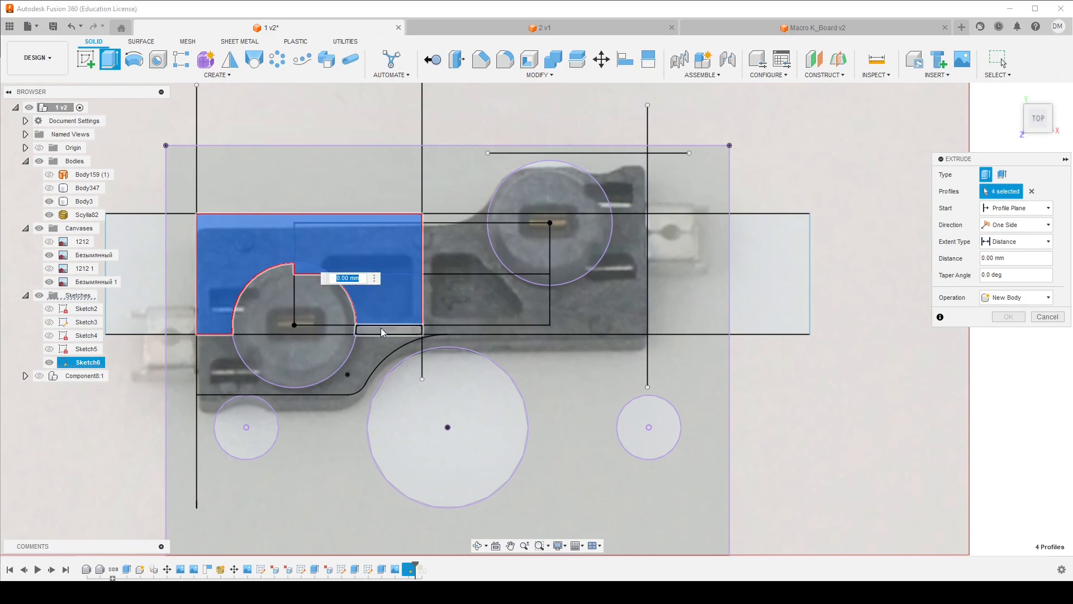
click(380, 328)
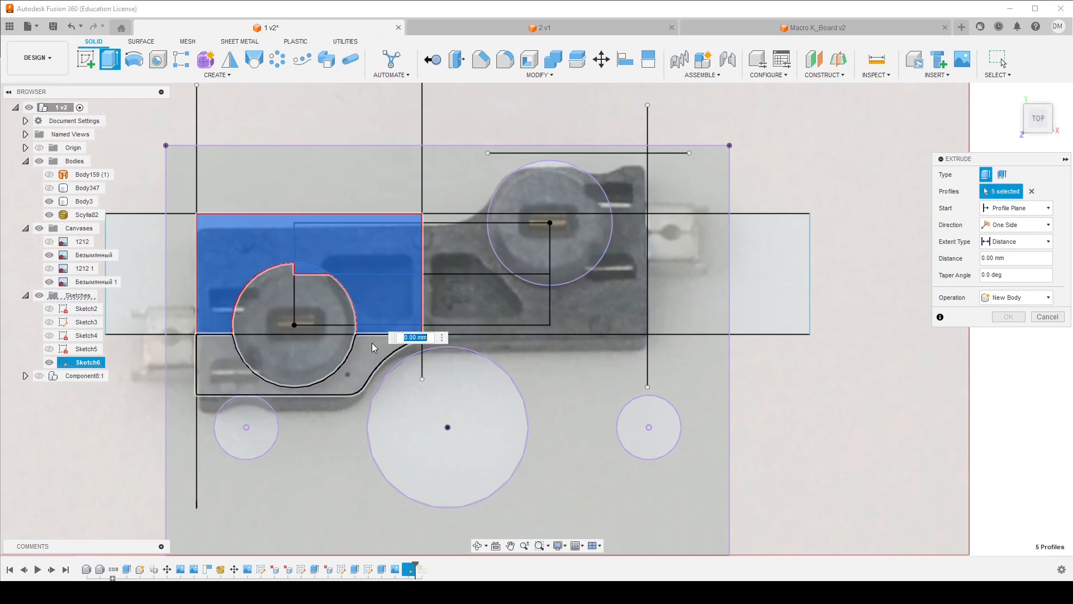
click(303, 268)
shift+middle_drag(520, 320, 524, 258)
text(1.5)
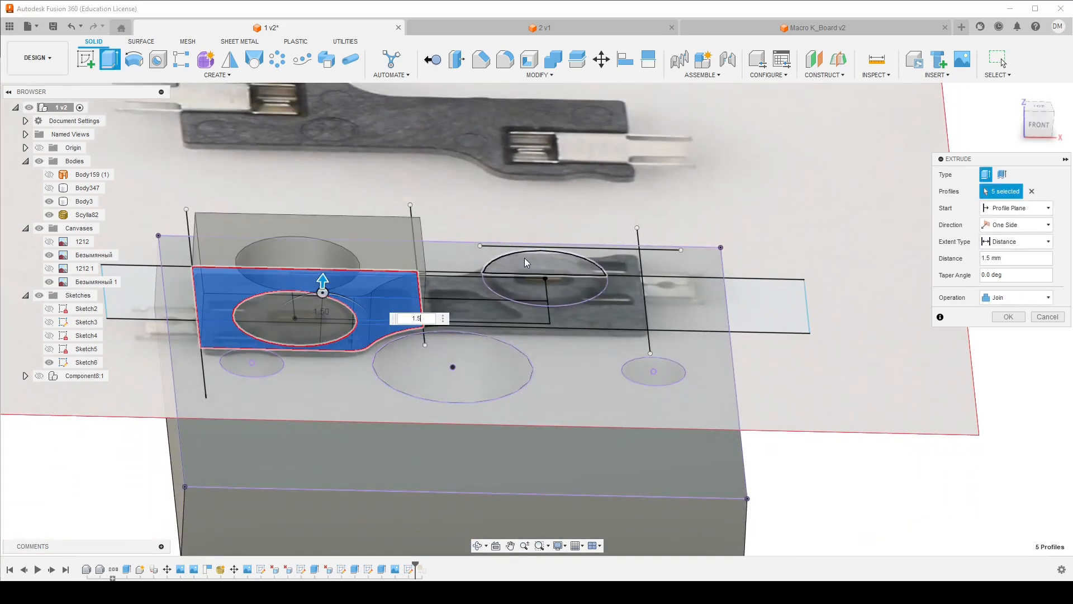
click(999, 296)
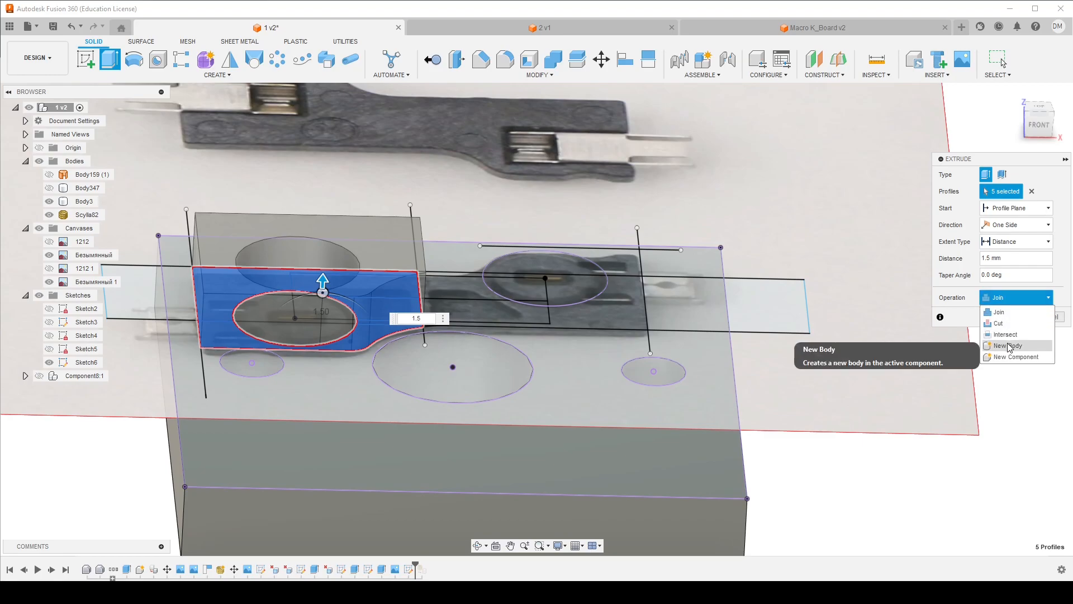
click(1006, 343)
click(1015, 316)
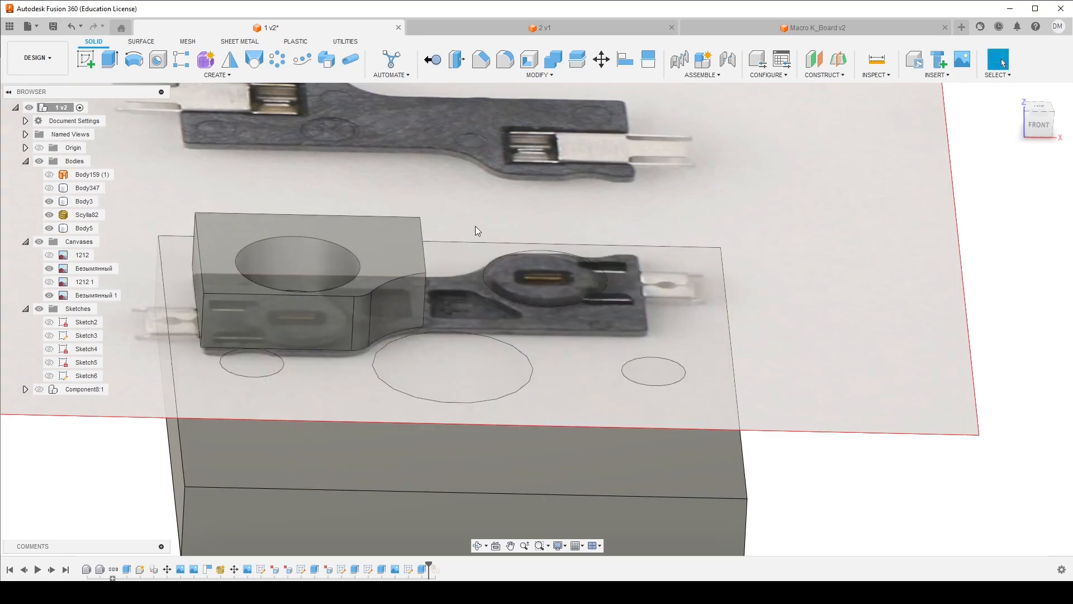
Mirror the extruded left half about its inner end face at the centre line as a new body
click(231, 59)
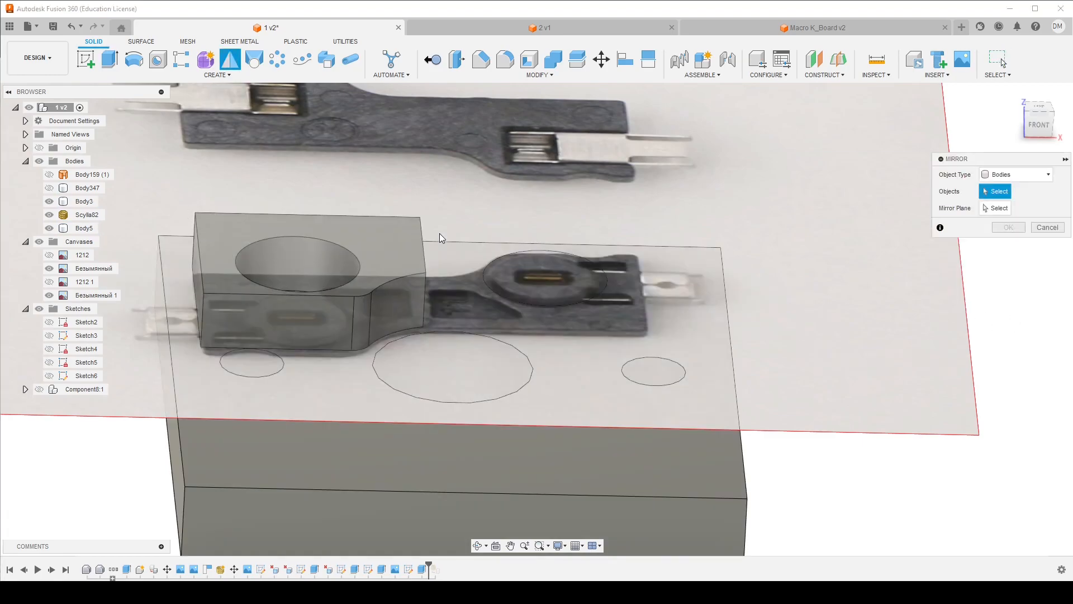
click(396, 247)
shift+middle_drag(394, 248, 400, 219)
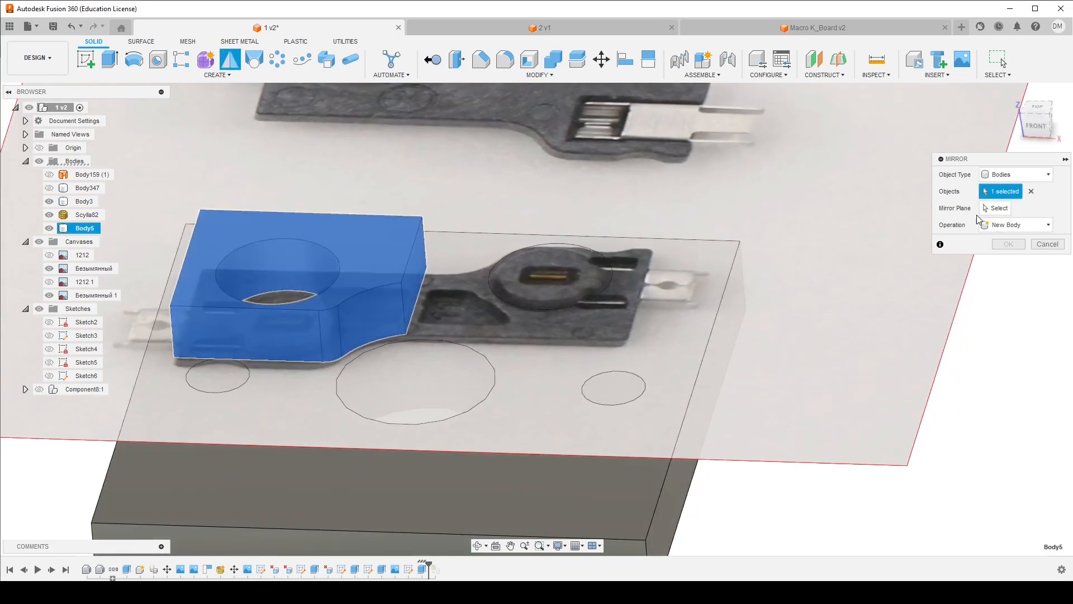
click(416, 284)
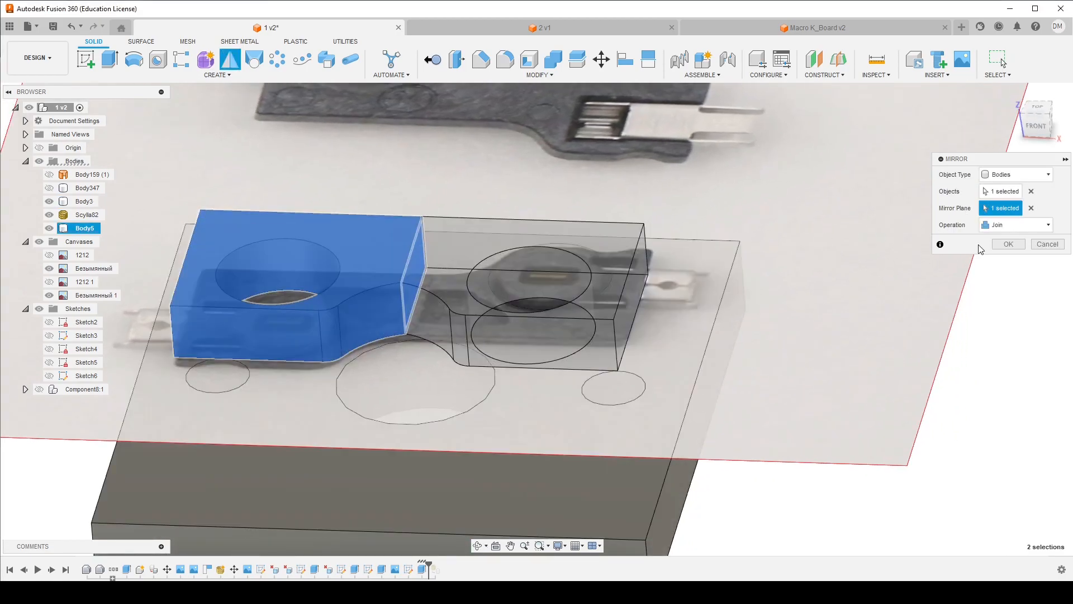
click(1016, 224)
click(1000, 247)
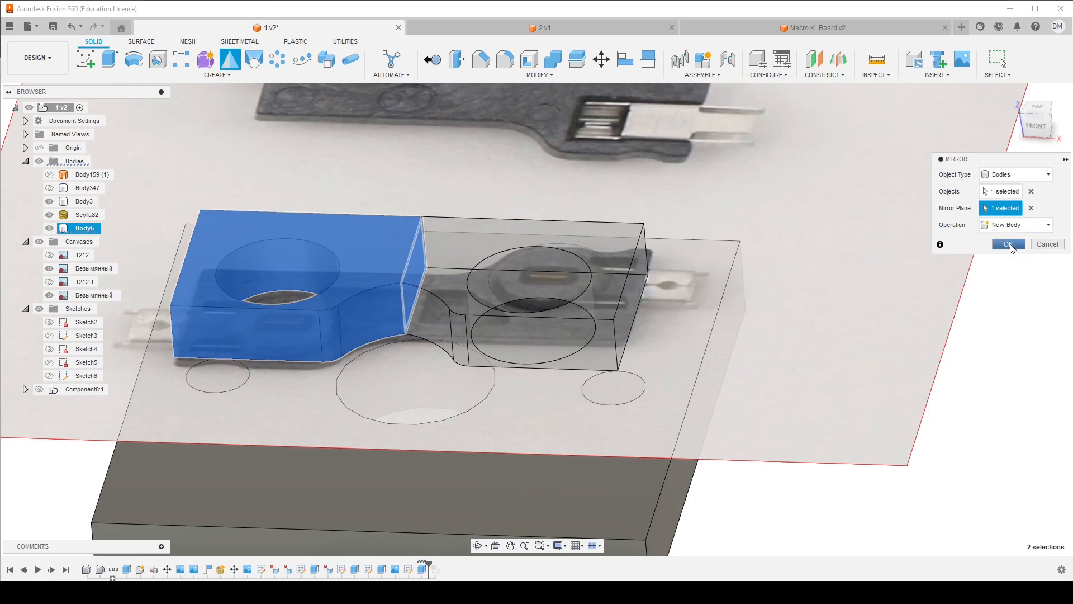
click(1008, 244)
Mirror the right-hand body about its straight long side face as a new body, and hide the body it was mirrored from
shift+middle_drag(571, 256, 327, 133)
click(230, 60)
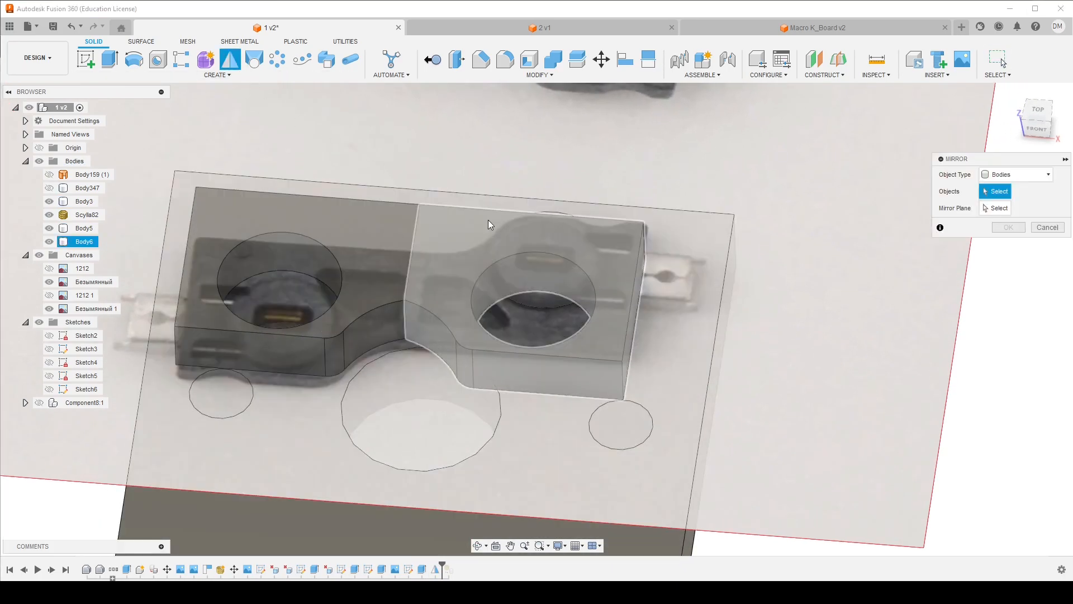
click(492, 223)
click(995, 208)
shift+middle_drag(699, 213, 597, 275)
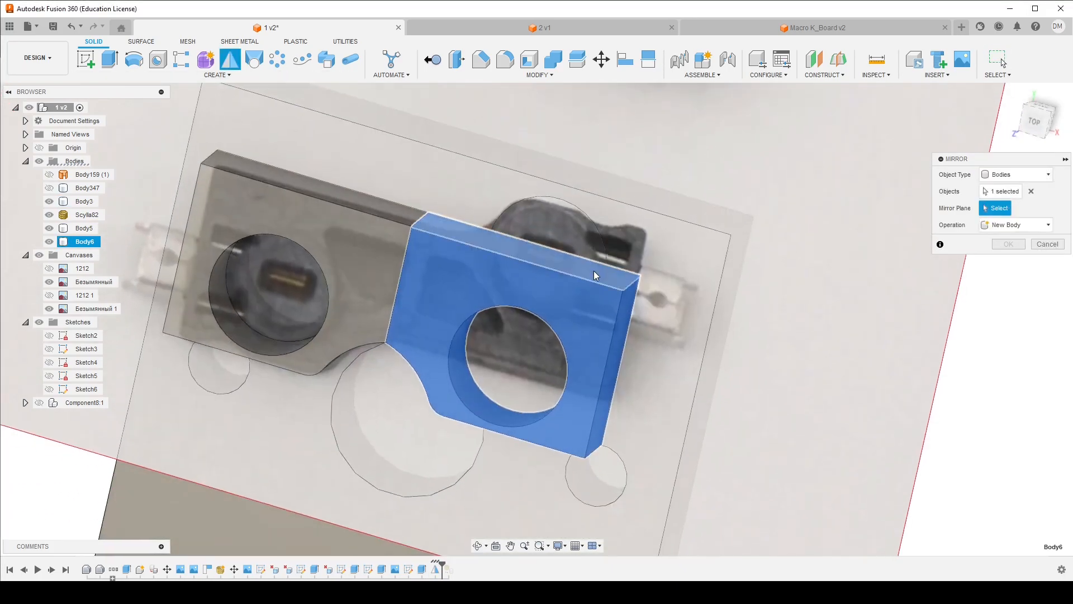
click(596, 275)
click(1007, 224)
click(1012, 245)
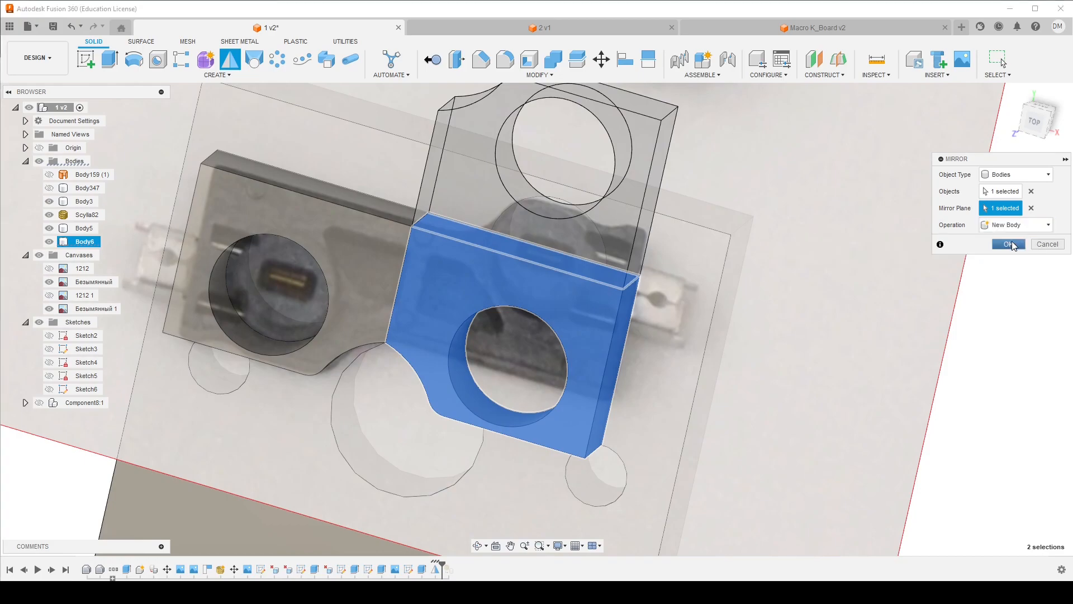
click(1008, 243)
shift+middle_drag(851, 288, 612, 350)
click(596, 318)
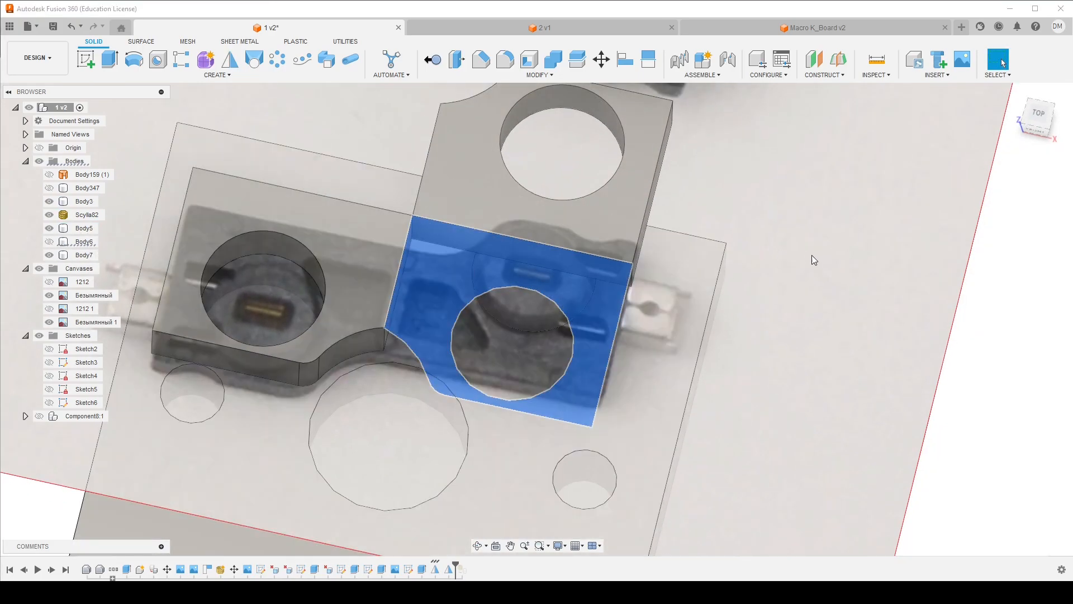
click(601, 60)
click(1050, 346)
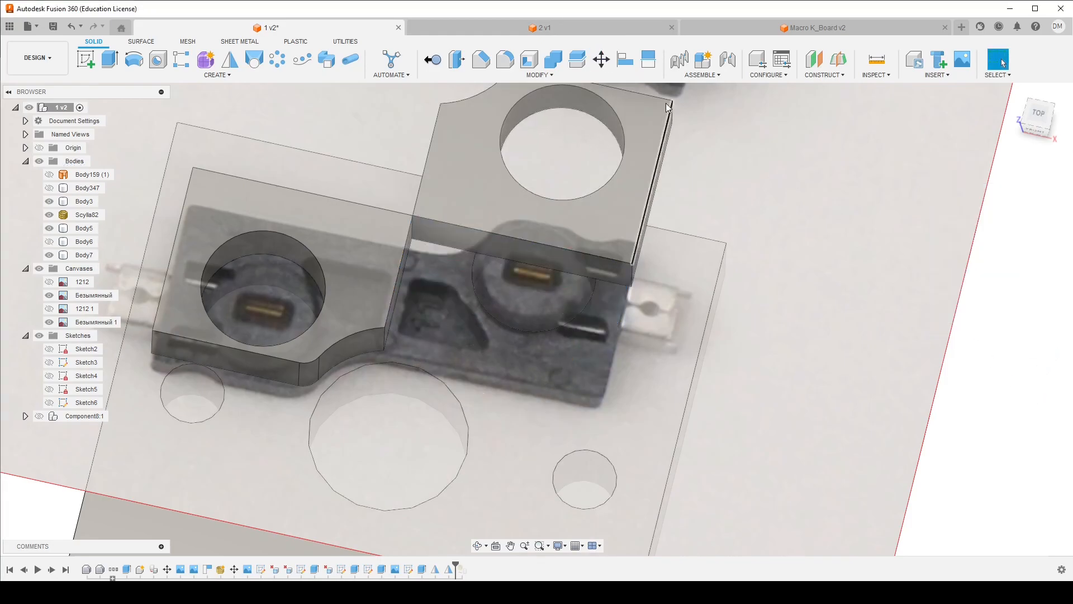
click(625, 60)
shift+middle_drag(503, 179, 468, 208)
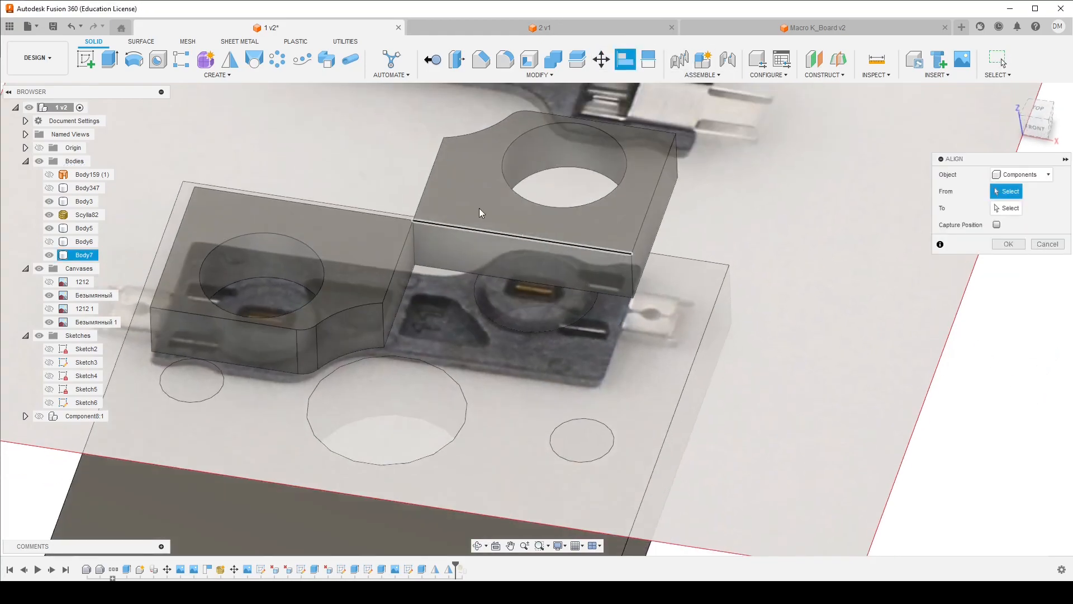
click(478, 255)
click(1047, 244)
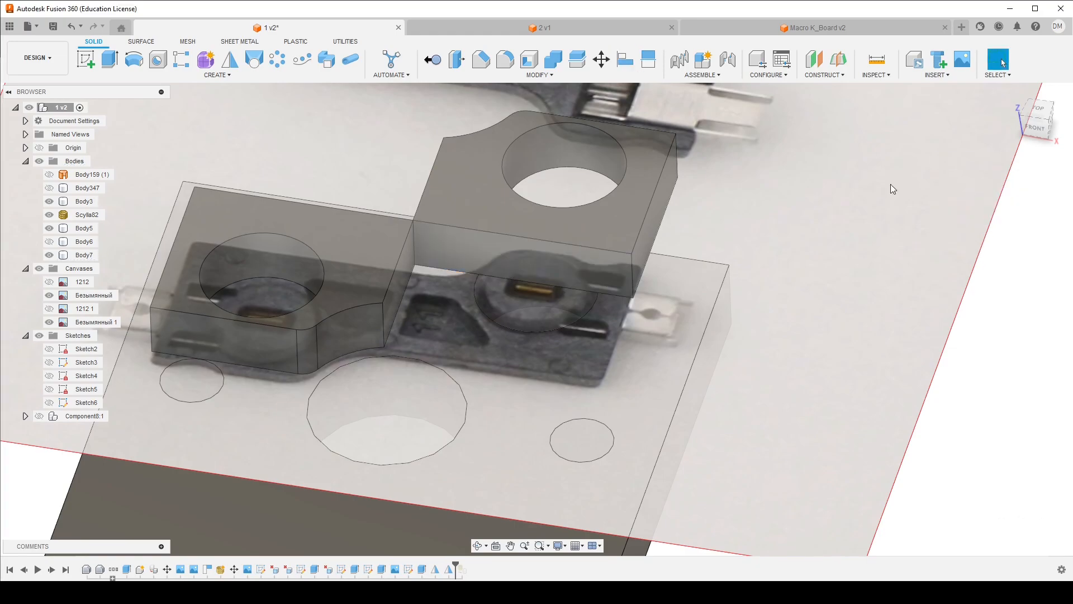
Move the mirrored right-hand half point to point so its inner corner meets the matching corner of the left half
click(603, 61)
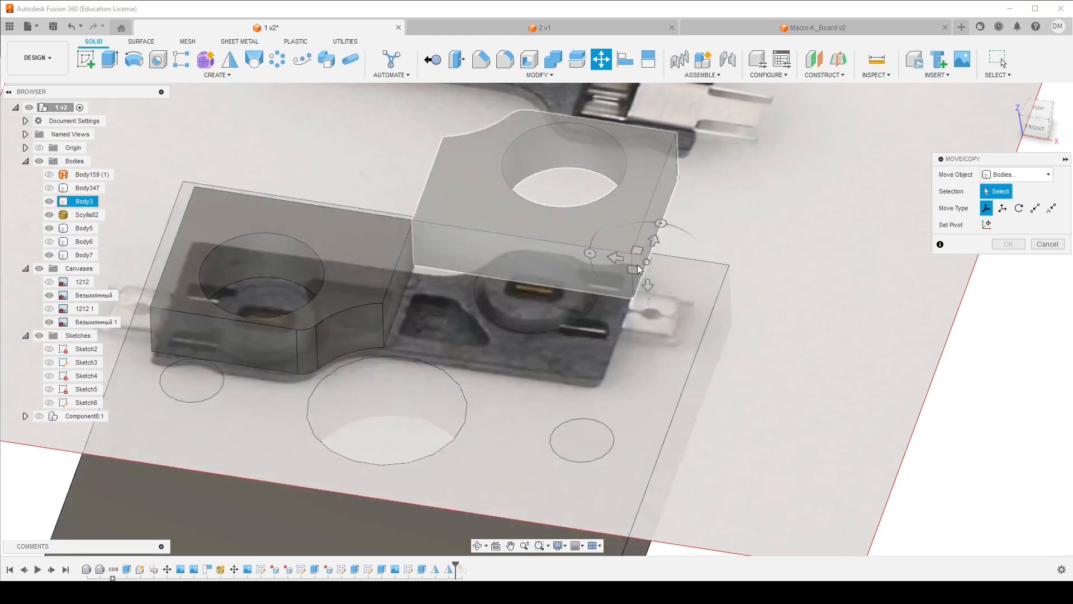
click(586, 235)
click(1035, 208)
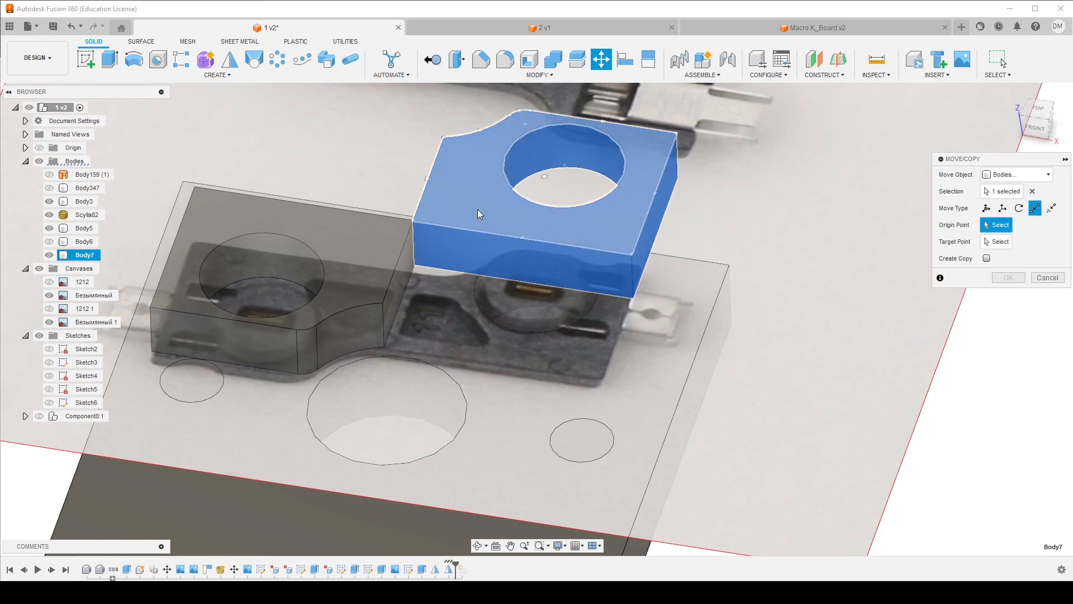
click(415, 222)
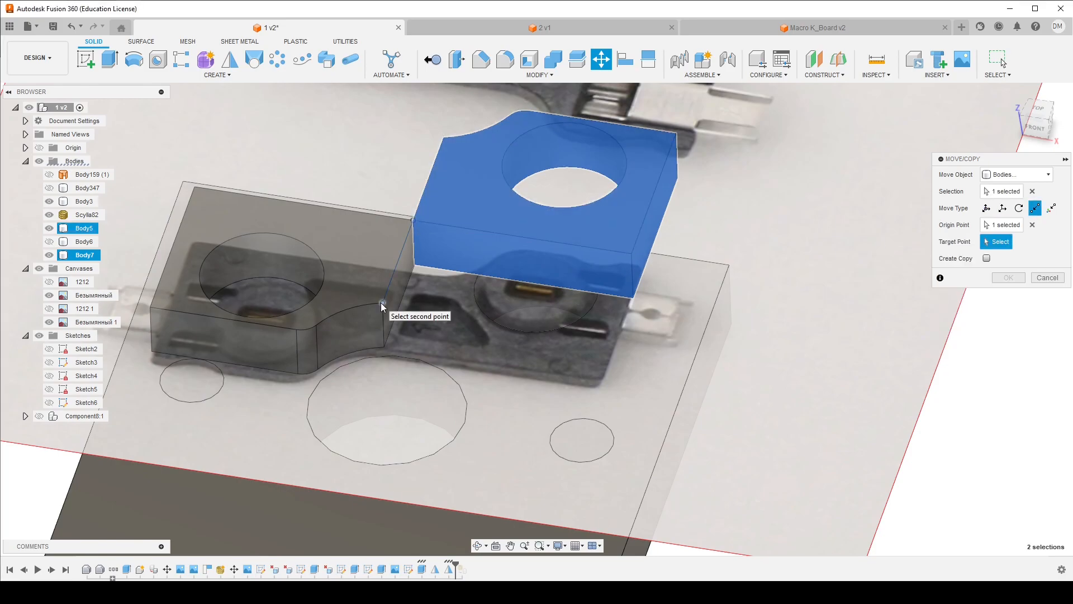
click(380, 303)
click(1002, 279)
shift+middle_drag(553, 232, 578, 284)
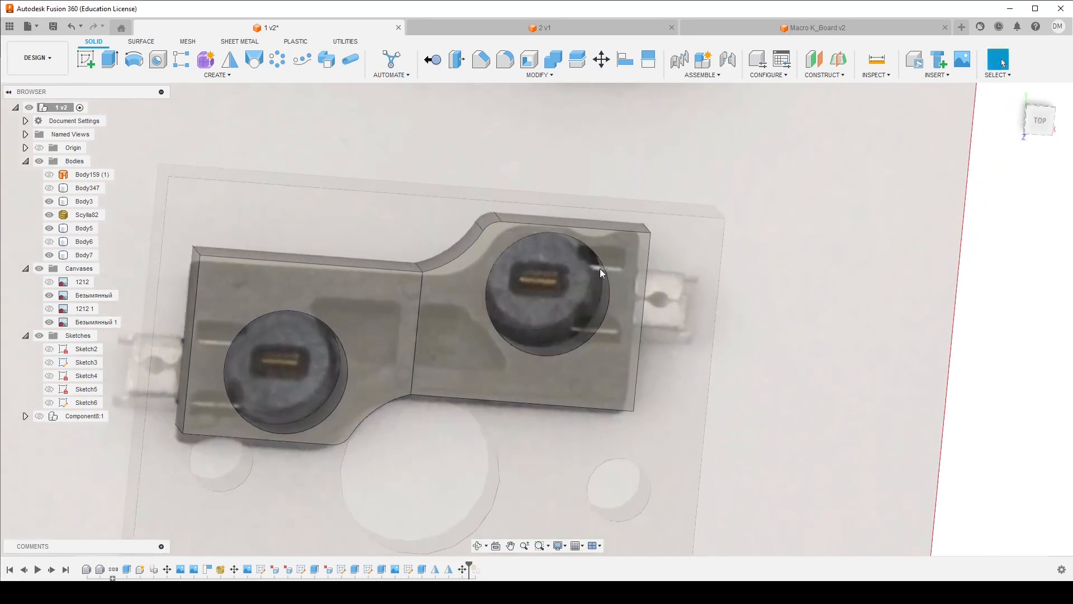
click(1030, 125)
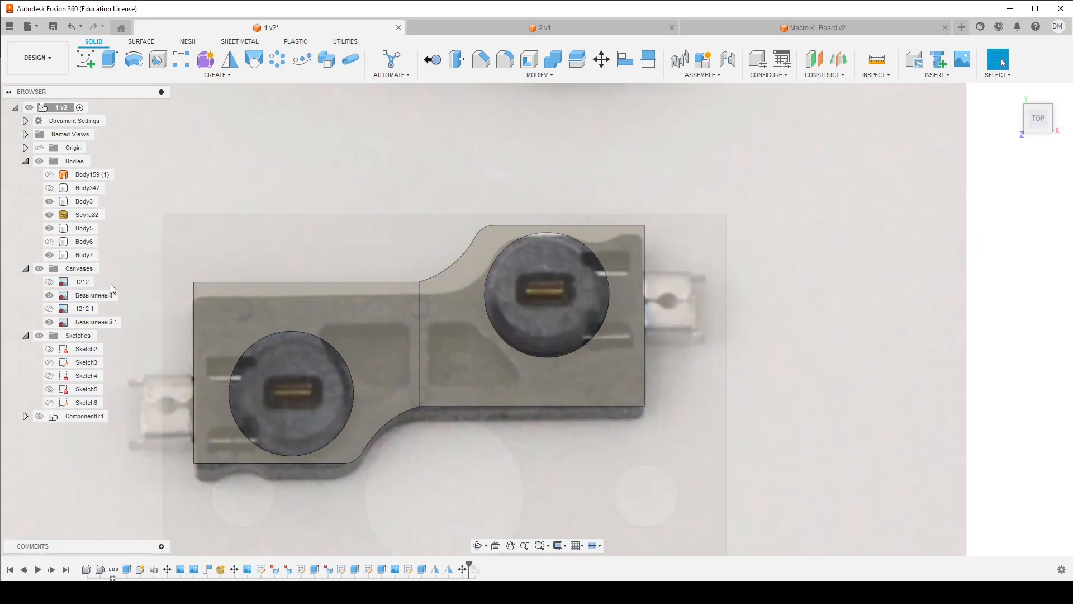
Show Sketch6 and open it to review the socket outline's dimensions, leaving it unmodified
click(49, 403)
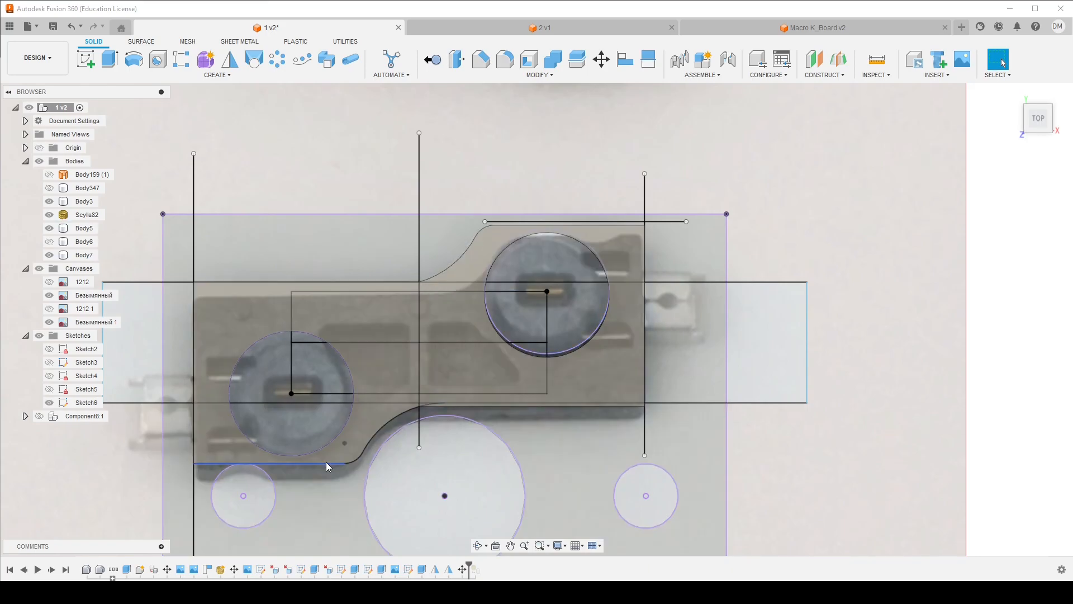
click(674, 222)
right_click(94, 403)
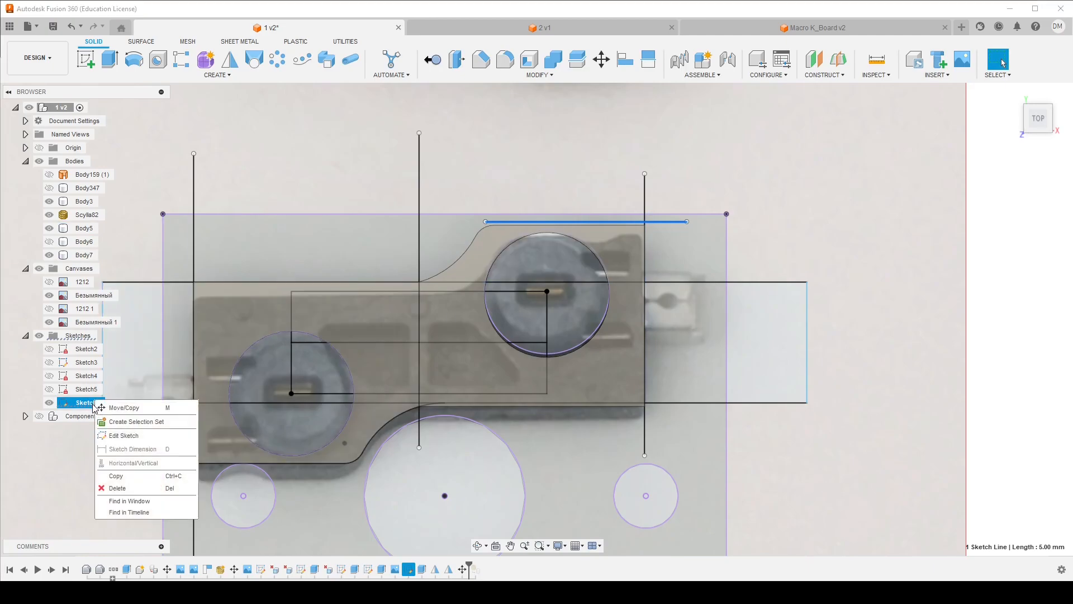
right_click(87, 407)
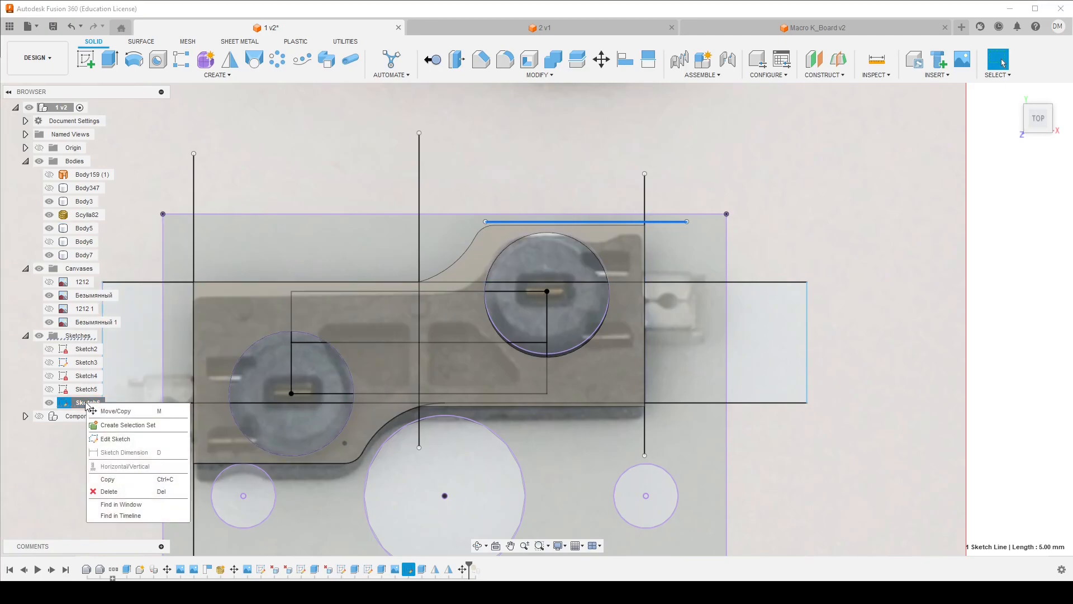
click(119, 440)
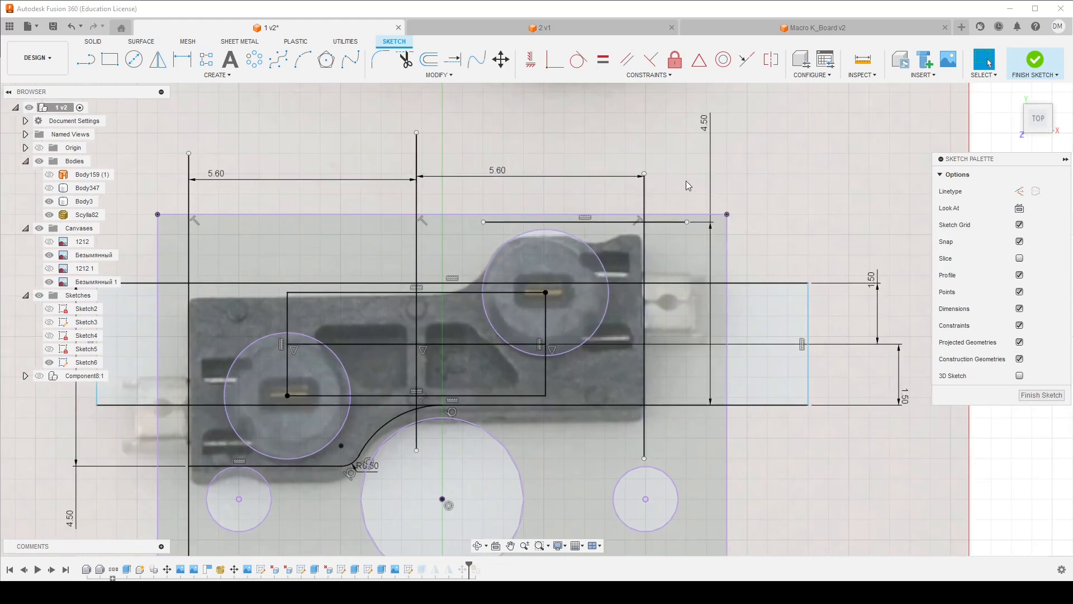
scroll(692, 182, down, 2)
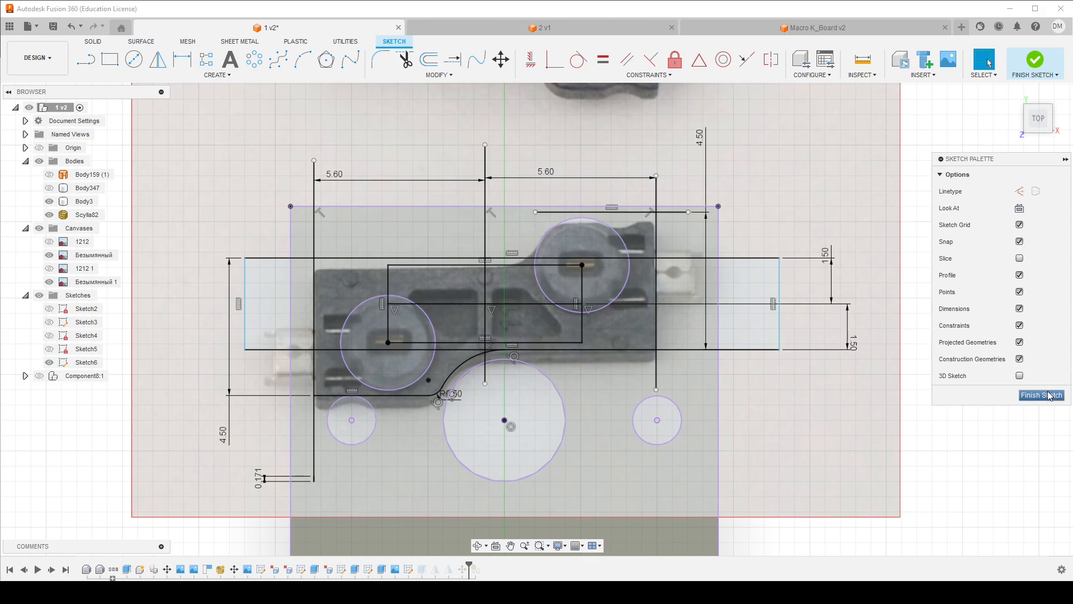
click(1043, 395)
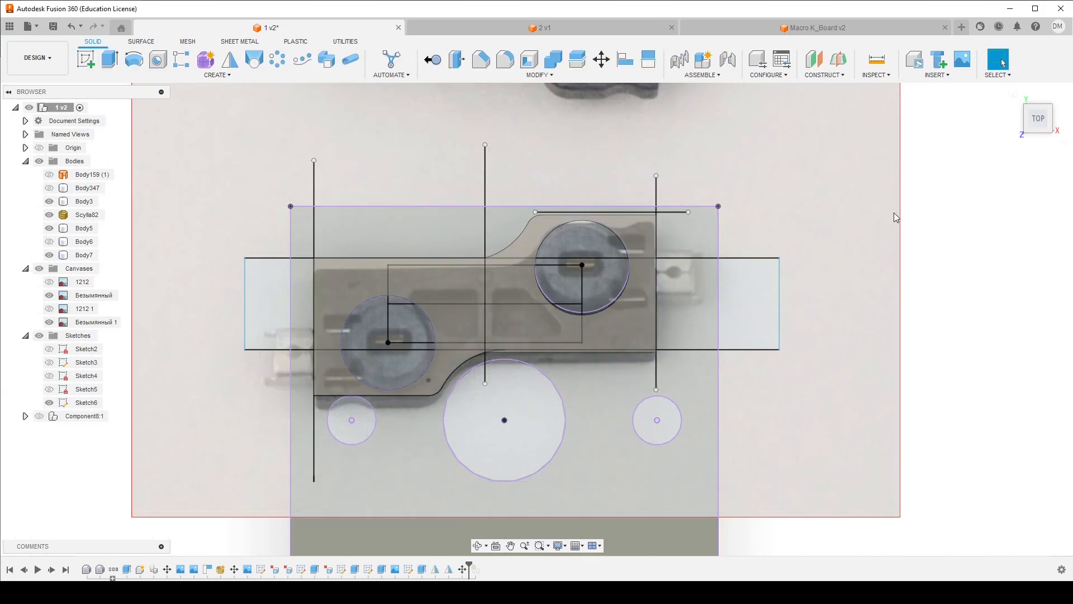
Try to measure the socket's overall length between the outer end faces of its two halves
scroll(402, 411, up, 3)
scroll(410, 392, down, 3)
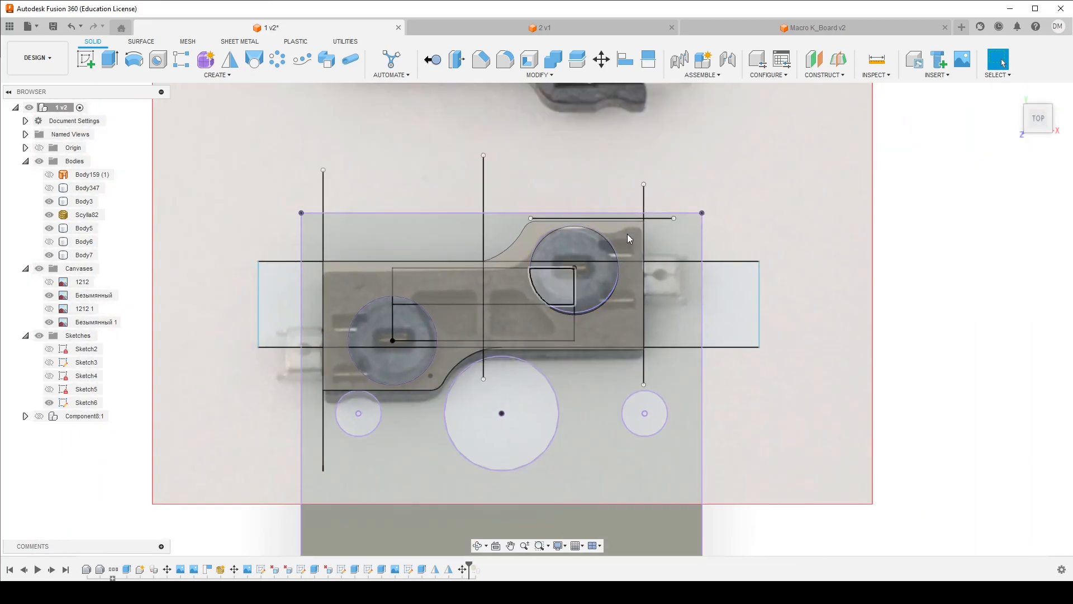
scroll(674, 215, up, 6)
scroll(674, 216, down, 3)
click(878, 62)
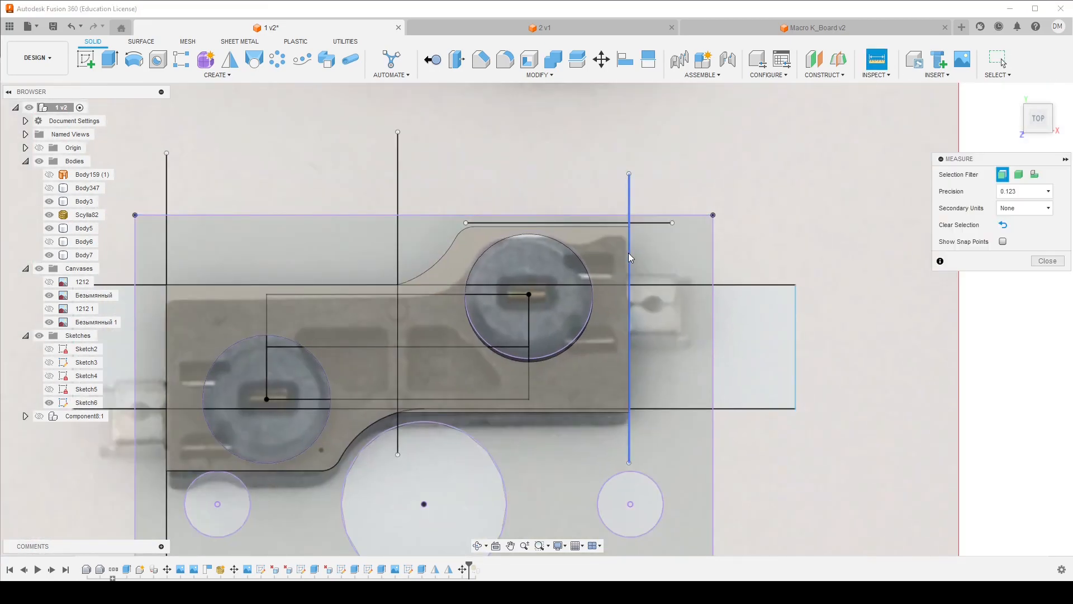
shift+middle_drag(609, 231, 594, 245)
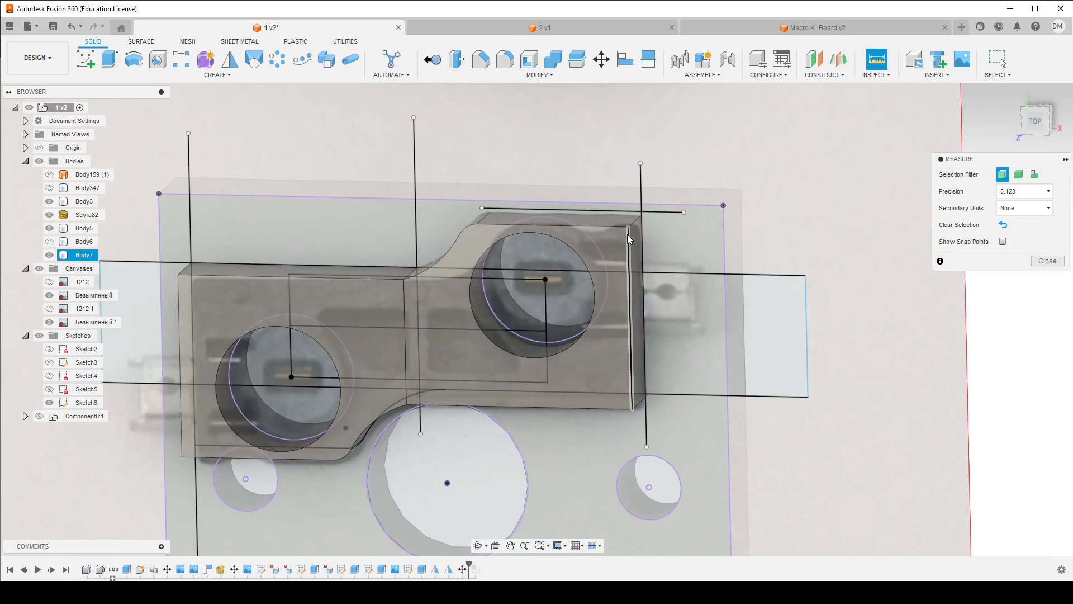
click(627, 240)
scroll(735, 318, down, 3)
click(676, 317)
shift+middle_drag(607, 315, 721, 327)
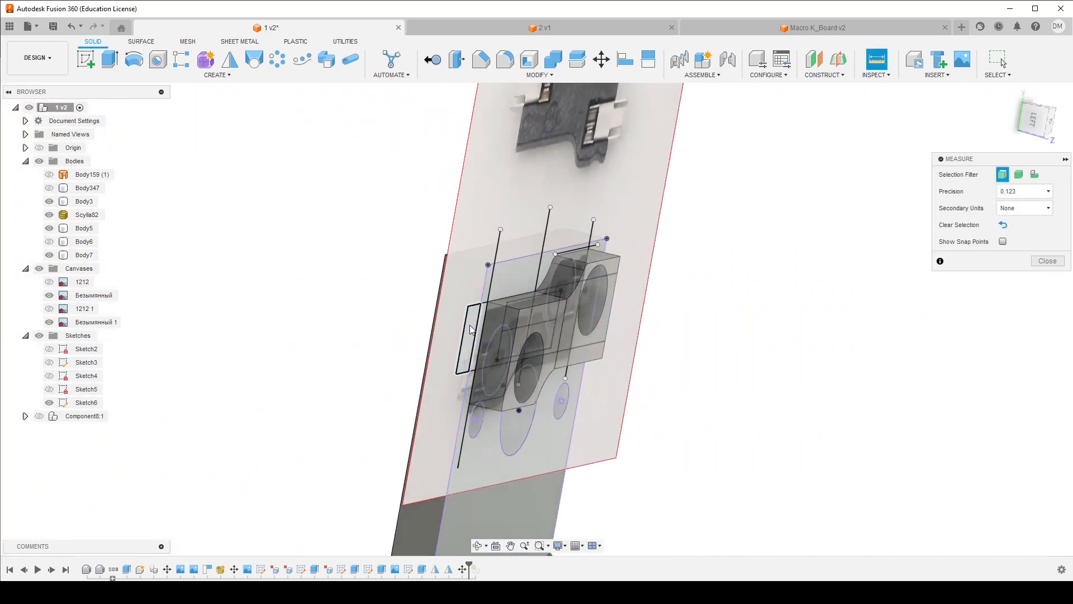
click(515, 339)
click(808, 326)
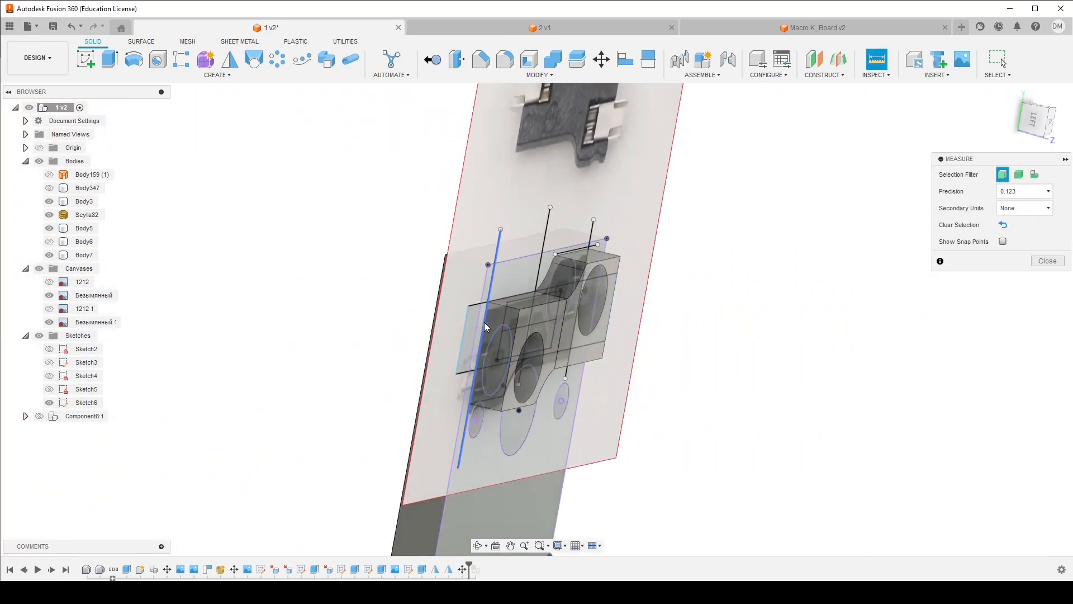
click(518, 314)
click(798, 339)
shift+middle_drag(798, 339, 706, 296)
scroll(705, 320, down, 2)
Hide the canvas Безымянный 1 and the socket outline sketch Sketch6
click(50, 322)
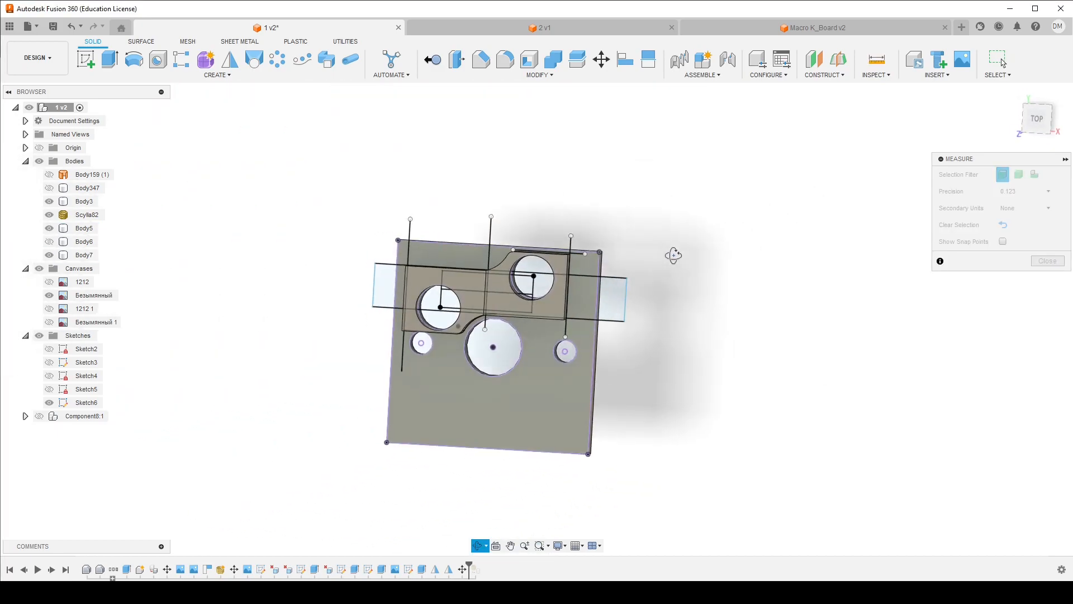
click(49, 403)
shift+middle_drag(295, 328, 321, 331)
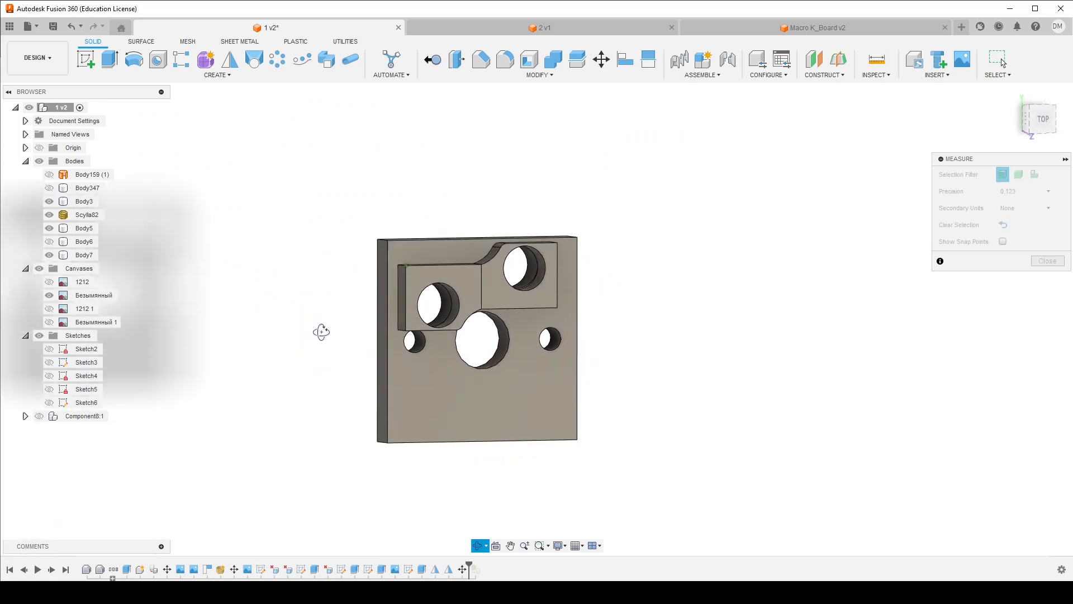
Combine the two socket halves into one body with a join, and show the canvas Безымянный 1 again
click(552, 66)
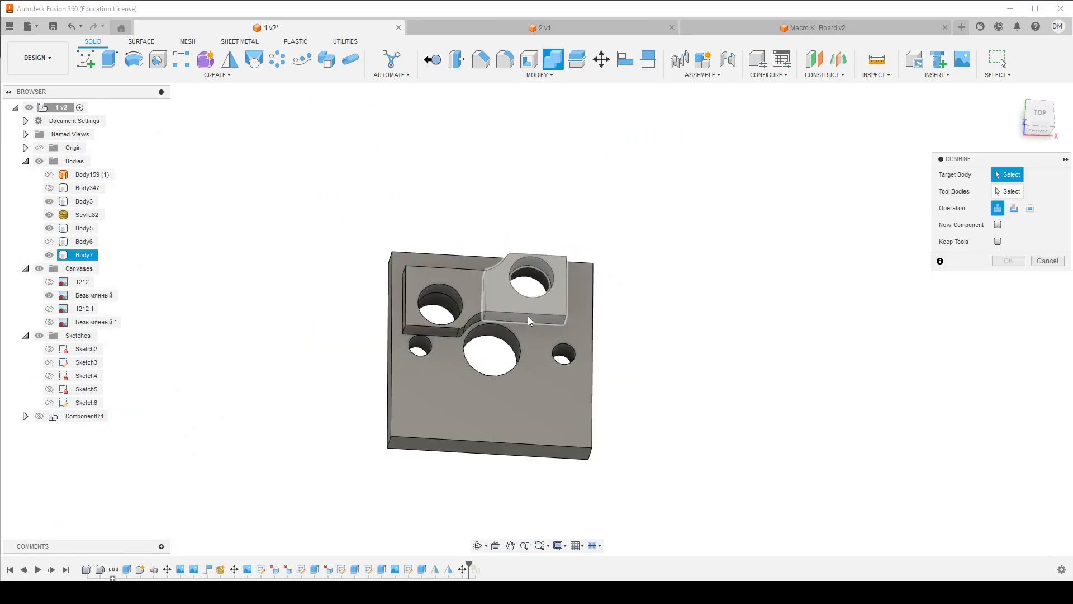
click(528, 317)
click(476, 311)
click(994, 260)
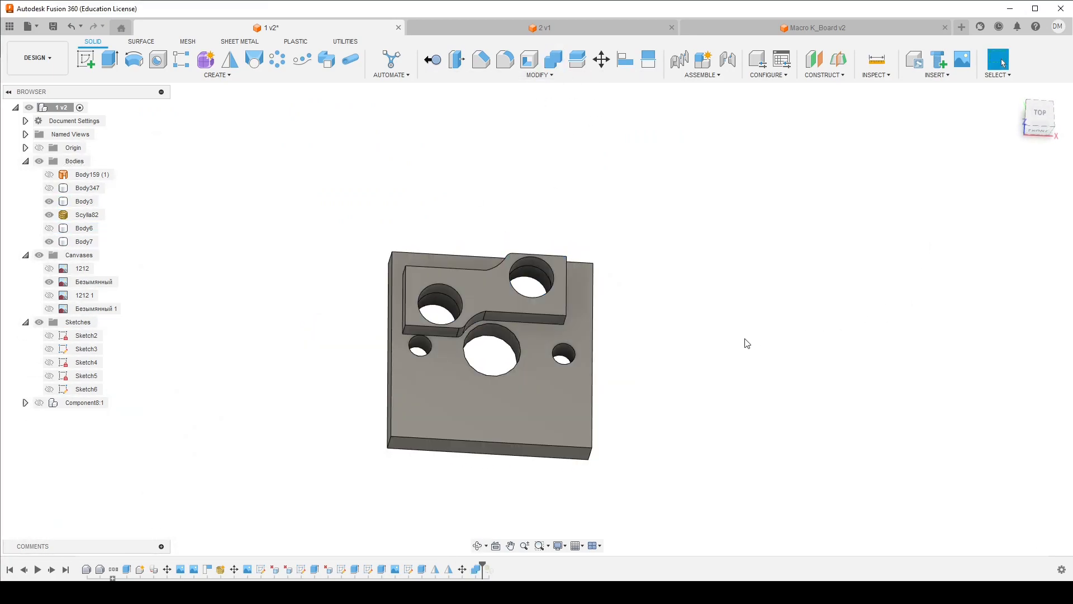
mouse_move(641, 309)
shift+middle_down()
mouse_move(641, 321)
mouse_move(643, 309)
mouse_move(628, 314)
shift+middle_up()
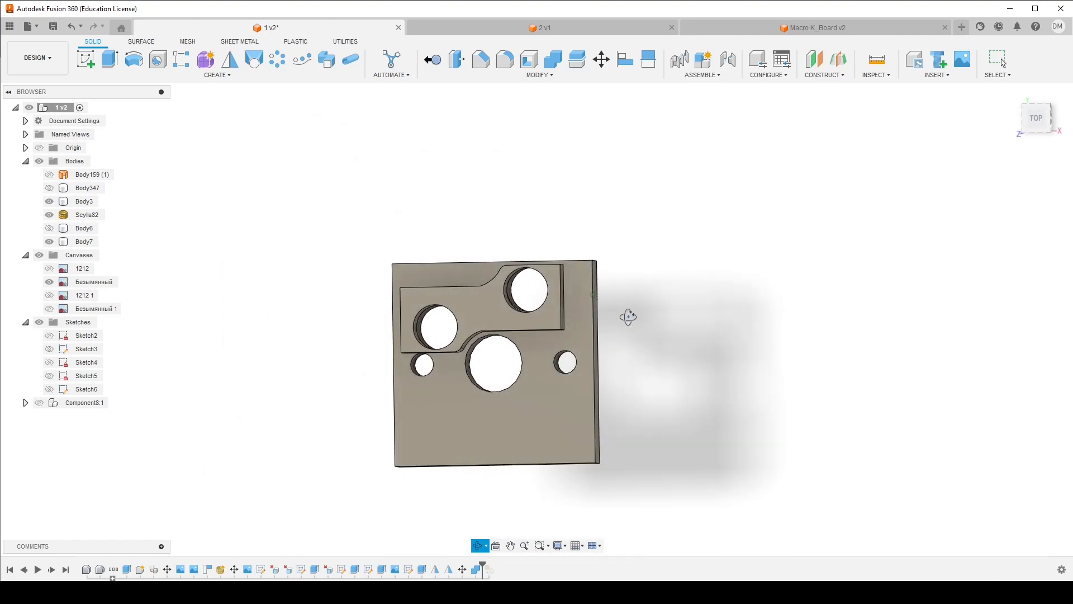
click(53, 310)
mouse_move(491, 264)
shift+middle_down()
mouse_move(481, 249)
mouse_move(515, 272)
mouse_move(481, 249)
mouse_move(511, 263)
shift+middle_up()
Switch to the photo viewer and examine the caliper photo of the socket clamped edge-on for its thickness
mouse_move(232, 592)
click(297, 536)
scroll(509, 246, up, 4)
scroll(477, 234, down, 7)
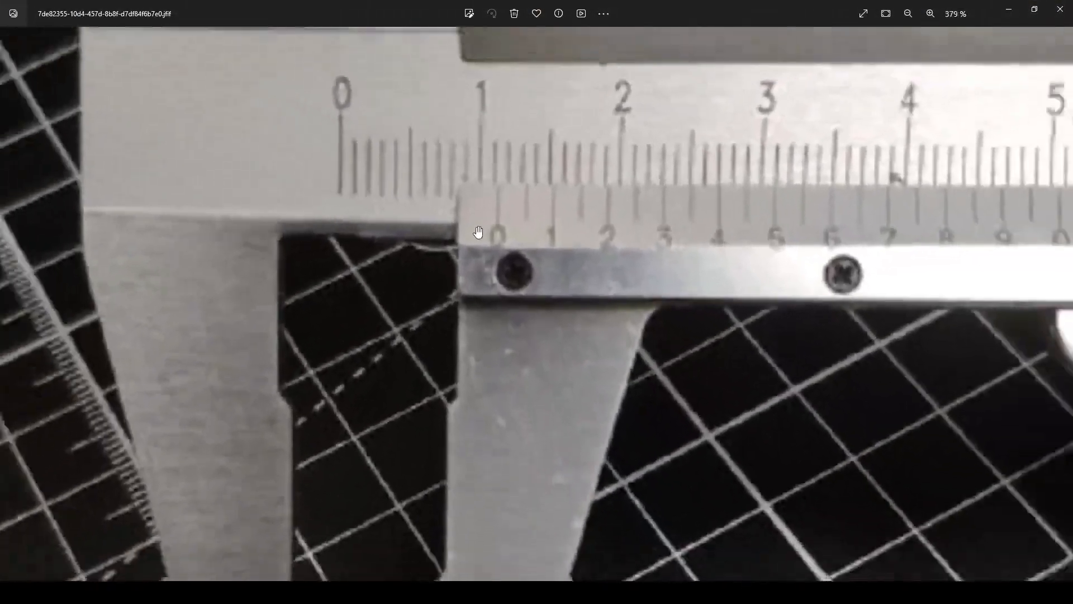
key(Right)
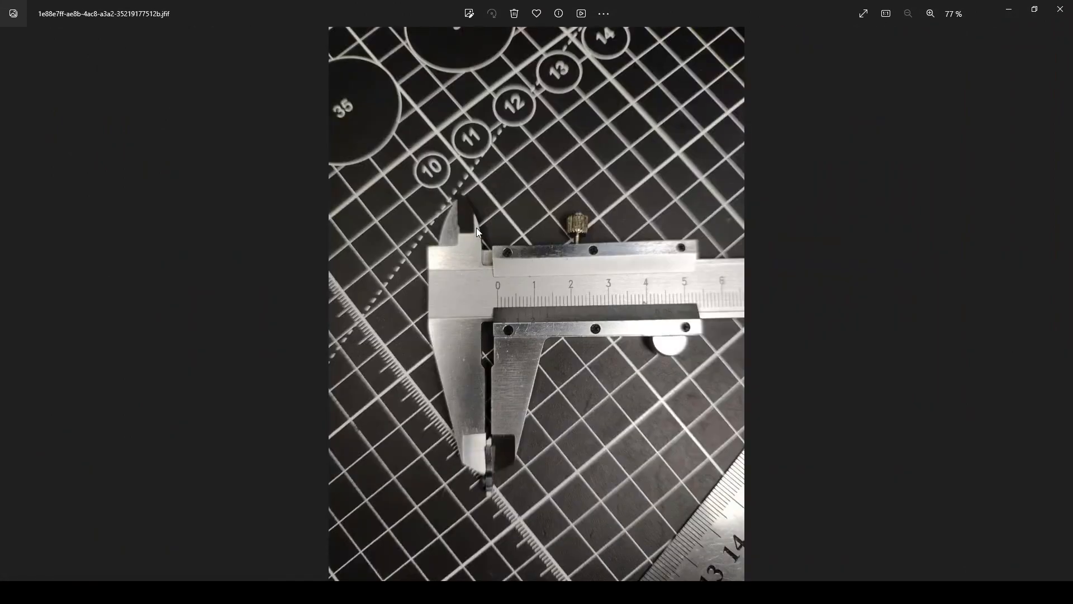
scroll(503, 458, up, 5)
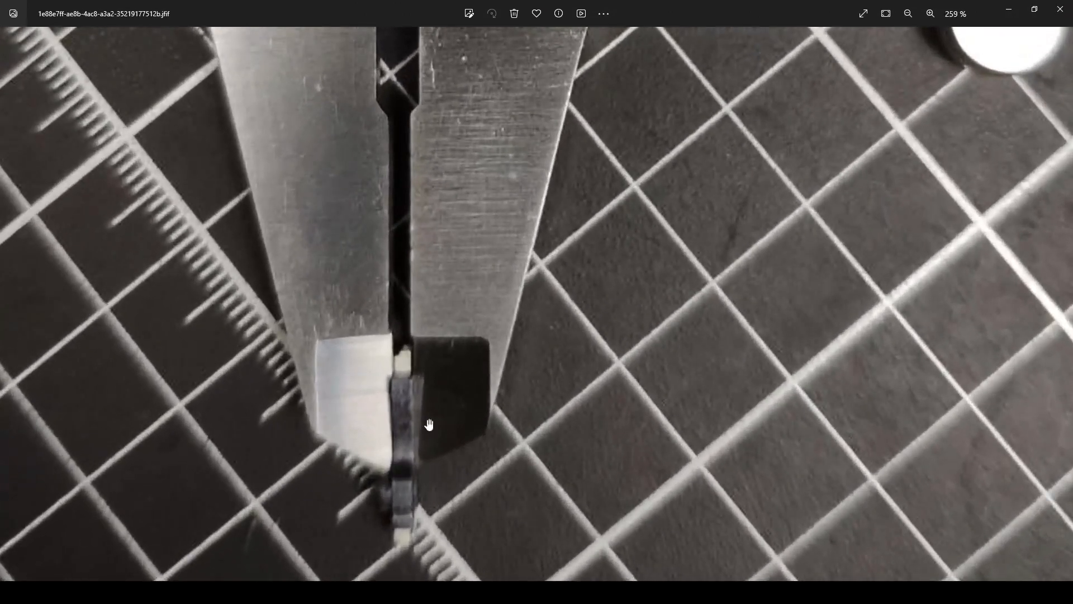
drag(466, 284, 476, 568)
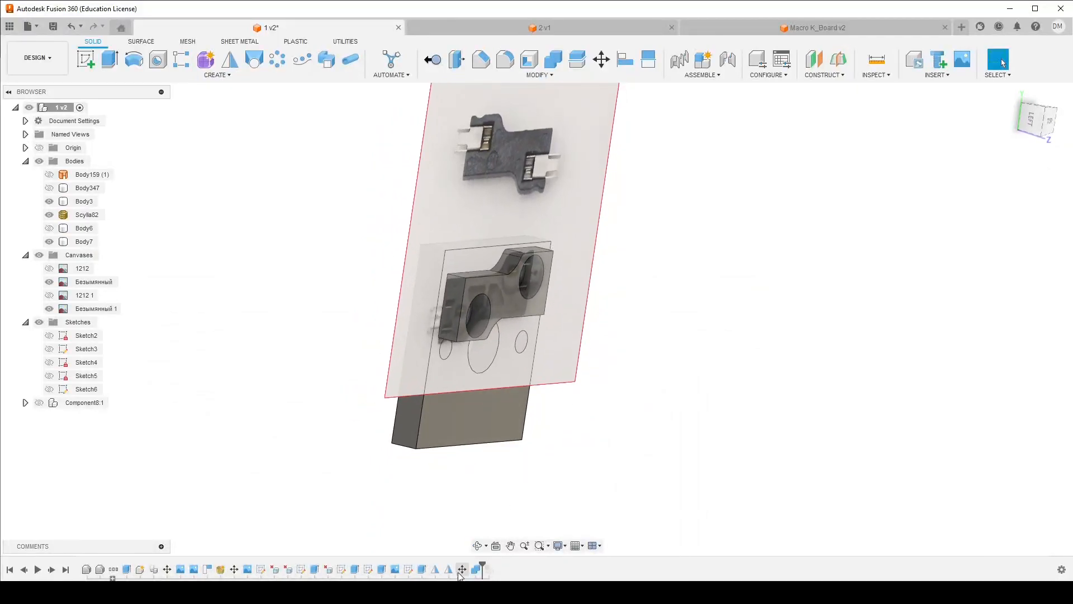
Switch back to Fusion 360 and edit the left half's extrude feature to increase its distance
right_click(423, 572)
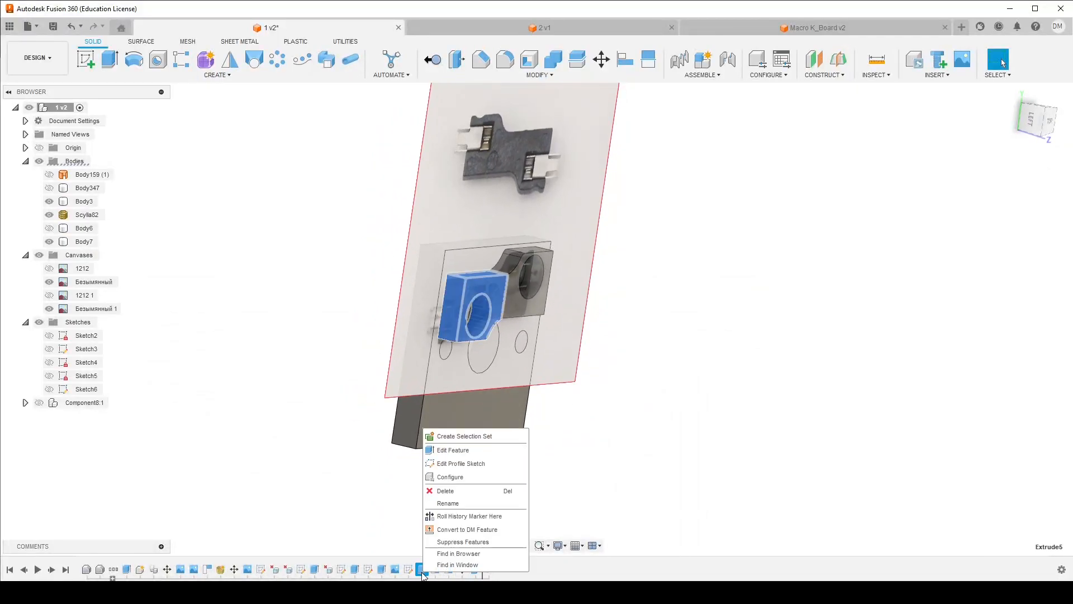
click(455, 455)
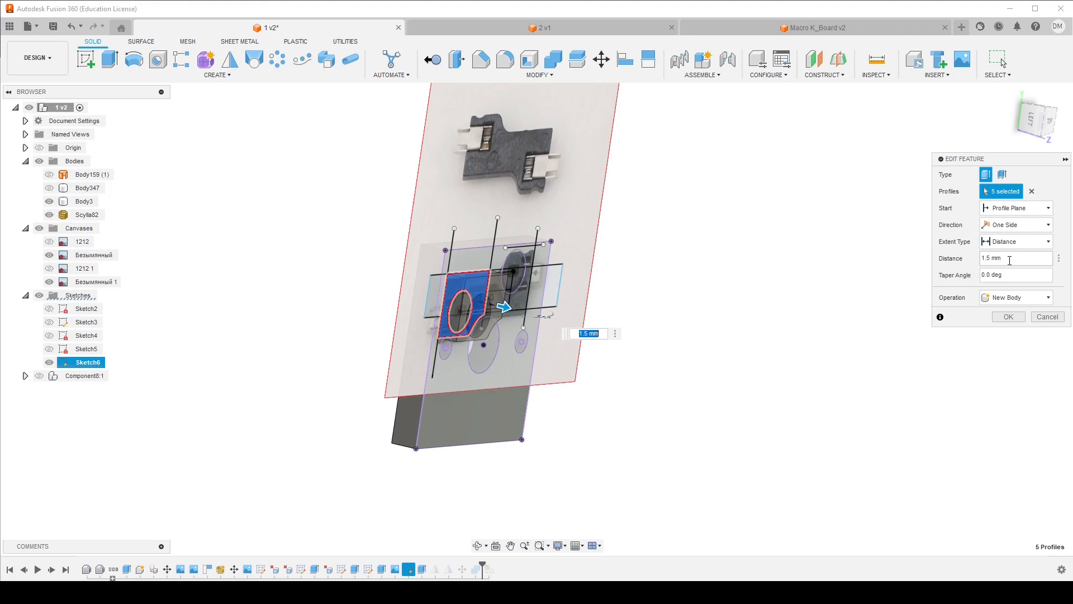
key(Return)
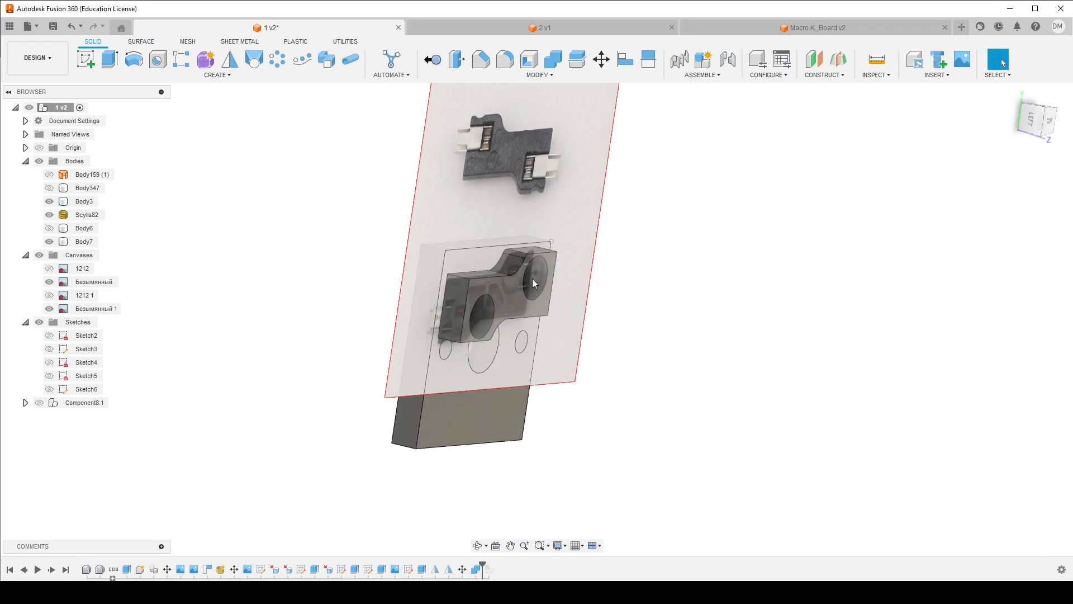
Switch to the photo viewer, browse the reference photos, and examine the caliper scale in the photos of the socket clamped edge-on
mouse_move(239, 593)
click(288, 517)
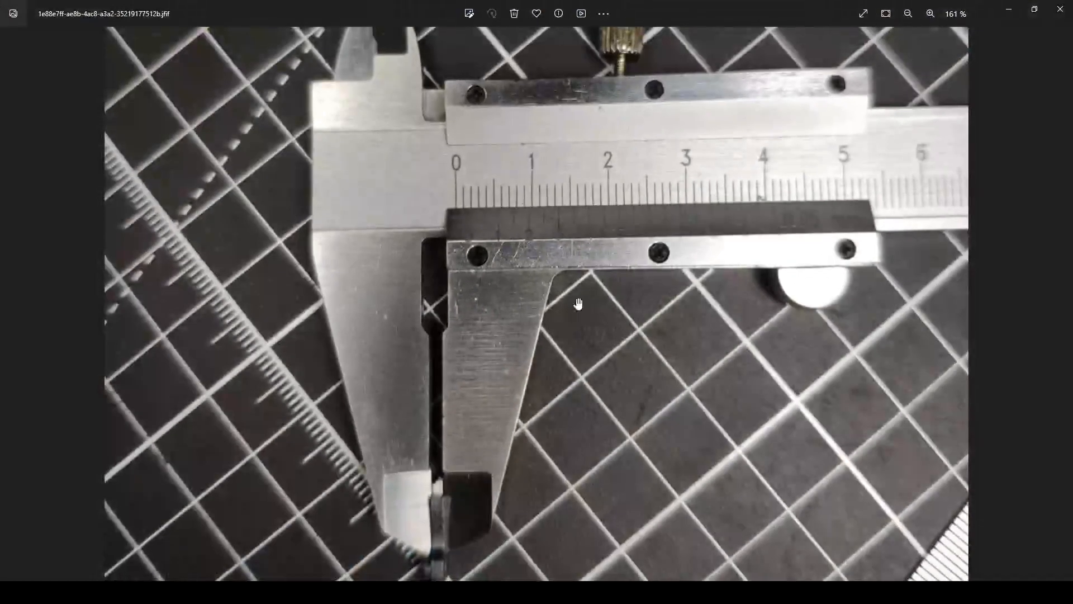
scroll(577, 304, down, 5)
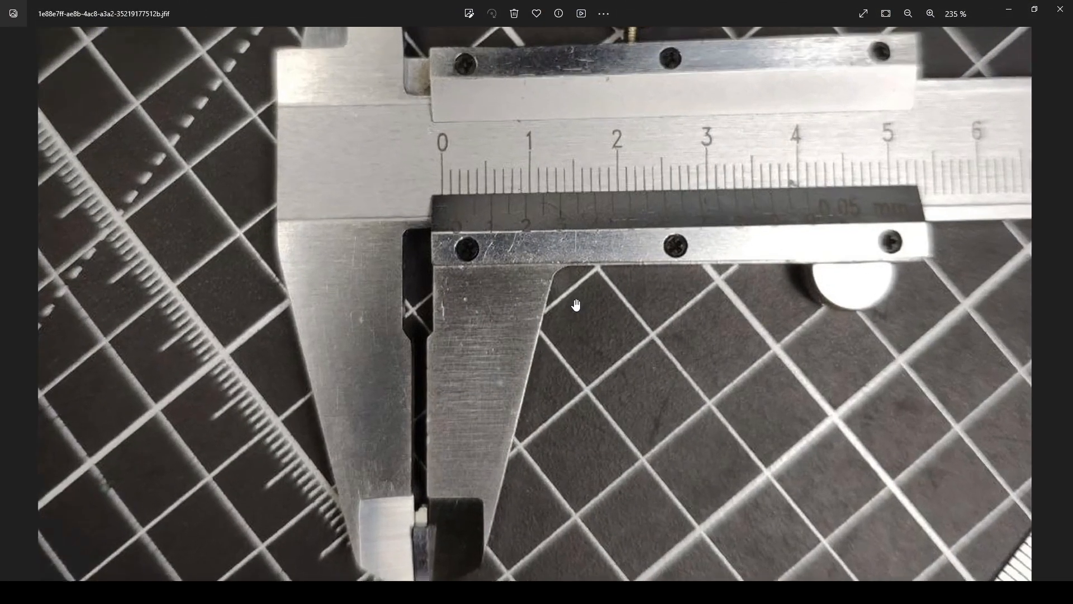
scroll(542, 391, down, 1)
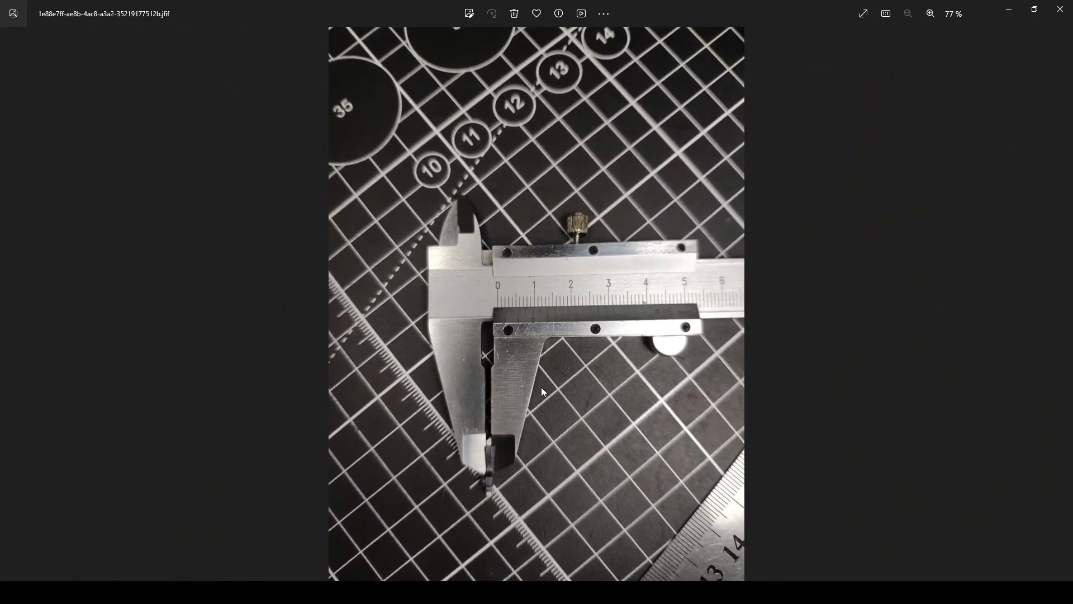
key(Right)
key(Right)
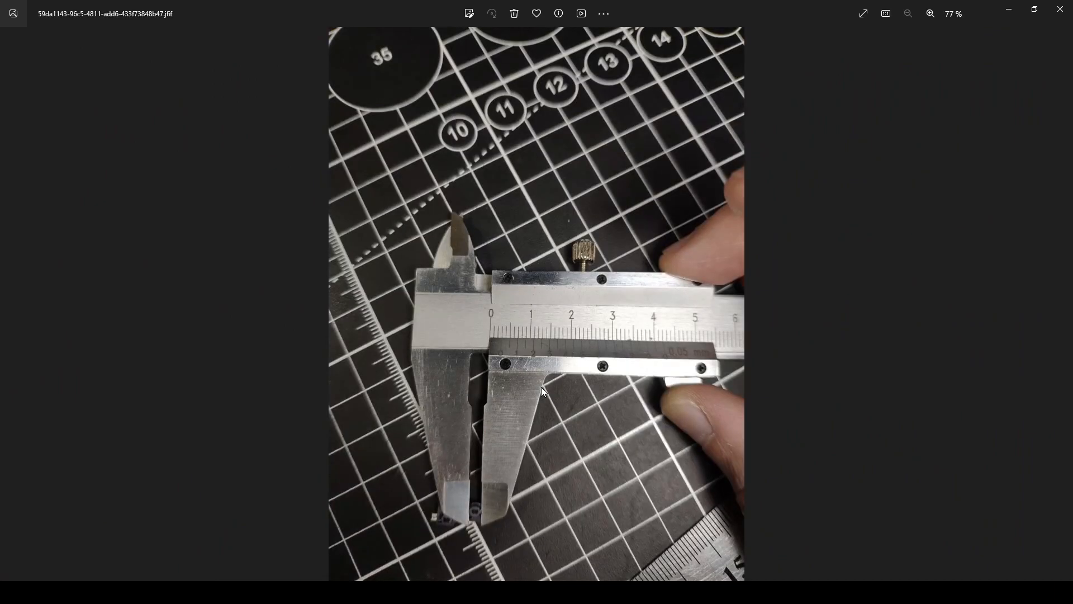
key(Right)
key(Right)
key(Left)
key(Left)
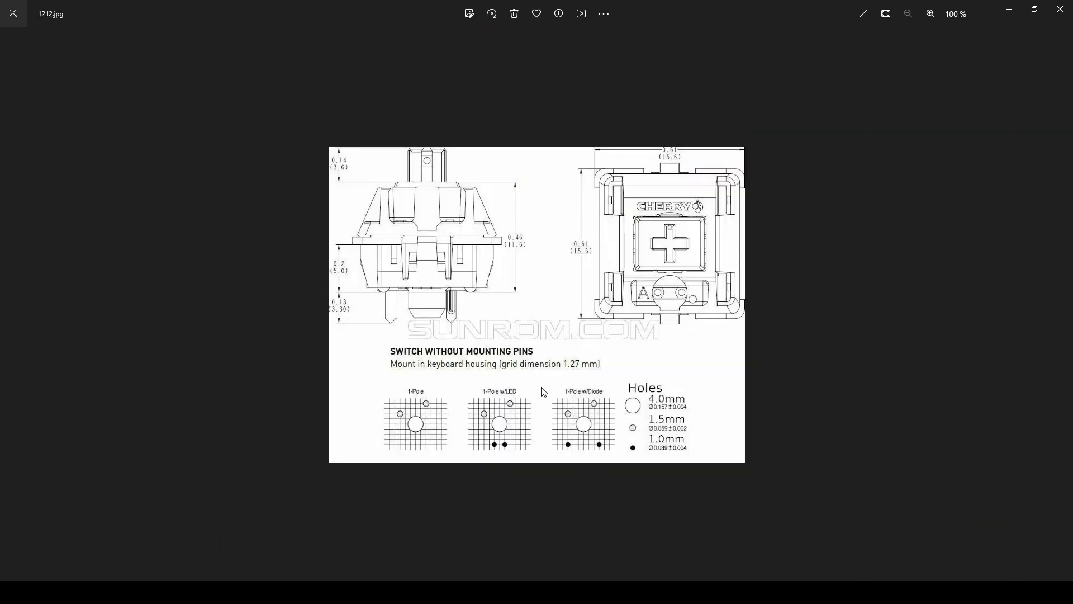
key(Left)
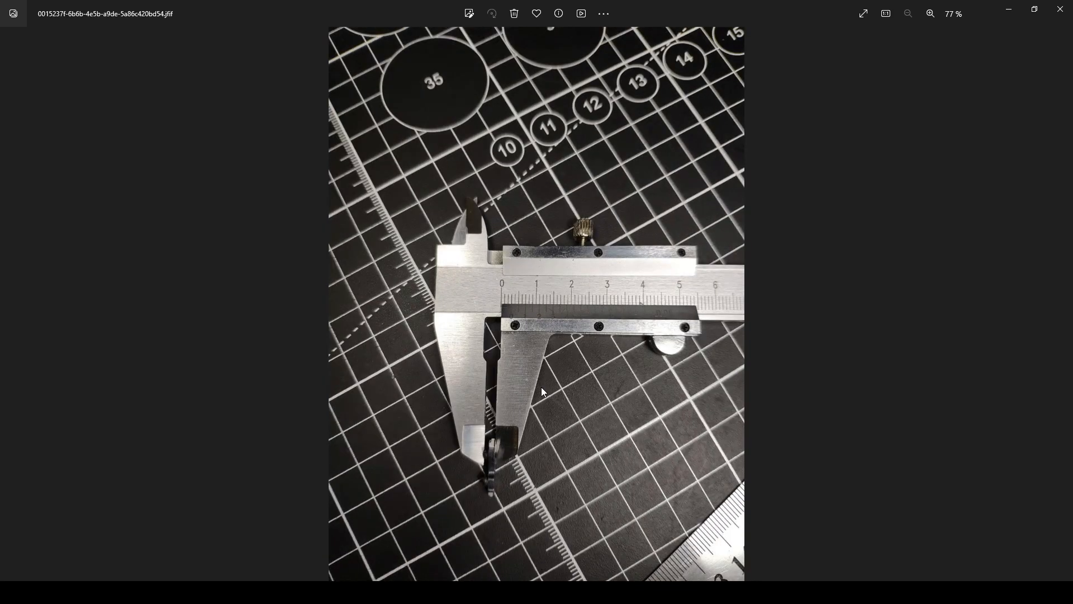
key(ctrl+plus)
key(ctrl+plus)
key(ctrl+plus)
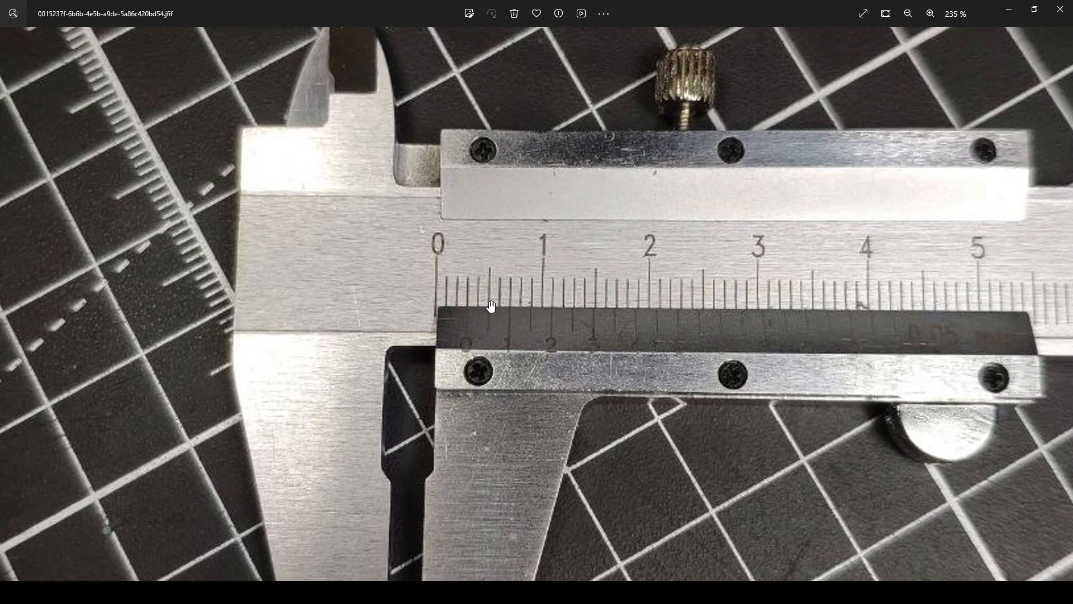
Switch back to Fusion 360 and view the joined socket body over the base block
click(1009, 12)
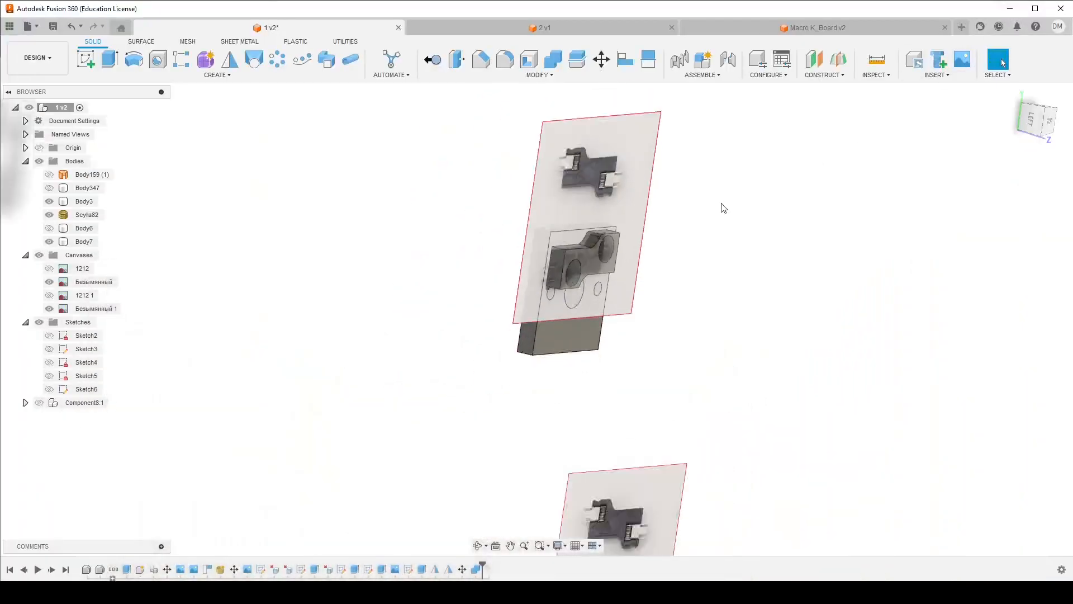
shift+middle_drag(548, 221, 549, 220)
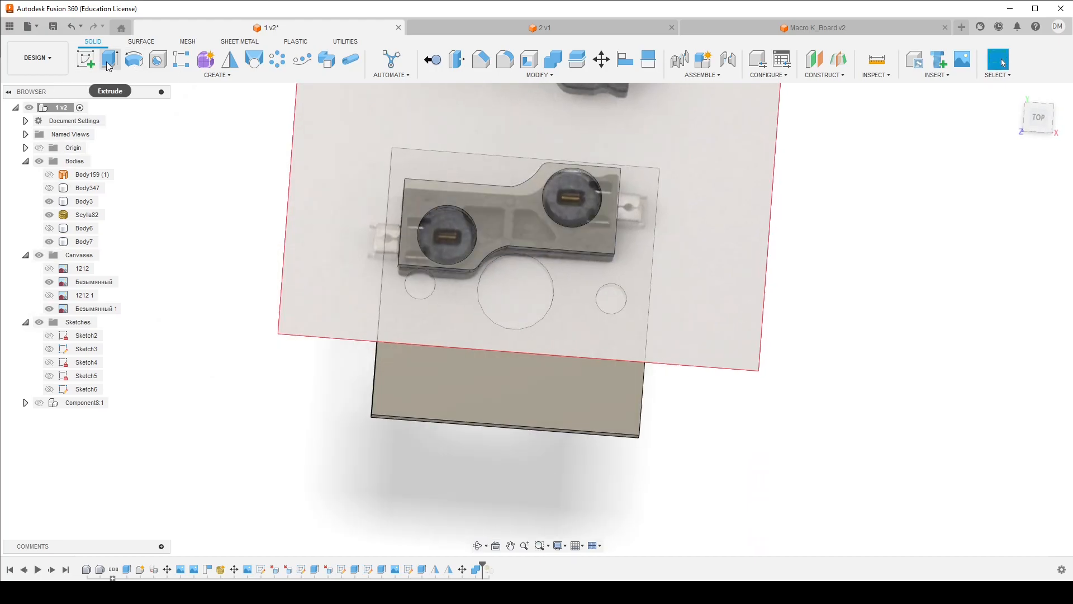
click(86, 60)
shift+middle_drag(506, 196, 556, 198)
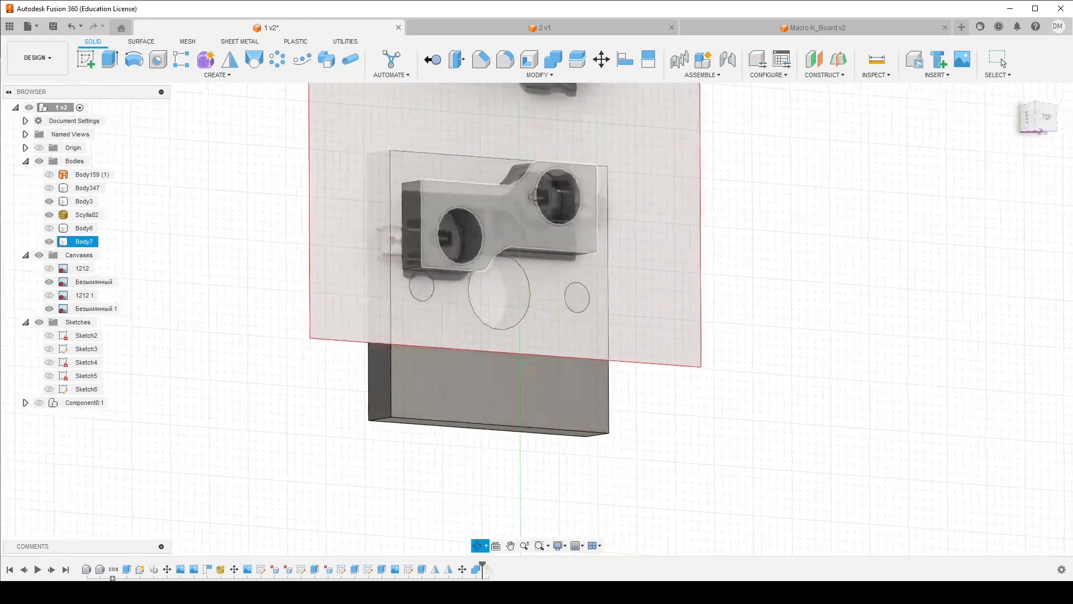
click(522, 223)
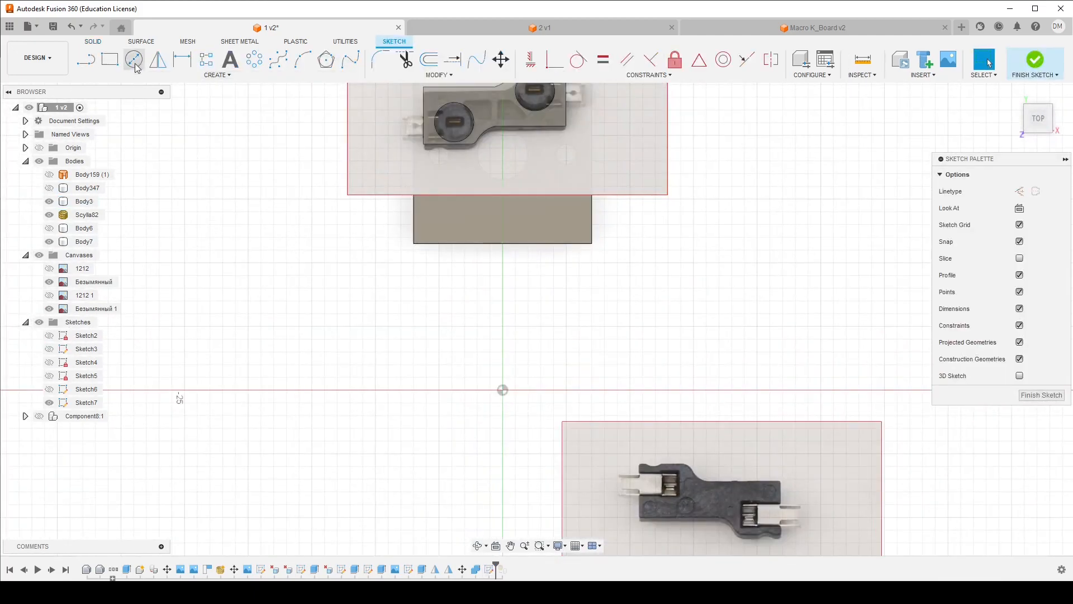
key(ctrl+z)
scroll(661, 293, down, 4)
scroll(605, 227, up, 4)
Start a sketch on the base block's top face and project the socket body's face with its two round holes into it
click(601, 312)
click(87, 62)
scroll(501, 333, down, 4)
scroll(525, 236, up, 3)
key(p)
scroll(524, 230, up, 2)
click(511, 193)
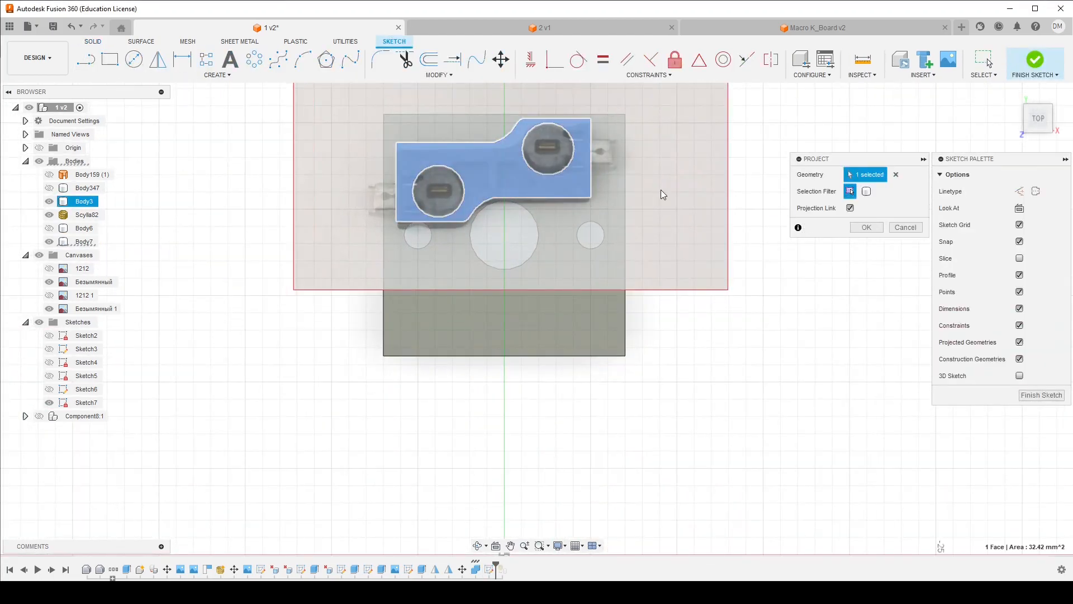
click(869, 233)
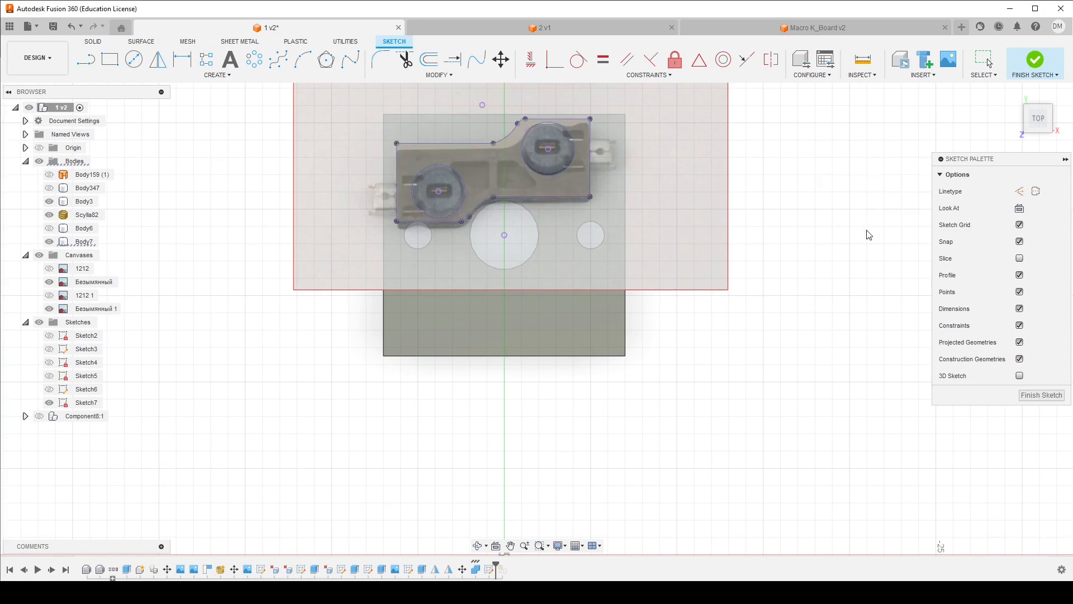
Extrude the two circular hole profiles 3.2 mm as new bodies and join both cylinders to the socket body
click(94, 42)
click(110, 59)
click(438, 191)
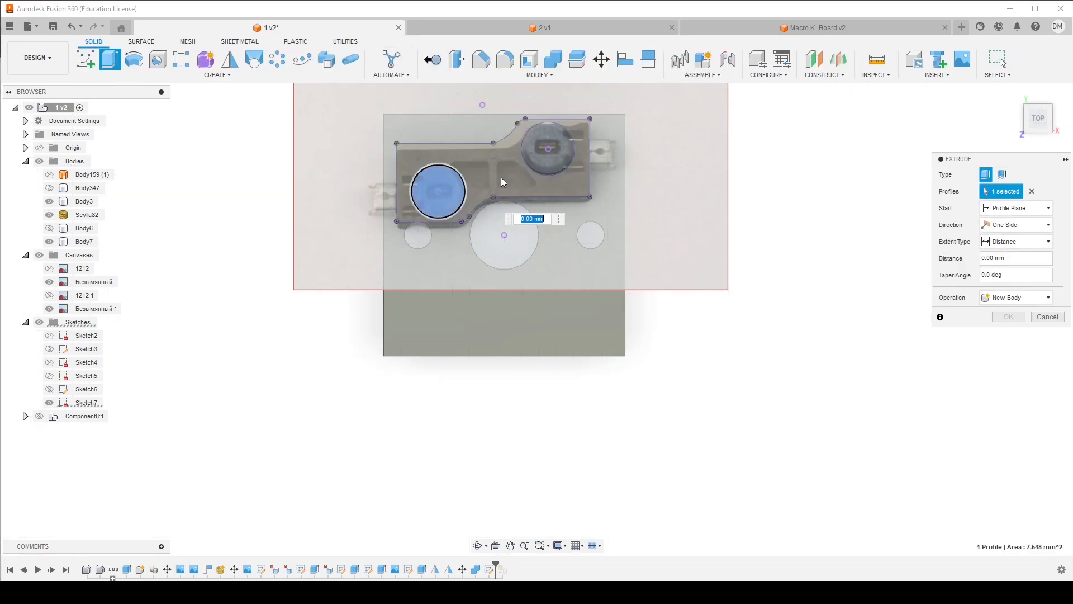
click(551, 171)
shift+middle_drag(551, 171, 538, 192)
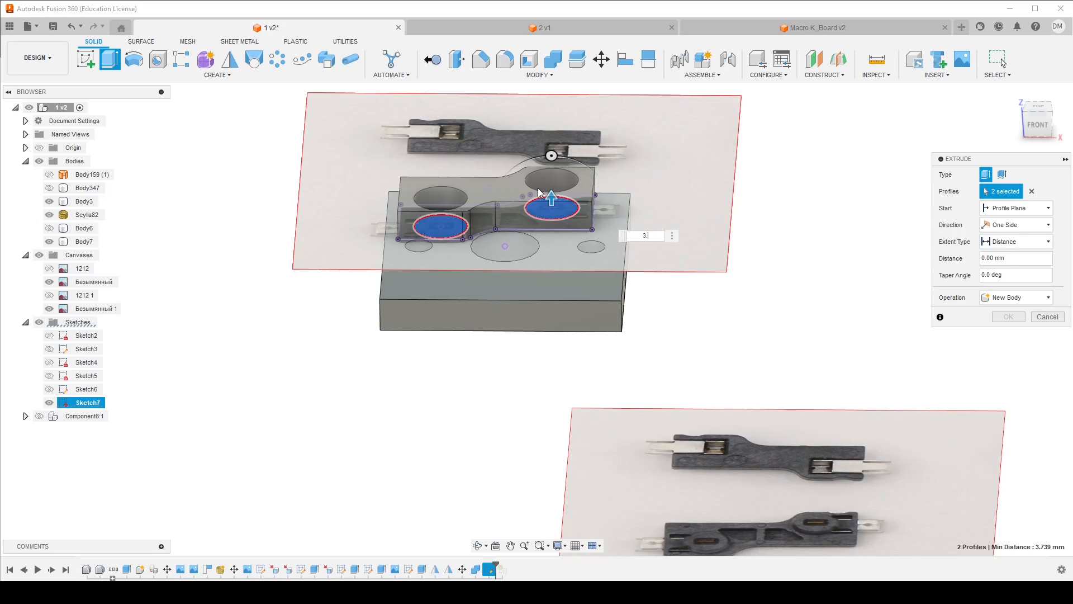
shift+middle_drag(518, 242, 527, 221)
click(1001, 299)
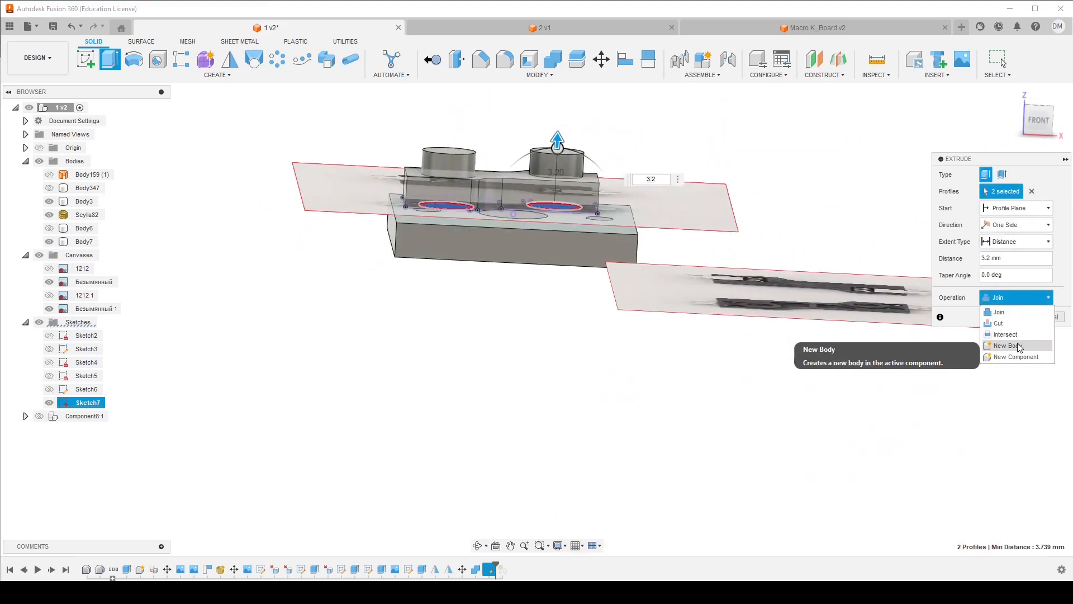
click(1021, 344)
click(1008, 317)
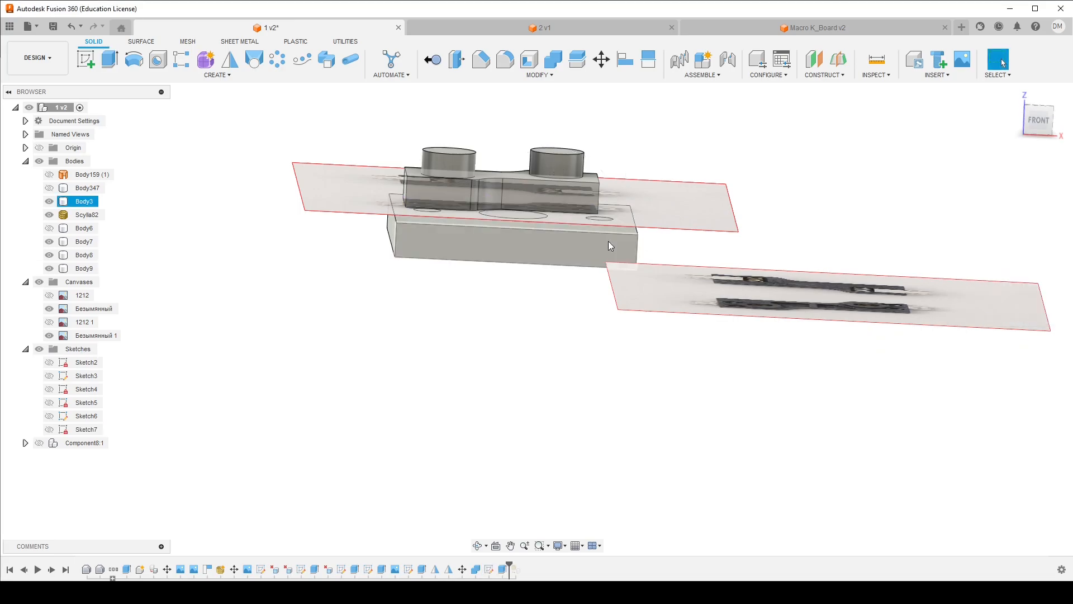
click(553, 59)
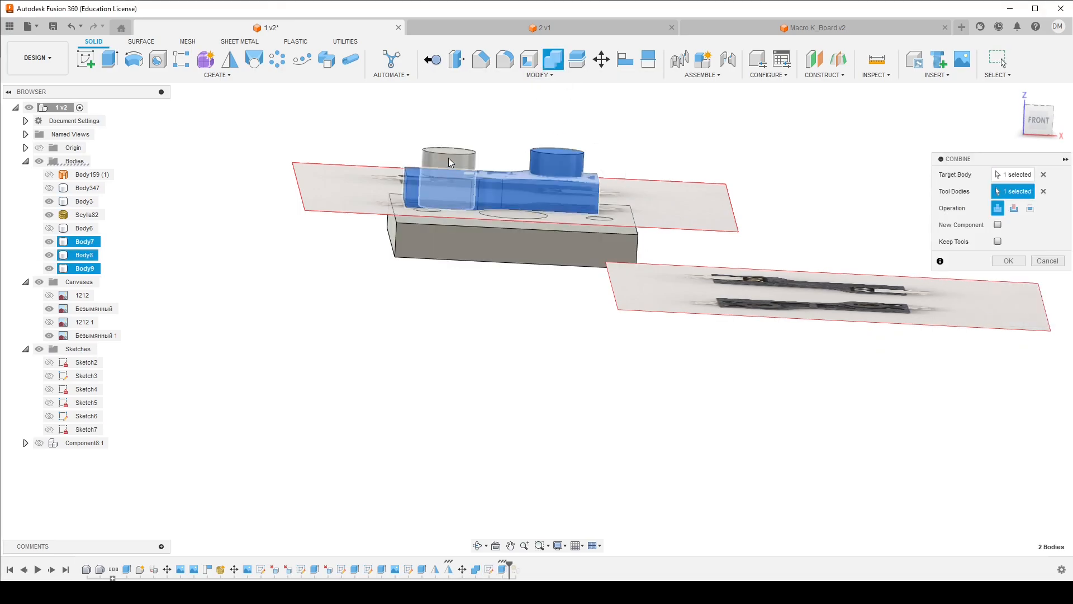
click(1013, 262)
Examine from the top view how the socket's outline and two cylinders match the canvas photo
shift+middle_drag(778, 166, 789, 233)
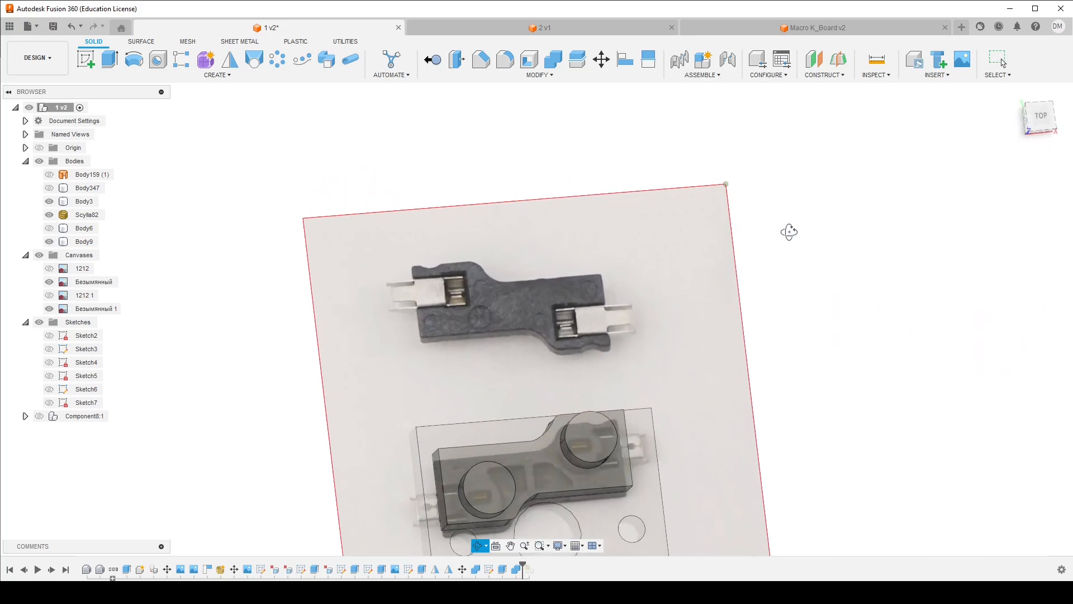
scroll(561, 471, down, 3)
scroll(561, 471, up, 4)
scroll(565, 388, down, 2)
shift+middle_drag(611, 323, 579, 304)
scroll(500, 237, up, 3)
scroll(500, 237, down, 1)
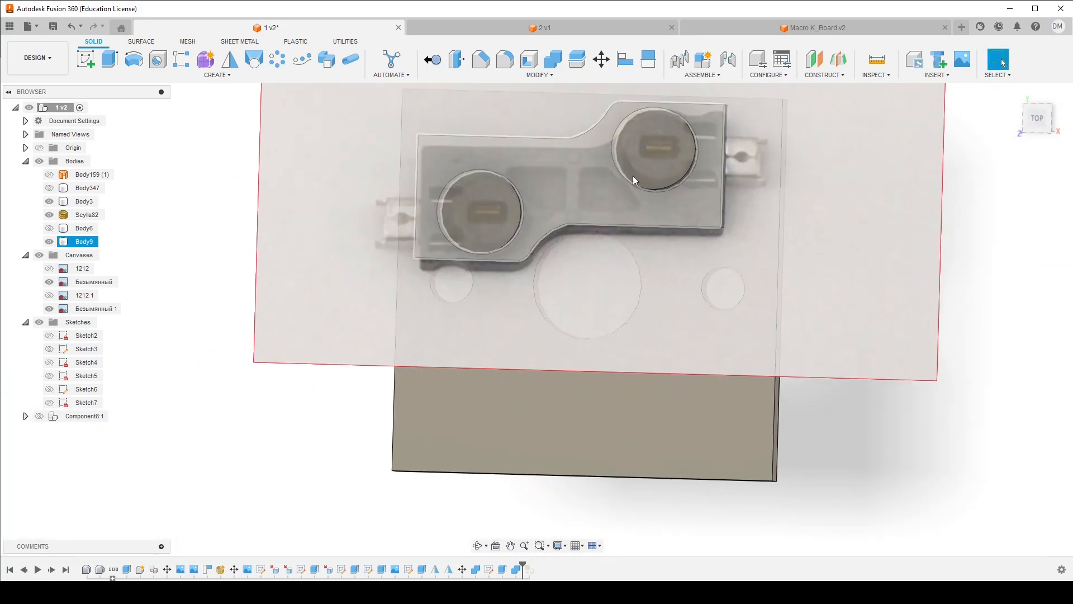
click(1036, 119)
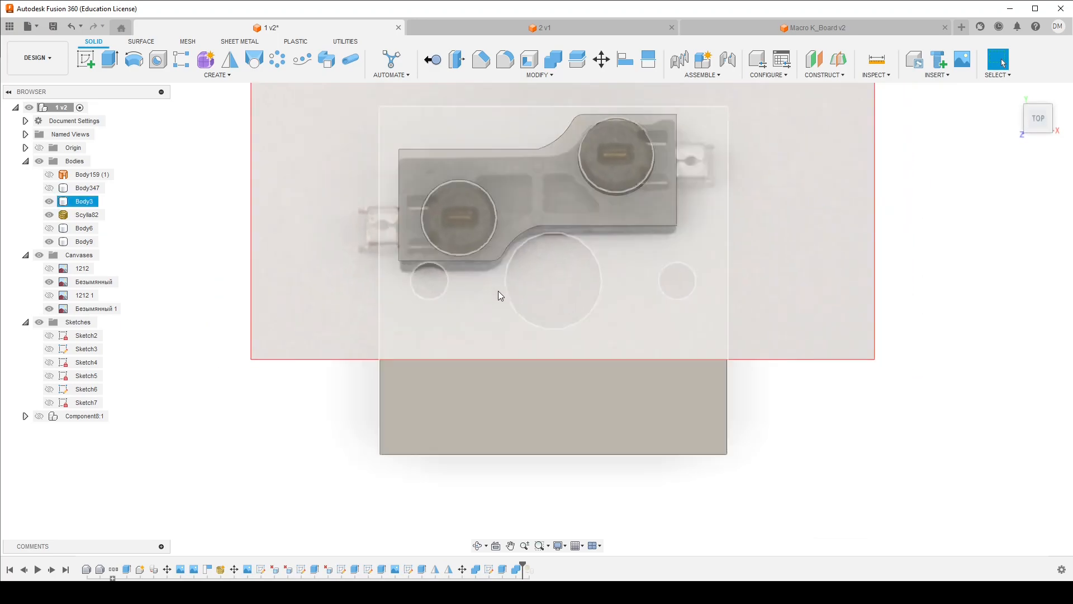
scroll(421, 280, up, 5)
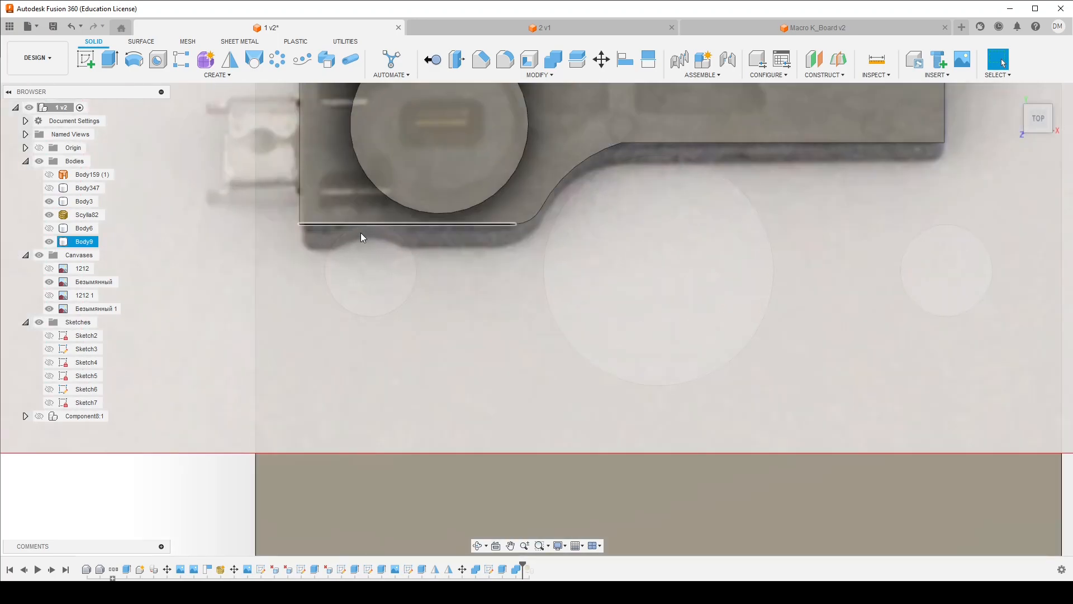
scroll(425, 251, down, 5)
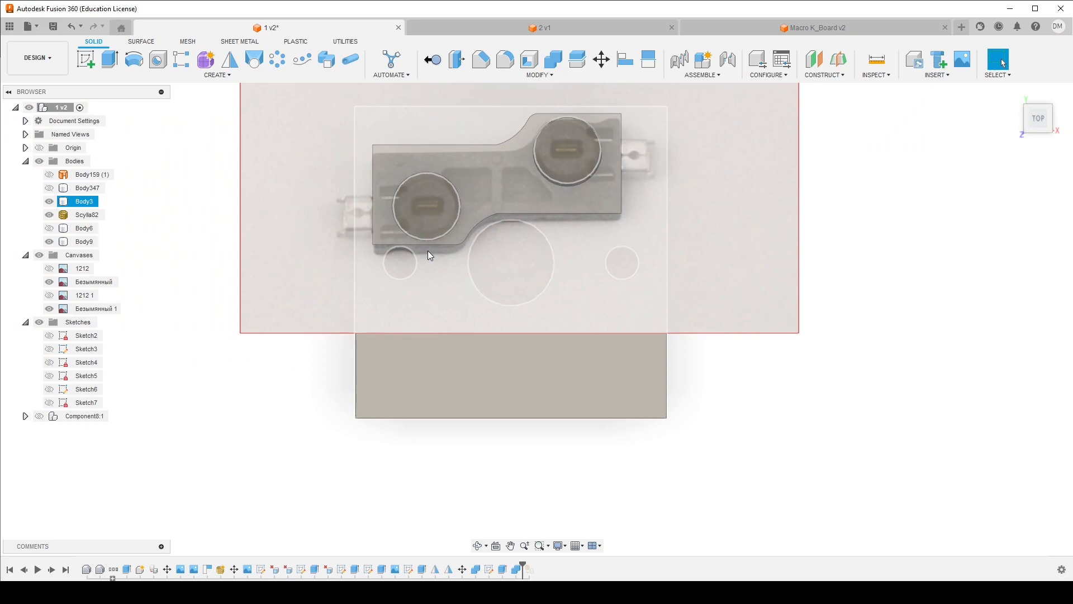
scroll(428, 250, down, 3)
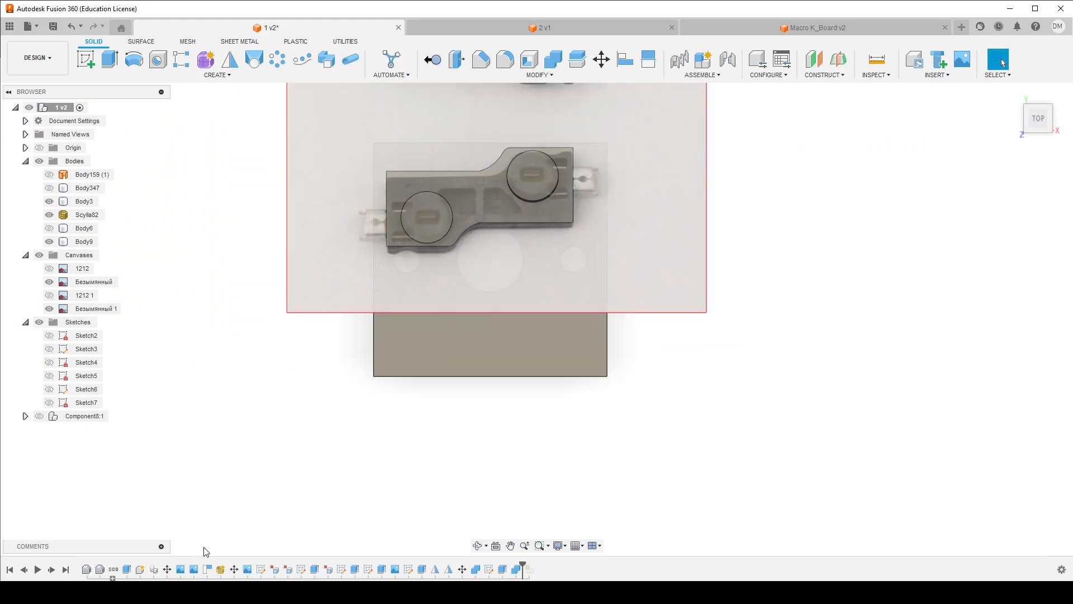
Switch to the photo viewer, browse the reference photos and drawing, and examine the socket clamped edge-on in the caliper photo
key(alt+Tab)
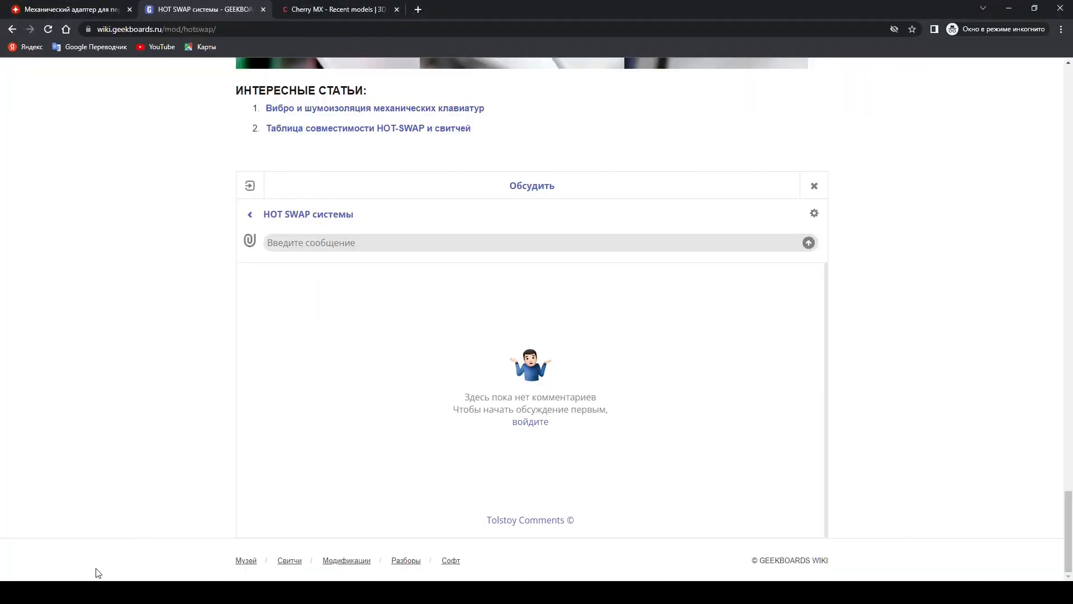
key(alt+Tab)
click(323, 547)
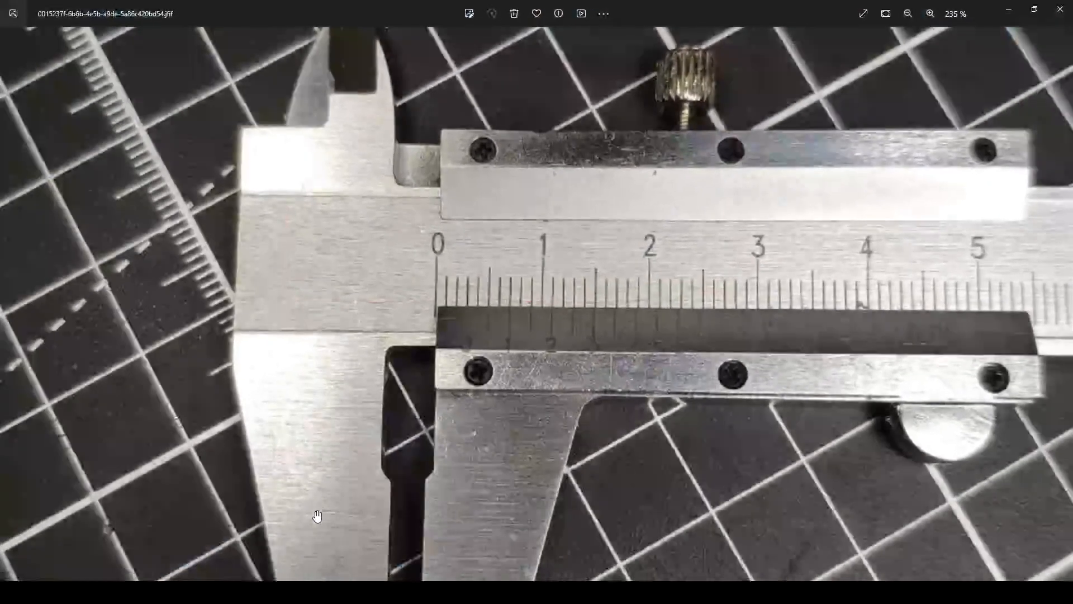
scroll(367, 271, down, 5)
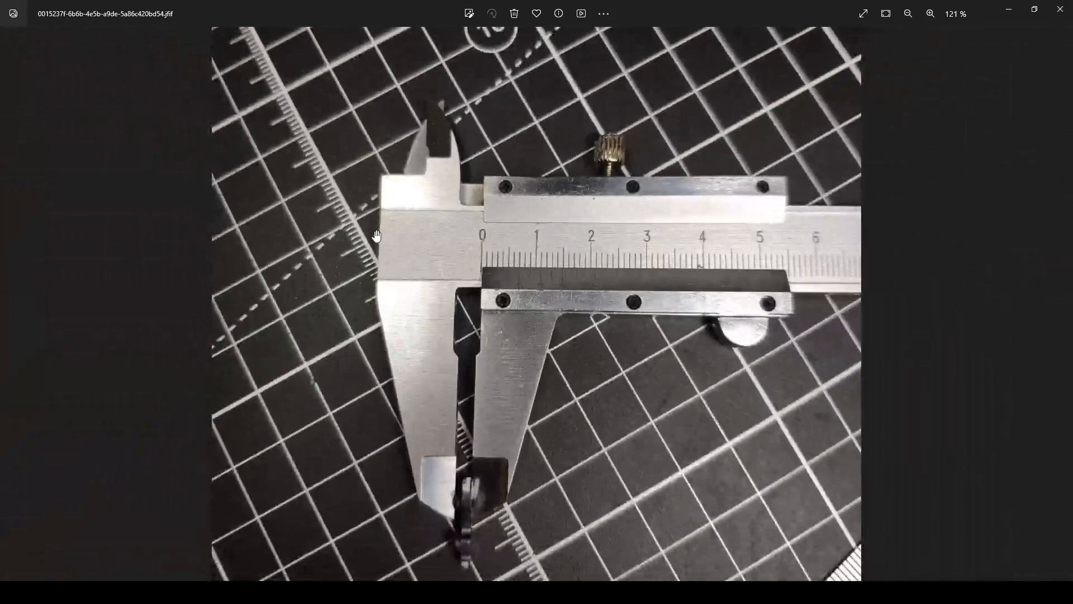
key(Right)
key(Right)
key(Left)
key(Right)
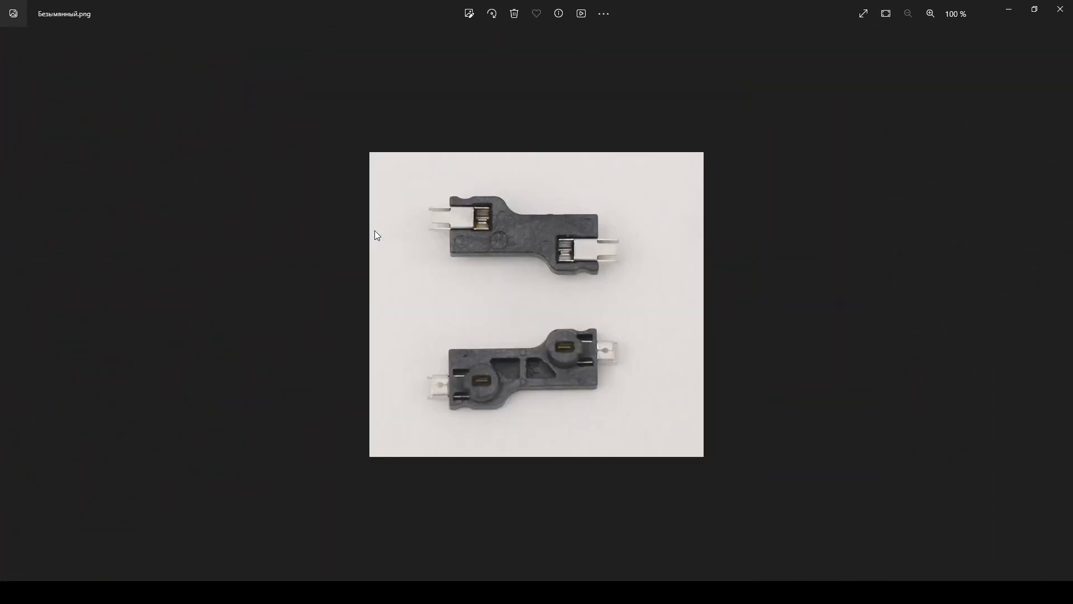
key(Right)
key(Right)
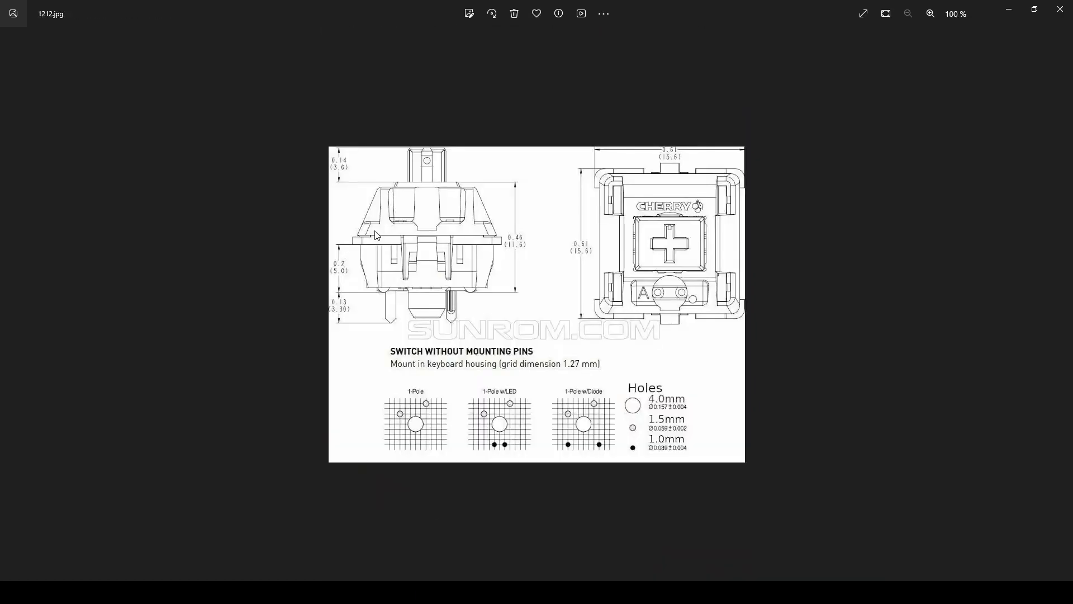
key(Right)
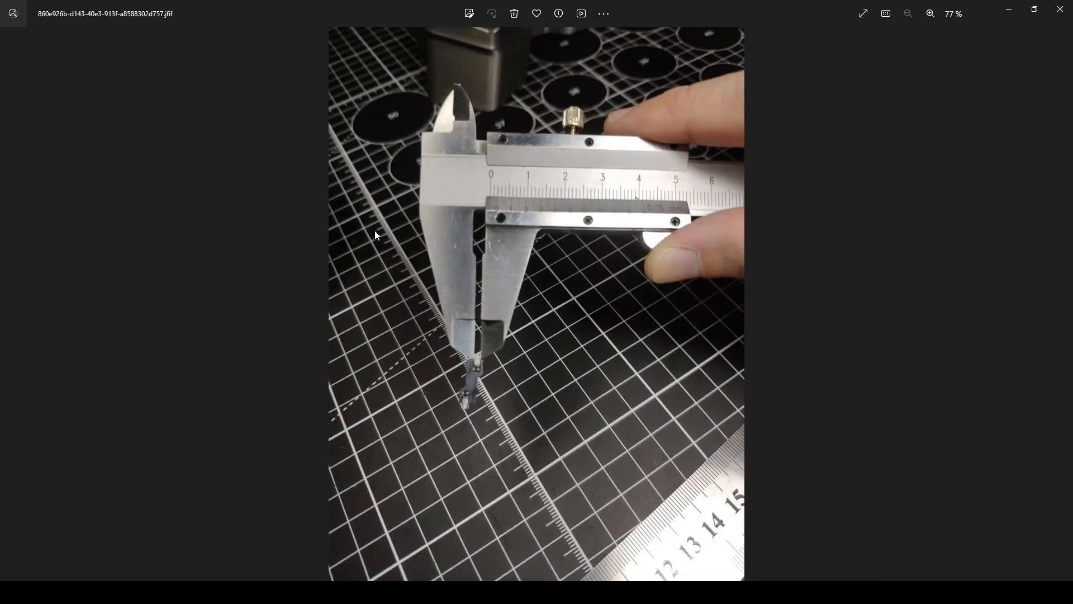
key(Right)
key(Right)
key(Right)
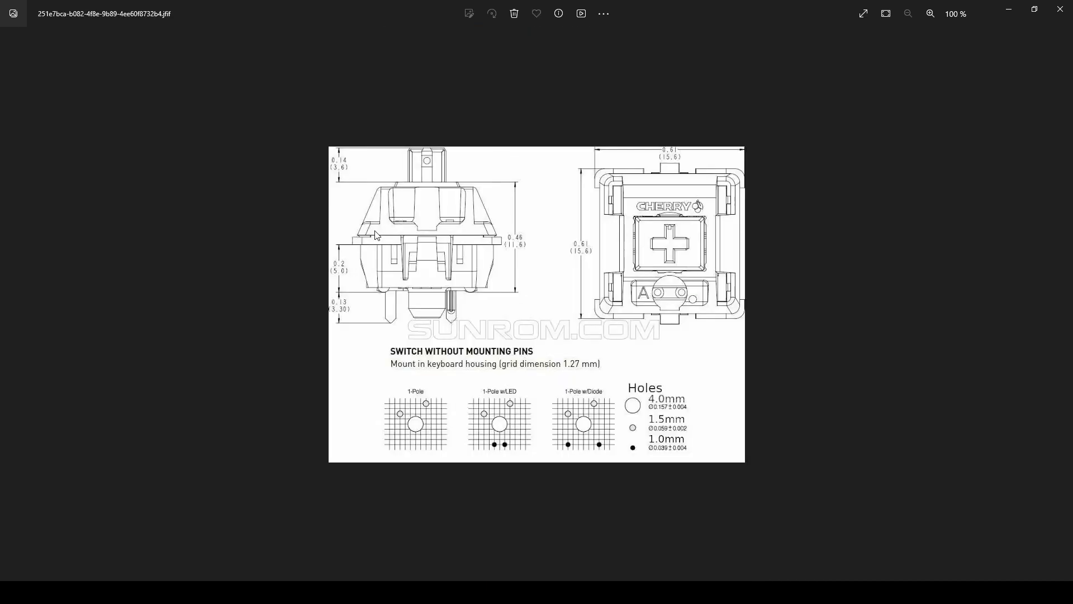
key(Right)
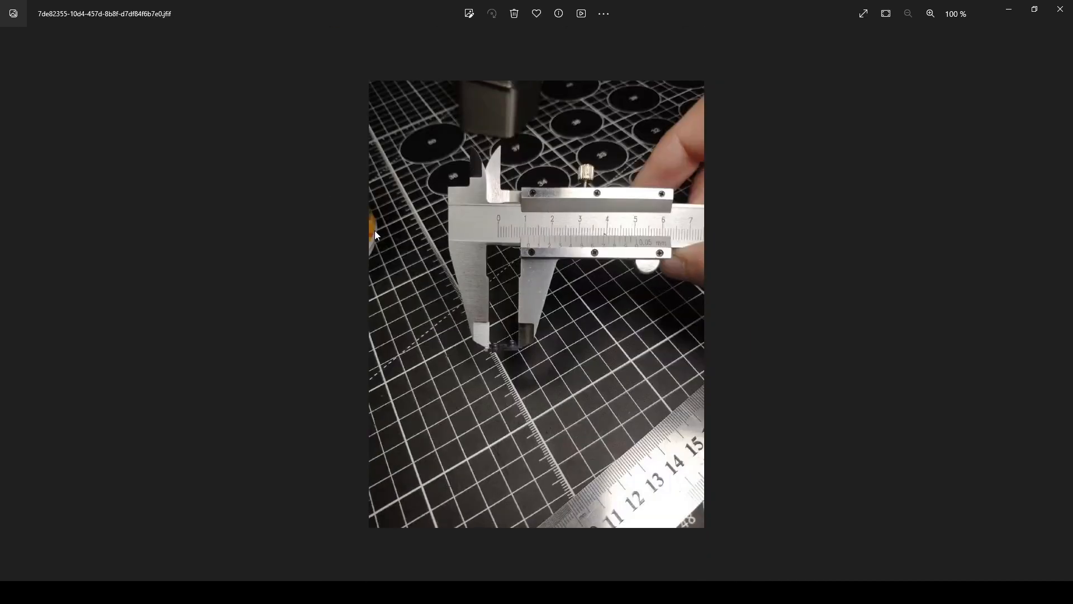
key(Right)
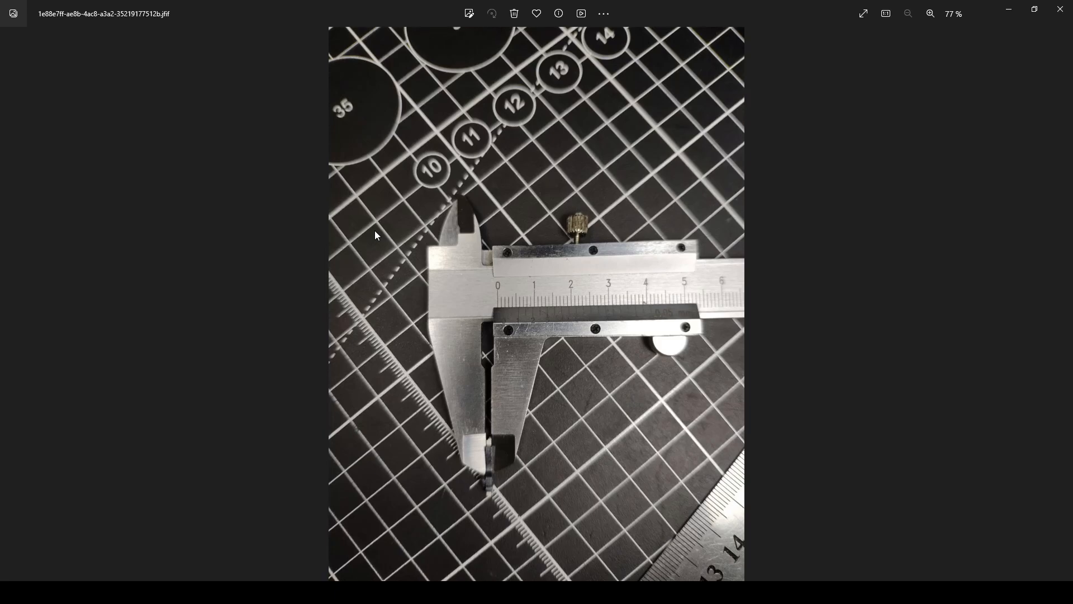
scroll(531, 418, up, 3)
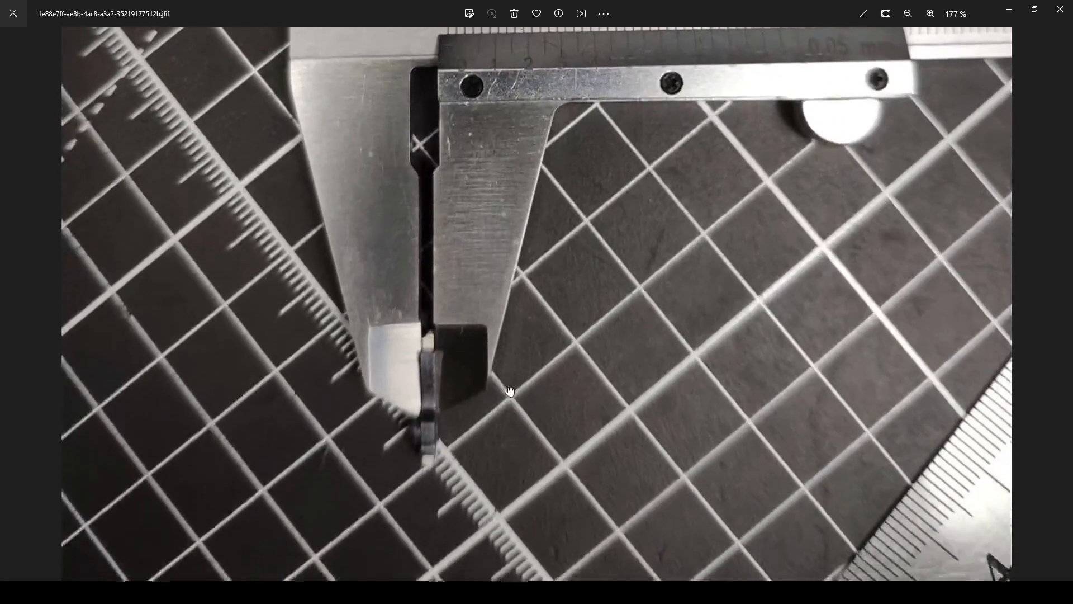
scroll(508, 395, down, 3)
Browse the remaining caliper photos through to Безымянный.png and examine the socket's front and back there
key(Left)
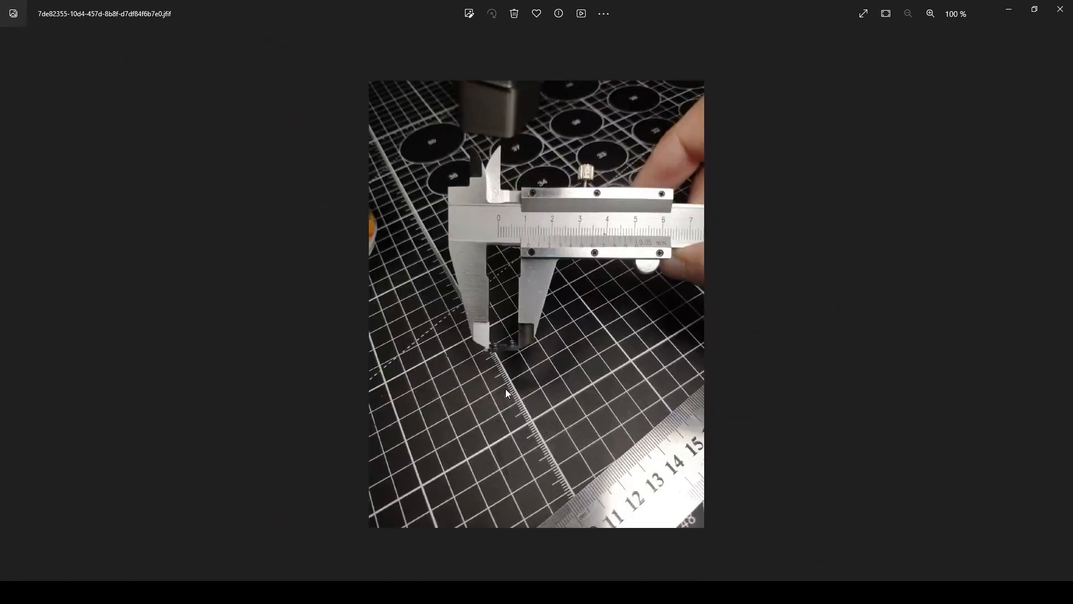
key(Right)
key(Right)
key(Right)
key(Right)
key(Left)
key(Right)
key(Right)
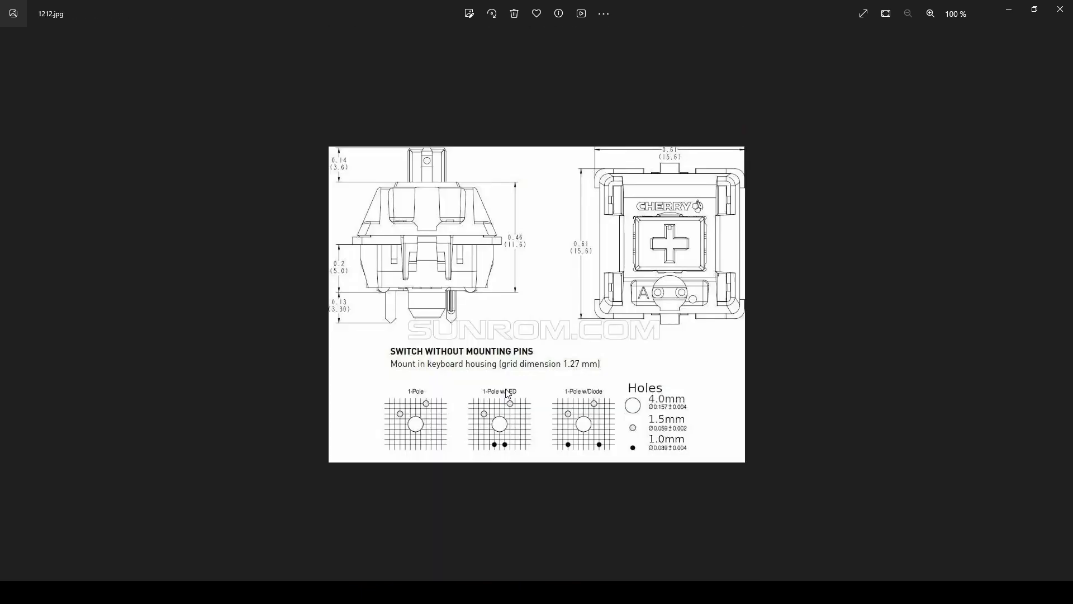
key(Right)
key(Right)
key(Right)
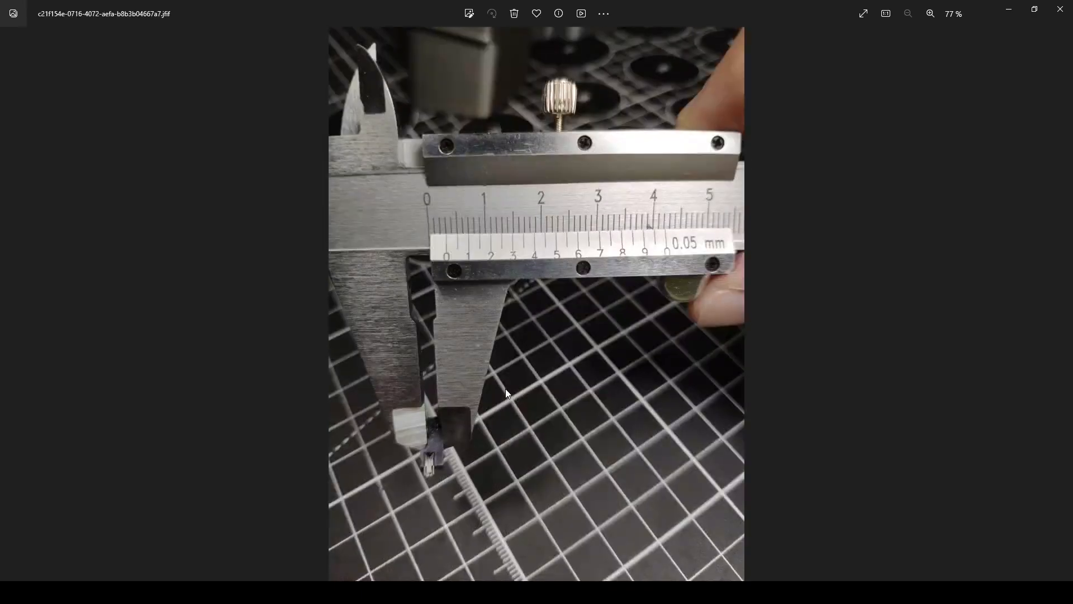
key(Right)
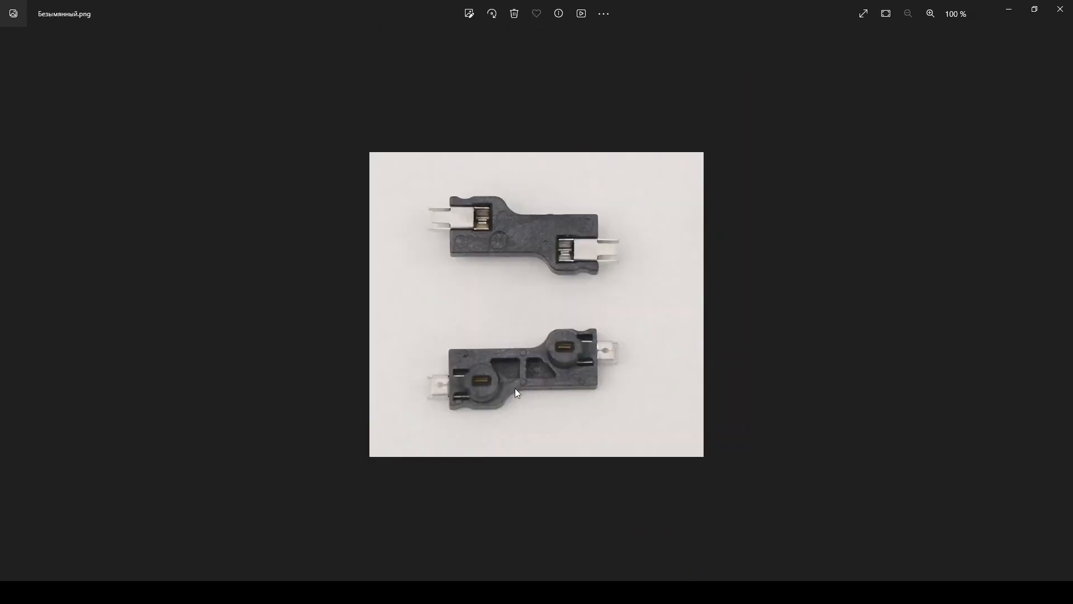
Return to the model, start a sketch on the plate's top face and project the socket outline and both cylinder faces into it
click(1009, 9)
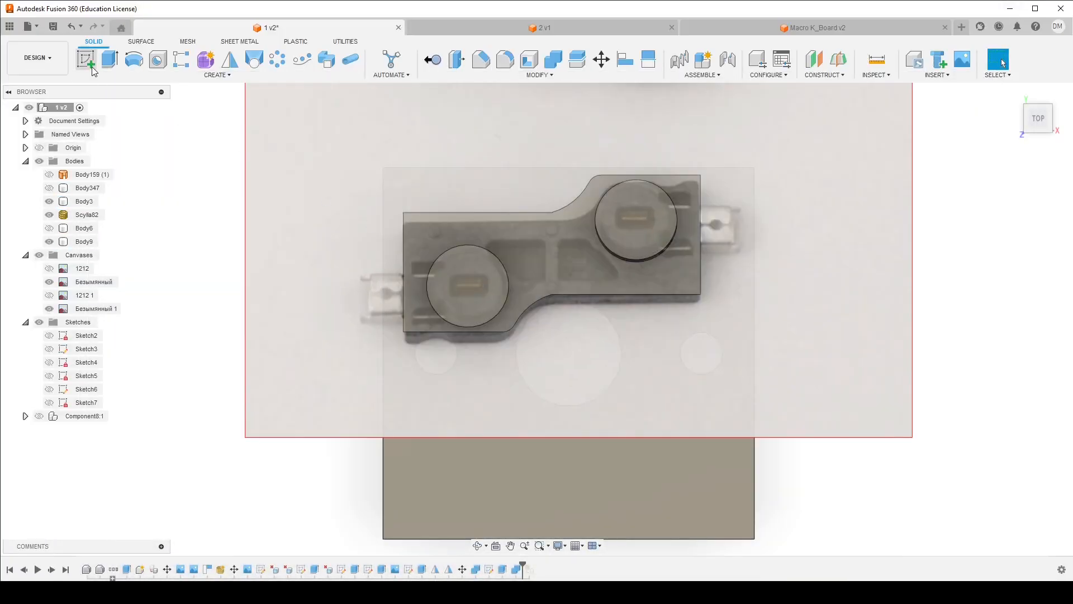
click(92, 65)
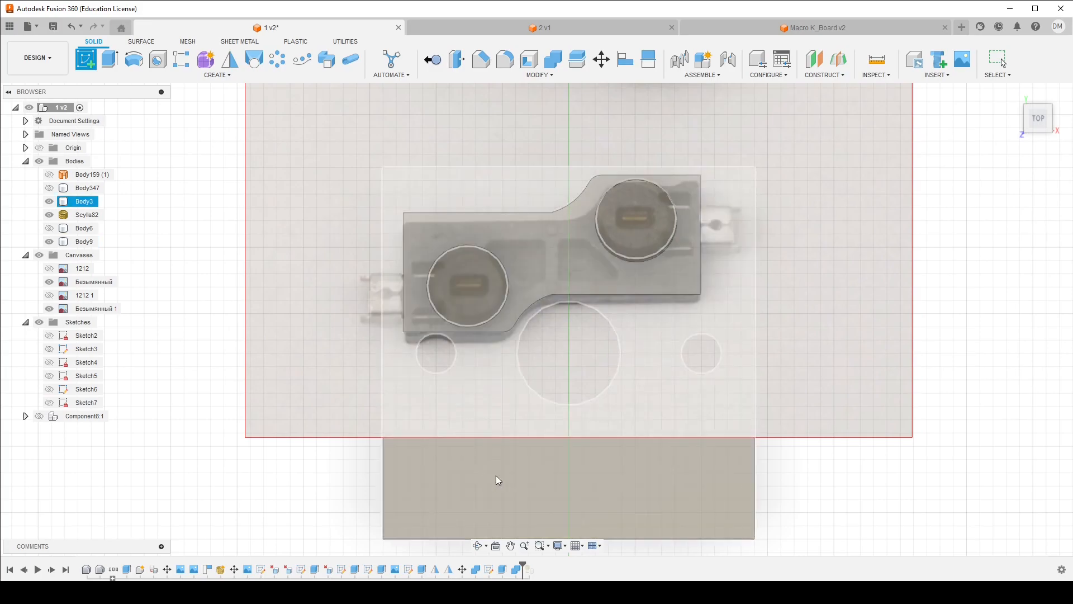
click(495, 489)
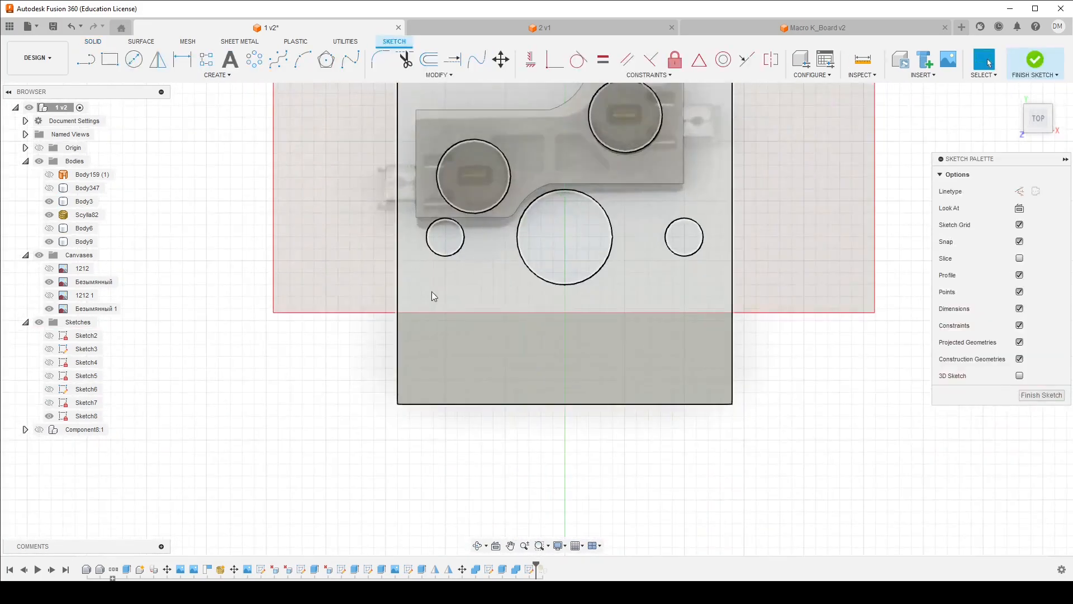
key(p)
click(525, 158)
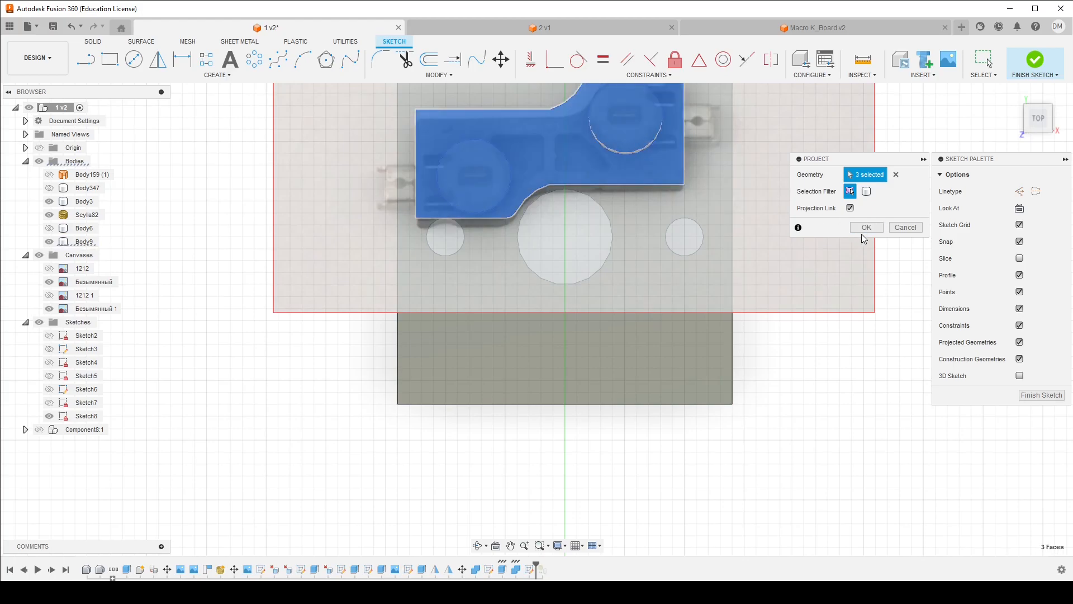
key(Return)
Try to sketch two-point rectangles from both cylinder centres outwards over the metal contacts in the canvas photo
scroll(587, 267, down, 2)
scroll(179, 110, up, 2)
click(86, 61)
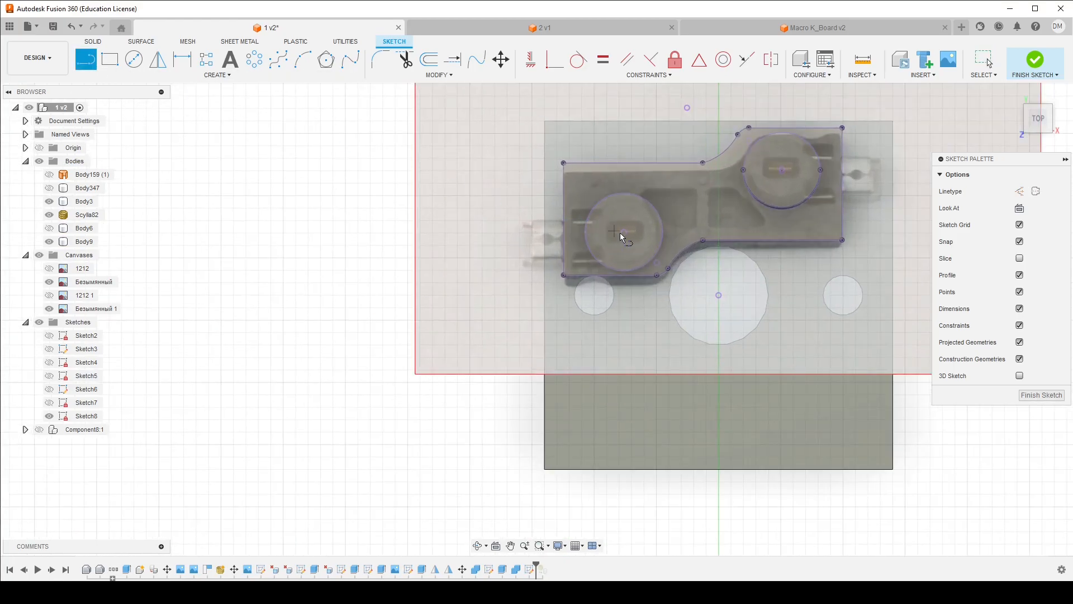
click(117, 65)
click(623, 232)
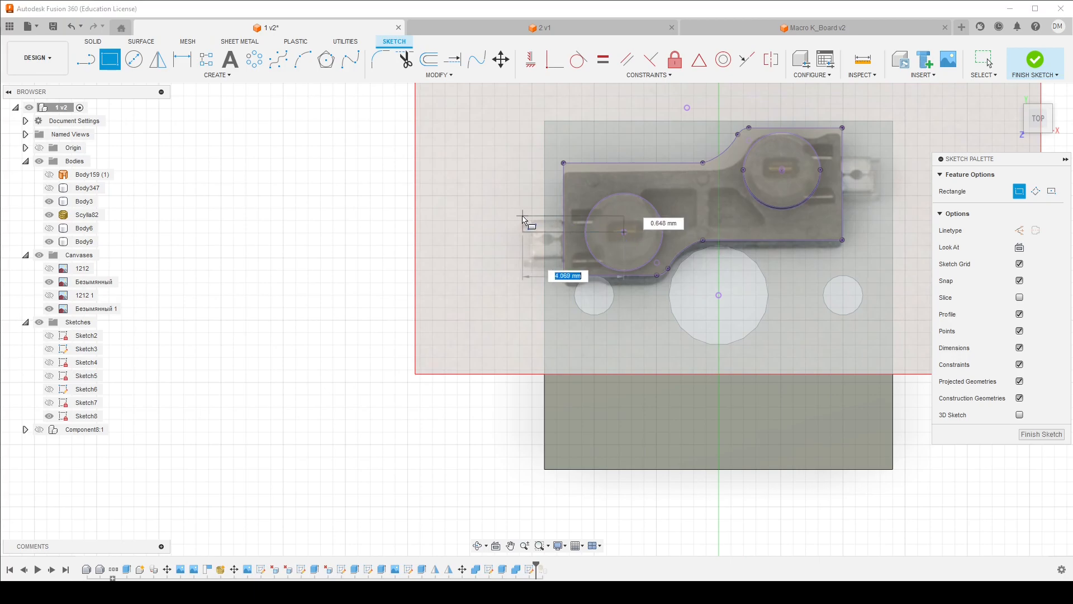
scroll(444, 235, down, 2)
scroll(698, 212, up, 2)
click(627, 225)
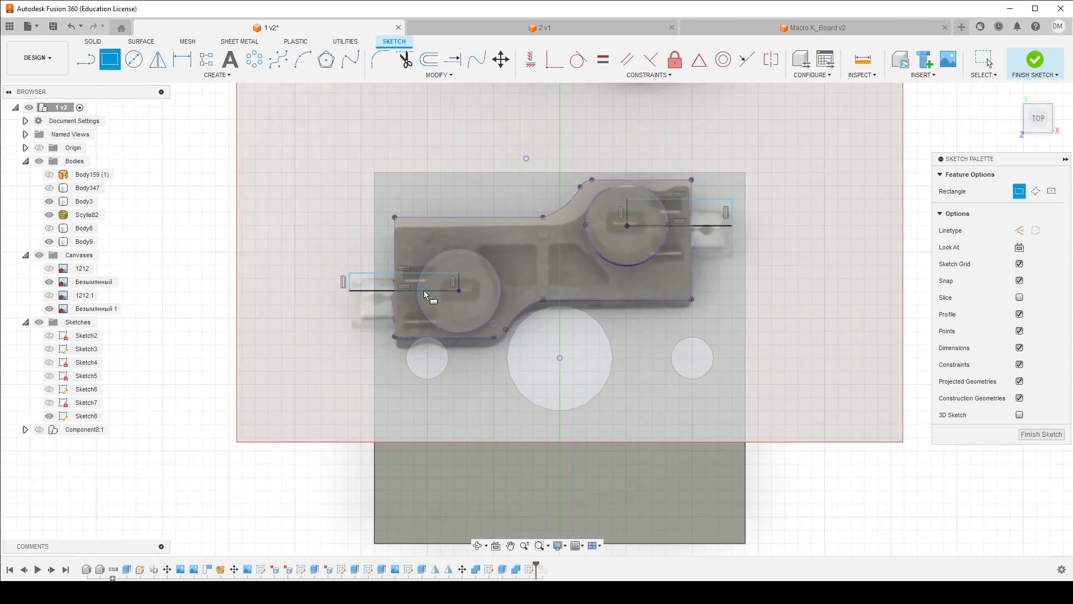
click(455, 295)
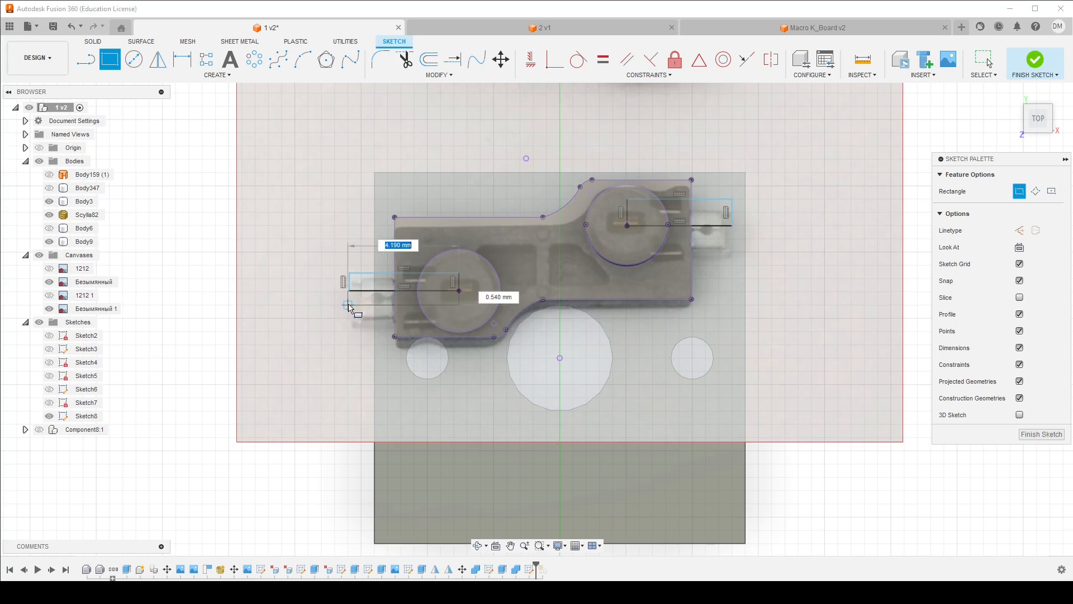
click(348, 308)
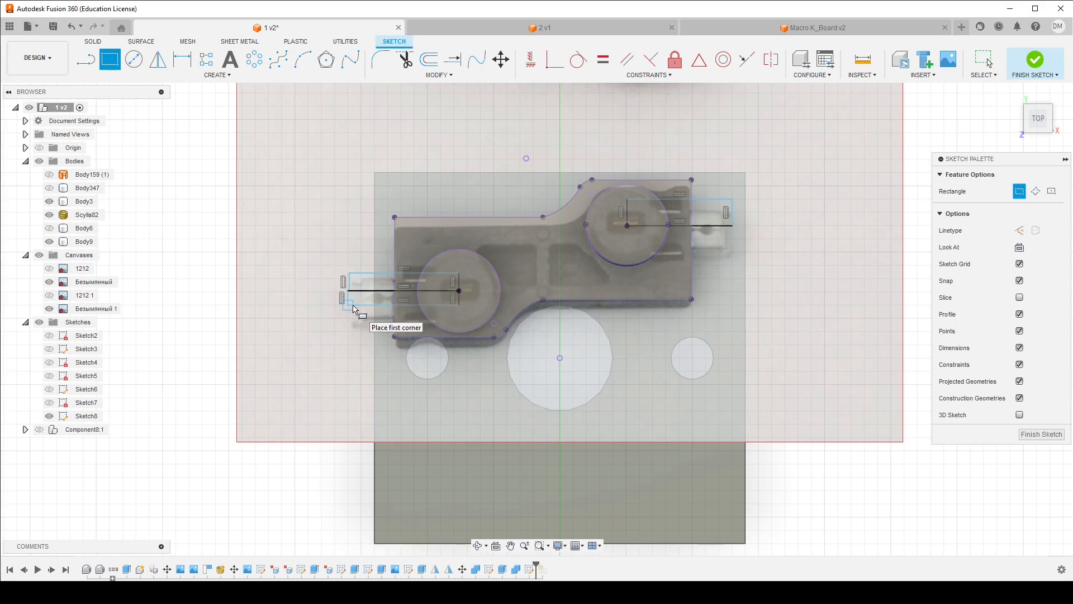
key(Escape)
key(ctrl+z)
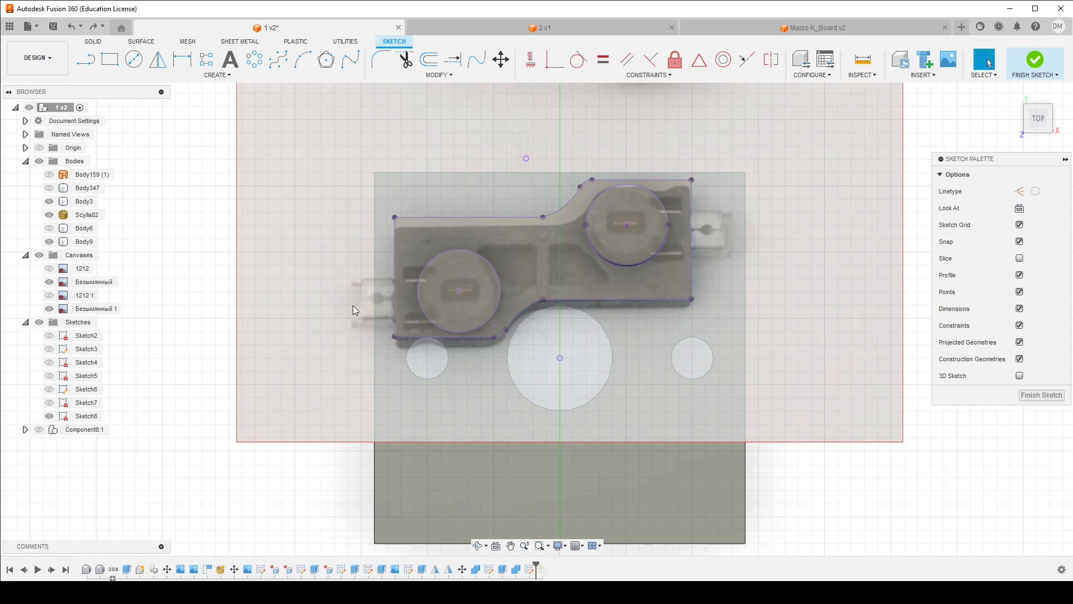
Sketch a center rectangle about 2 mm high on each cylinder centre, reaching outwards over the metal contact in the photo
click(110, 59)
click(1052, 192)
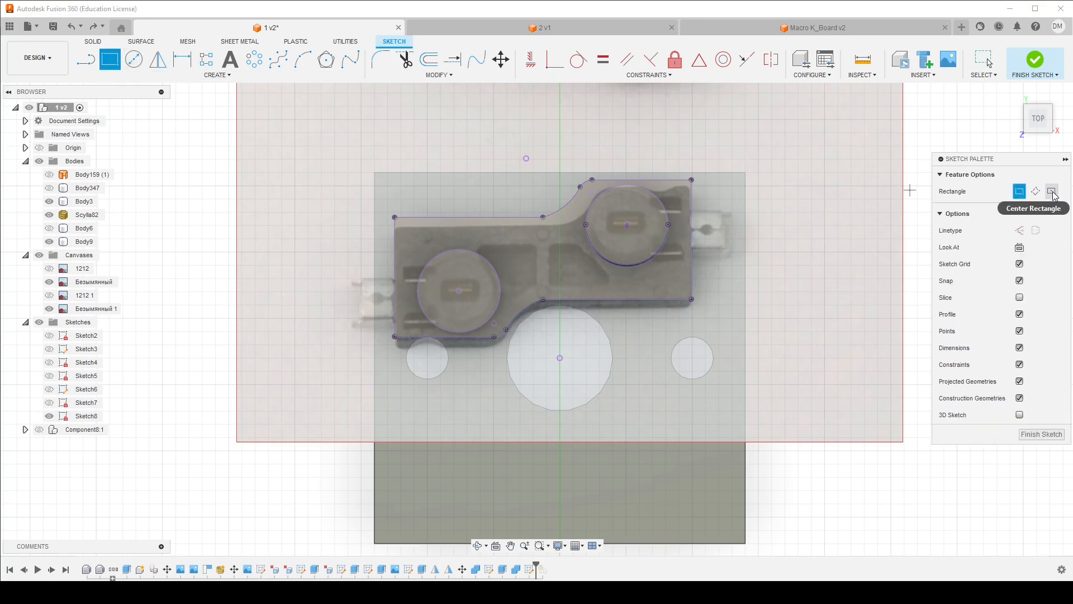
click(459, 290)
click(570, 318)
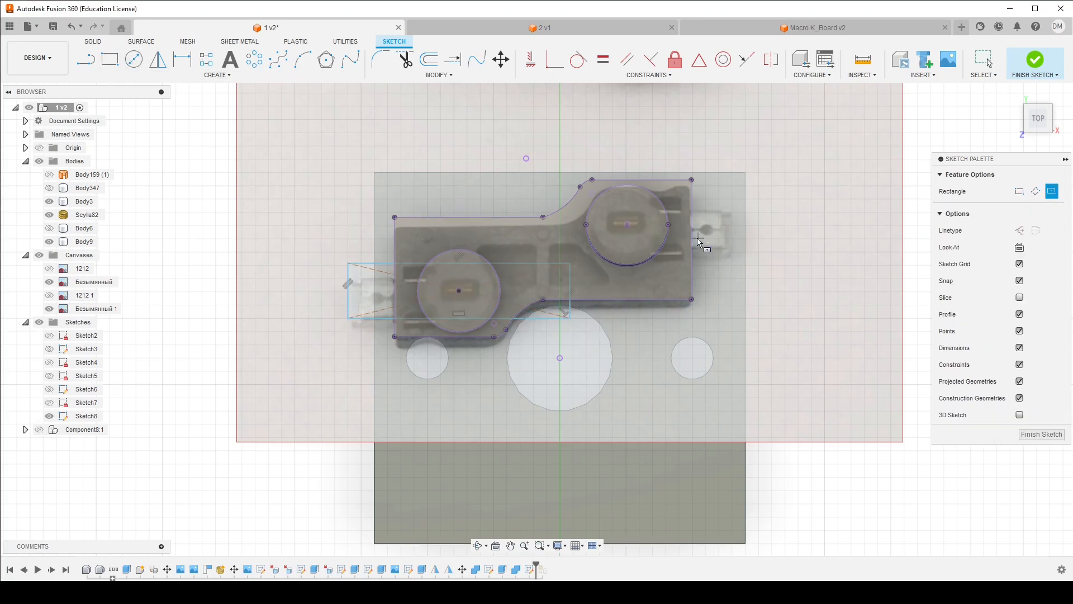
click(627, 225)
click(745, 242)
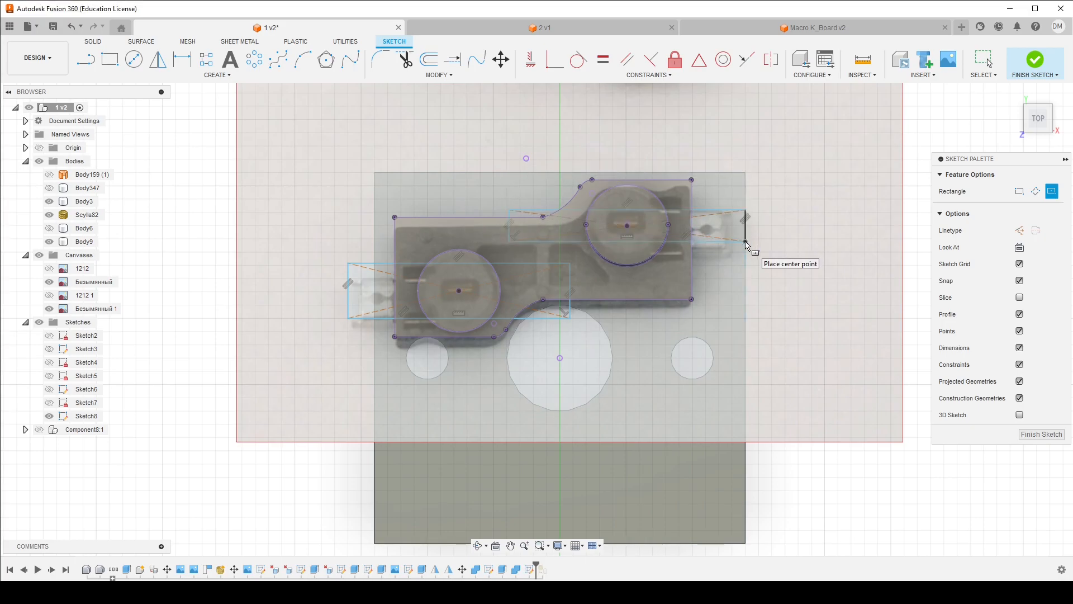
key(ctrl+z)
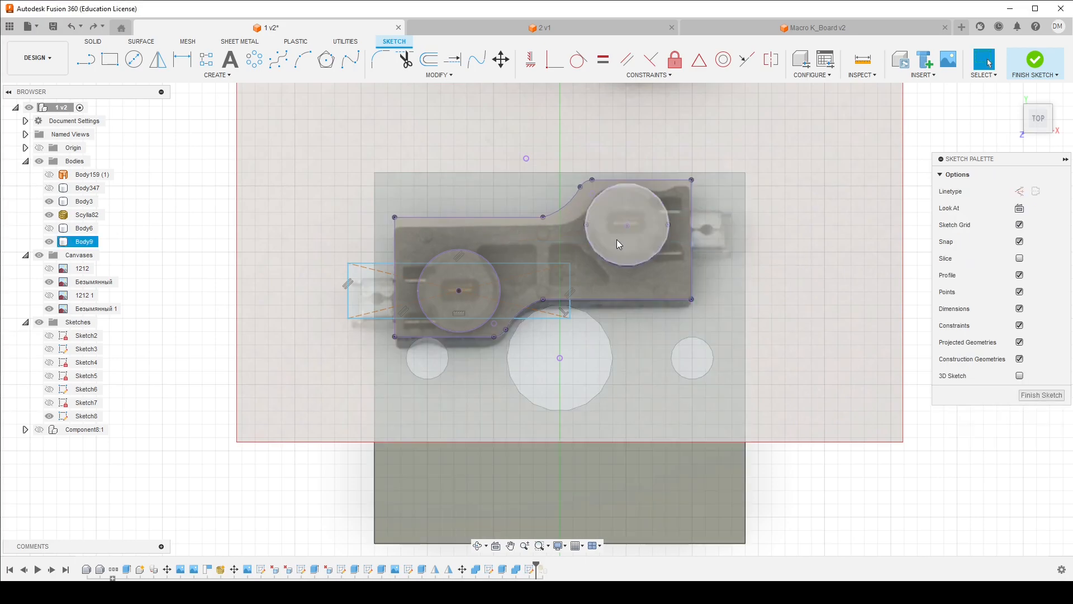
key(r)
click(1051, 191)
click(628, 226)
click(732, 252)
Dimension the height of both center rectangles to 1.5 mm
key(d)
click(733, 241)
click(805, 239)
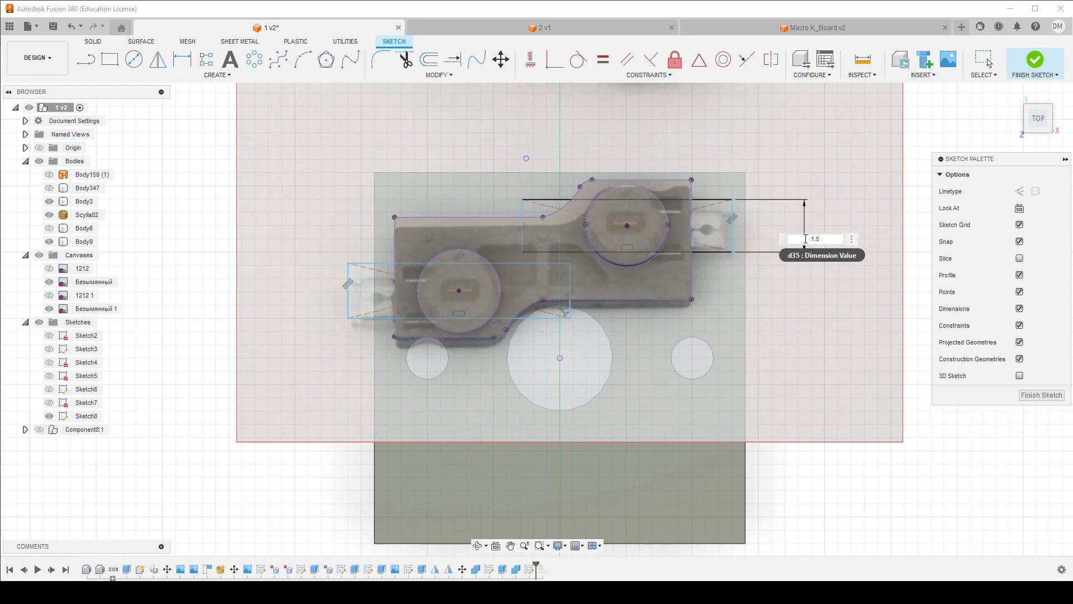
key(Return)
click(347, 306)
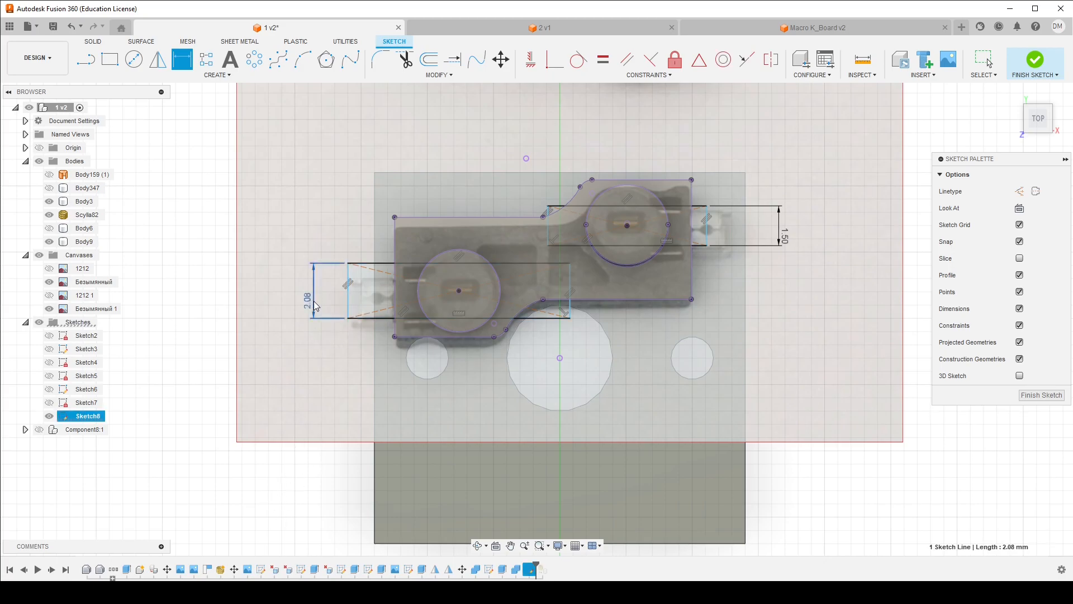
click(314, 302)
key(Return)
Pull the left rectangle's outer edge to the contact and dimension it 1.5 mm from the socket's left edge
scroll(364, 304, up, 5)
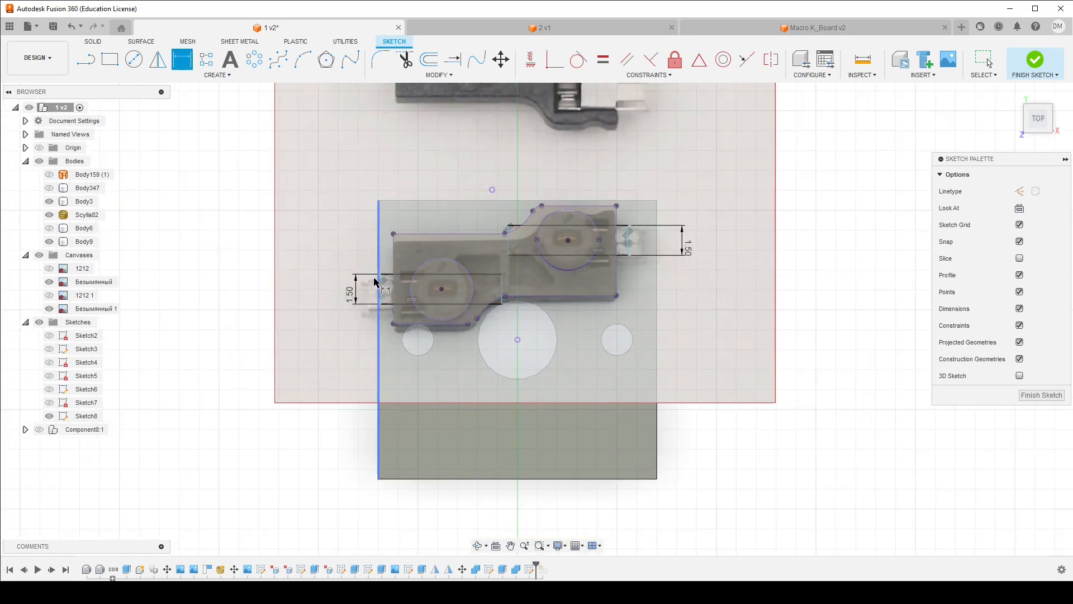
drag(412, 290, 361, 302)
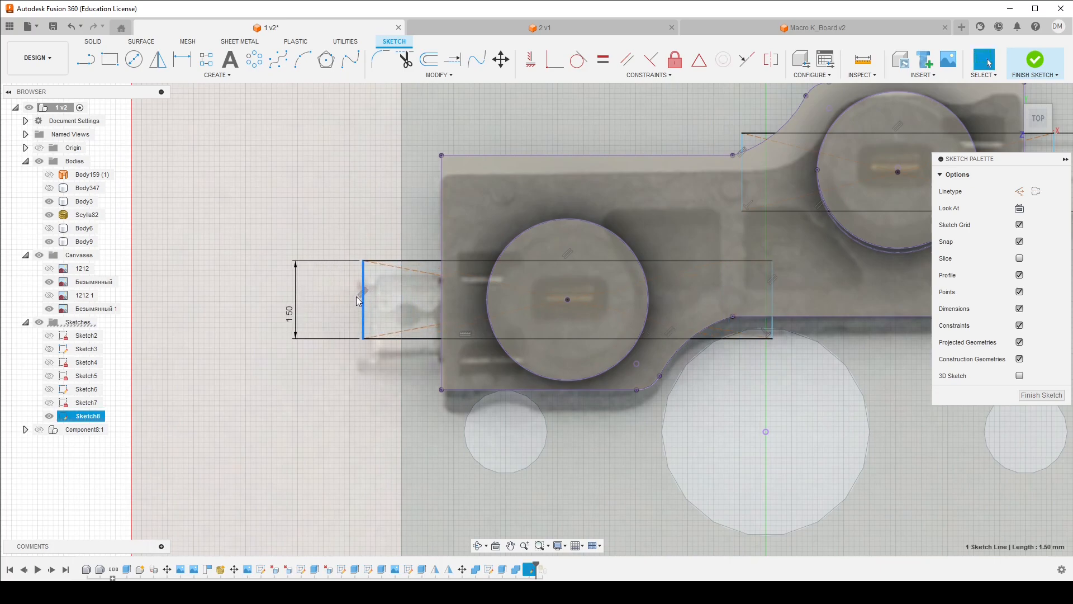
key(d)
click(441, 306)
click(343, 234)
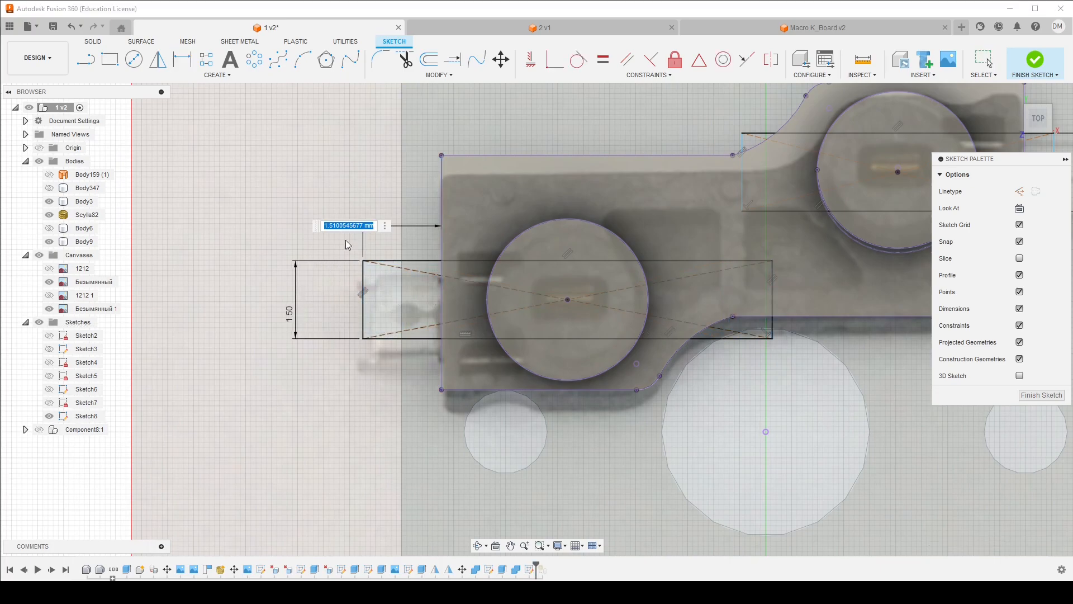
key(Return)
Dimension the right rectangle's outer edge 1.5 mm from the socket's right edge
scroll(375, 292, down, 5)
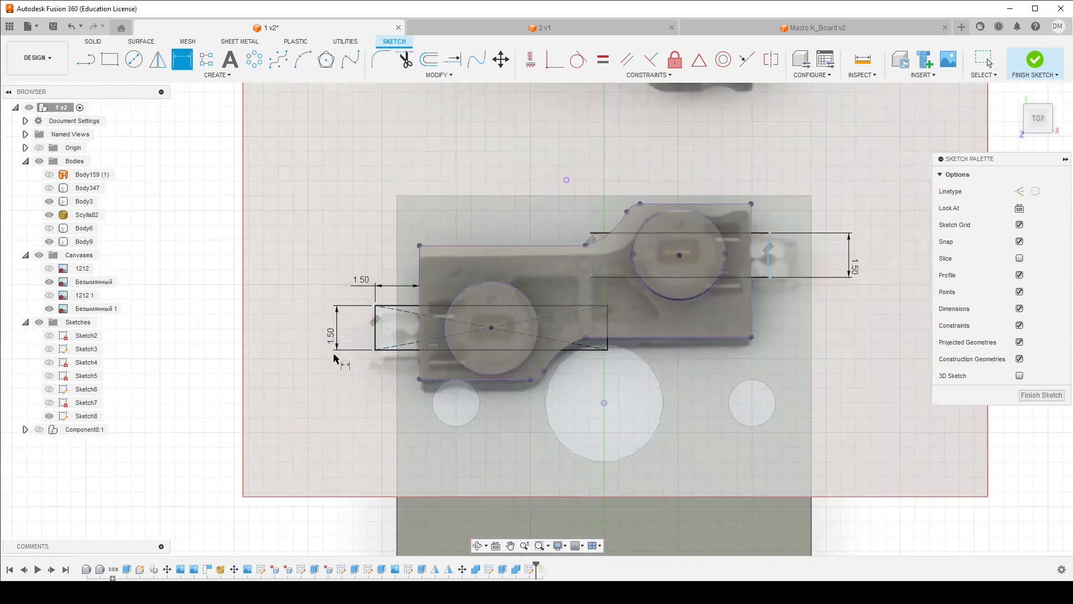
scroll(637, 299, up, 5)
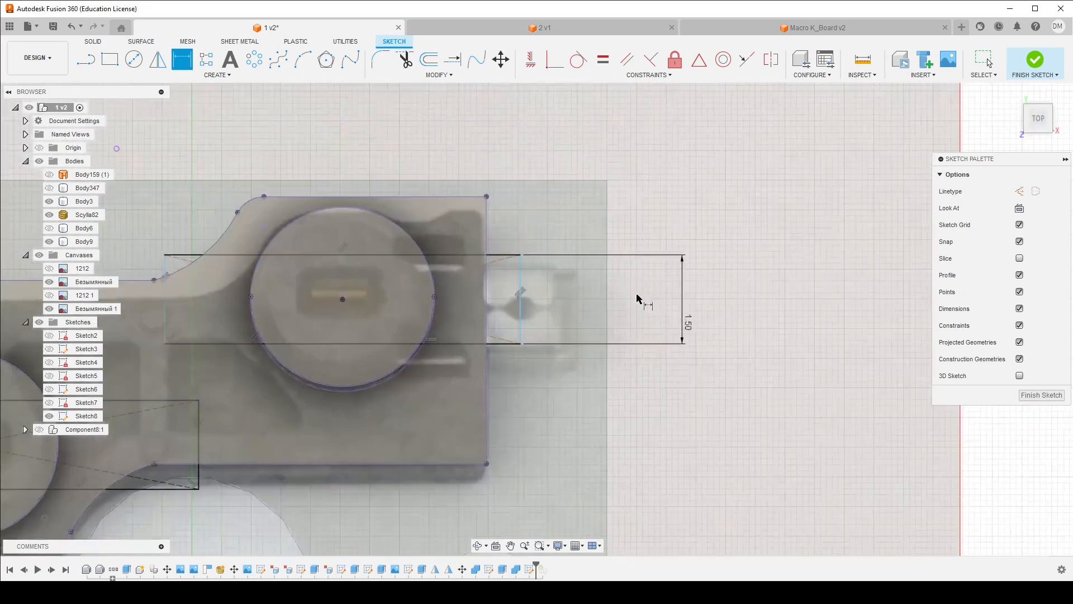
click(490, 313)
click(544, 212)
text(1)
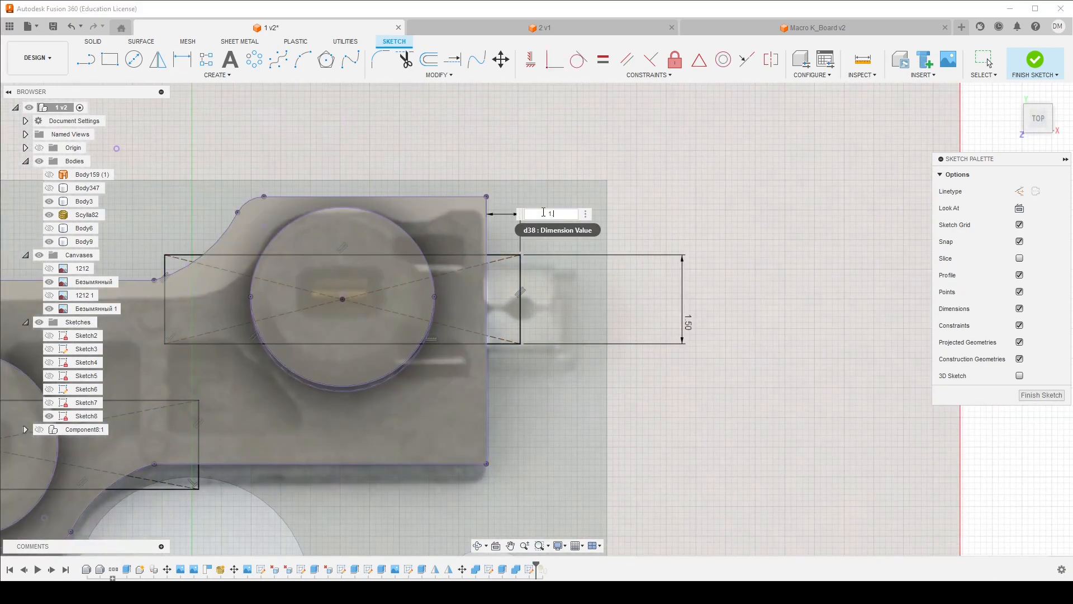
text(.5)
key(Return)
Extrude the rectangle portions protruding beyond both ends of the socket 1.5 mm as new bodies
scroll(706, 229, down, 6)
mouse_move(424, 220)
shift+middle_down()
mouse_move(441, 215)
mouse_move(431, 202)
shift+middle_up()
shift+middle_drag(363, 291, 428, 281)
click(100, 44)
click(110, 59)
scroll(254, 292, up, 3)
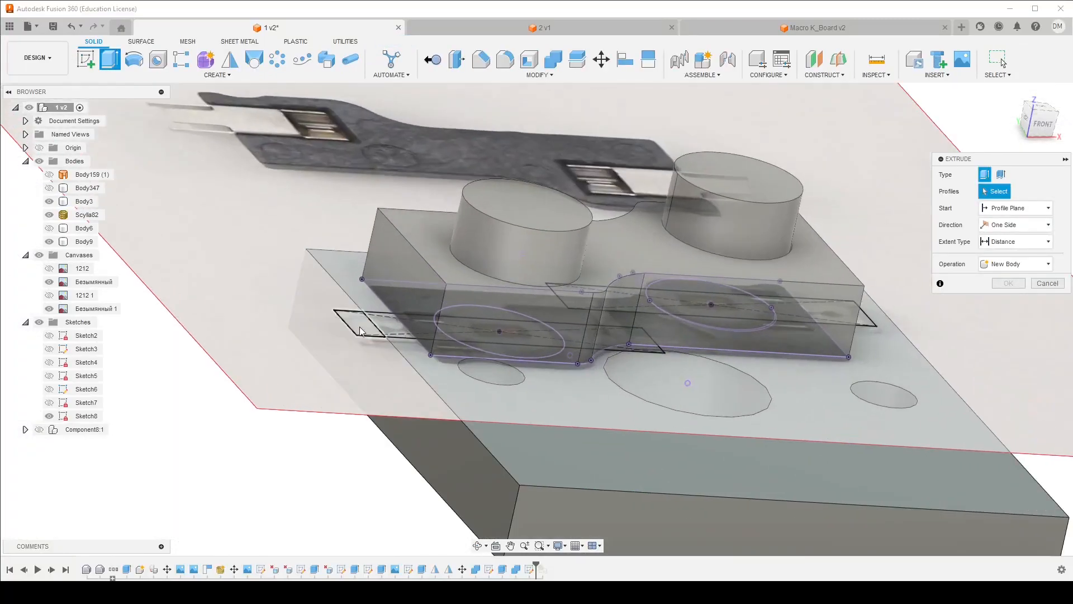
click(376, 325)
shift+middle_drag(374, 323, 319, 337)
click(357, 328)
scroll(262, 358, down, 3)
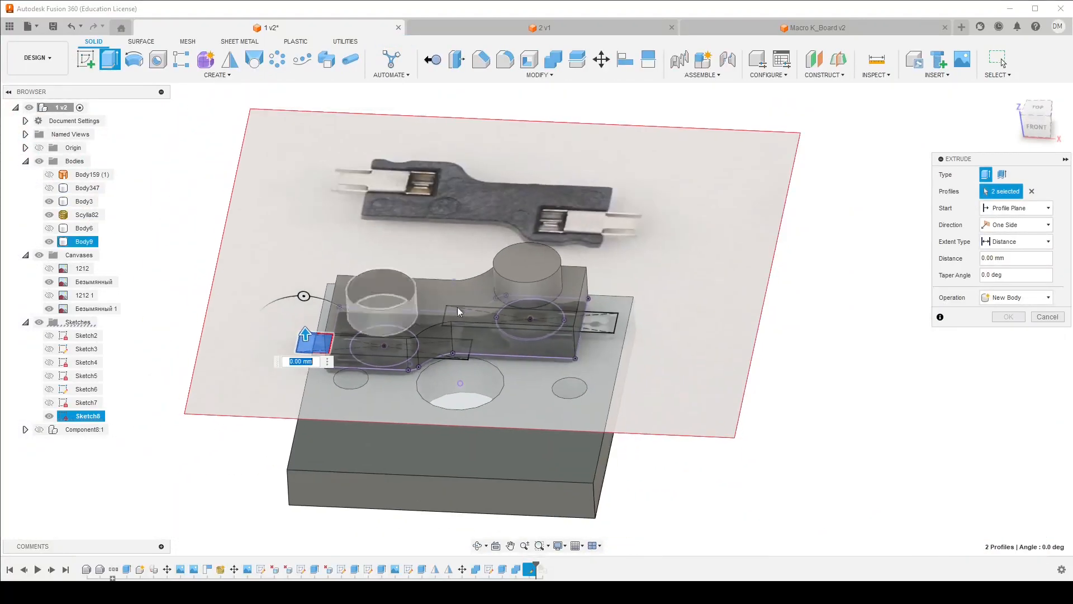
scroll(569, 307, up, 3)
click(611, 344)
text(1.5)
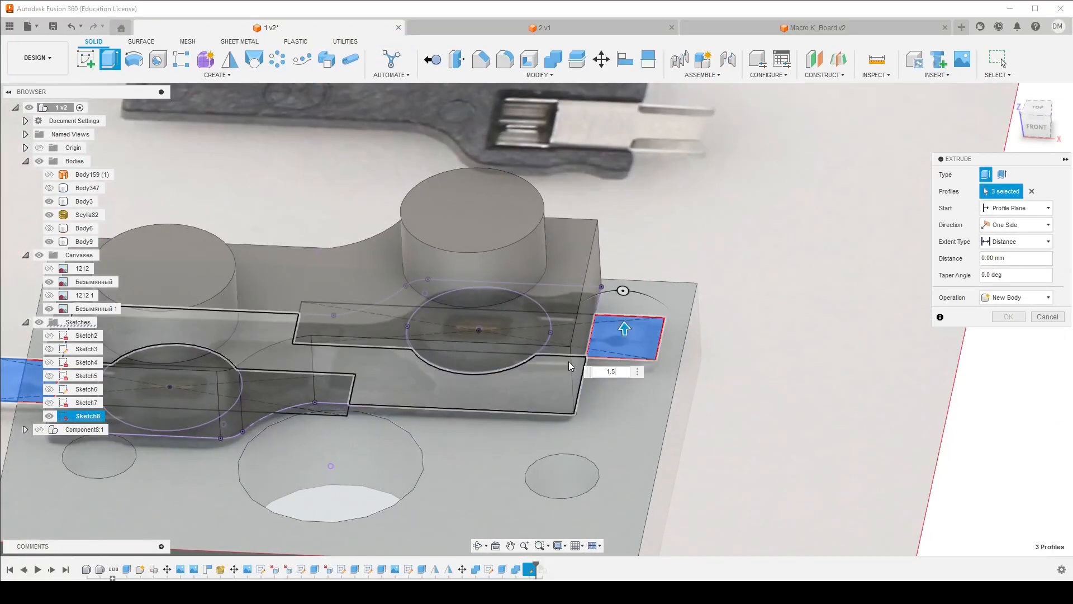
scroll(711, 411, down, 3)
shift+middle_drag(714, 416, 964, 311)
click(1009, 297)
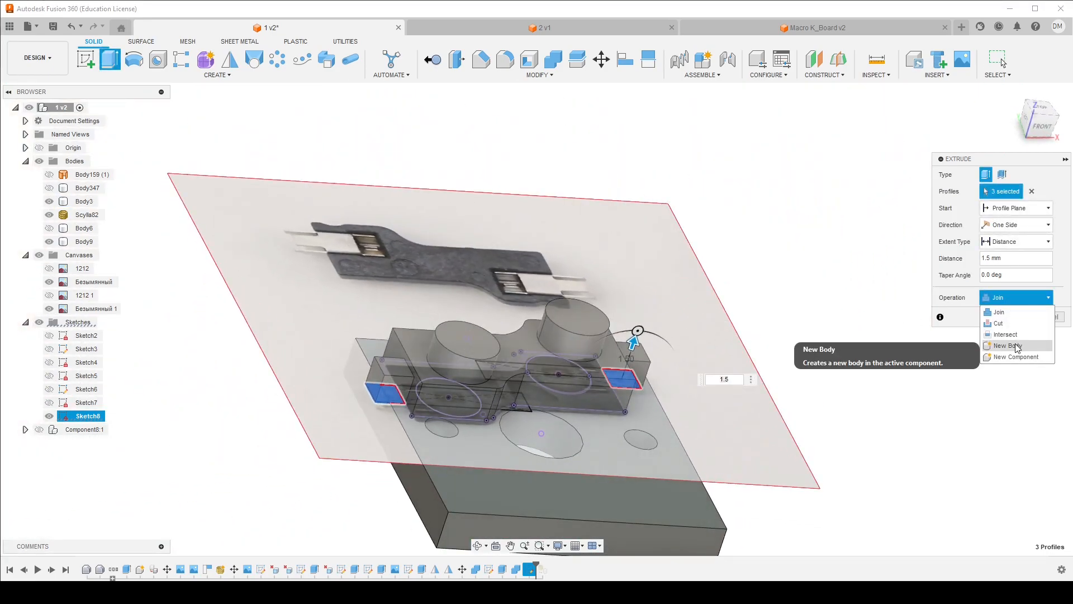
click(1001, 346)
click(1007, 316)
Combine the two contact tab bodies with the socket body using Join
click(557, 62)
click(492, 348)
click(394, 378)
shift+middle_drag(562, 364, 497, 355)
click(644, 355)
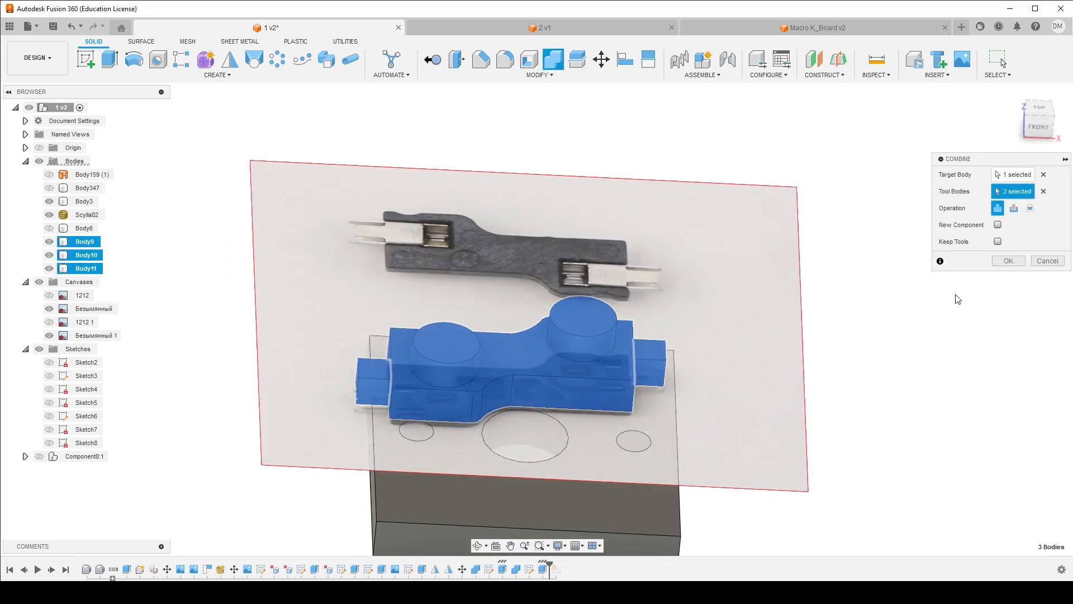
click(1004, 262)
Hide the canvas Безымянный 1 to view the socket on the plate without the photo
scroll(721, 299, down, 2)
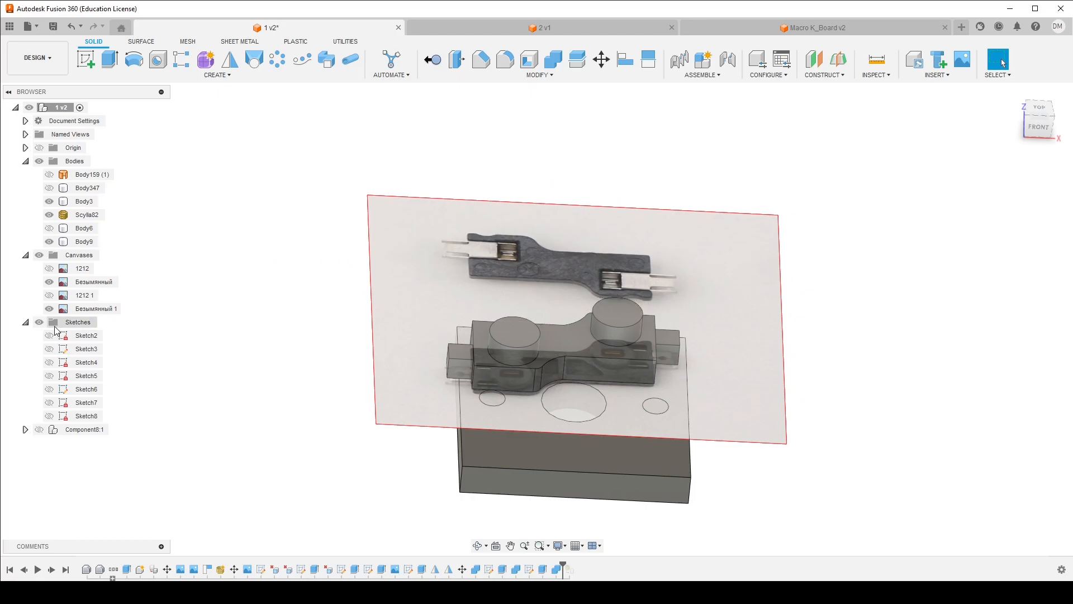
click(49, 282)
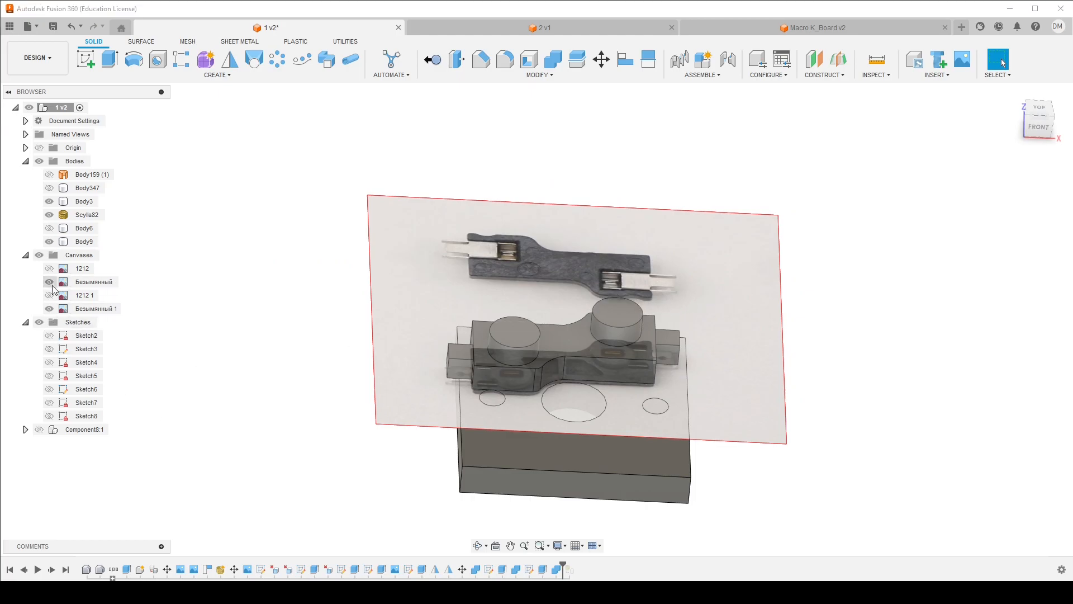
click(49, 309)
shift+middle_drag(357, 319, 546, 135)
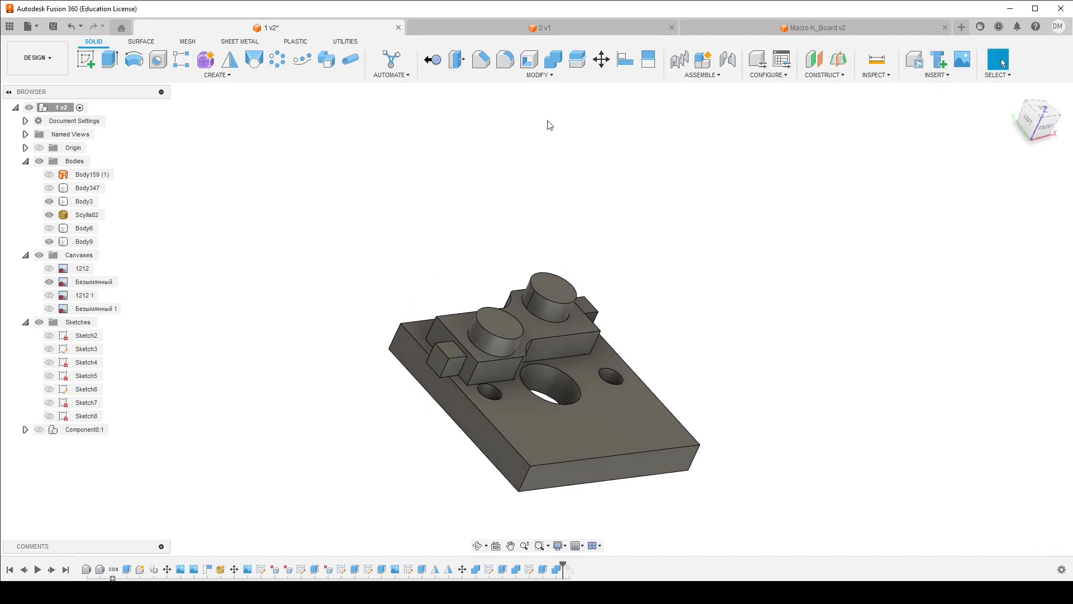
Align the socket body's face around the two cylinders to the underside of the plate, using Bodies as the align object
click(622, 60)
scroll(562, 298, up, 4)
click(534, 369)
shift+middle_drag(534, 370, 385, 291)
scroll(384, 290, down, 5)
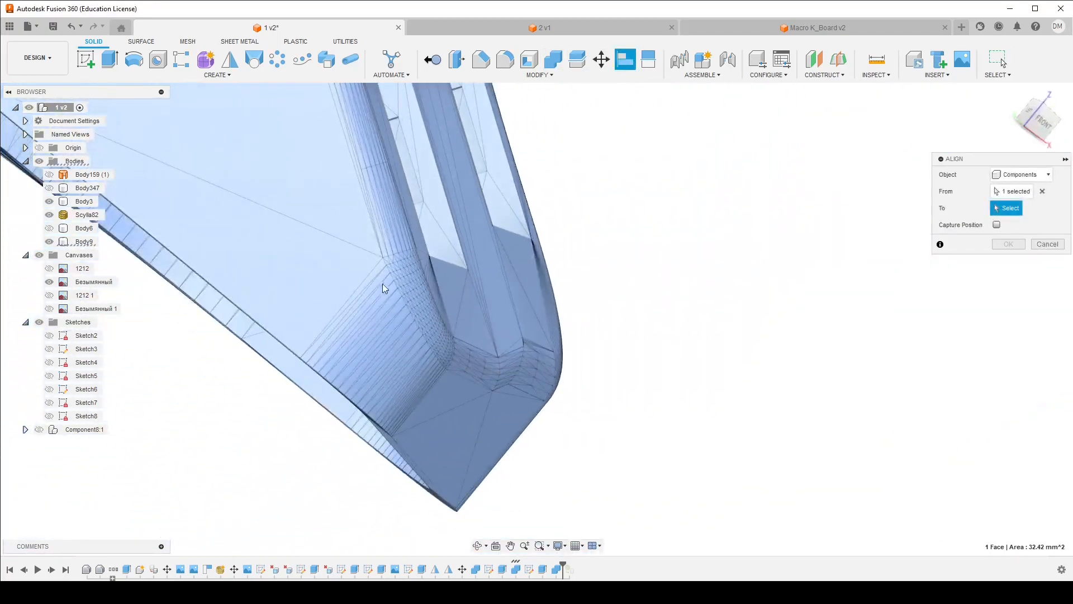
shift+middle_drag(430, 251, 479, 277)
scroll(479, 278, down, 7)
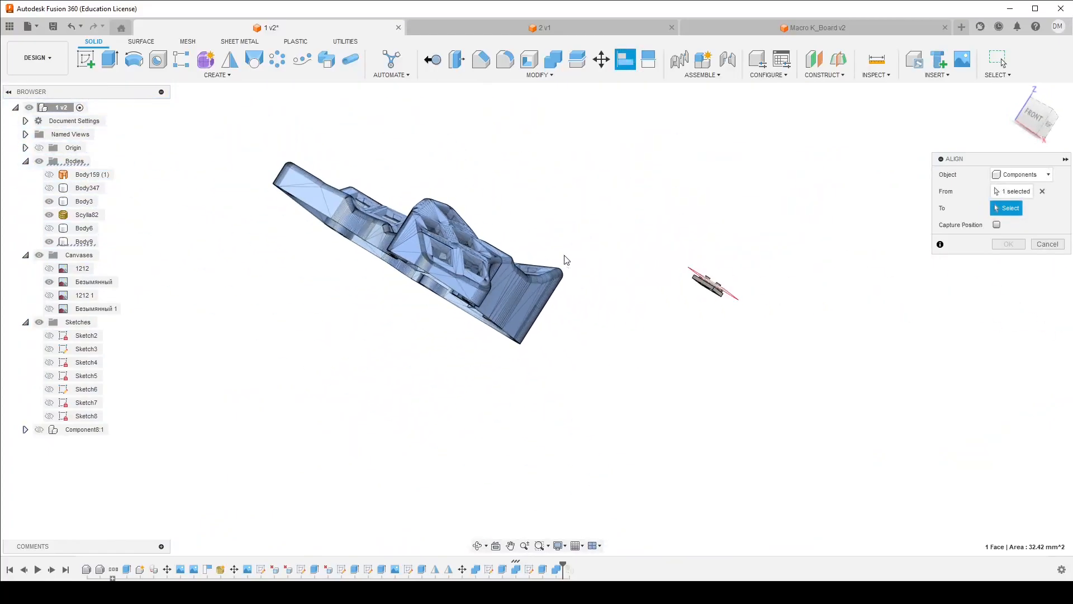
shift+middle_drag(563, 258, 766, 277)
scroll(772, 277, up, 5)
scroll(643, 291, up, 5)
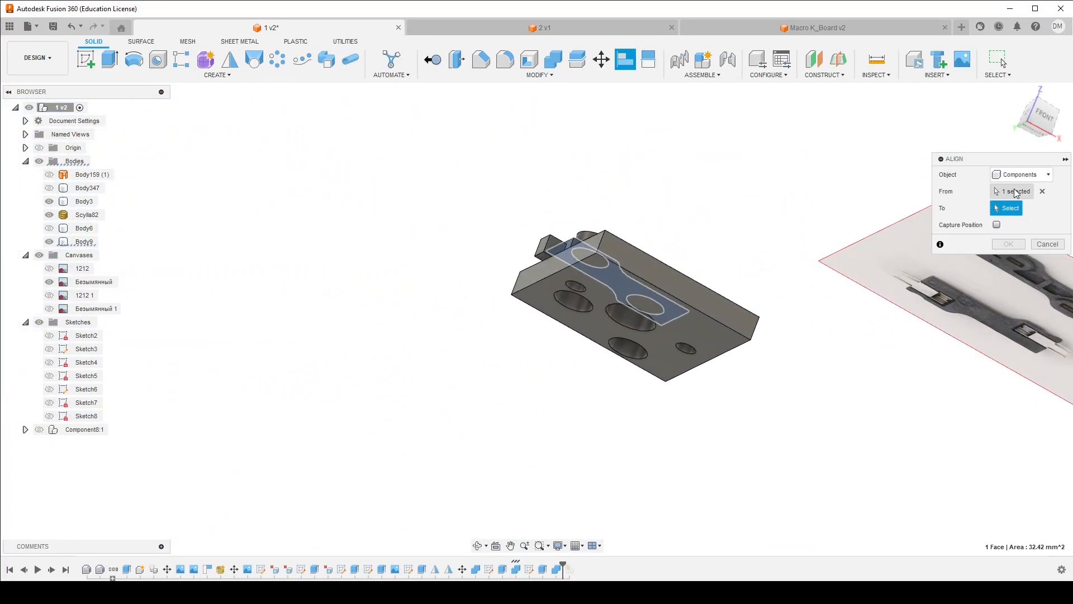
click(1047, 174)
click(1031, 195)
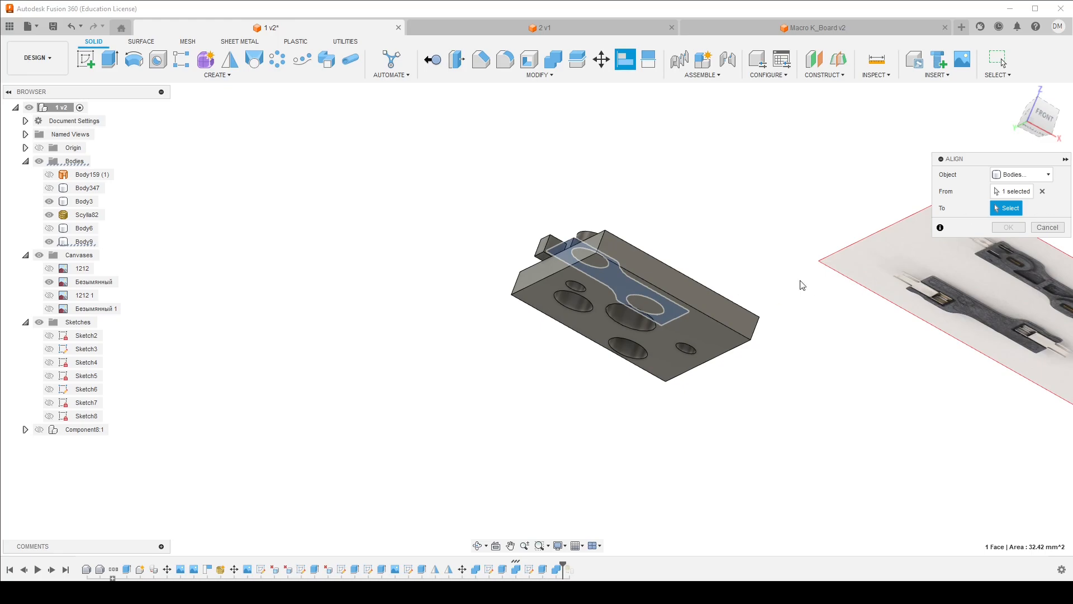
click(684, 334)
shift+middle_drag(637, 235, 618, 292)
click(1010, 243)
shift+middle_drag(675, 272, 391, 269)
click(353, 281)
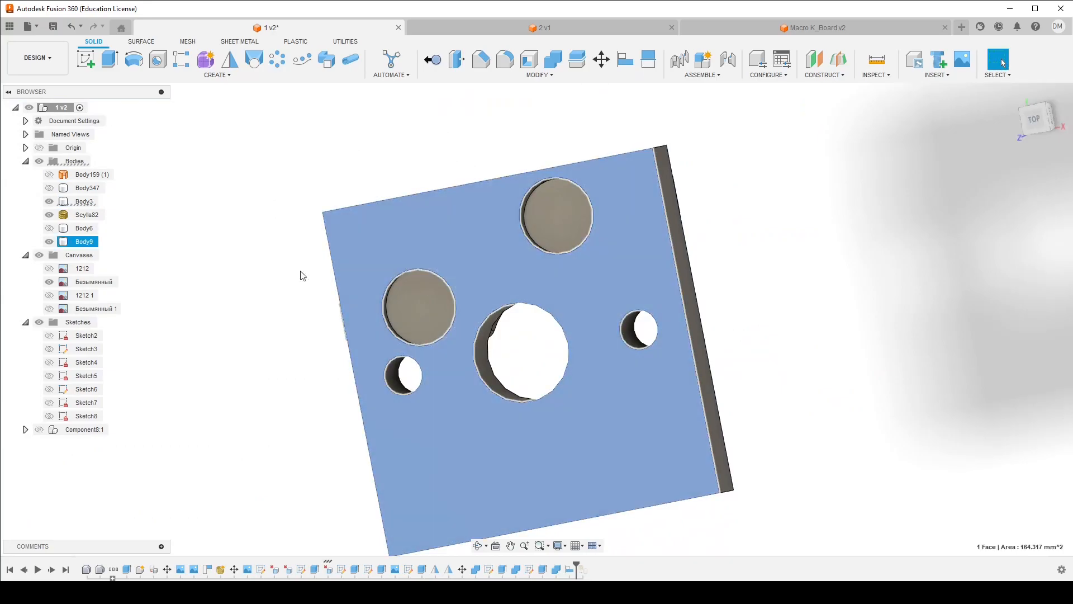
Hide the plate body and delete the 1.55 mm radius cylindrical face that leaves a curved slit in the socket's underside
key(v)
shift+middle_drag(439, 192, 634, 214)
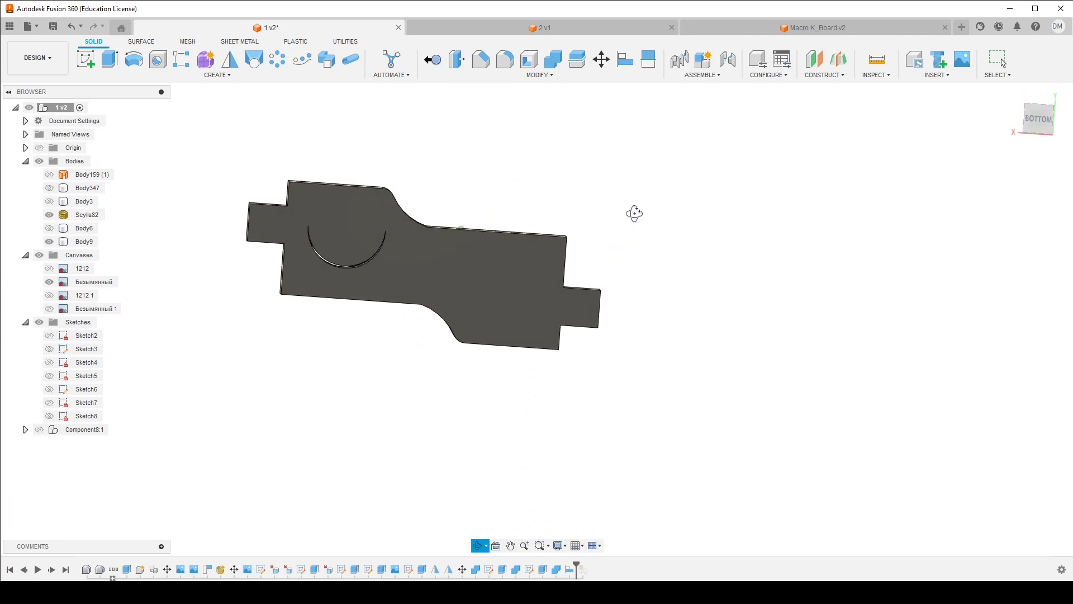
click(334, 287)
scroll(344, 255, up, 8)
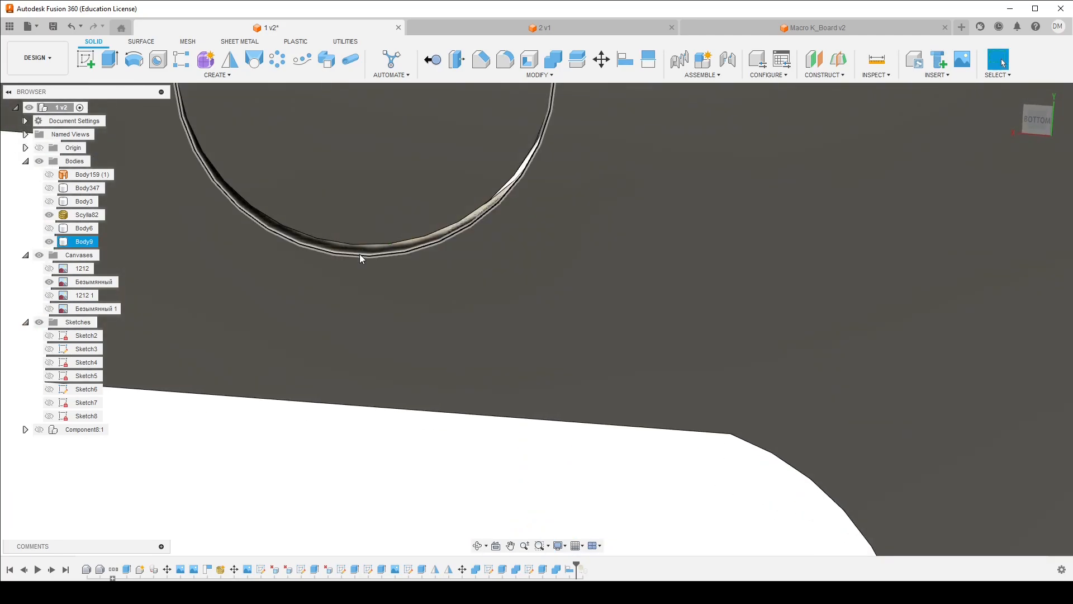
scroll(363, 255, down, 6)
shift+middle_drag(363, 255, 292, 253)
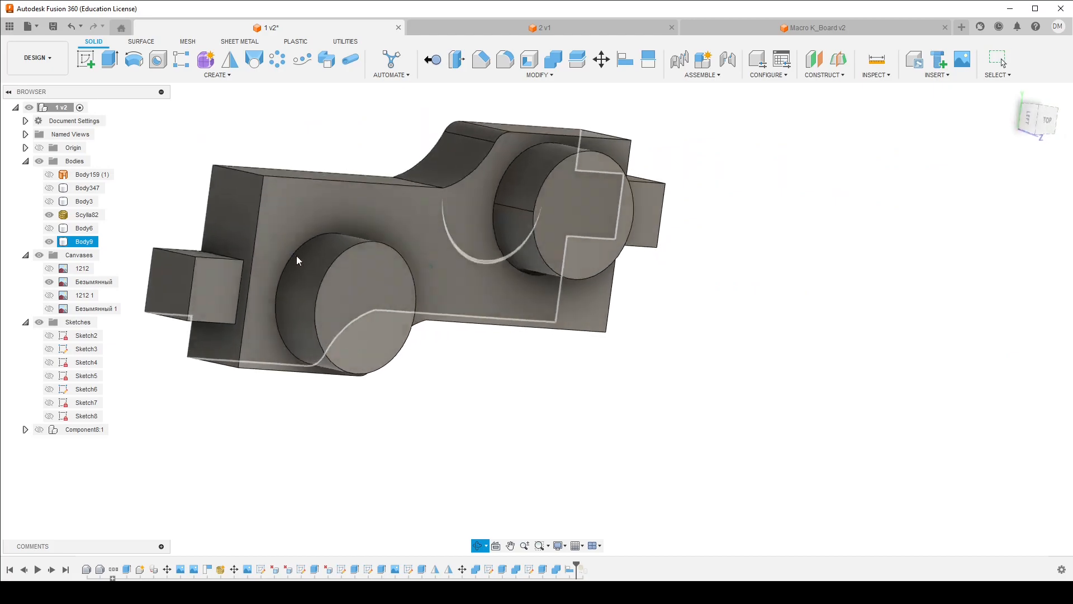
shift+drag(292, 253, 297, 252)
shift+middle_drag(297, 251, 390, 247)
shift+middle_drag(465, 242, 475, 277)
shift+middle_drag(729, 223, 540, 274)
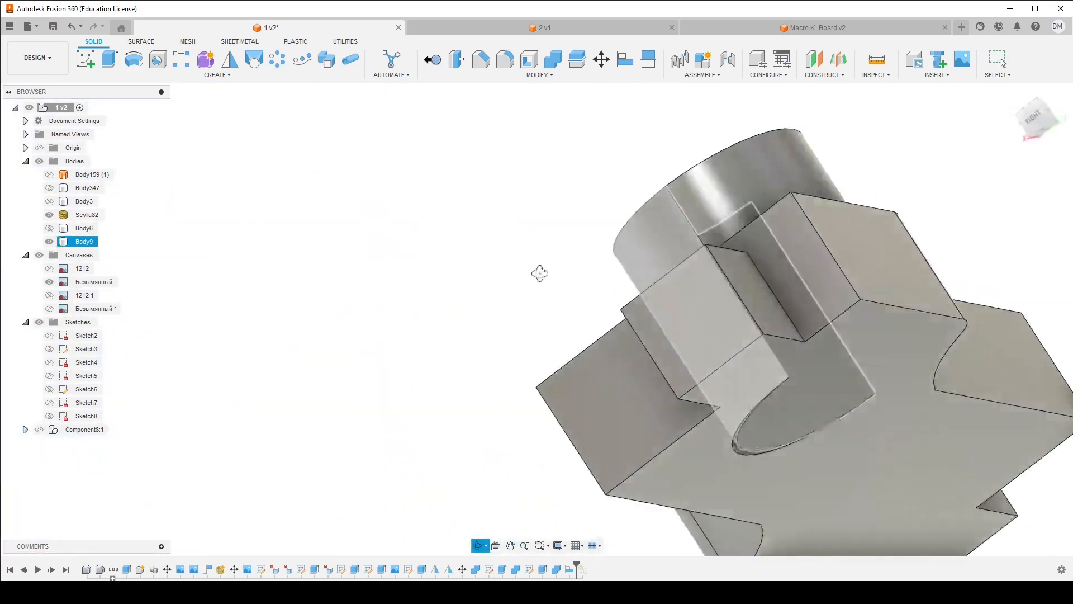
scroll(635, 381, up, 10)
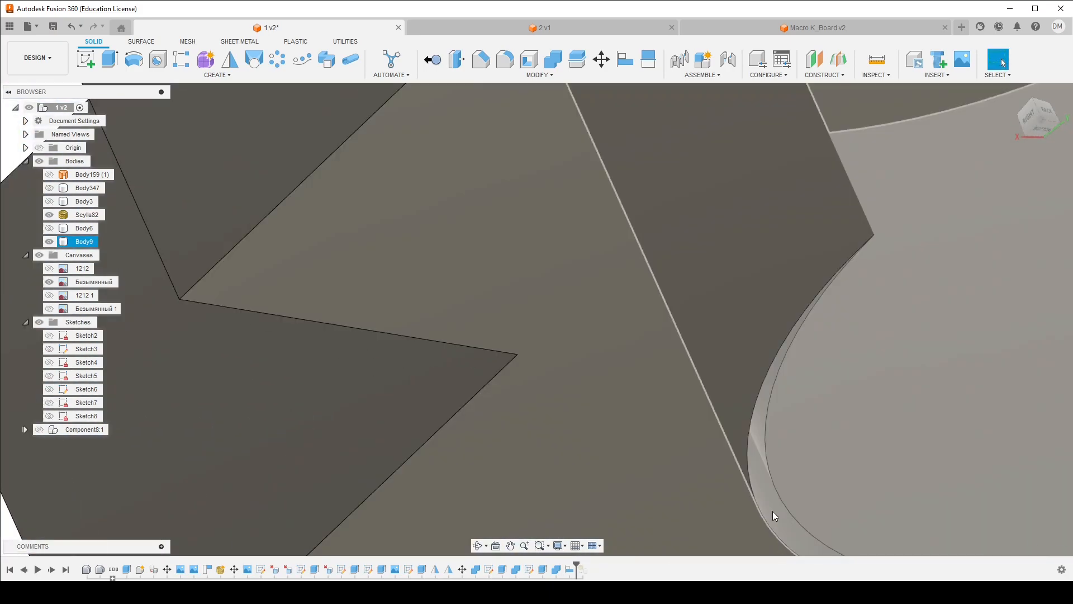
click(772, 511)
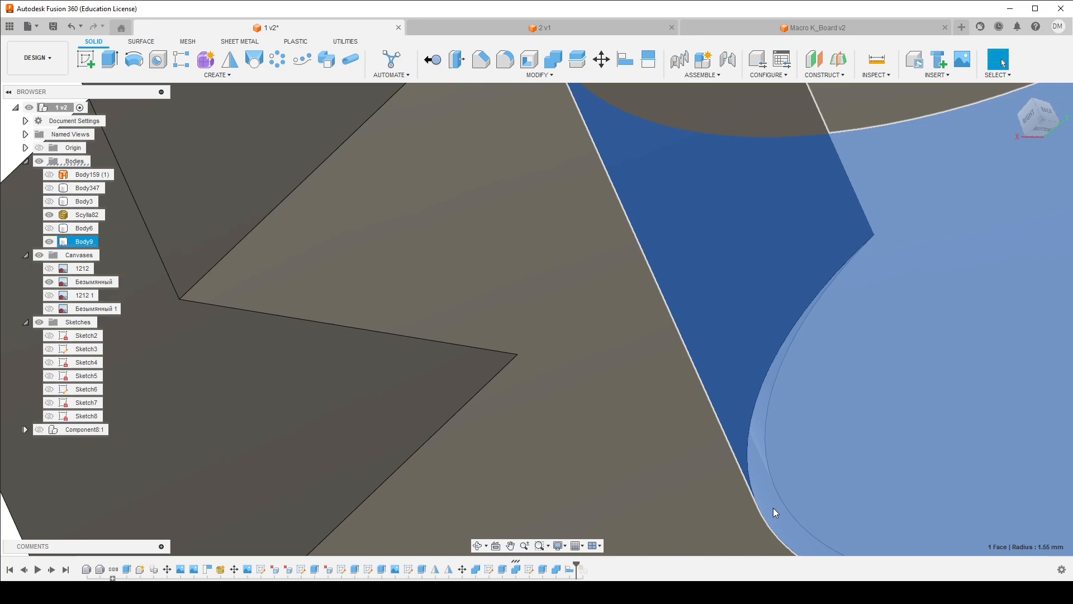
scroll(774, 509, down, 10)
shift+middle_drag(626, 334, 565, 313)
click(780, 238)
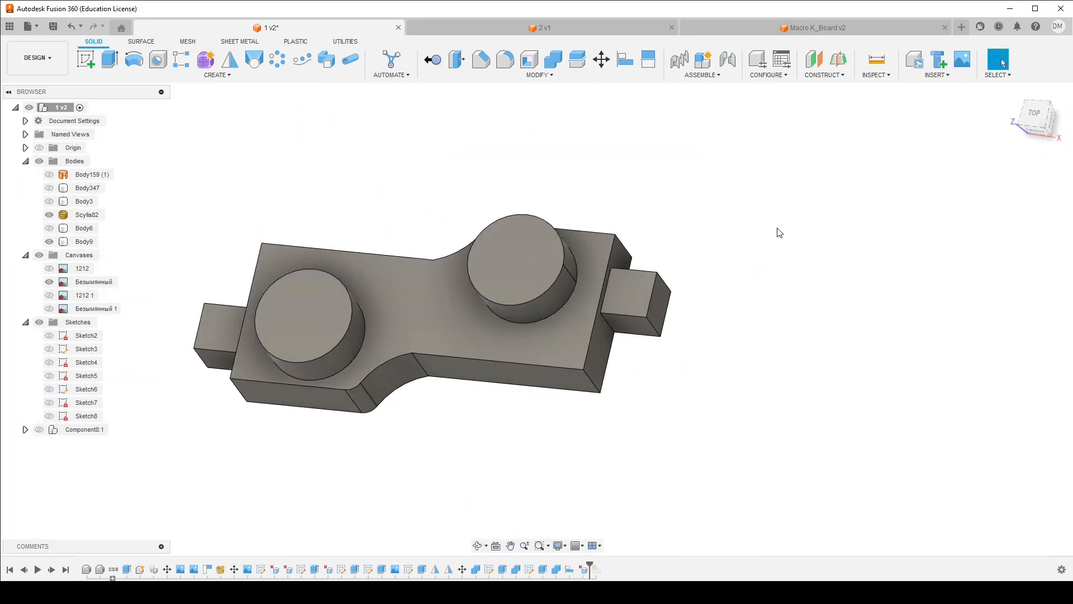
Measure the distance from the lower cylinder's side face to the adjacent end edge of the socket
click(873, 60)
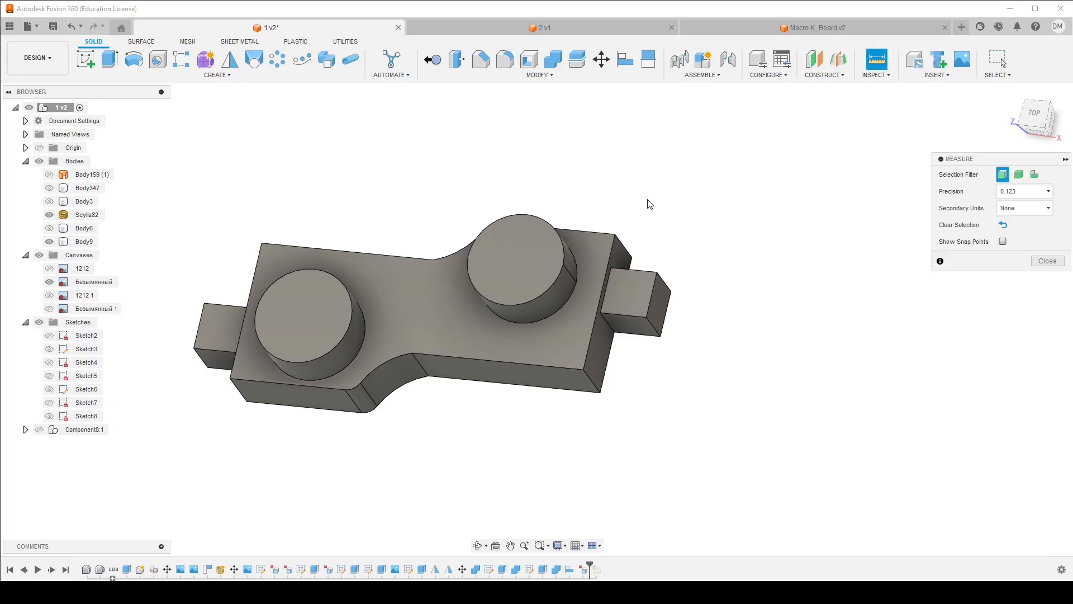
click(568, 274)
scroll(605, 300, up, 3)
click(598, 297)
shift+middle_drag(601, 297, 612, 344)
click(455, 517)
middle_drag(393, 425, 800, 357)
shift+middle_drag(280, 313, 406, 290)
click(361, 283)
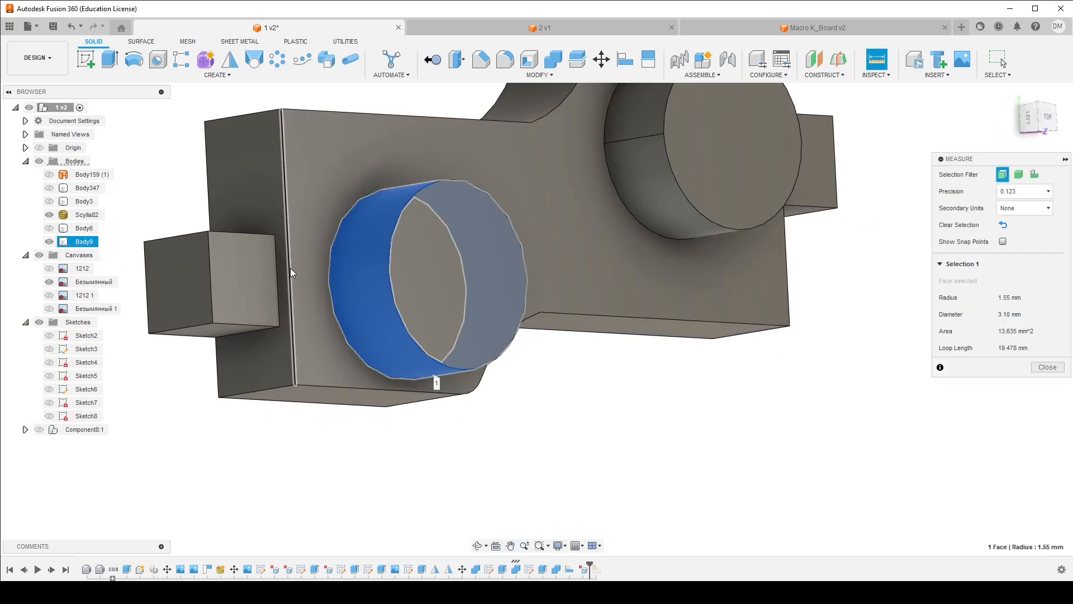
click(289, 271)
shift+middle_drag(357, 370, 268, 362)
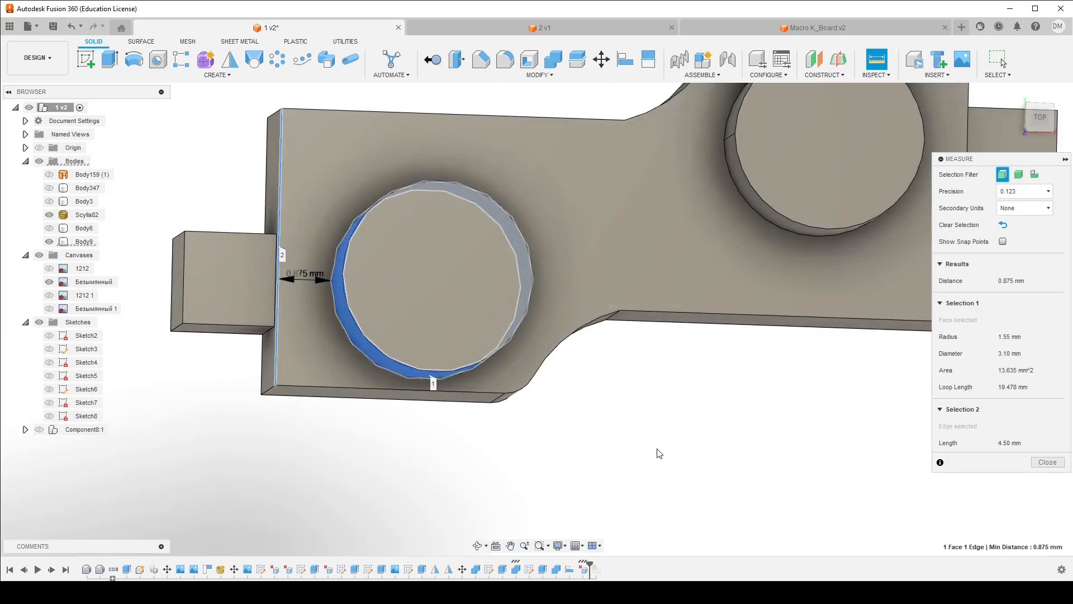
click(652, 458)
Show the plate body again so that the socket is viewed together with the plate's holes
scroll(468, 373, down, 3)
middle_drag(569, 332, 528, 317)
click(50, 230)
click(50, 230)
click(49, 201)
shift+middle_drag(501, 235, 486, 212)
shift+drag(487, 212, 439, 273)
shift+middle_drag(439, 272, 431, 299)
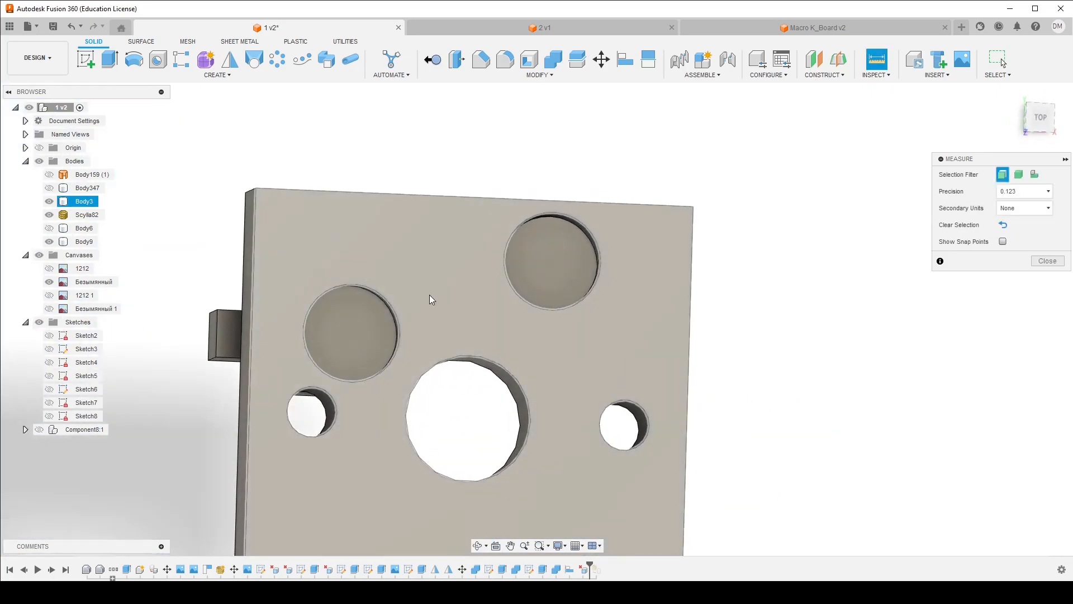
scroll(363, 274, down, 3)
Show the canvas Безымянный 1 and view the plate and reference photo straight from the top
click(50, 270)
click(49, 270)
click(50, 297)
click(50, 296)
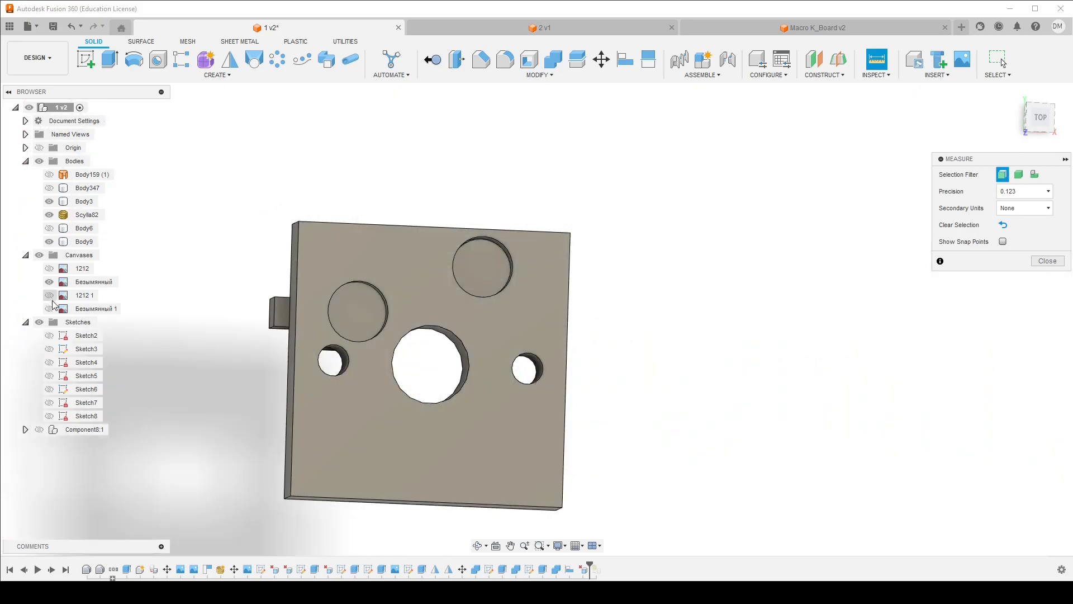
click(50, 309)
click(1041, 122)
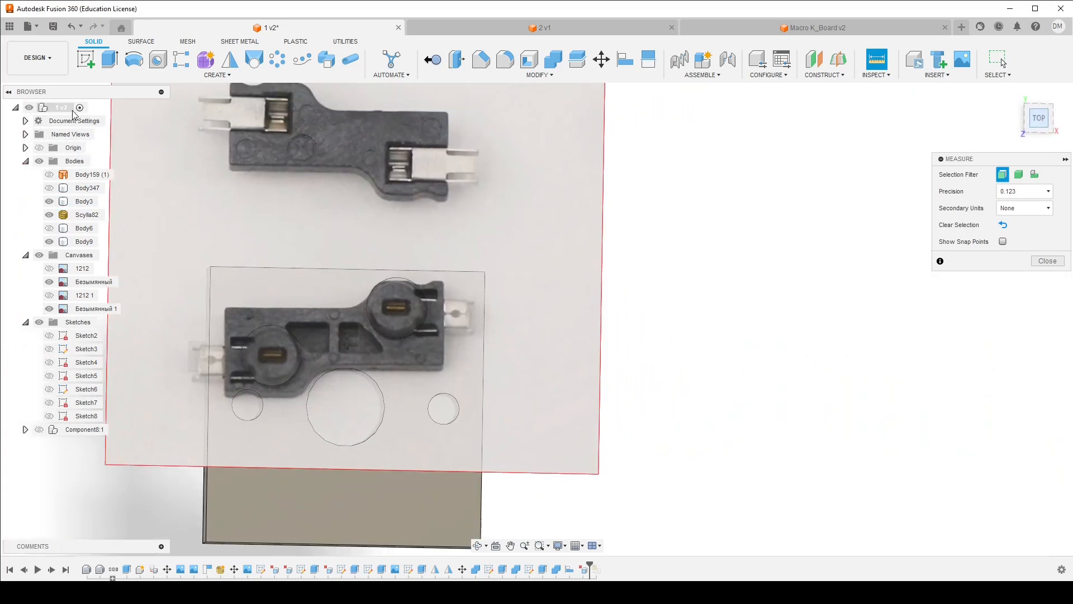
Create a sketch on the socket cylinder's end face and project the outlines of both cylinders into it
click(86, 58)
scroll(358, 311, up, 3)
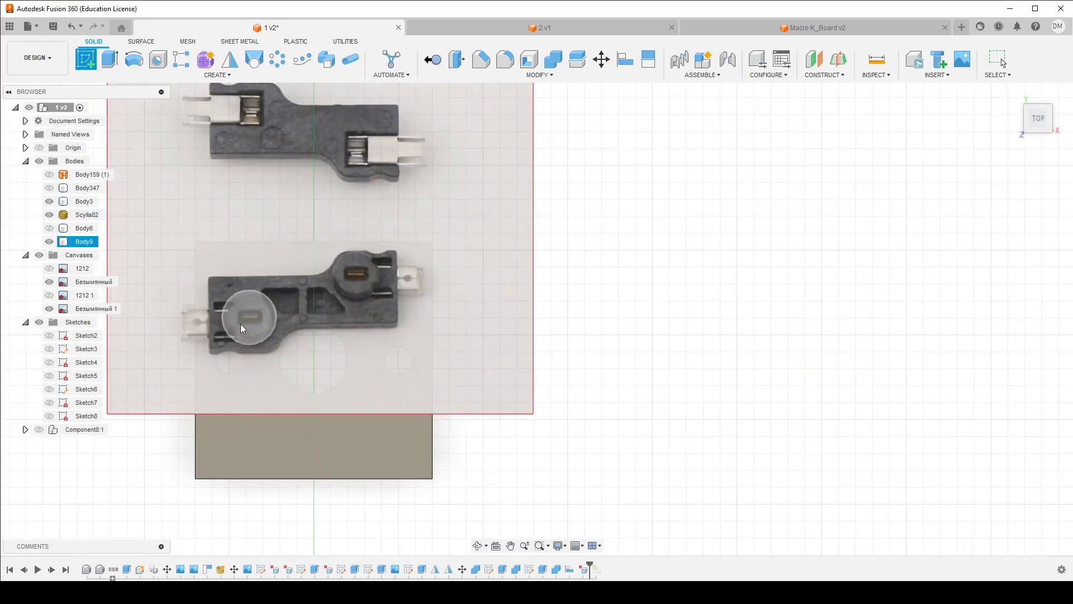
click(244, 328)
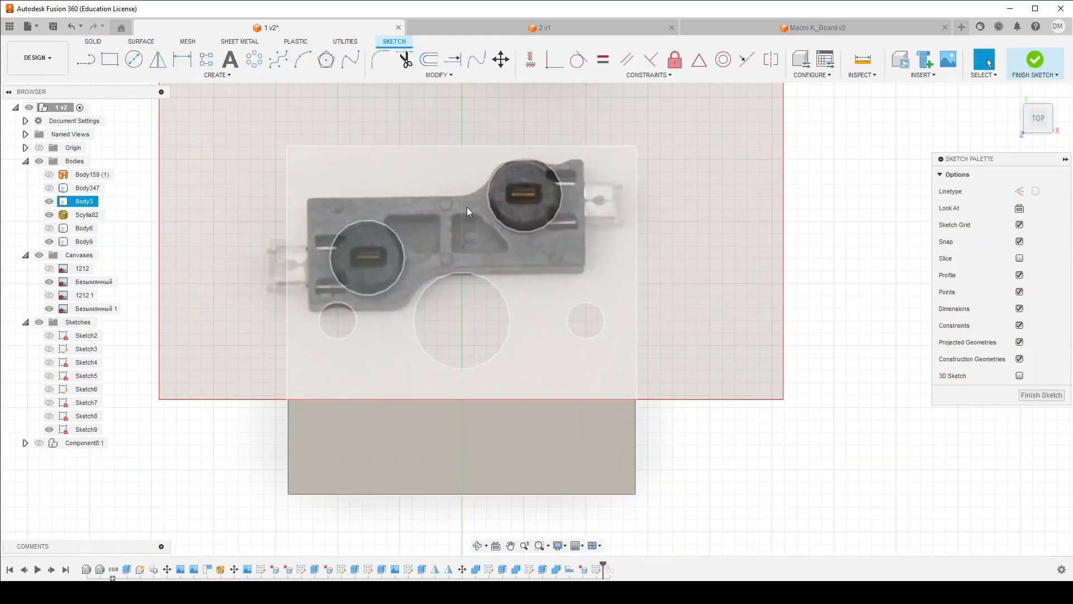
key(p)
scroll(430, 246, up, 4)
click(334, 263)
click(574, 168)
click(866, 228)
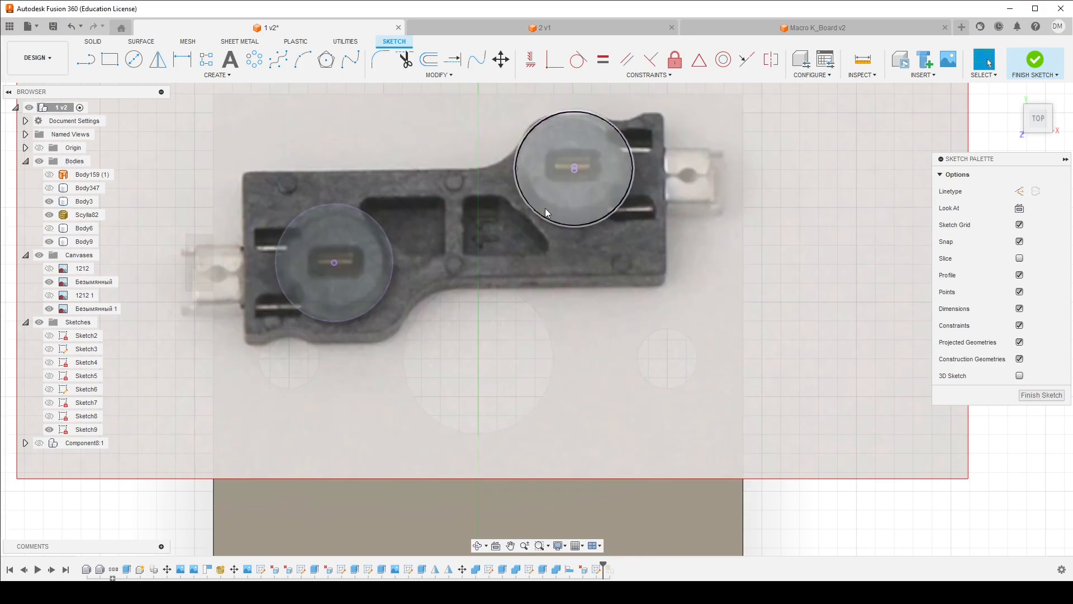
Sketch a center rectangle about 1.6 × 0.7 mm around the contact slot in the lower cylinder and finish the sketch
click(109, 59)
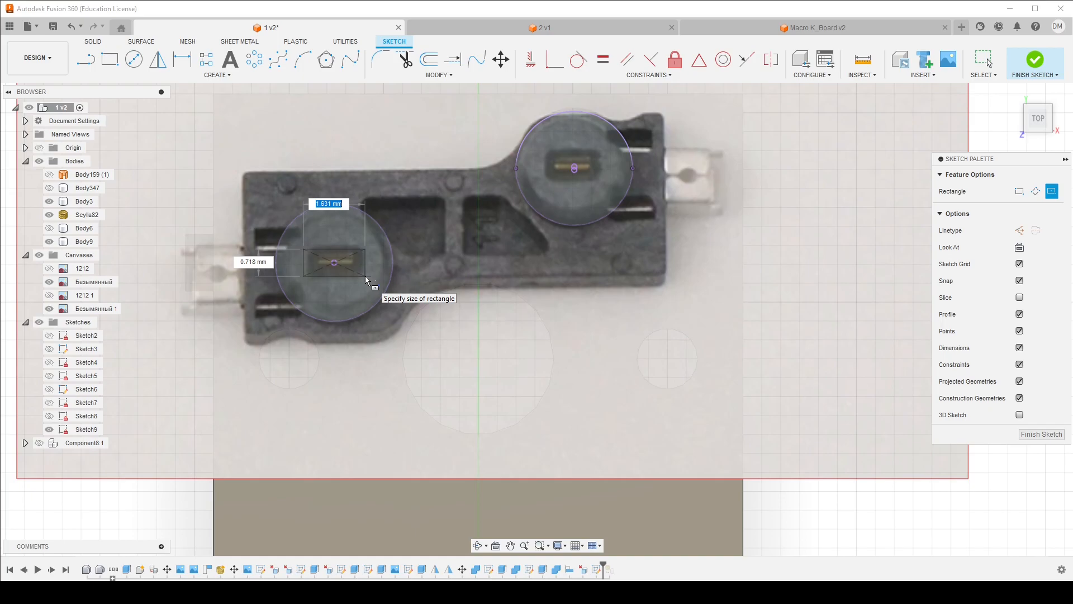
scroll(599, 176, down, 2)
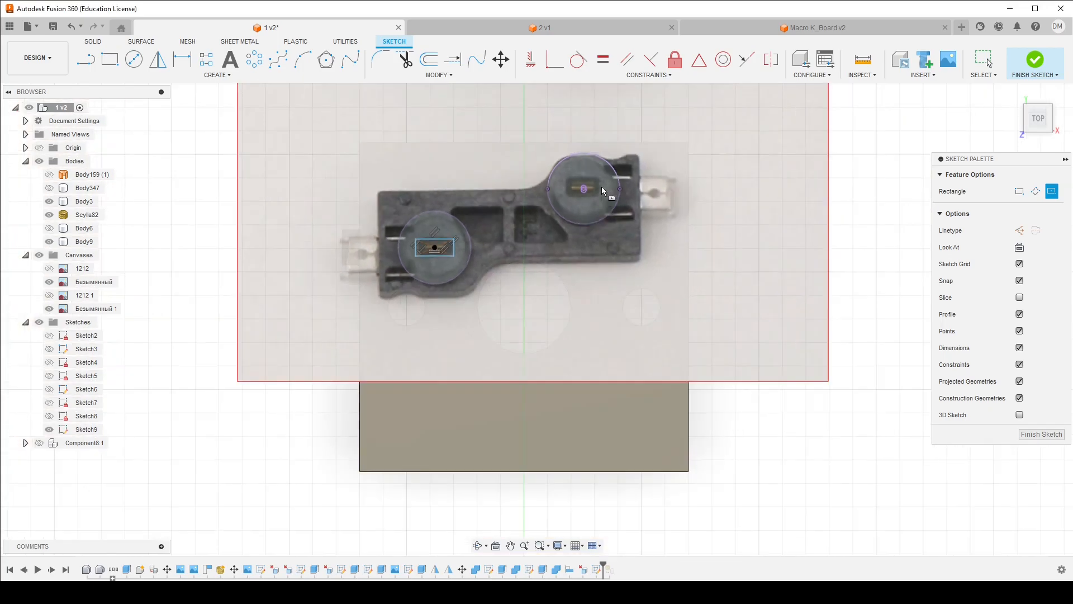
scroll(594, 175, up, 7)
scroll(588, 174, down, 3)
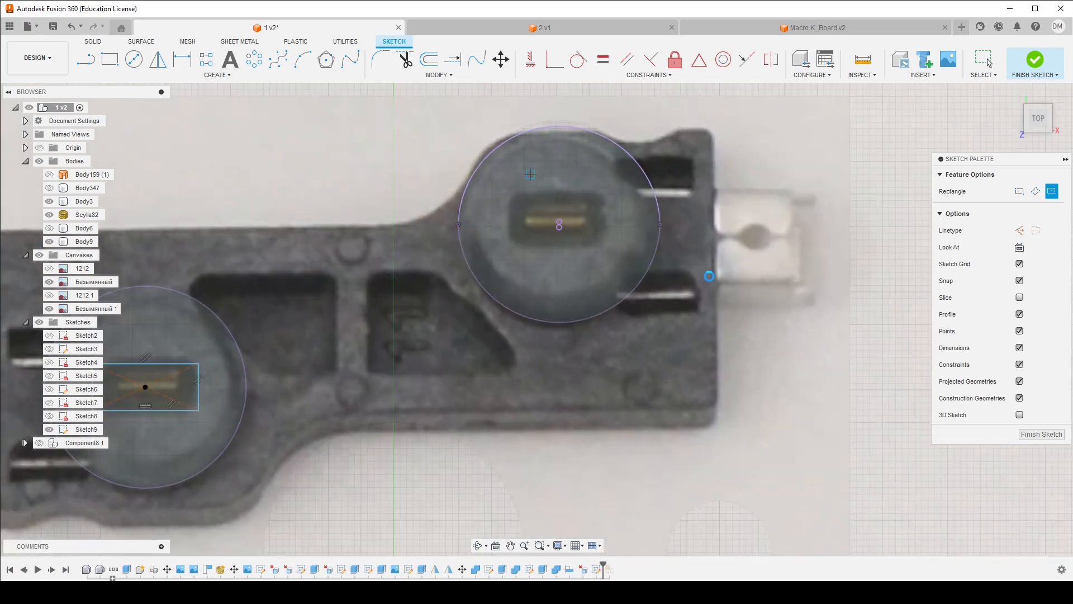
key(Escape)
scroll(588, 210, up, 3)
scroll(588, 210, down, 3)
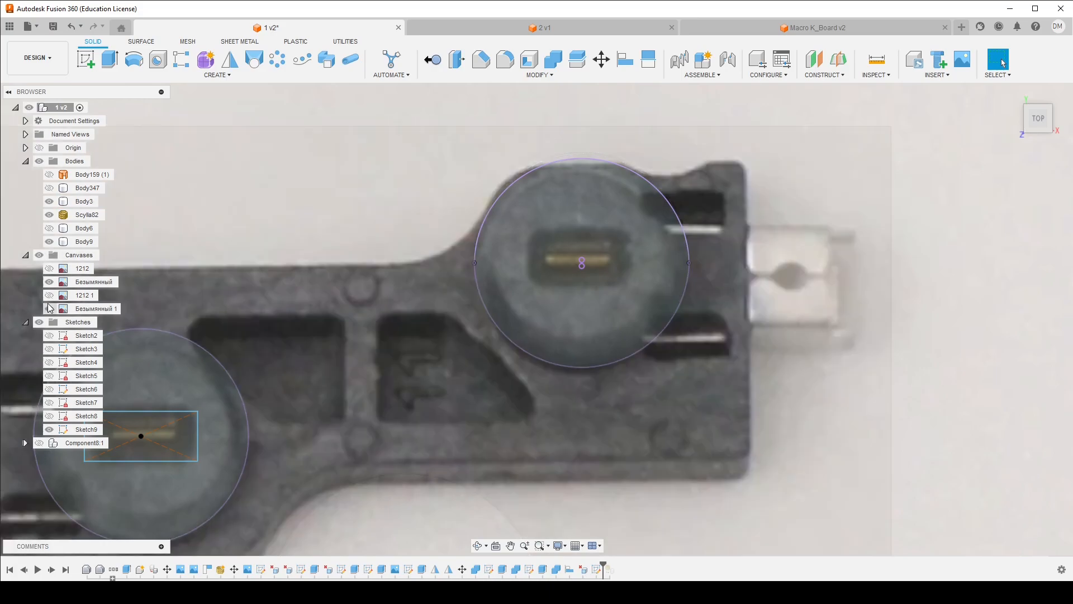
Hide the canvas Безымянный 1 and the contact slot sketch Sketch9
click(84, 202)
shift+middle_drag(438, 287, 493, 283)
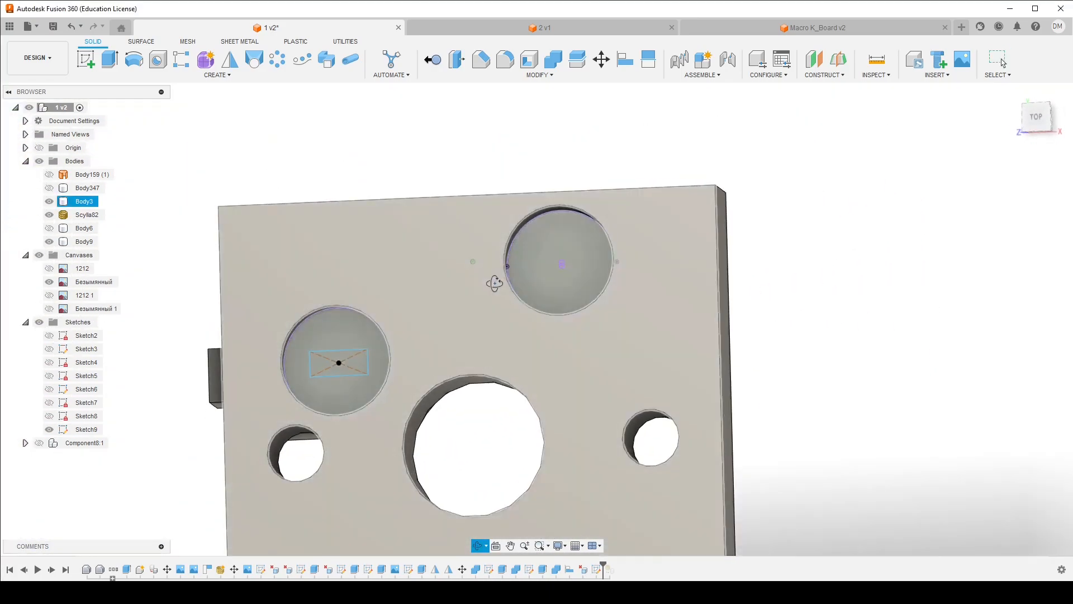
click(457, 306)
shift+middle_drag(612, 234, 668, 229)
scroll(611, 230, up, 4)
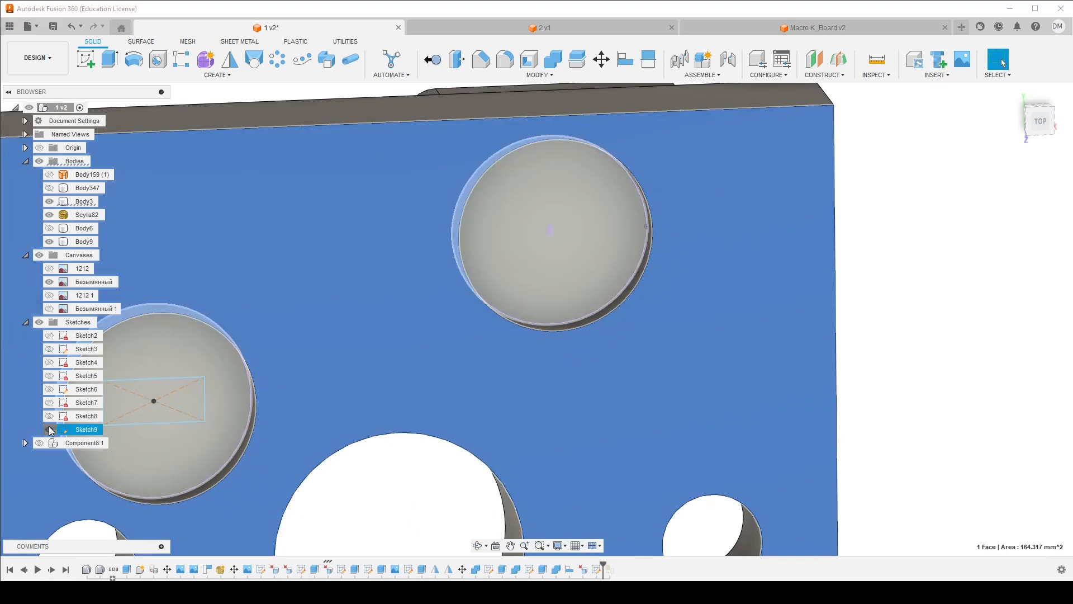
scroll(515, 322, down, 5)
shift+middle_drag(516, 322, 762, 266)
click(749, 225)
shift+middle_drag(749, 224, 751, 248)
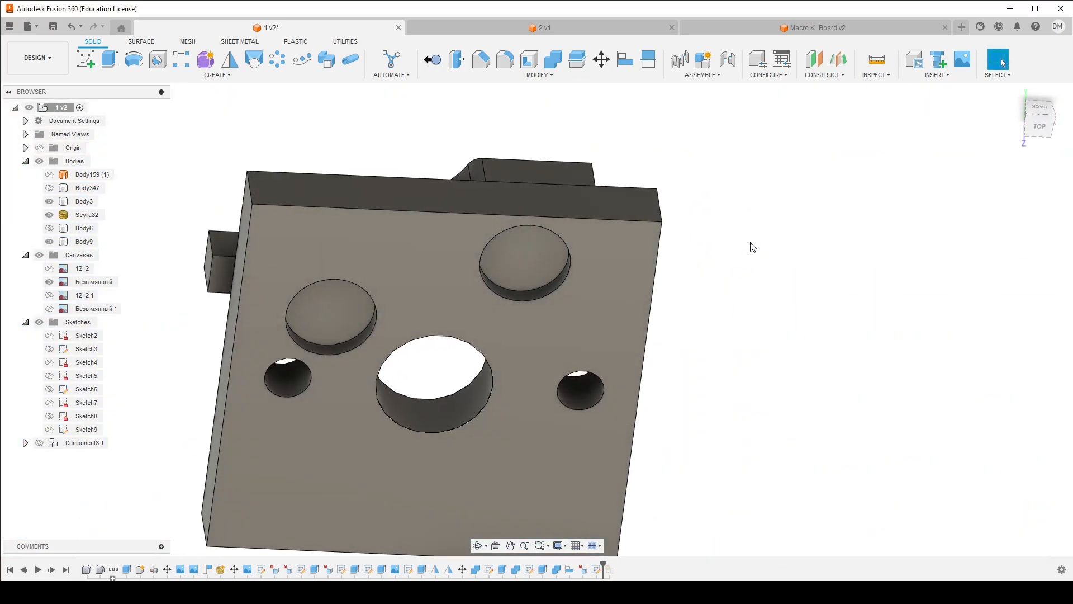
Run an interference check between the plate and the socket body without including coincident faces
click(889, 99)
click(602, 284)
click(585, 176)
click(1016, 207)
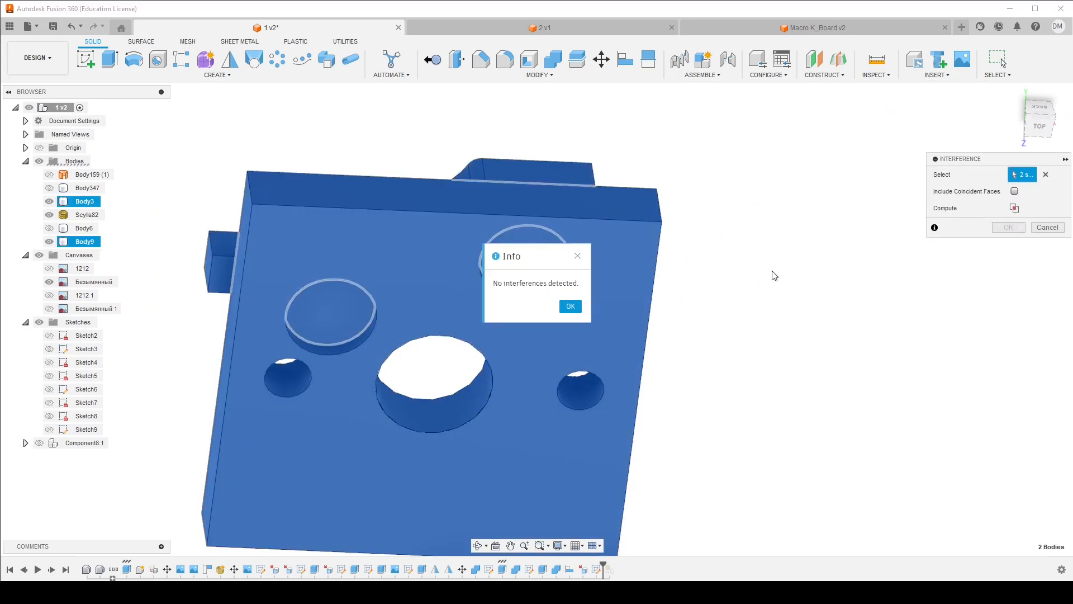
click(569, 307)
Examine the clearance between the socket's upper cylinder and its plate hole from the top and at an angle
click(1041, 126)
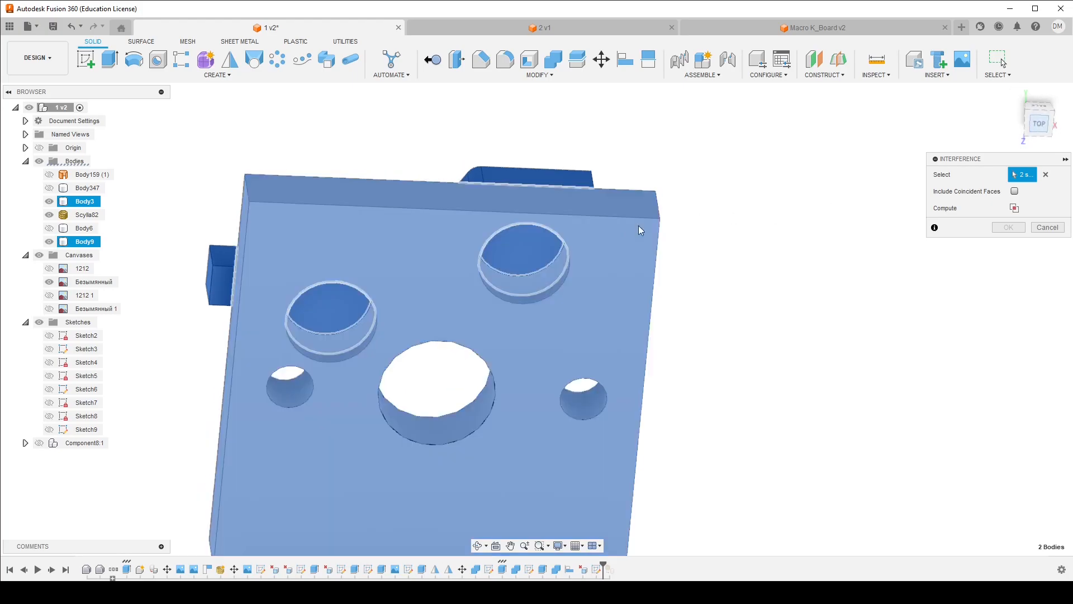
scroll(512, 231, up, 5)
scroll(568, 140, up, 3)
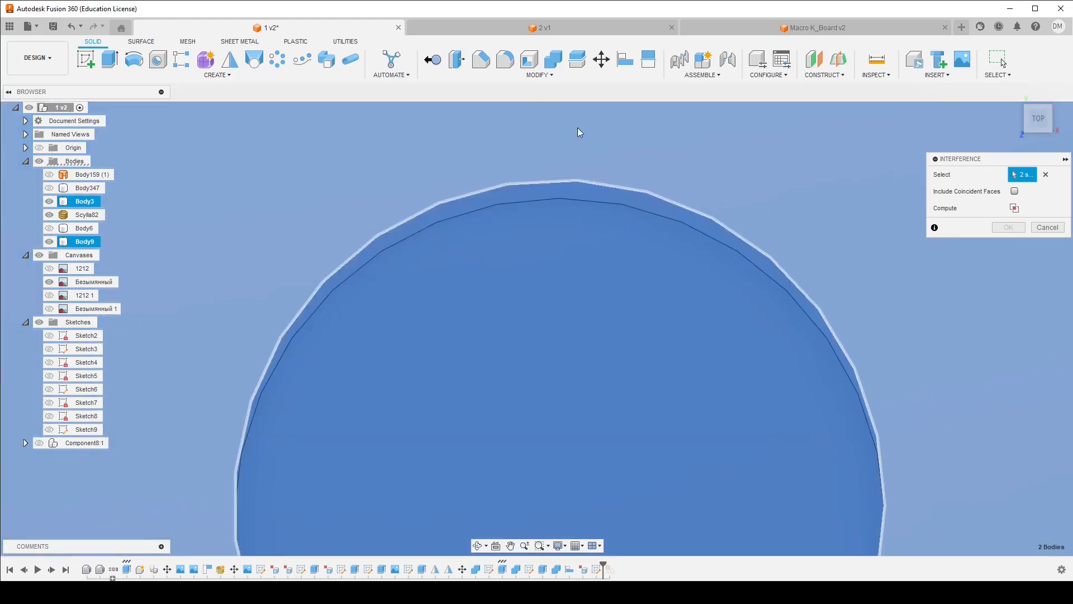
scroll(597, 140, down, 6)
shift+middle_drag(597, 160, 557, 218)
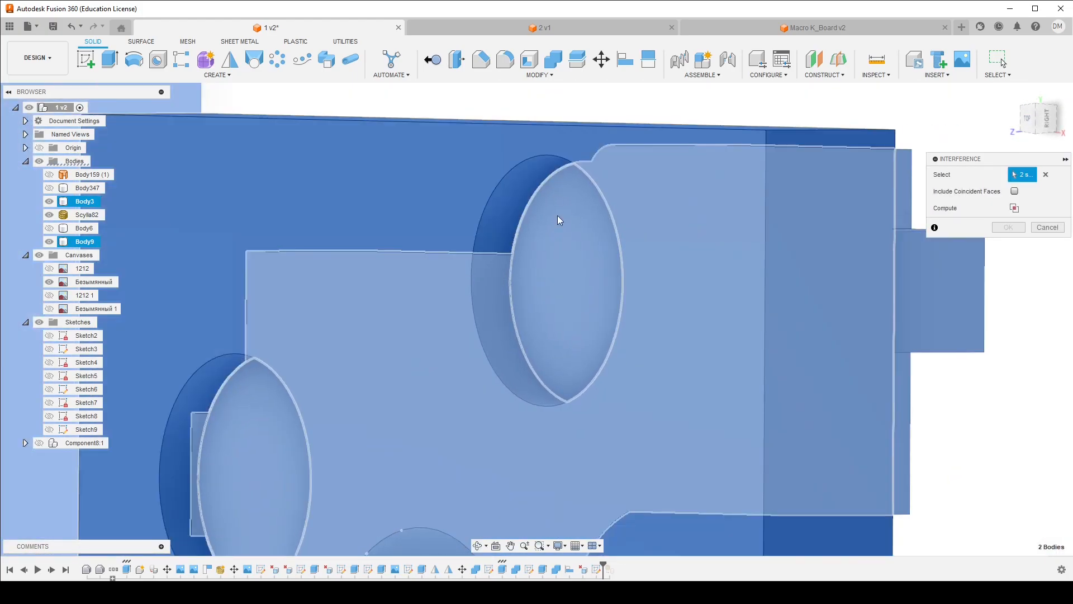
shift+middle_drag(994, 323, 973, 403)
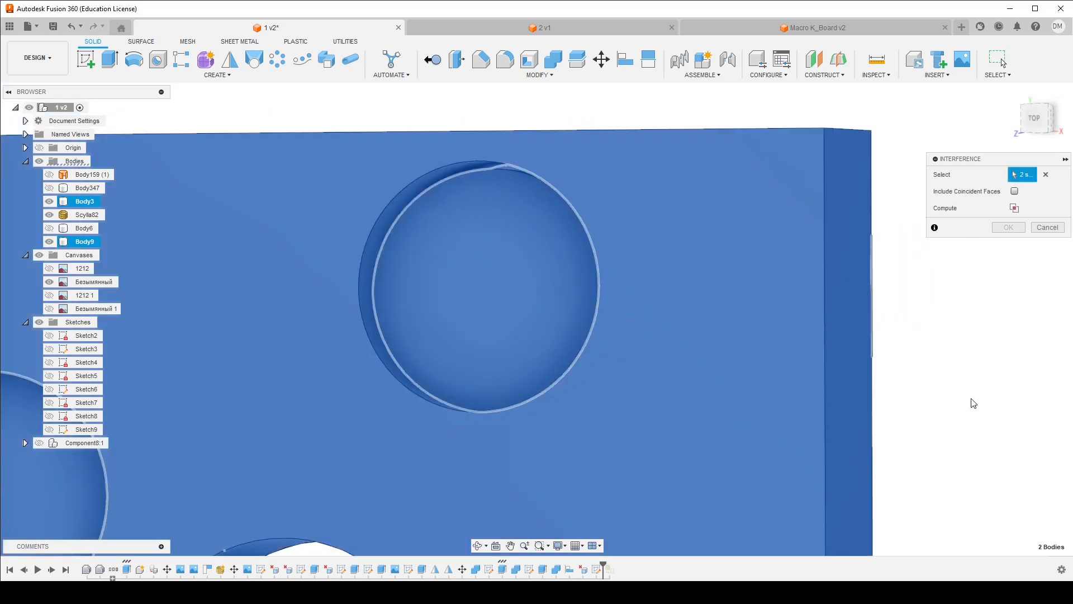
shift+middle_drag(971, 365, 986, 359)
scroll(911, 343, down, 5)
Inspect the socket body with the plate hidden and close the interference check
click(784, 354)
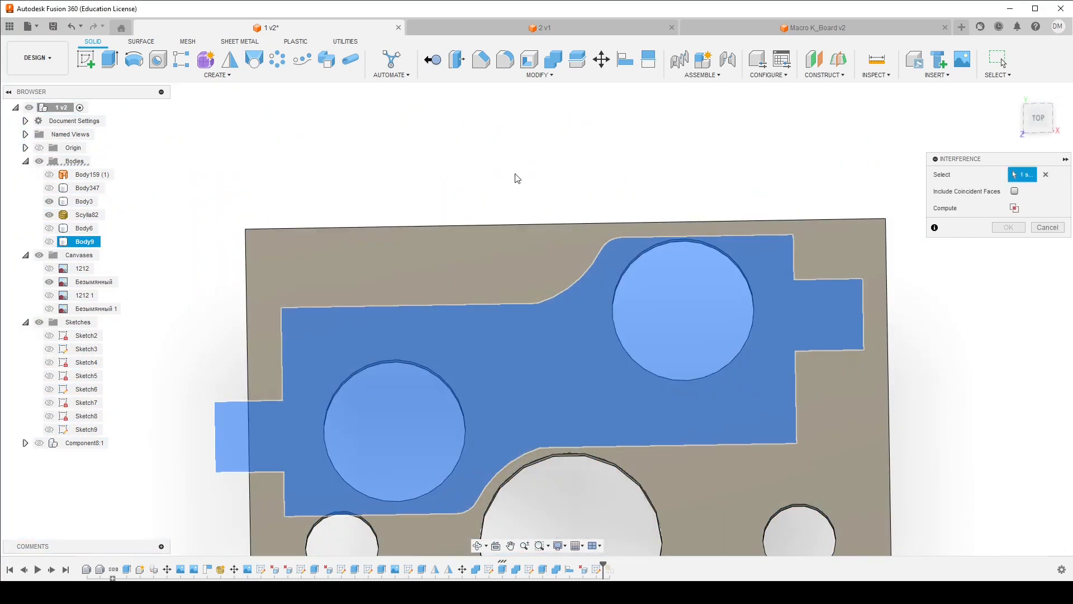
click(50, 242)
click(49, 201)
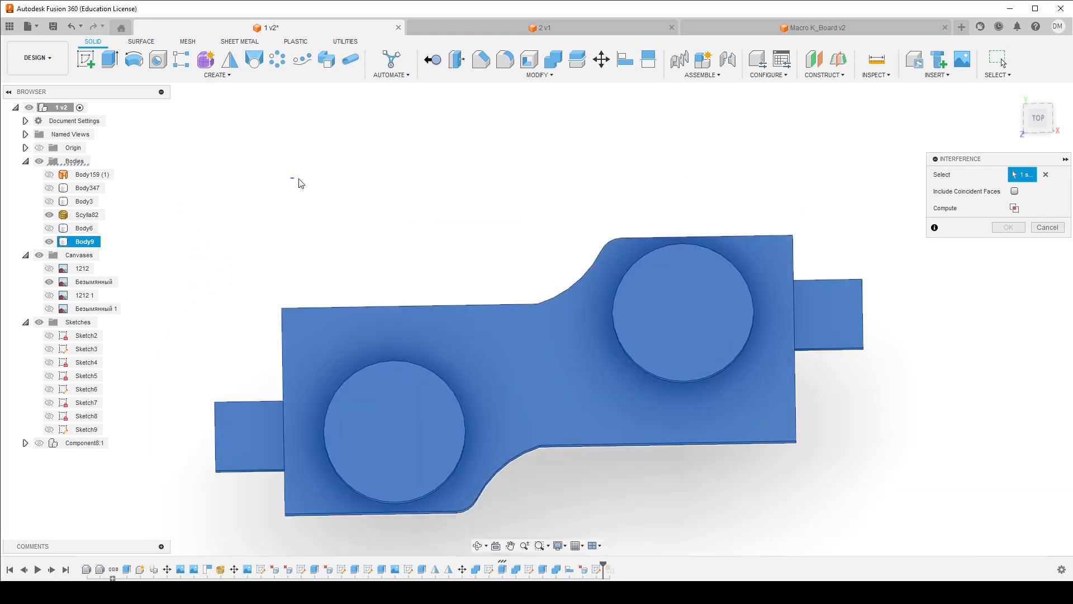
shift+middle_drag(553, 181, 534, 196)
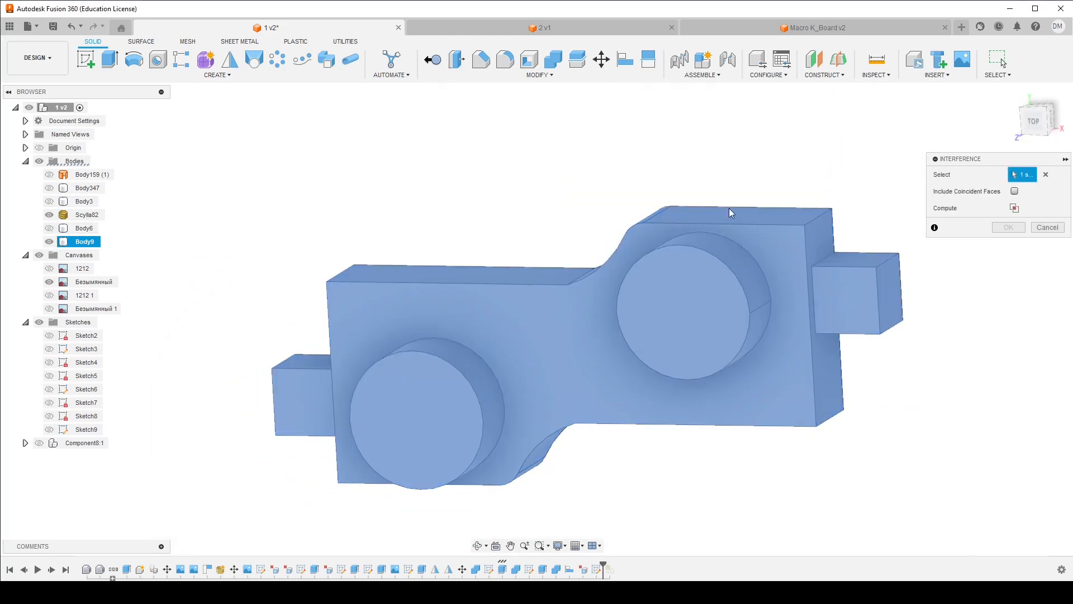
click(1047, 227)
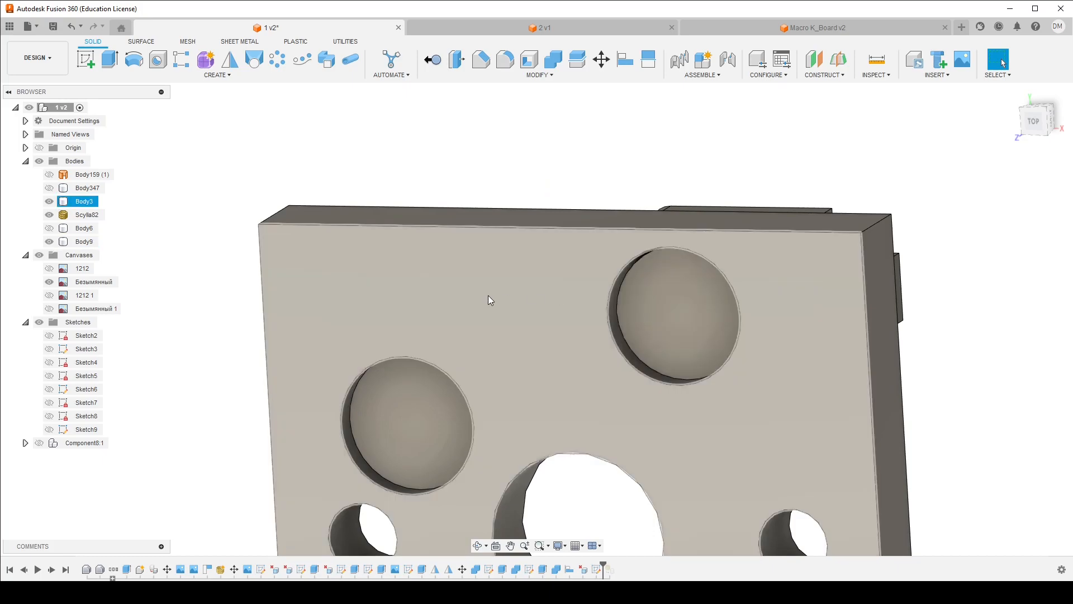
Hide the plate body and delete the split half of the side face on the socket's upper cylinder
click(49, 201)
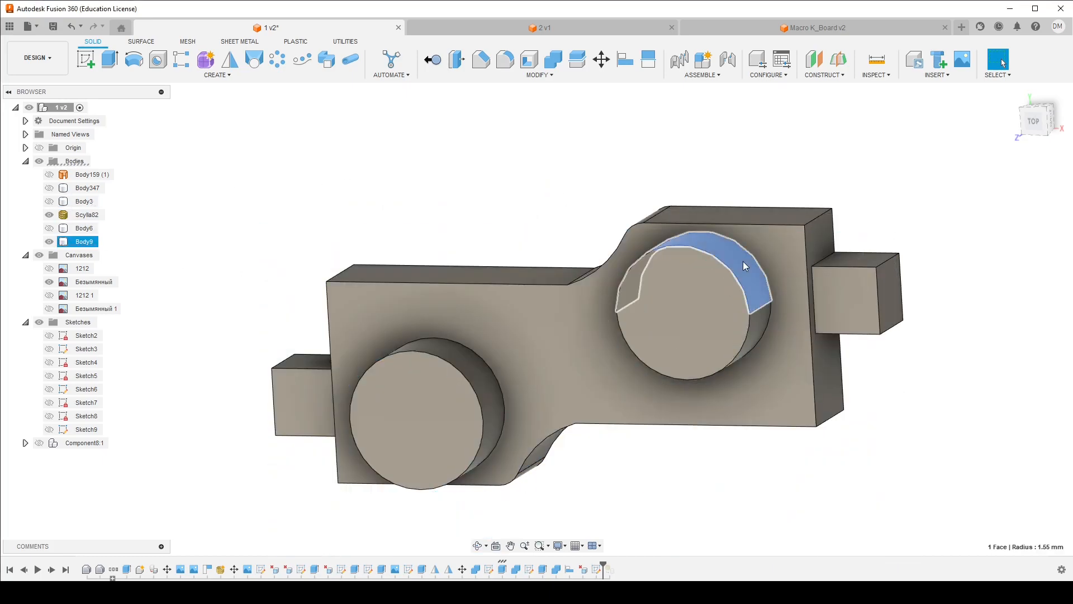
shift+middle_drag(750, 260, 844, 169)
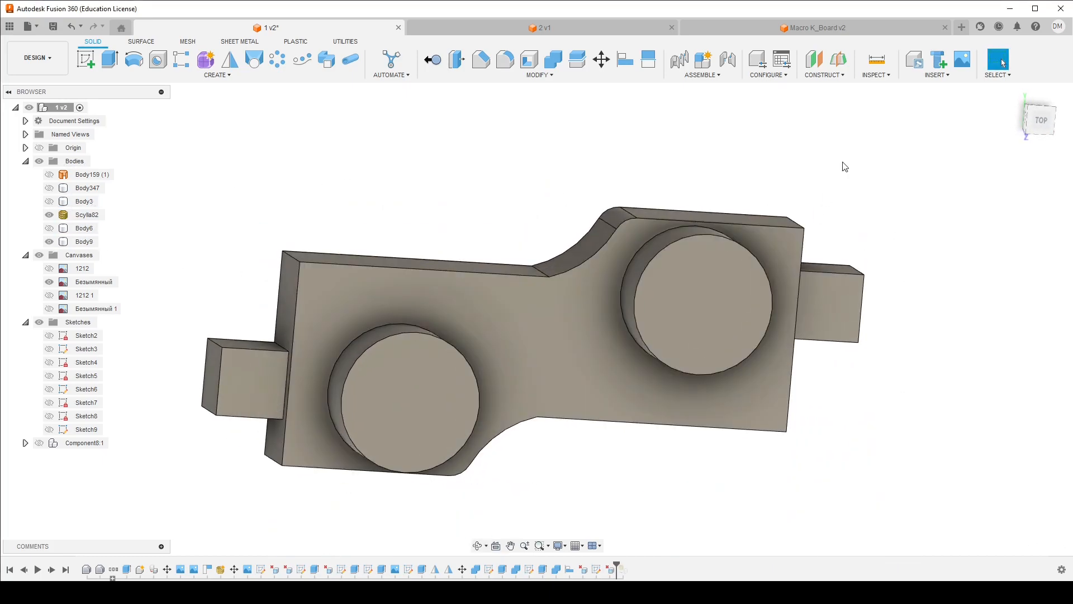
Measure the diameters of both cylinders on the socket body
click(881, 62)
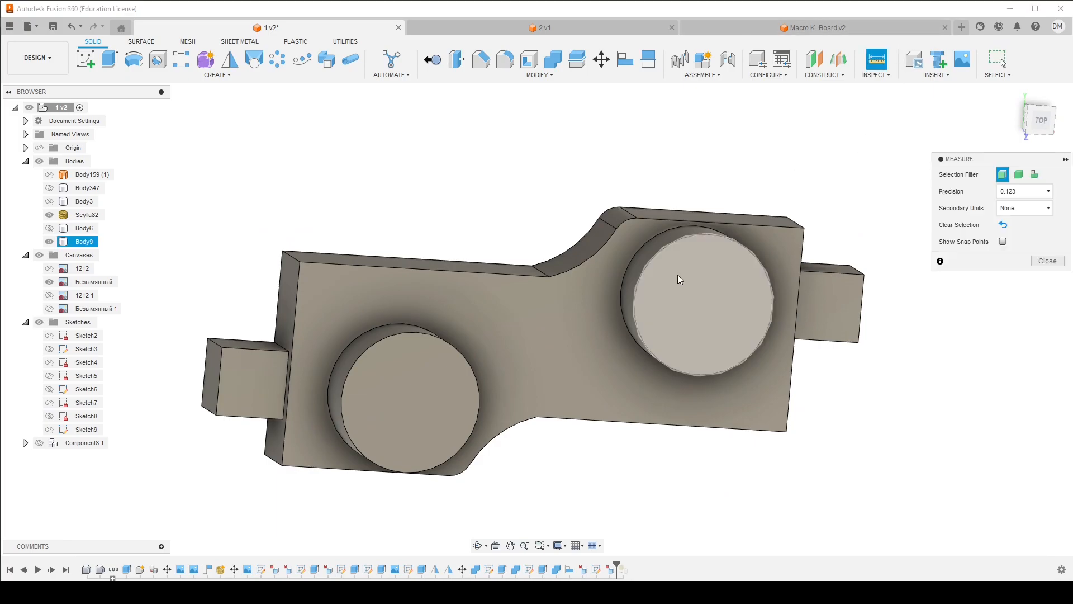
click(636, 285)
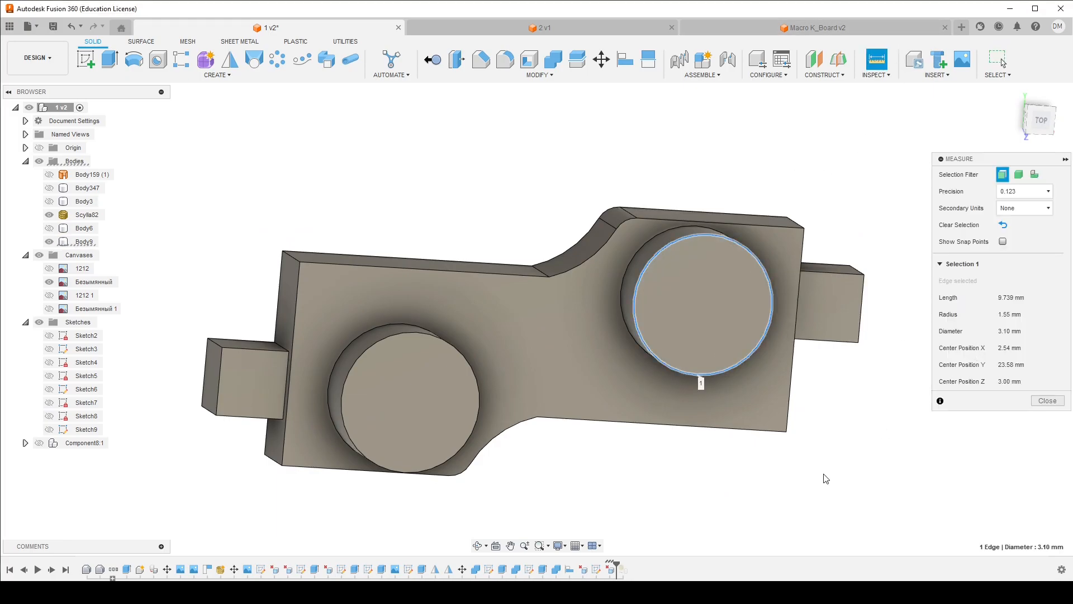
click(345, 380)
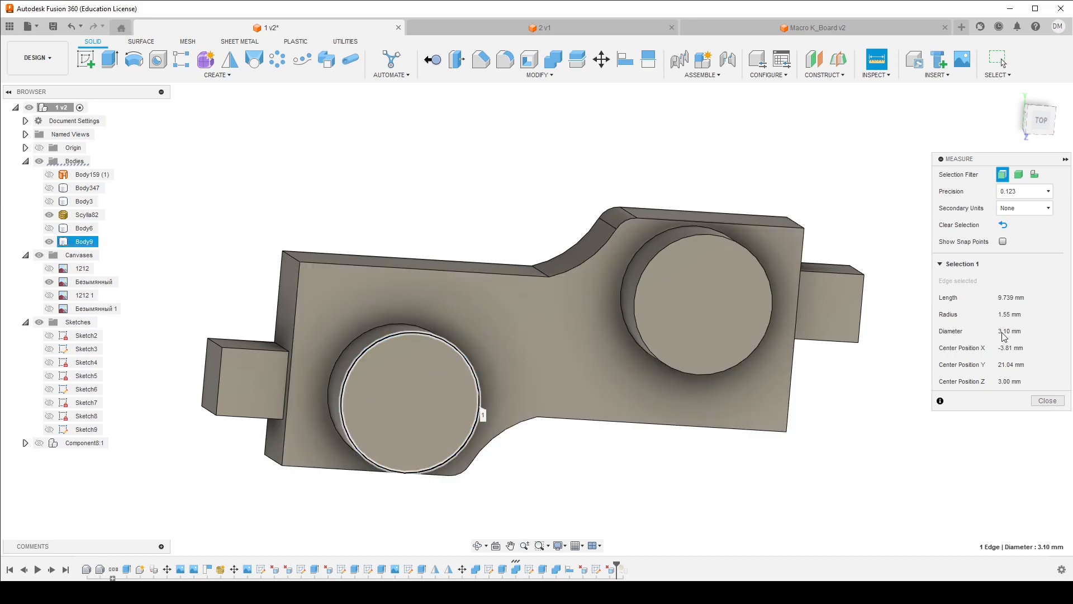
click(1044, 401)
Show the plate body and start a sketch on its upper face with the second socket photo canvas (Безымянный 1) visible
shift+middle_drag(907, 406, 713, 274)
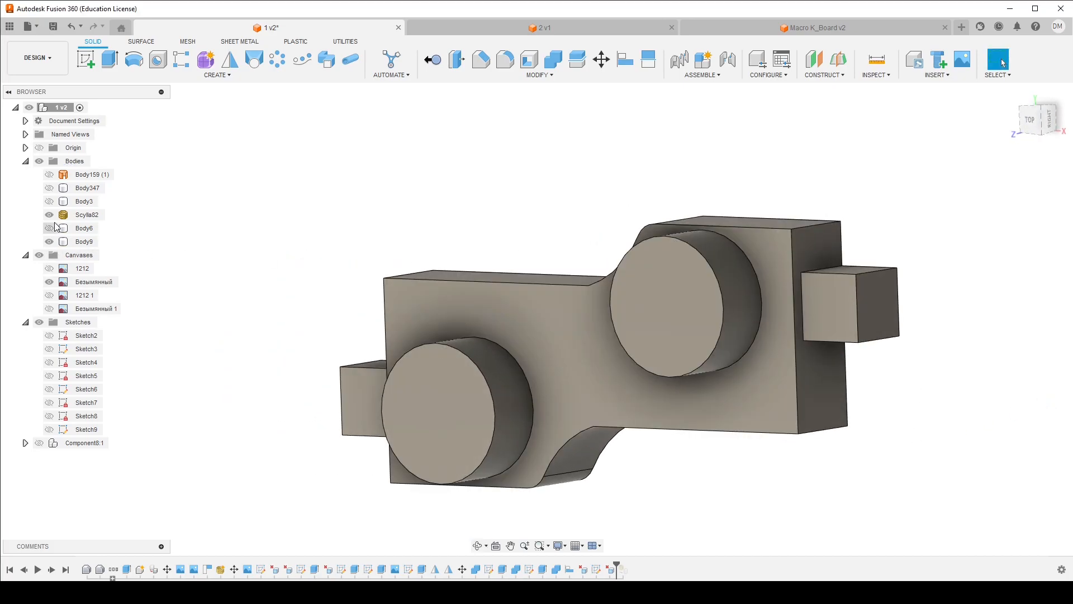
click(50, 188)
click(49, 188)
click(49, 202)
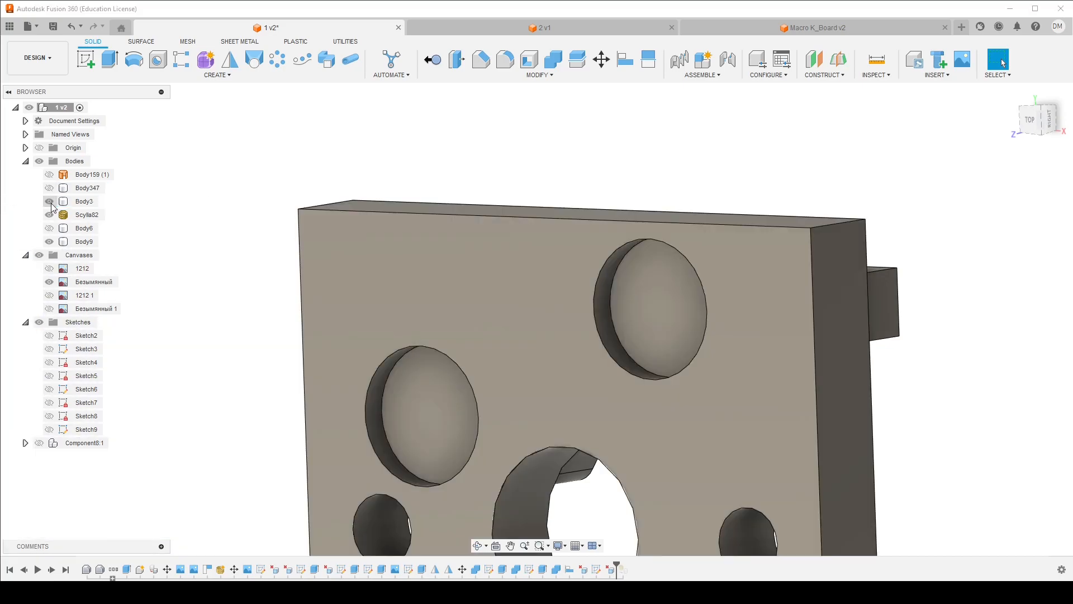
click(414, 243)
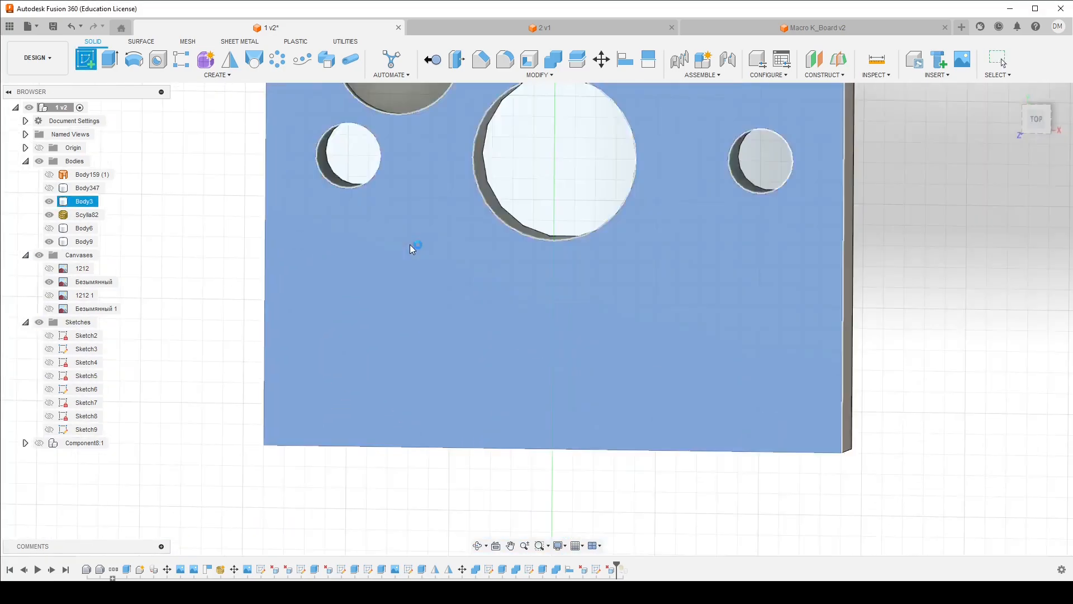
click(49, 308)
scroll(385, 431, down, 6)
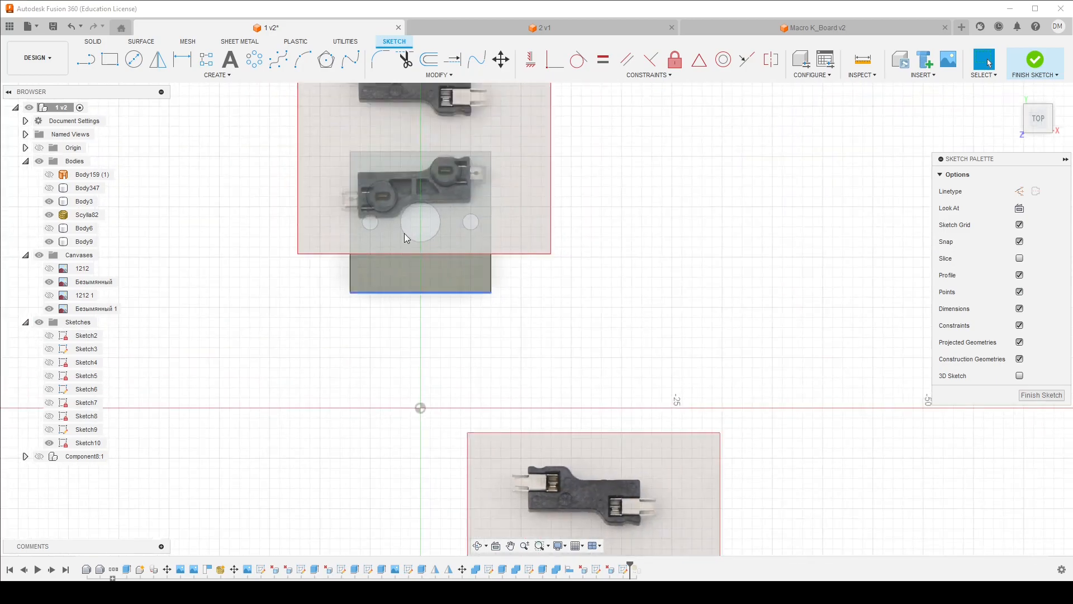
Project the two large socket hole edges of the plate into the sketch
scroll(397, 195, up, 4)
scroll(457, 175, up, 1)
key(p)
click(358, 281)
click(553, 203)
click(865, 228)
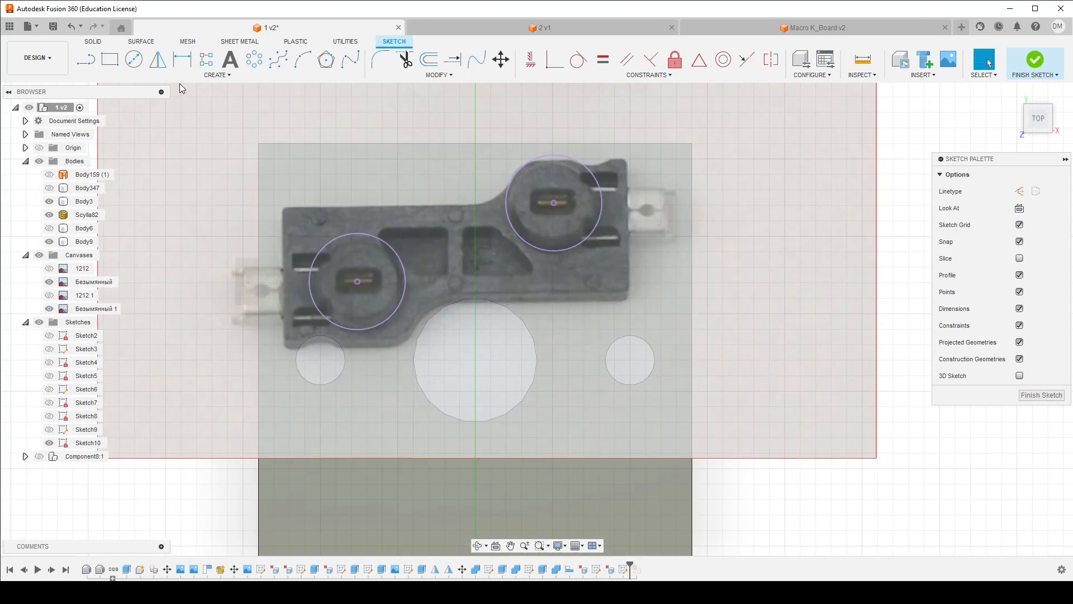
Draw centre rectangles on both projected circle centres and dimension the lower-left one 1.60 by 0.70 mm
click(110, 60)
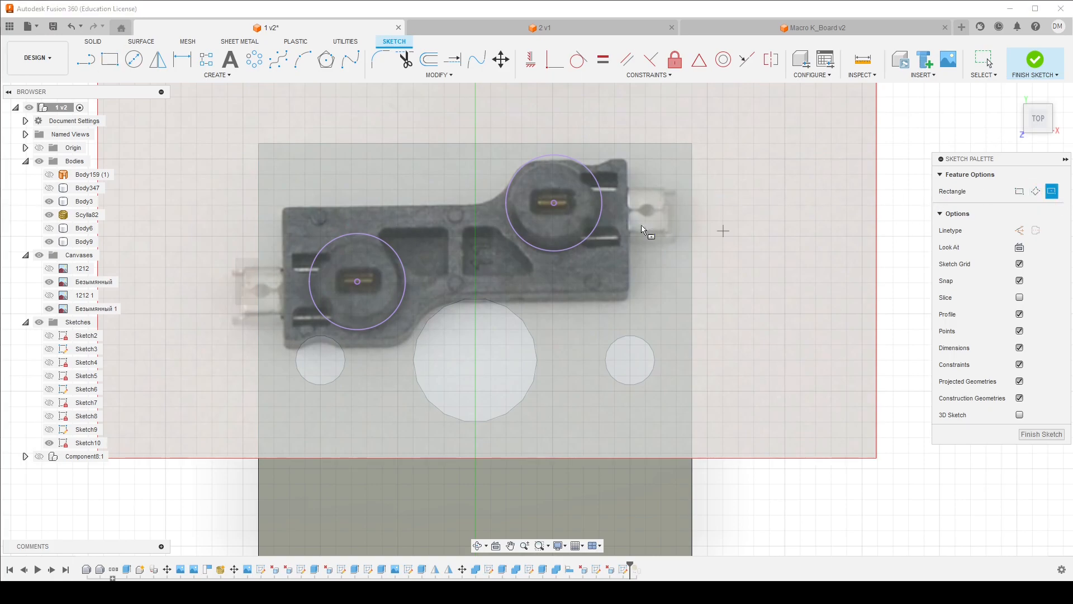
scroll(558, 206, up, 2)
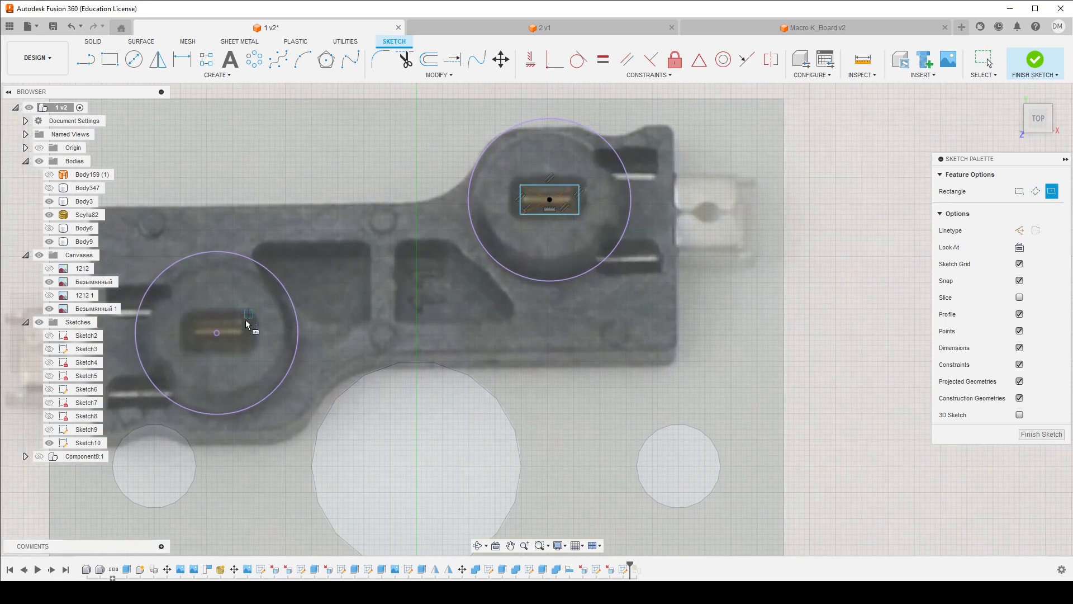
key(d)
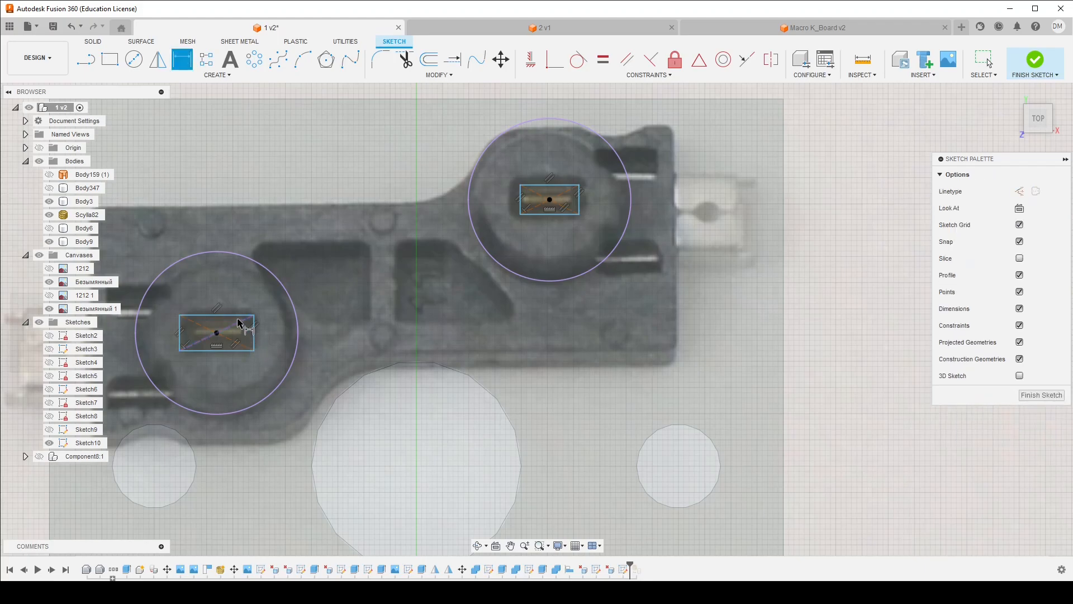
click(238, 320)
click(241, 296)
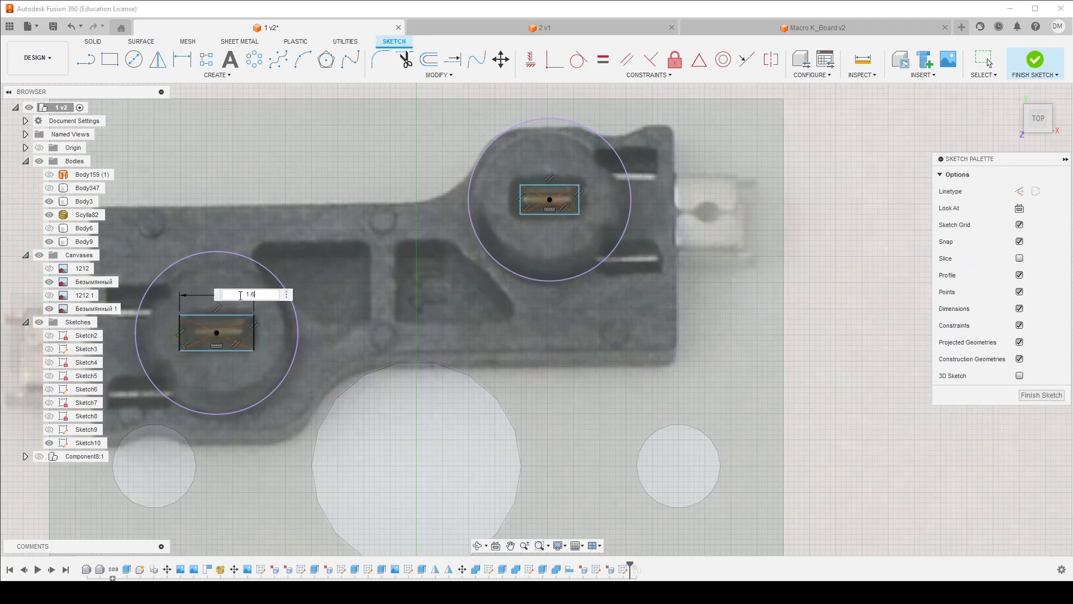
key(Return)
click(284, 338)
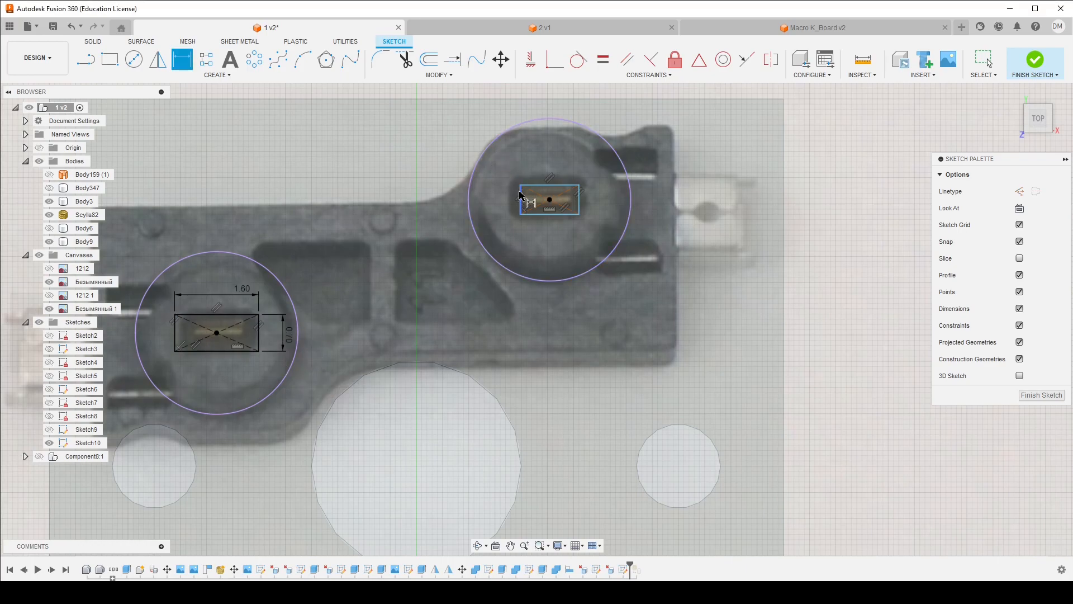
Dimension the upper-right centre rectangle 0.70 mm high and 1.60 mm wide
click(509, 203)
text(0.7)
key(Return)
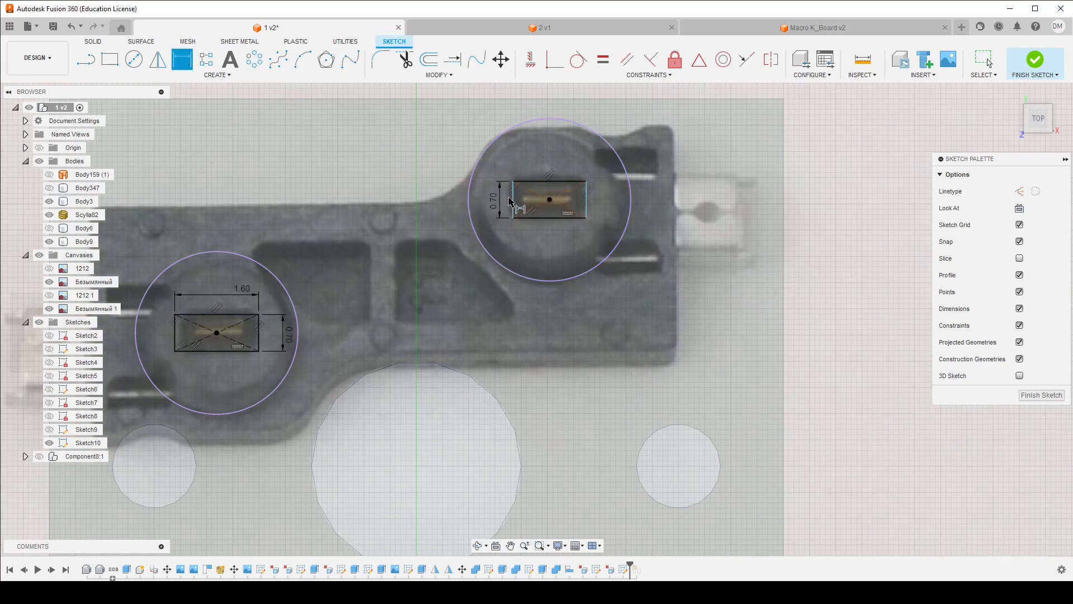
click(526, 218)
click(525, 231)
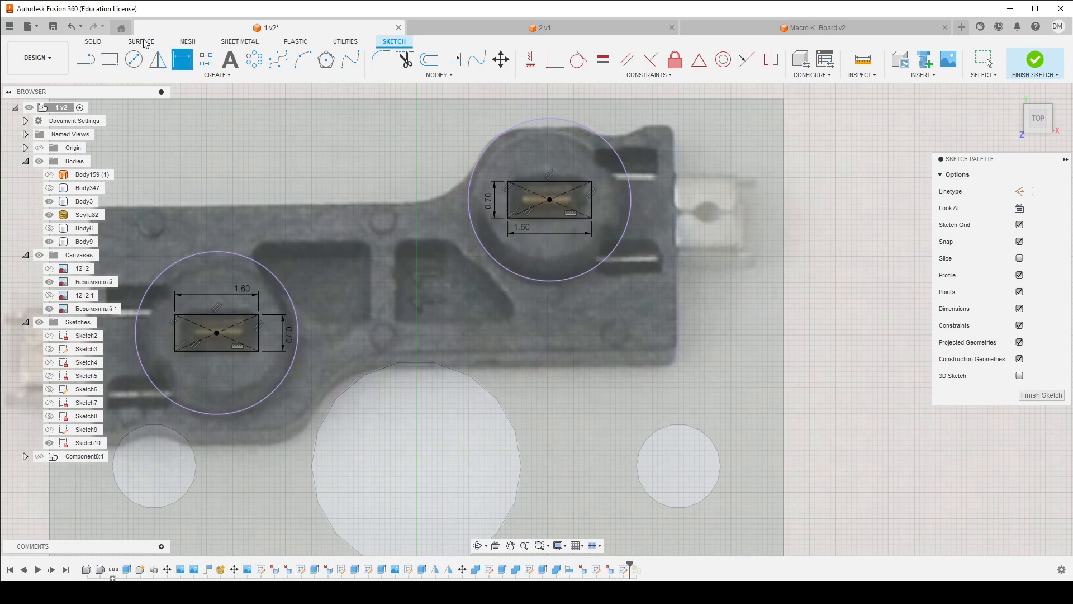
Extrude both rectangle profiles by -1 mm to cut contact slots into the socket's cylinders
click(93, 42)
click(110, 60)
click(239, 333)
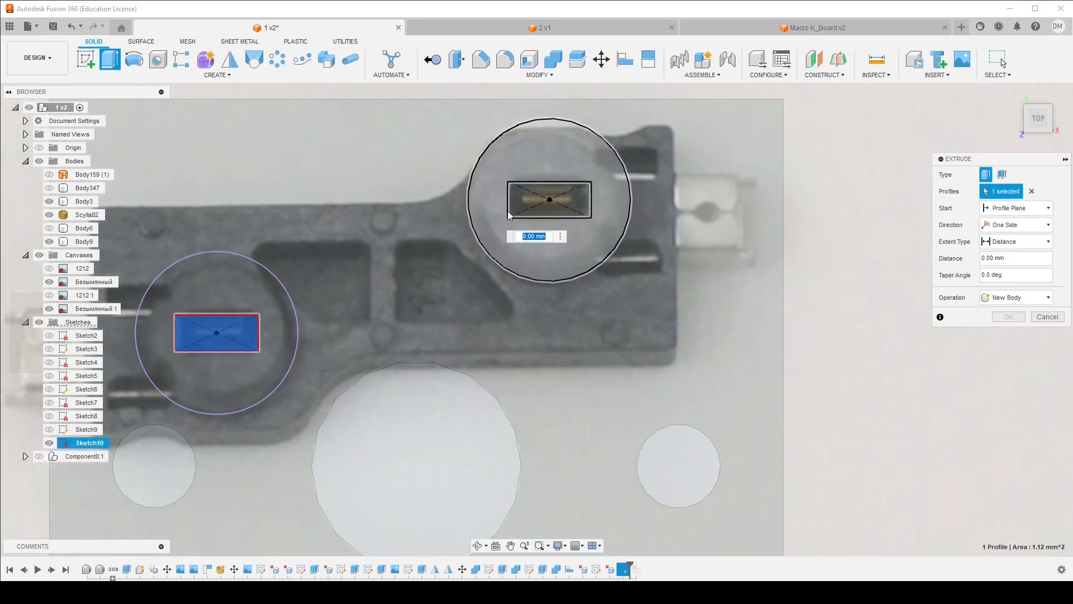
click(519, 207)
shift+middle_drag(515, 263, 525, 171)
text(-1)
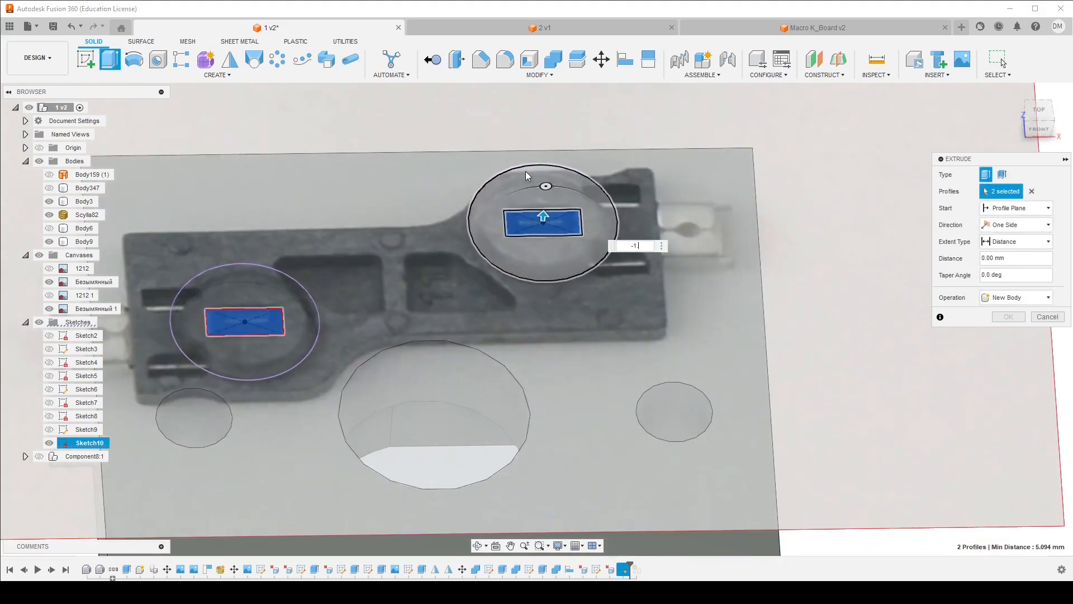
key(Return)
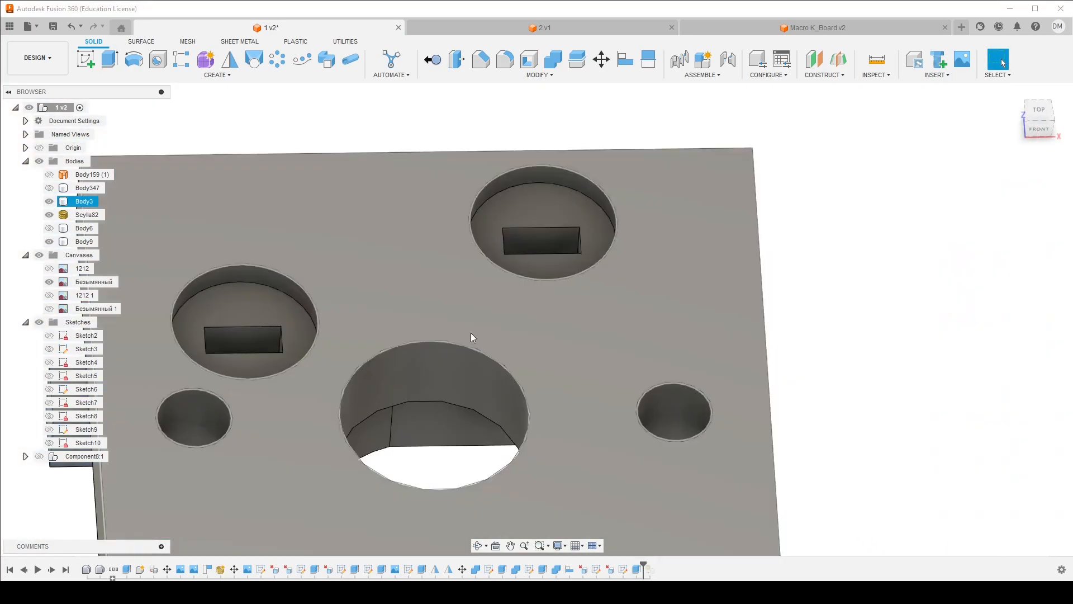
Rename the plate body to 1 and the socket body to Swap
scroll(504, 330, down, 5)
click(557, 387)
click(84, 201)
click(90, 202)
text(1)
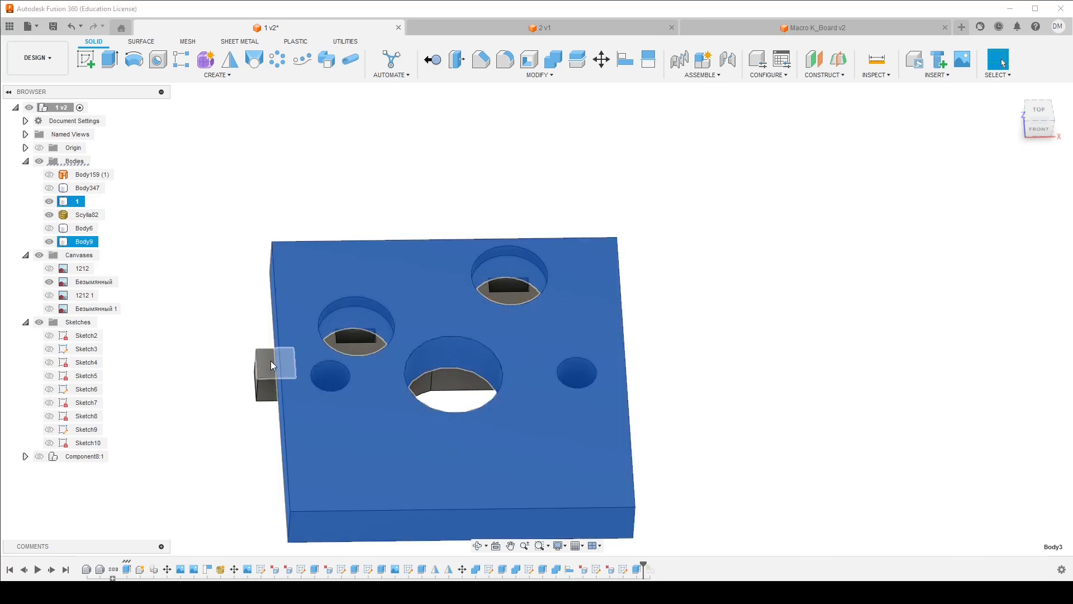
click(84, 242)
click(87, 242)
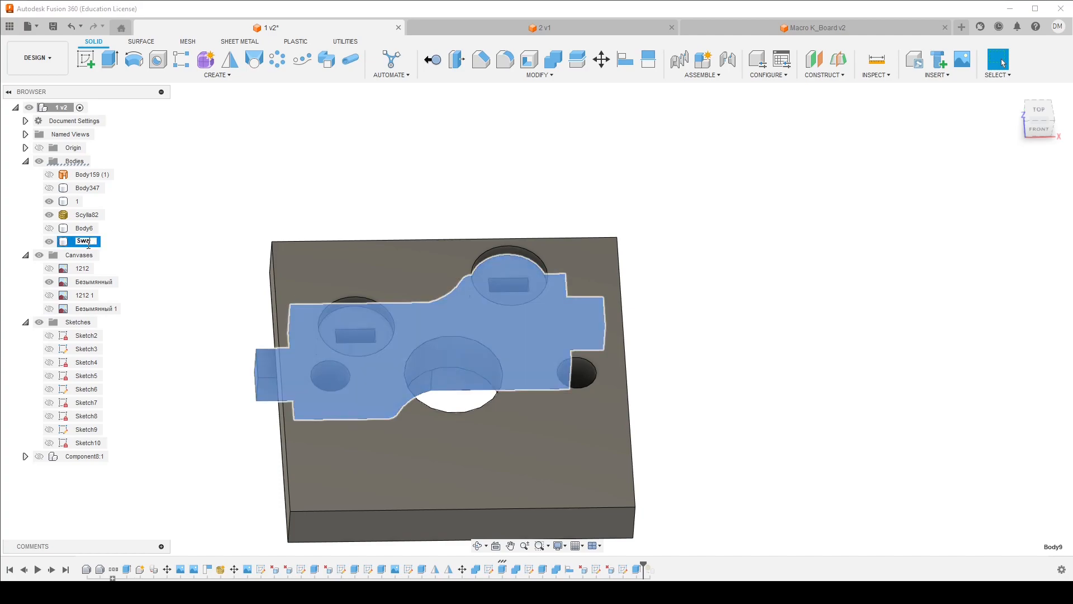
key(Return)
Inspect the contact slots in the Swap body with the plate hidden and again with it shown
click(49, 201)
click(207, 187)
shift+middle_drag(212, 187, 251, 210)
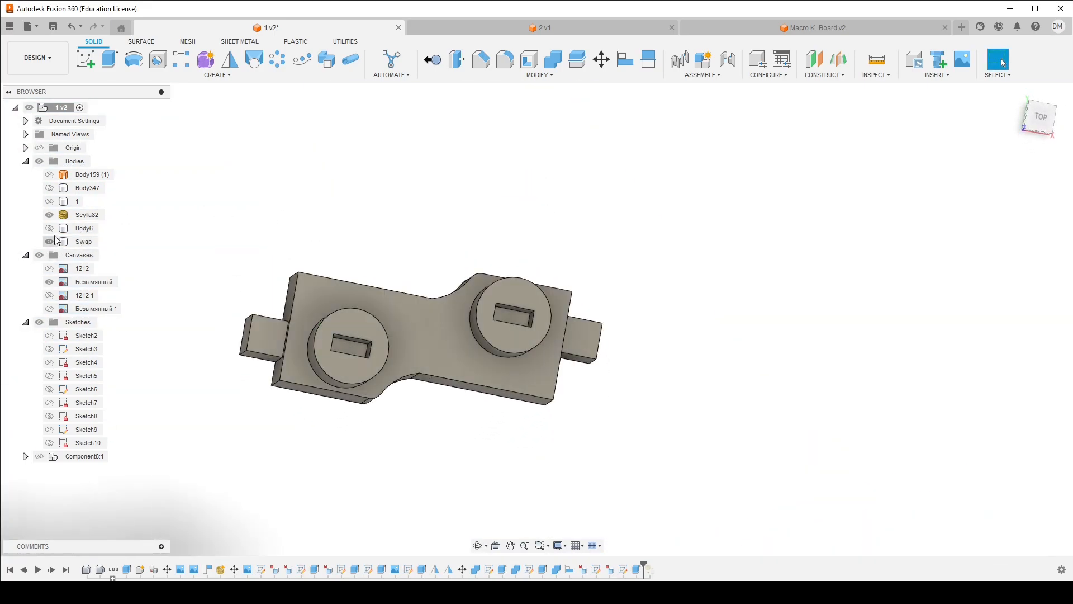
click(51, 203)
shift+middle_drag(212, 203, 288, 214)
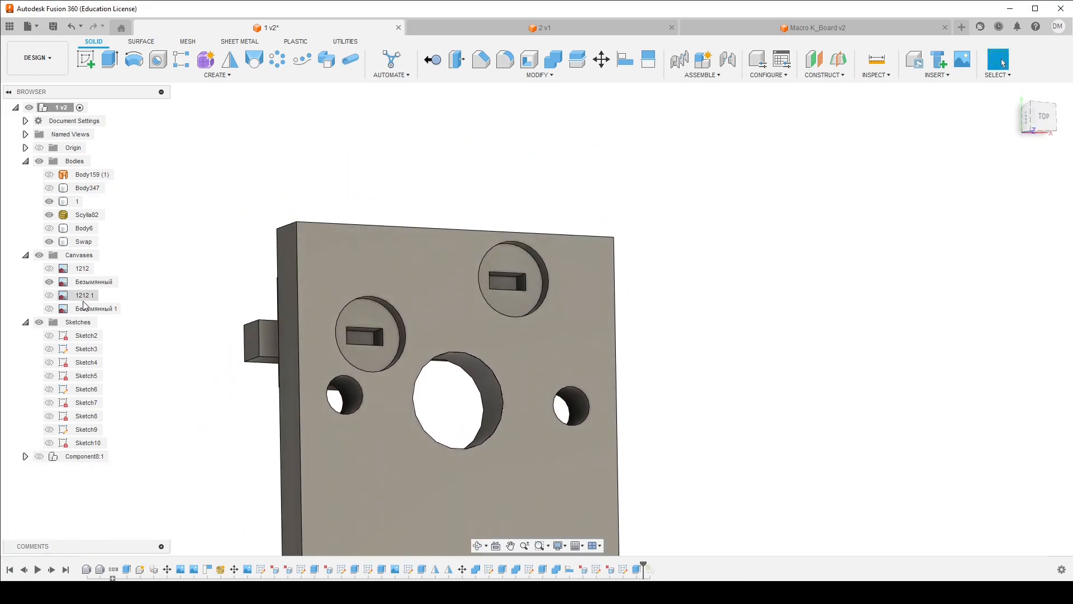
Show the switch component Component8:1 and examine how its contact pin lines up with the slot in the socket's cylinder
click(39, 456)
shift+middle_drag(313, 357, 505, 319)
middle_drag(506, 319, 512, 252)
scroll(473, 336, up, 3)
click(474, 337)
scroll(474, 347, up, 5)
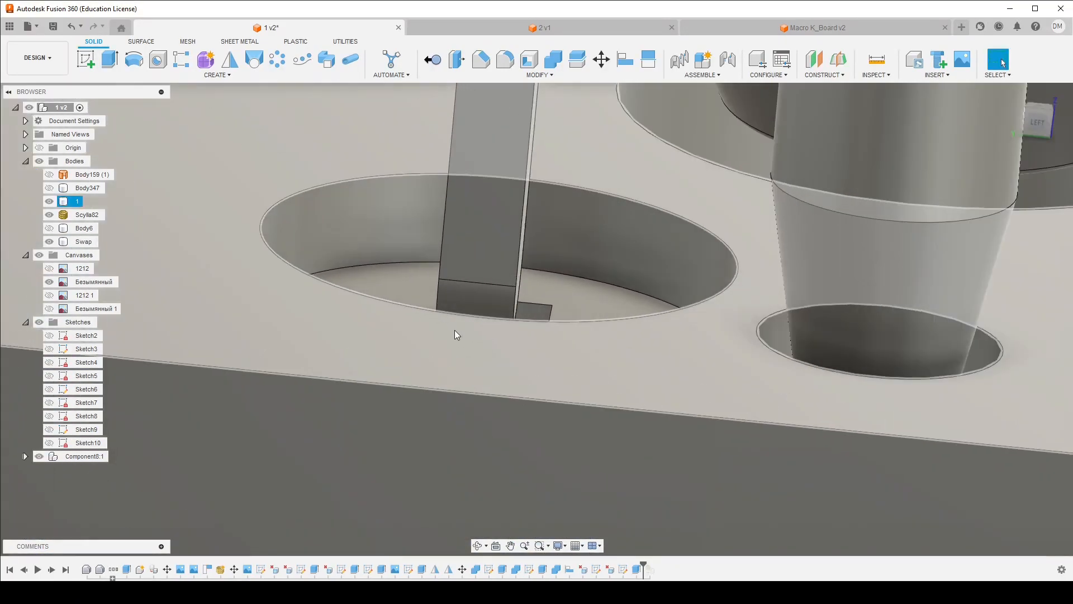
shift+middle_drag(454, 330, 452, 340)
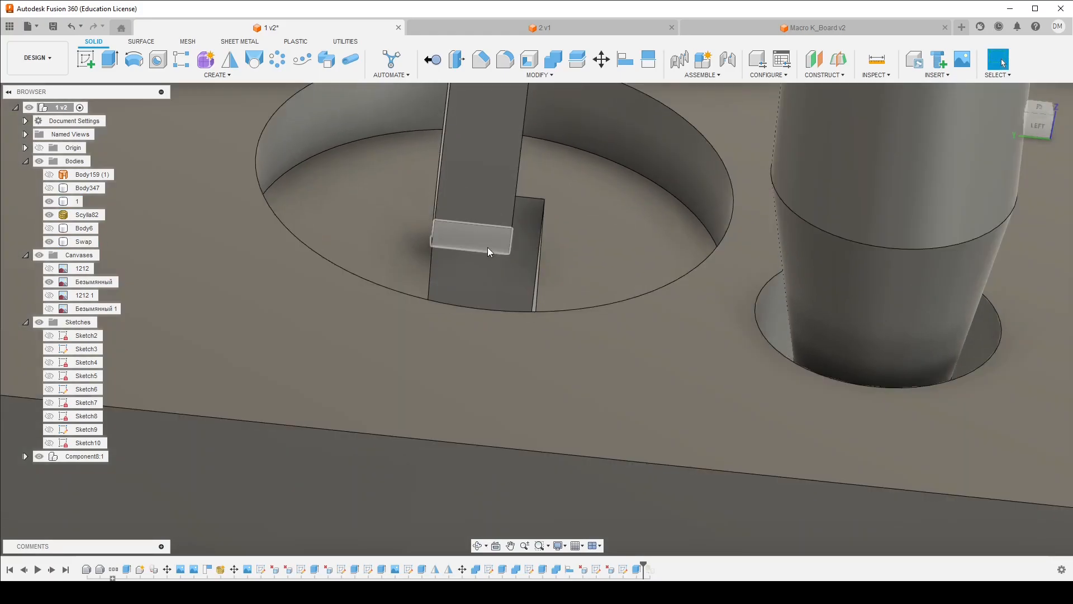
shift+middle_drag(455, 240, 433, 251)
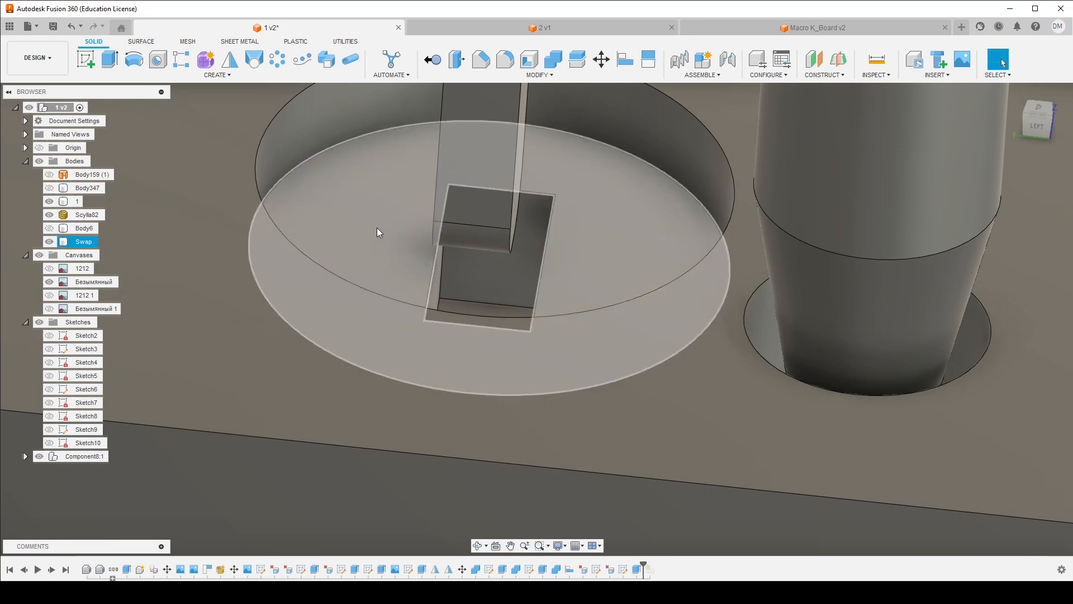
scroll(442, 209, down, 4)
scroll(442, 209, down, 8)
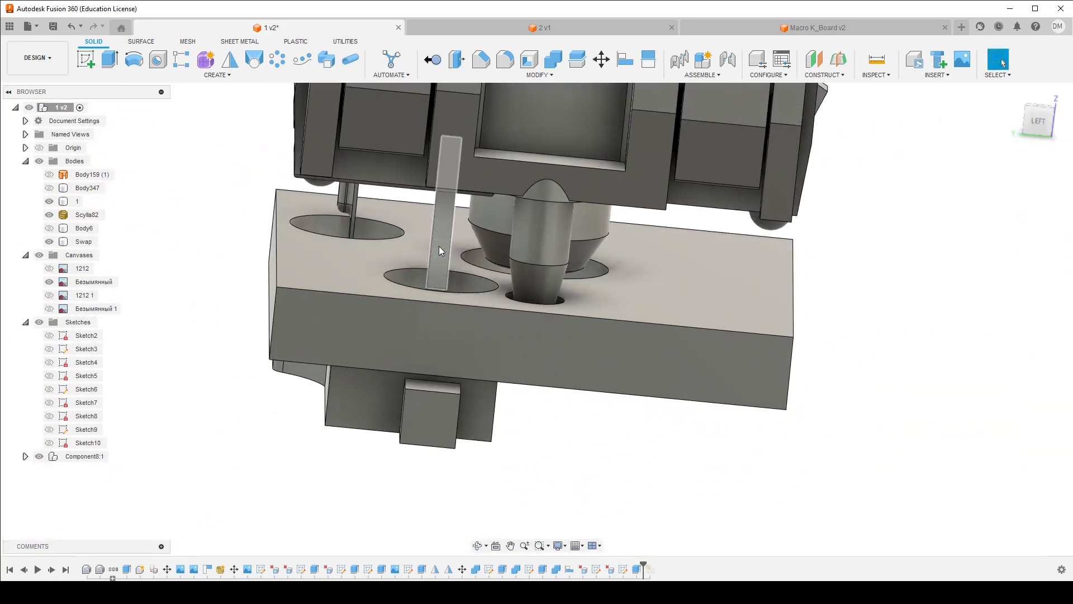
Examine how the switch's pins and centre post sit above the plate holes from the side, front and underside
middle_drag(438, 246, 441, 322)
shift+middle_drag(395, 267, 447, 314)
shift+middle_drag(447, 314, 440, 246)
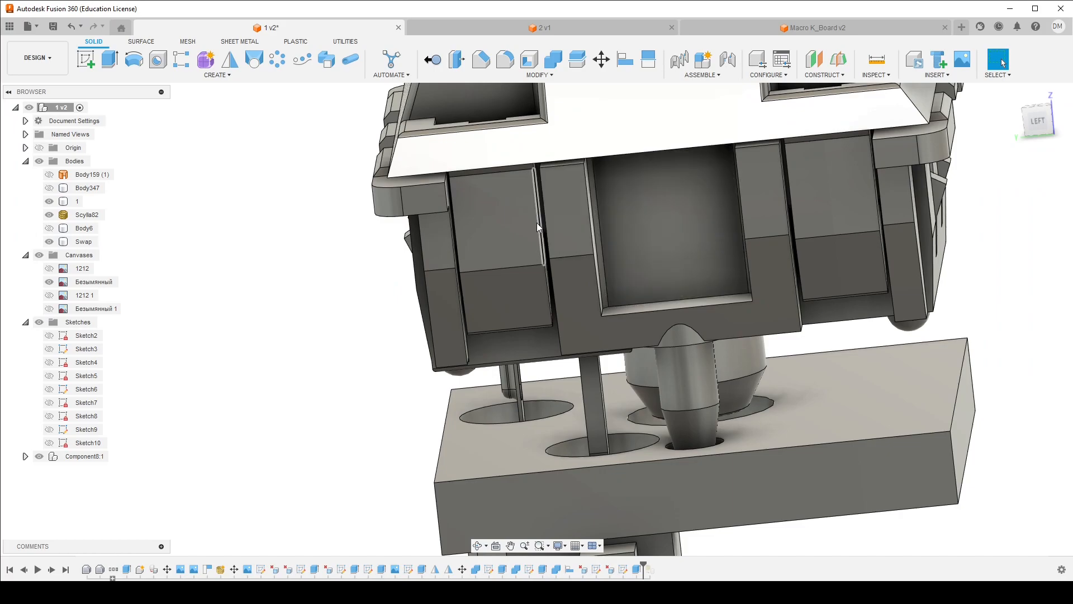
scroll(541, 220, down, 3)
shift+middle_drag(594, 256, 494, 258)
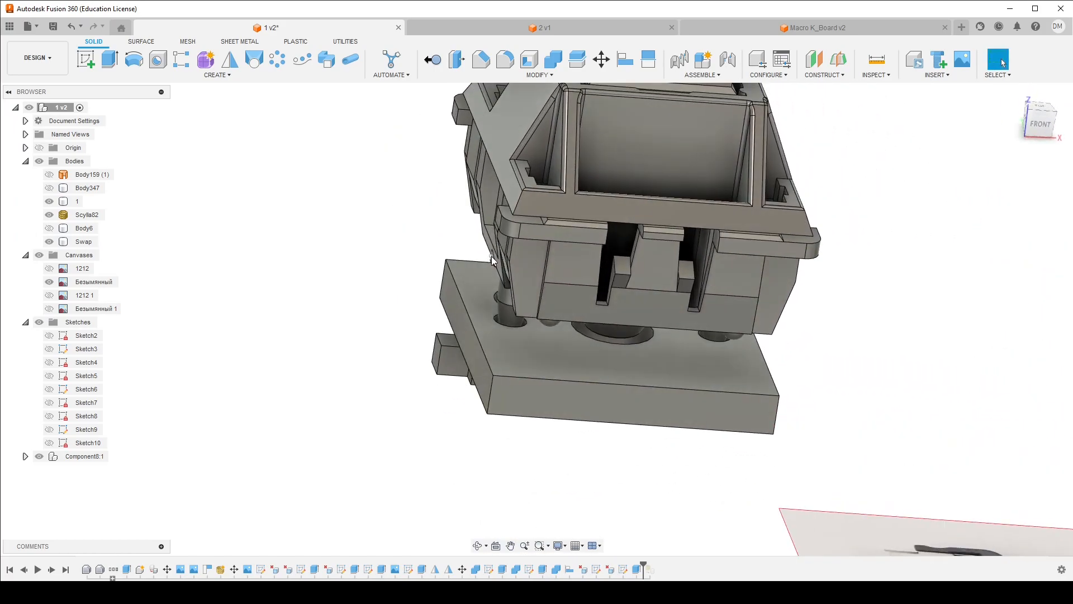
scroll(492, 256, up, 8)
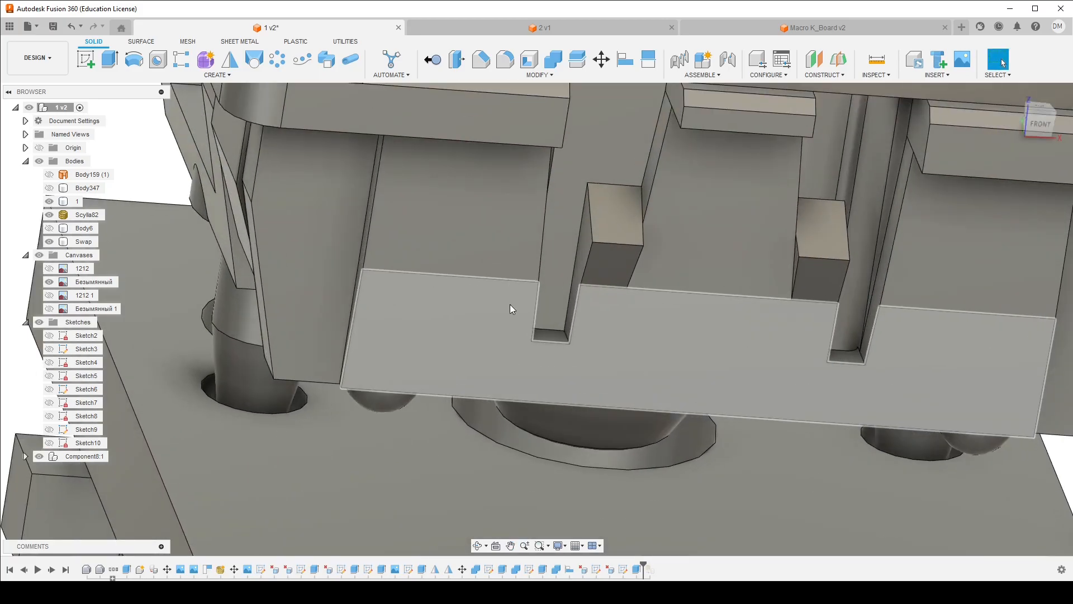
scroll(510, 304, down, 8)
shift+middle_drag(511, 193, 541, 201)
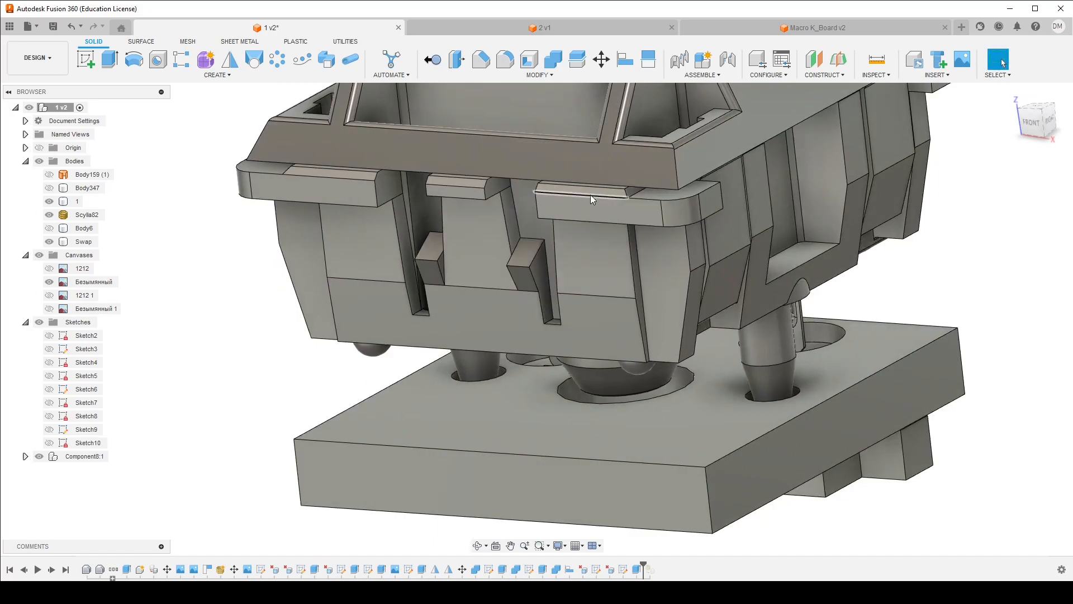
middle_drag(711, 214, 632, 328)
scroll(636, 249, down, 4)
scroll(636, 249, down, 1)
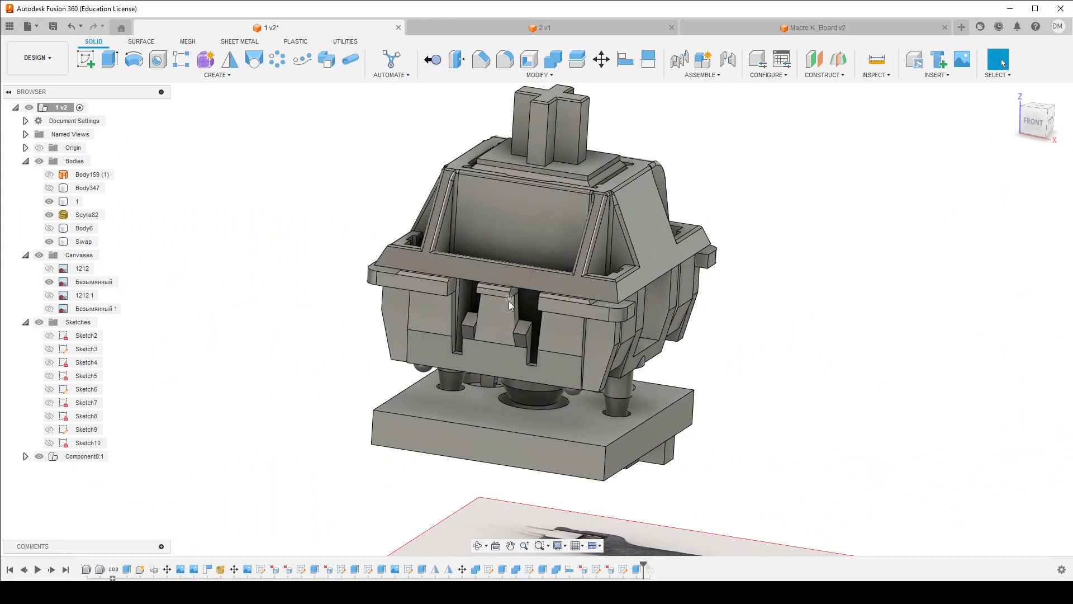
scroll(476, 288, up, 2)
shift+middle_drag(482, 298, 580, 252)
scroll(535, 340, down, 5)
scroll(481, 323, up, 5)
scroll(411, 327, up, 5)
scroll(445, 331, down, 2)
key(Escape)
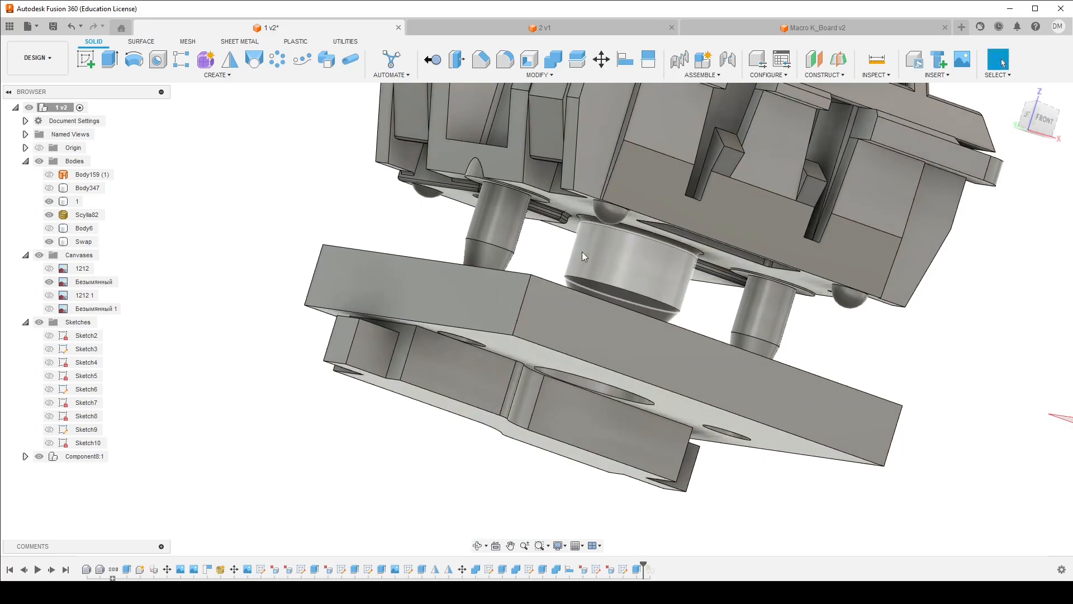
Measure the distance between the switch housing's bottom face and the plate's upper face
click(877, 59)
scroll(830, 253, up, 5)
click(703, 272)
scroll(669, 400, down, 4)
click(670, 397)
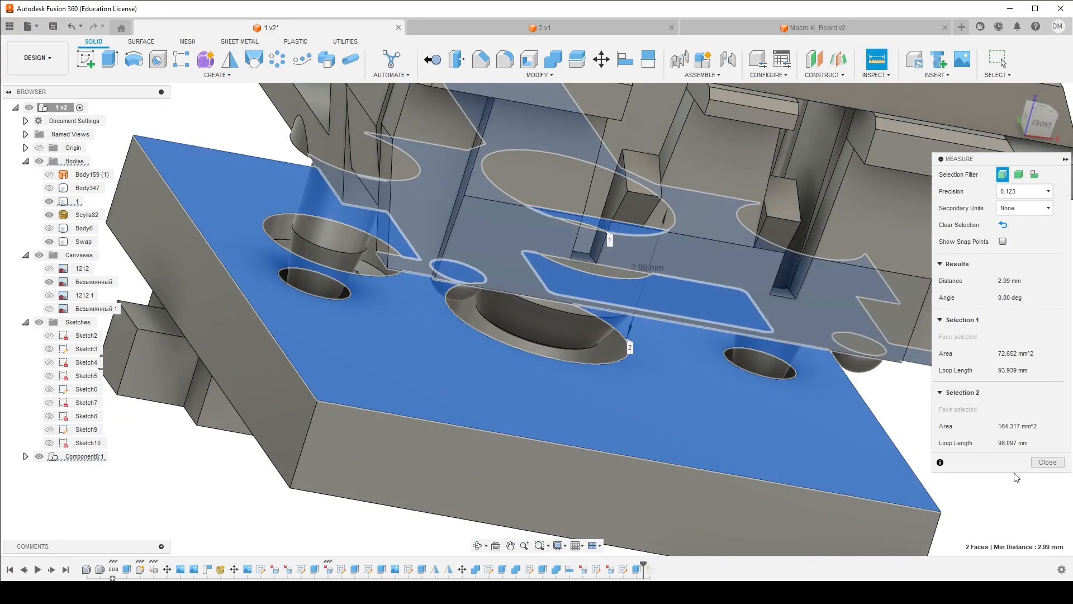
click(1047, 462)
scroll(1006, 467, down, 3)
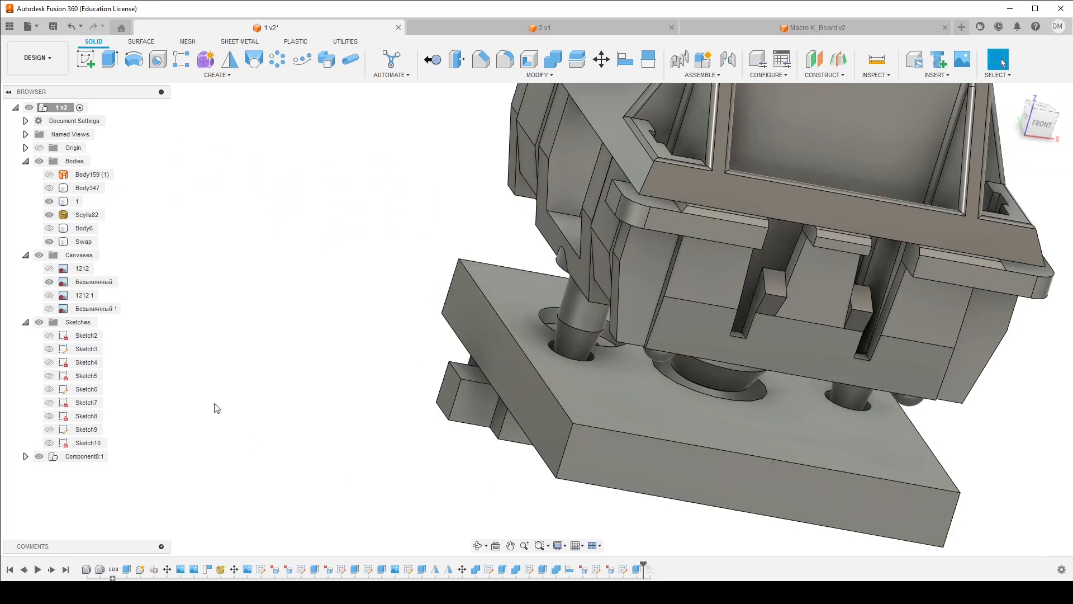
click(84, 457)
right_click(84, 458)
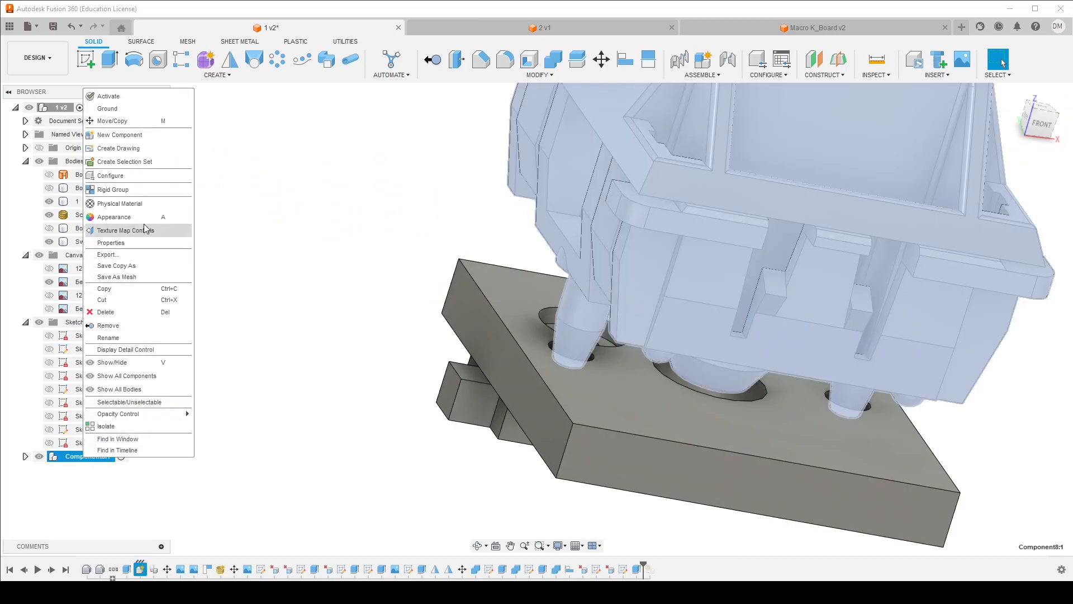
click(132, 134)
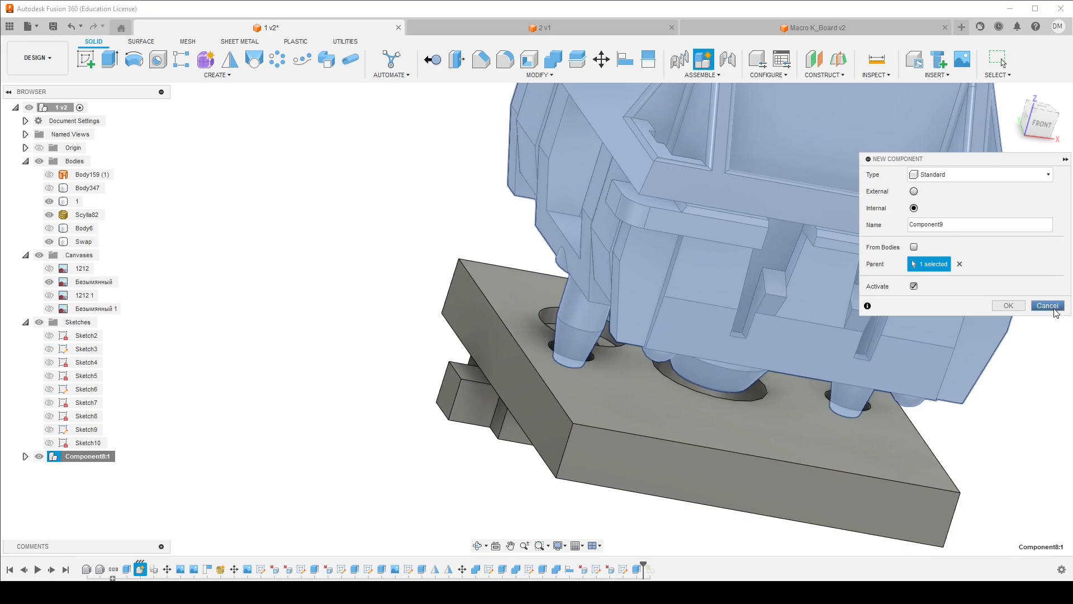
click(1053, 307)
Move the switch component Component8:1 down toward the plate with a free move of -2.99 mm along Z
right_click(99, 462)
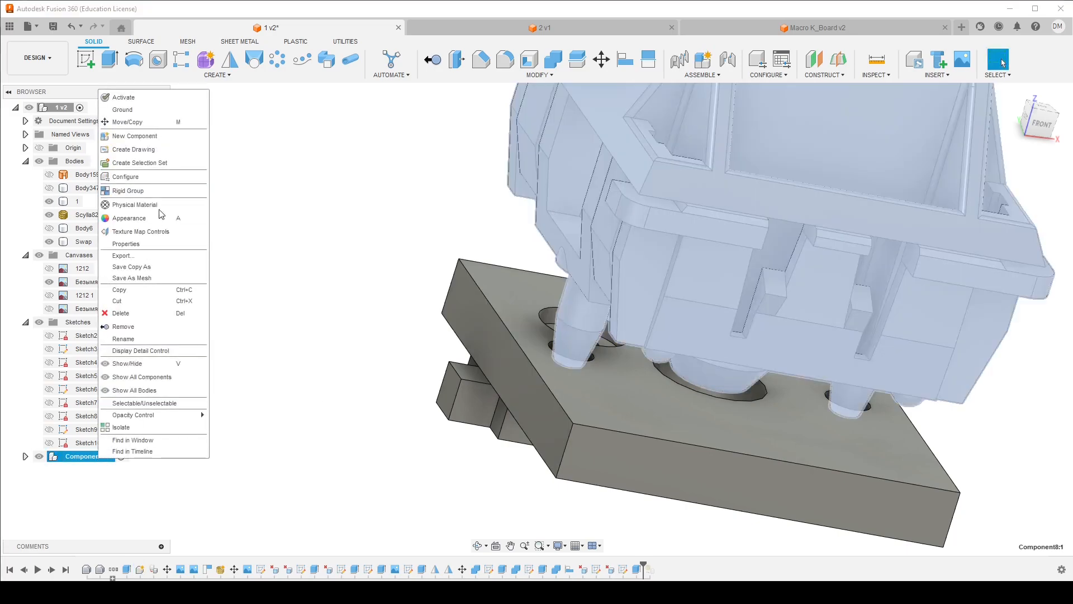
click(137, 123)
scroll(692, 277, down, 5)
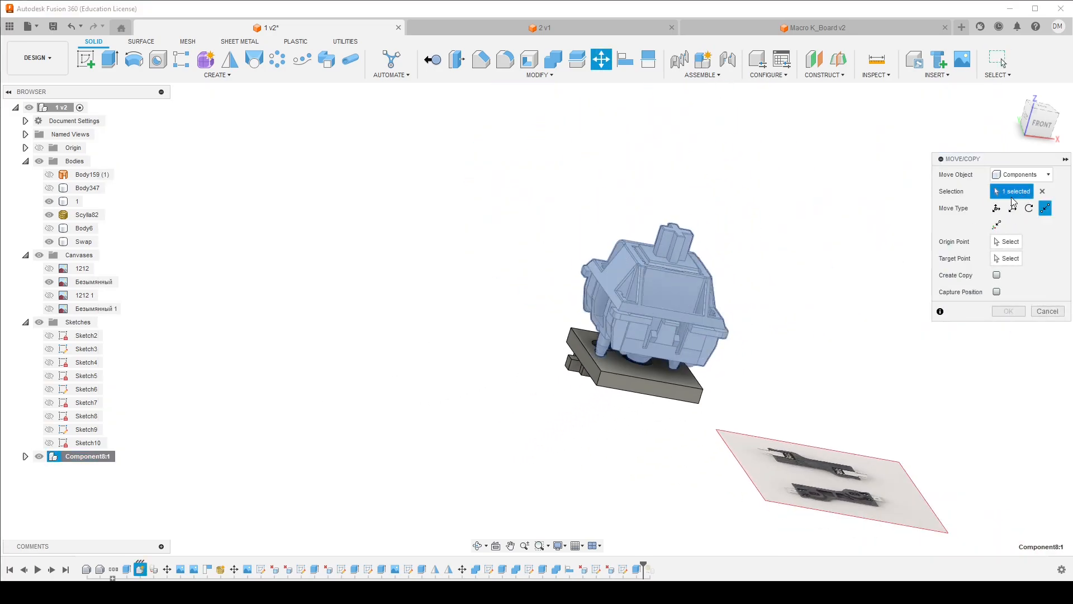
click(996, 208)
scroll(588, 461, up, 3)
drag(552, 500, 541, 525)
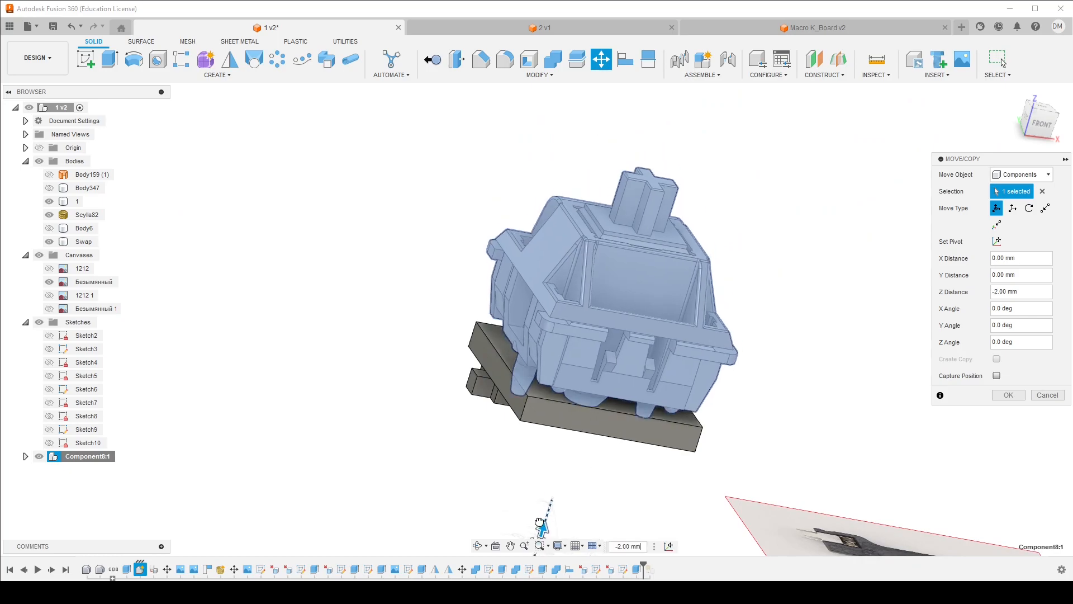
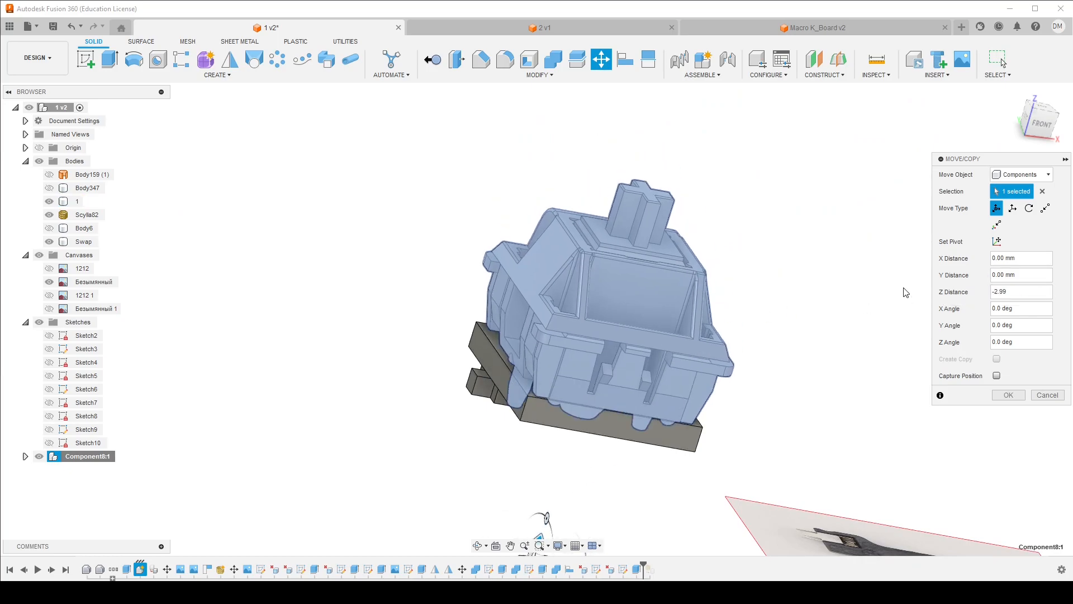
key(Return)
Examine from the side how the lowered switch housing sits on the plate and how its pins pass through
shift+middle_drag(822, 380, 719, 335)
scroll(611, 392, up, 4)
shift+middle_drag(610, 391, 570, 292)
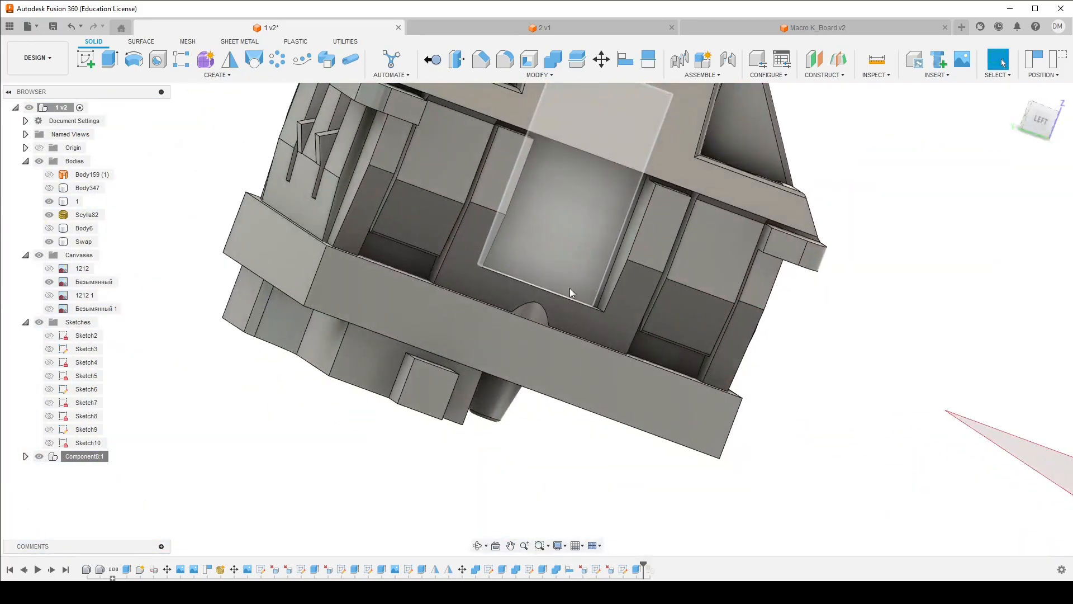
Measure the vertical corner edge of the plate beneath the key switch
click(563, 362)
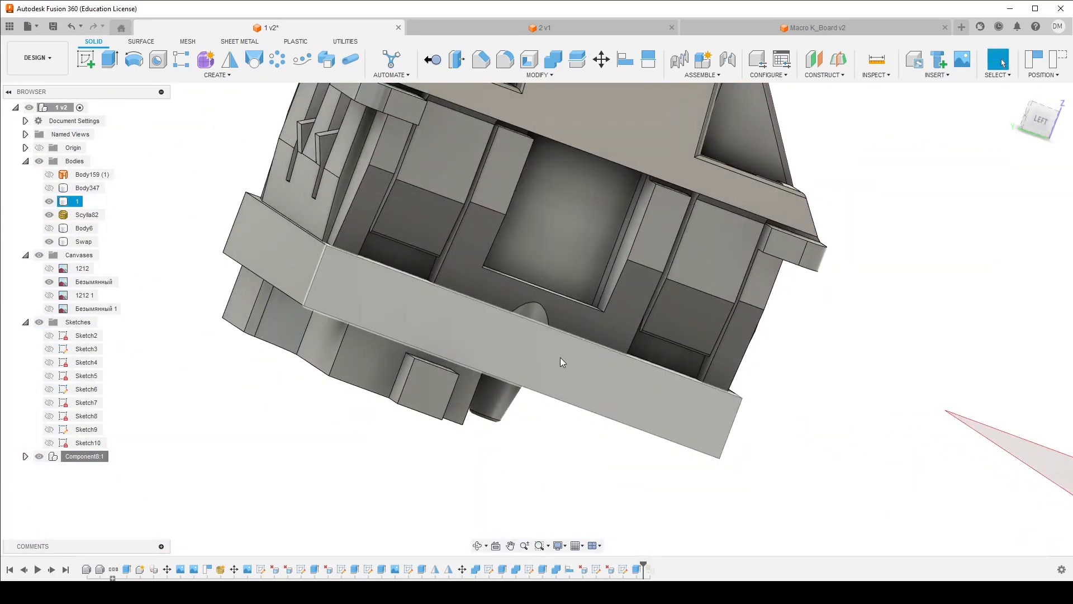
scroll(658, 364, down, 3)
shift+middle_drag(659, 320, 573, 355)
scroll(693, 397, up, 3)
scroll(697, 422, up, 2)
click(709, 435)
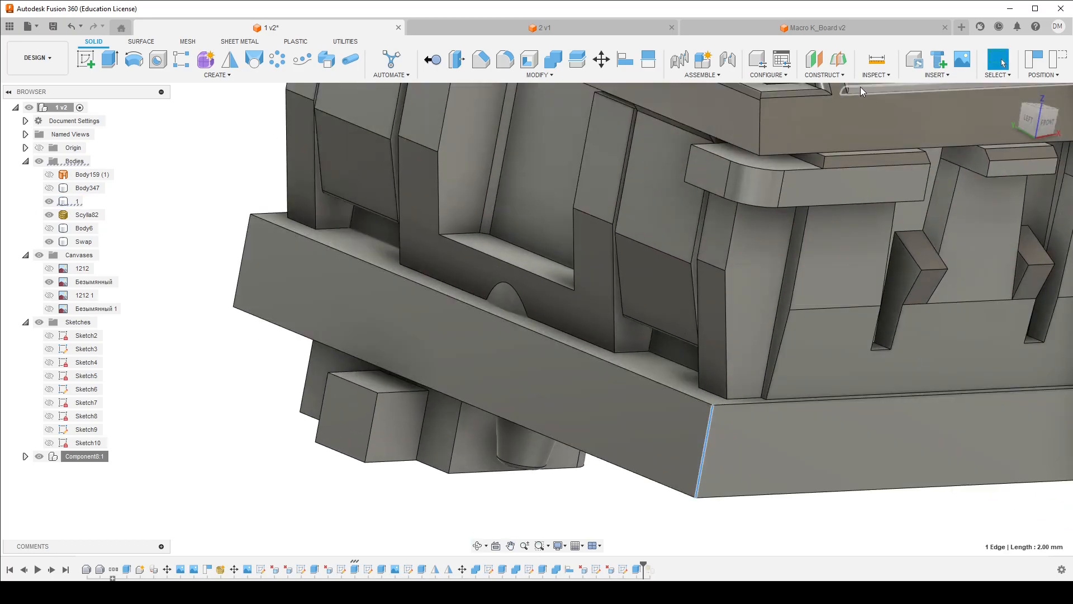
click(886, 66)
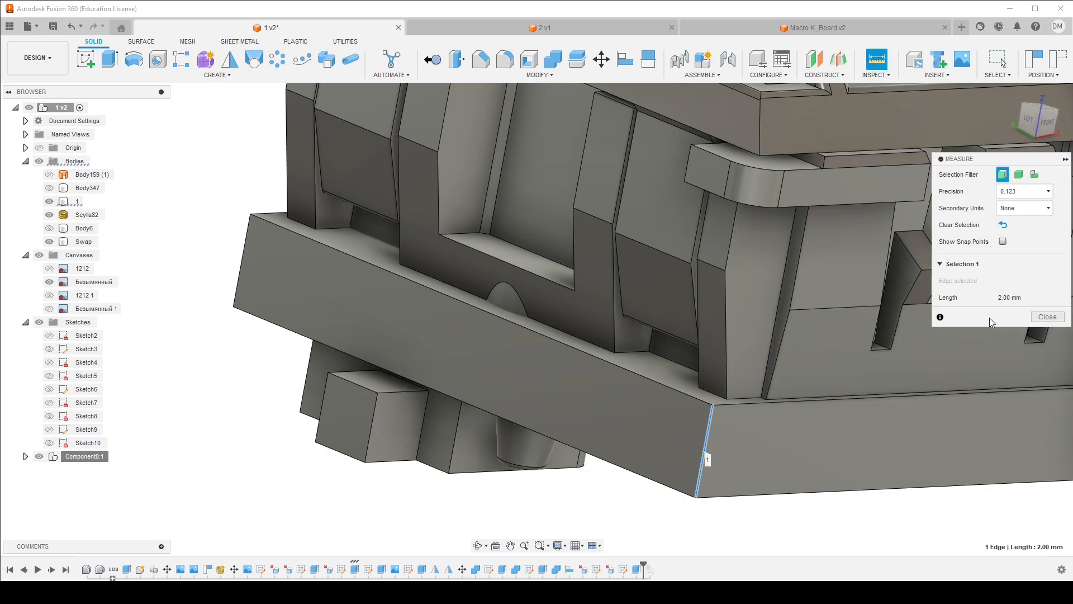
click(1058, 317)
Examine the plate under the switch and the switch openings in the Scylla82 keyboard case mesh
shift+middle_drag(676, 344, 637, 361)
click(678, 340)
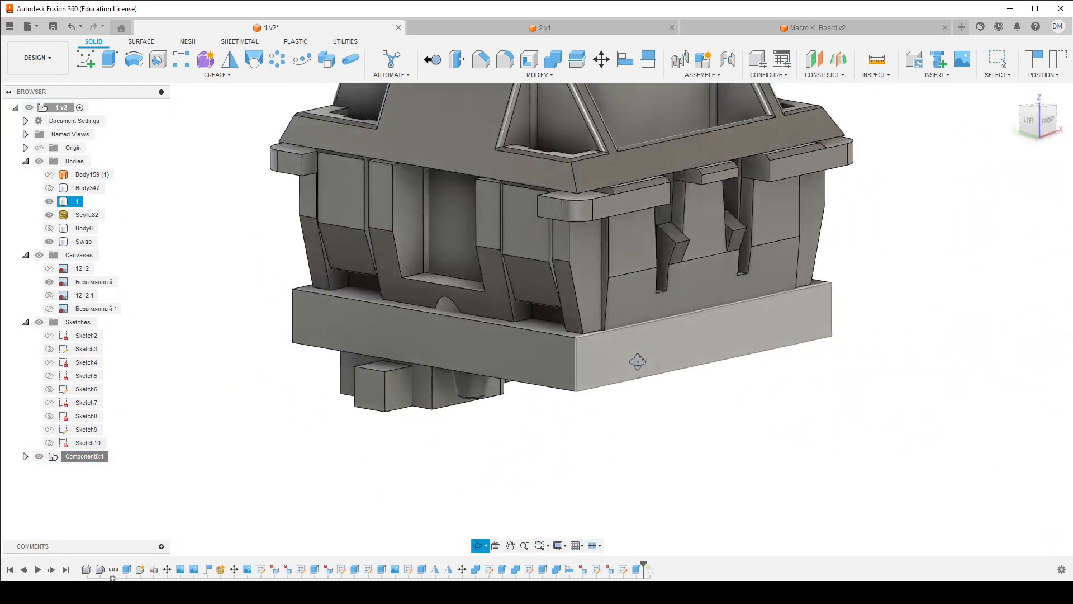
scroll(635, 343, down, 5)
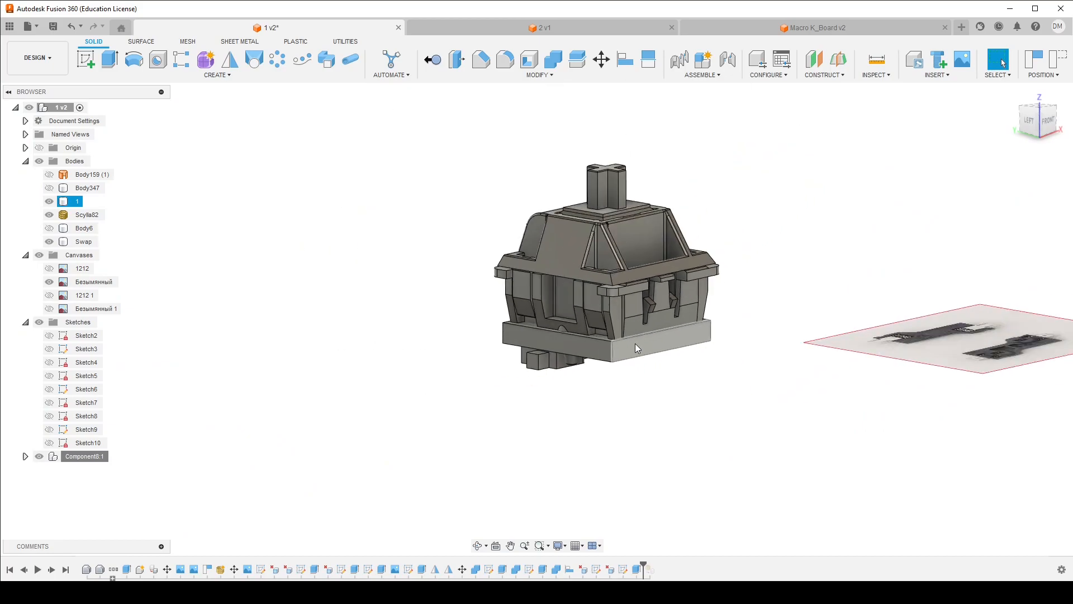
scroll(656, 347, down, 8)
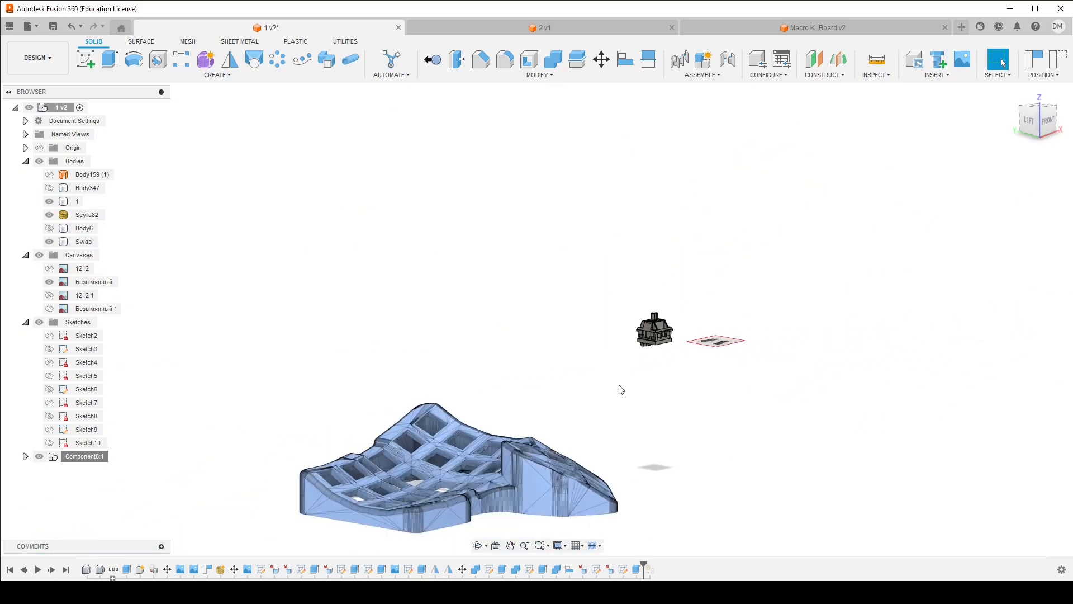
scroll(449, 439, up, 7)
scroll(496, 337, up, 5)
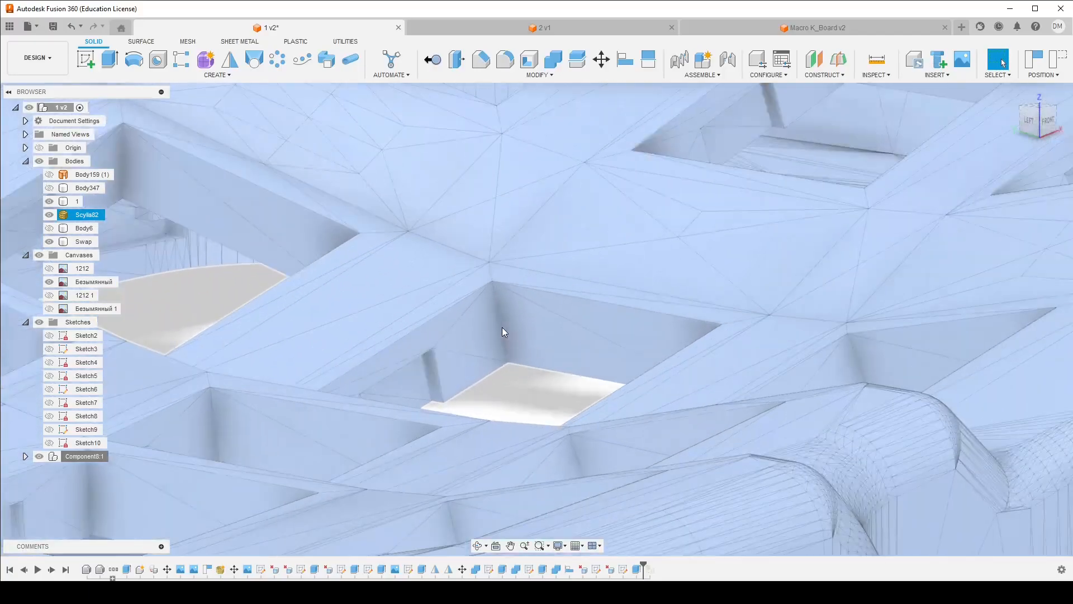
shift+middle_drag(488, 287, 499, 306)
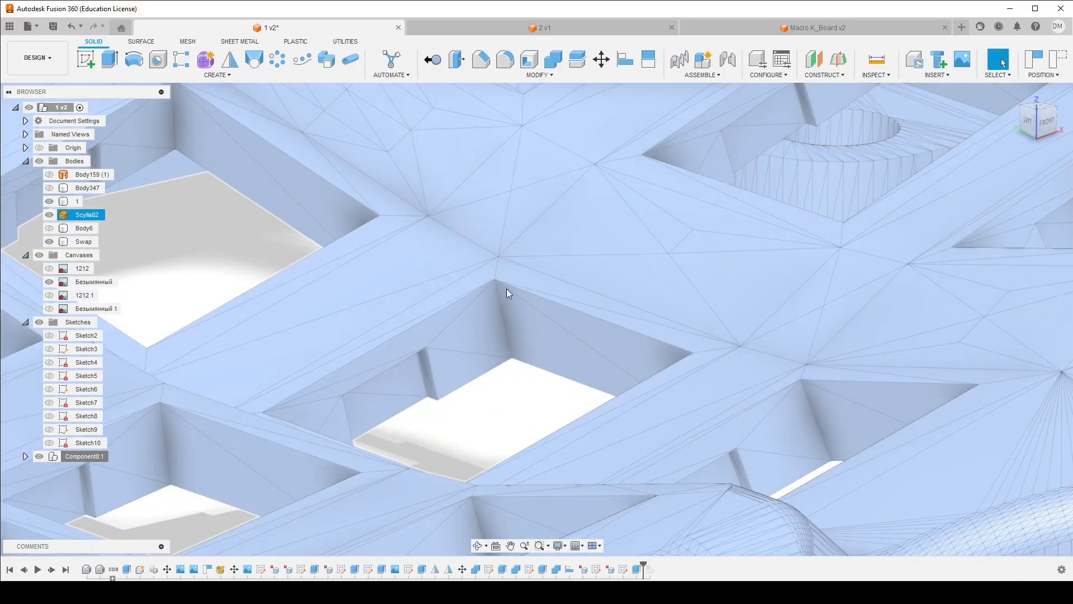
scroll(506, 288, down, 5)
middle_drag(883, 111, 311, 387)
scroll(309, 386, down, 5)
scroll(552, 201, up, 5)
scroll(580, 275, up, 6)
Preview a section analysis through the switch, cutting parallel to the end face of the Swap socket at a distance of -4.20 mm
mouse_move(940, 67)
mouse_move(892, 76)
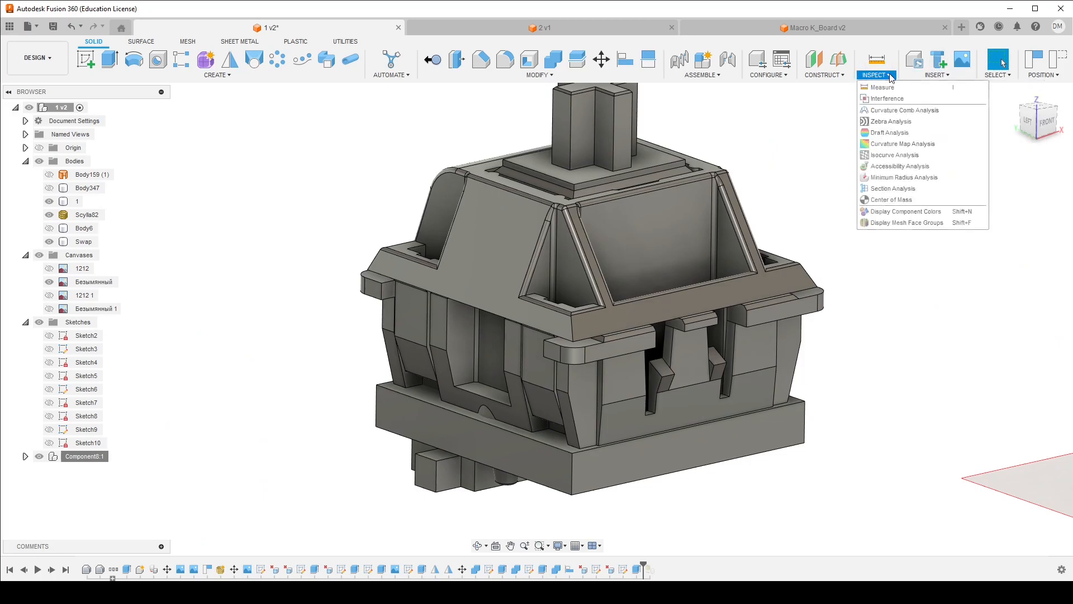
click(895, 190)
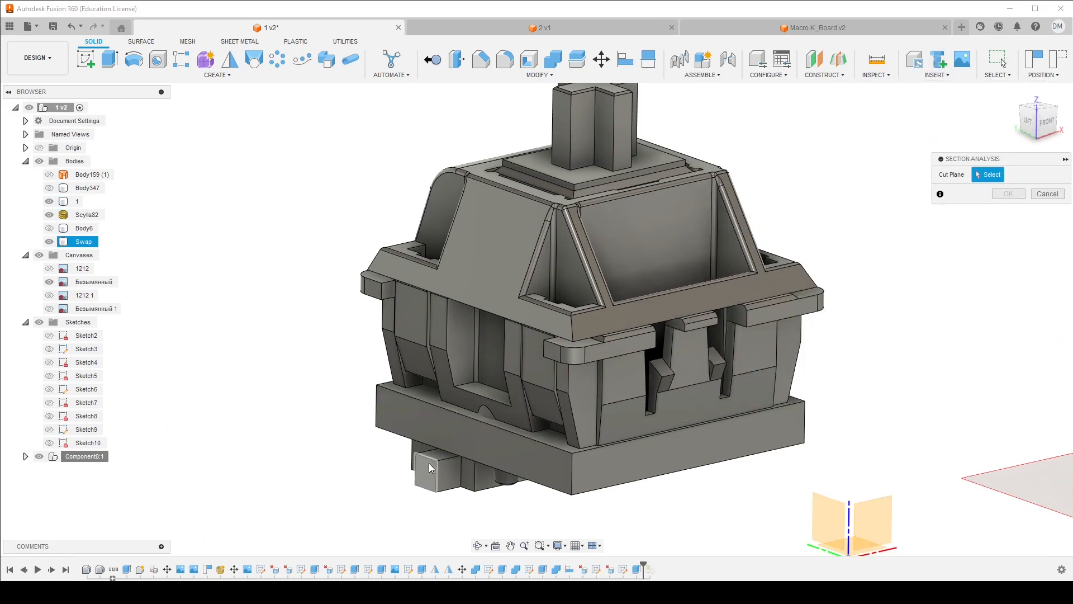
click(429, 466)
drag(406, 471, 438, 464)
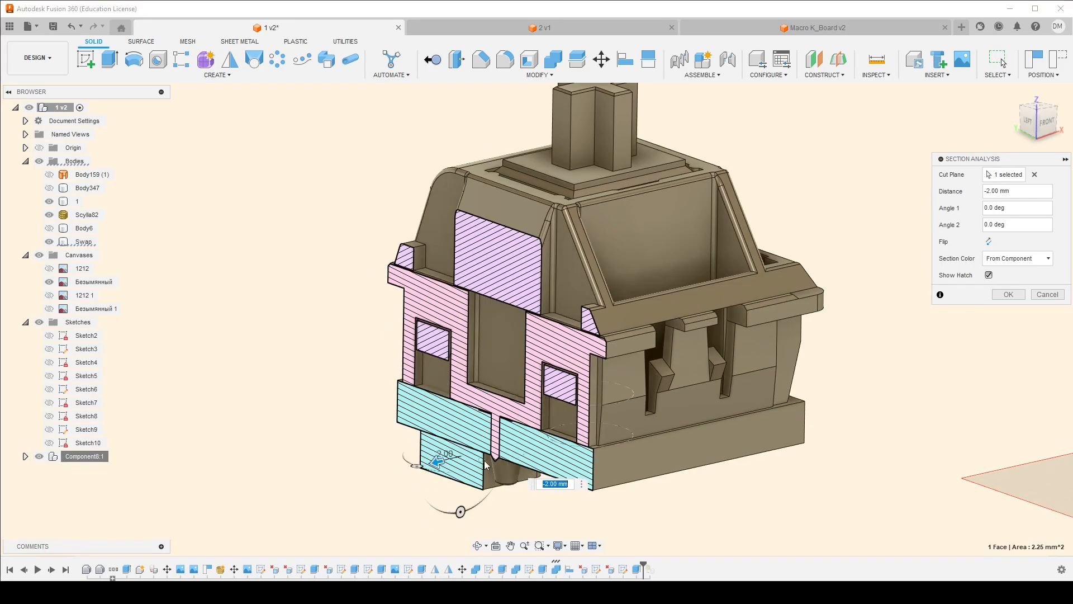
scroll(481, 465, up, 5)
drag(411, 453, 494, 439)
Examine in the section how the switch pin fits inside the hot-swap socket body
scroll(403, 368, down, 2)
shift+middle_drag(403, 369, 528, 419)
scroll(528, 419, down, 3)
shift+middle_drag(602, 300, 500, 200)
scroll(618, 300, up, 3)
scroll(469, 277, up, 3)
scroll(527, 285, down, 3)
shift+middle_drag(519, 317, 571, 258)
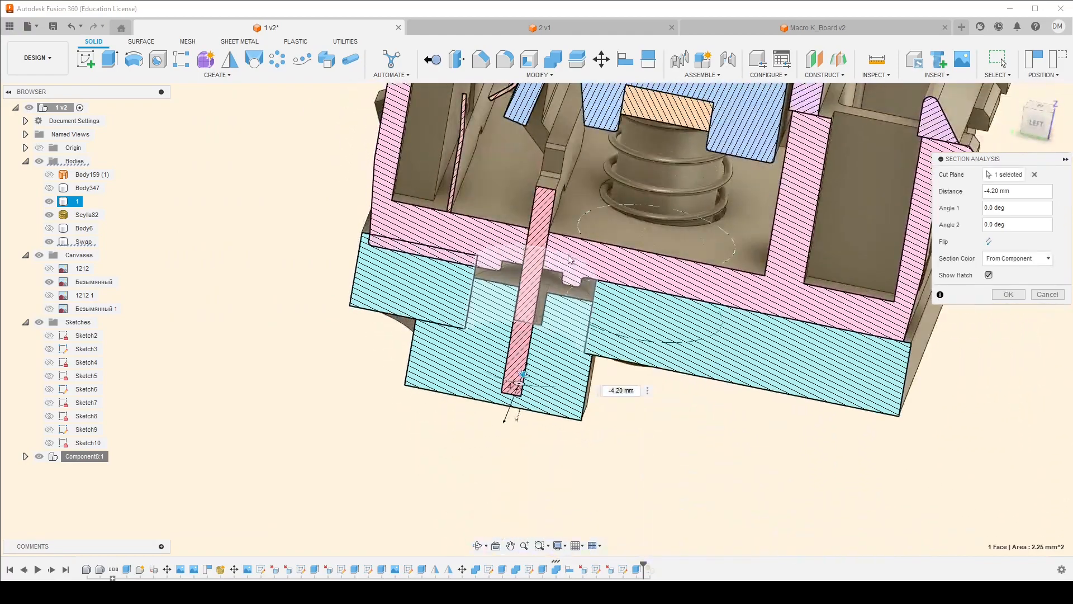
scroll(531, 316, up, 5)
scroll(513, 242, up, 5)
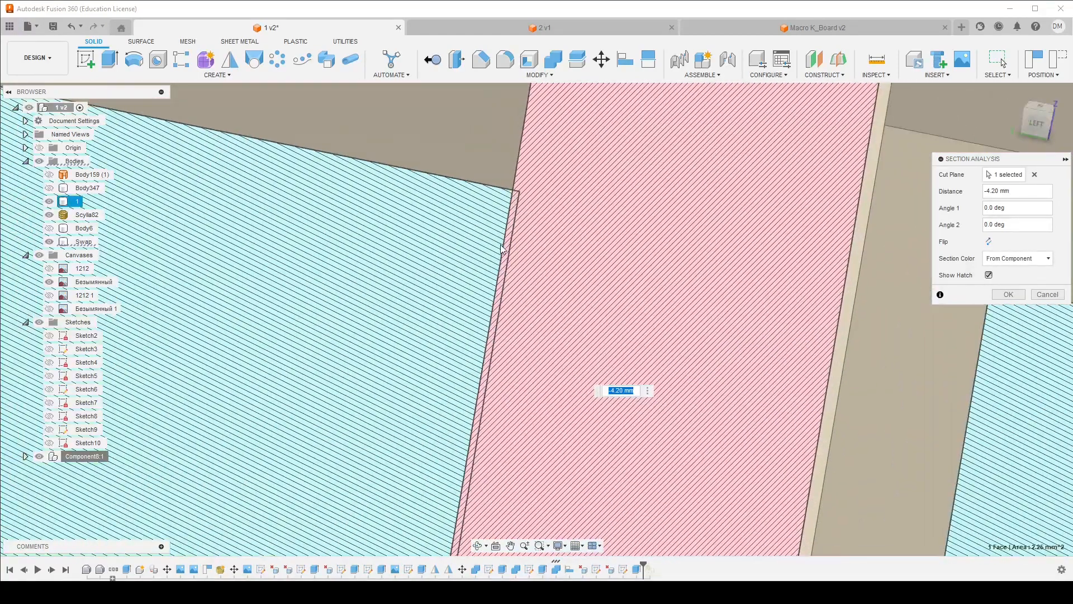
scroll(484, 232, down, 10)
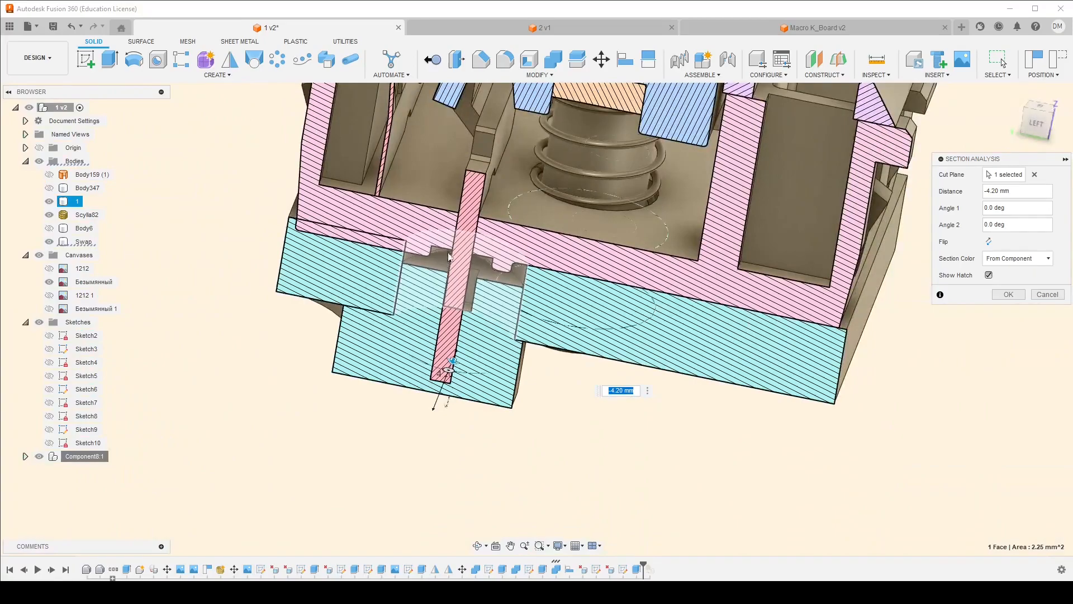
Examine the sectioned contacts, stem and spring inside the switch housing, and discard the section analysis
mouse_move(468, 469)
shift+middle_down()
mouse_move(453, 458)
mouse_move(453, 475)
mouse_move(472, 477)
shift+middle_up()
shift+middle_drag(511, 264, 509, 262)
scroll(433, 202, up, 3)
shift+middle_drag(432, 202, 459, 237)
middle_drag(460, 238, 520, 248)
scroll(457, 315, down, 2)
scroll(482, 231, up, 4)
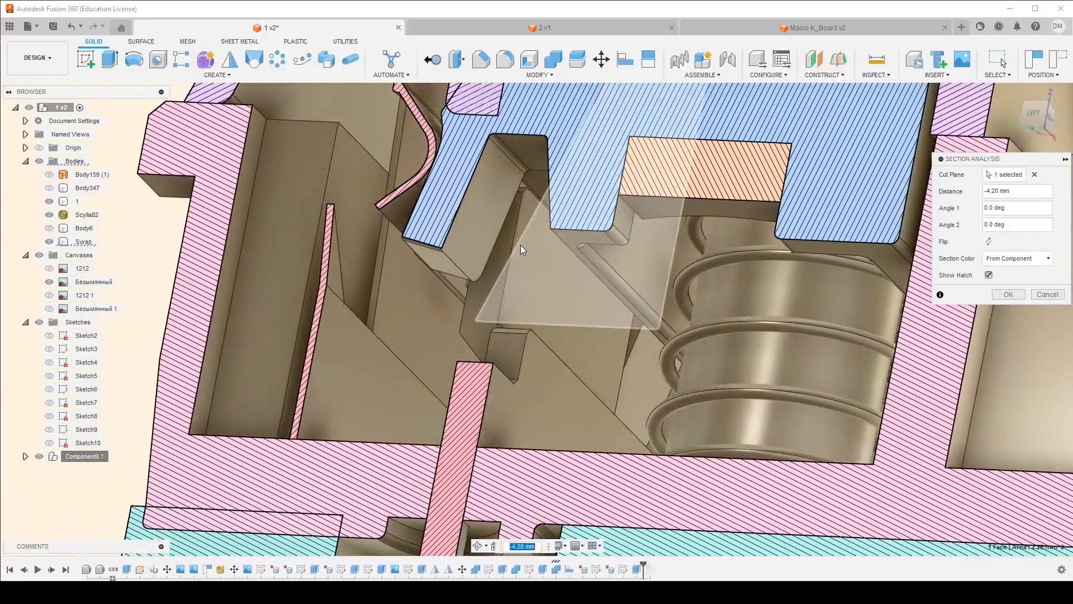
scroll(560, 308, down, 5)
shift+middle_drag(512, 302, 522, 481)
mouse_move(489, 256)
shift+middle_down()
mouse_move(511, 249)
mouse_move(512, 258)
mouse_move(491, 256)
shift+middle_up()
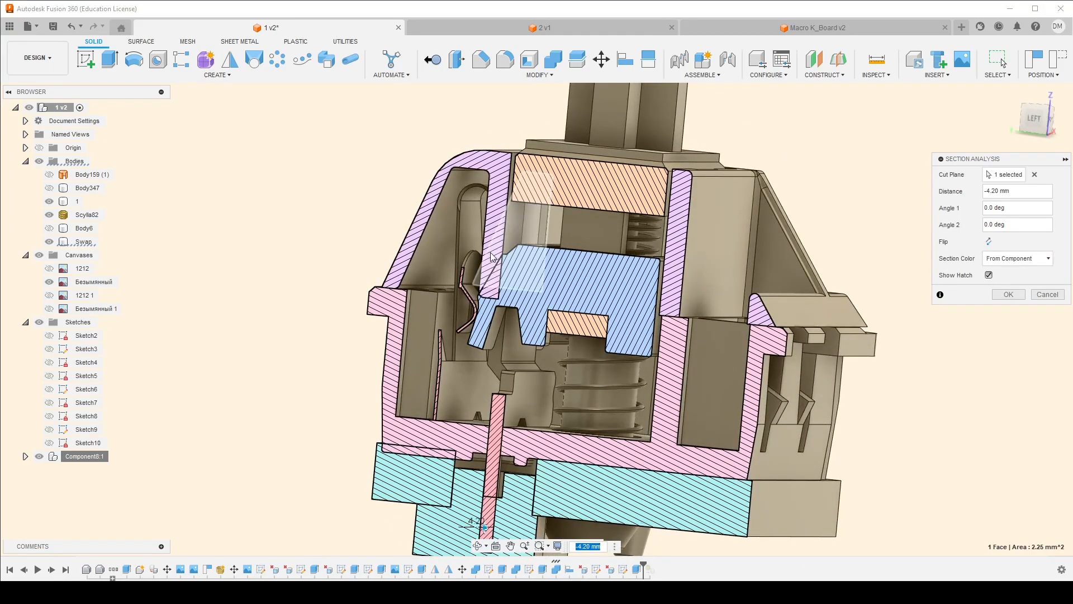
click(1048, 294)
Show the keycap Body347 above the switch and bring its underside and stem socket into view
middle_drag(655, 351, 712, 285)
click(720, 291)
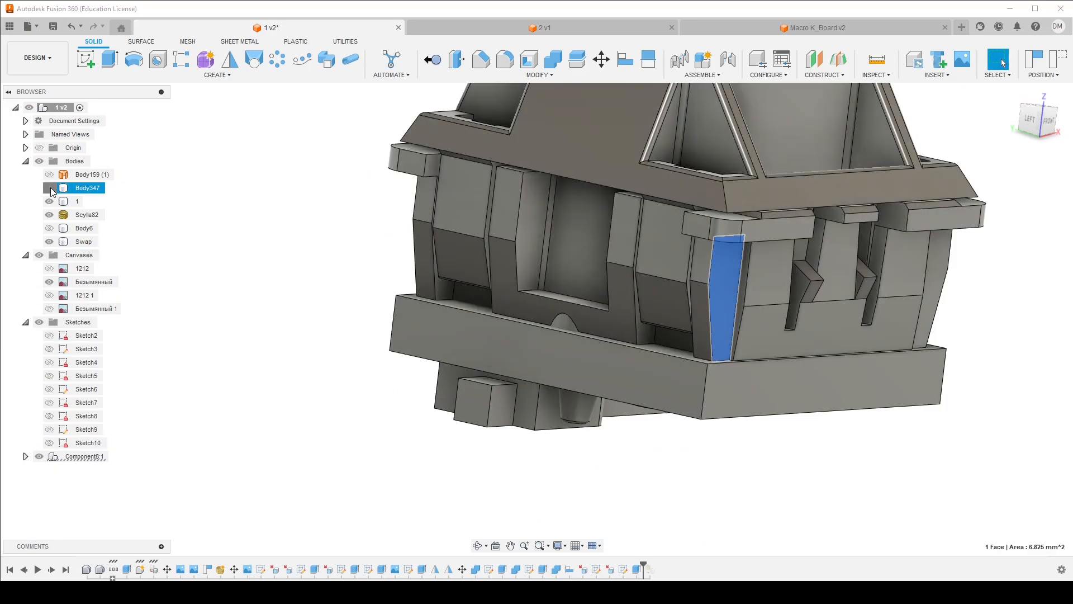
click(50, 187)
scroll(302, 362, down, 6)
middle_drag(417, 341, 425, 439)
shift+middle_drag(425, 439, 410, 338)
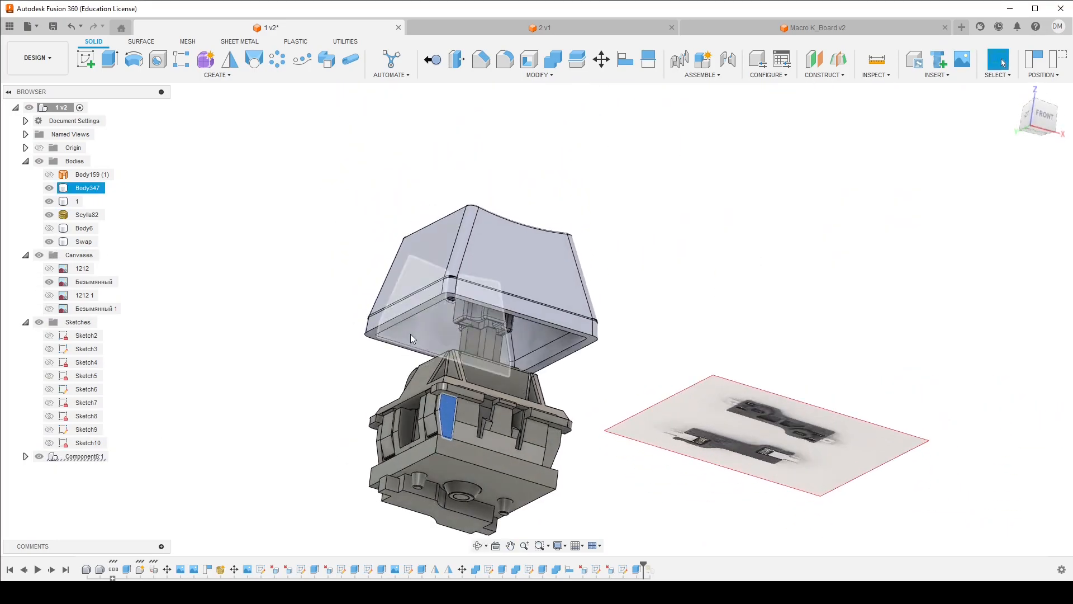
scroll(485, 344, up, 8)
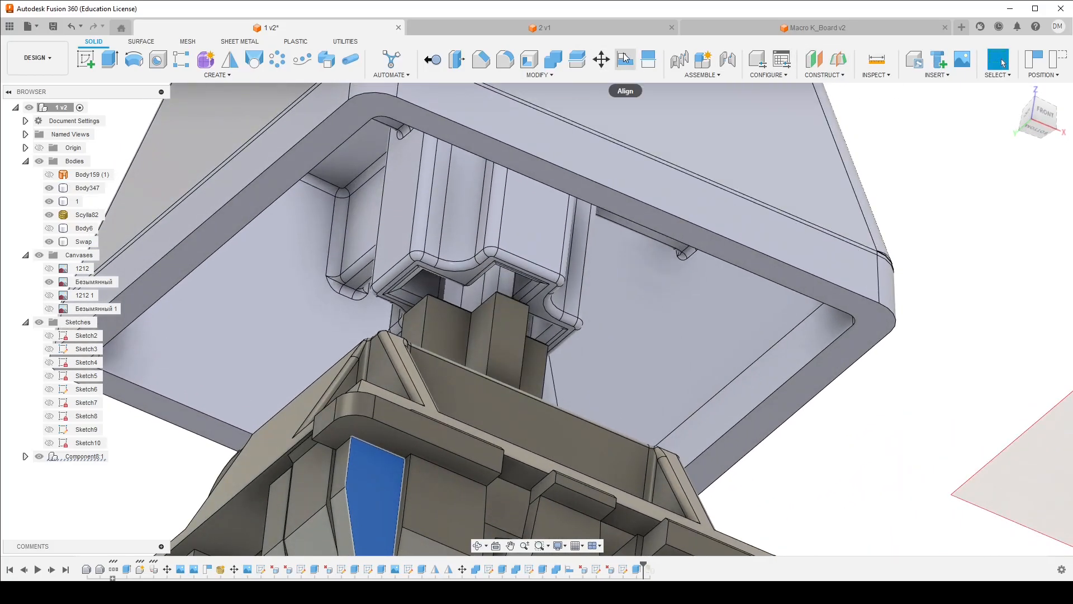
shift+middle_drag(563, 283, 564, 286)
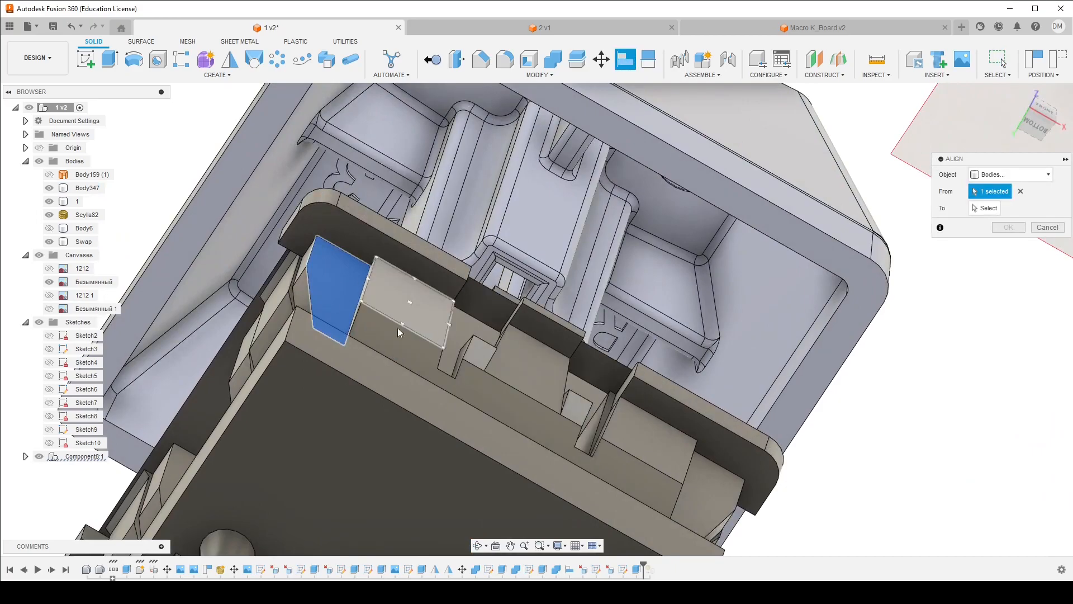
click(40, 457)
shift+middle_drag(363, 318, 433, 288)
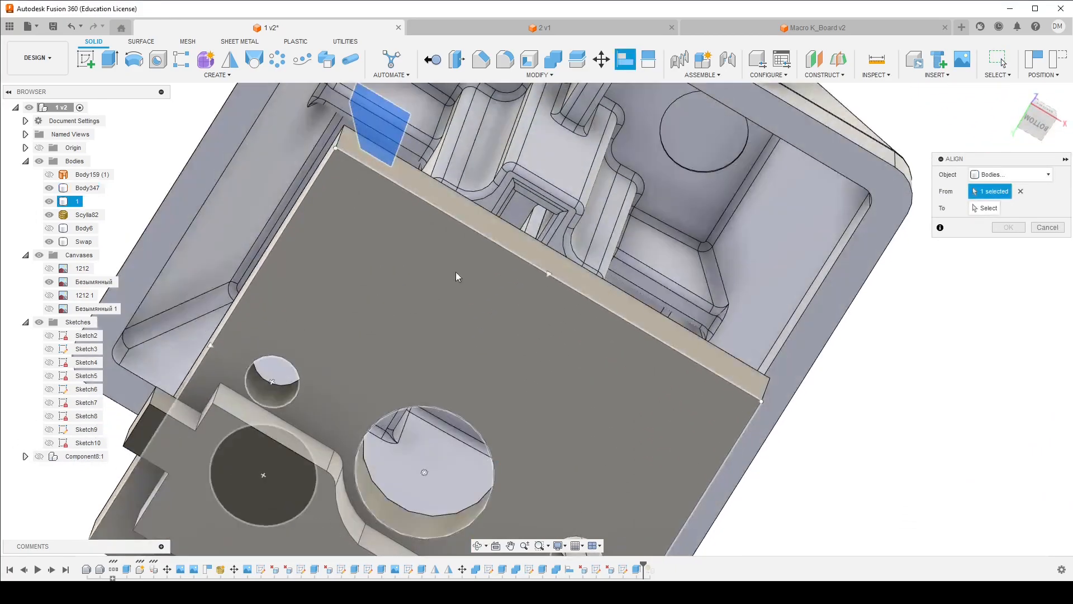
scroll(519, 211, up, 1)
click(519, 210)
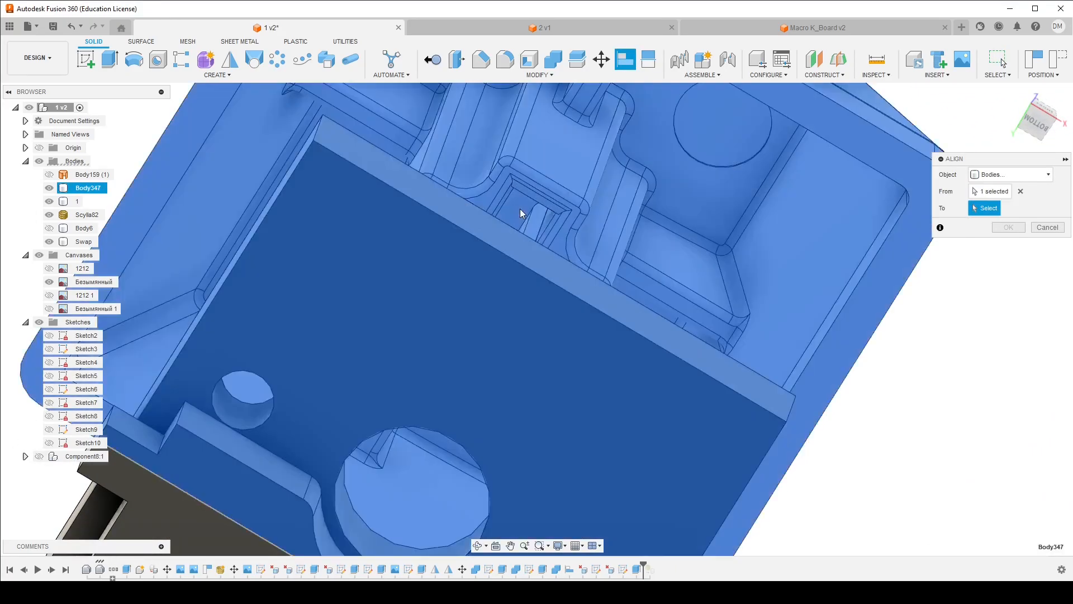
click(1020, 192)
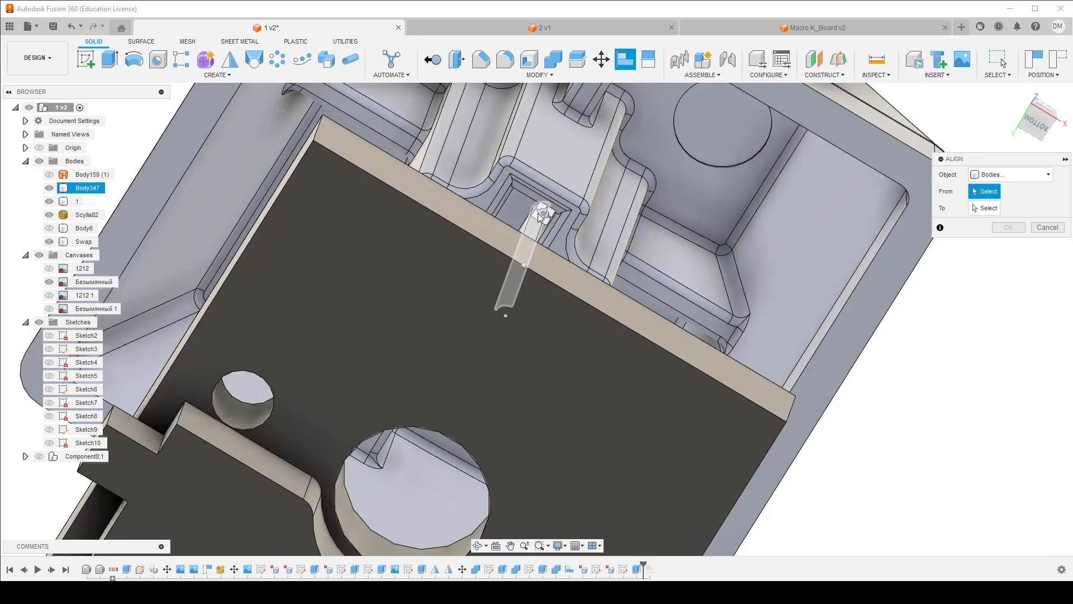
shift+middle_drag(521, 218, 433, 340)
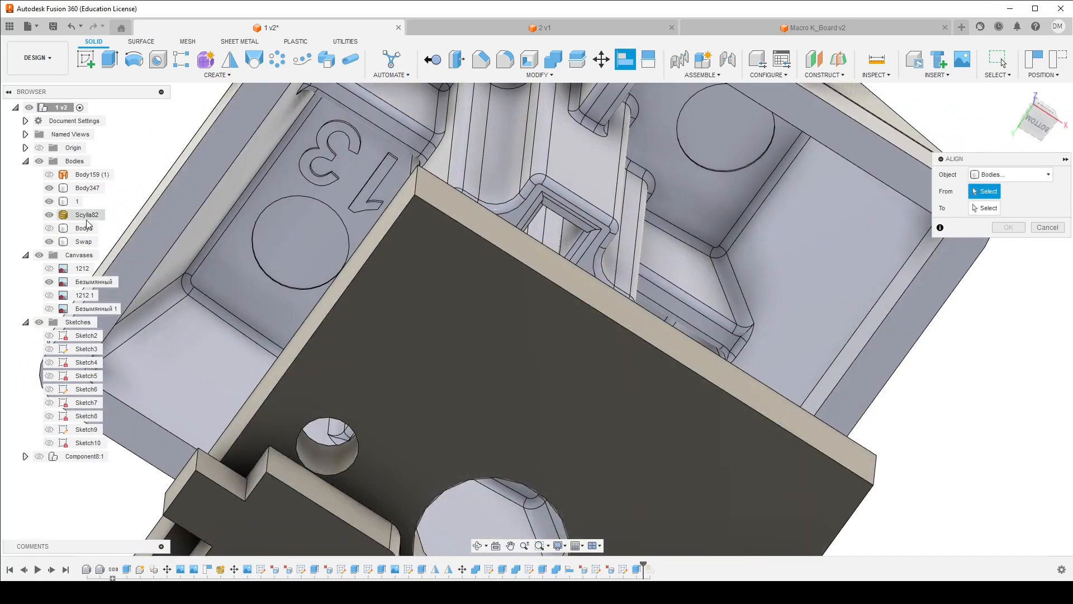
shift+middle_drag(515, 278, 524, 180)
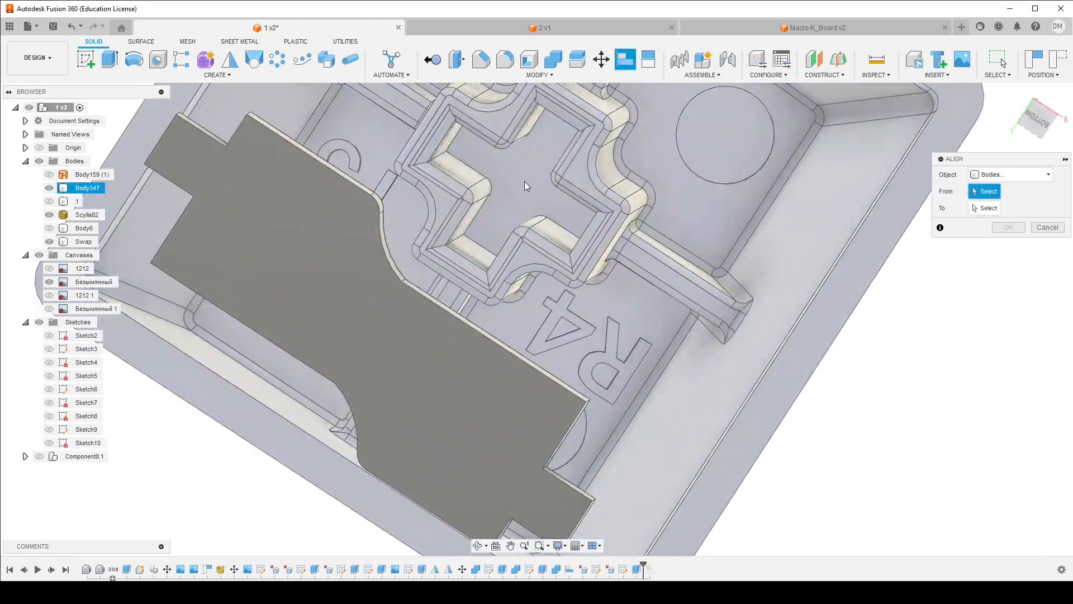
scroll(524, 185, down, 3)
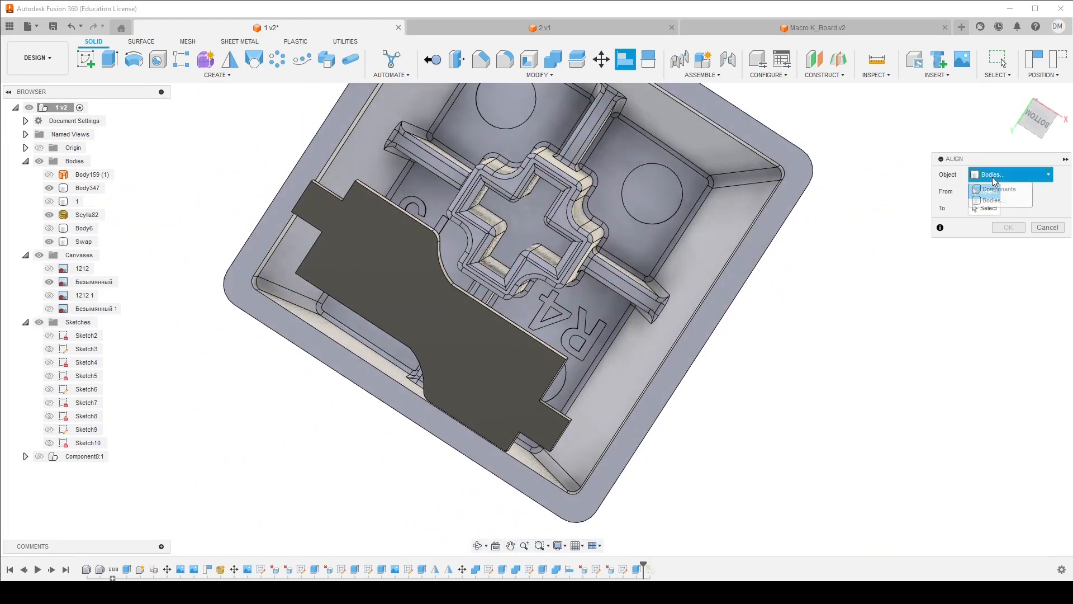
click(999, 189)
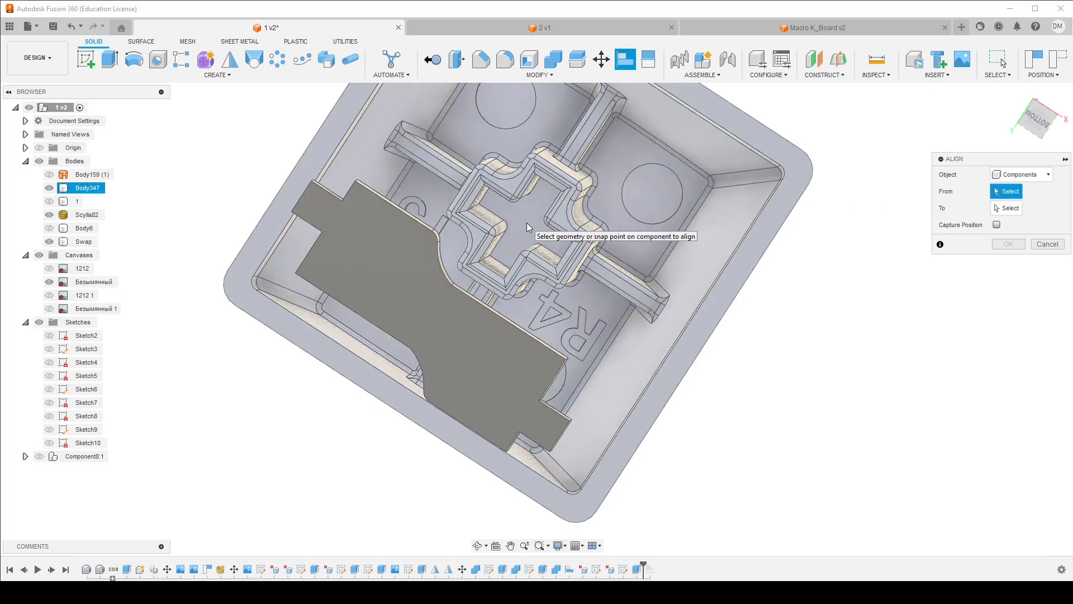
middle_drag(526, 223, 522, 266)
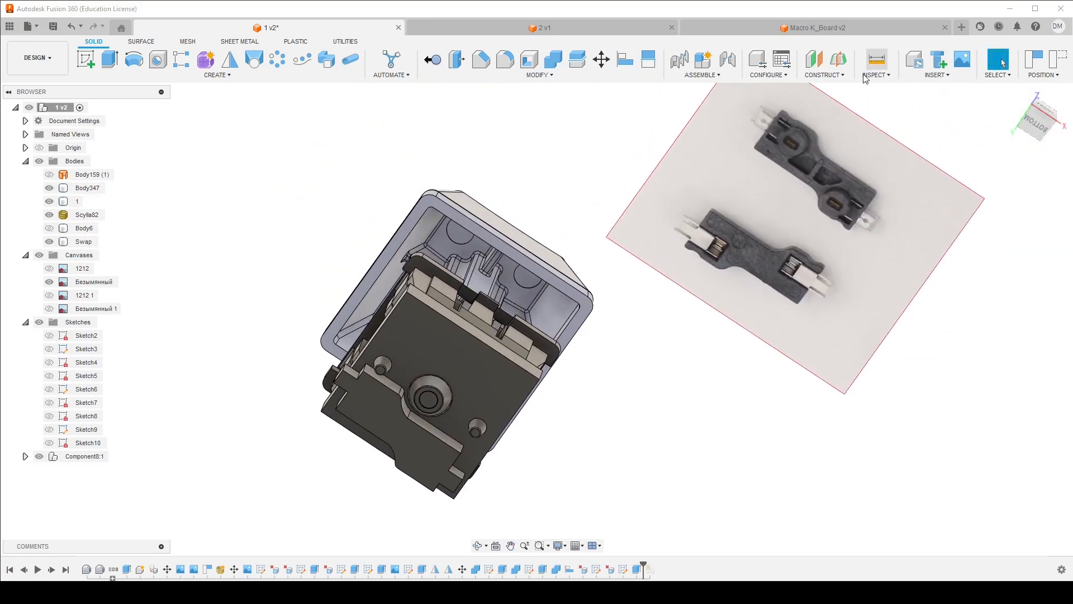
Hide the switch component and pick the cross-shaped face inside the keycap's stem socket as the first measuring reference
click(876, 60)
scroll(478, 327, up, 5)
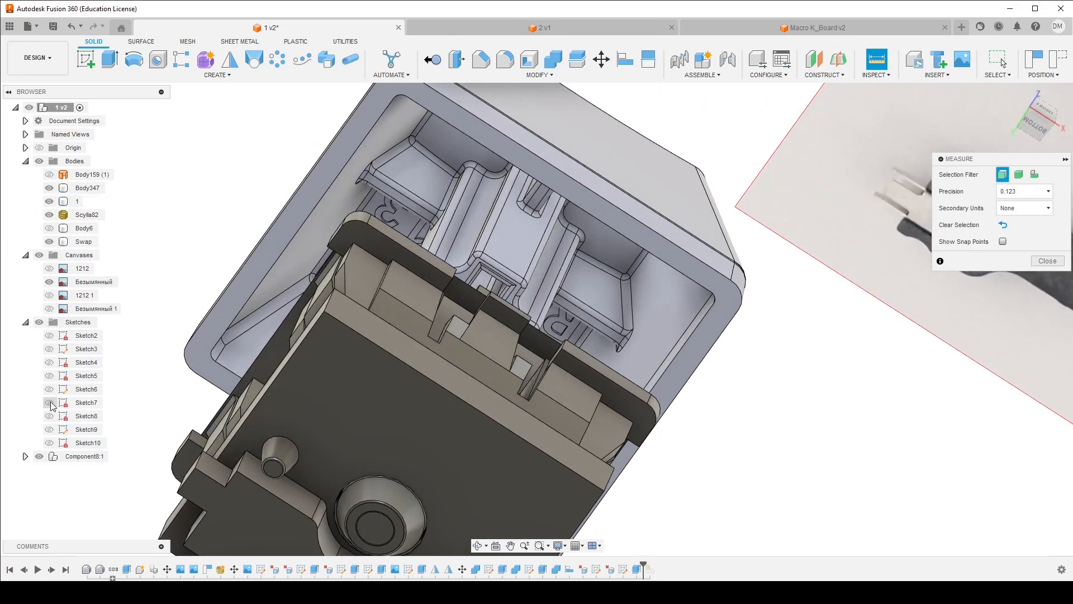
click(40, 456)
mouse_move(469, 355)
shift+middle_down()
mouse_move(464, 311)
mouse_move(469, 357)
shift+middle_up()
scroll(442, 343, up, 4)
click(420, 334)
Hide the keycap, show the switch component, and measure the distance from the picked socket face to the stem's top face
scroll(394, 348, down, 5)
shift+middle_drag(344, 241, 213, 365)
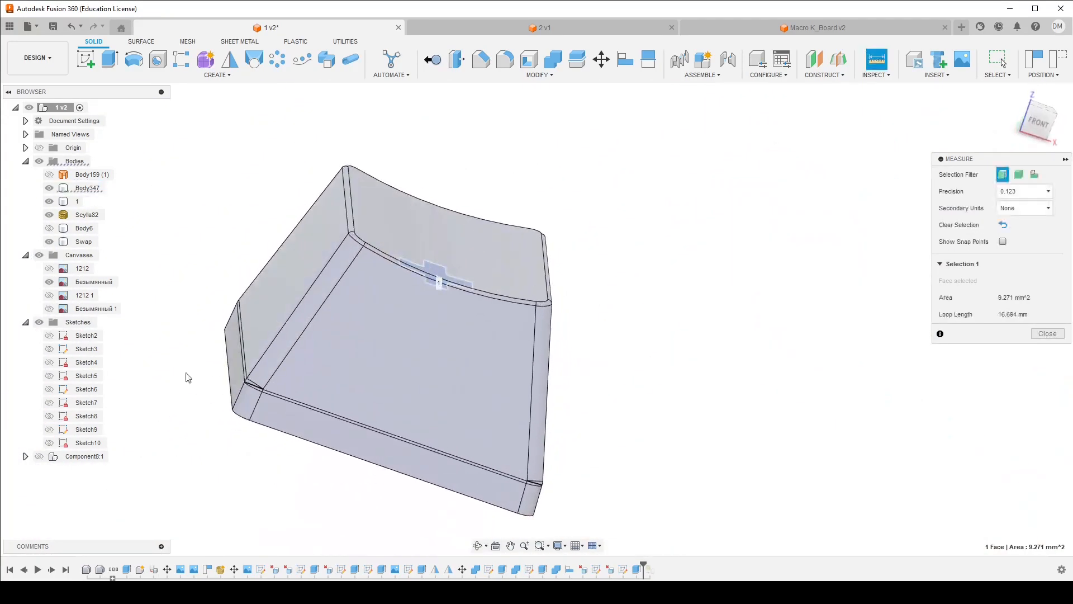
scroll(292, 360, down, 5)
middle_drag(372, 355, 447, 261)
scroll(389, 340, up, 5)
click(49, 188)
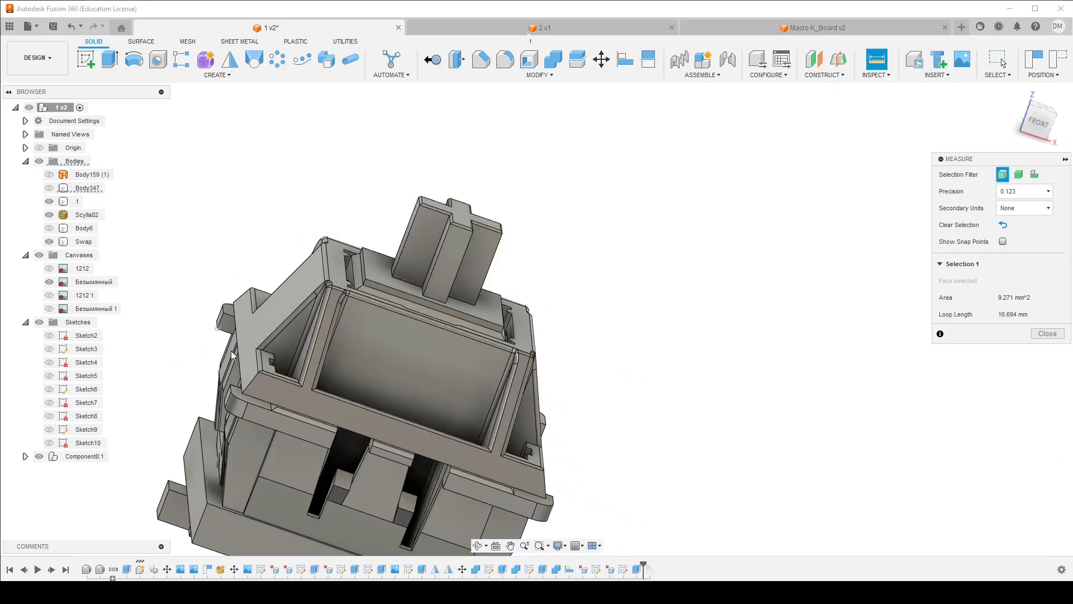
scroll(363, 311, down, 3)
scroll(363, 311, up, 6)
click(361, 313)
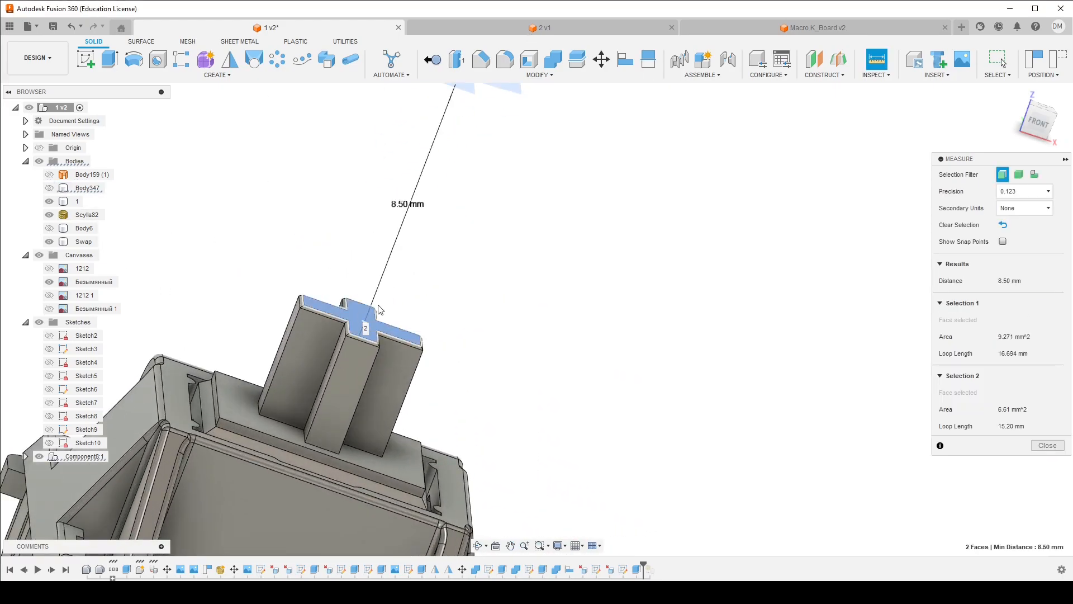
scroll(367, 311, down, 4)
click(1060, 446)
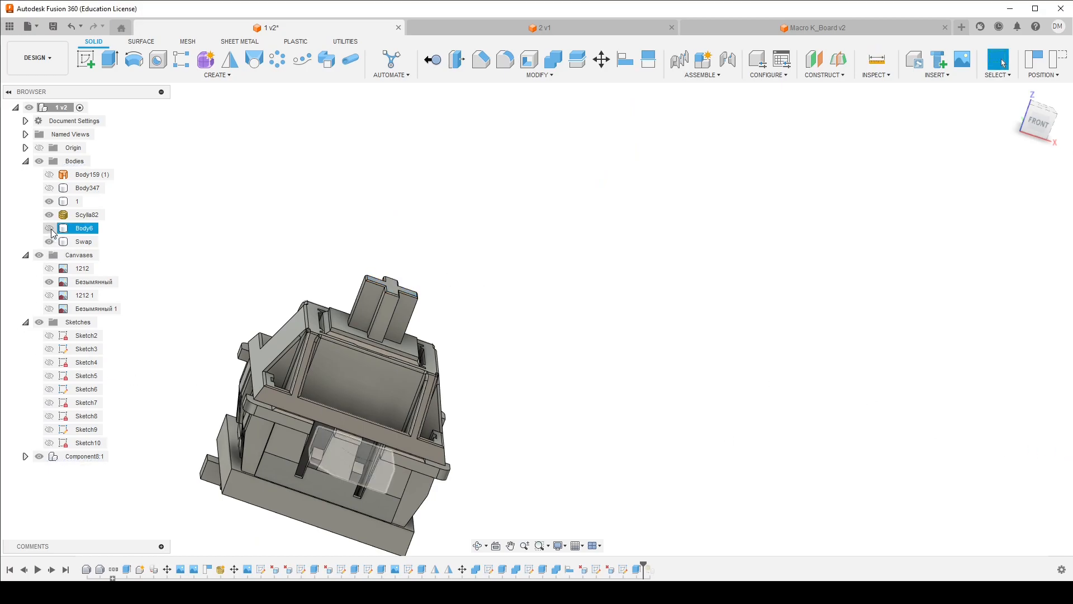
Show the keycap Body347 and move it -8.5 mm along Y onto the switch stem
click(49, 189)
scroll(550, 379, down, 3)
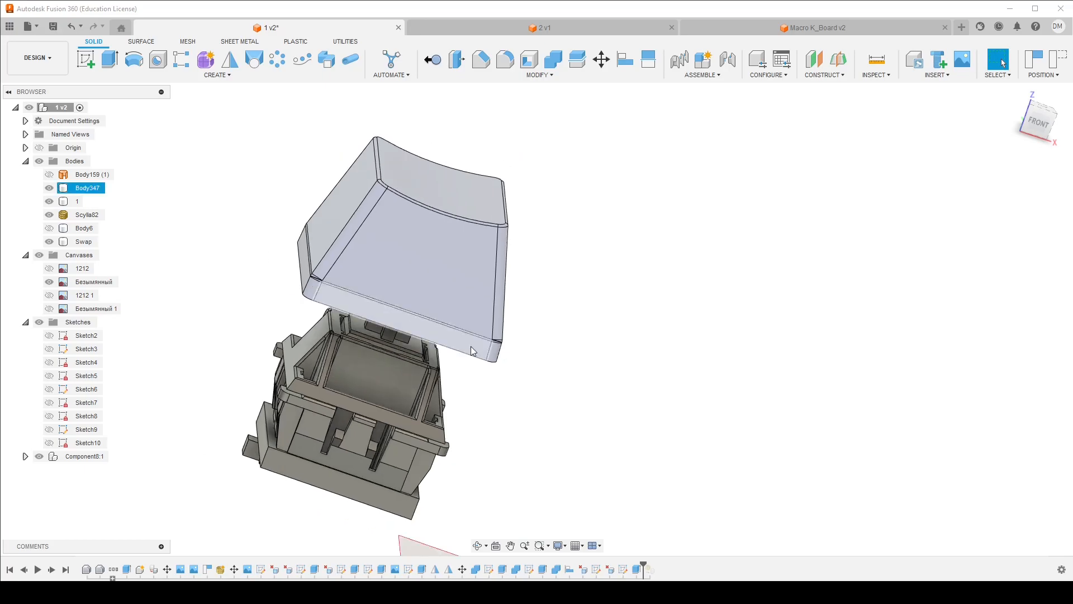
click(600, 60)
click(444, 274)
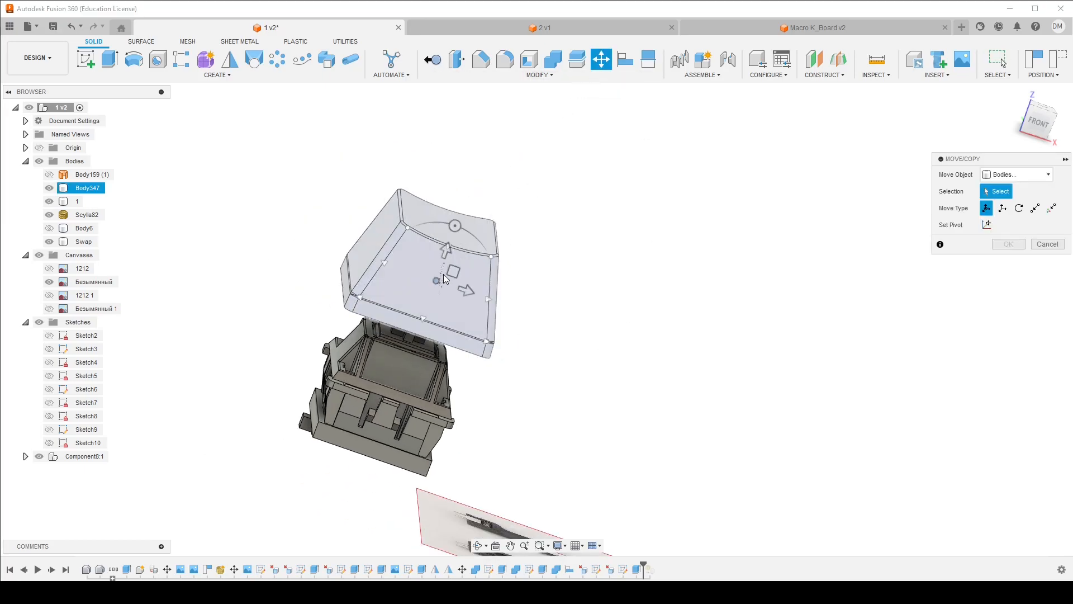
drag(447, 255, 437, 276)
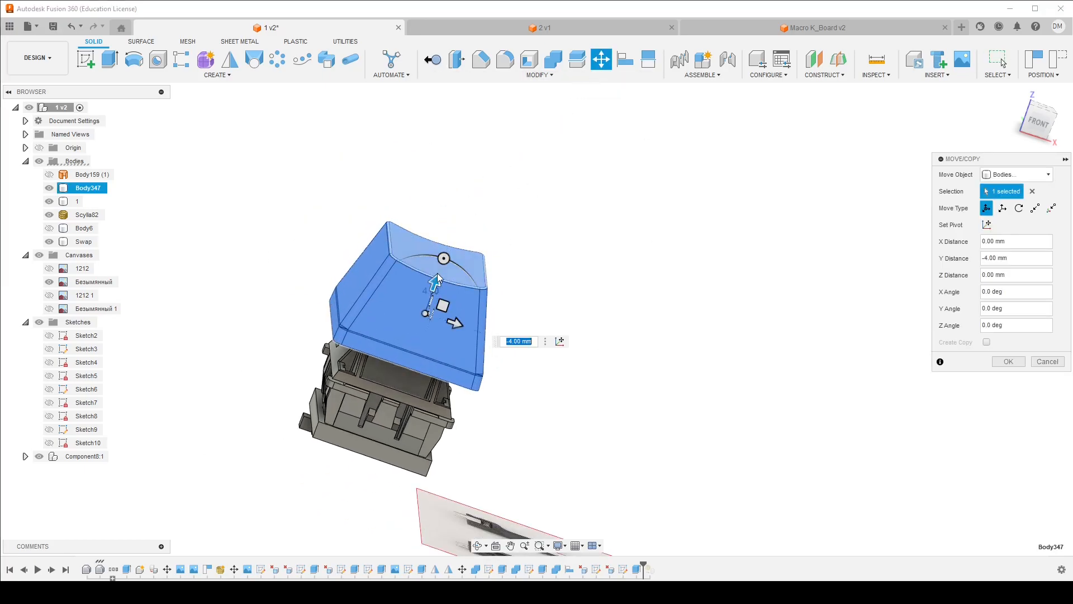
text(8.5)
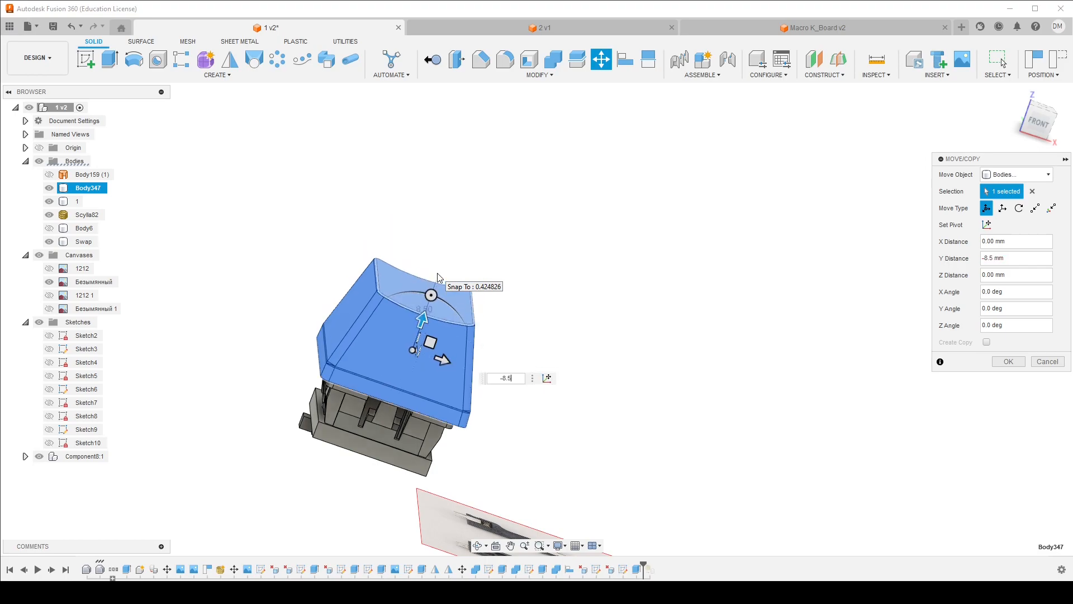
key(Return)
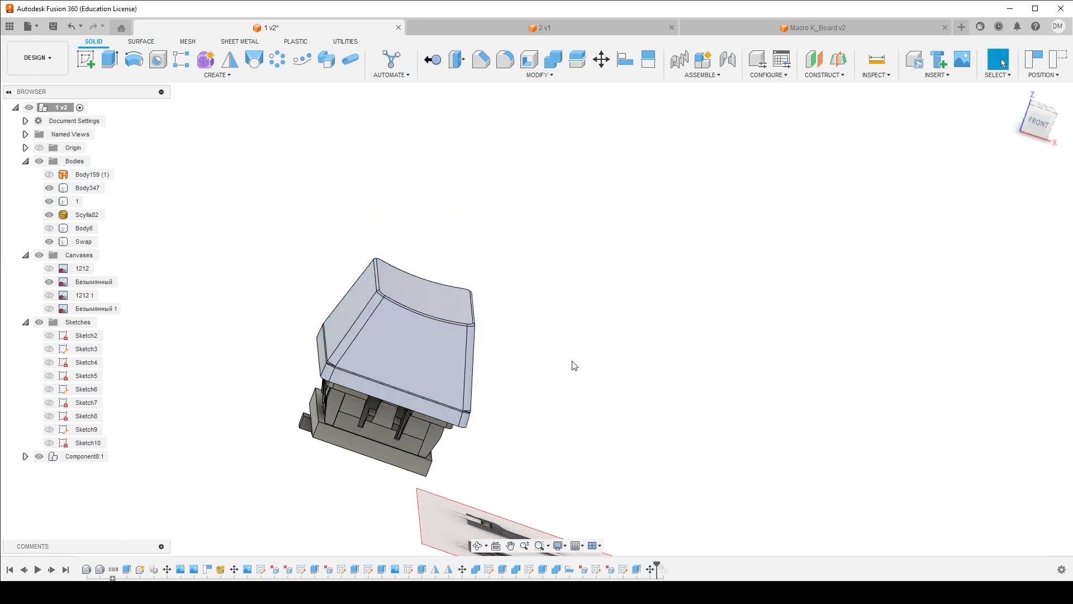
Start an interference check and select the keycap together with the switch housing bodies
click(882, 74)
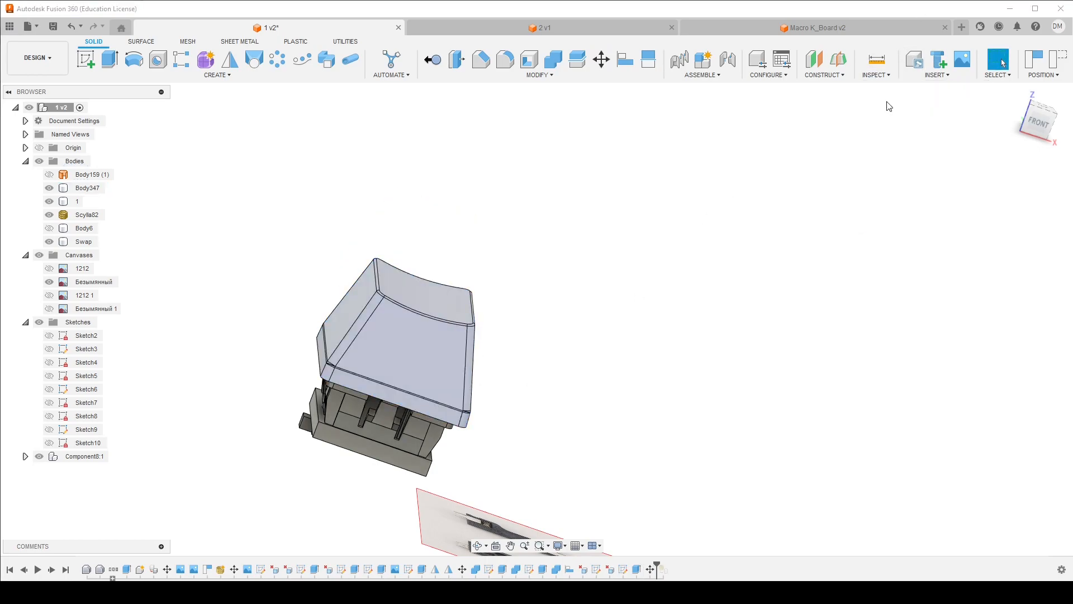
middle_drag(546, 336, 604, 292)
click(502, 321)
click(478, 392)
shift+middle_drag(779, 283, 722, 255)
scroll(367, 426, up, 5)
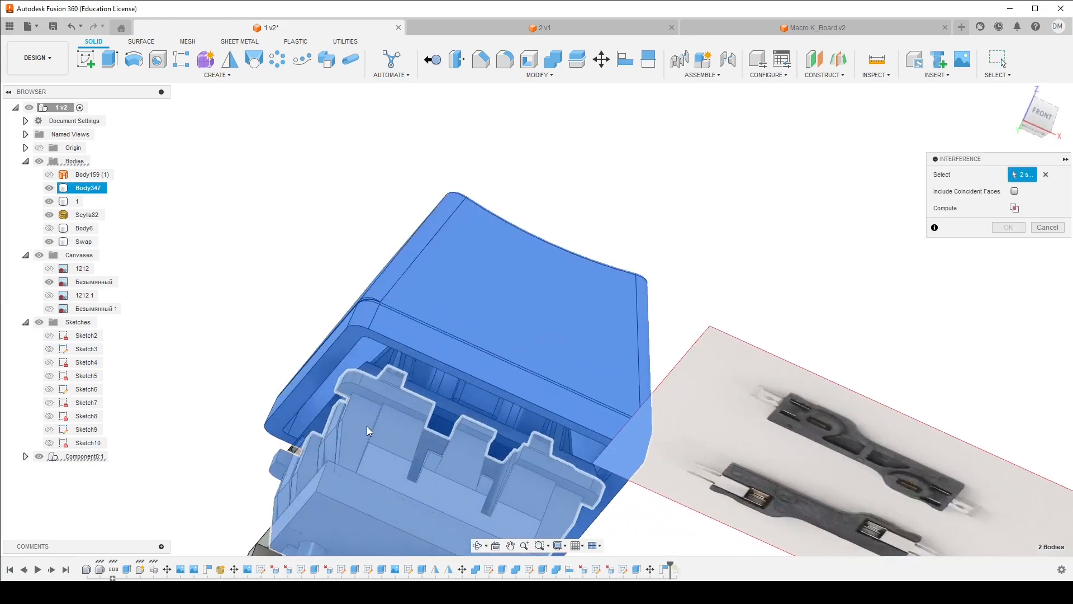
click(478, 400)
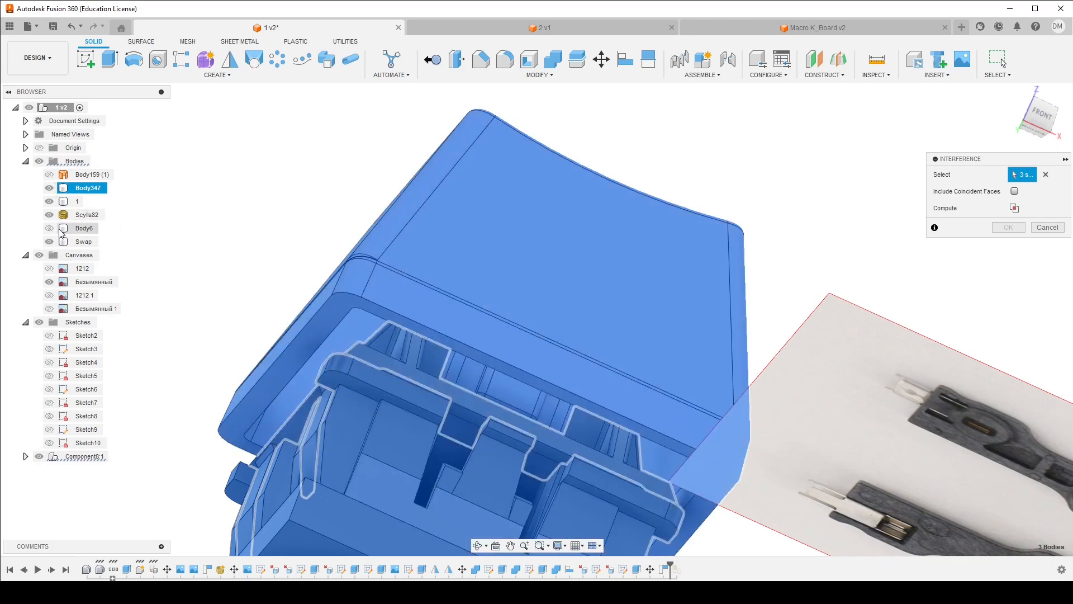
Hide the keycap, add the switch stem to the interference check and compute and examine the overlapping volumes
click(49, 188)
shift+middle_drag(306, 207, 294, 223)
click(555, 269)
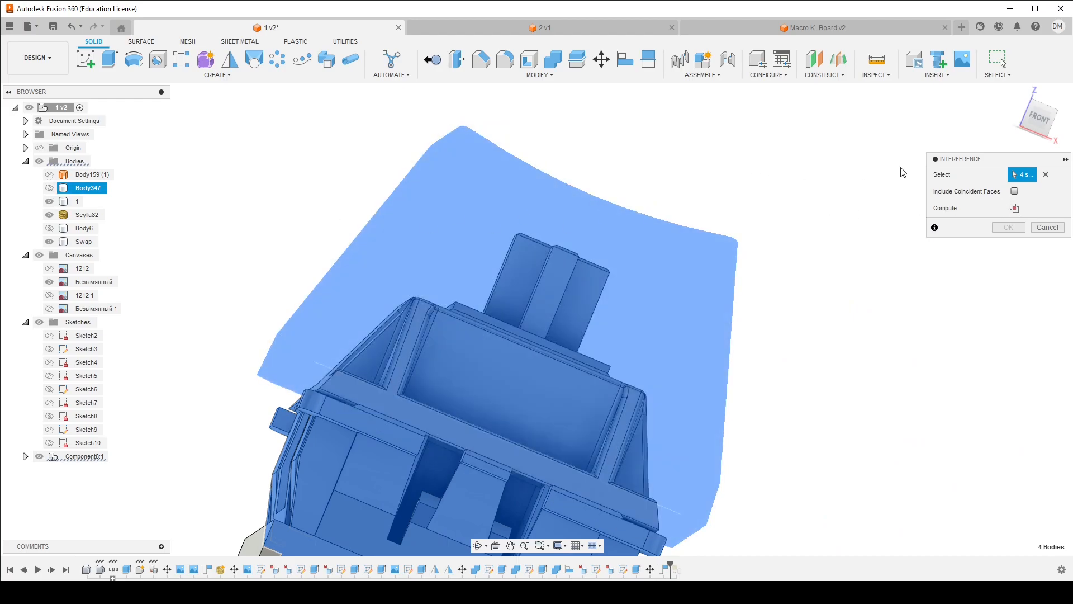
click(1015, 209)
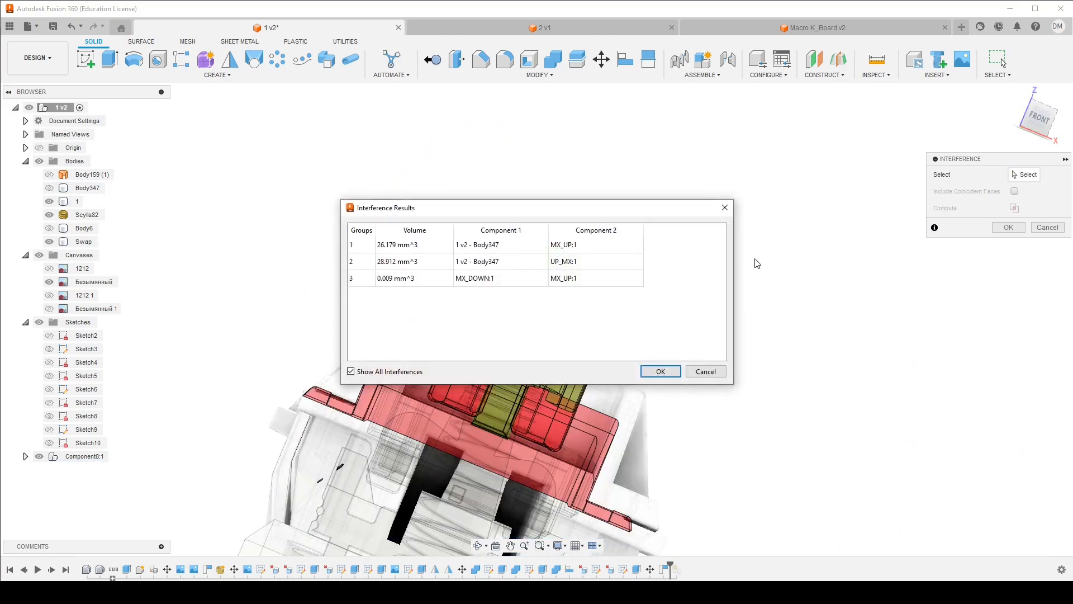
drag(655, 222, 281, 169)
shift+middle_drag(689, 256, 726, 262)
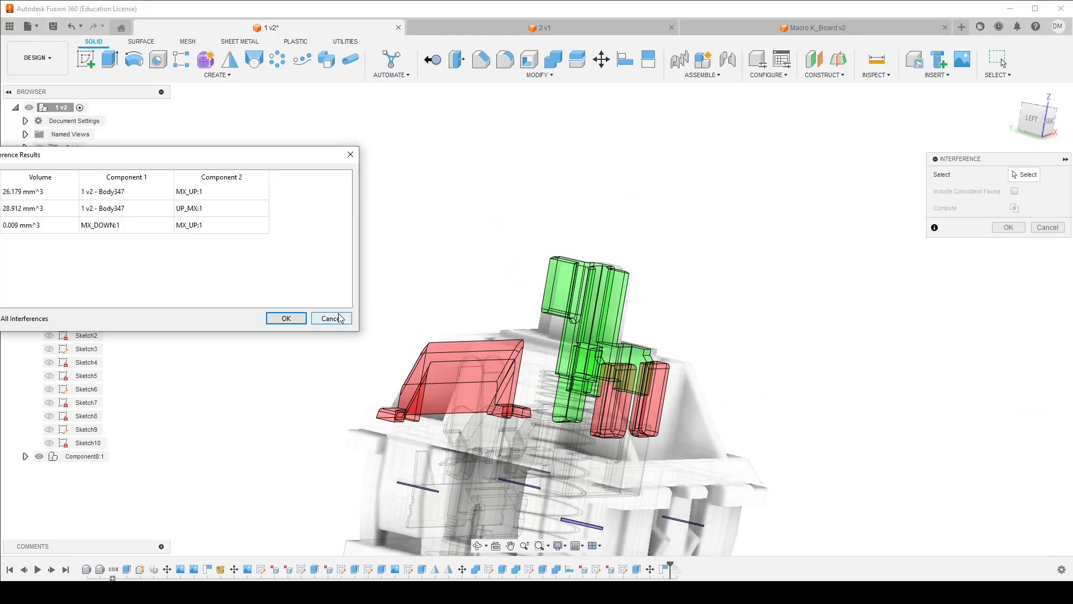
click(339, 318)
Undo the keycap's last move
mouse_move(648, 301)
shift+middle_down()
mouse_move(668, 297)
mouse_move(647, 265)
mouse_move(610, 276)
shift+middle_up()
key(ctrl+z)
click(647, 264)
Measure the distance between the keycap face and a vertical edge of the switch stem
click(878, 63)
shift+middle_drag(863, 297, 684, 286)
click(696, 284)
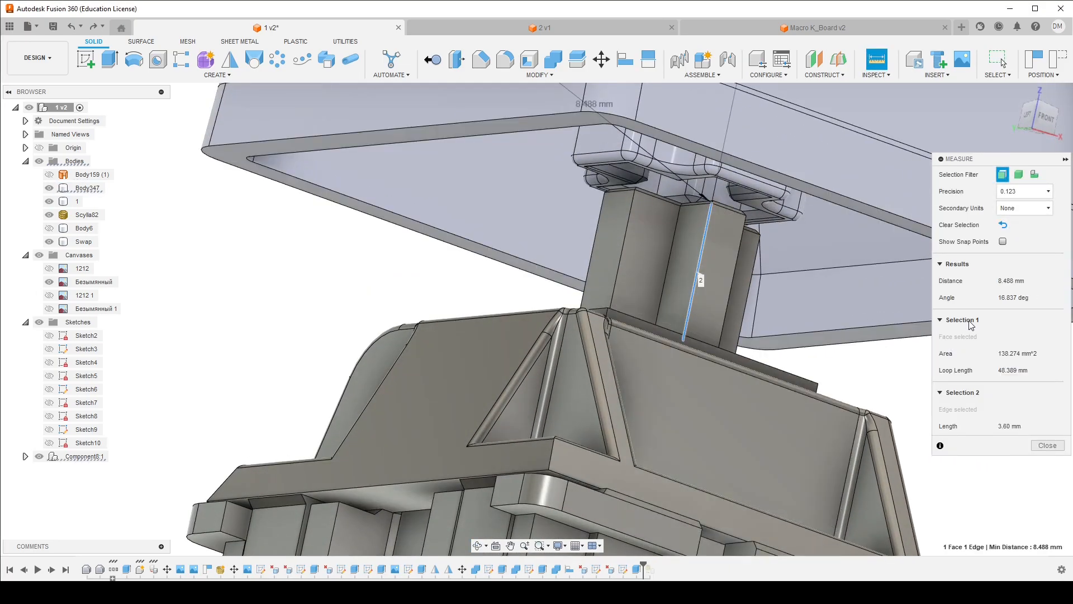
shift+middle_drag(724, 263, 691, 330)
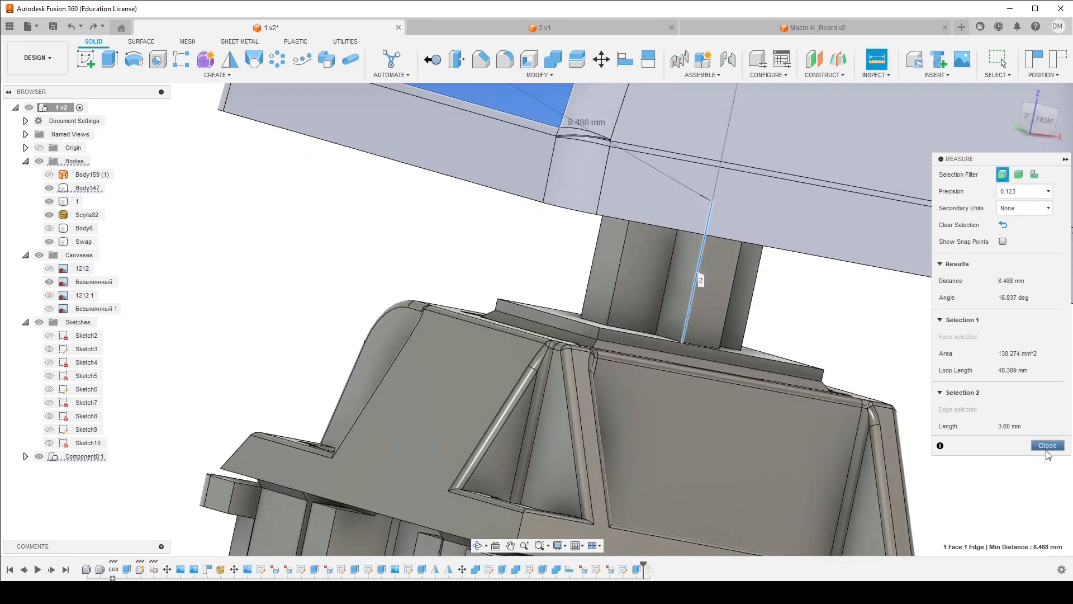
click(1046, 447)
shift+middle_drag(838, 439, 743, 279)
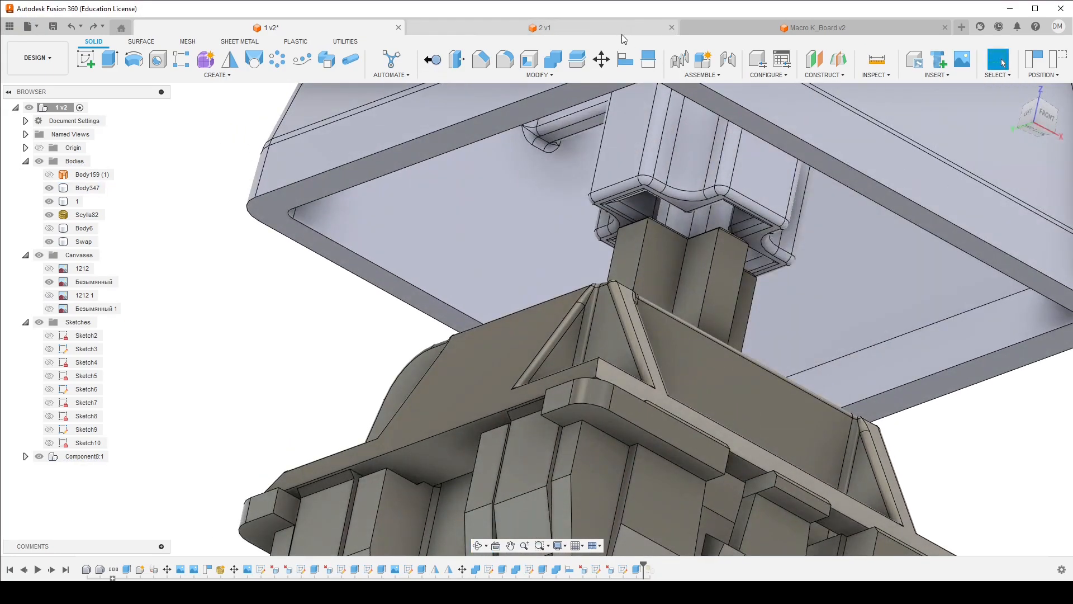
Align the rim face of the keycap's stem socket with the top face of the switch stem's square base
shift+middle_drag(621, 254, 653, 274)
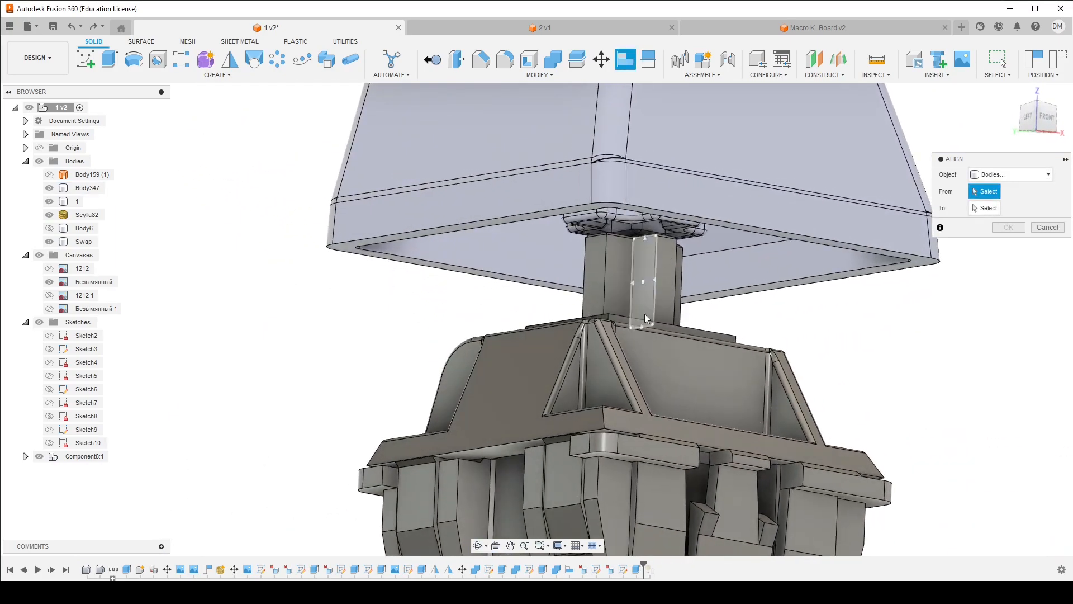
shift+middle_drag(620, 306, 658, 285)
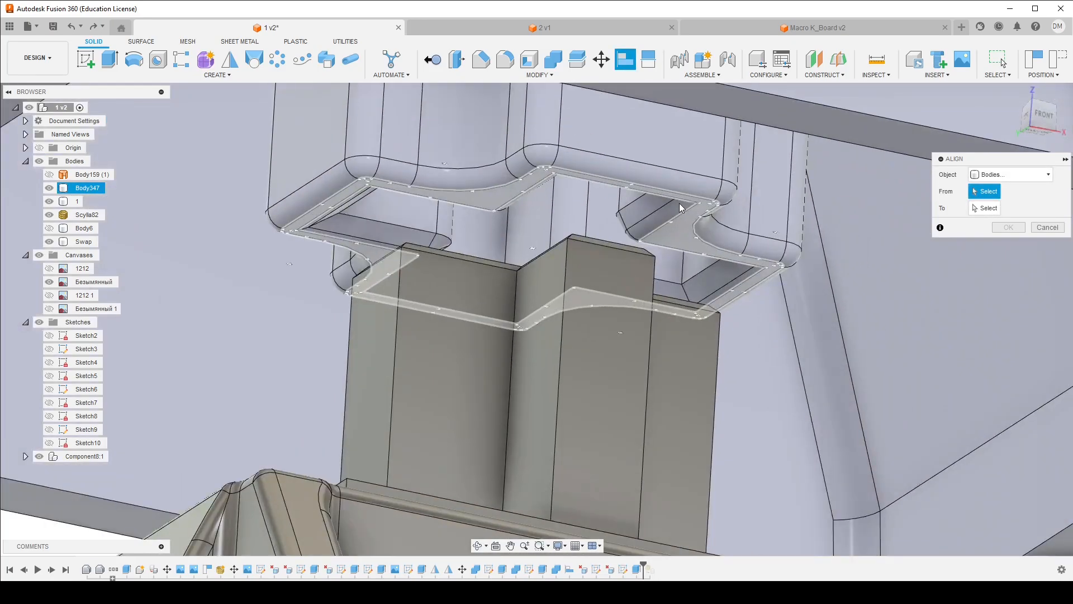
shift+middle_drag(615, 159, 639, 189)
scroll(632, 207, down, 3)
scroll(622, 223, down, 3)
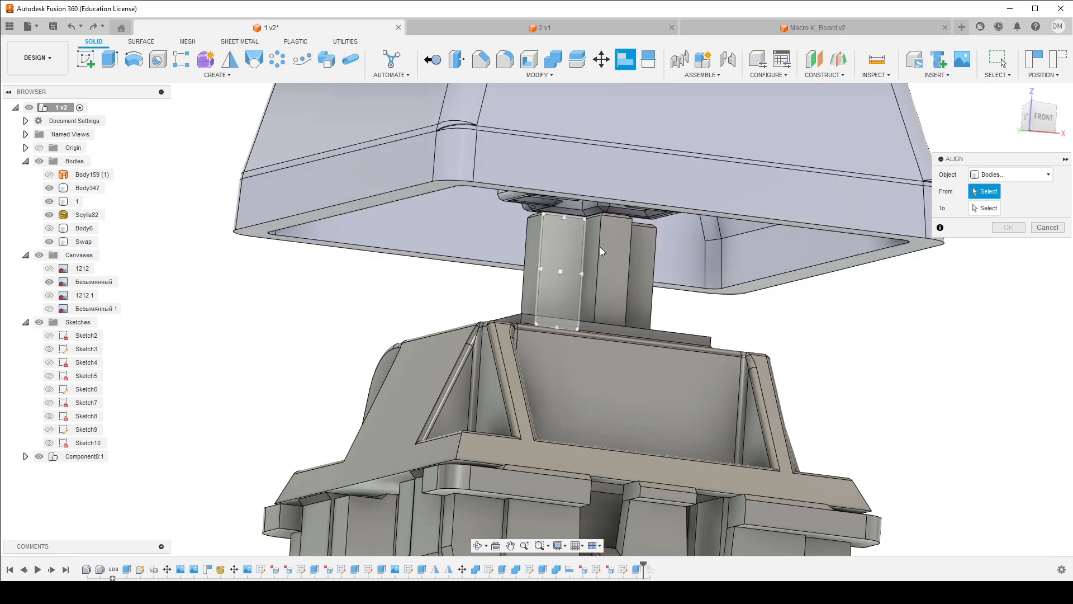
mouse_move(620, 247)
shift+middle_down()
mouse_move(575, 207)
mouse_move(624, 247)
shift+middle_up()
shift+middle_drag(579, 351, 557, 299)
scroll(557, 300, up, 3)
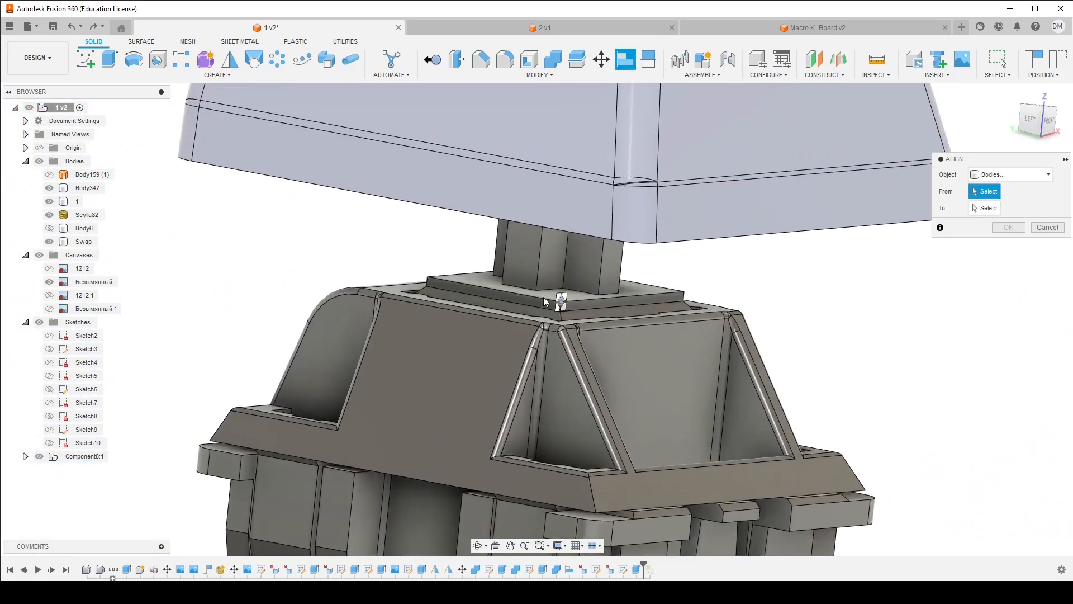
shift+middle_drag(494, 277, 611, 260)
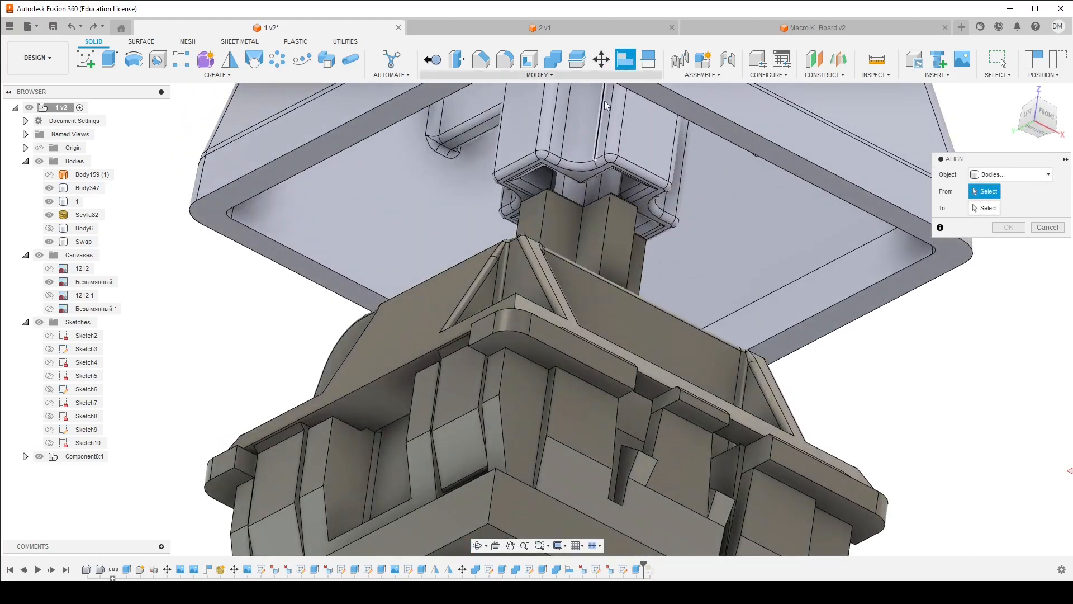
scroll(637, 215, up, 5)
click(667, 197)
scroll(559, 218, down, 2)
shift+middle_drag(526, 211, 487, 459)
click(454, 460)
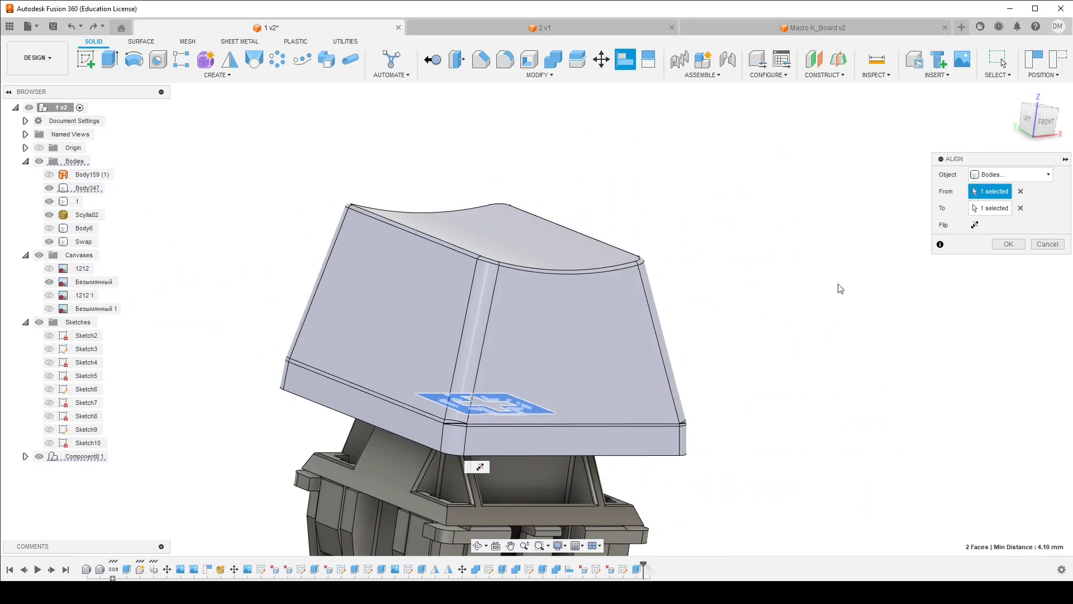
click(1015, 248)
Align the keycap a second time, from its socket rim face to the stem's square base face
shift+middle_drag(829, 319, 768, 299)
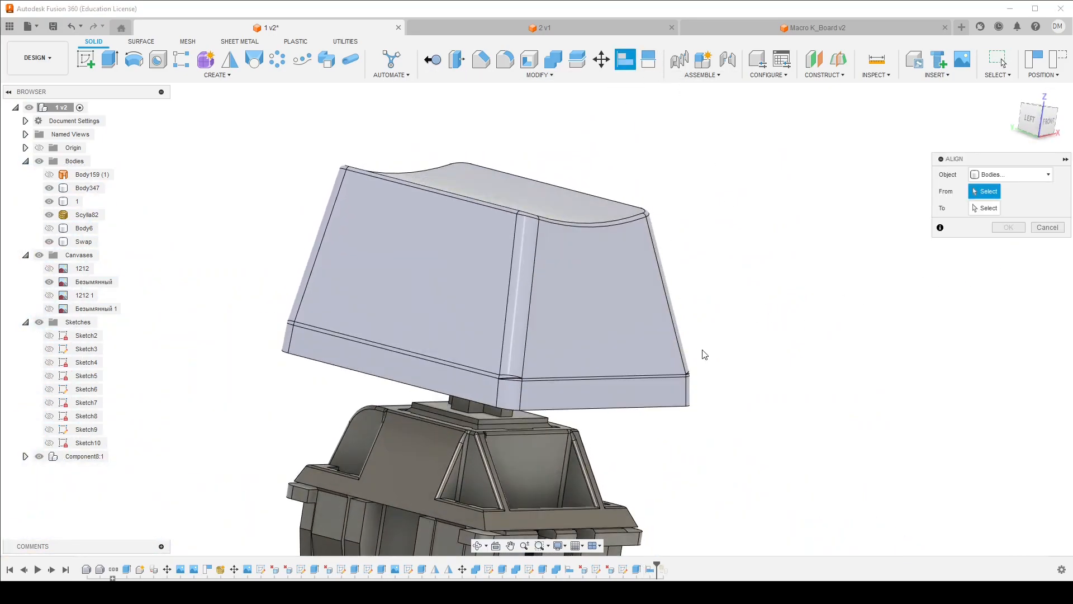
scroll(563, 321, up, 10)
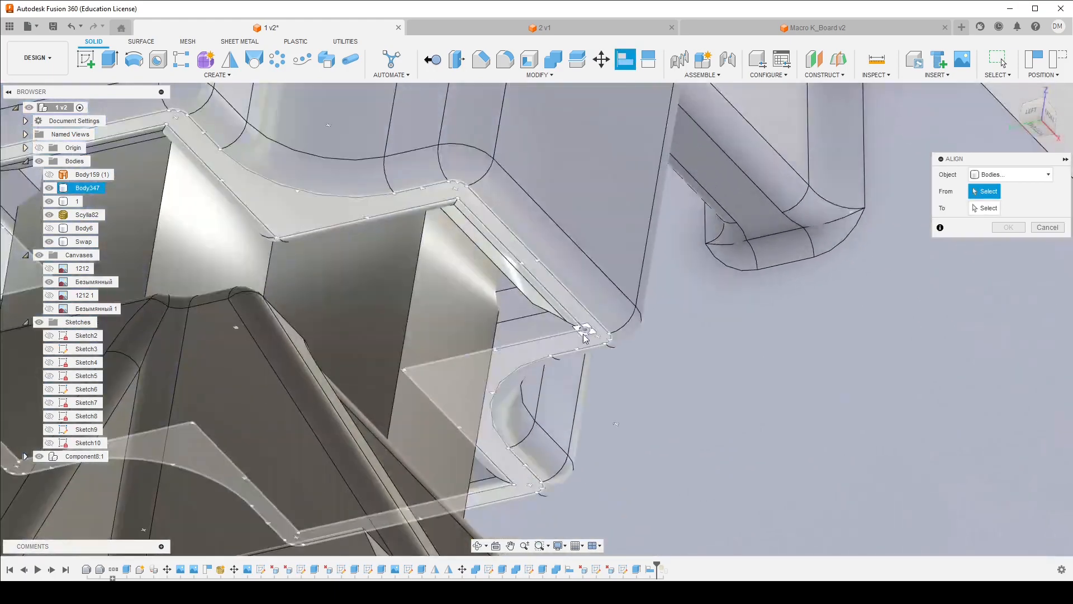
click(579, 338)
scroll(568, 361, down, 10)
shift+middle_drag(568, 361, 464, 262)
scroll(464, 261, down, 3)
scroll(527, 384, up, 7)
click(495, 263)
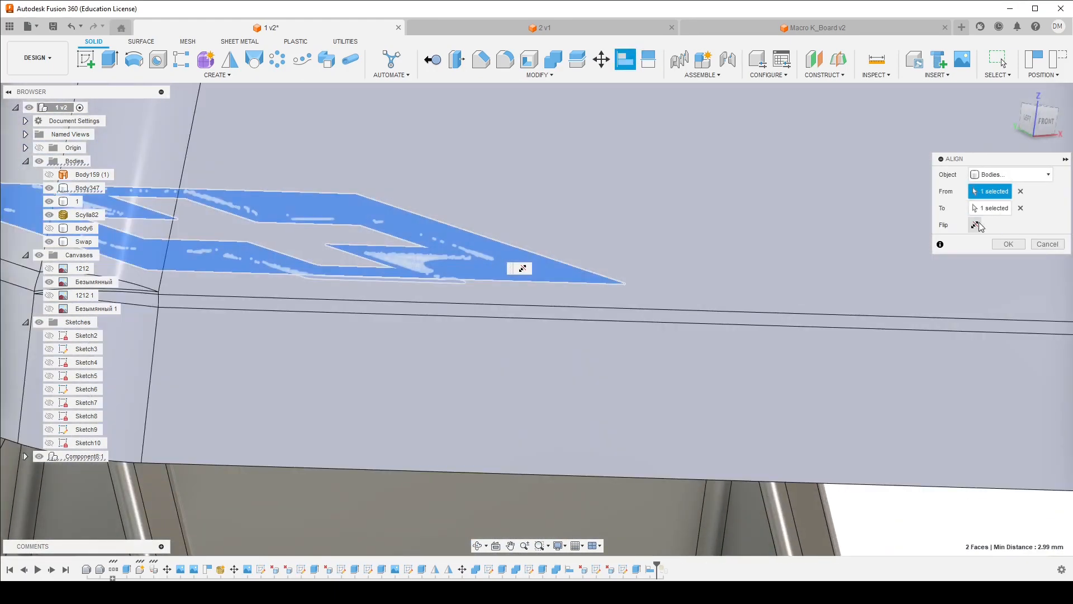
click(1008, 245)
scroll(932, 254, down, 5)
scroll(844, 299, up, 3)
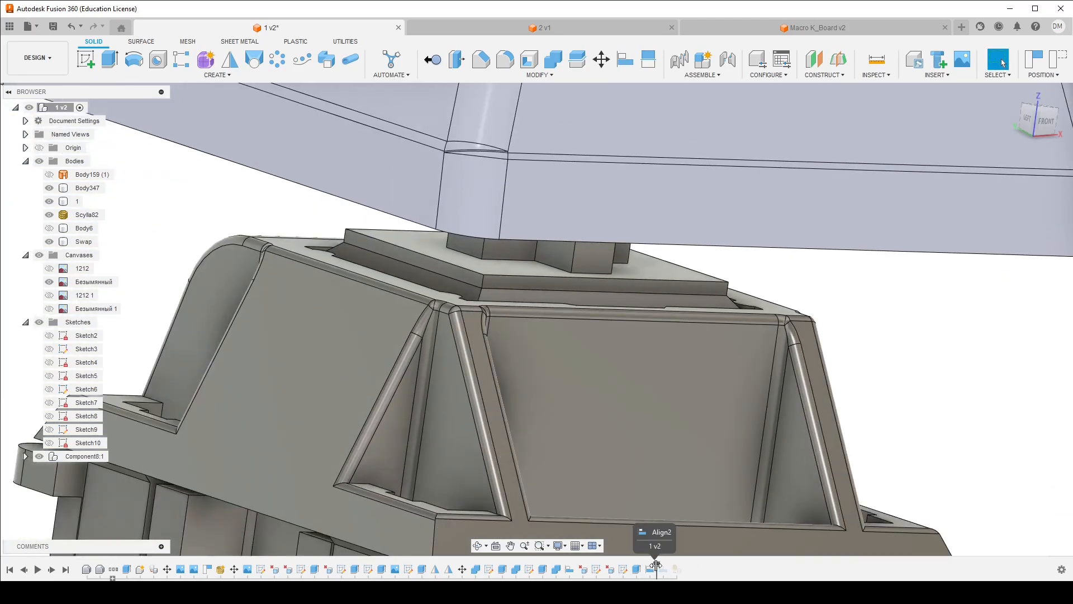
Measure the distance between the keycap's socket rim face and the top face of the stem's square base
scroll(629, 390, down, 8)
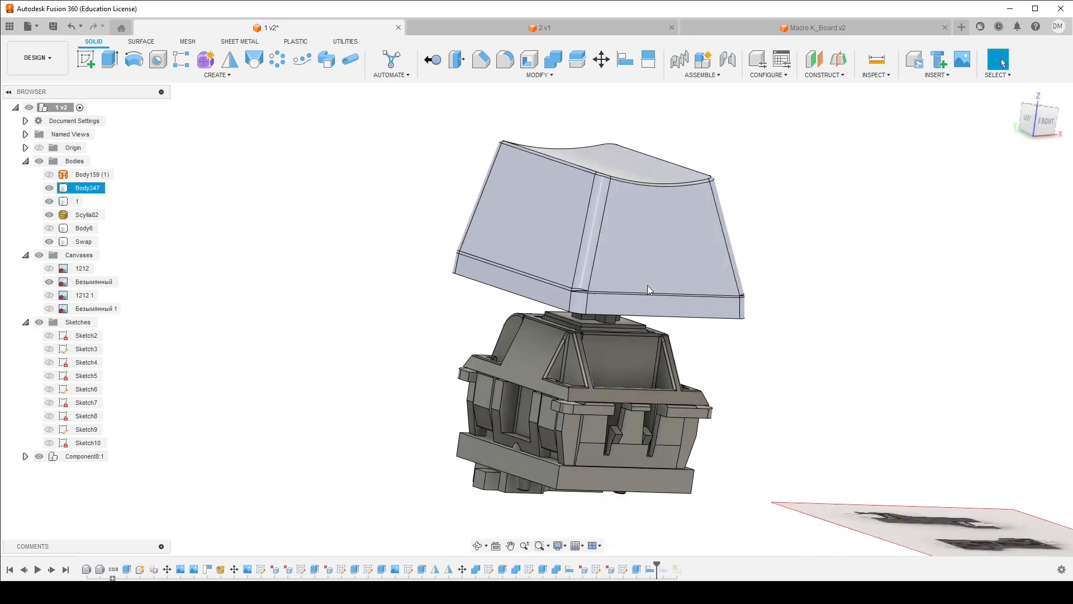
shift+middle_drag(675, 274, 659, 317)
scroll(660, 317, up, 5)
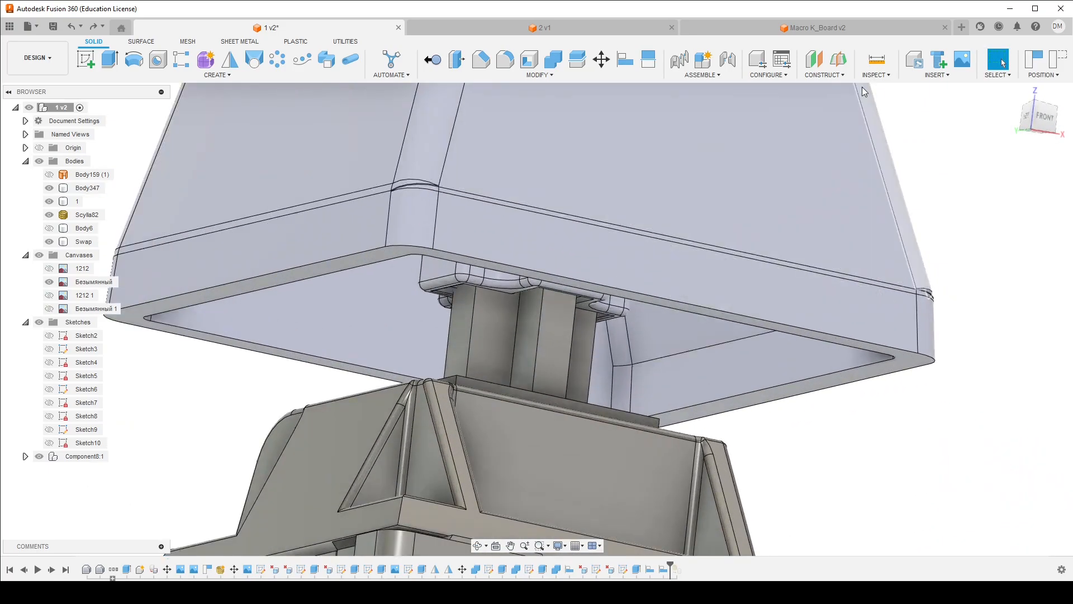
click(878, 61)
scroll(576, 370, up, 5)
scroll(615, 307, down, 4)
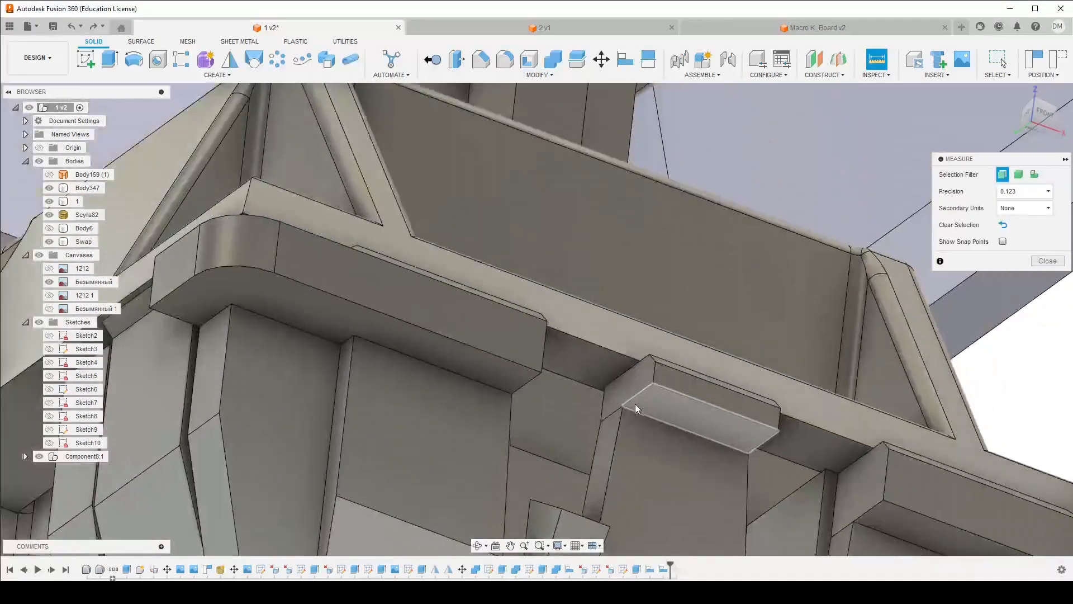
scroll(662, 334, up, 2)
scroll(663, 334, down, 3)
scroll(646, 256, up, 6)
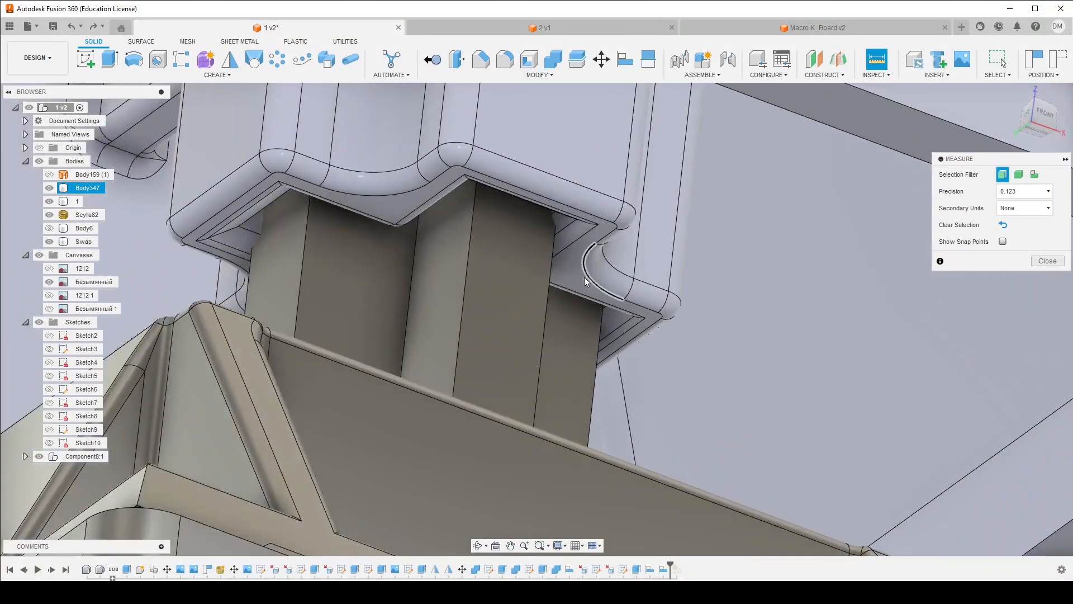
click(522, 278)
scroll(520, 277, down, 5)
scroll(576, 401, up, 5)
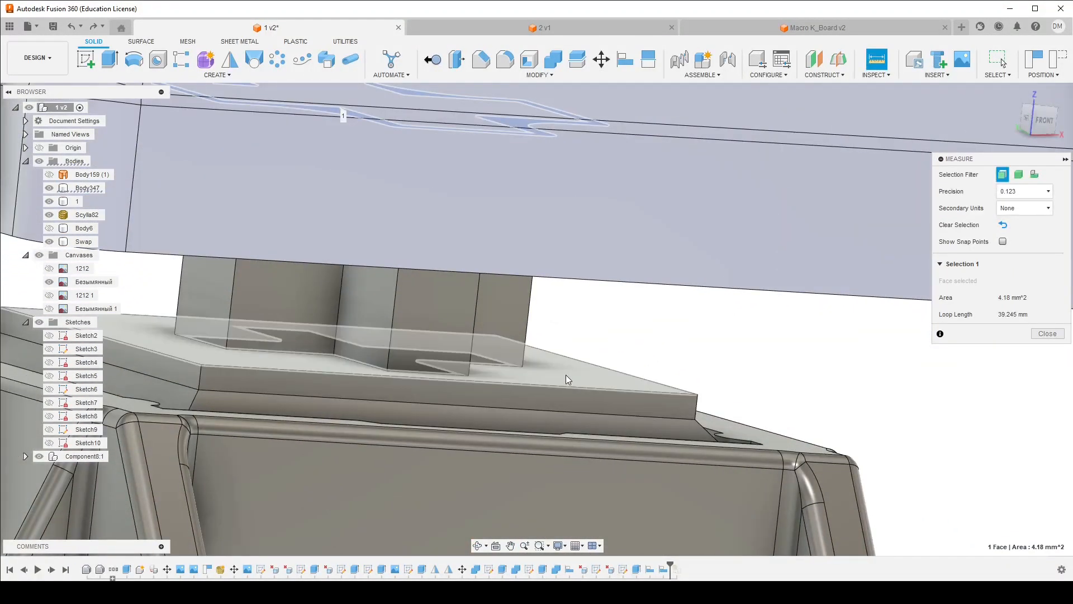
click(562, 372)
scroll(562, 364, down, 8)
Move the keycap Body347 by -2.99 mm along Y so that it seats on the stem base
key(m)
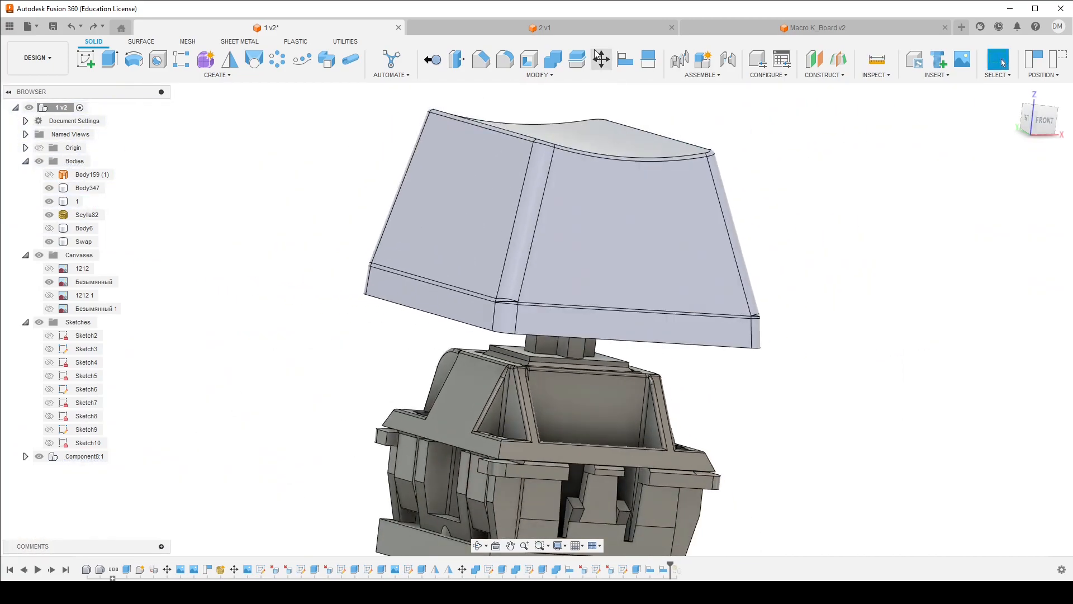
click(604, 129)
drag(600, 196, 596, 207)
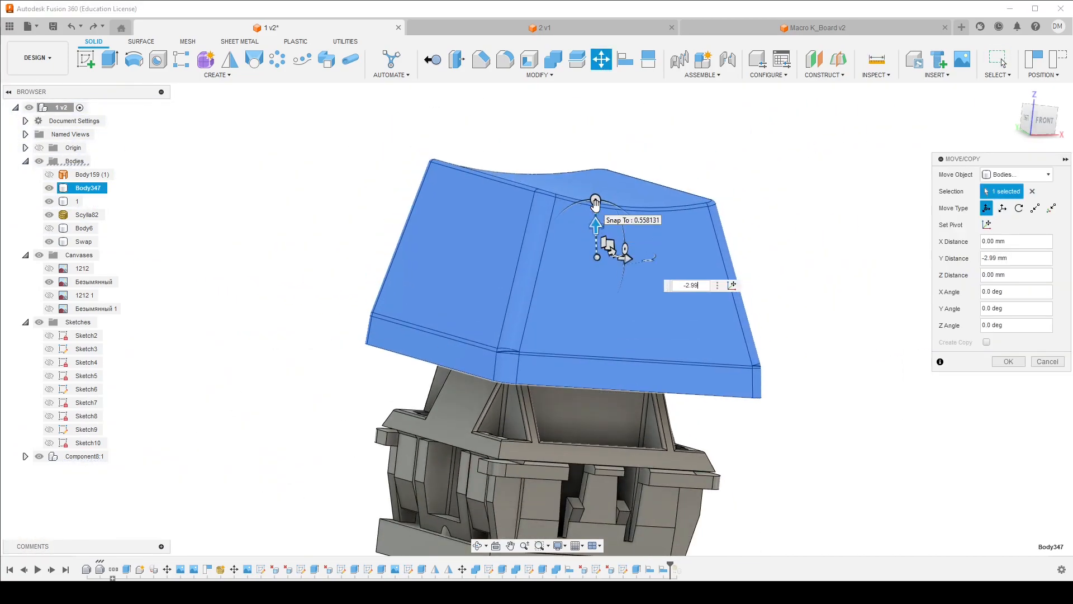
key(Return)
Examine the seated keycap around the switch and the hot-swap socket on the underside of the plate
scroll(586, 207, down, 2)
shift+middle_drag(586, 207, 705, 208)
scroll(608, 353, down, 2)
scroll(579, 418, up, 4)
shift+middle_drag(574, 423, 539, 219)
shift+drag(455, 190, 454, 227)
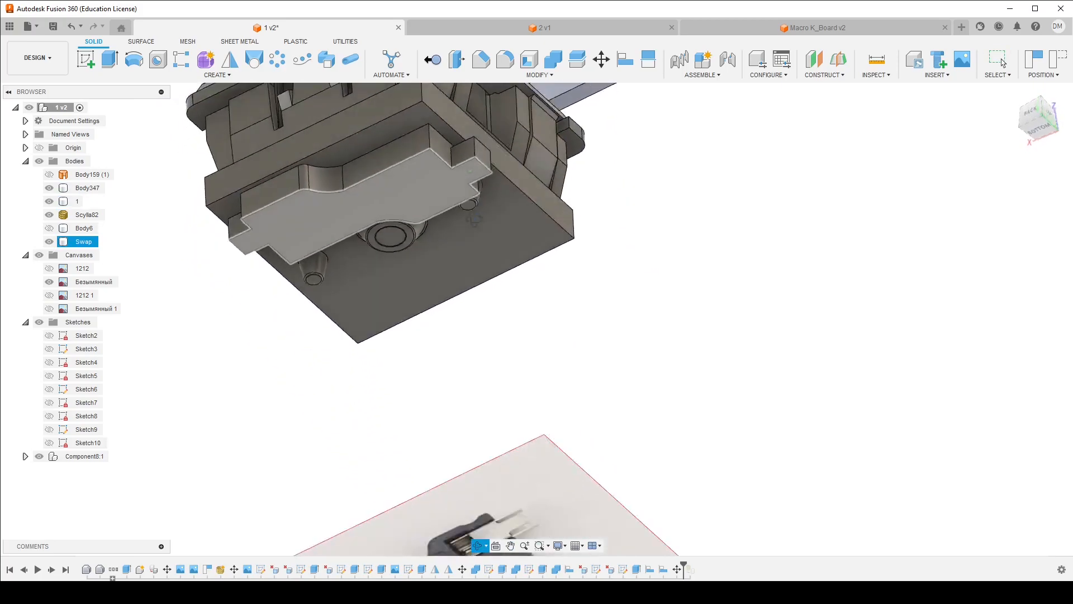
Examine the underside of the Scylla82 case mesh and its switch cutouts beside the assembled switch
scroll(452, 230, down, 5)
shift+middle_drag(452, 229, 478, 205)
scroll(478, 206, down, 2)
scroll(479, 210, down, 5)
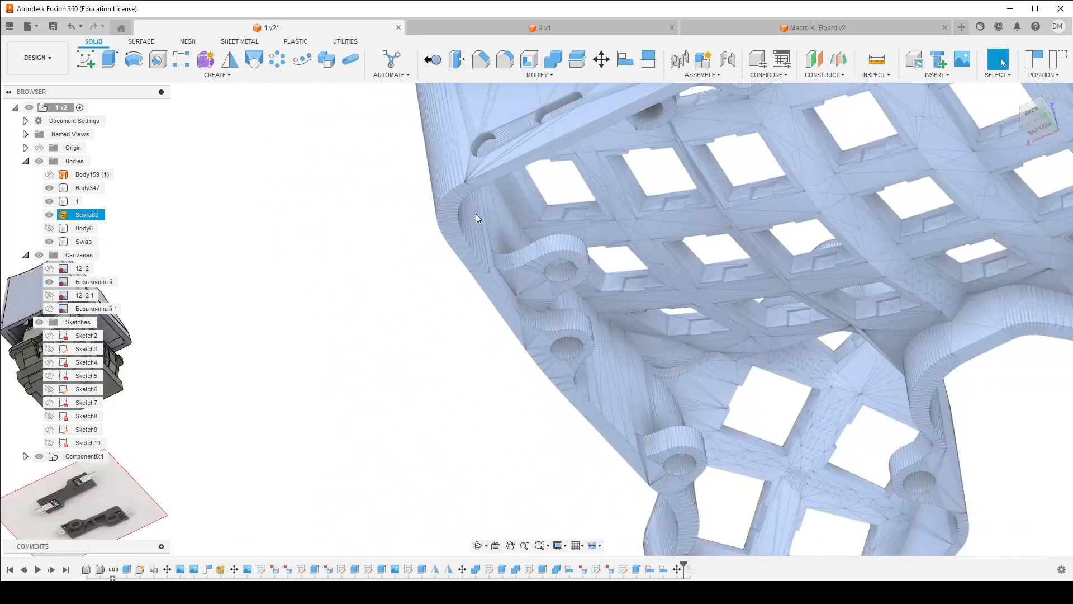
middle_drag(307, 289, 348, 274)
scroll(260, 317, up, 4)
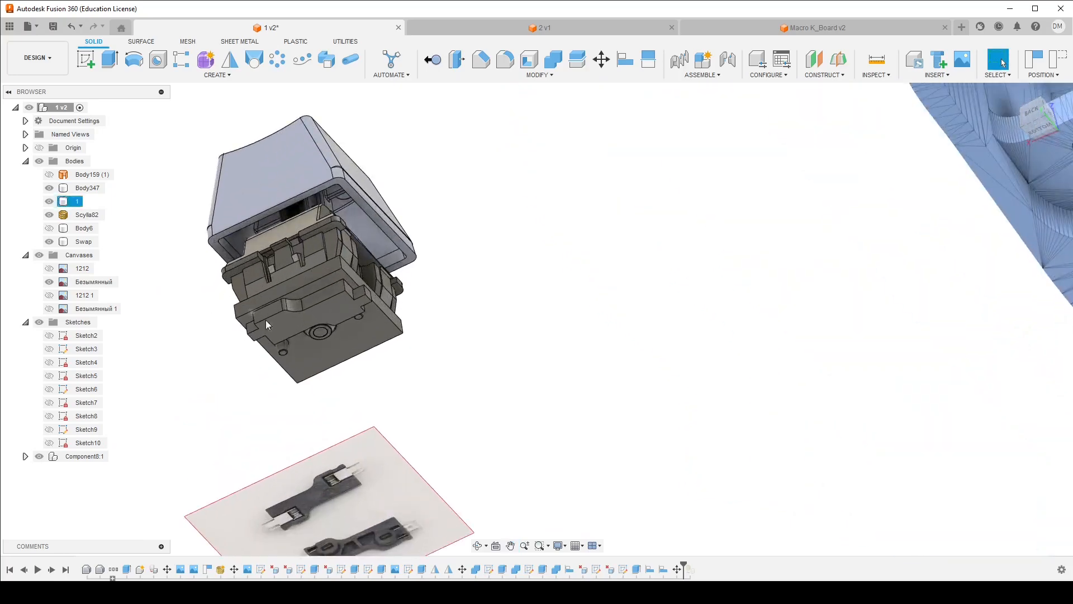
click(281, 330)
scroll(348, 297, down, 5)
click(416, 281)
scroll(702, 190, up, 5)
shift+middle_drag(702, 190, 713, 182)
middle_drag(713, 181, 700, 244)
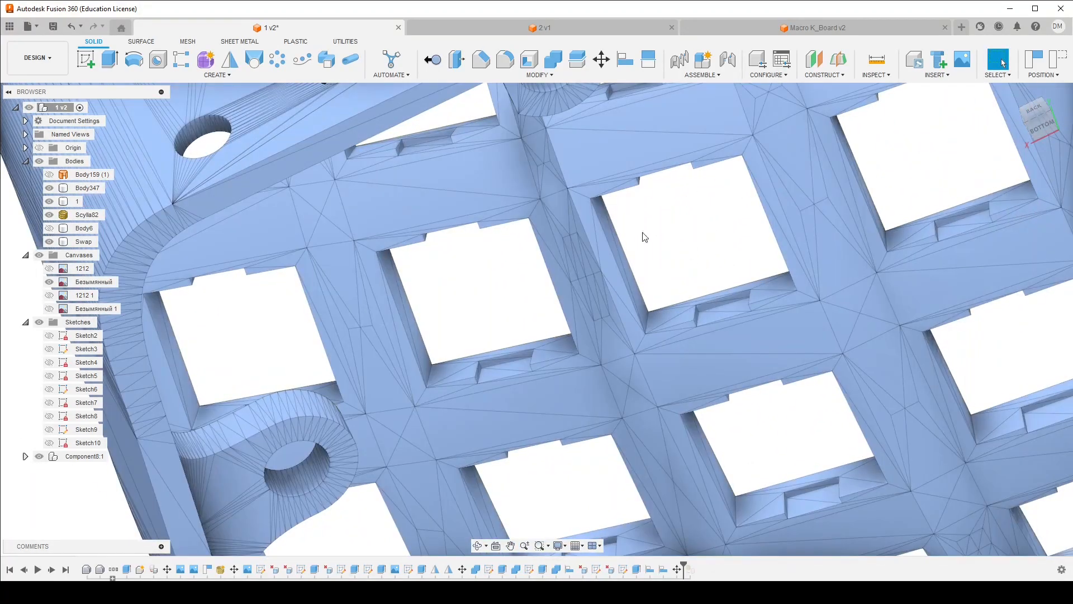
Examine the Scylla82 case from its underside and top, and the assembled switch with its hot-swap socket beside it
scroll(669, 217, down, 4)
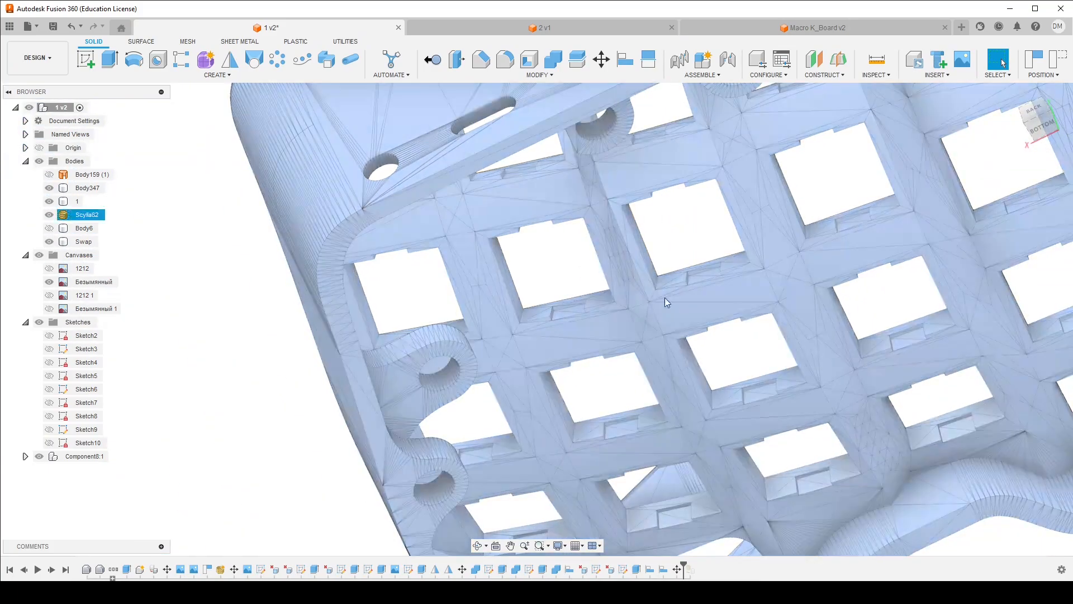
shift+middle_drag(665, 297, 704, 223)
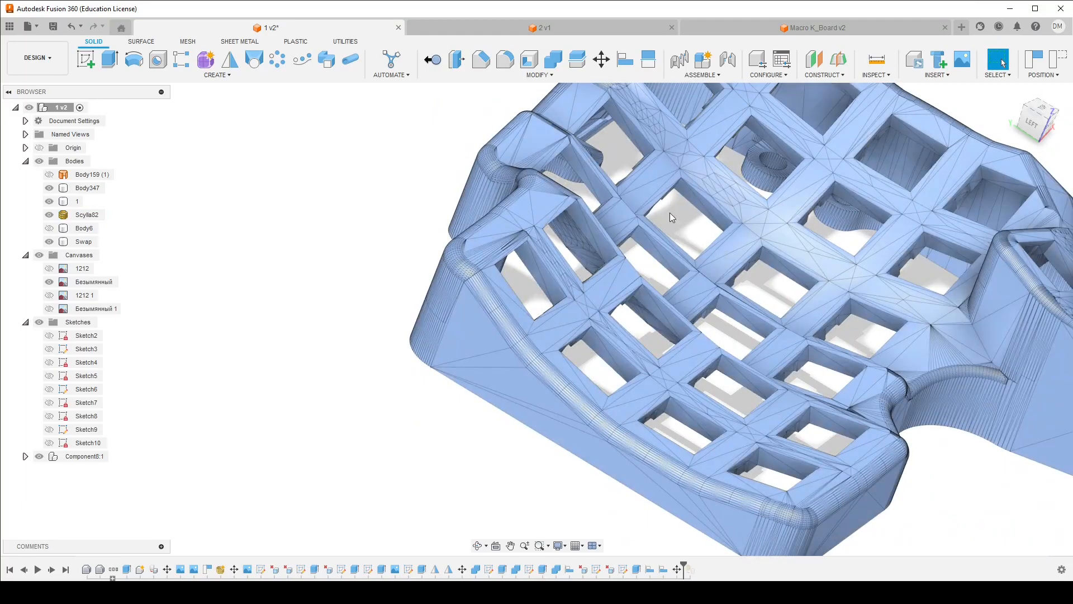
shift+middle_drag(692, 236, 632, 230)
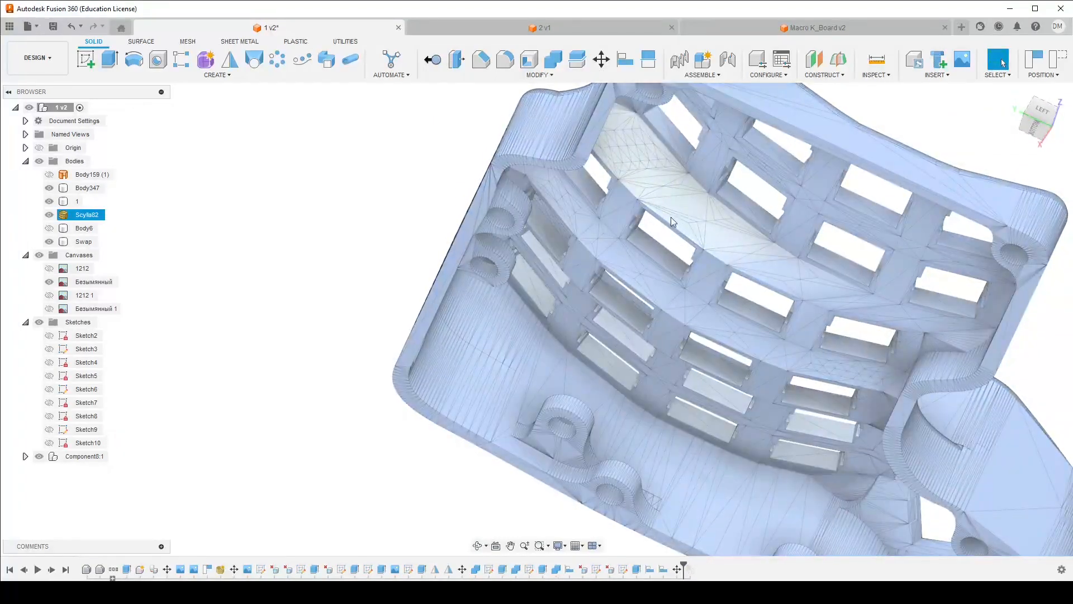
scroll(670, 216, down, 3)
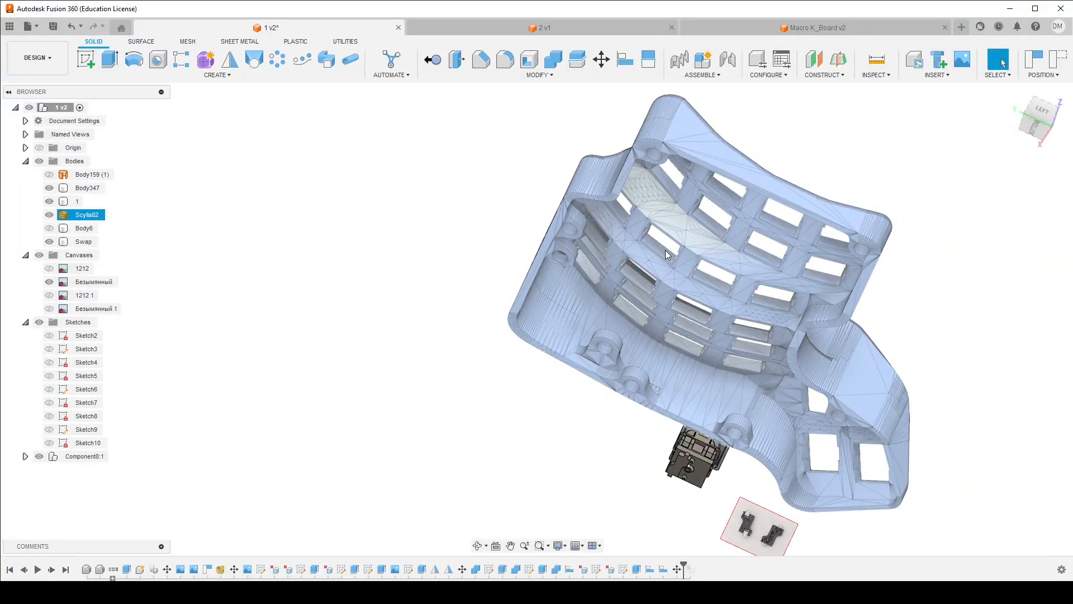
scroll(665, 250, down, 5)
scroll(655, 327, up, 4)
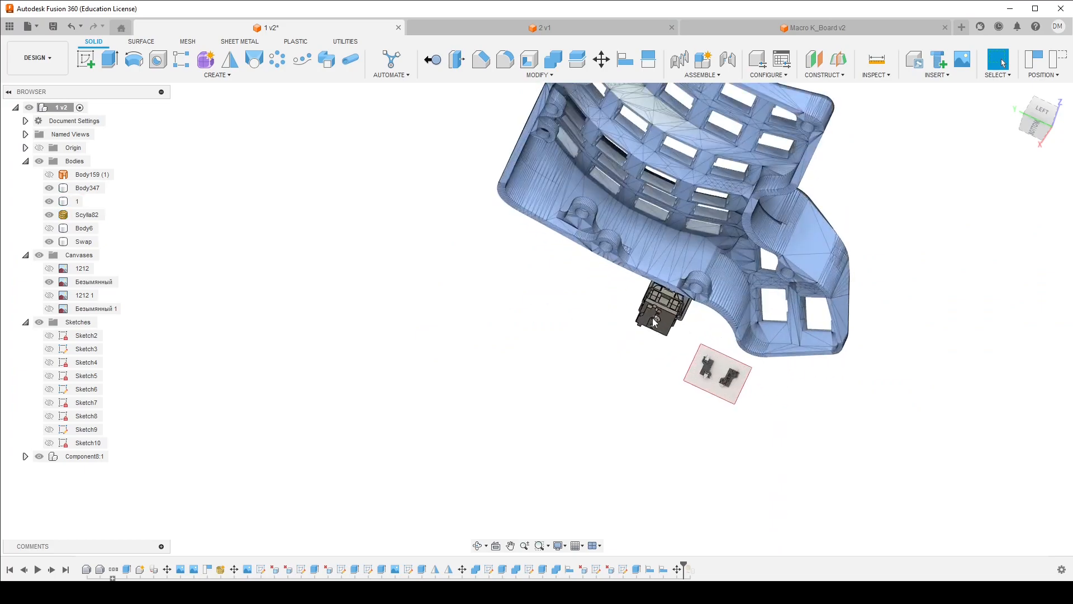
scroll(655, 326, up, 8)
shift+middle_drag(622, 295, 657, 260)
scroll(653, 250, down, 9)
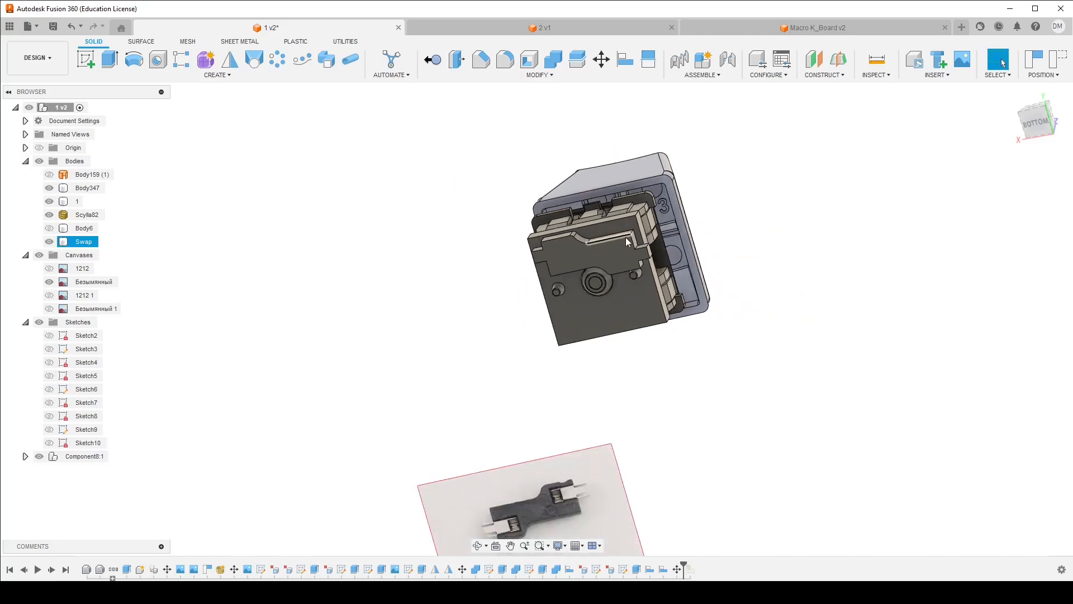
Inspect the Scylla82 case's switch cutouts and their notches from above and below, comparing them with the assembled switch
shift+middle_drag(916, 235, 768, 231)
scroll(768, 232, up, 8)
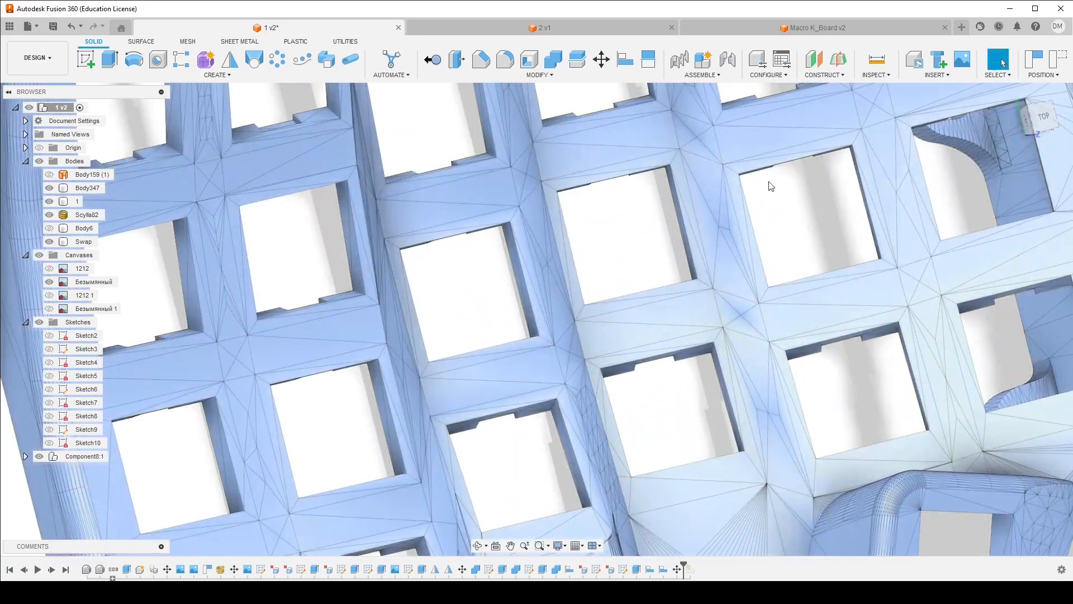
click(727, 217)
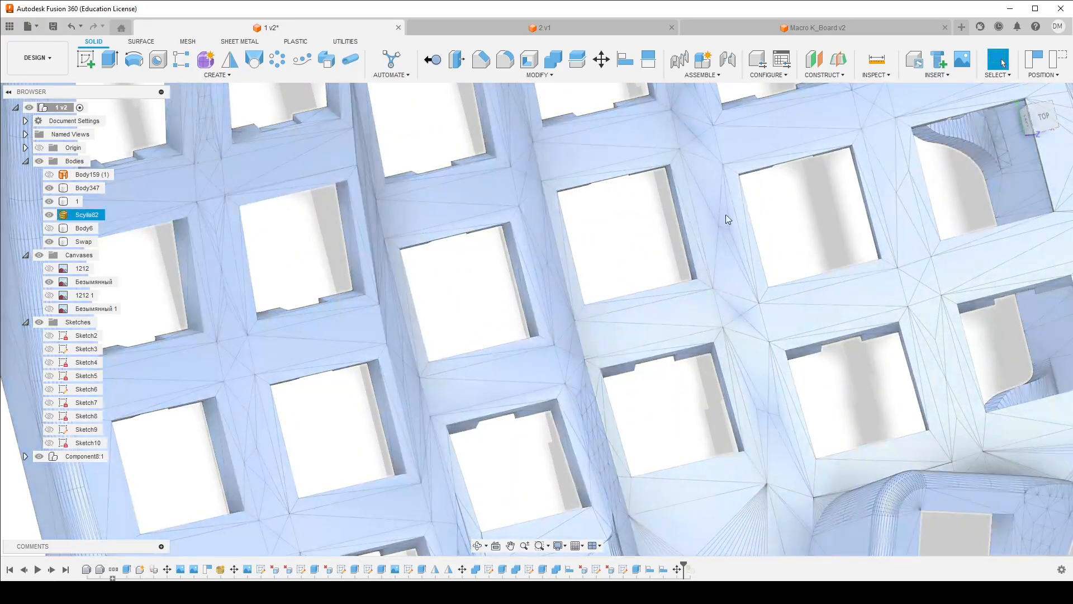
click(836, 154)
click(880, 264)
mouse_move(759, 296)
shift+middle_down()
mouse_move(829, 228)
mouse_move(879, 218)
shift+middle_up()
click(773, 193)
scroll(779, 224, down, 5)
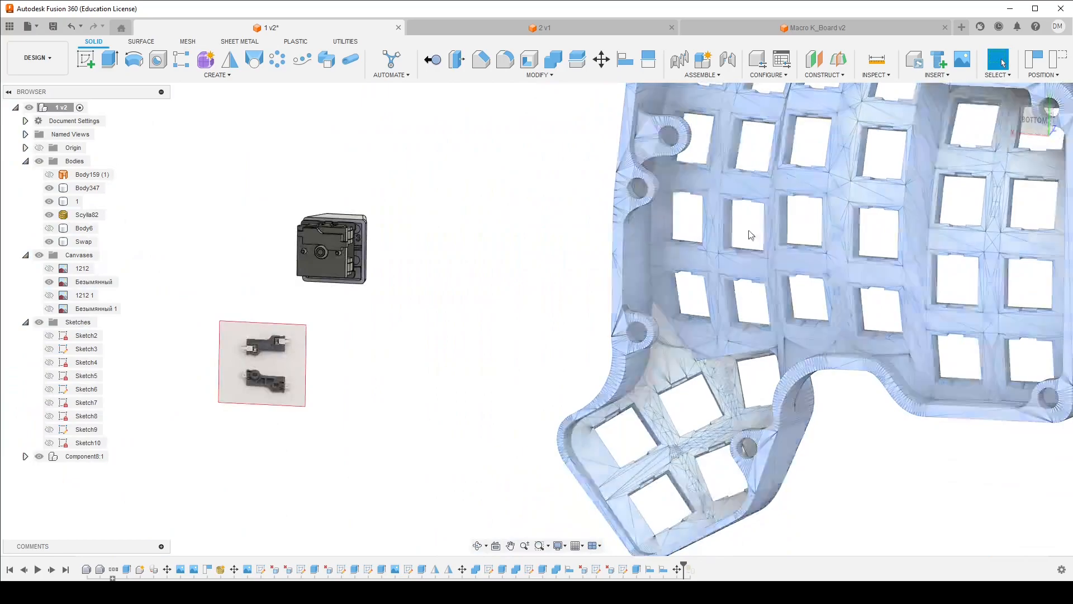
scroll(331, 232, up, 4)
scroll(370, 227, down, 2)
scroll(821, 223, up, 5)
shift+middle_drag(866, 187, 870, 143)
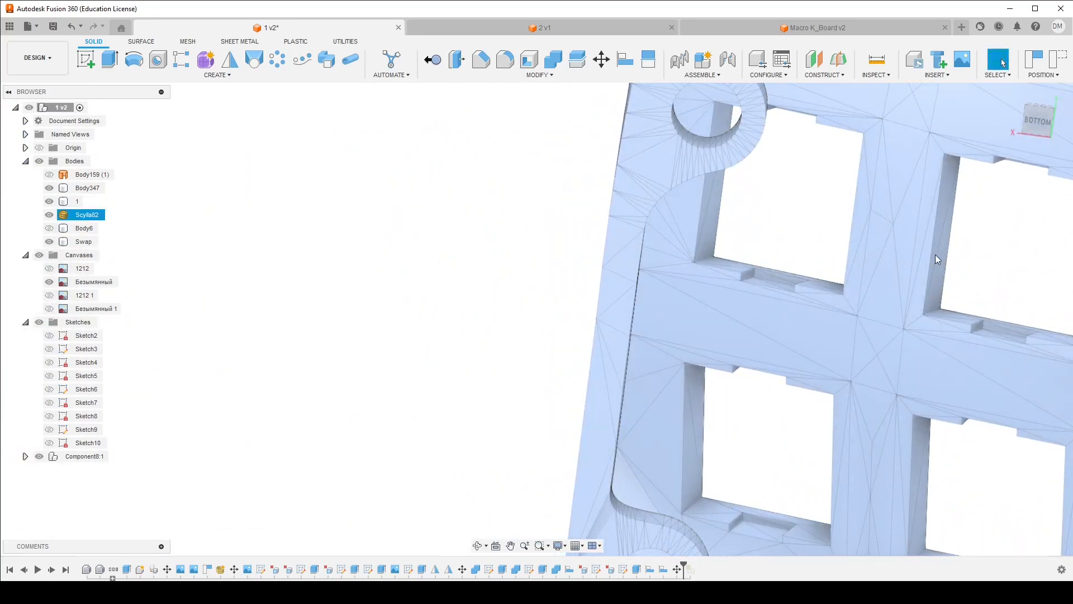
scroll(829, 295, down, 5)
scroll(357, 270, up, 4)
middle_drag(355, 264, 439, 268)
Hide the switch component Component8:1 to expose the plate's top face and the hot-swap socket beneath it
click(436, 254)
scroll(478, 209, up, 5)
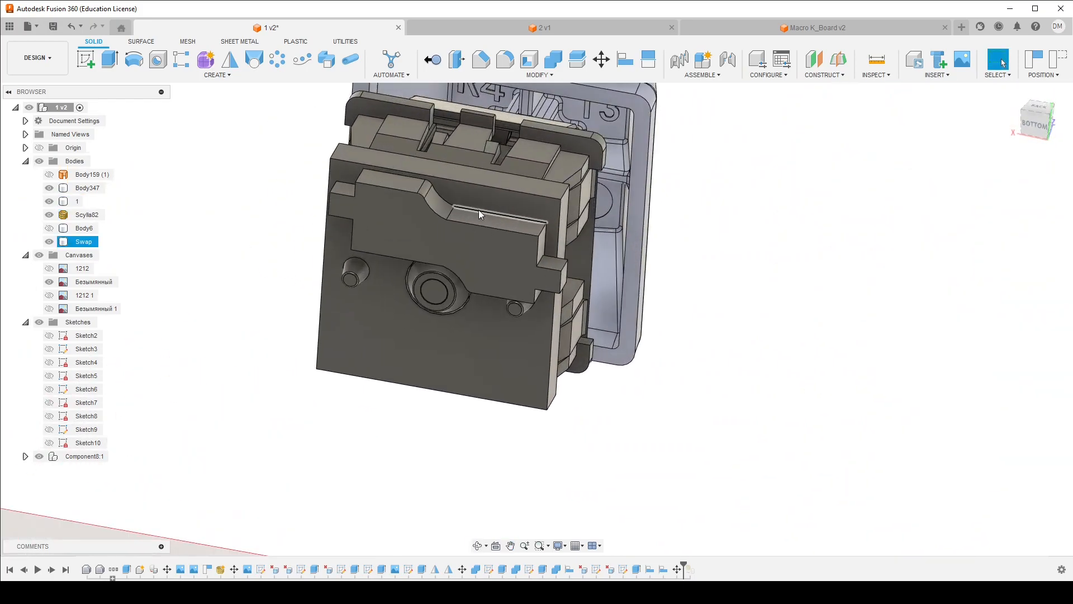
shift+middle_drag(514, 249, 393, 300)
scroll(510, 237, down, 4)
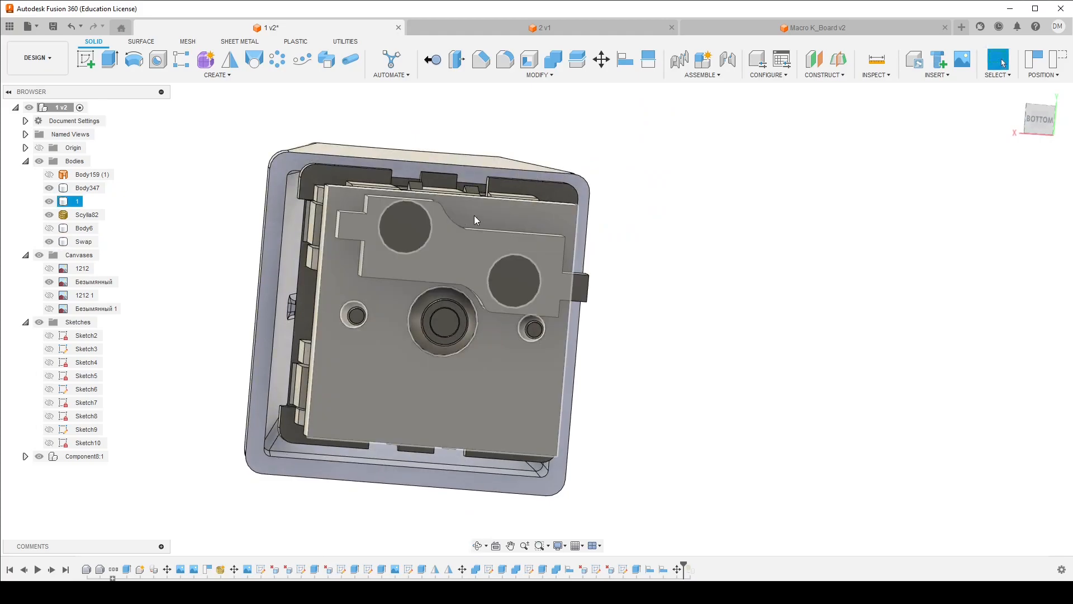
click(485, 203)
shift+middle_drag(484, 204, 345, 241)
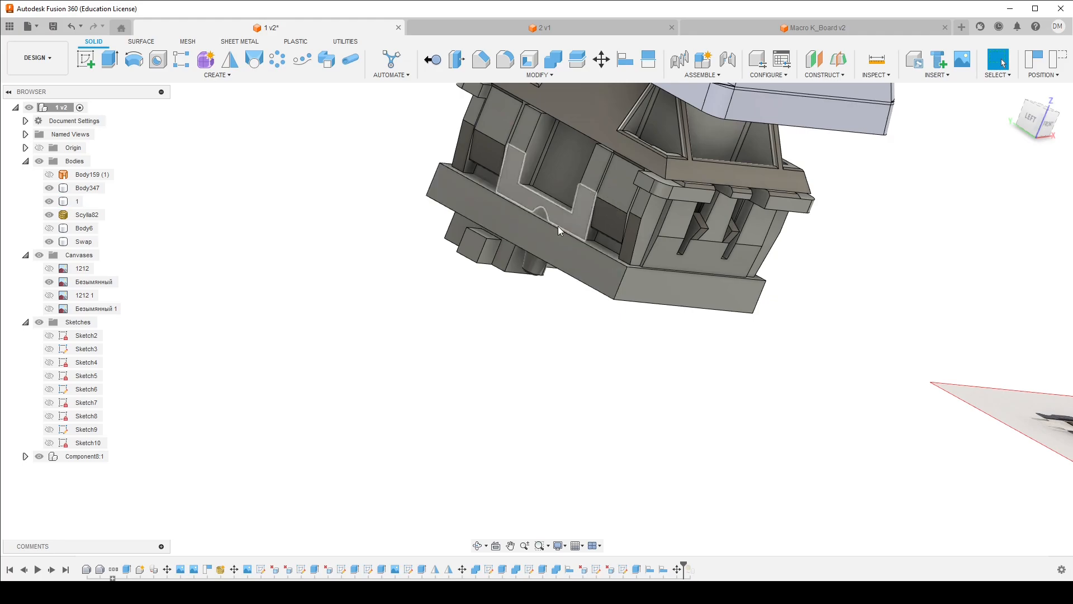
click(45, 456)
shift+middle_drag(400, 337, 563, 255)
shift+middle_drag(521, 221, 603, 197)
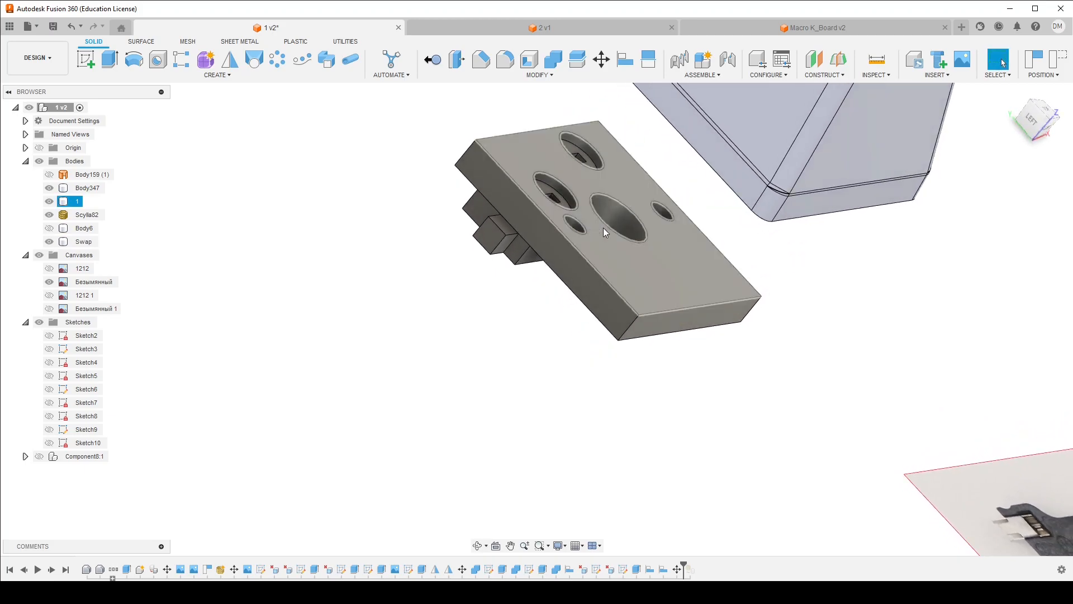
shift+middle_drag(541, 244, 591, 177)
Try to align the hot-swap socket's outer flat face with the underside of the plate, then undo the alignment
click(626, 59)
scroll(558, 327, up, 3)
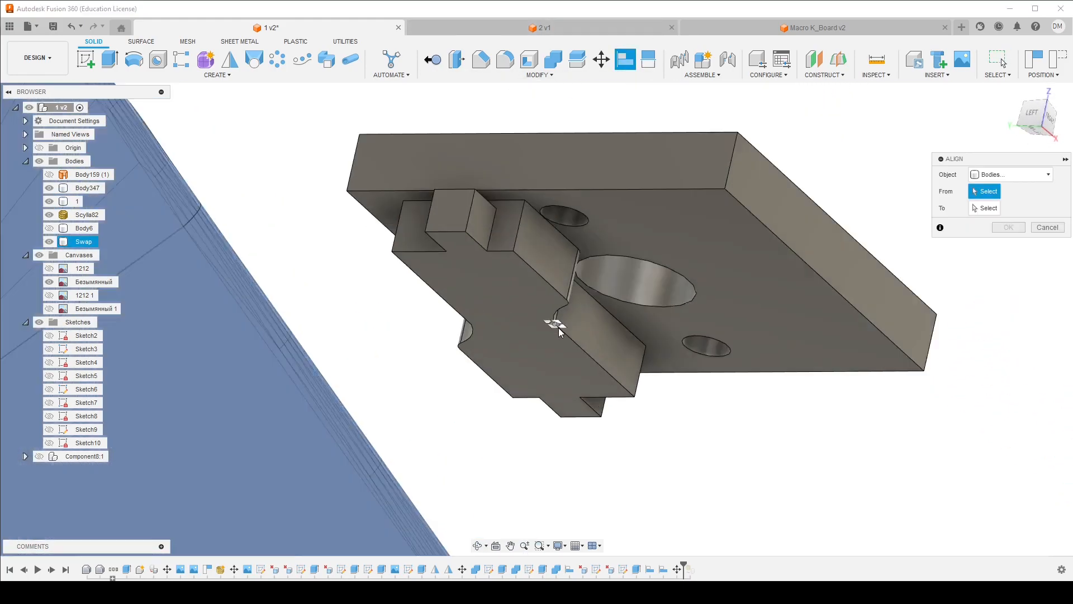
click(49, 215)
click(487, 317)
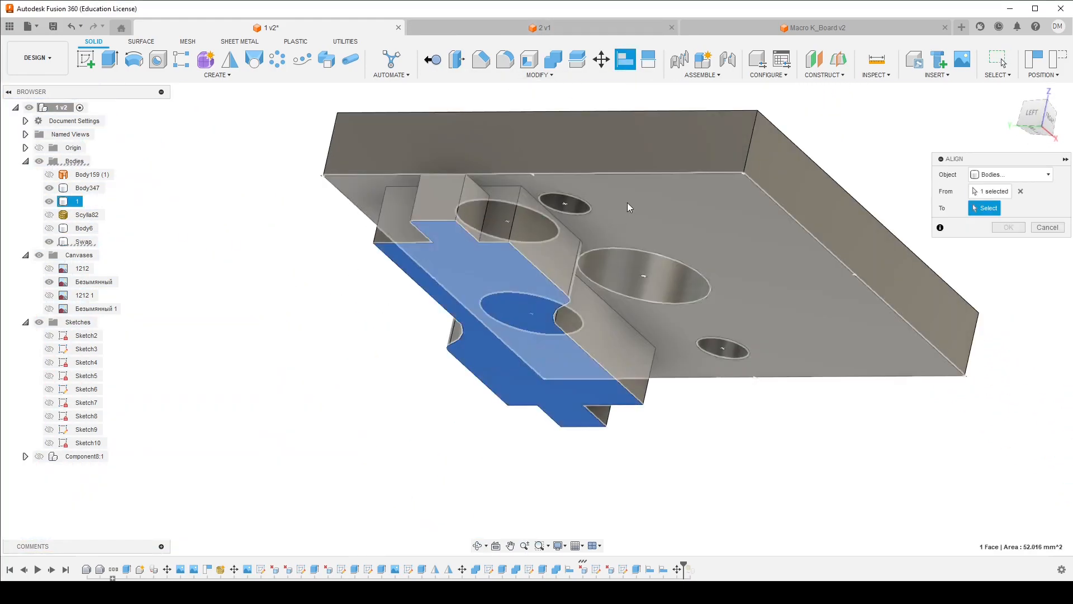
click(626, 203)
click(1008, 244)
shift+middle_drag(840, 240, 690, 177)
key(ctrl+z)
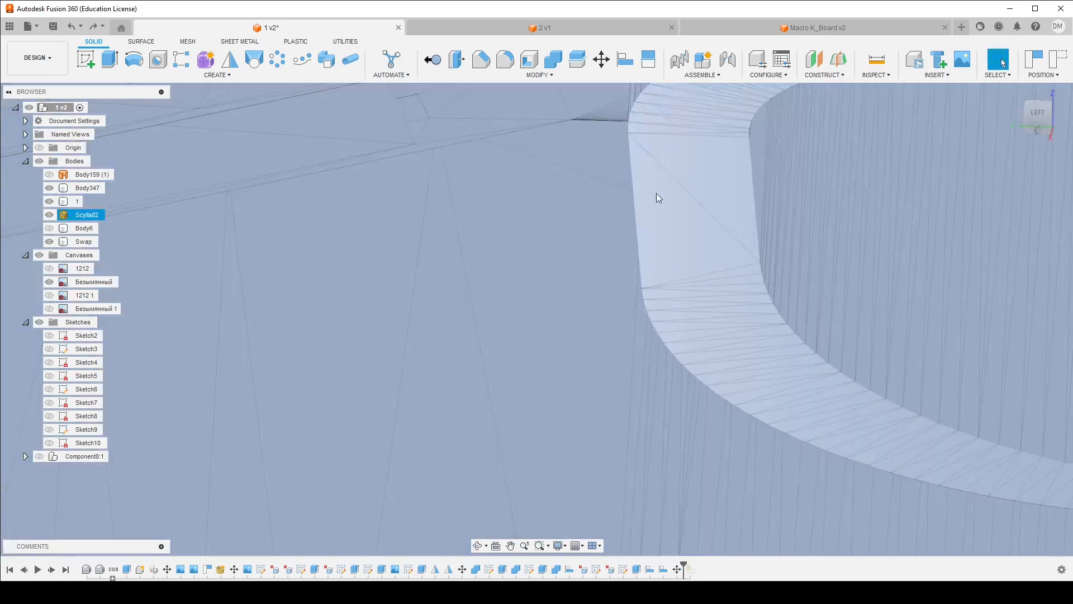
Hide the Scylla82 case mesh and the keycap Body347 to isolate the plate and its hot-swap socket
scroll(643, 199, down, 4)
scroll(463, 250, down, 4)
middle_drag(463, 251, 401, 284)
click(49, 215)
scroll(408, 282, up, 6)
click(54, 188)
shift+middle_drag(352, 195, 307, 243)
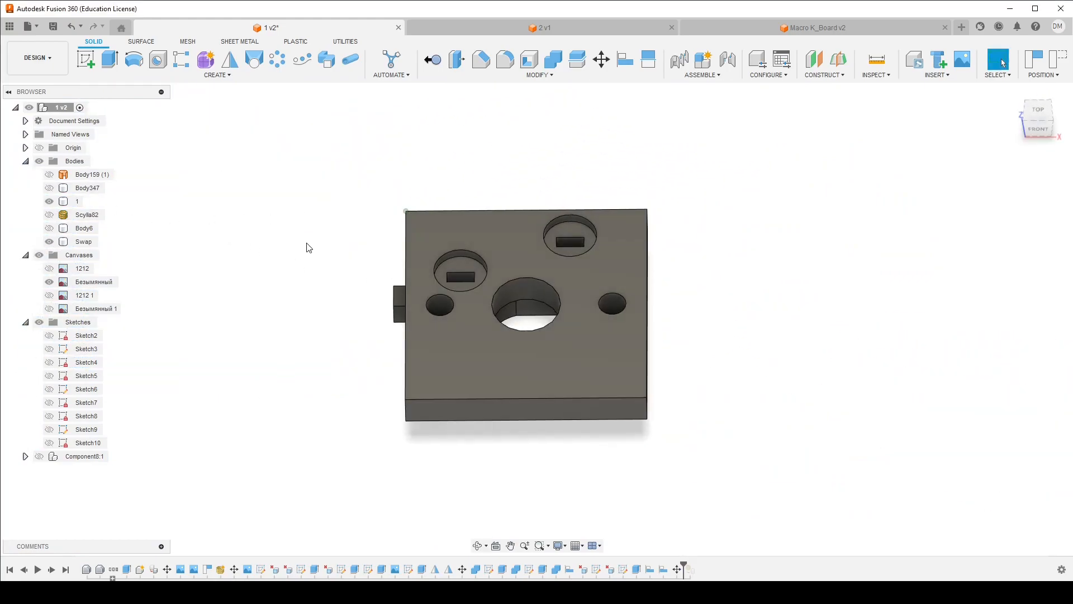
Create a sketch on the plate's top face and project the Swap socket body's outline into it
click(85, 53)
click(448, 356)
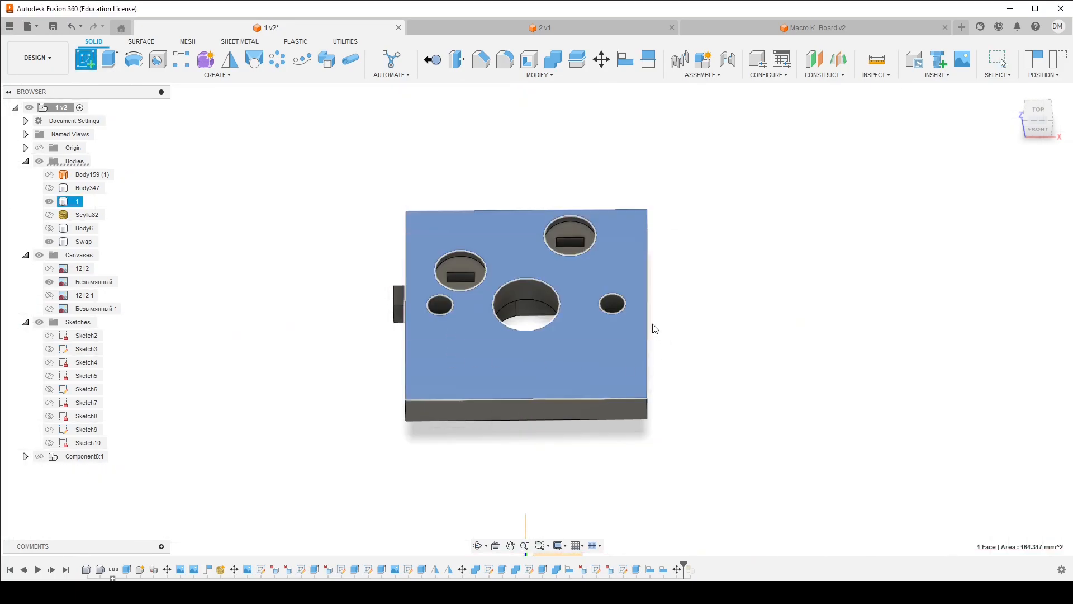
click(654, 328)
shift+middle_drag(551, 307, 585, 106)
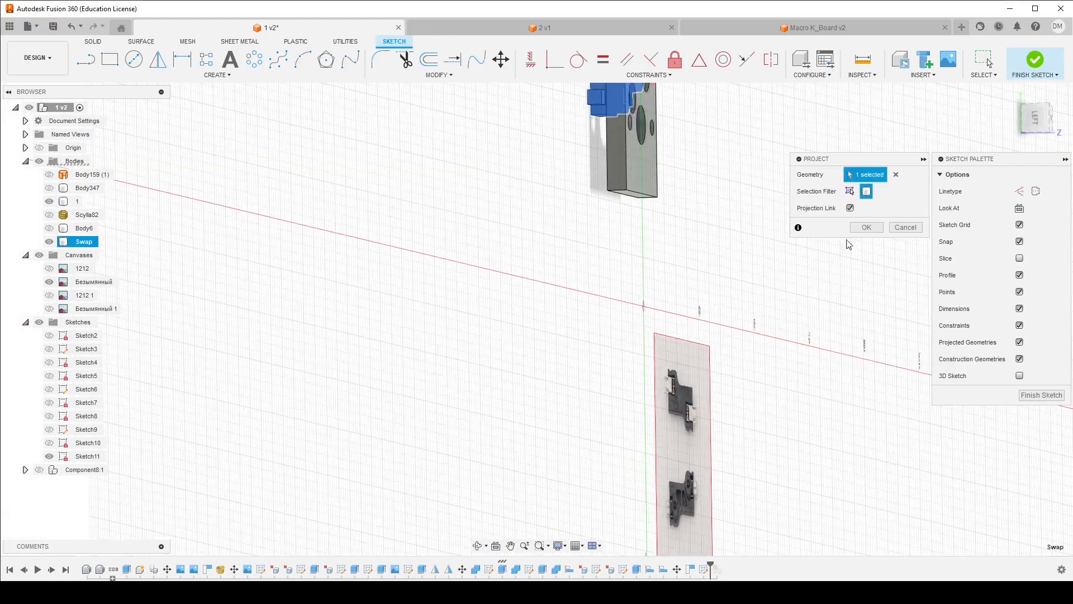
click(1035, 118)
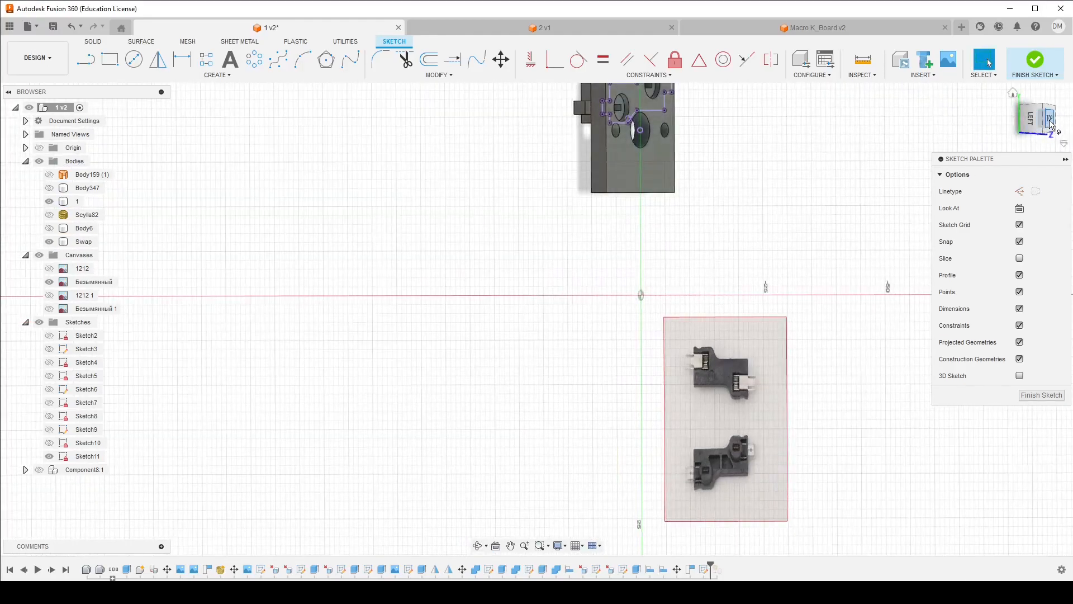
click(1051, 121)
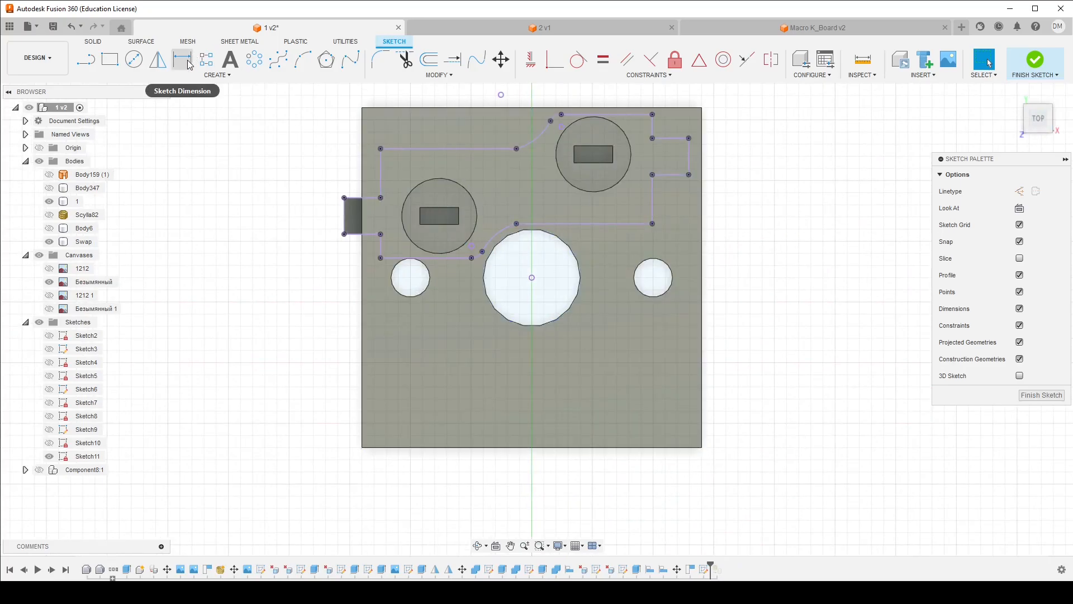
Extrude the projected socket profile as a cut through the full thickness of the plate
click(96, 42)
click(109, 56)
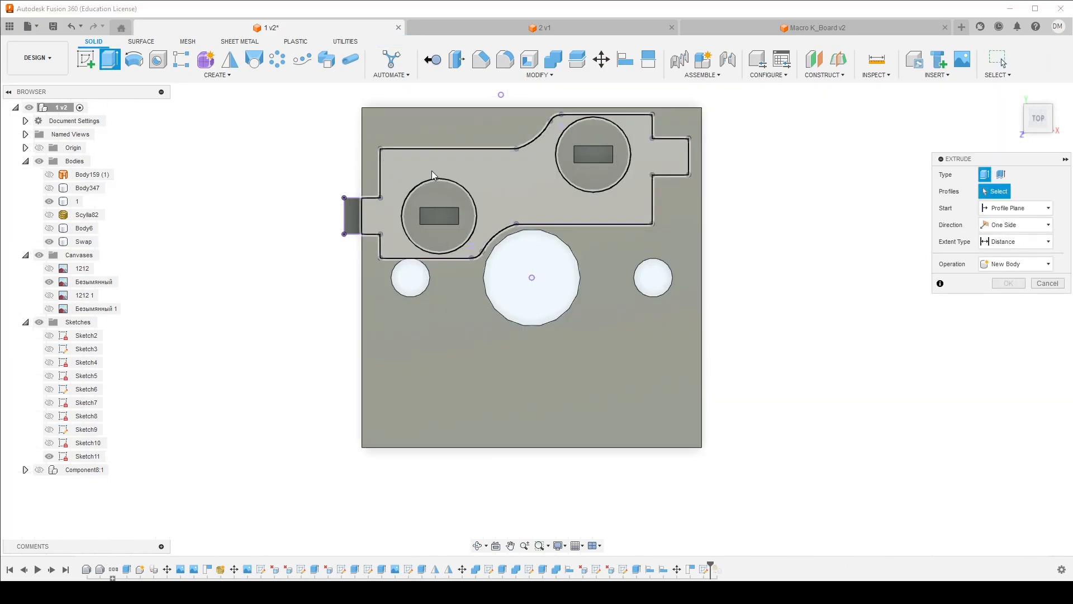
click(433, 169)
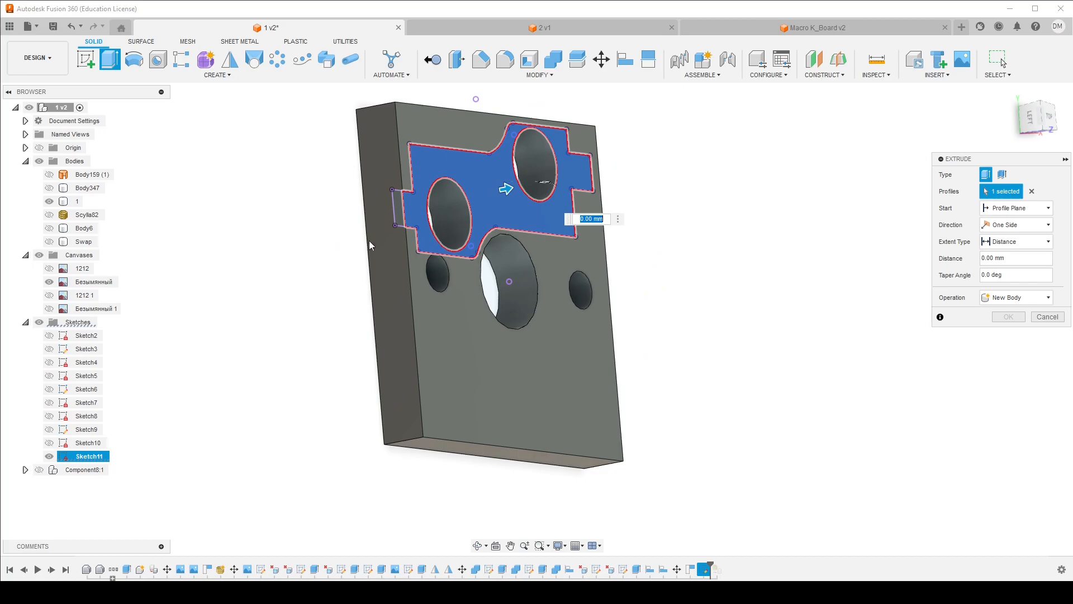
click(376, 223)
key(Return)
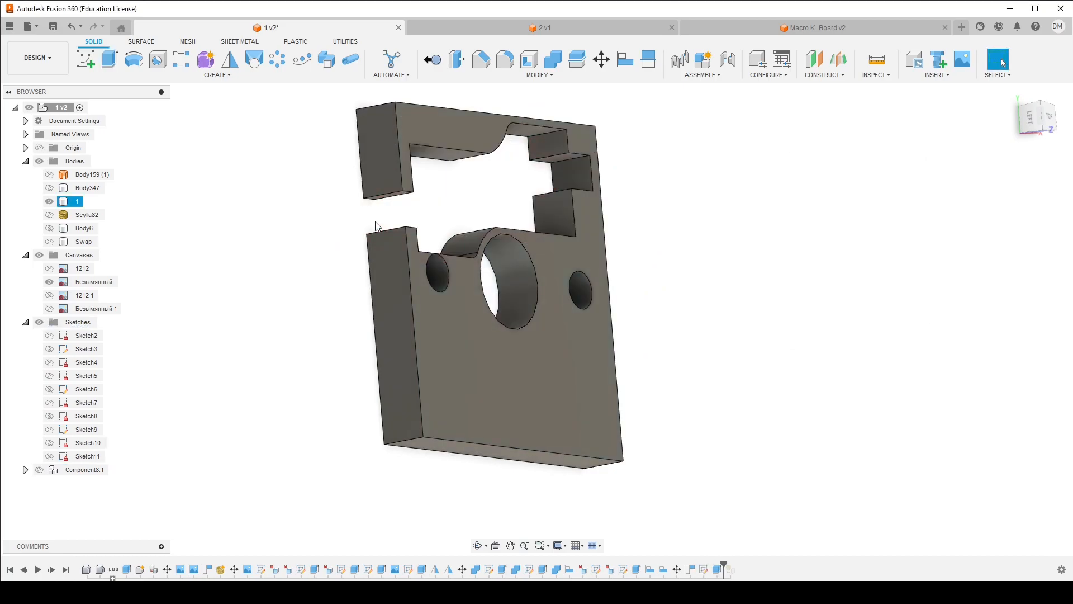
Delete the faces of the open side notch to close the plate's edge beside the socket cutout
mouse_move(399, 223)
shift+middle_down()
mouse_move(355, 233)
mouse_move(417, 224)
shift+middle_up()
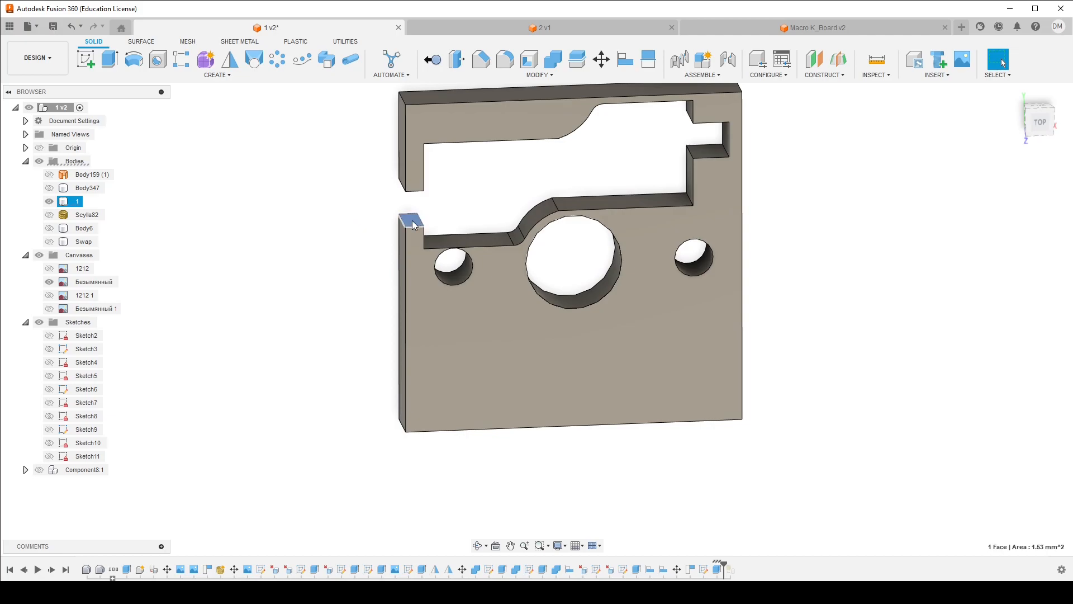
key(Delete)
key(ctrl+z)
shift+middle_drag(412, 221, 404, 186)
scroll(407, 186, up, 3)
ctrl+click(412, 184)
key(Delete)
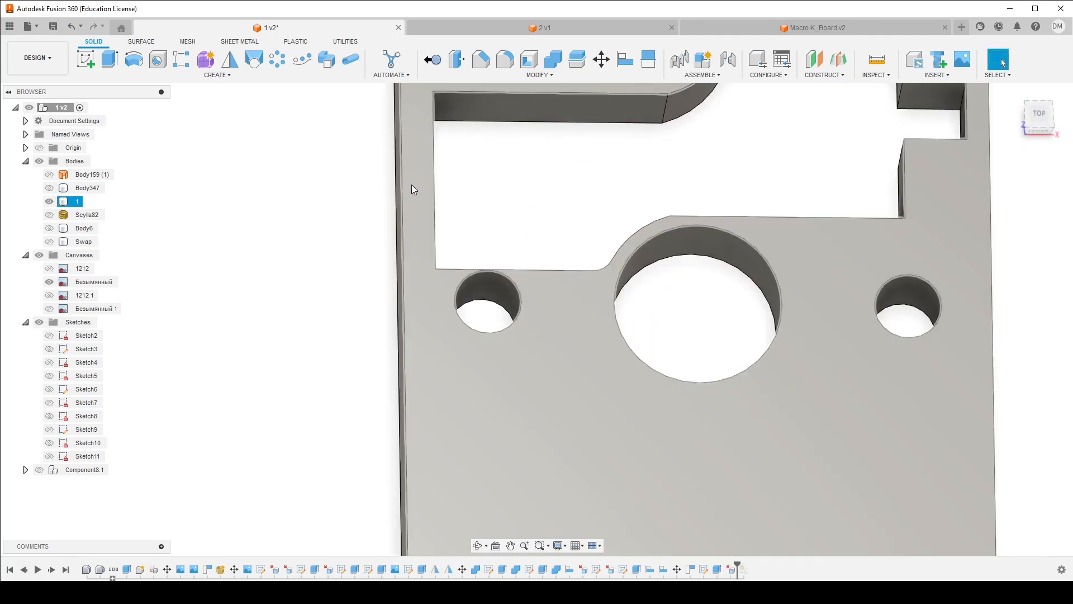
Show the Swap socket body again to check it against the plate's new cutout
scroll(421, 231, down, 5)
click(470, 193)
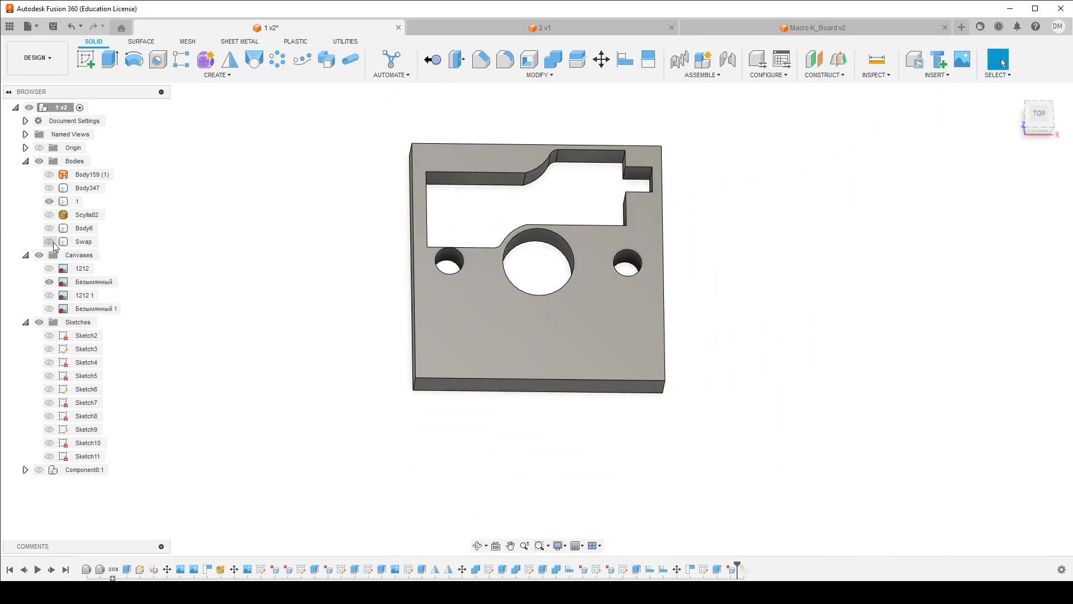
click(52, 241)
shift+middle_drag(394, 308, 588, 104)
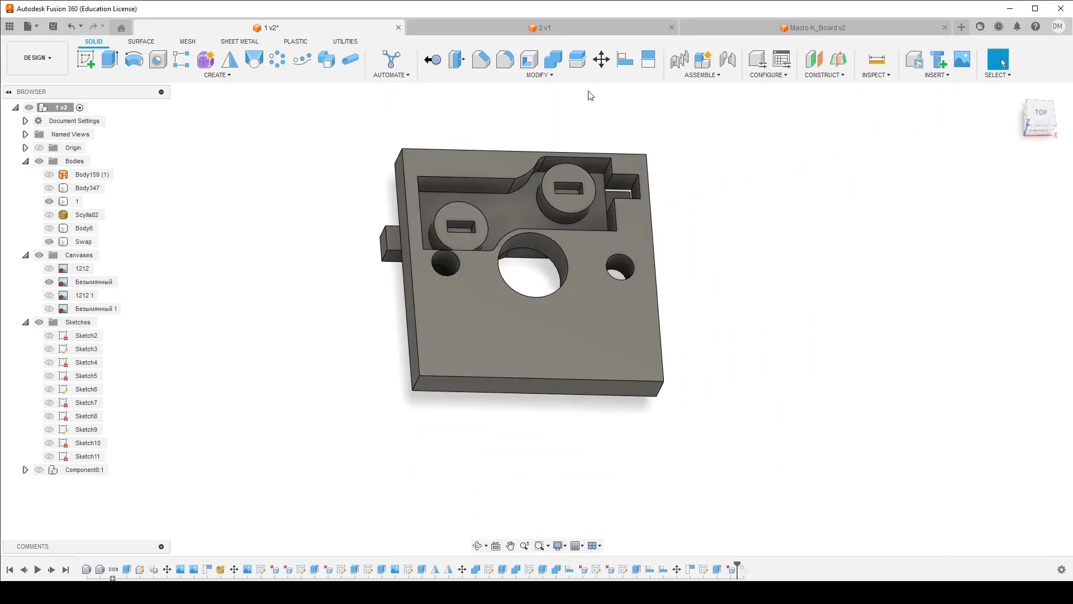
Try to align the base face around the Swap socket's posts with the plate's top face
click(625, 59)
click(505, 208)
click(478, 166)
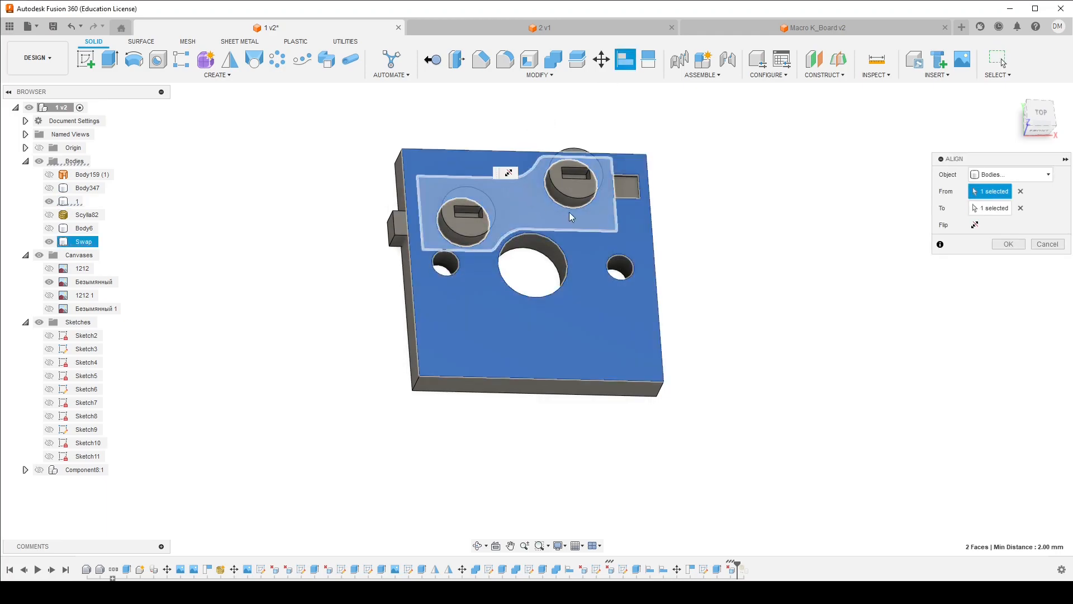
key(Return)
shift+middle_drag(569, 212, 682, 201)
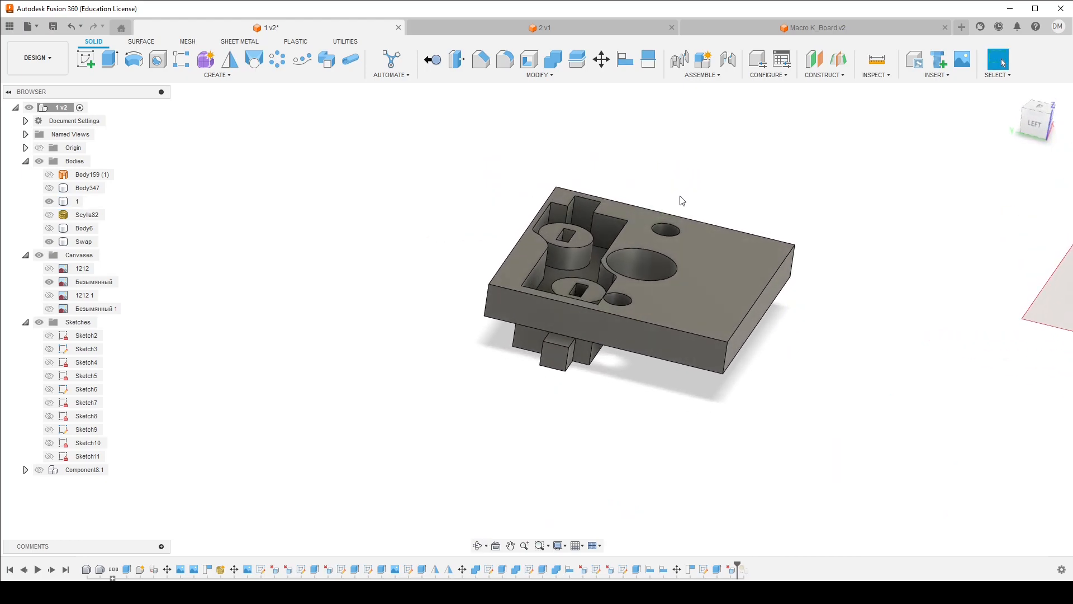
scroll(625, 227, up, 4)
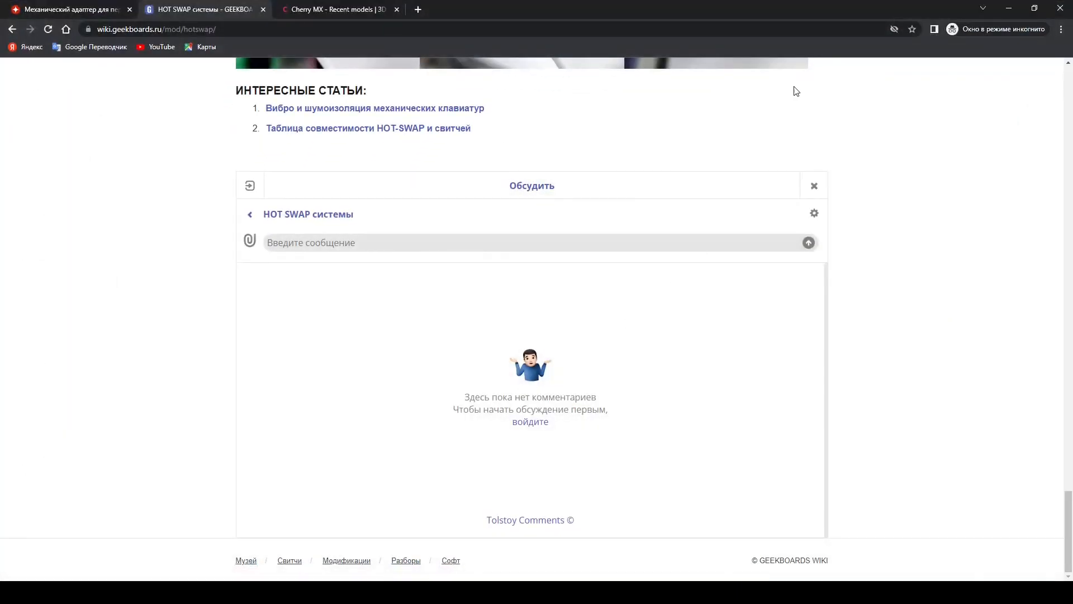
Switch to the browser and examine the Kailh hot-swap socket photos on the GEEKBOARDS HOT SWAP wiki page
click(366, 17)
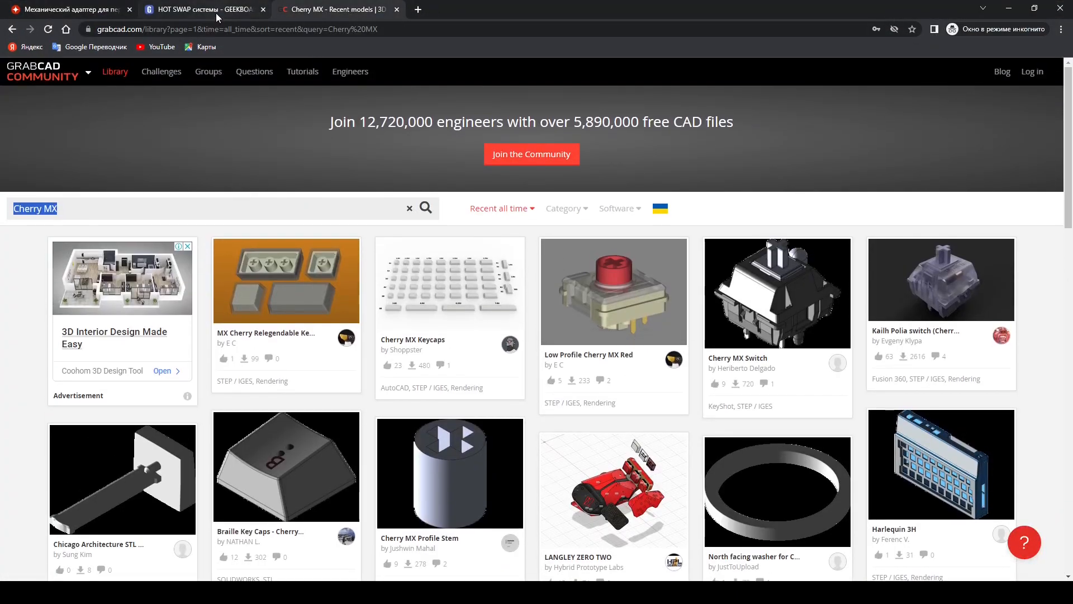
click(204, 9)
scroll(450, 234, up, 15)
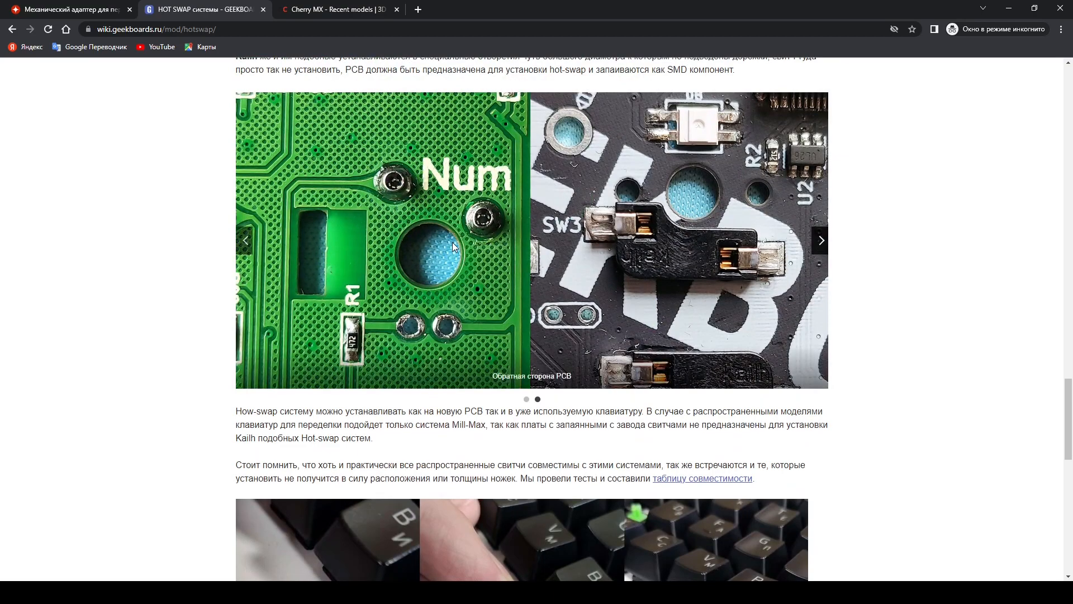
scroll(452, 246, up, 5)
scroll(458, 262, down, 6)
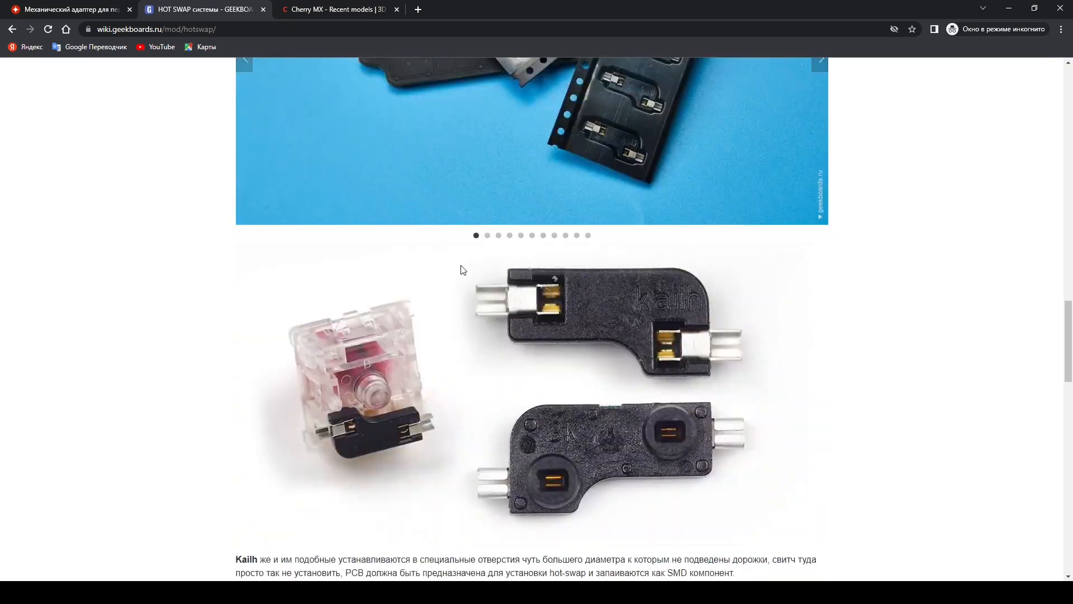
Look through the Mill-Max and Kailh photos in the hot-swap article and switch back to the Fusion 360 design
scroll(463, 270, up, 8)
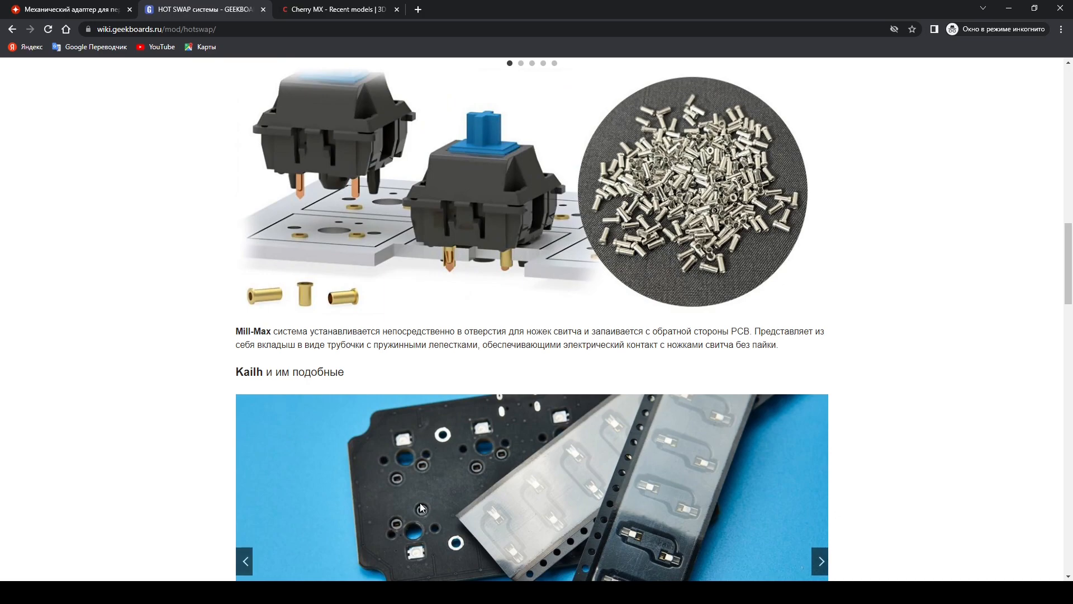
scroll(422, 517, up, 15)
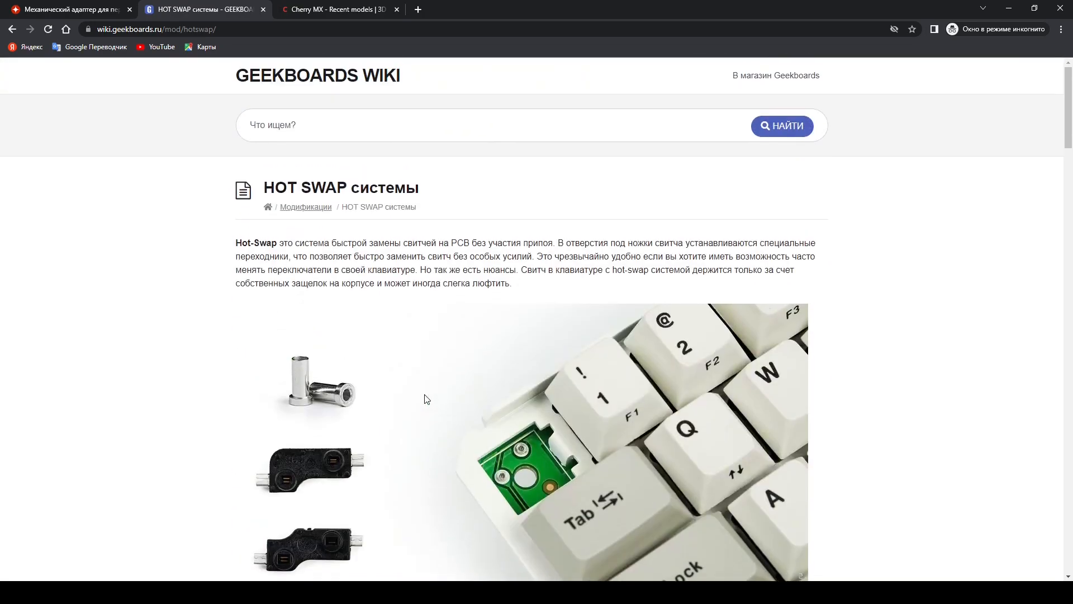
scroll(427, 399, down, 12)
scroll(341, 334, up, 2)
click(248, 339)
scroll(254, 330, down, 12)
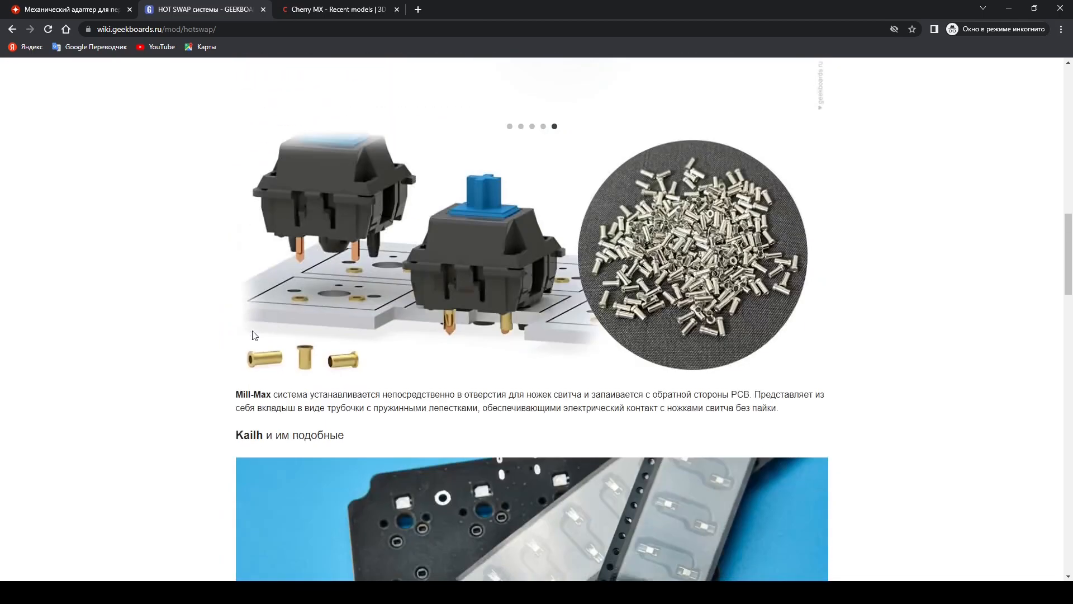
scroll(254, 319, down, 9)
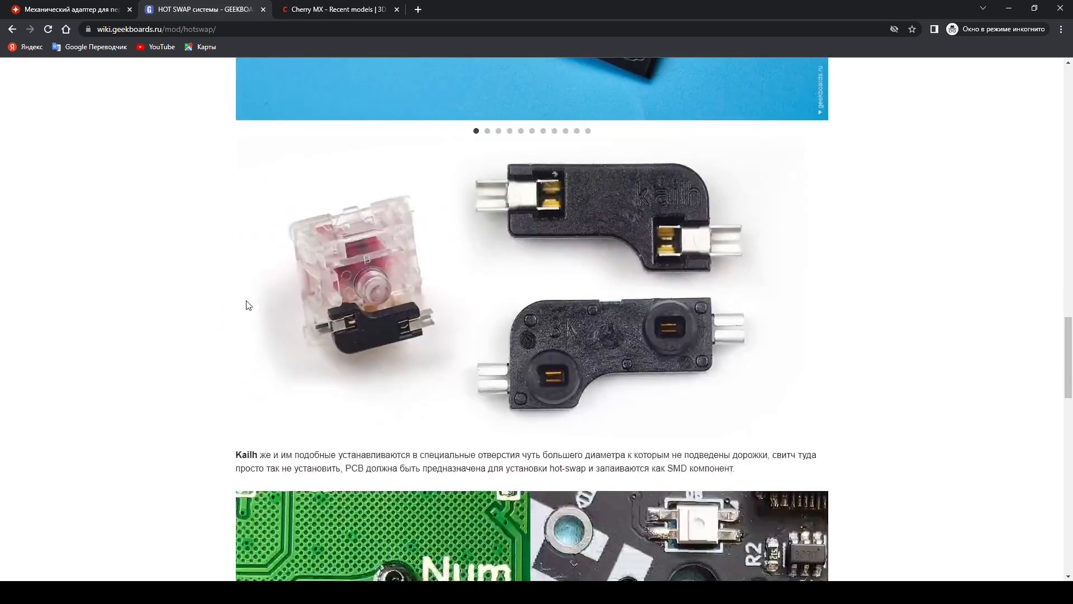
click(249, 313)
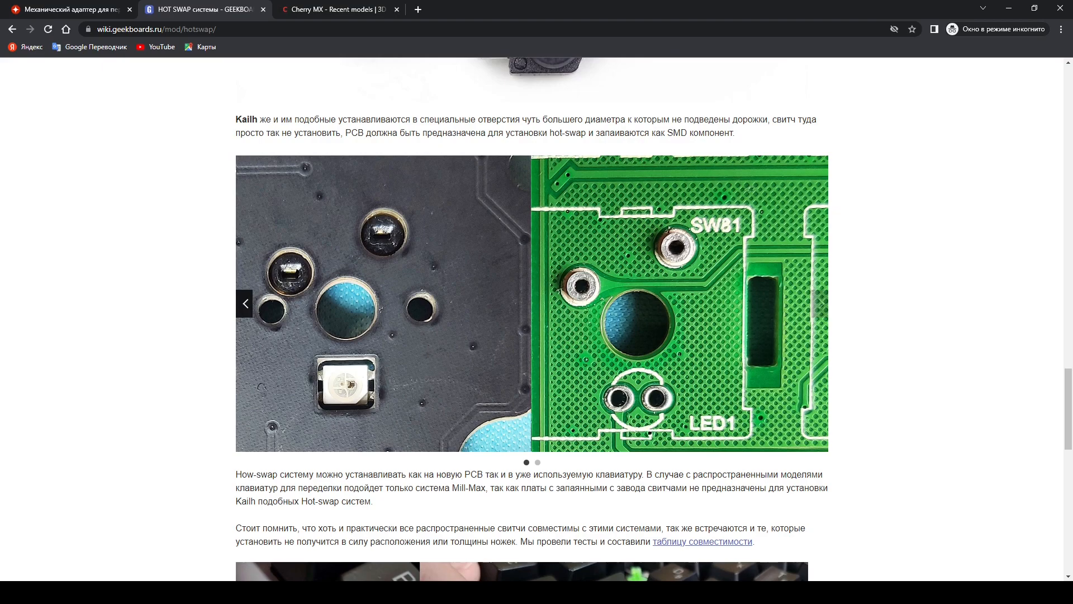
key(alt+Tab)
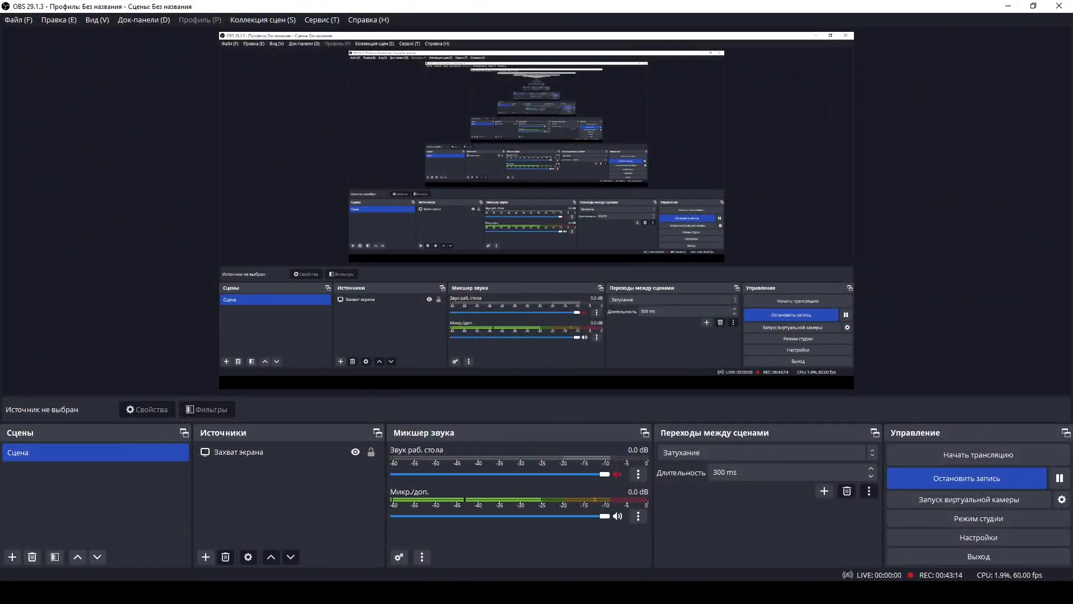
key(alt+Tab)
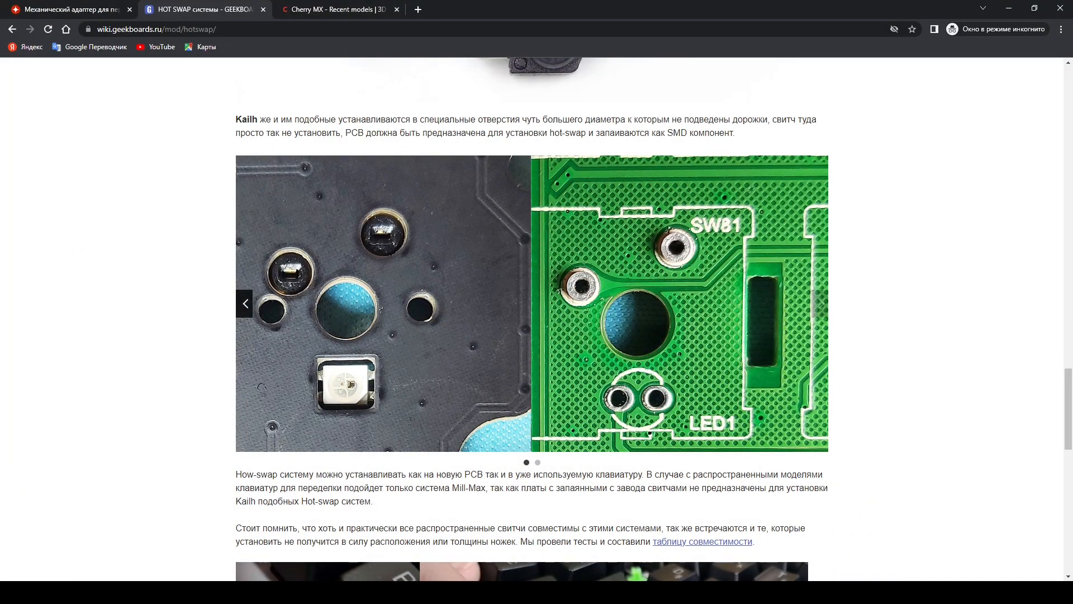
key(alt+Tab)
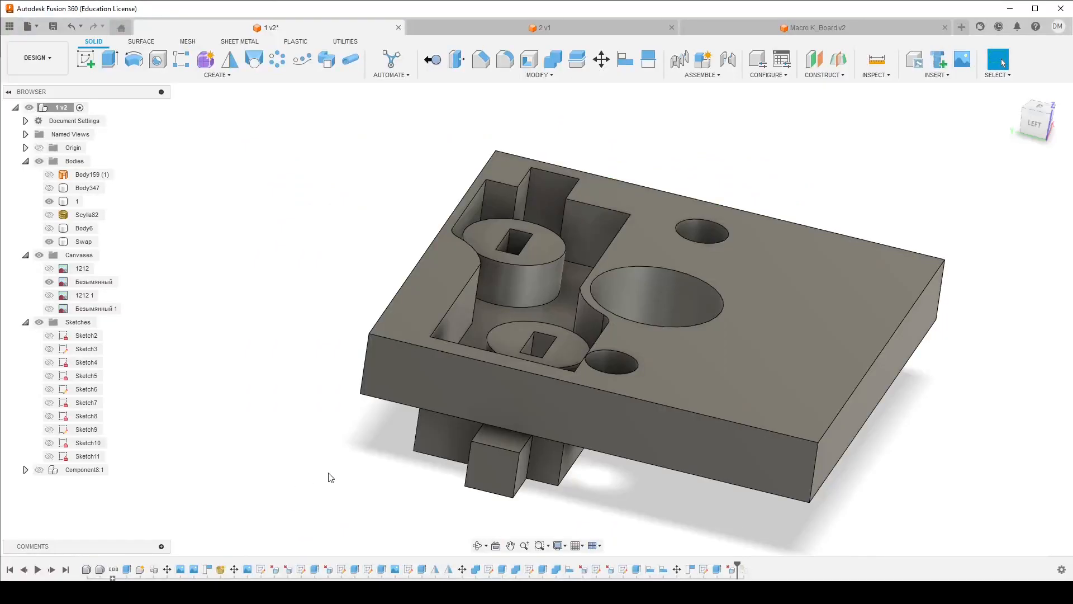
Align the top face of the Swap socket's round post with the plate's top face
click(624, 59)
scroll(538, 255, up, 2)
click(539, 255)
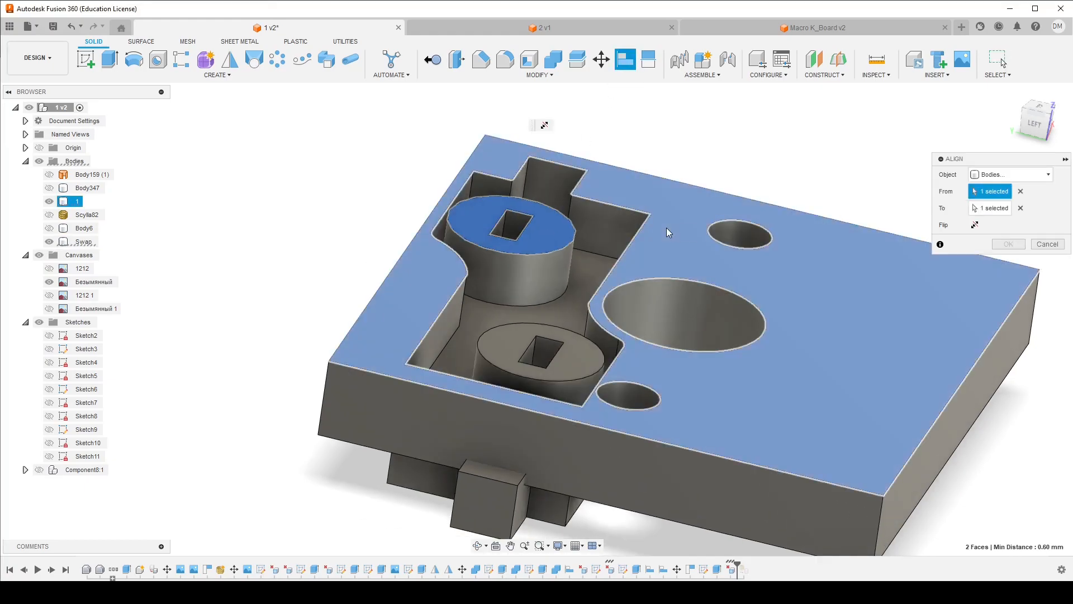
click(670, 232)
key(Return)
Examine the Swap socket inside the plate cutout from several sides, comparing its posts and contacts with the holes and edges
mouse_move(984, 256)
shift+middle_down()
mouse_move(687, 275)
mouse_move(687, 350)
mouse_move(670, 310)
mouse_move(694, 341)
mouse_move(687, 347)
mouse_move(692, 331)
mouse_move(705, 339)
shift+middle_up()
scroll(641, 345, down, 3)
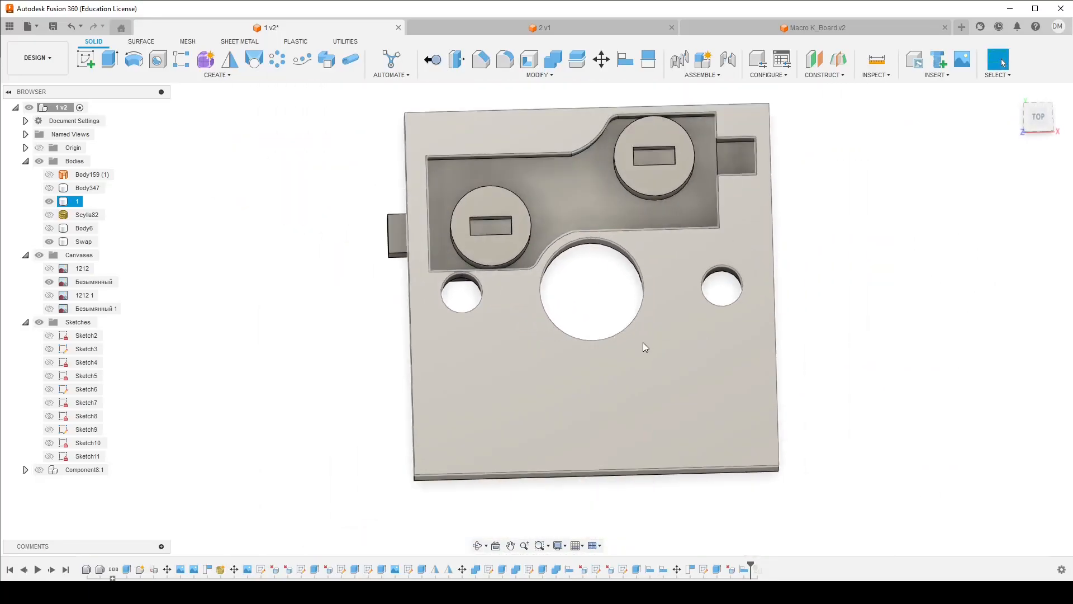
scroll(632, 189, up, 2)
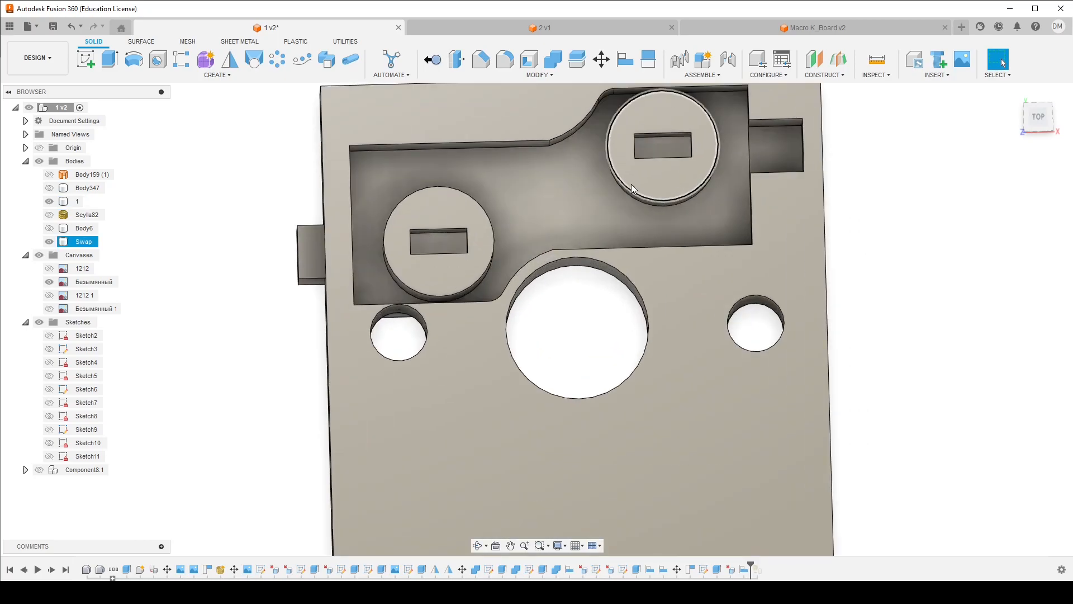
shift+middle_drag(583, 174, 580, 184)
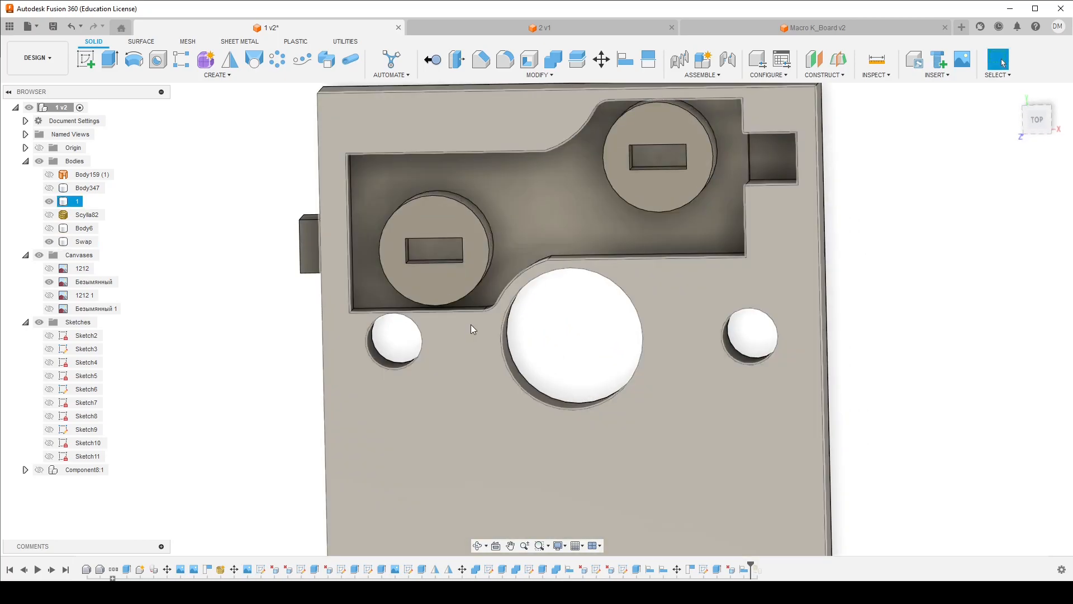
mouse_move(491, 312)
shift+middle_down()
mouse_move(495, 284)
mouse_move(512, 293)
mouse_move(495, 296)
shift+middle_up()
scroll(415, 331, up, 4)
shift+middle_drag(400, 309, 362, 230)
scroll(392, 305, down, 4)
shift+middle_drag(500, 310, 555, 252)
shift+middle_drag(515, 216, 486, 230)
scroll(488, 233, down, 4)
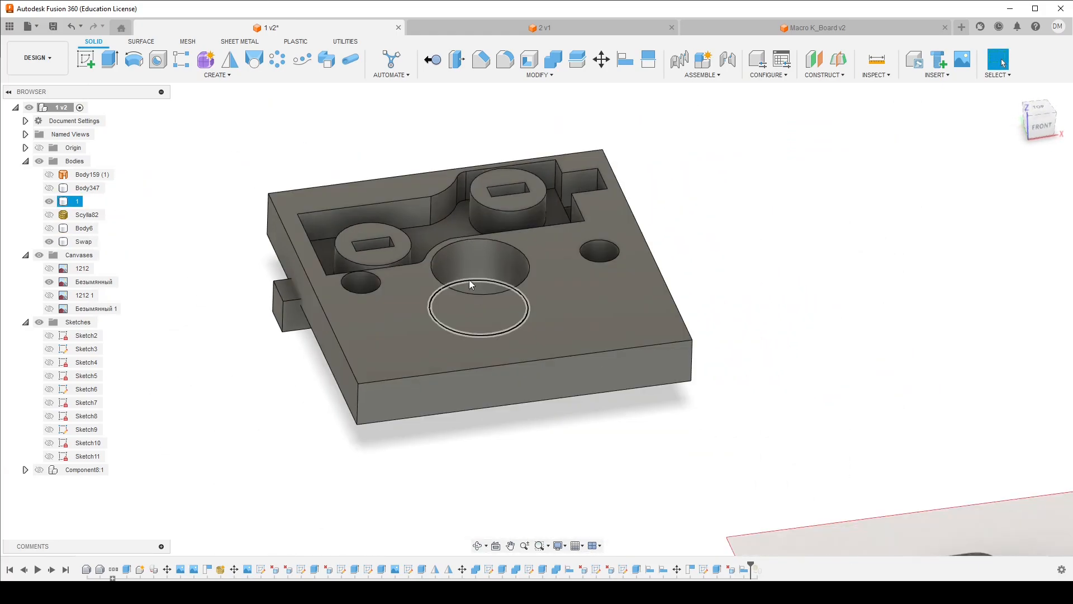
shift+middle_drag(484, 290, 552, 240)
scroll(485, 324, down, 4)
scroll(542, 232, up, 5)
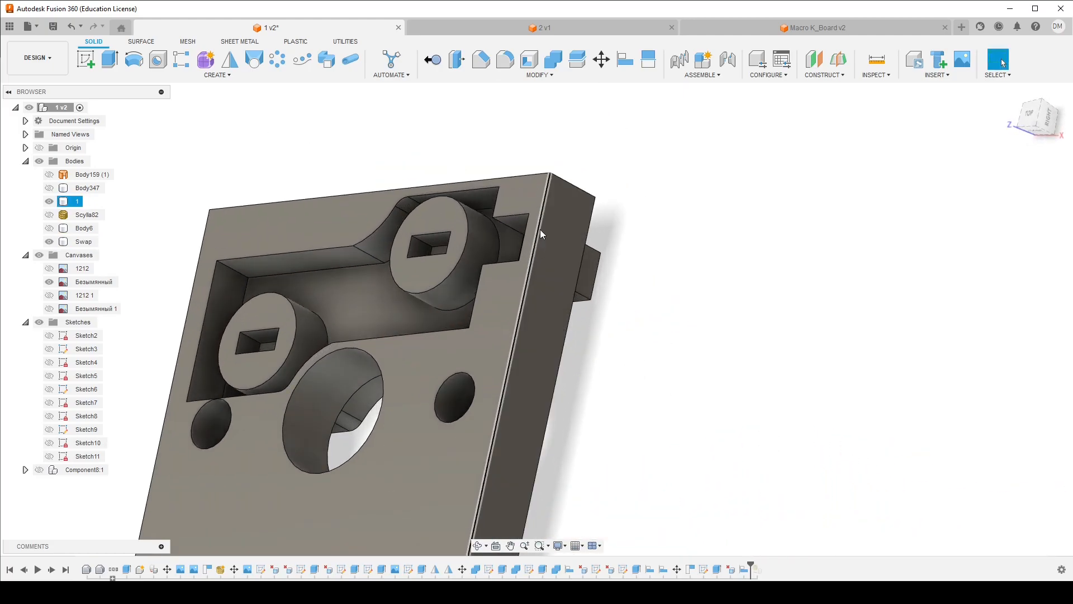
shift+middle_drag(662, 260, 387, 347)
scroll(545, 304, down, 3)
scroll(447, 294, up, 4)
shift+middle_drag(450, 283, 497, 221)
scroll(569, 256, up, 3)
scroll(571, 252, down, 2)
scroll(571, 253, up, 2)
Undo the socket alignment, the notch face deletion and the cutout extrusion, going back to the cutout sketch
key(ctrl+z)
key(ctrl+z)
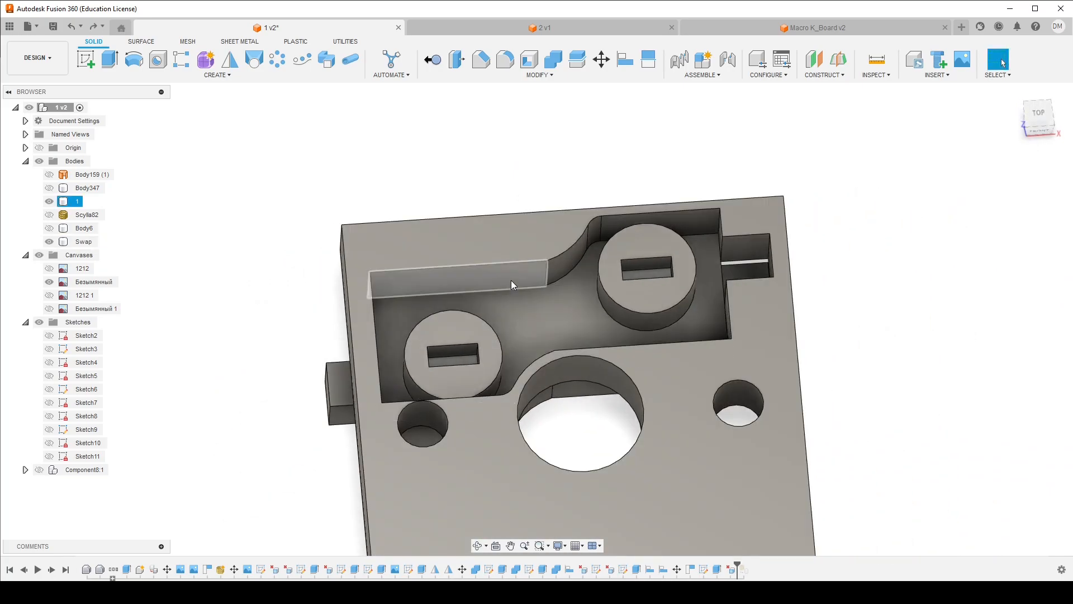
key(ctrl+z)
key(ctrl+z)
key(ctrl+z)
scroll(567, 382, down, 5)
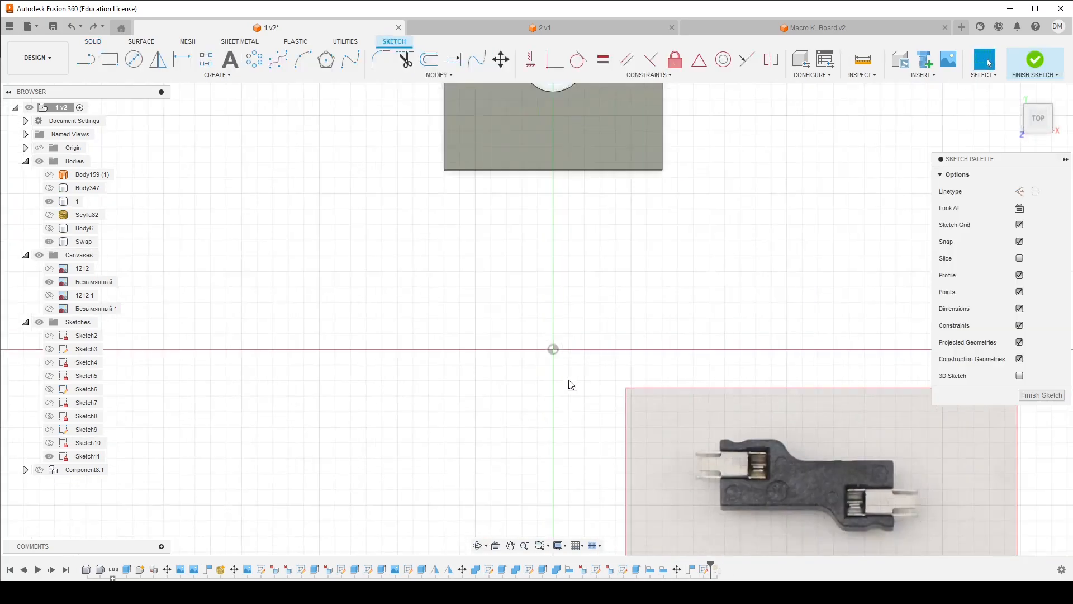
scroll(566, 329, down, 2)
scroll(556, 193, up, 8)
shift+middle_drag(549, 243, 546, 256)
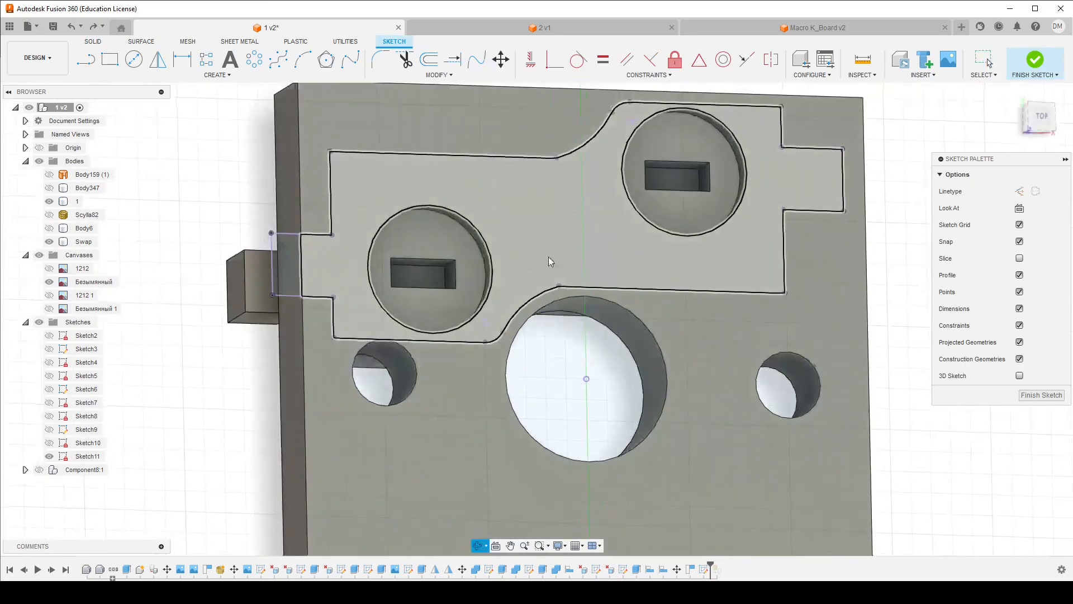
Finish the cutout sketch and hide Sketch11
click(1034, 395)
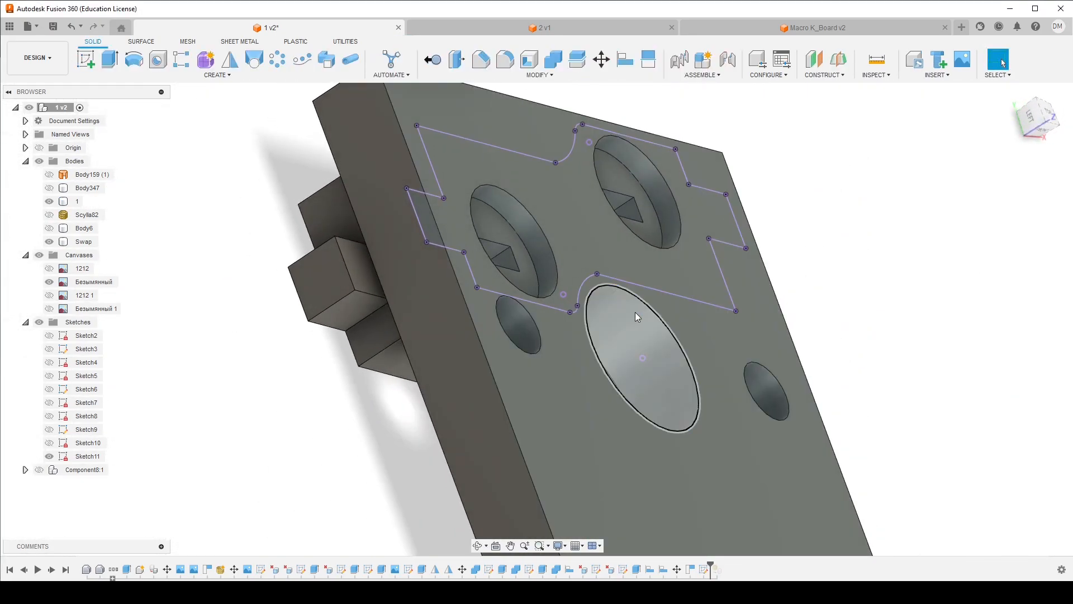
click(646, 266)
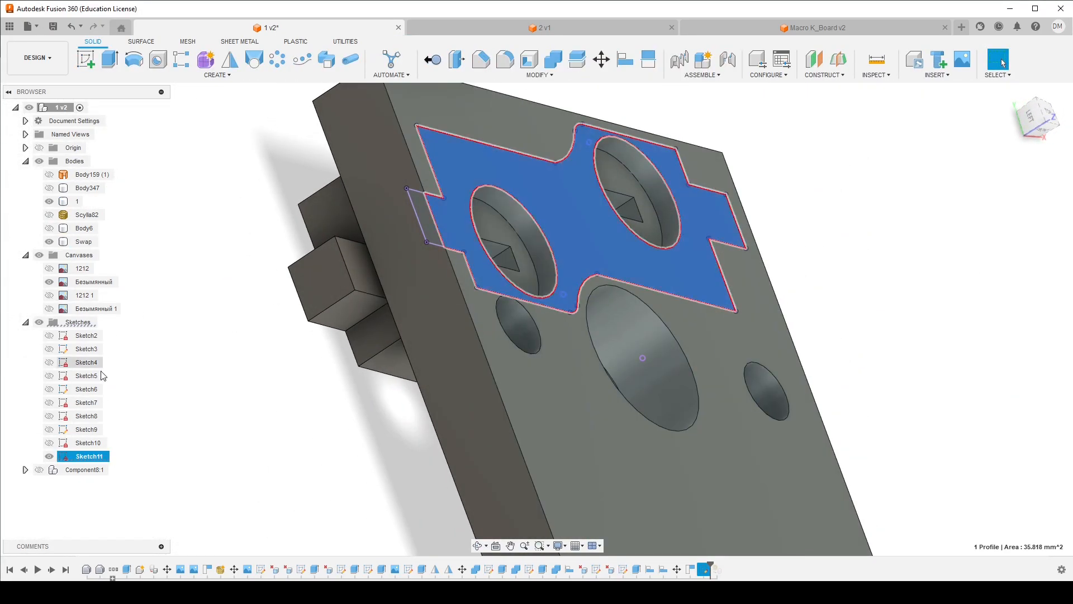
click(49, 456)
Examine the plate's underside where the Swap socket's edge meets the small side hole
shift+middle_drag(324, 423, 436, 407)
middle_drag(337, 330, 508, 310)
scroll(451, 325, down, 4)
middle_drag(431, 326, 402, 253)
scroll(513, 367, up, 5)
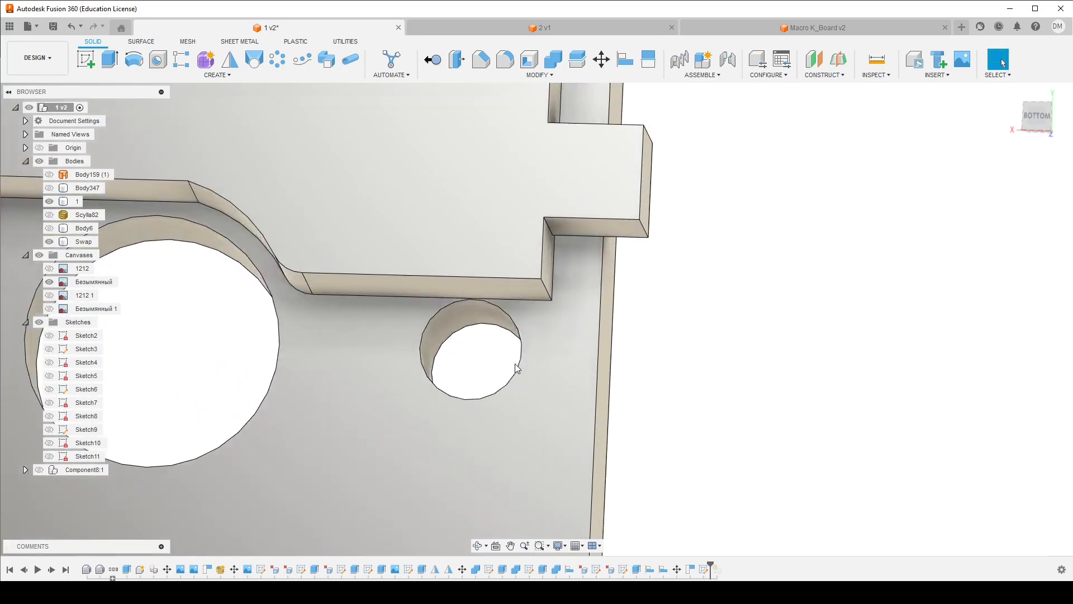
scroll(490, 293, up, 4)
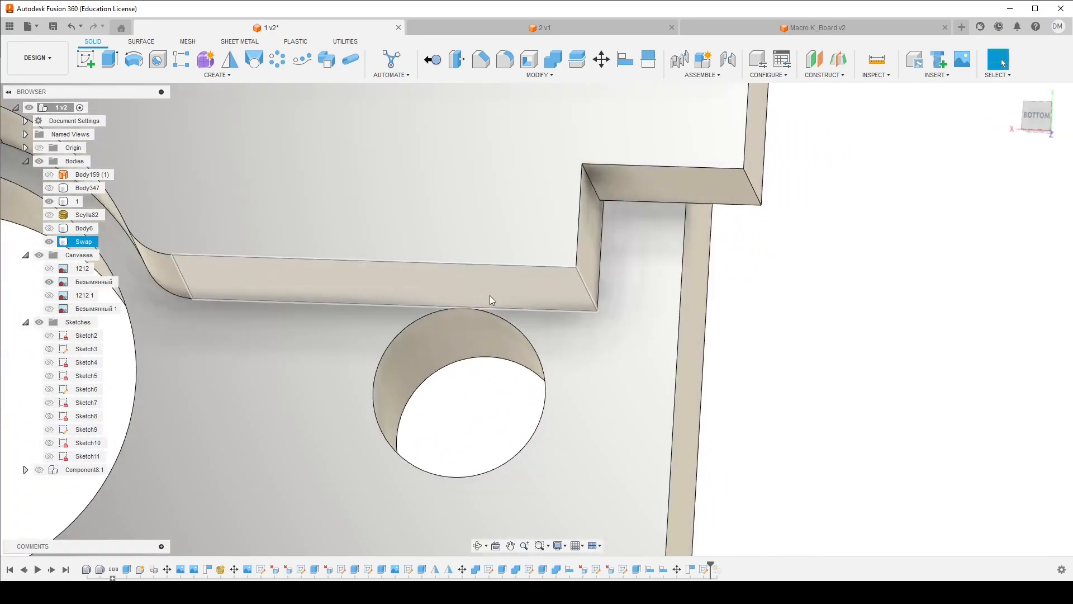
scroll(489, 296, down, 4)
middle_drag(455, 312, 554, 321)
scroll(538, 332, up, 2)
scroll(580, 352, down, 4)
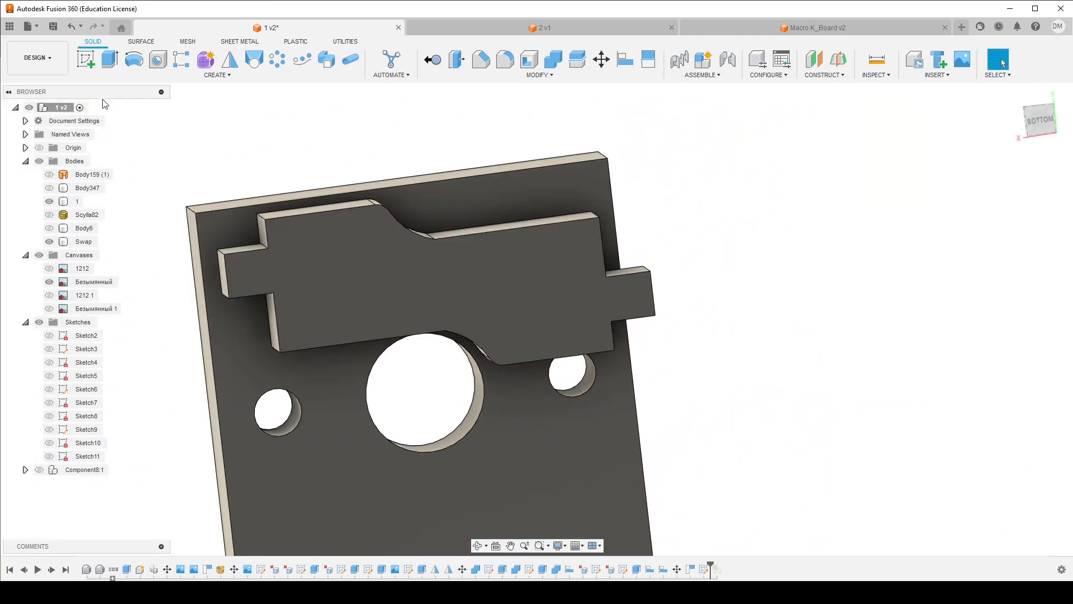
Create a sketch on the Swap socket's bottom face and project the Swap body into it
click(84, 60)
click(501, 308)
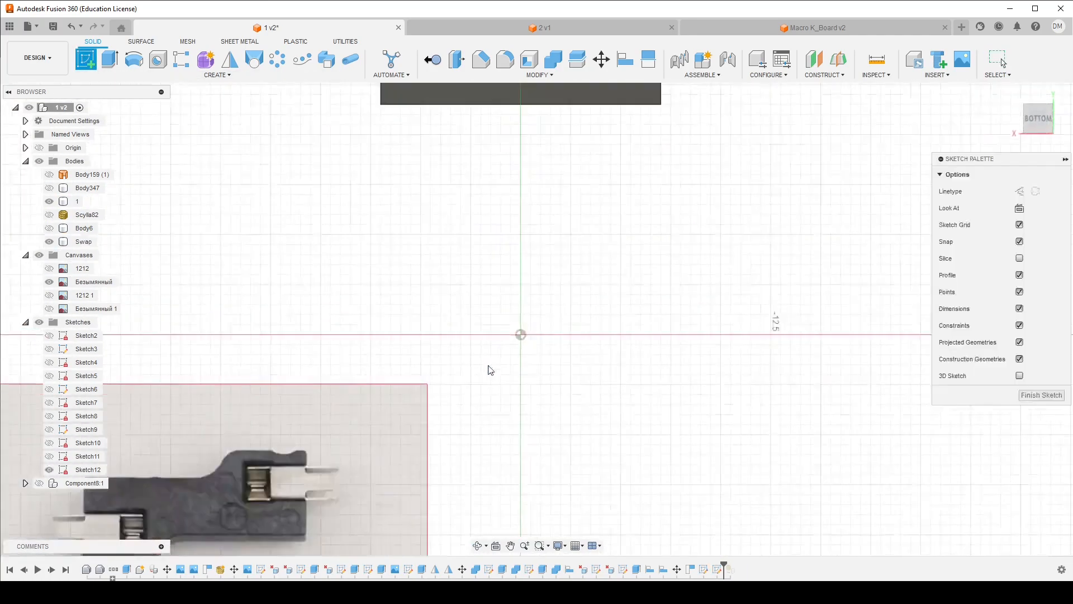
scroll(527, 209, up, 8)
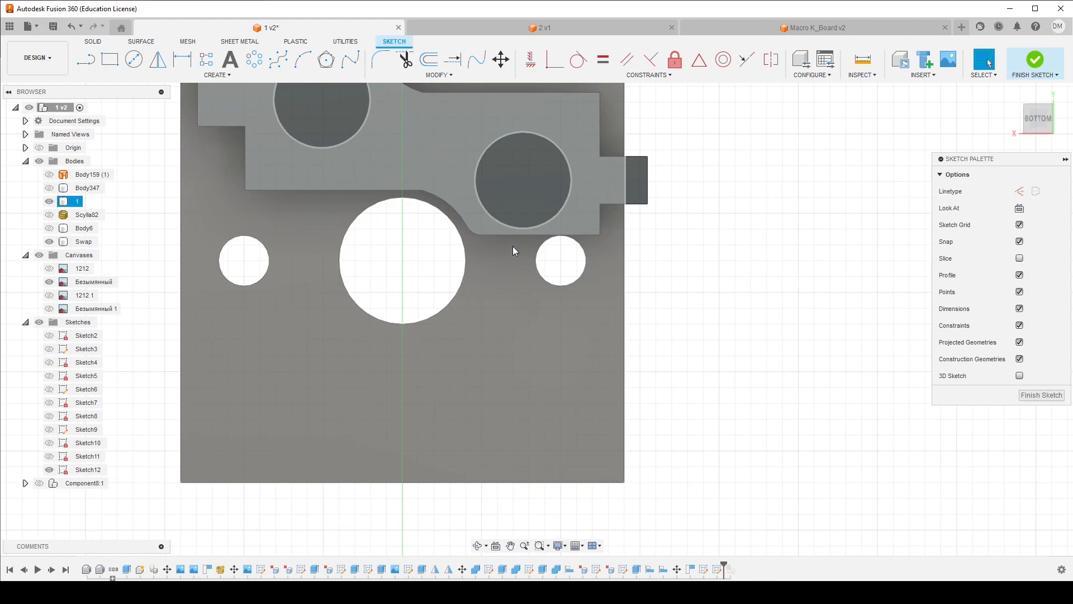
key(p)
scroll(539, 250, down, 4)
click(565, 248)
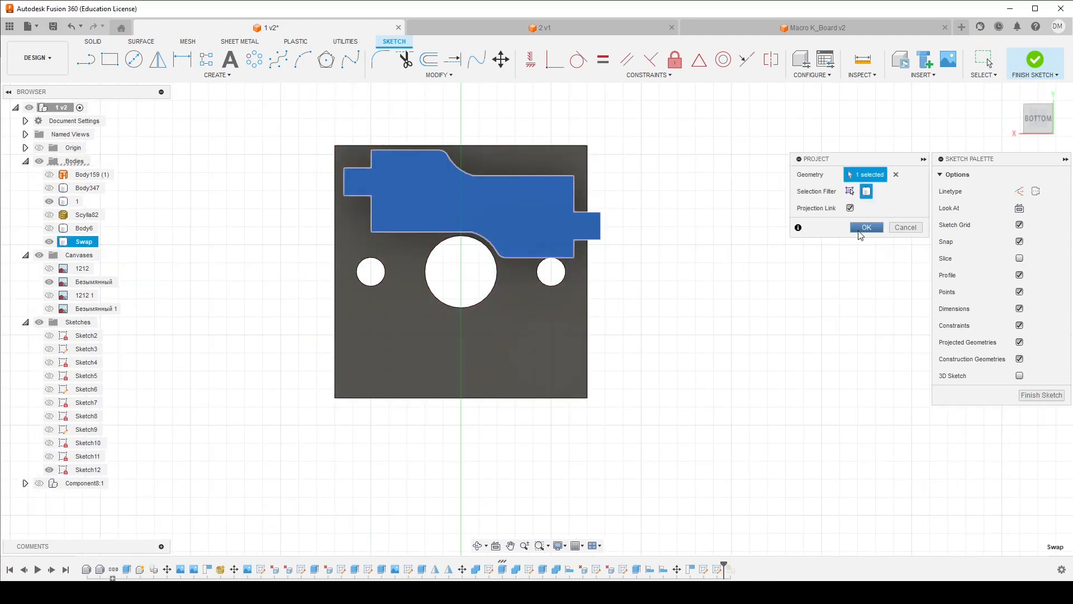
click(860, 229)
Project plate body 1 with its holes into the same sketch
key(p)
scroll(614, 279, up, 3)
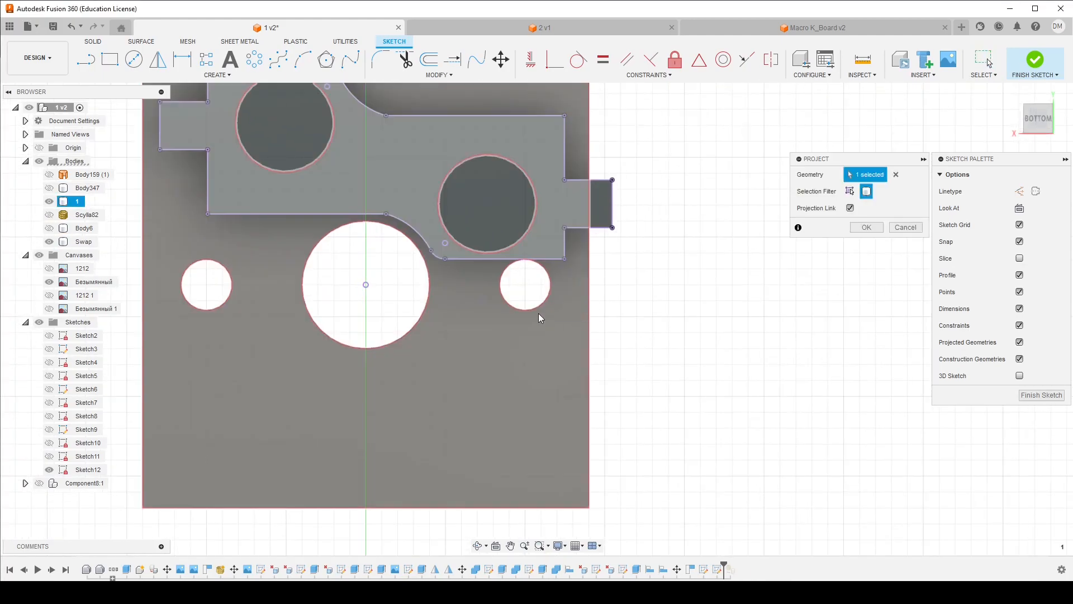
click(537, 313)
click(867, 228)
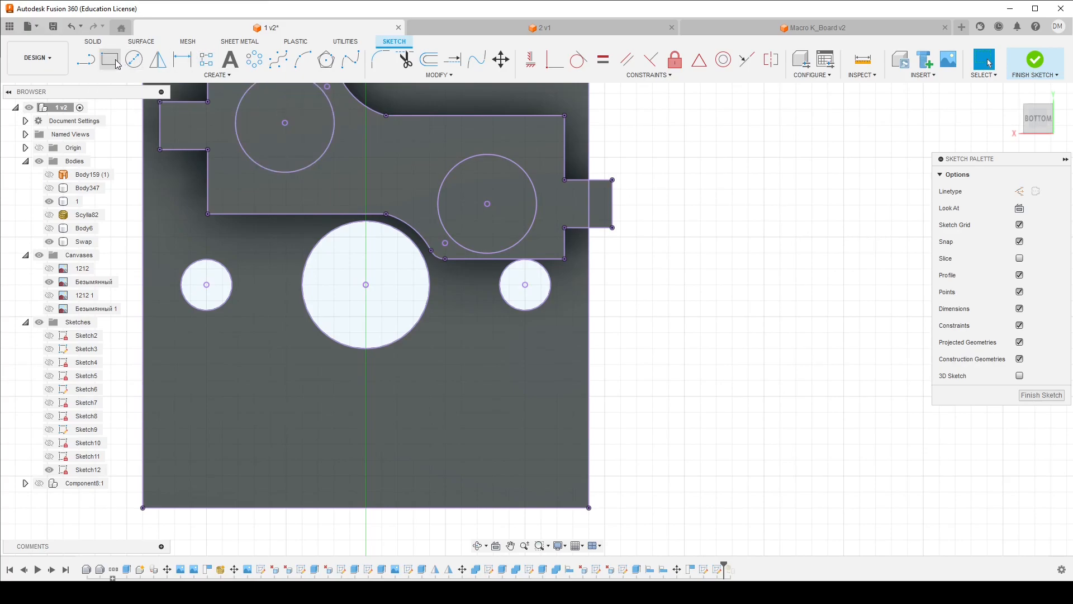
Draw a 2 mm diameter circle concentric with the small side hole that touches the socket outline
key(c)
click(525, 285)
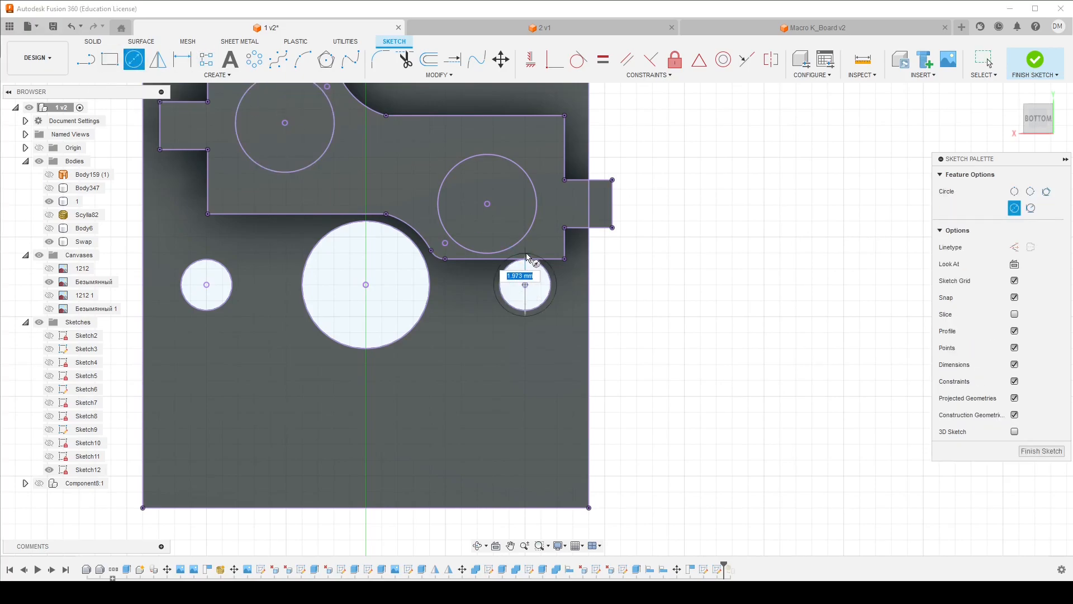
click(527, 257)
key(d)
click(550, 267)
click(663, 287)
text(2)
key(Return)
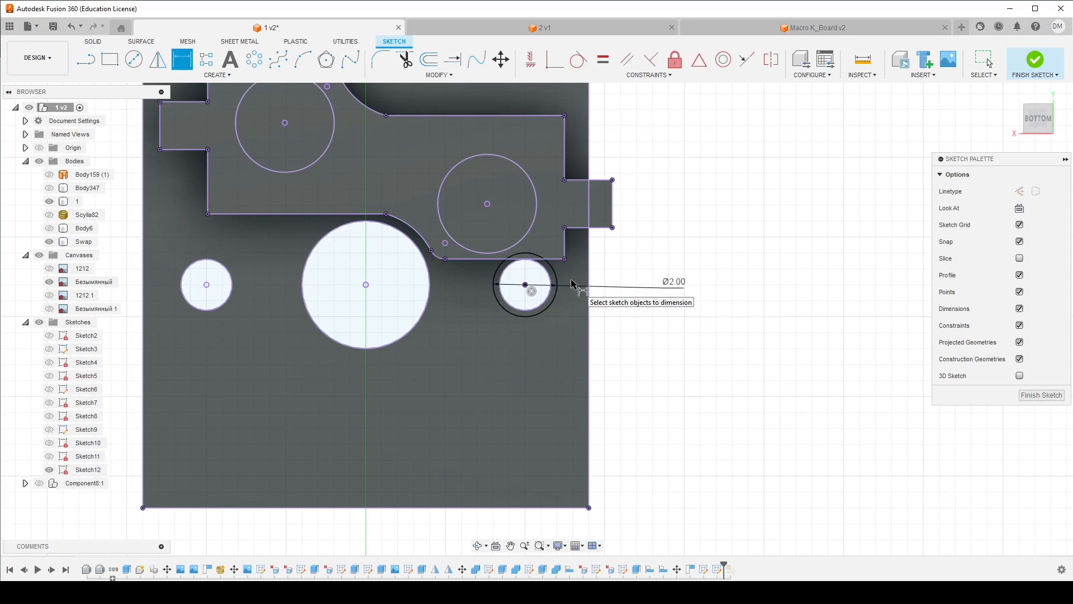
Draw a small rectangle from the socket outline's corner to the centre of the adjacent small hole
click(105, 60)
click(564, 260)
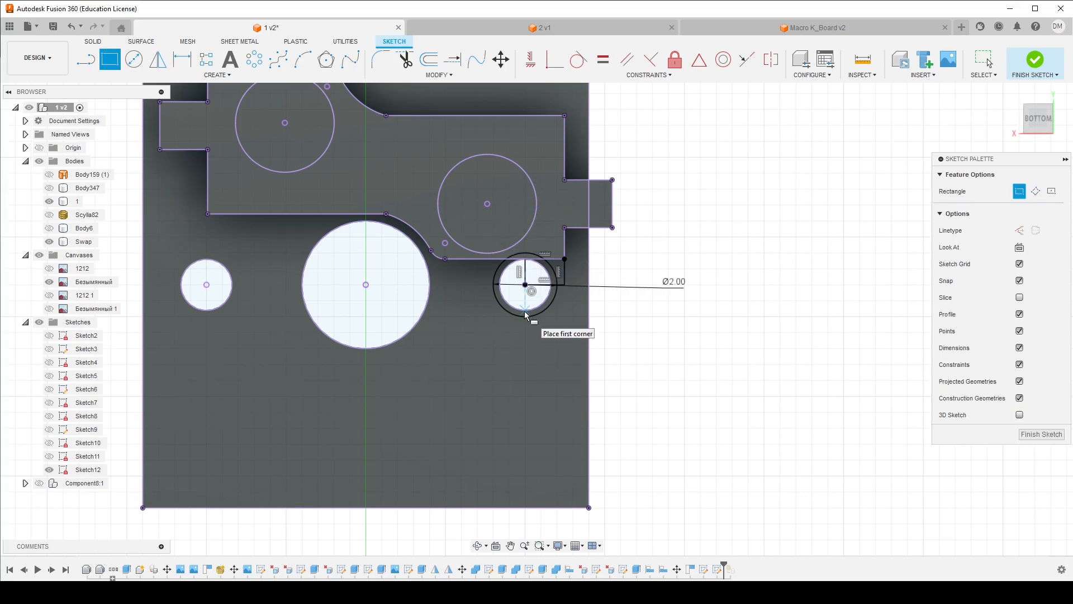
scroll(525, 316, down, 1)
scroll(522, 313, up, 3)
scroll(529, 322, down, 4)
Try to add a driven dimension to the small rectangle's vertical side
key(d)
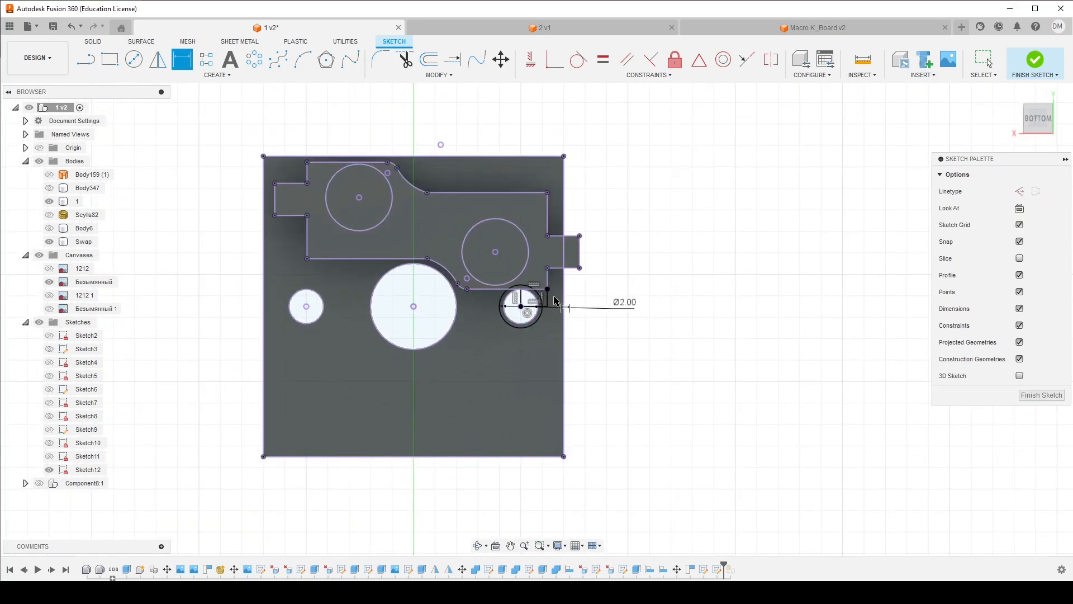
scroll(557, 302, up, 2)
click(551, 302)
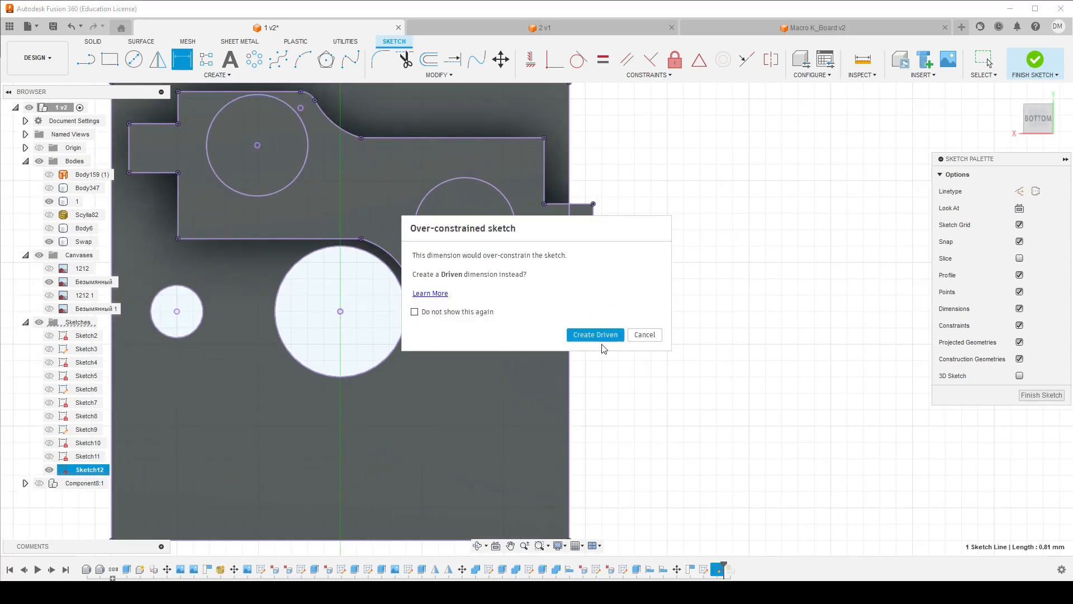
click(605, 337)
click(543, 298)
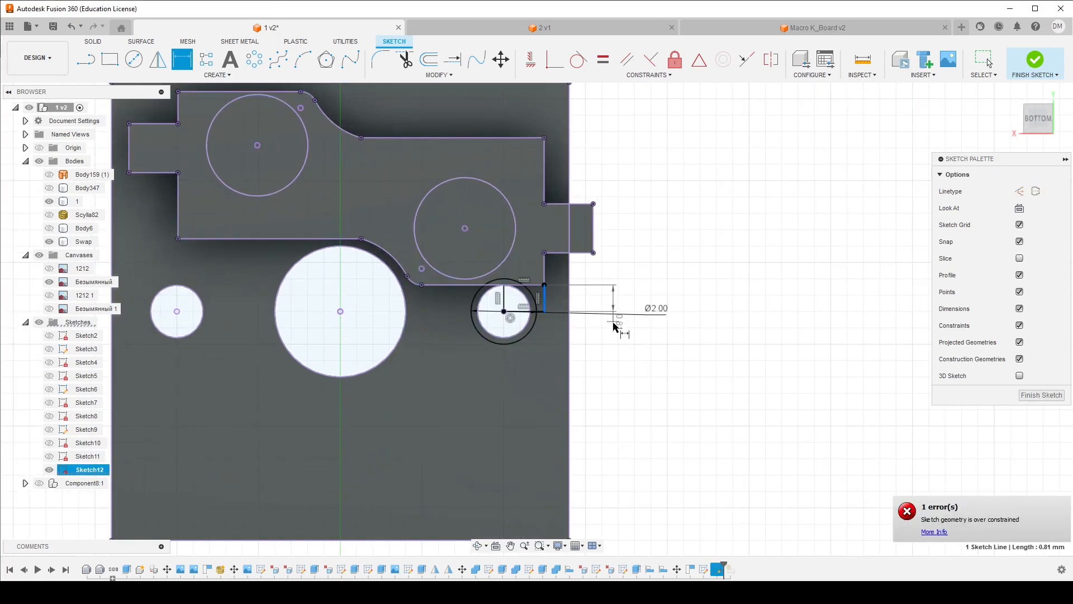
key(Escape)
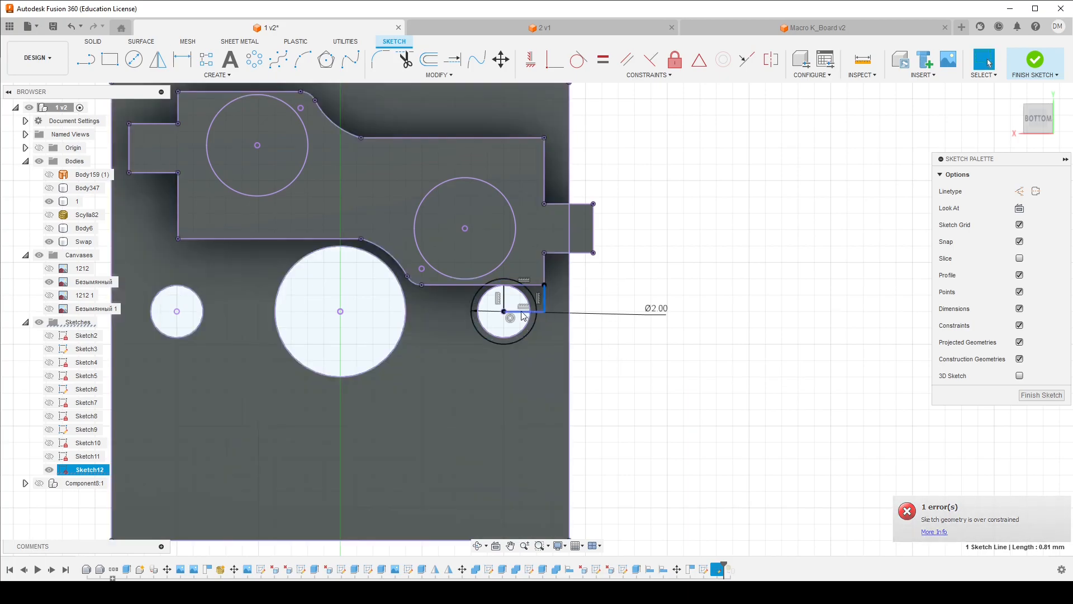
Check the length of the small rectangle's horizontal side
key(d)
click(521, 312)
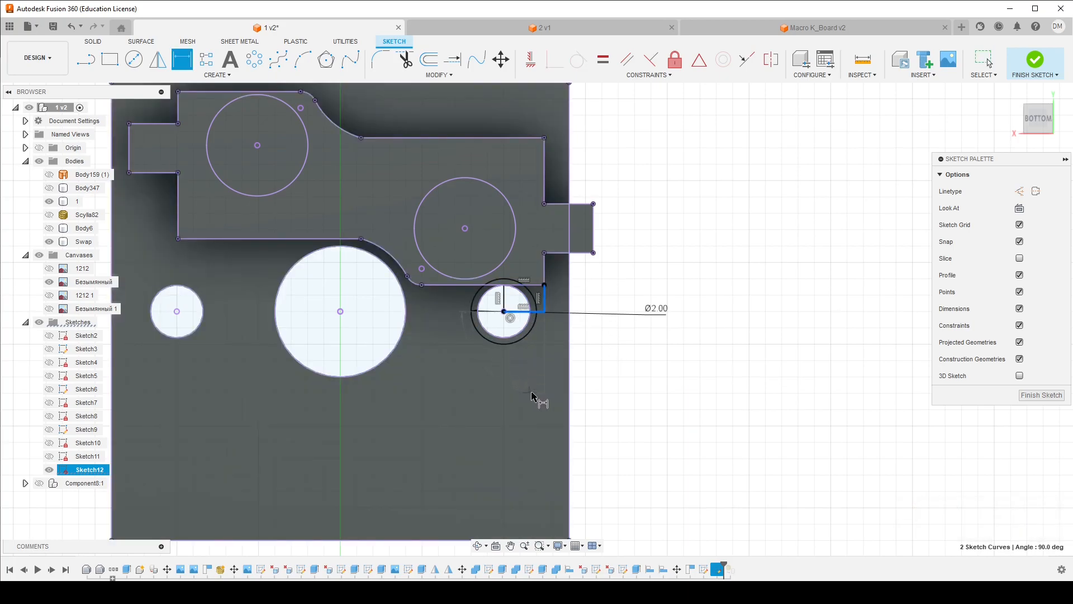
key(Escape)
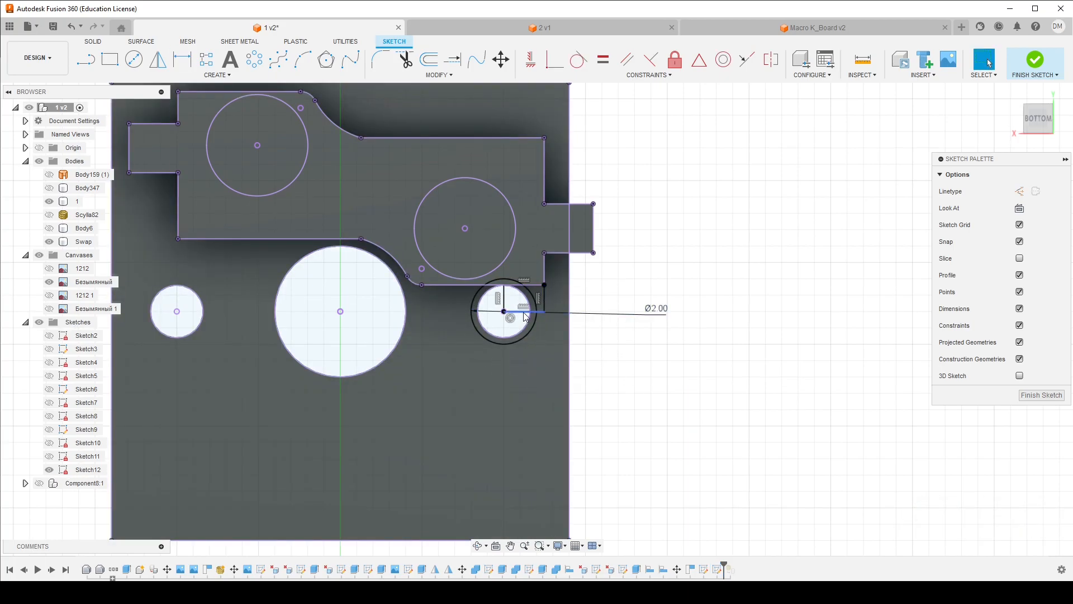
click(525, 315)
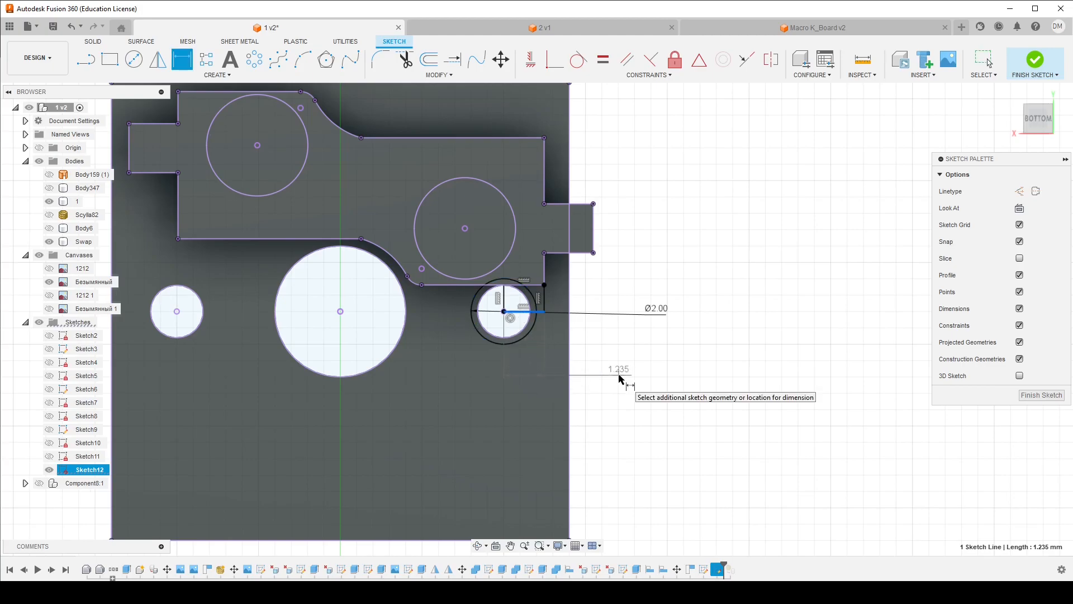
key(Escape)
scroll(621, 378, down, 3)
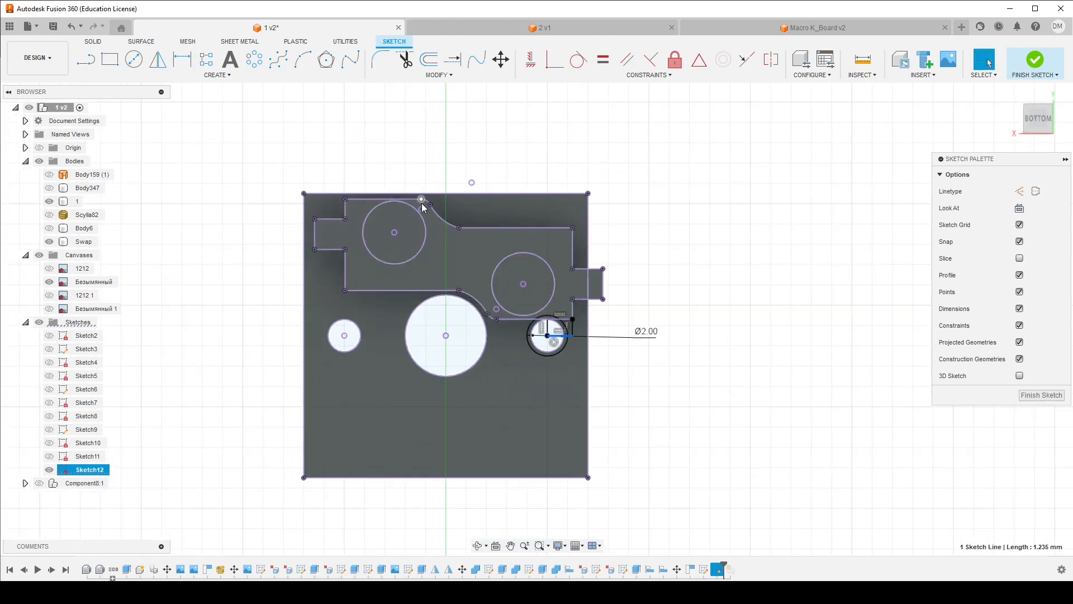
Draw a rectangle outward from the socket outline's opposite corner and set its width to 1.235 mm
click(110, 60)
scroll(279, 179, up, 2)
click(371, 208)
click(418, 166)
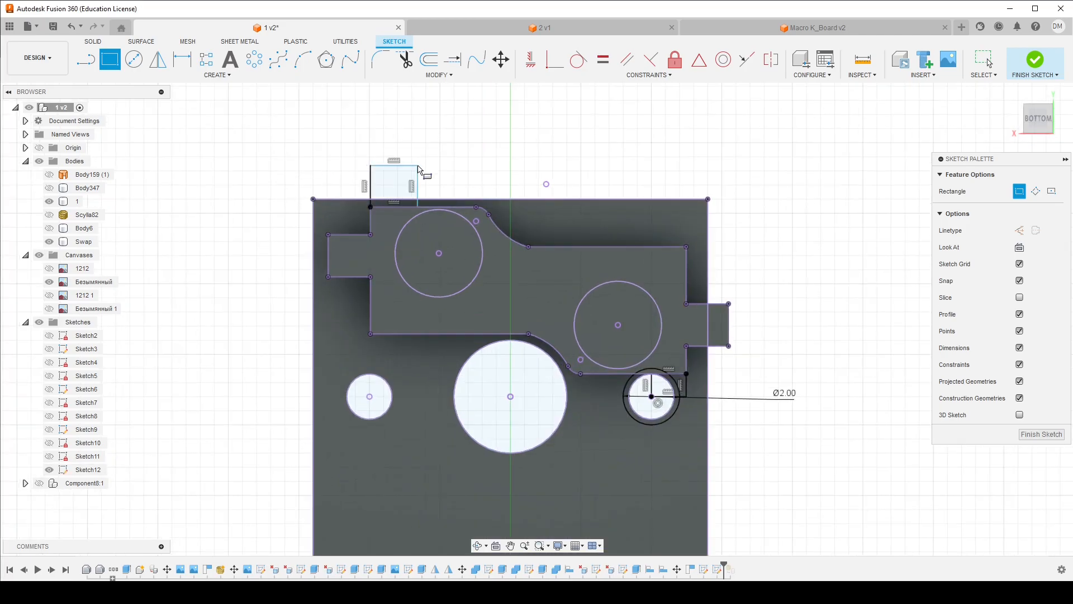
key(d)
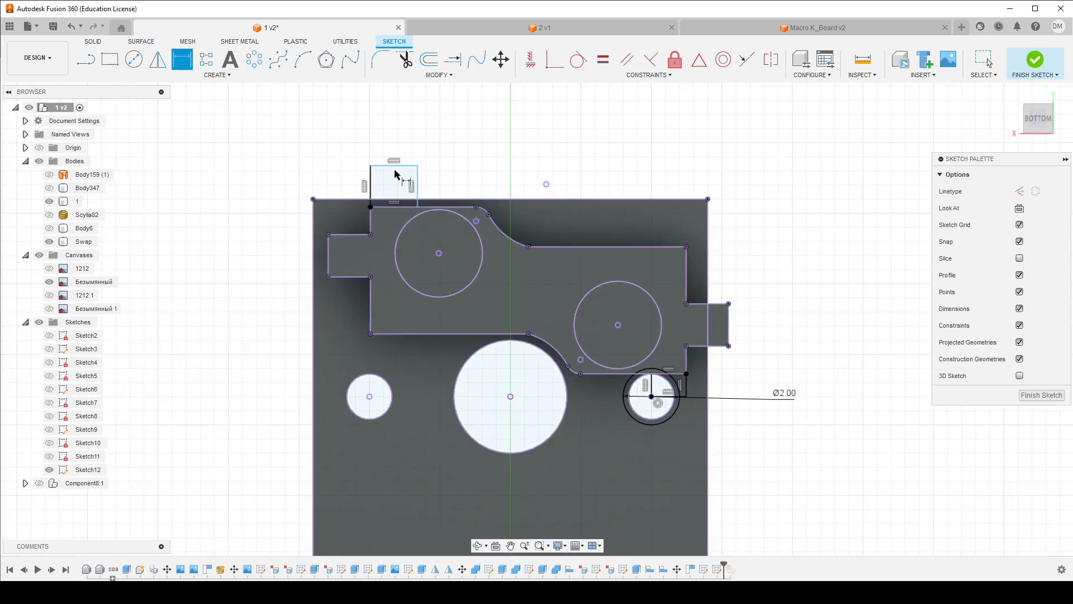
click(395, 166)
click(398, 142)
text(1.235)
key(Return)
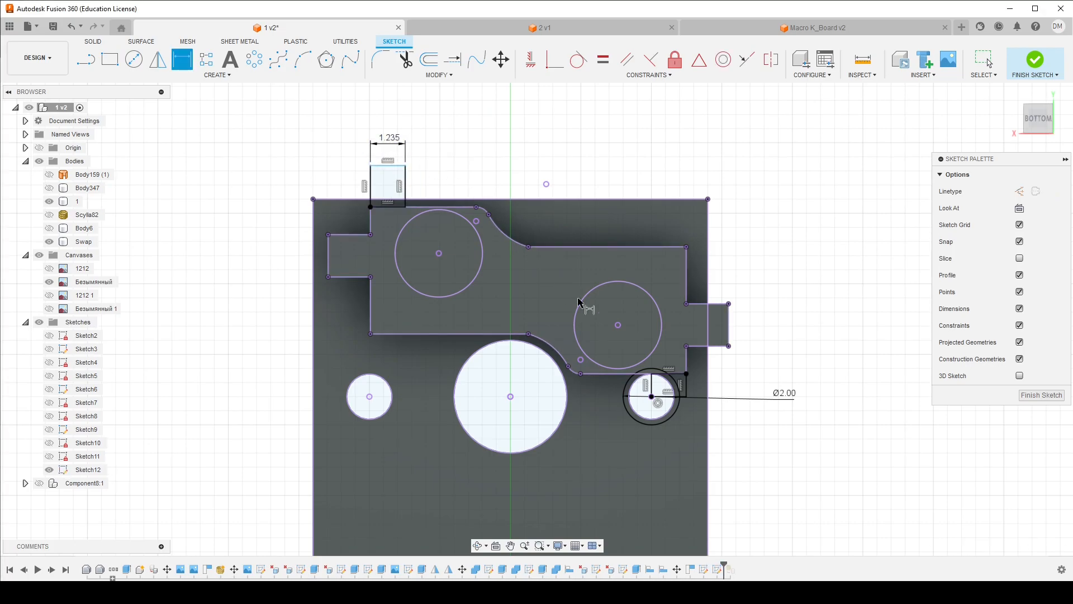
Check the first small rectangle's vertical side and set the new corner rectangle's height to 0.81 mm
click(688, 386)
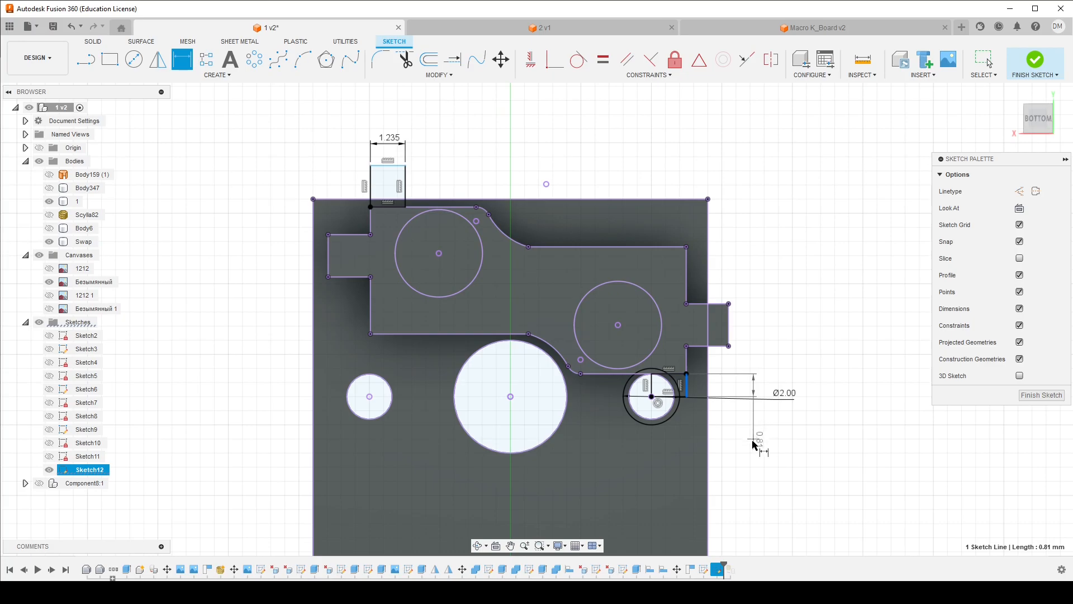
key(Escape)
key(d)
key(Escape)
click(352, 173)
key(d)
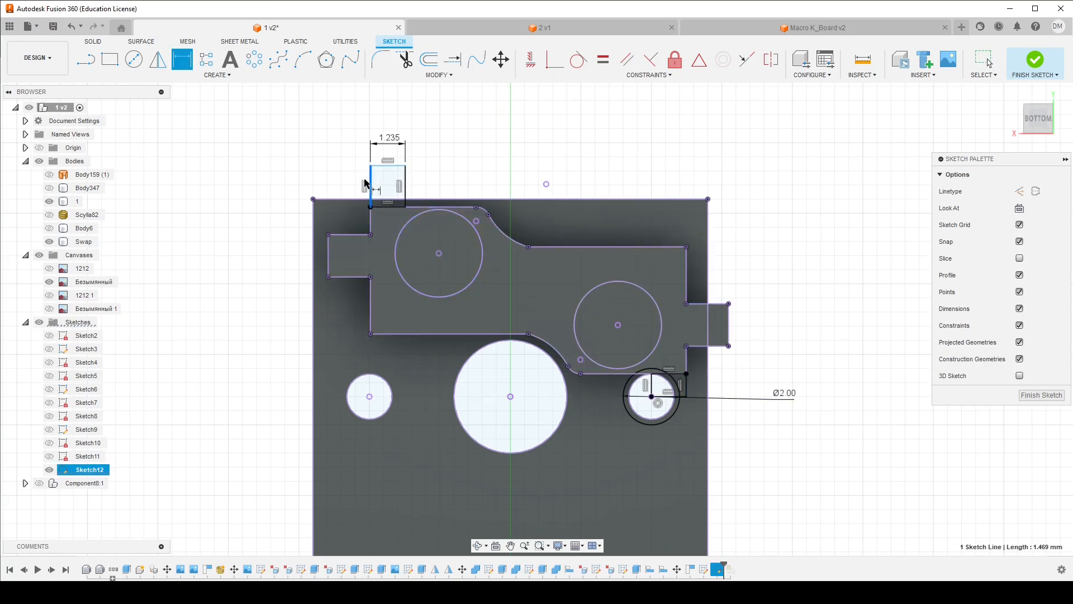
click(371, 185)
click(339, 180)
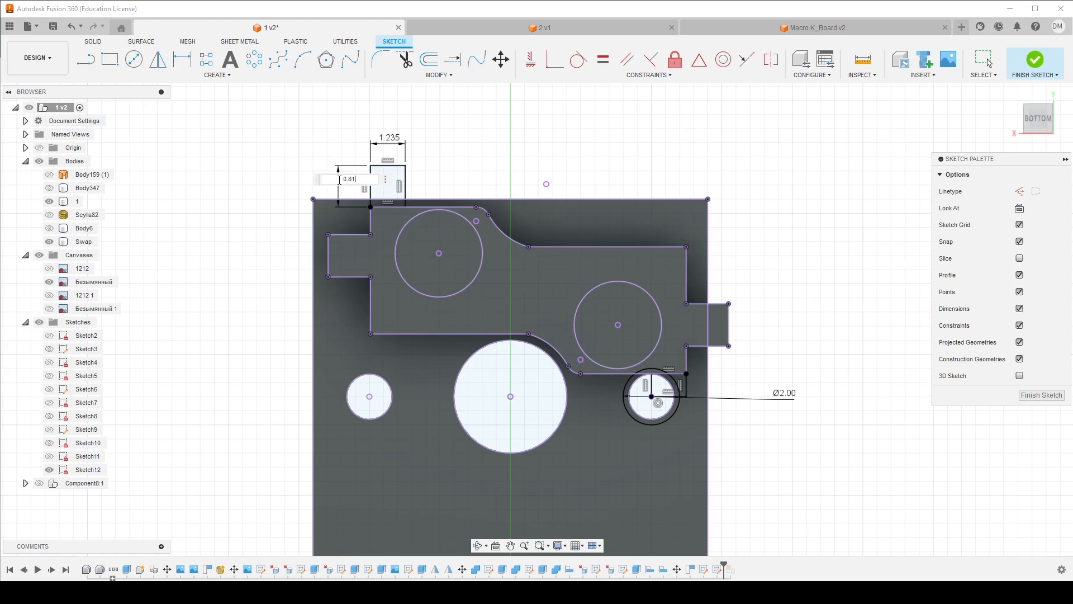
text(0.81)
key(Return)
key(Escape)
Measure the diameter of the circle around the small side hole
click(865, 60)
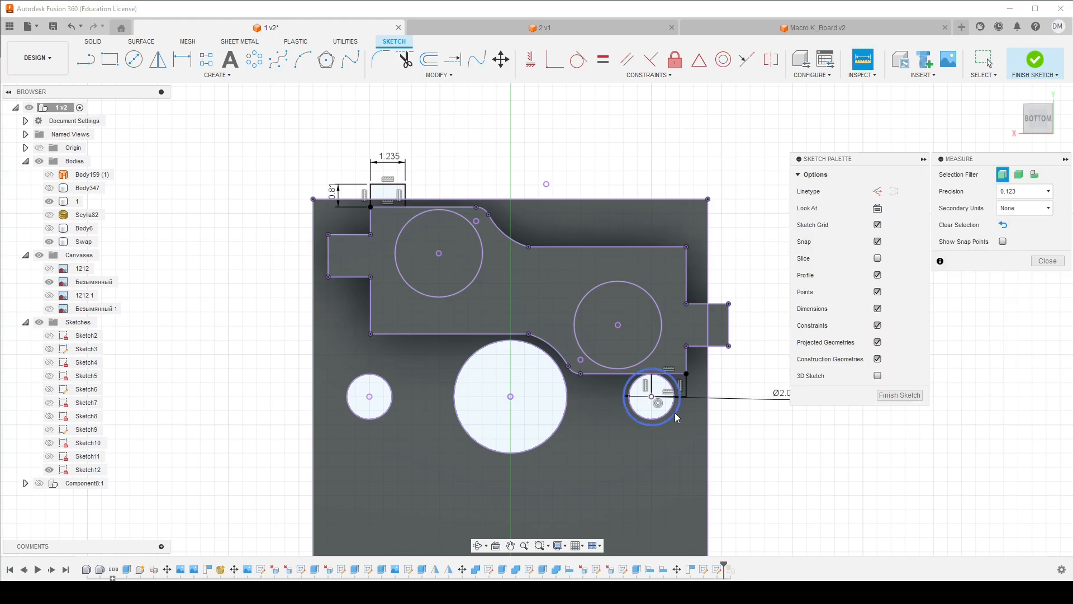
click(678, 411)
scroll(676, 407, down, 2)
scroll(670, 401, up, 3)
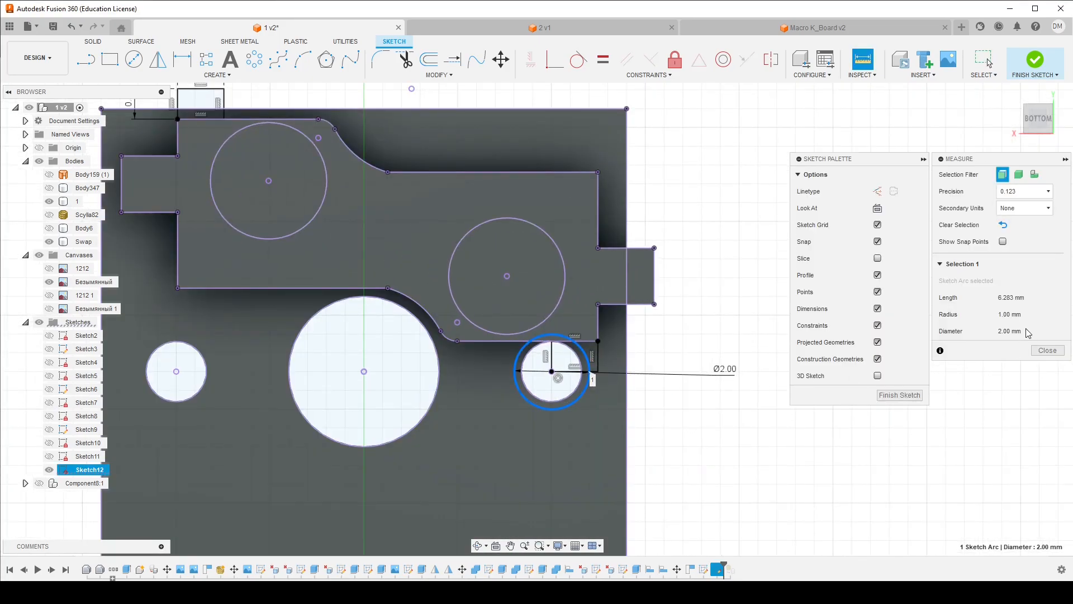
click(1047, 350)
scroll(925, 418, down, 2)
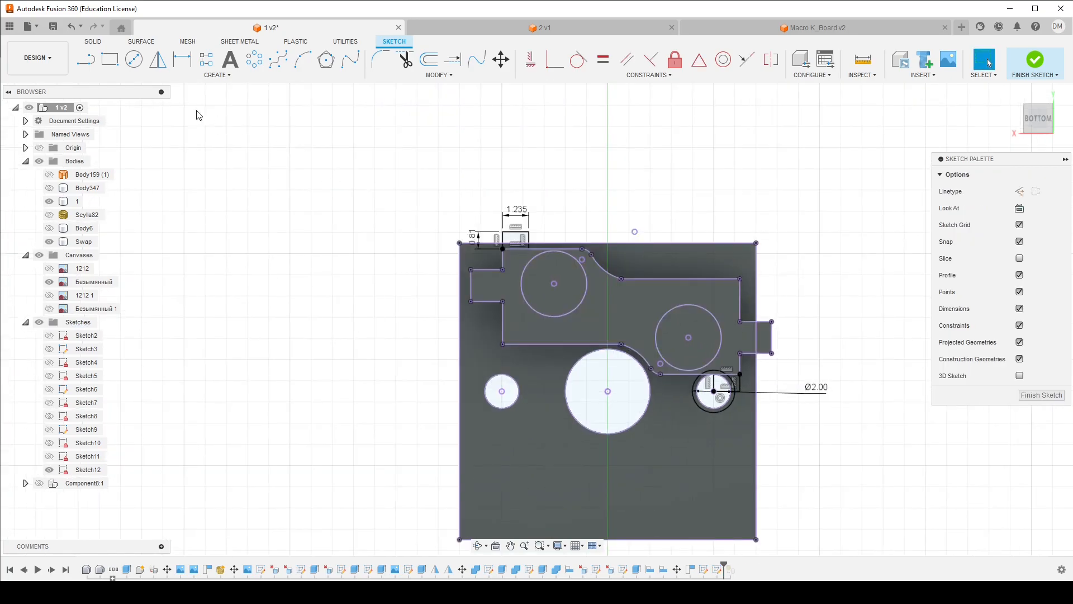
Draw a 2 mm diameter circle centred on the outer corner of the 1.235 × 0.81 mm rectangle
click(134, 60)
scroll(464, 237, up, 2)
click(574, 230)
click(563, 258)
key(d)
click(604, 227)
click(632, 191)
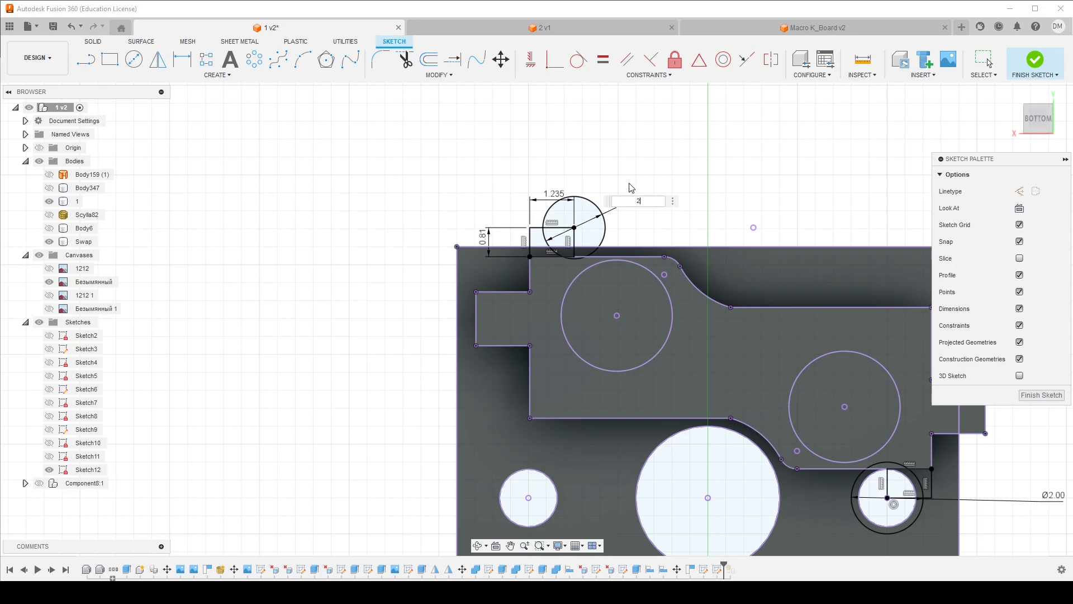
text(2)
key(Return)
scroll(570, 196, down, 2)
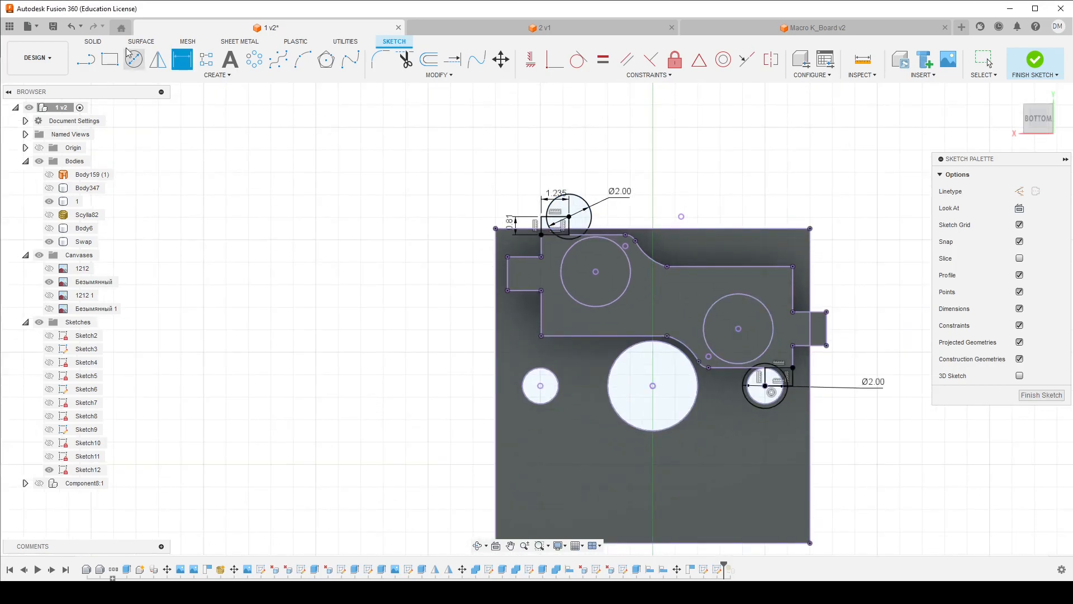
Extrude-cut the two circle segments that overlap the socket outline through the socket's thickness
click(93, 42)
click(109, 59)
scroll(556, 207, up, 5)
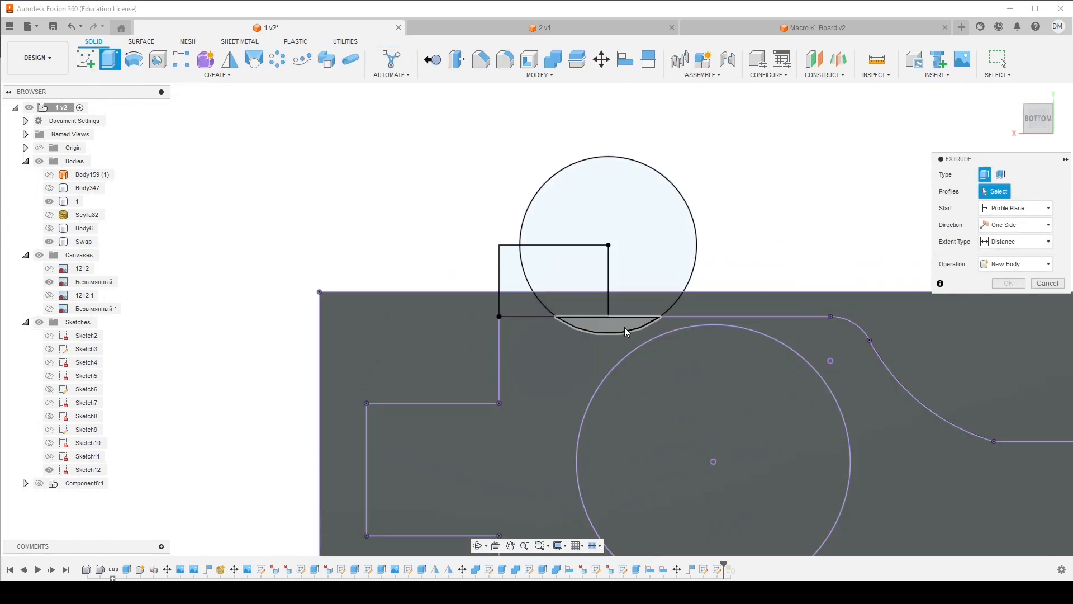
click(624, 327)
scroll(444, 204, down, 8)
scroll(613, 315, up, 7)
middle_drag(515, 296, 545, 321)
scroll(438, 189, up, 1)
click(436, 177)
shift+middle_drag(451, 292, 406, 179)
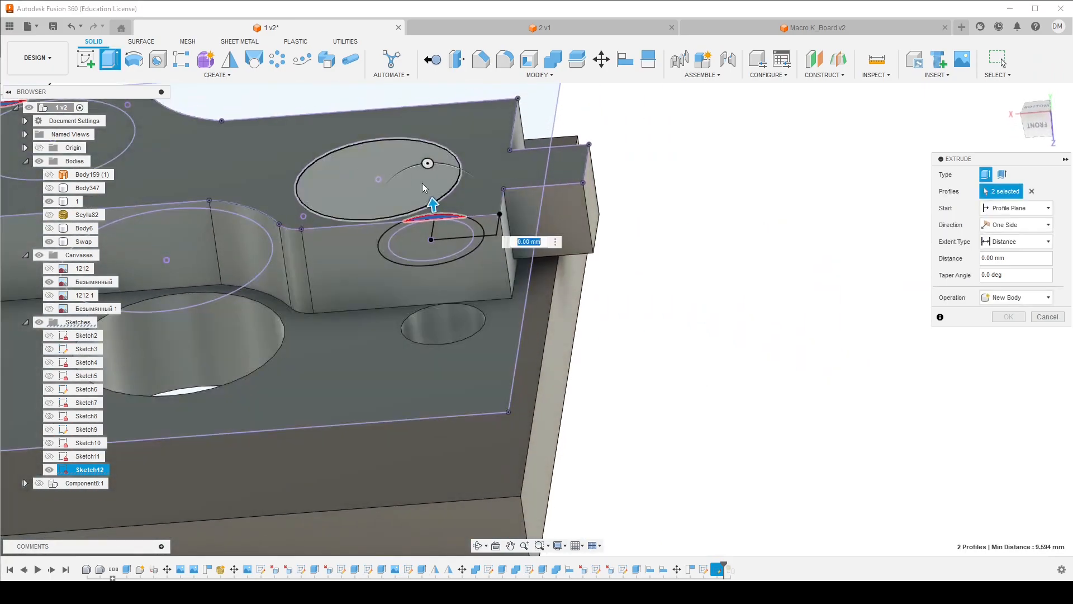
drag(432, 206, 440, 249)
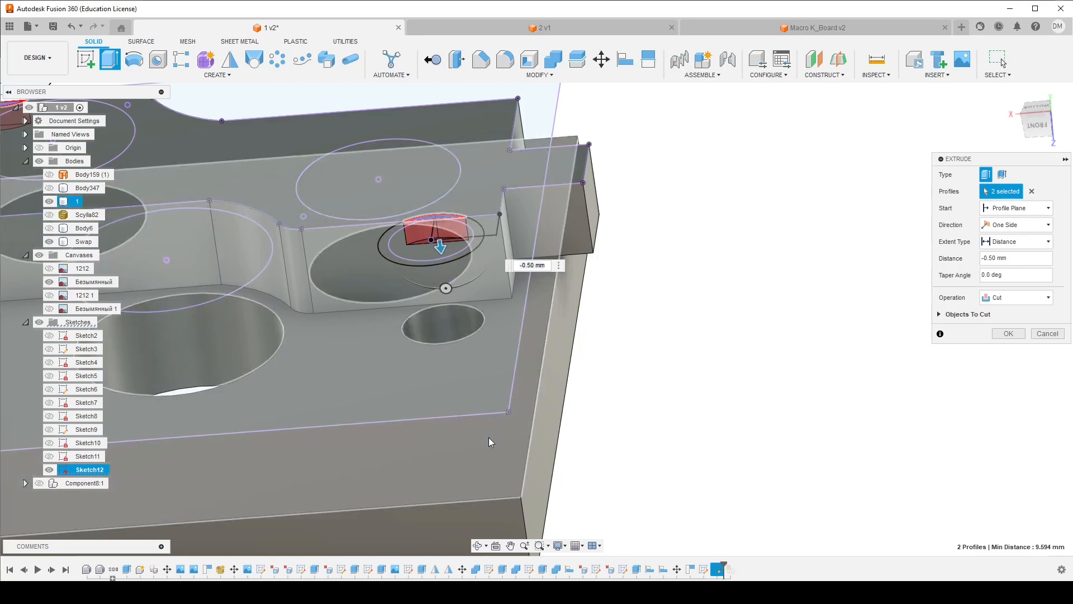
drag(490, 442, 491, 442)
click(1003, 335)
scroll(889, 345, down, 5)
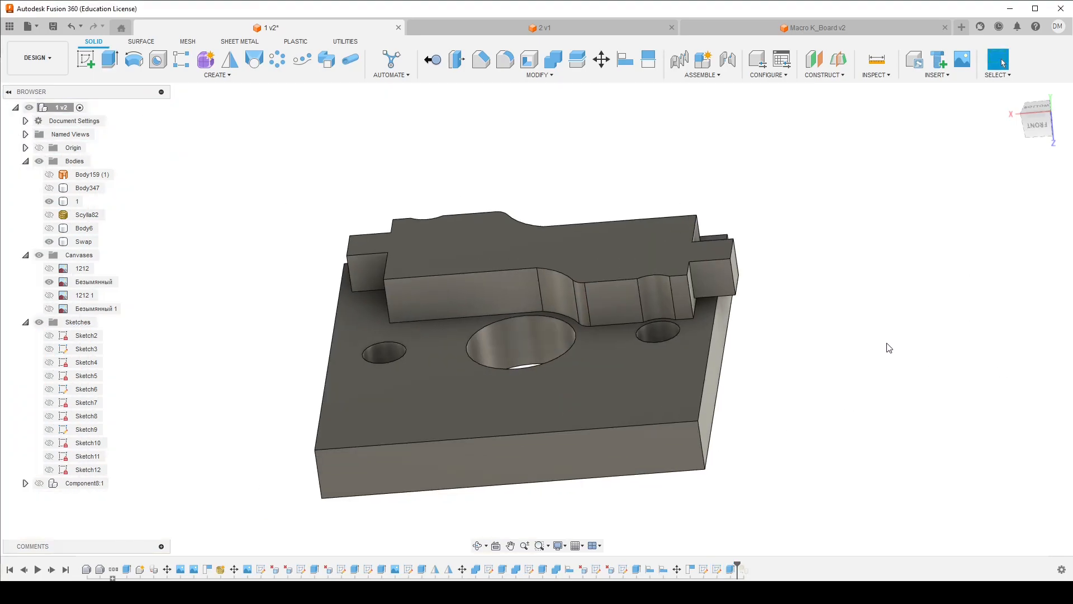
Start a sketch on the plate's underside and project plate body 1 and the notched Swap socket body into it
shift+middle_drag(819, 257, 829, 338)
scroll(643, 330, down, 2)
scroll(612, 266, up, 3)
mouse_move(668, 254)
shift+middle_down()
mouse_move(482, 244)
mouse_move(656, 266)
mouse_move(603, 266)
mouse_move(709, 252)
mouse_move(749, 234)
mouse_move(717, 205)
shift+middle_up()
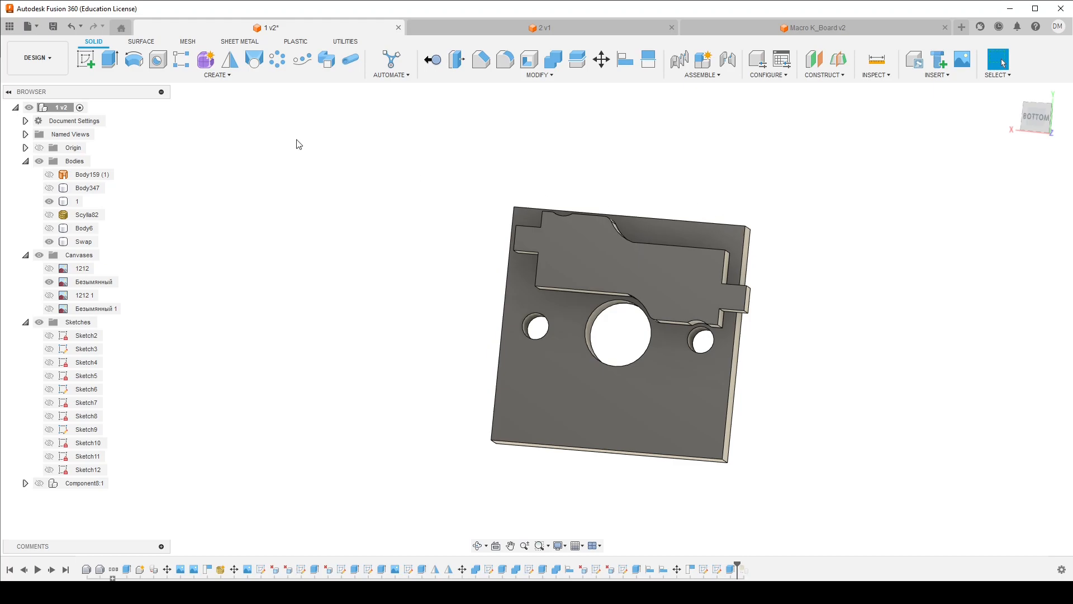
click(86, 59)
click(554, 381)
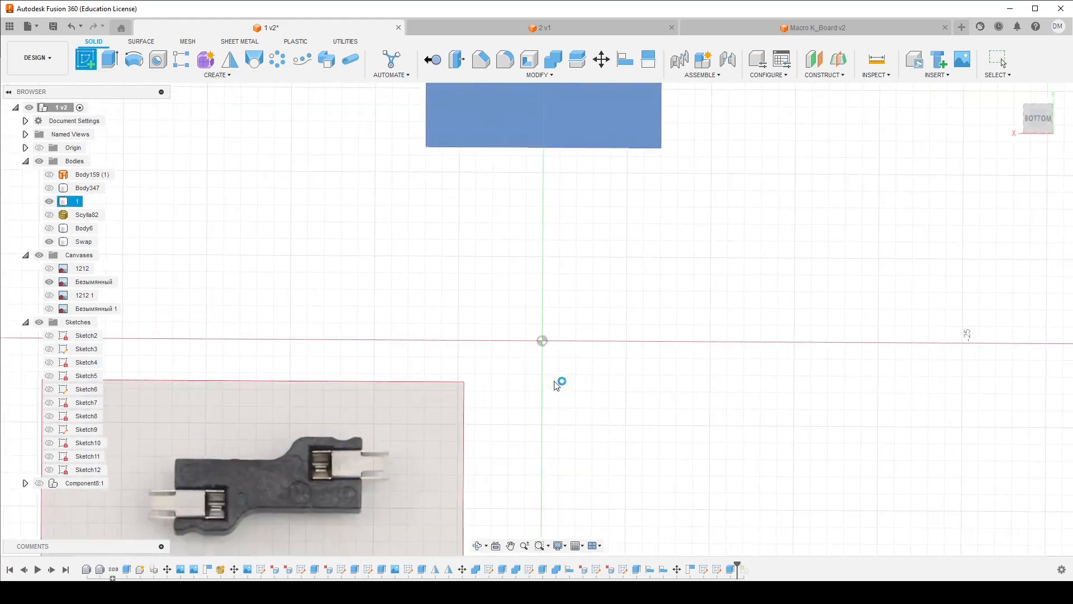
scroll(563, 216, up, 5)
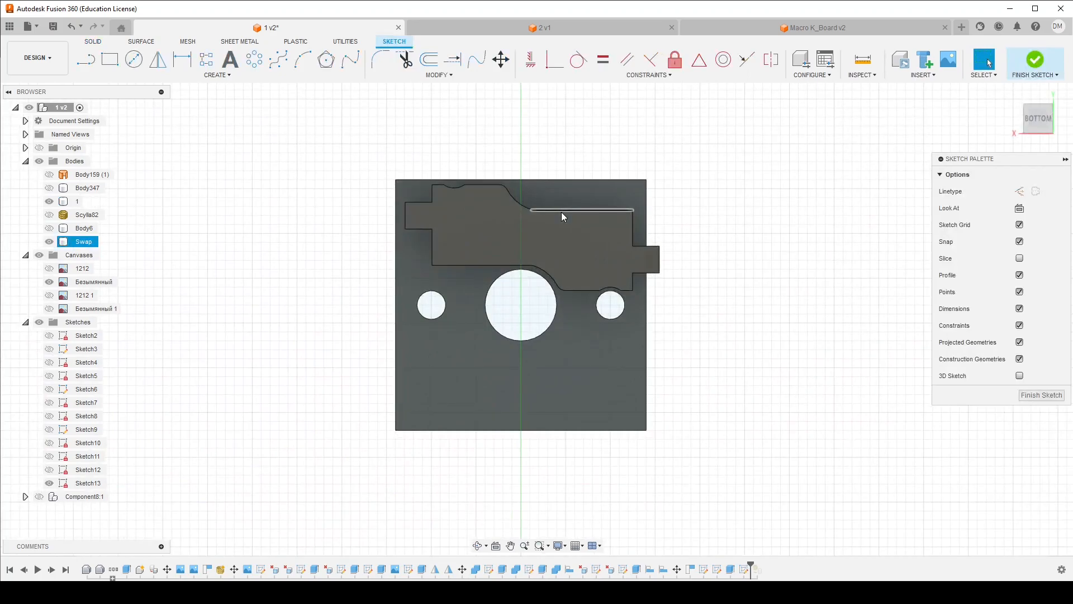
key(p)
click(579, 224)
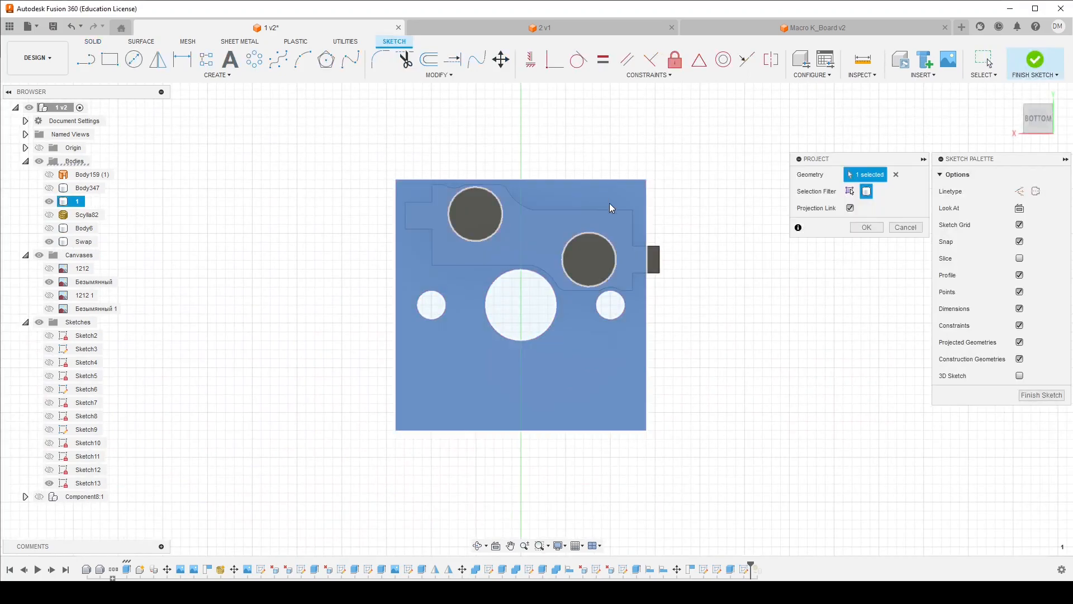
click(866, 227)
key(p)
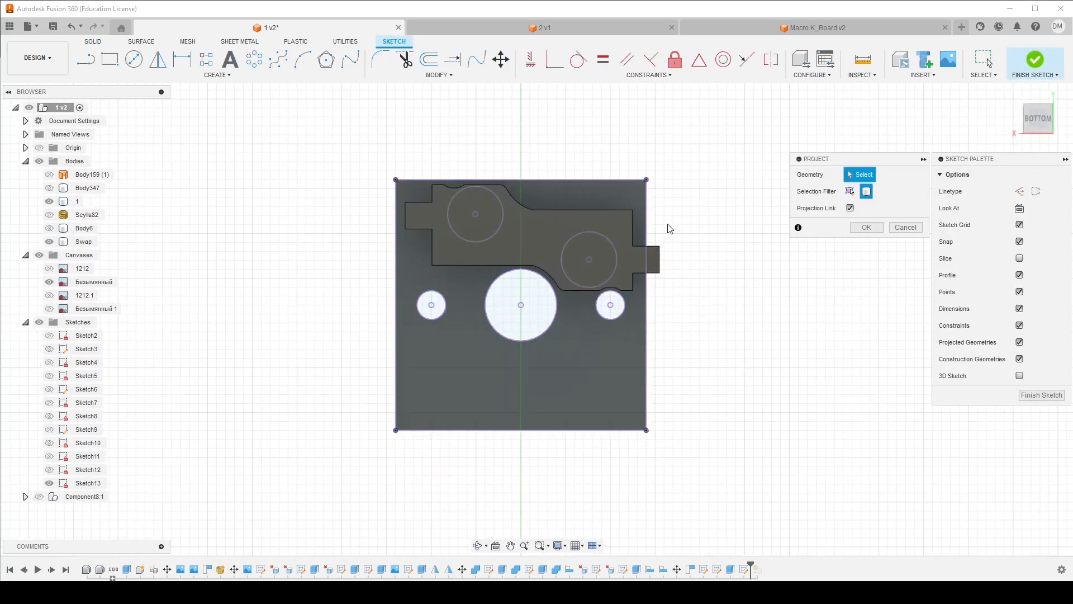
click(561, 234)
click(869, 229)
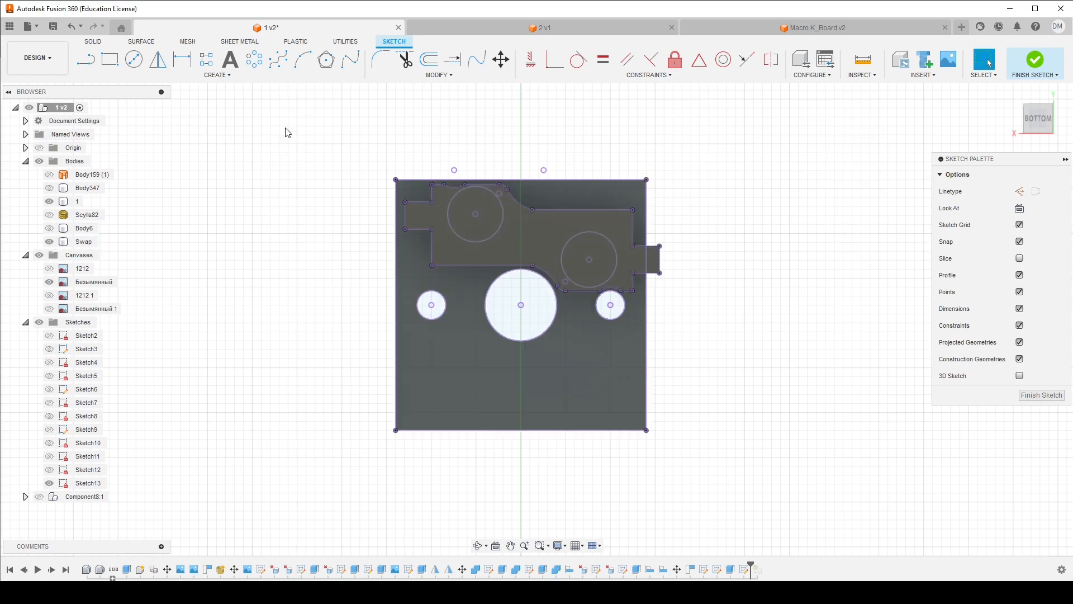
Extrude the plate area surrounding the socket outline 1.80 mm as a new body
click(92, 45)
click(110, 58)
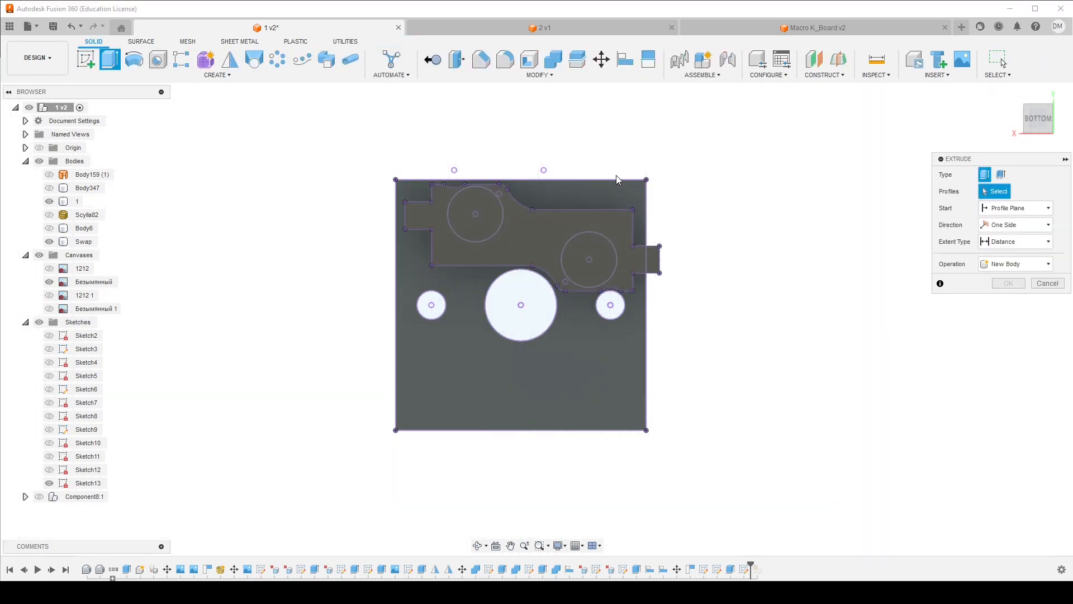
click(615, 193)
shift+middle_drag(548, 155, 537, 287)
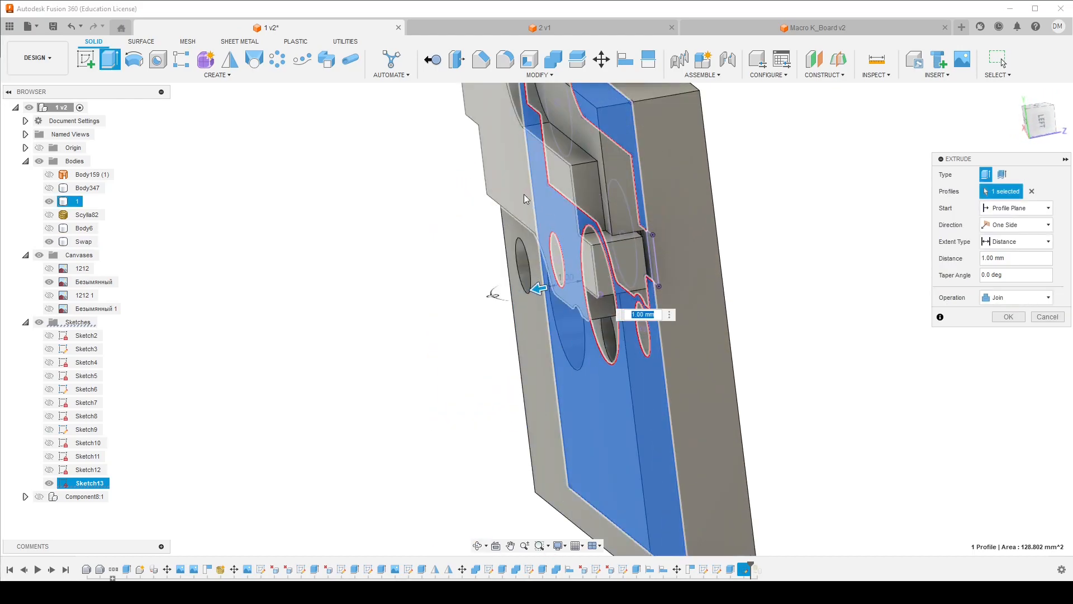
drag(538, 287, 510, 292)
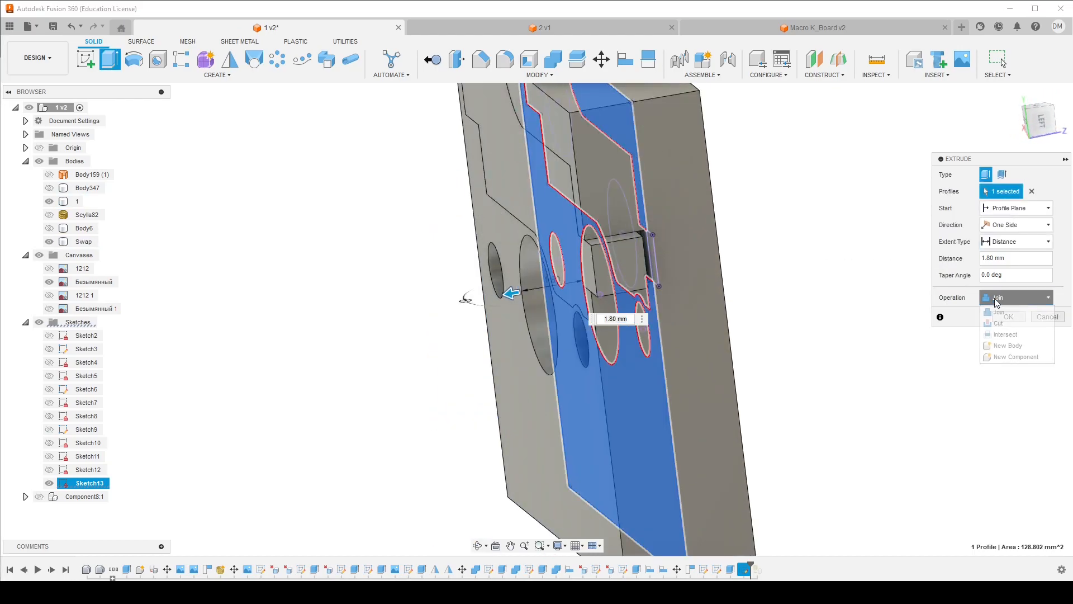
click(1008, 346)
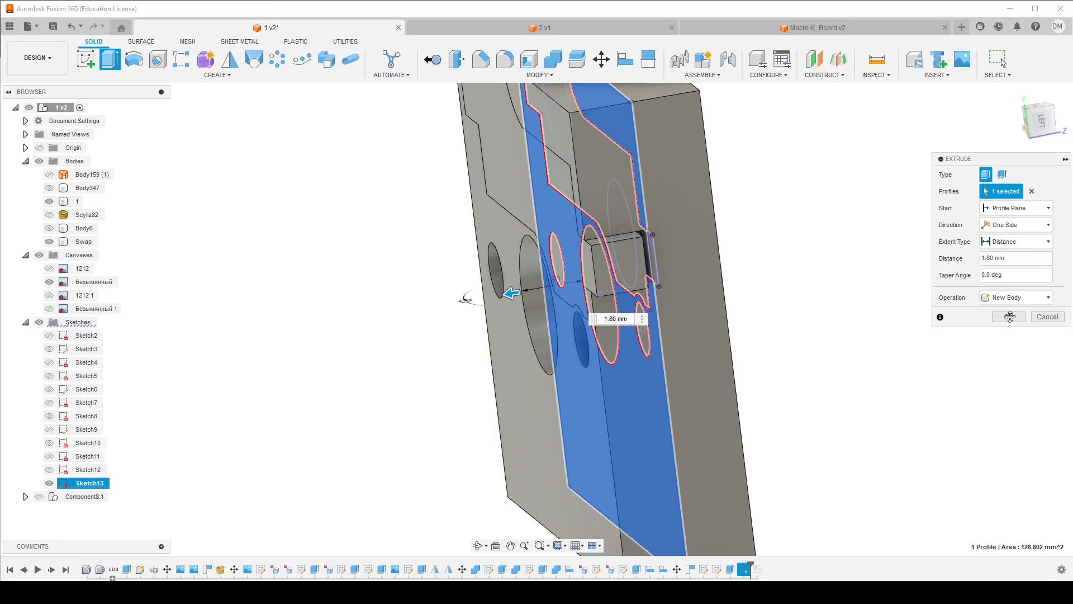
click(1010, 317)
Combine the extruded socket surround with the plate body
scroll(818, 250, down, 3)
click(556, 66)
click(755, 223)
click(1019, 261)
shift+middle_drag(883, 244, 769, 243)
click(680, 240)
Hide the Swap socket body and delete the leftover square face beside the pocket's tab recess on the combined plate
click(49, 228)
shift+middle_drag(241, 212, 311, 209)
scroll(599, 243, up, 3)
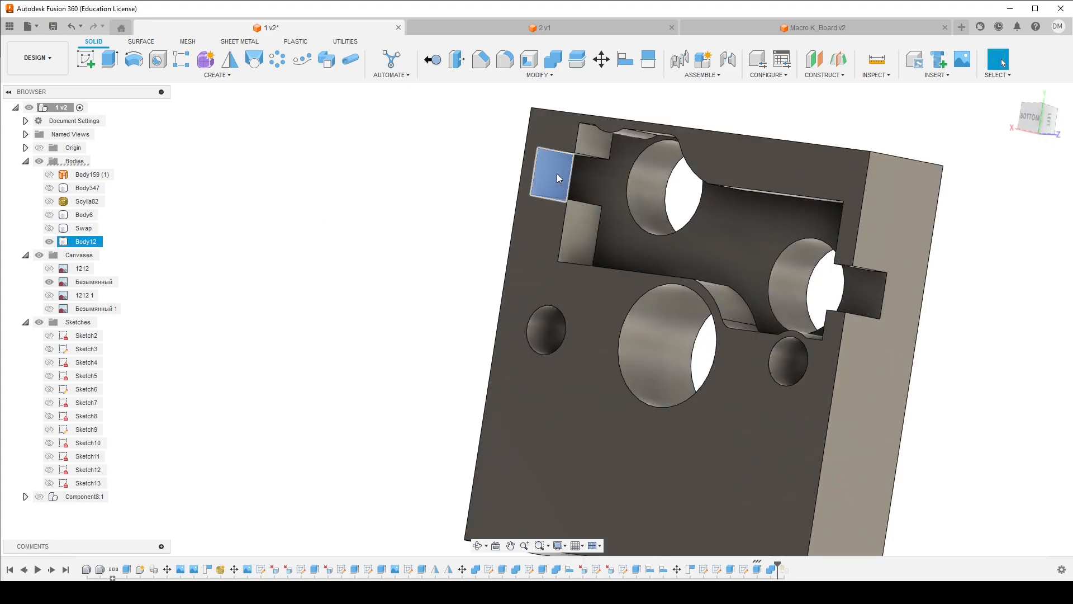
scroll(538, 205, down, 4)
shift+middle_drag(538, 205, 626, 164)
shift+middle_drag(681, 185, 505, 160)
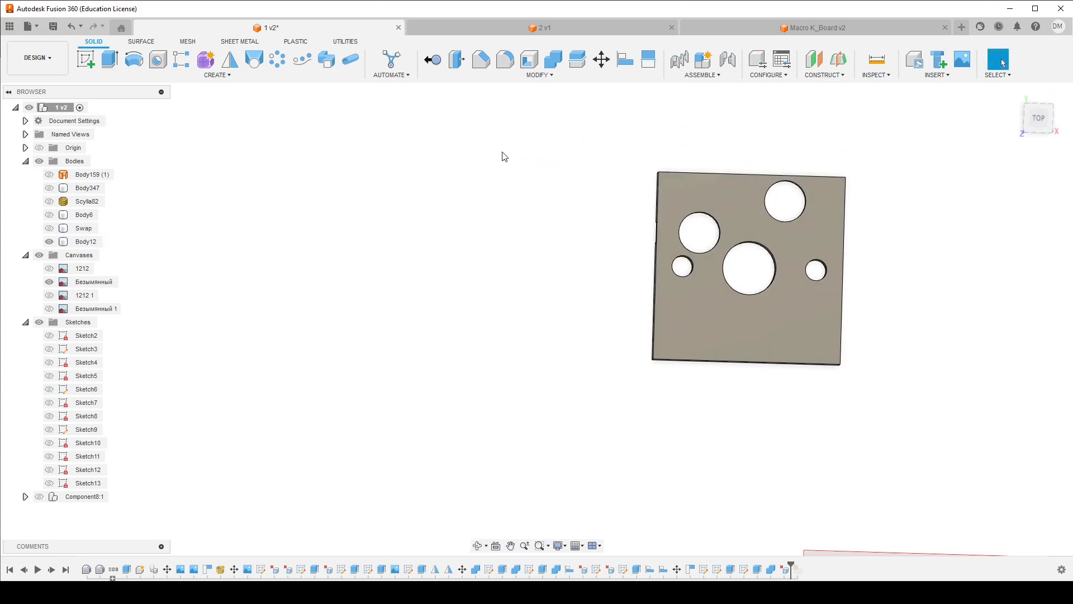
Show the Swap socket body again and inspect its fit in the plate's pocket
scroll(503, 156, down, 3)
scroll(682, 162, up, 3)
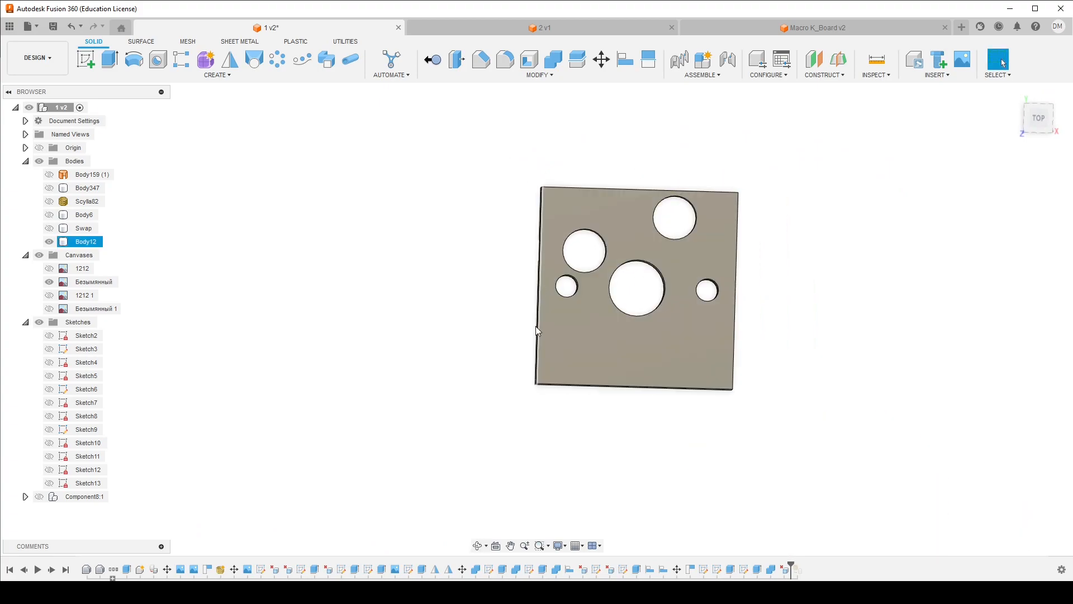
click(49, 229)
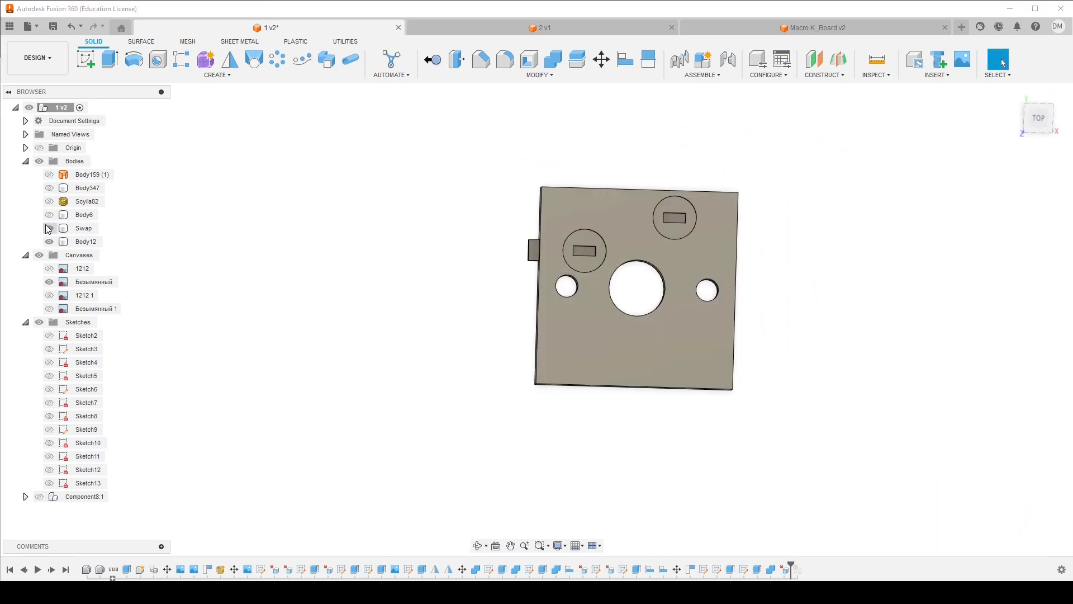
shift+middle_drag(647, 240, 550, 227)
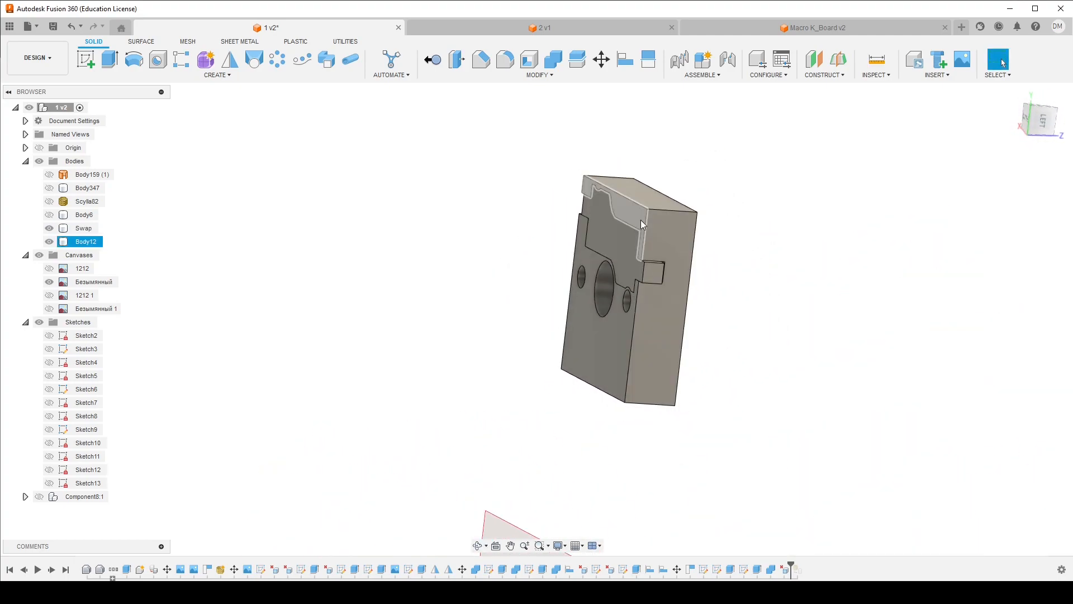
mouse_move(633, 224)
shift+middle_down()
mouse_move(699, 206)
mouse_move(539, 143)
mouse_move(670, 195)
mouse_move(707, 162)
mouse_move(619, 239)
shift+middle_up()
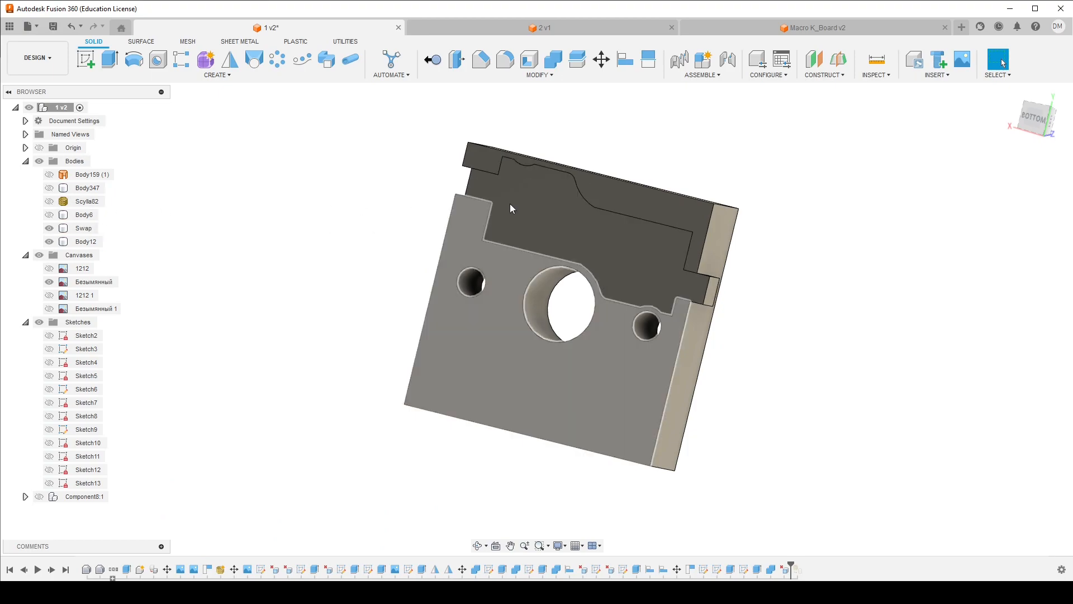
Start a sketch on the plate's pocket-side face and project the Swap socket body's outline into it
shift+middle_drag(558, 179, 577, 204)
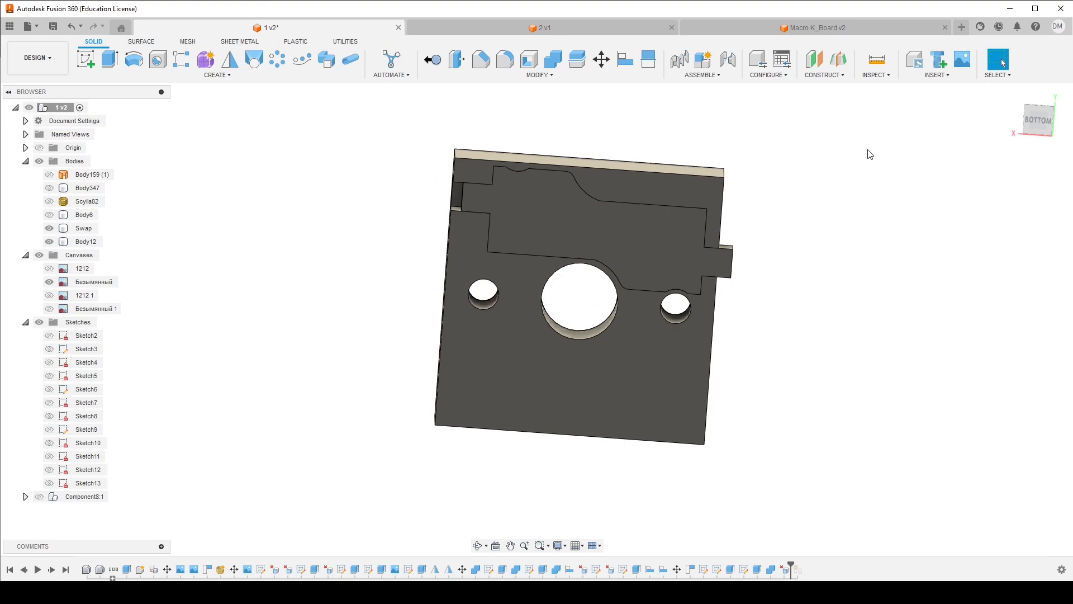
shift+middle_drag(870, 154, 822, 140)
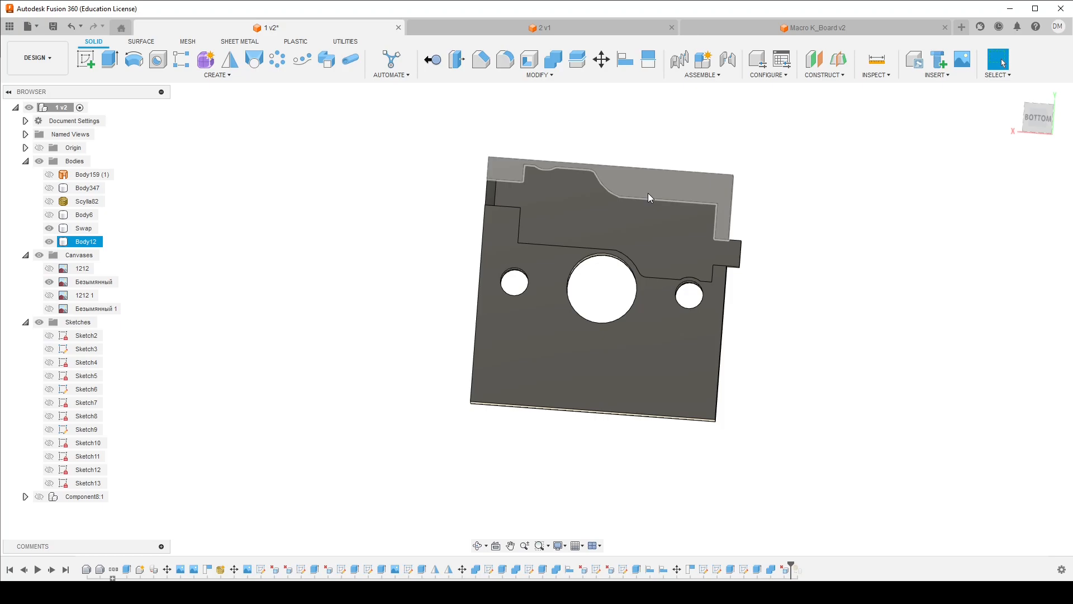
mouse_move(648, 193)
shift+middle_down()
mouse_move(531, 182)
mouse_move(630, 189)
shift+middle_up()
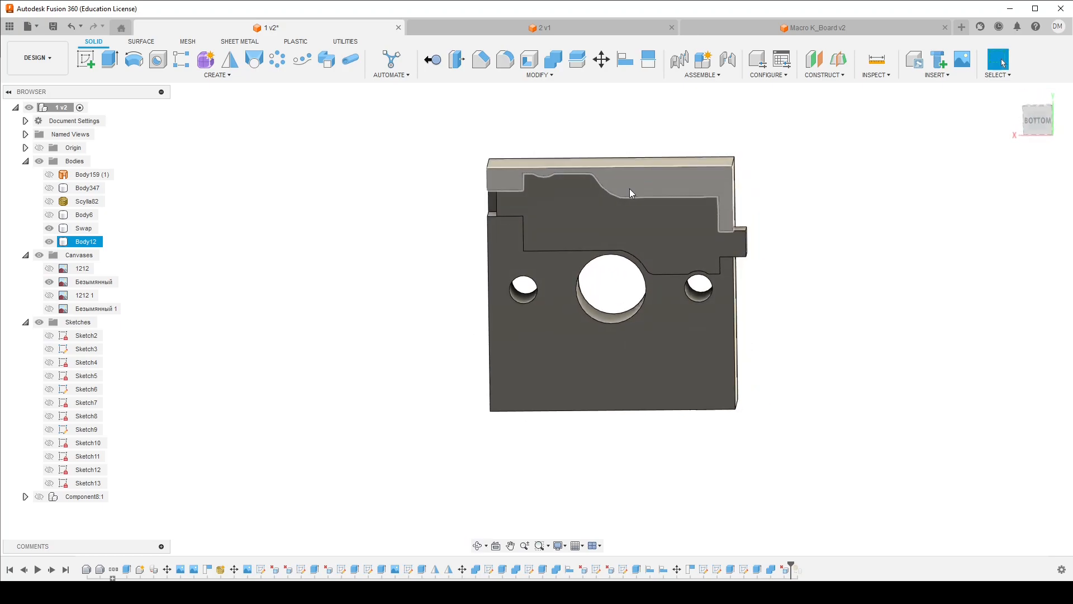
click(85, 59)
click(562, 197)
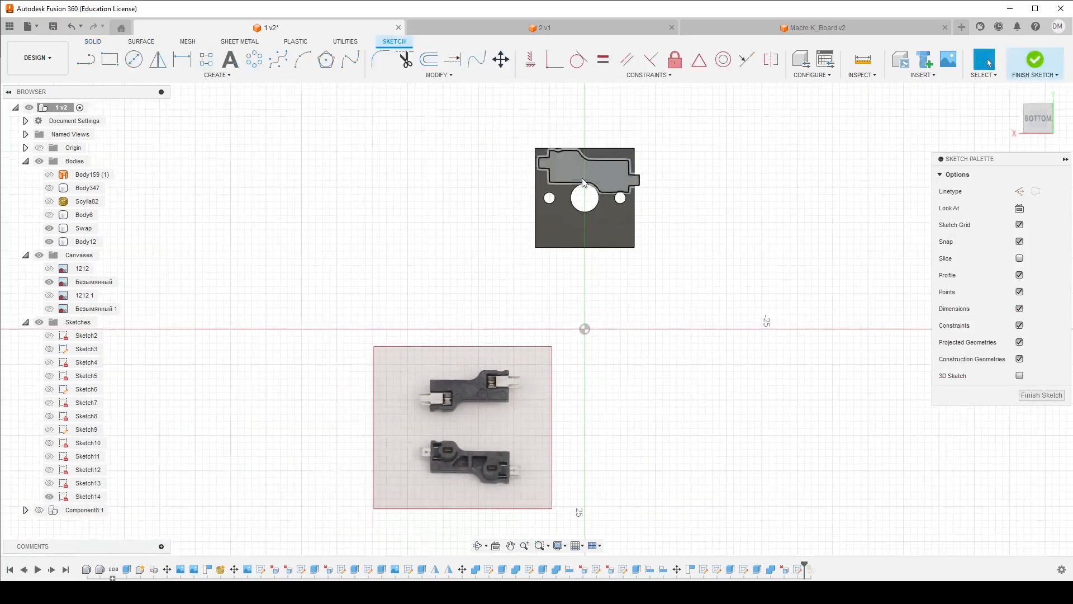
scroll(583, 183, up, 5)
key(p)
click(597, 163)
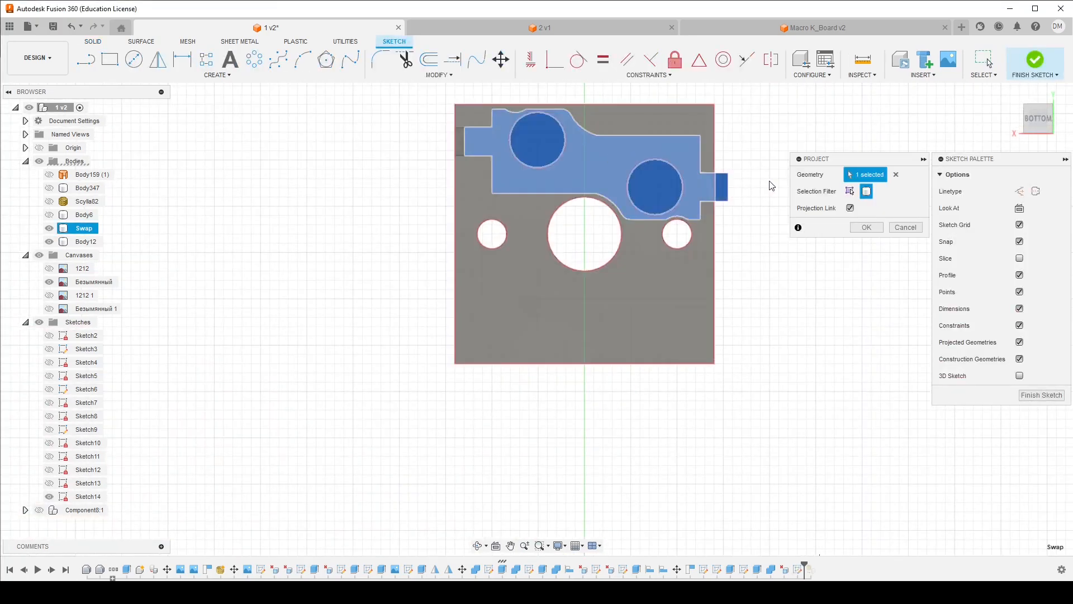
click(869, 225)
Offset the projected socket outline outward by 0.3 mm
click(430, 62)
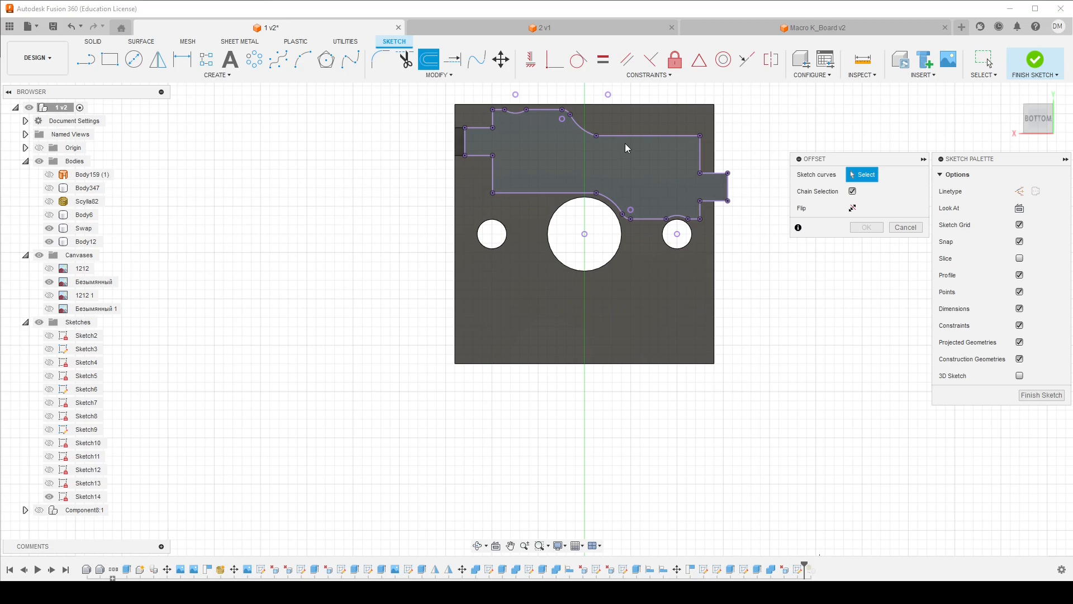
click(627, 141)
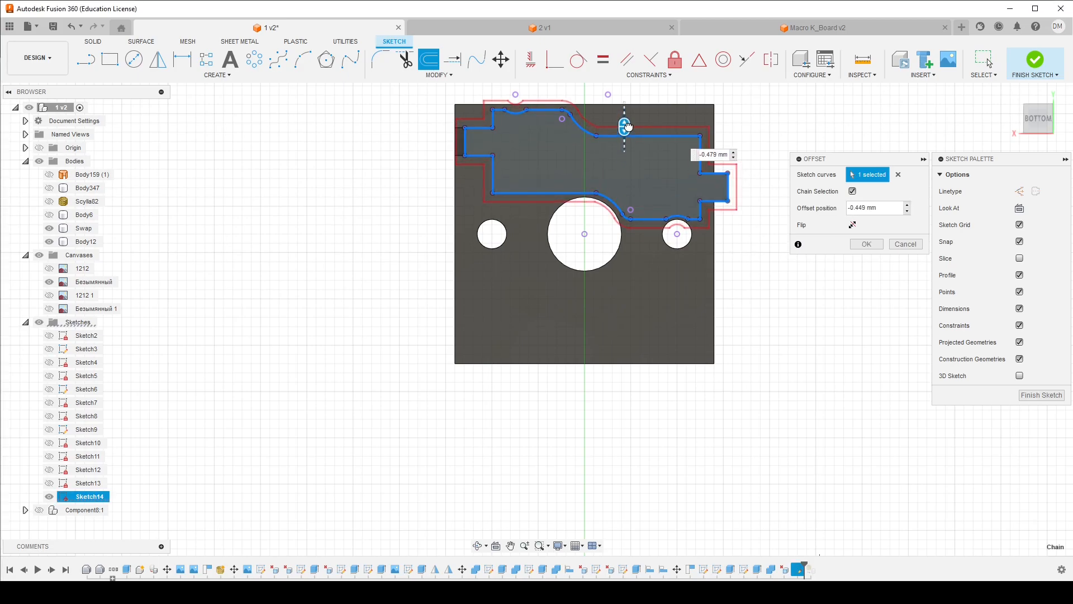
text(-0.2)
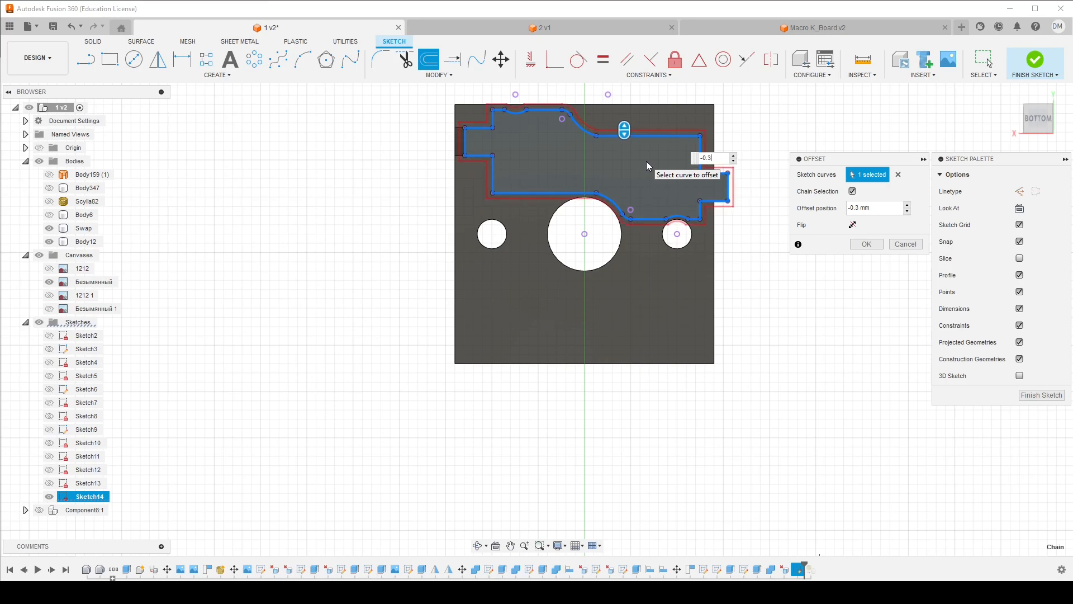
key(Return)
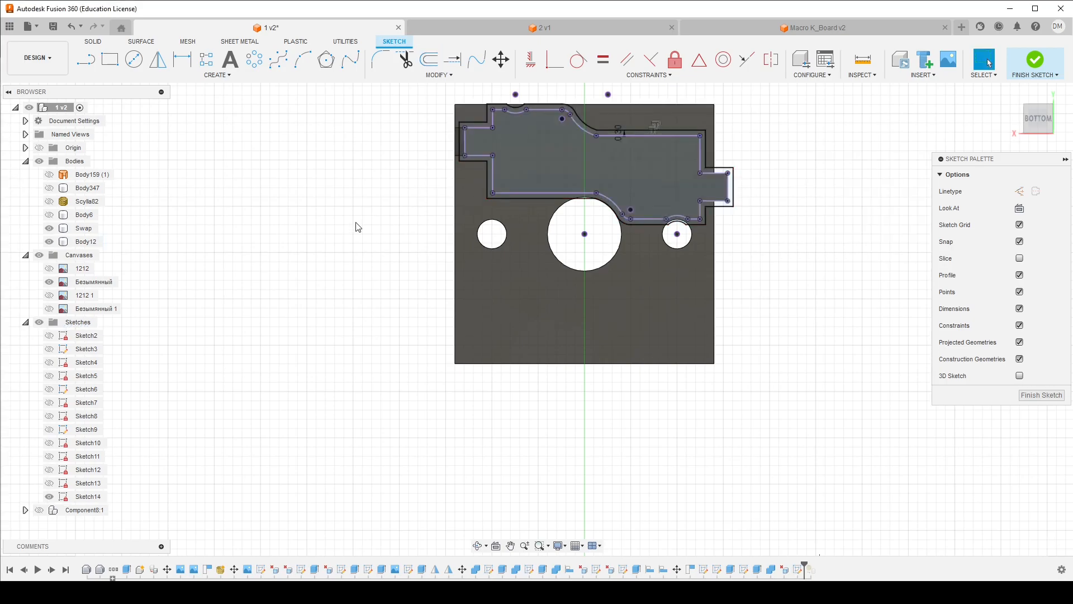
Hide the Swap body and extrude-cut the narrow ring around the socket outline into the plate down to the pocket floor
click(49, 242)
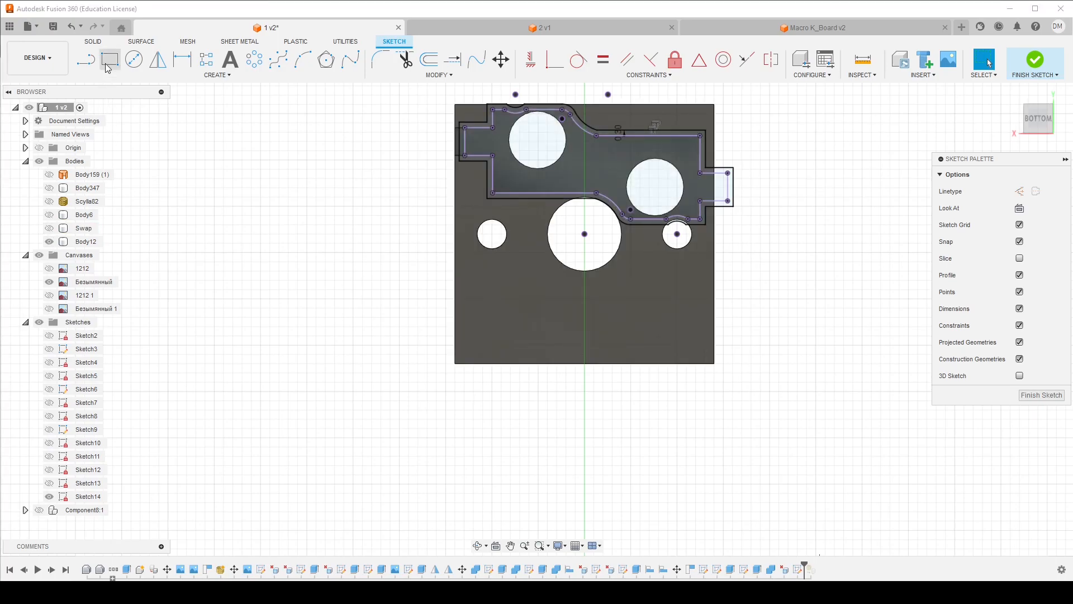
key(e)
scroll(592, 156, up, 3)
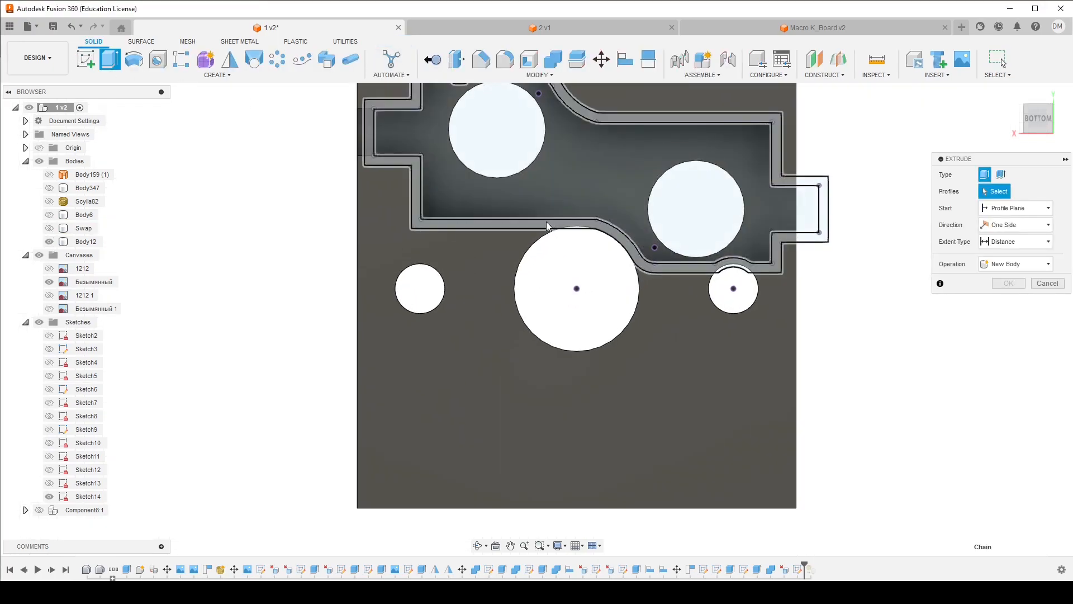
click(547, 225)
scroll(536, 263, down, 4)
scroll(574, 197, up, 3)
shift+middle_drag(573, 197, 506, 215)
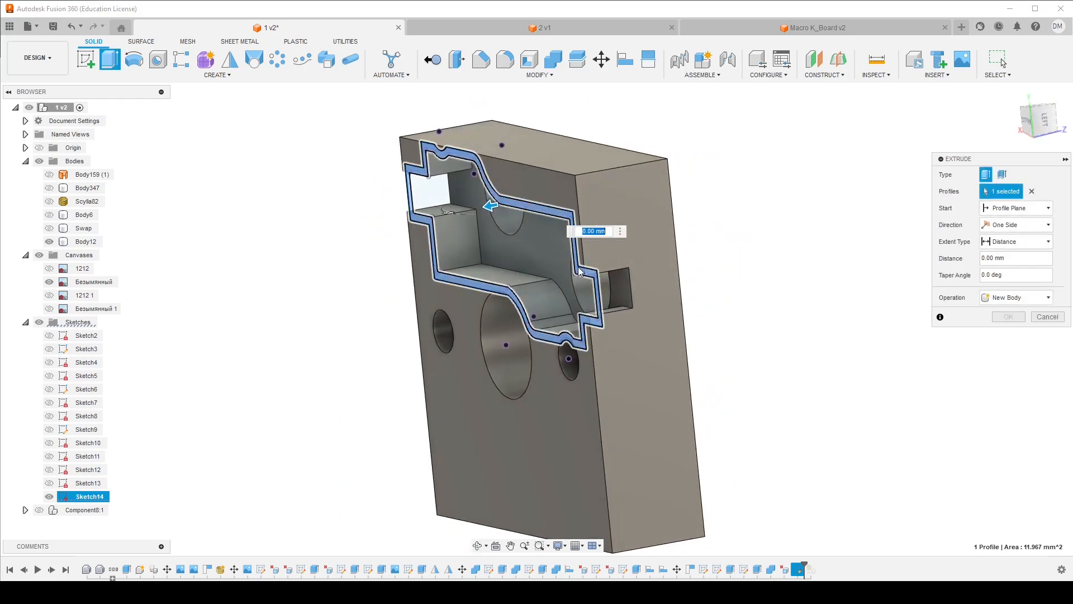
drag(490, 204, 528, 219)
scroll(645, 287, up, 3)
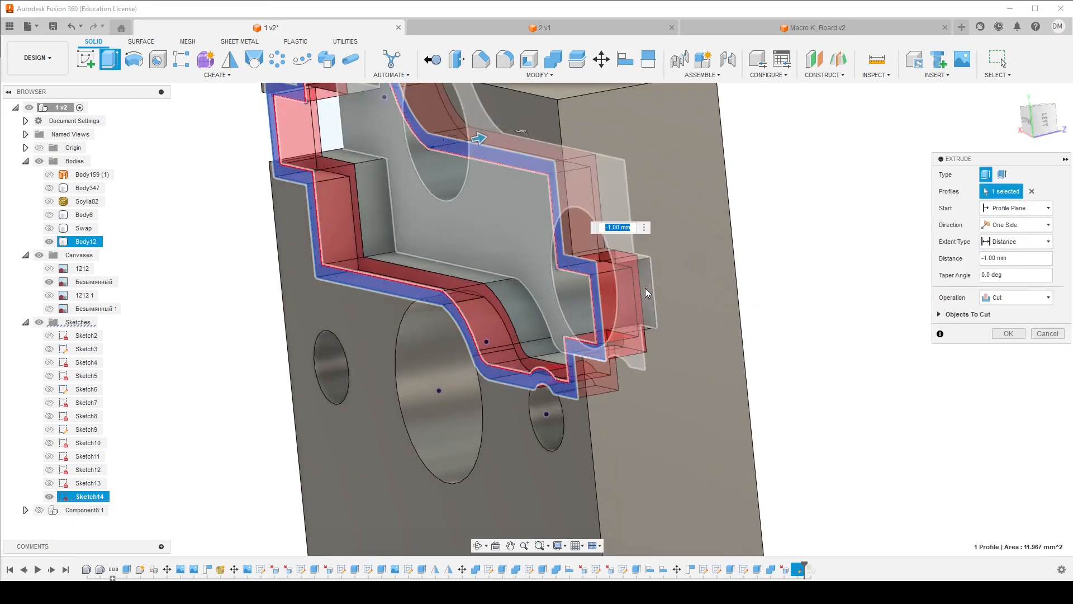
click(1008, 334)
Try to delete the curved sliver face beside the large central hole and remove the concave pocket-wall face adjoining it
shift+middle_drag(894, 313, 683, 339)
scroll(582, 314, up, 6)
click(547, 268)
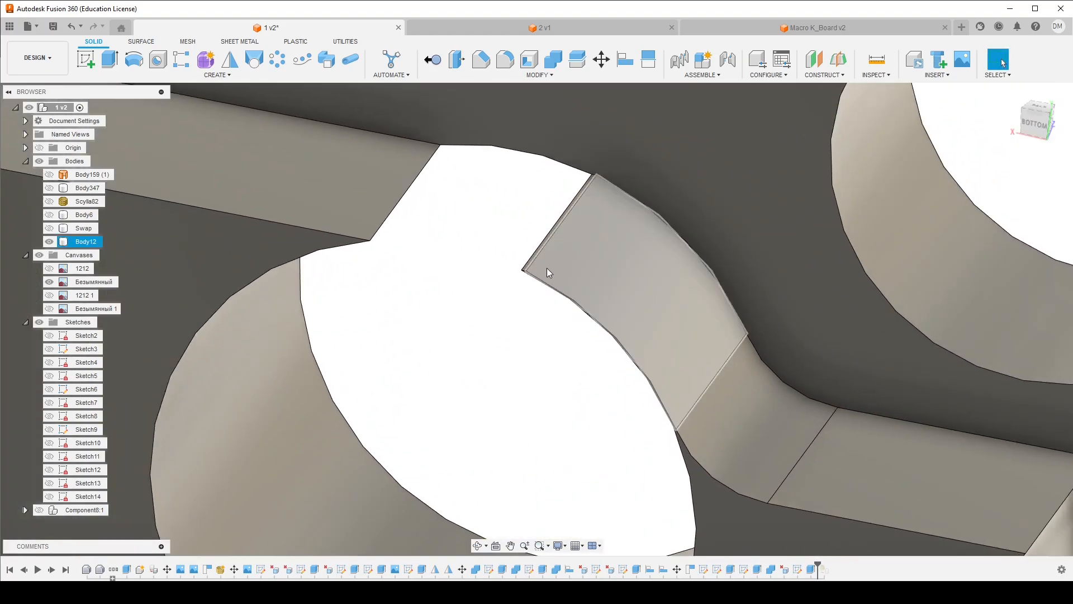
scroll(529, 264, up, 6)
key(Delete)
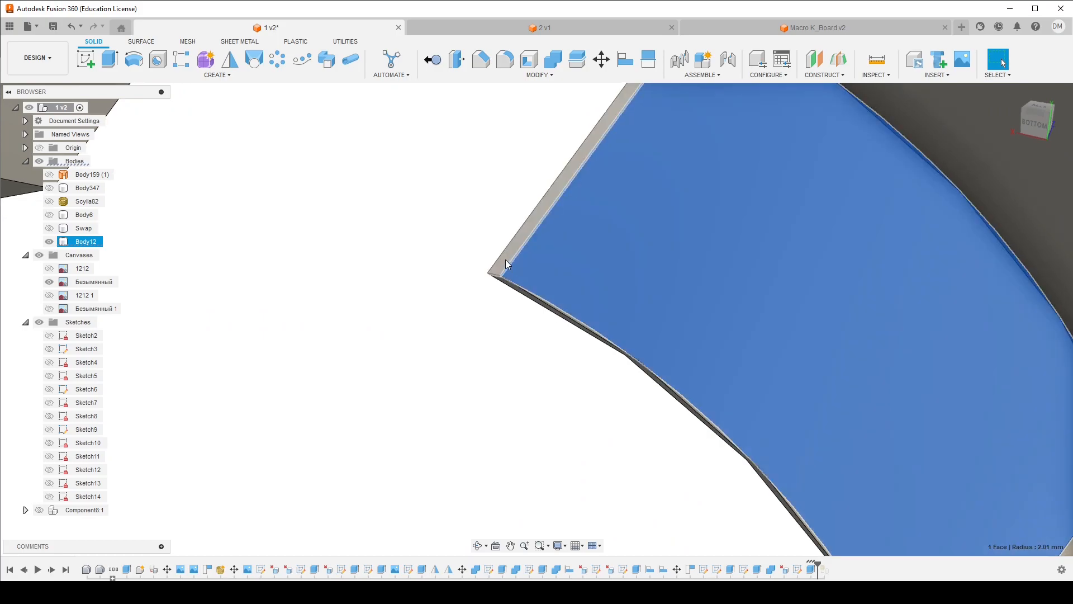
scroll(508, 263, down, 6)
scroll(509, 264, down, 2)
shift+middle_drag(507, 263, 551, 246)
scroll(505, 277, up, 3)
shift+middle_drag(477, 239, 449, 256)
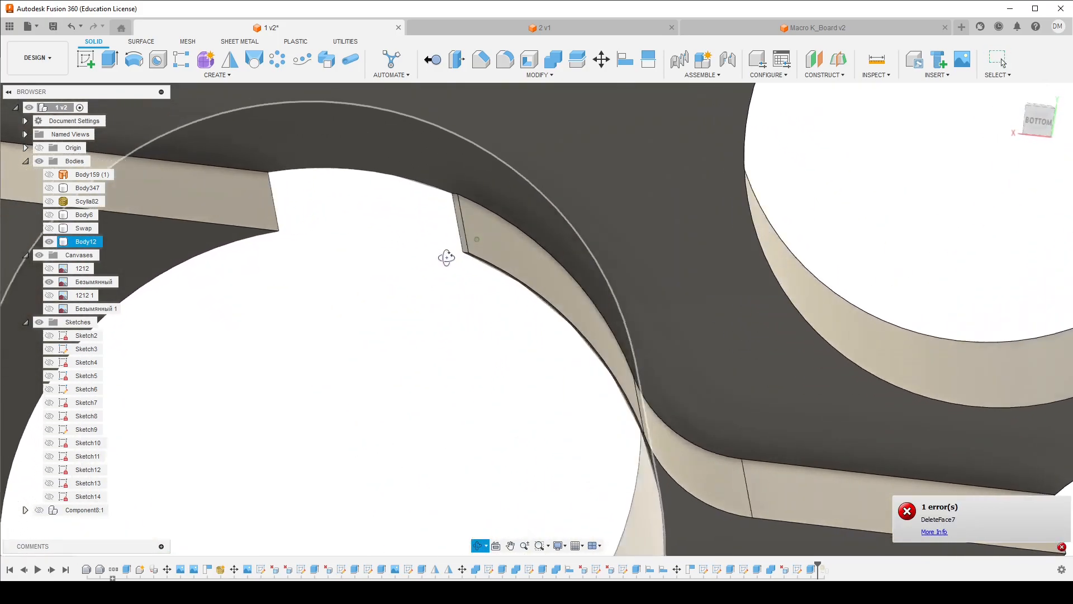
scroll(510, 249, down, 6)
scroll(607, 350, up, 8)
scroll(622, 374, down, 3)
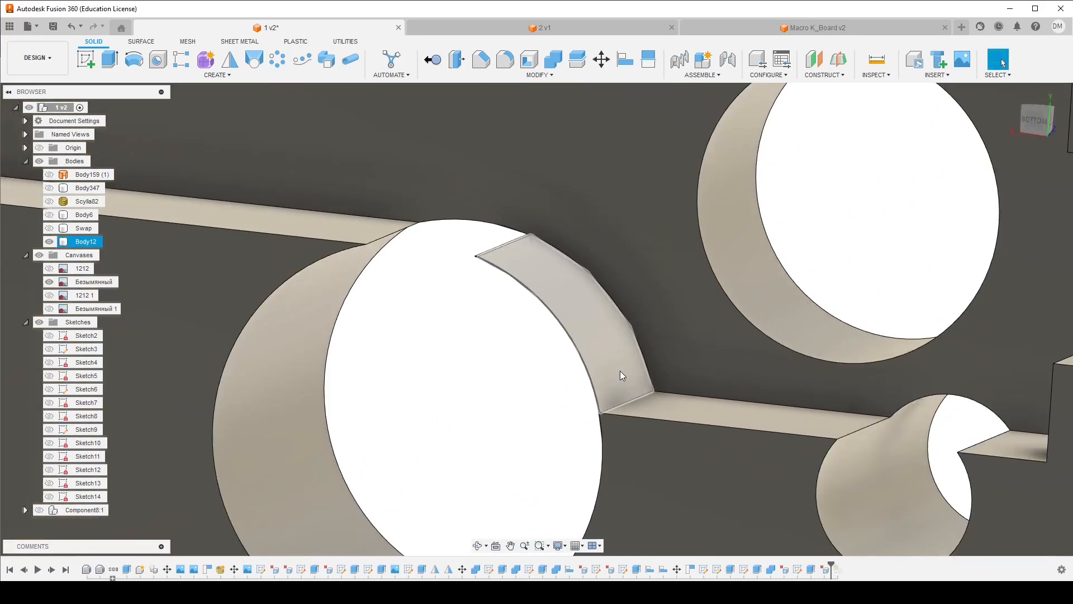
Delete the leftover curved sliver beside the large central hole by removing its pocket-side, end and hole-side faces
scroll(615, 360, up, 2)
click(577, 306)
scroll(428, 187, up, 5)
shift+middle_drag(494, 263, 541, 255)
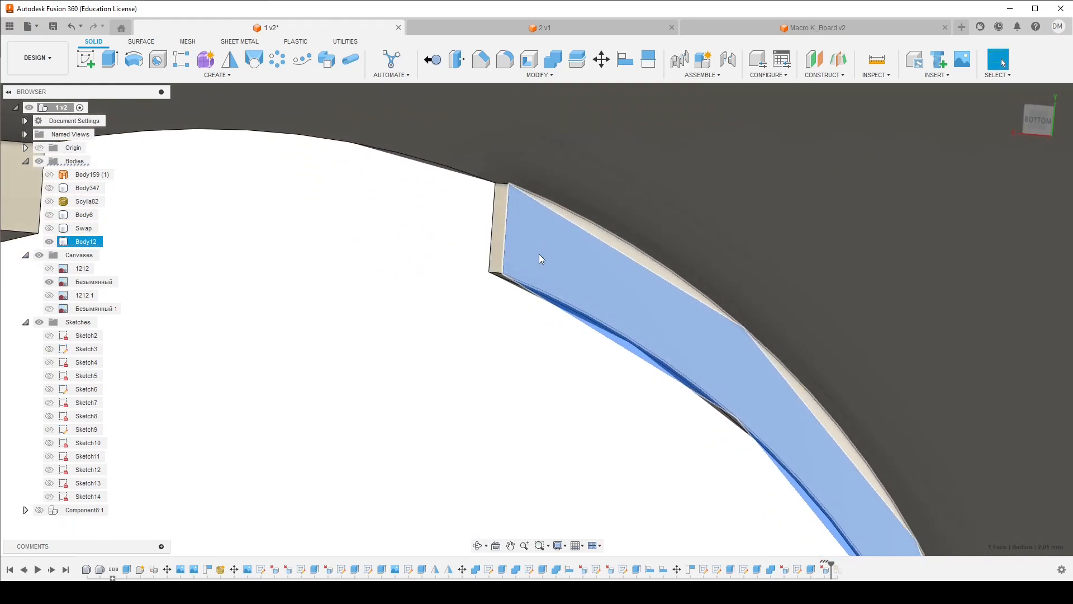
scroll(520, 257, up, 3)
ctrl+click(471, 255)
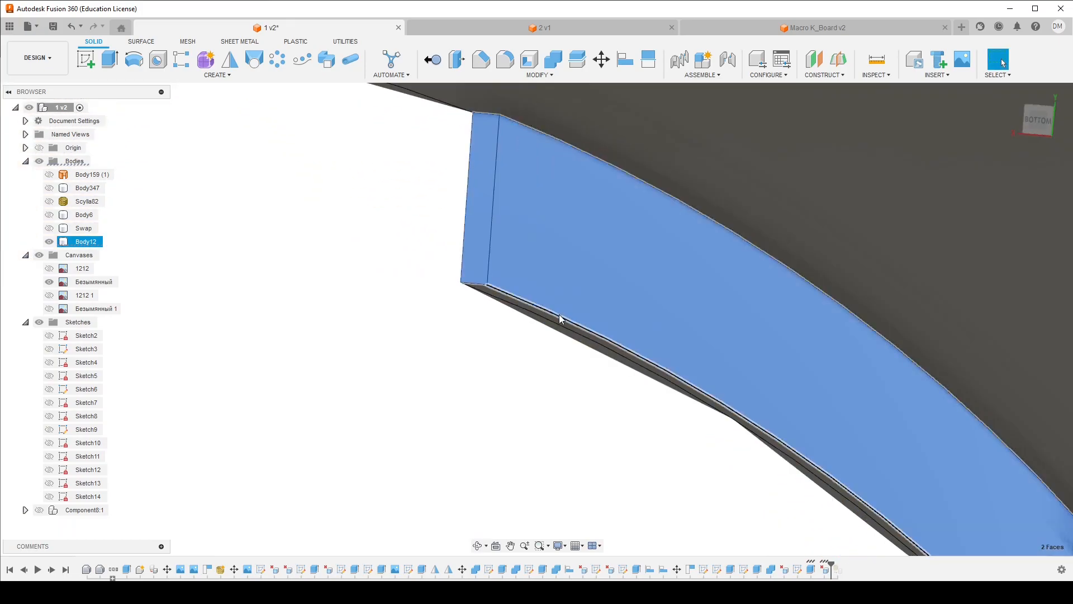
scroll(600, 290, down, 3)
shift+middle_drag(601, 290, 517, 177)
ctrl+click(518, 169)
scroll(487, 175, down, 5)
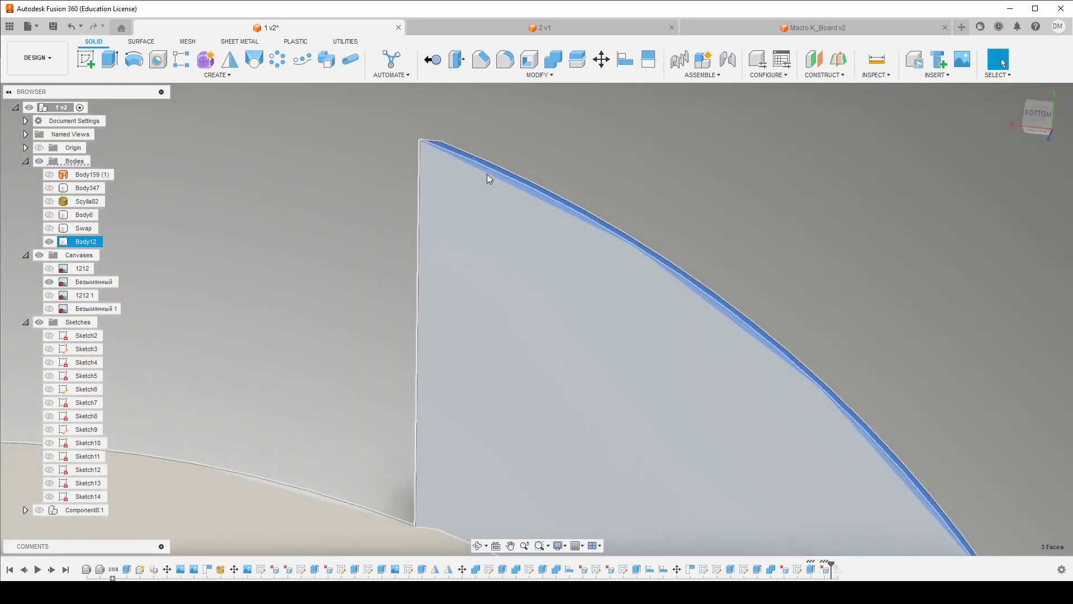
key(Delete)
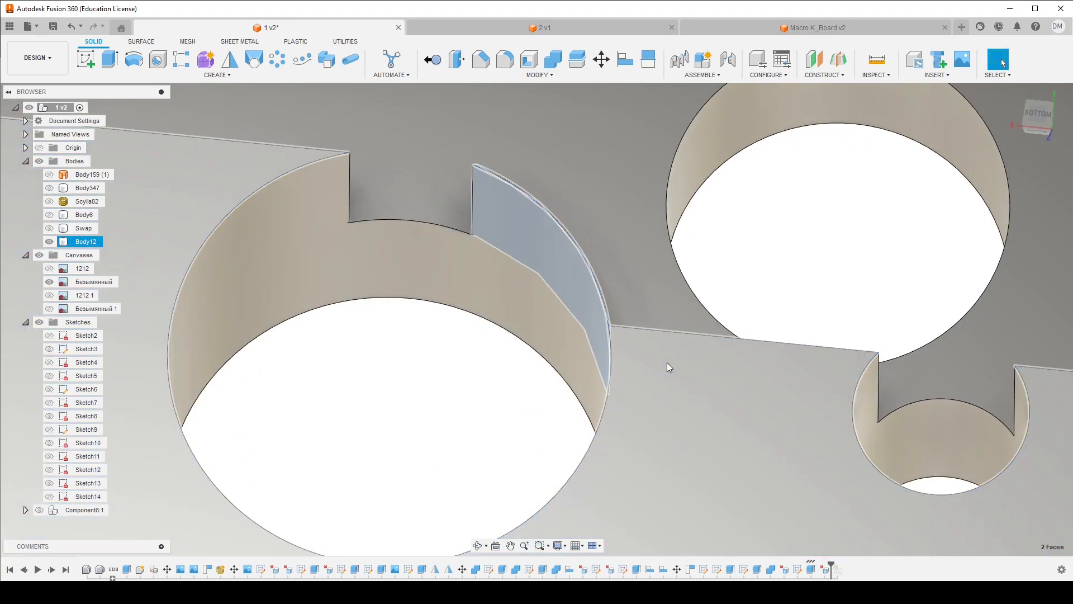
Fillet the two sharp pocket-wall edges where the wall meets the large central hole on either side
scroll(412, 243, down, 5)
shift+middle_drag(411, 242, 377, 250)
key(f)
click(384, 259)
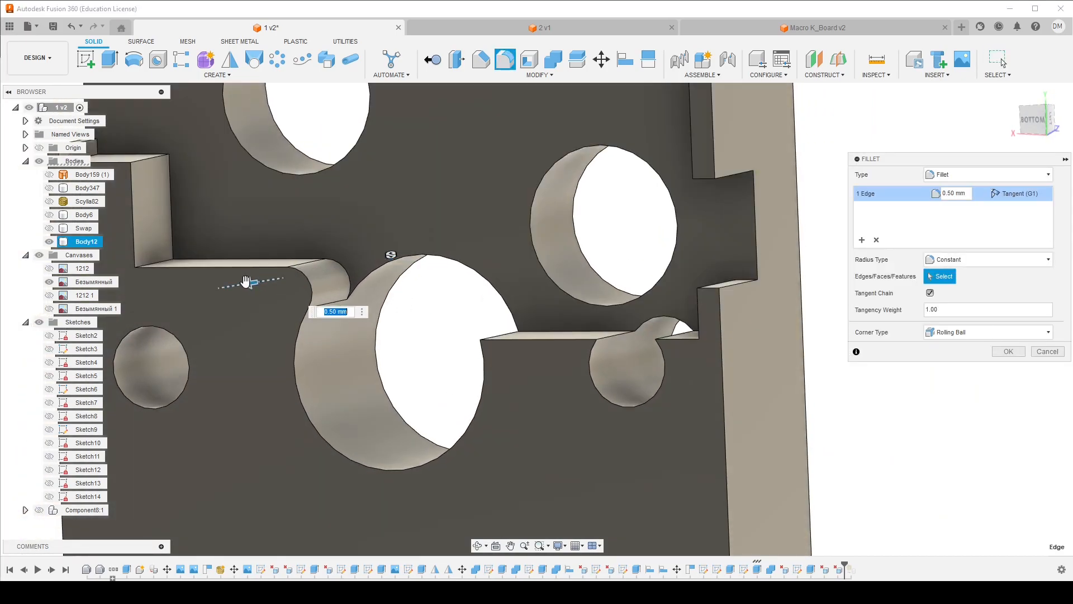
key(Return)
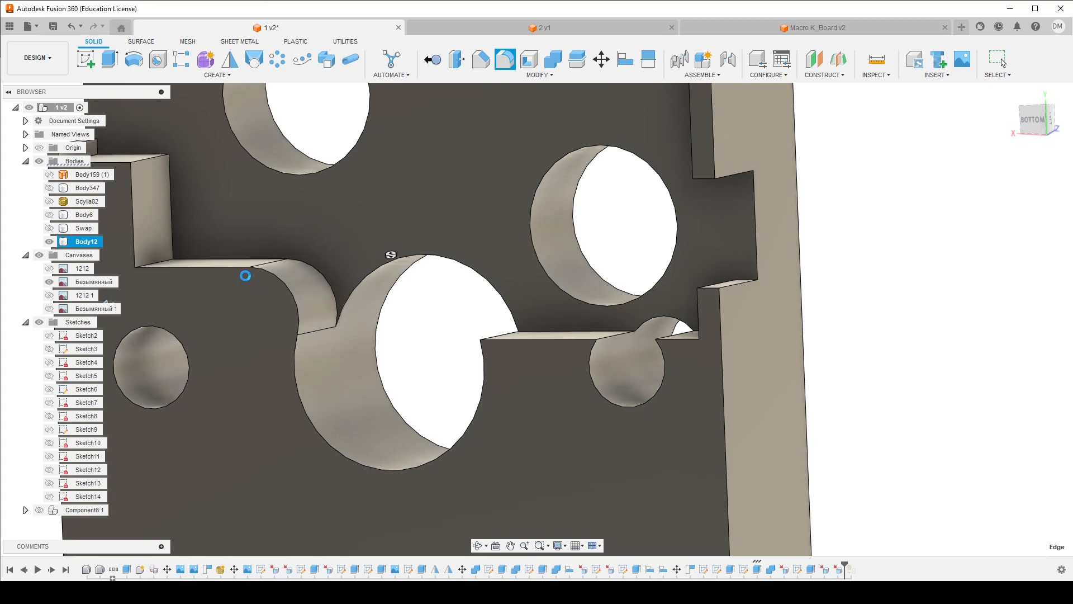
shift+middle_drag(460, 329, 484, 327)
key(f)
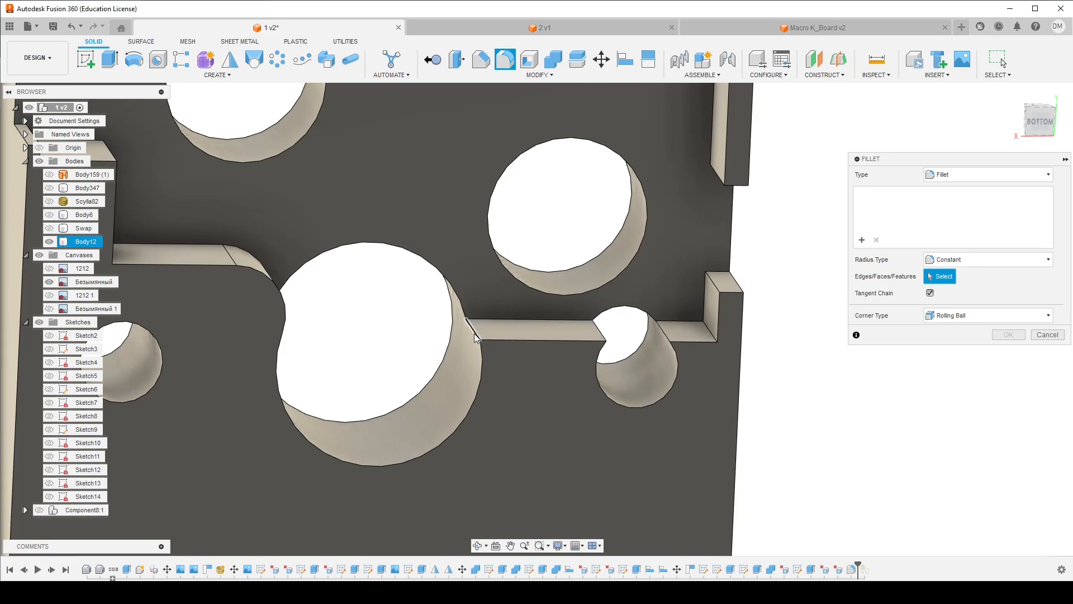
click(474, 333)
key(Return)
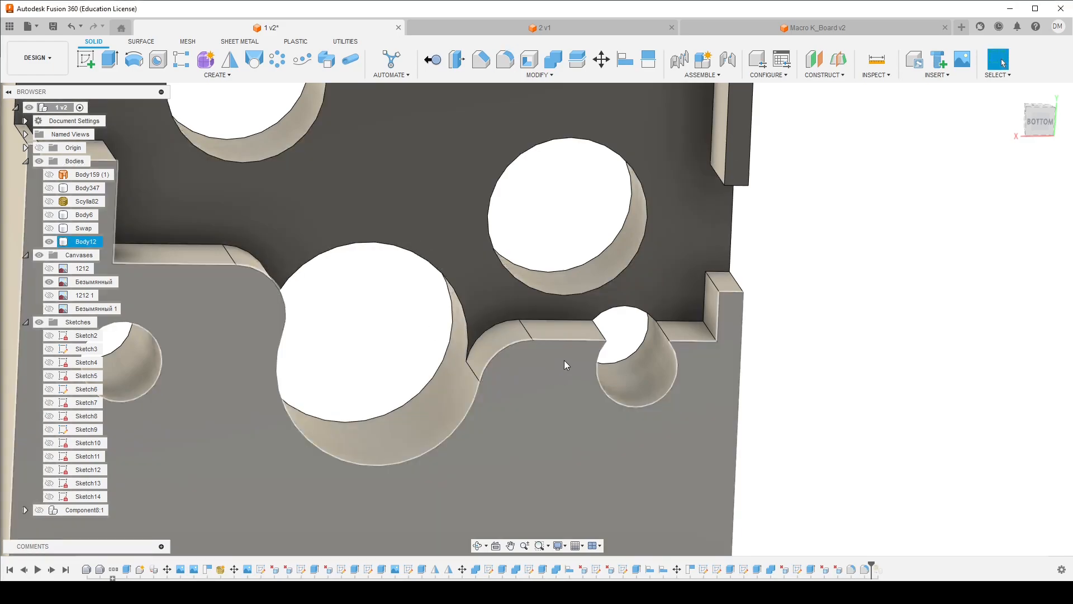
Fillet the sharp pocket-wall edges on both sides of the small pin hole that overlaps the pocket
shift+middle_drag(566, 361, 579, 350)
key(f)
click(611, 338)
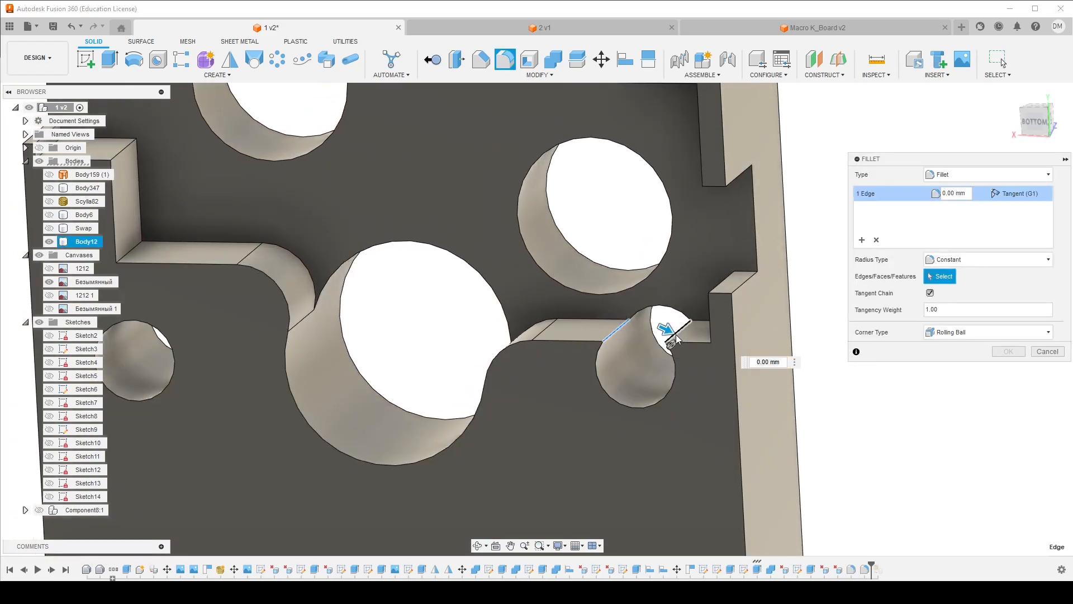
key(Return)
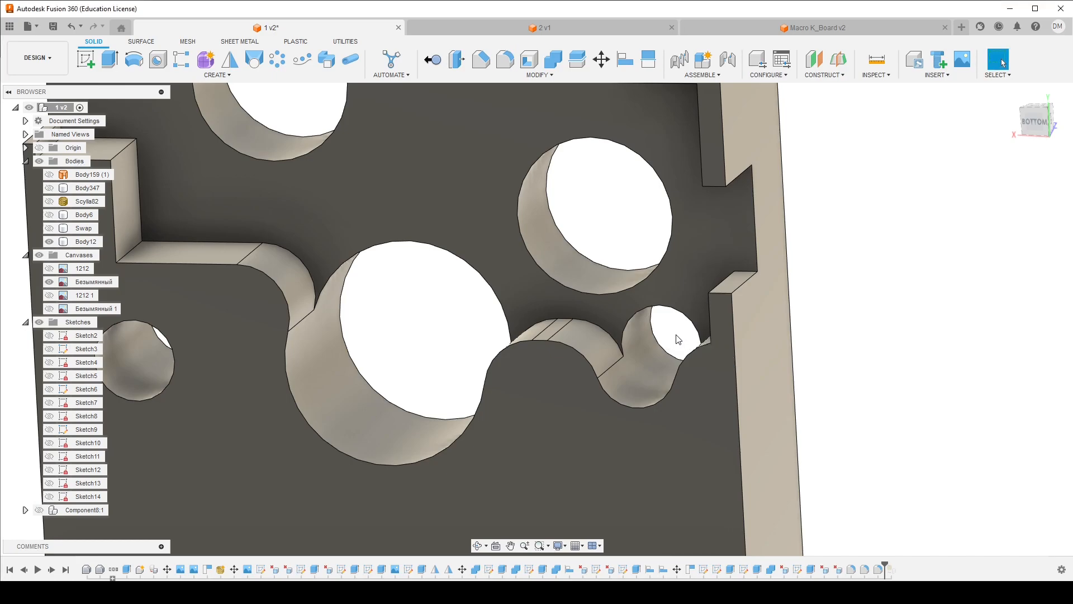
Show the Swap body and delete the small leftover bump on the pocket's outer edge beside the socket's notch
key(F6)
click(49, 228)
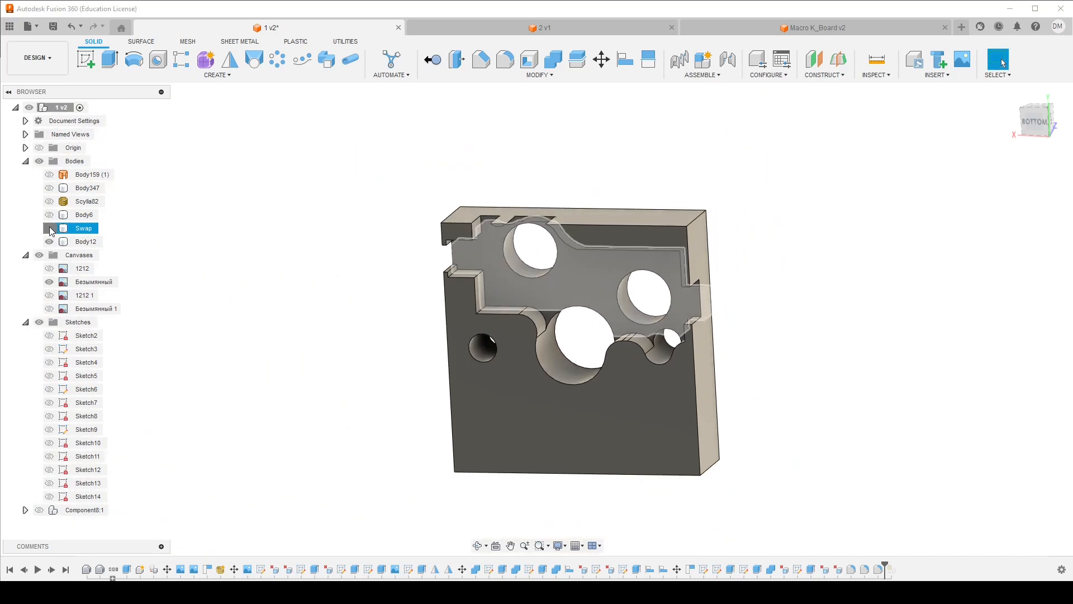
mouse_move(434, 305)
shift+middle_down()
mouse_move(444, 314)
mouse_move(450, 299)
shift+middle_up()
scroll(503, 190, up, 7)
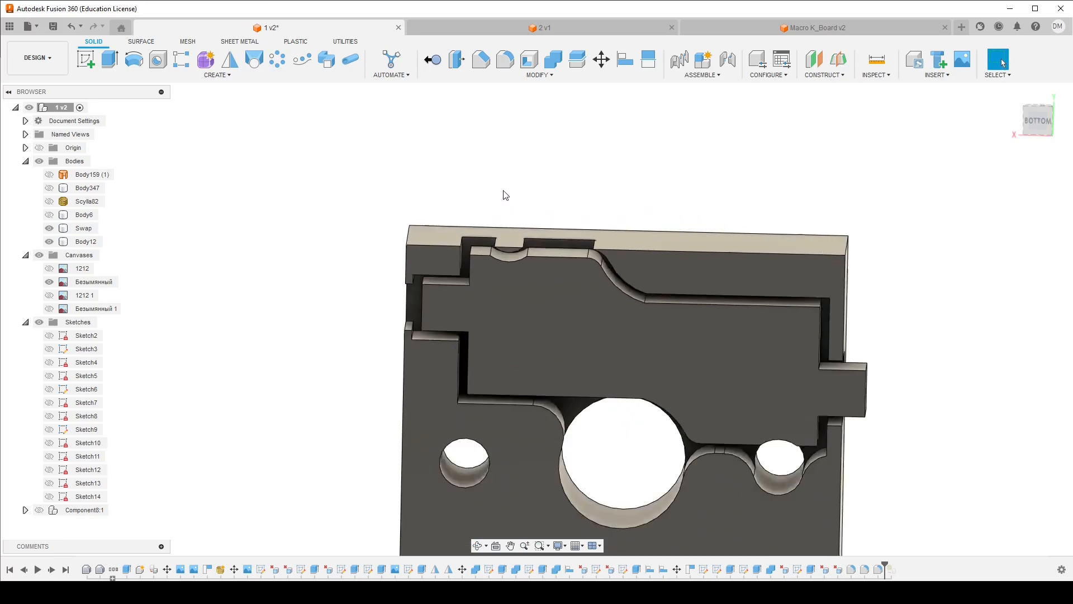
shift+middle_drag(523, 288, 515, 261)
click(528, 294)
key(Delete)
Inspect the socket's fit in the enlarged pocket and the contact openings from both sides of the plate
scroll(499, 321, down, 5)
shift+middle_drag(497, 317, 546, 283)
scroll(489, 271, down, 4)
scroll(536, 311, up, 3)
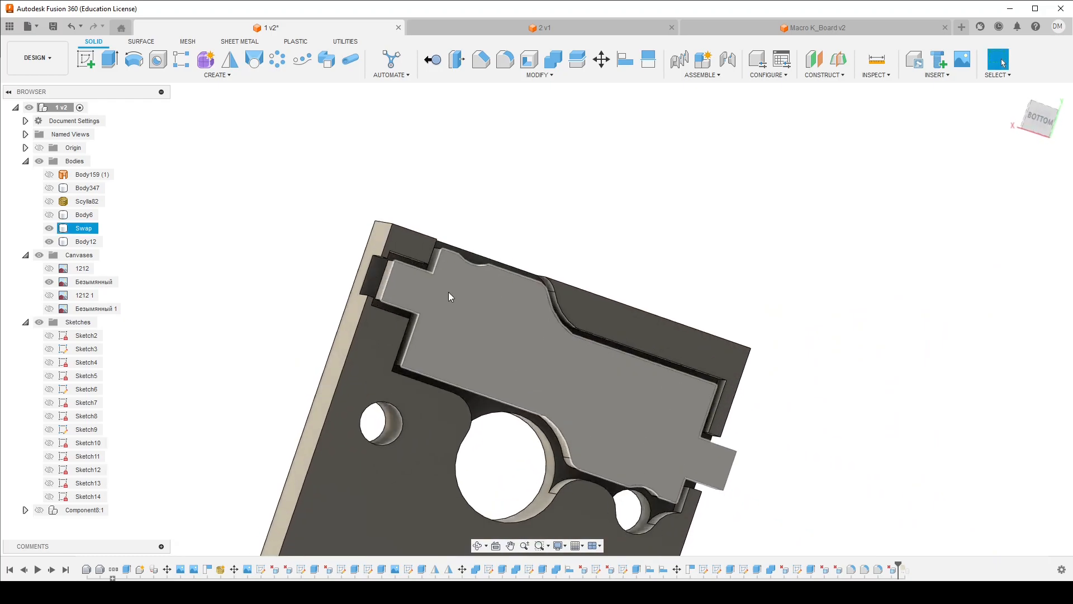
shift+middle_drag(448, 293, 384, 279)
shift+middle_drag(565, 268, 506, 259)
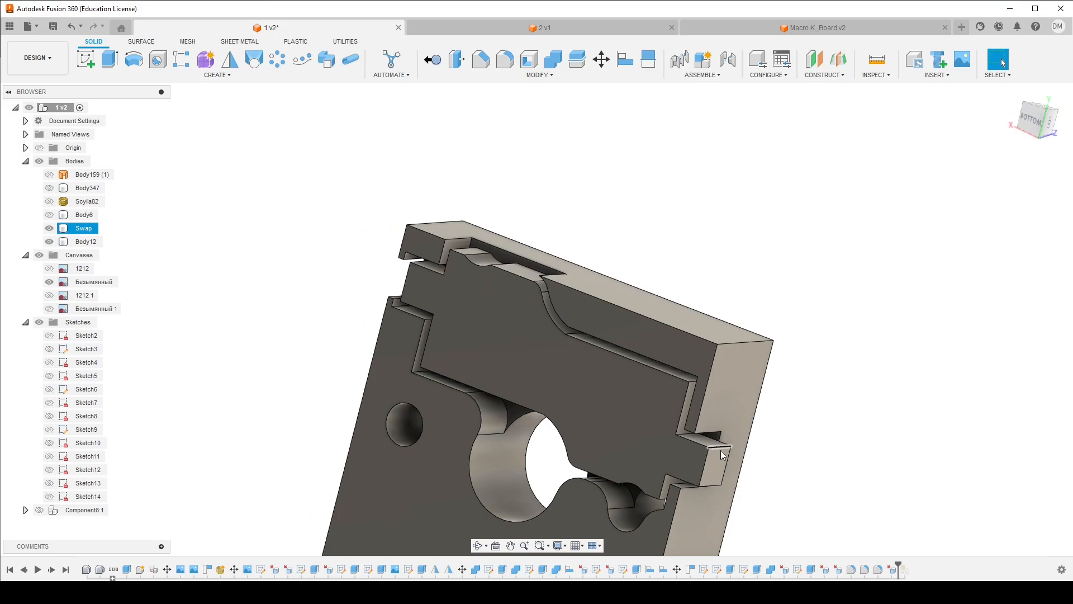
scroll(594, 333, down, 5)
shift+middle_drag(594, 333, 529, 241)
scroll(601, 350, up, 4)
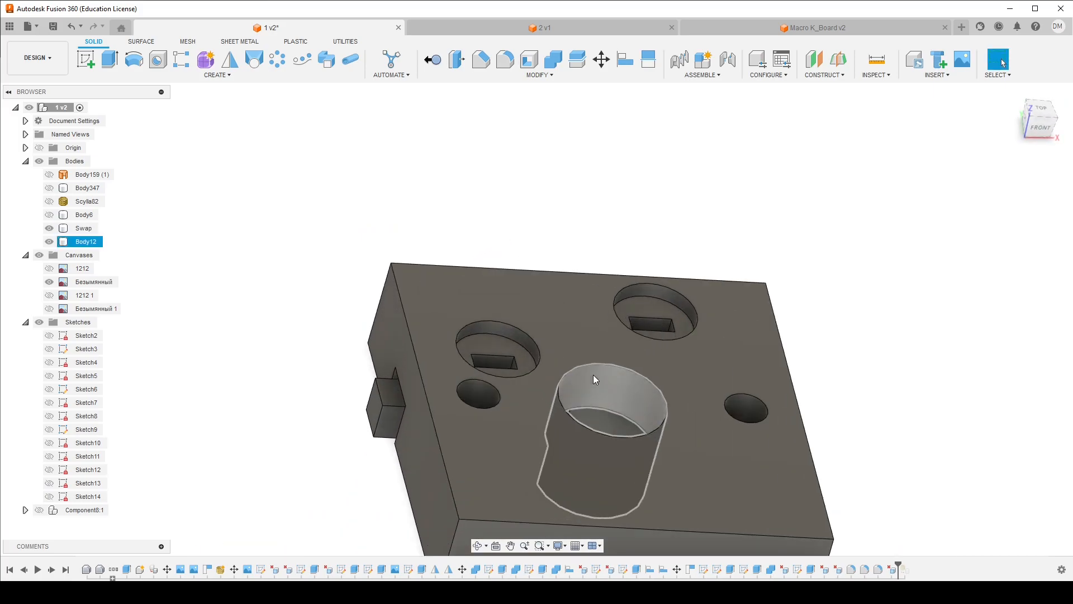
key(Escape)
scroll(536, 324, up, 3)
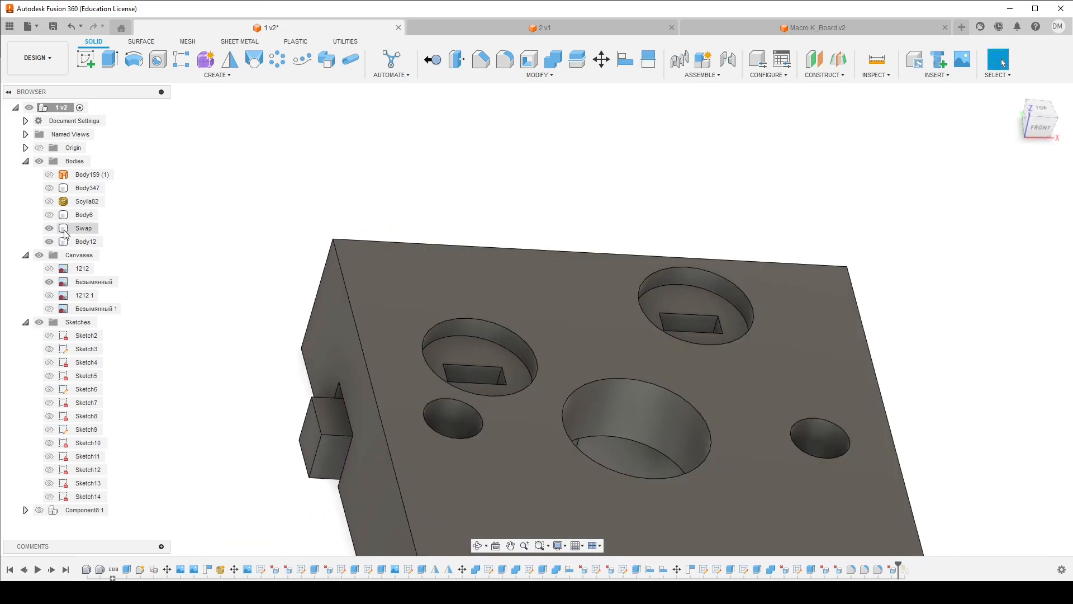
Show the switch component Component8:1 with the Swap socket and plate and check how they line up from below
click(49, 228)
click(40, 510)
shift+middle_drag(261, 362, 536, 280)
shift+middle_drag(247, 190, 266, 179)
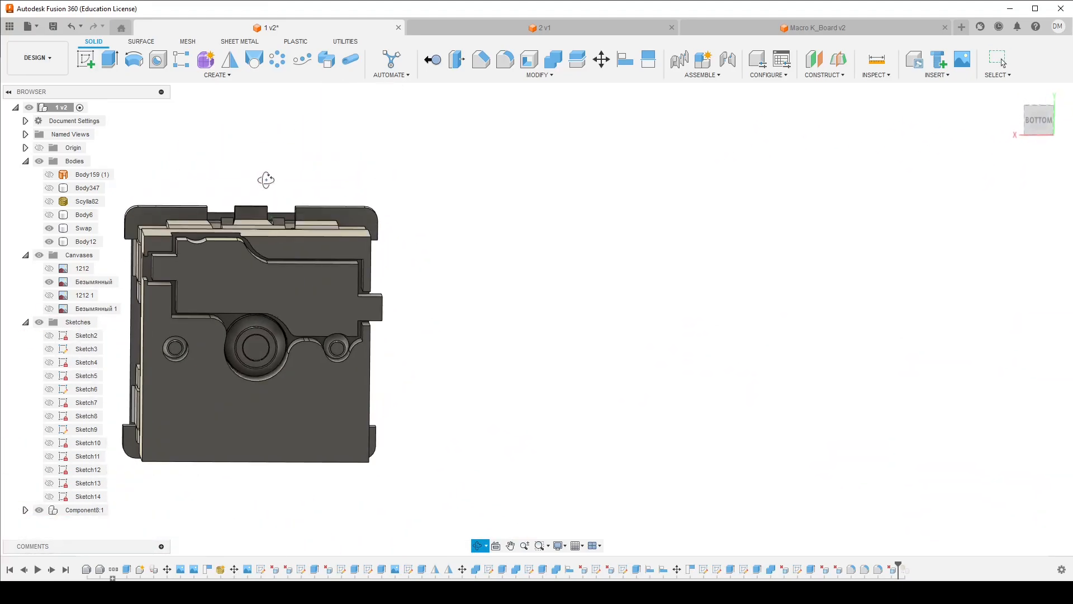
click(260, 258)
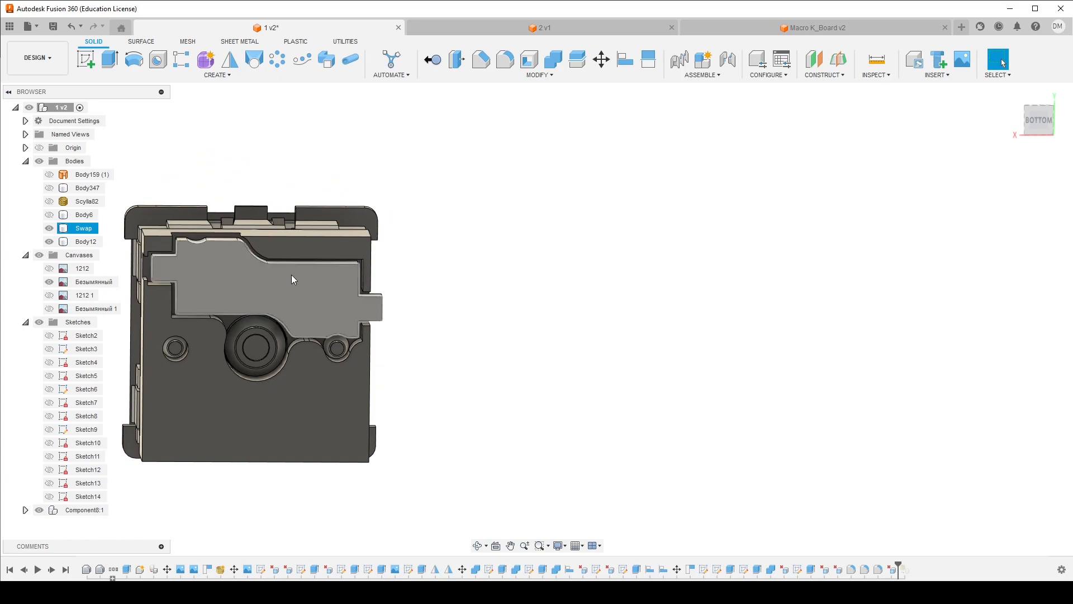
Start a sketch on the plate's bottom face and project the outline and holes of Body12 into it
shift+middle_drag(267, 320, 205, 250)
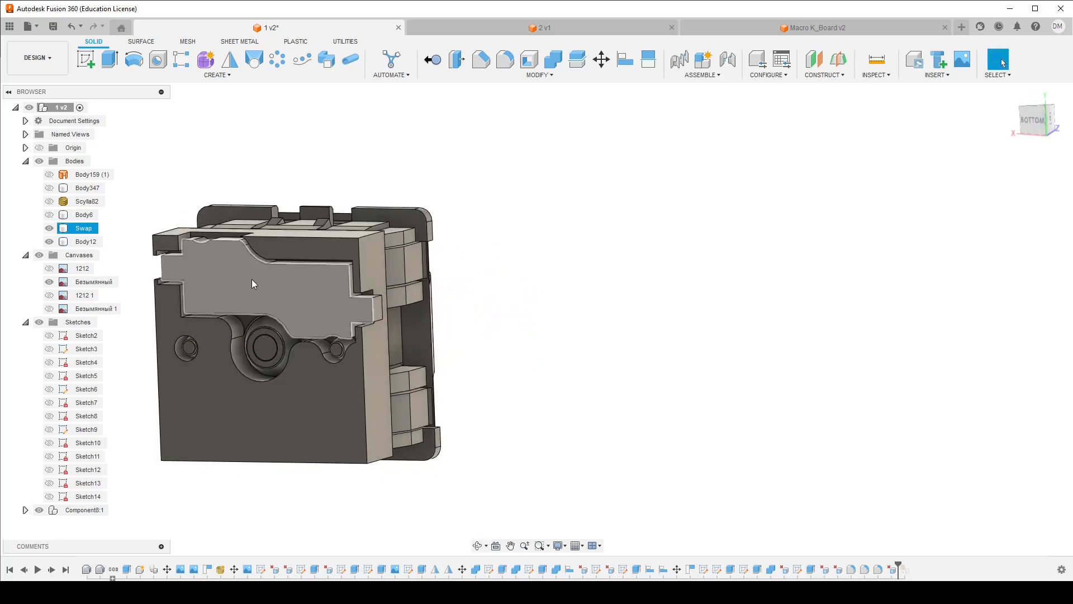
shift+middle_drag(243, 280, 291, 284)
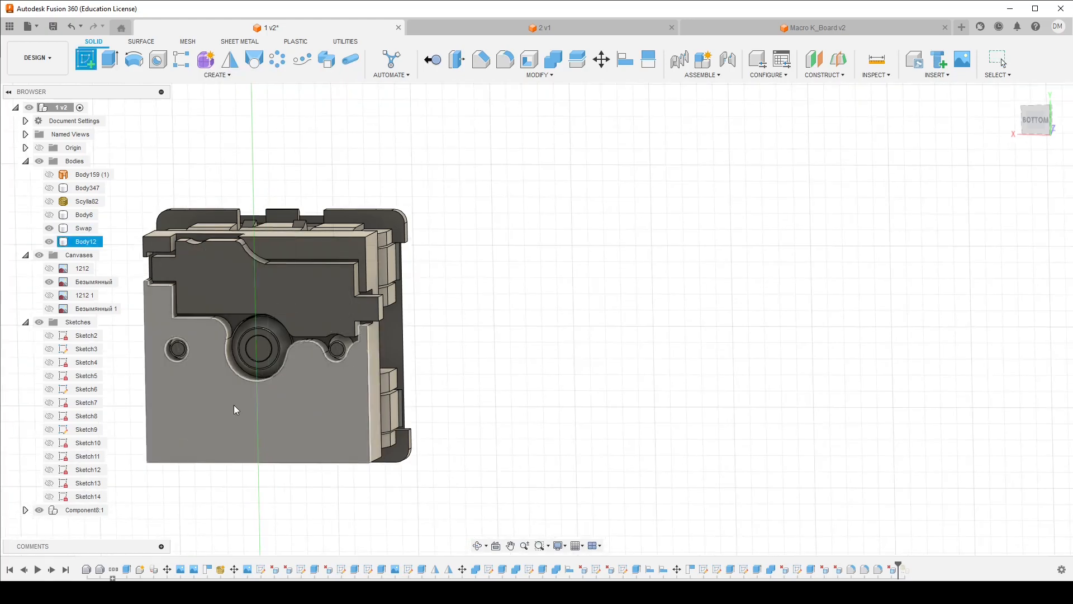
click(233, 402)
key(p)
click(434, 337)
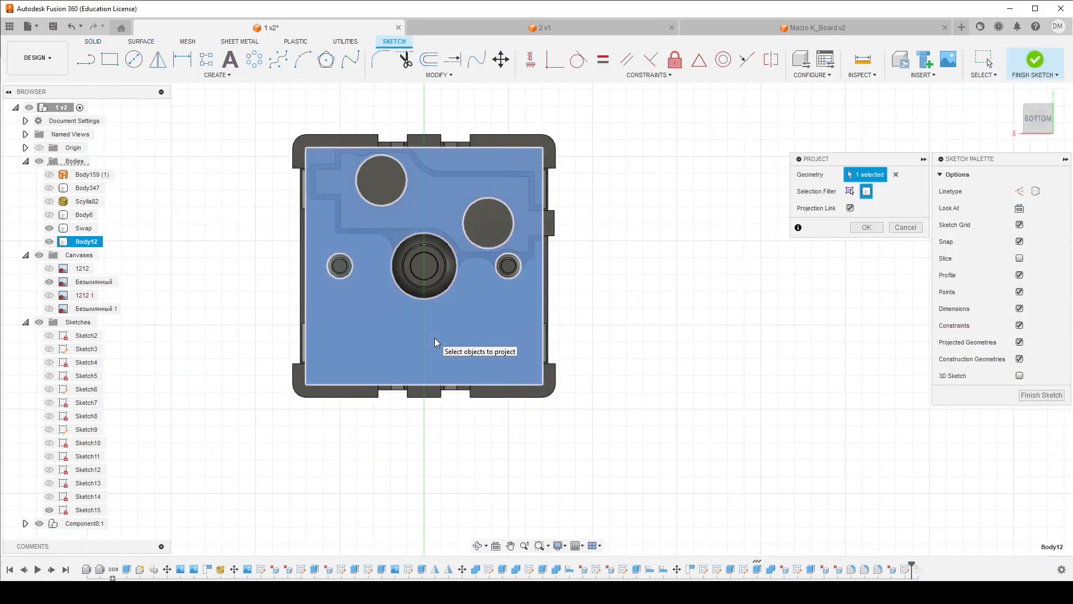
click(865, 227)
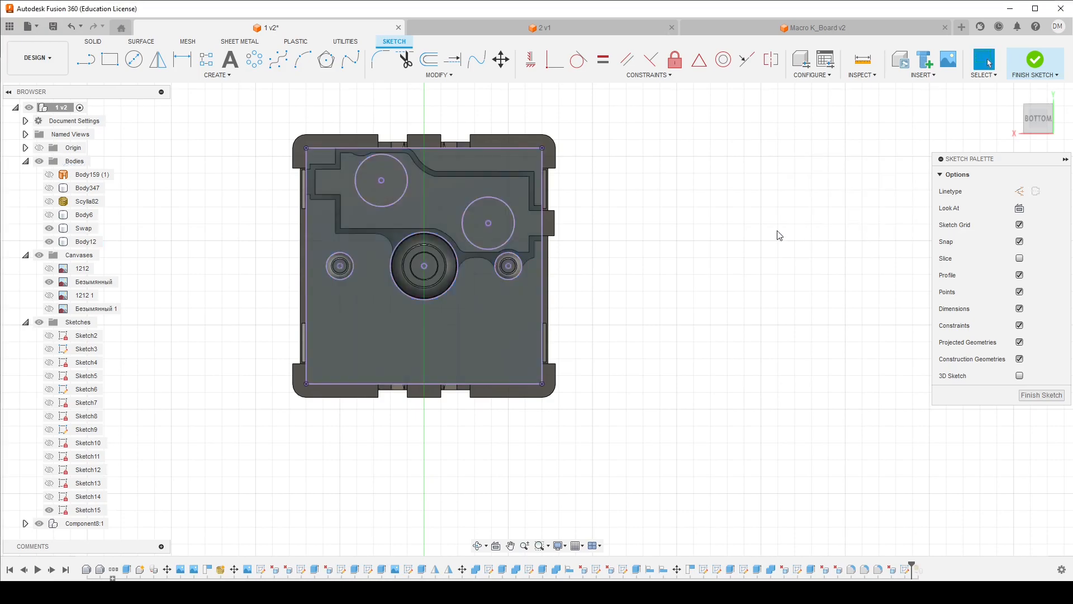
Extrude the four projected profiles 2 mm outward from the plate's bottom as a new body, leaving the centre and two pin holes open
click(94, 42)
key(e)
click(344, 186)
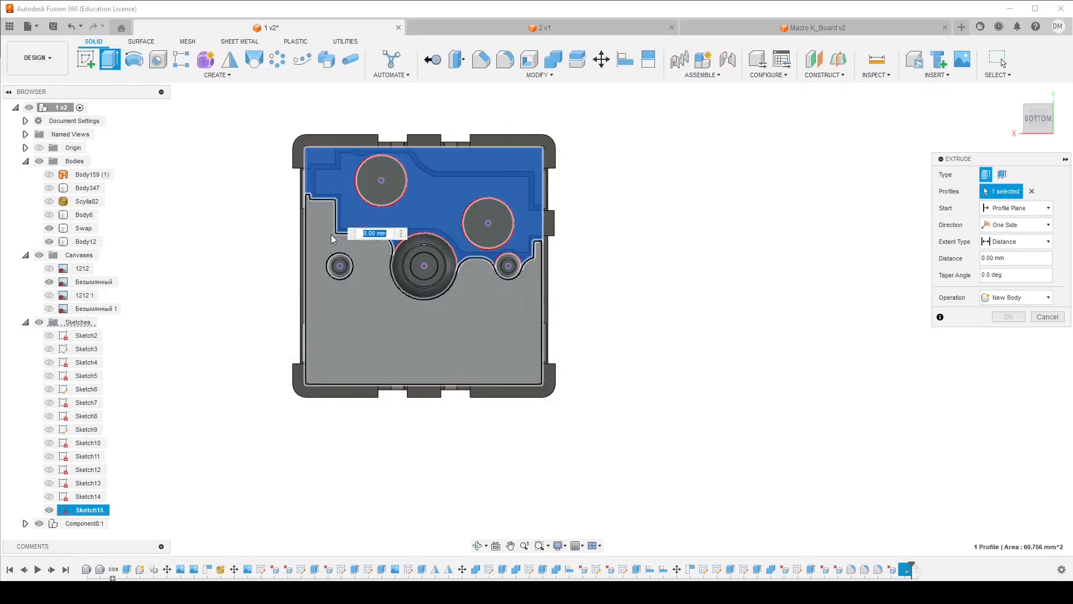
click(404, 274)
click(478, 232)
click(374, 187)
shift+middle_drag(350, 198, 283, 202)
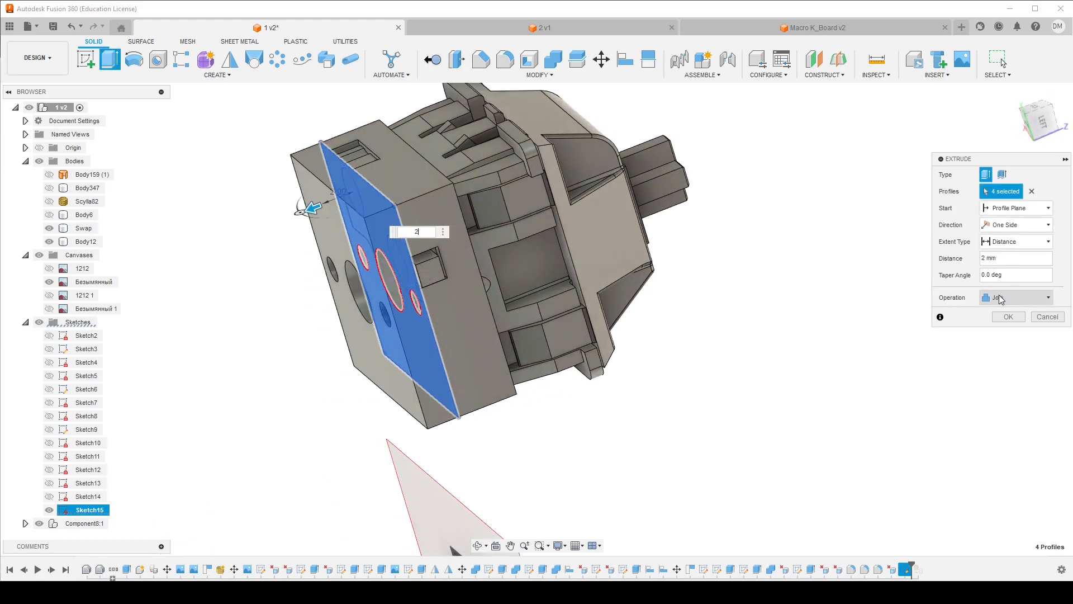
click(1009, 345)
click(1011, 321)
Inspect the added base layer together with the plate, socket and switch from below and from the sides
shift+middle_drag(652, 264, 432, 341)
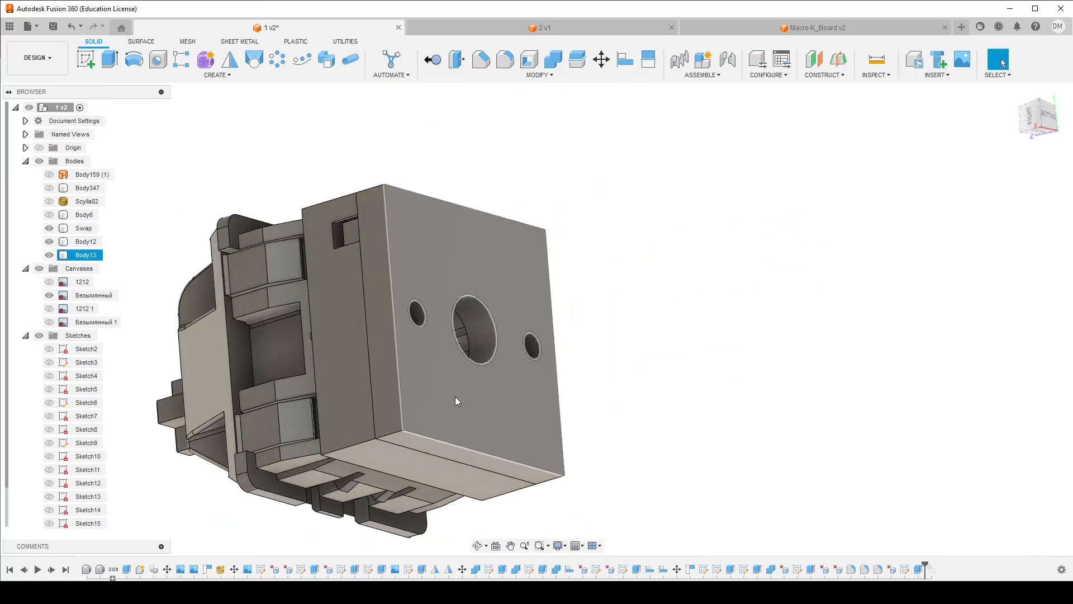
mouse_move(454, 389)
shift+middle_down()
mouse_move(486, 379)
mouse_move(386, 383)
mouse_move(498, 359)
mouse_move(412, 364)
mouse_move(456, 369)
shift+middle_up()
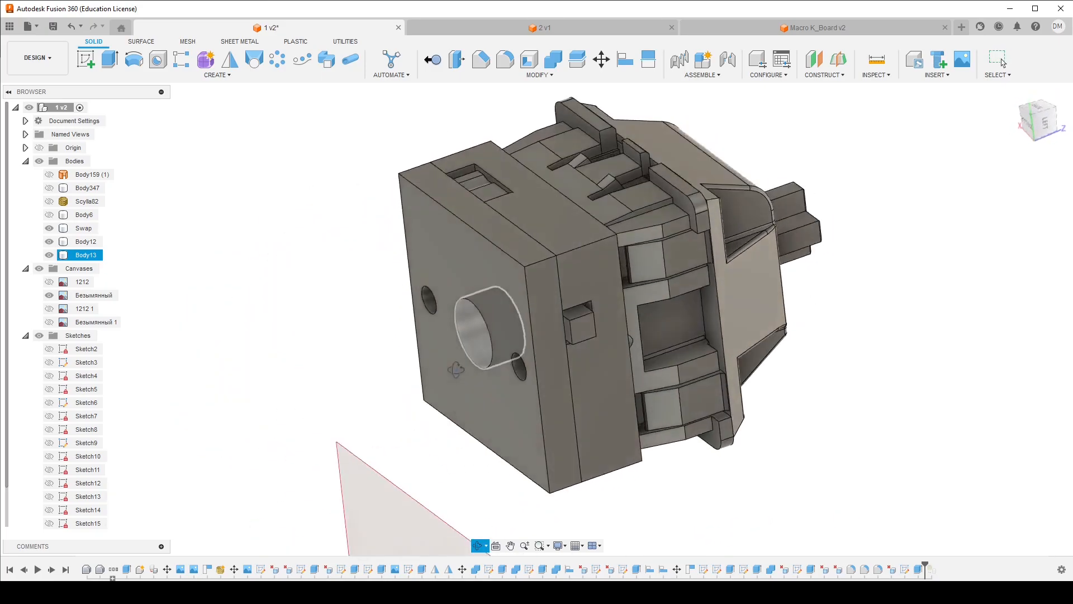
scroll(483, 314, down, 4)
mouse_move(580, 280)
shift+middle_down()
mouse_move(474, 245)
mouse_move(564, 273)
shift+middle_up()
scroll(609, 323, up, 3)
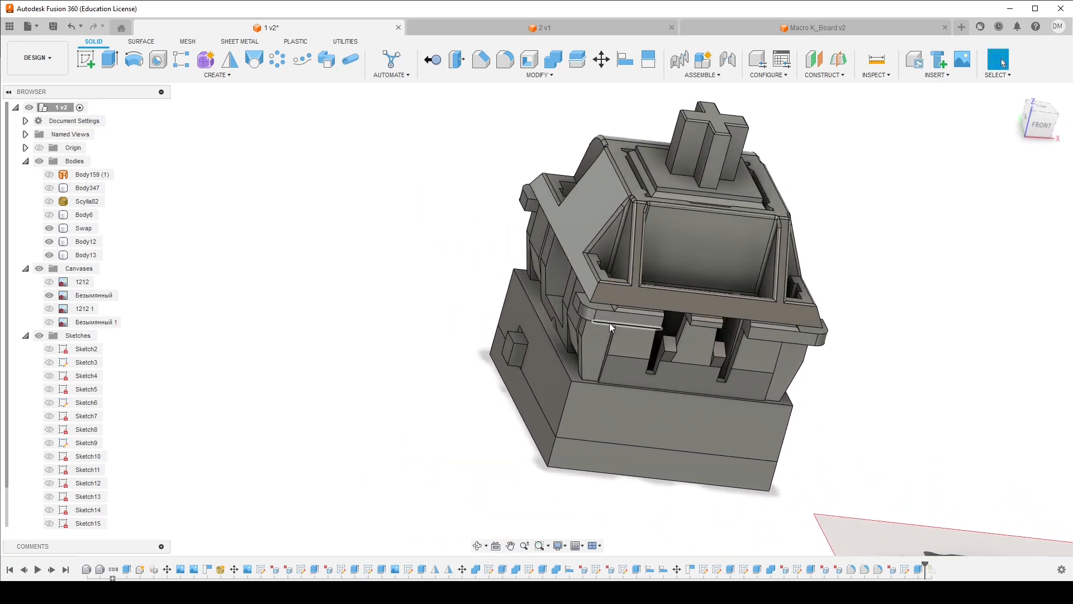
scroll(582, 316, down, 3)
shift+middle_drag(583, 316, 578, 350)
Show the keycap body Body347 and the Scylla82 case, and view them with the switch assembly
click(49, 188)
shift+middle_drag(510, 332, 547, 350)
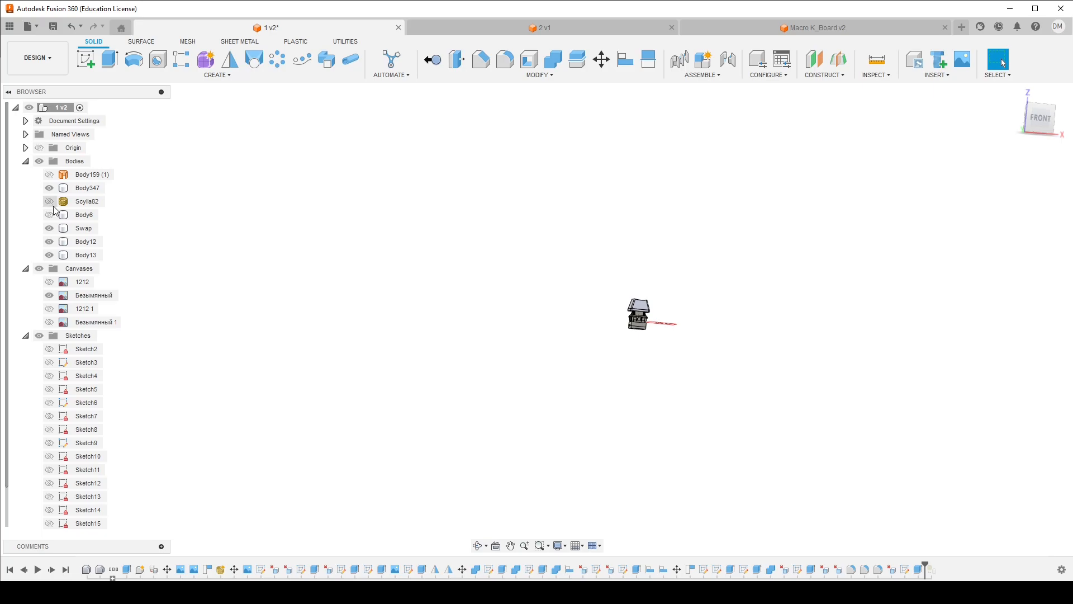
scroll(561, 395, up, 10)
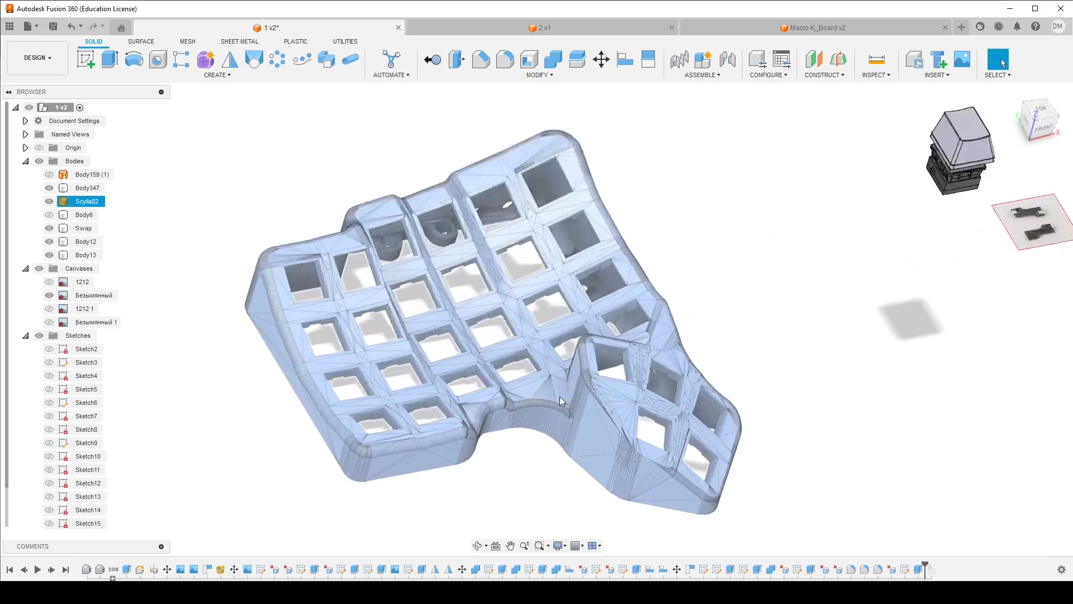
scroll(624, 357, down, 2)
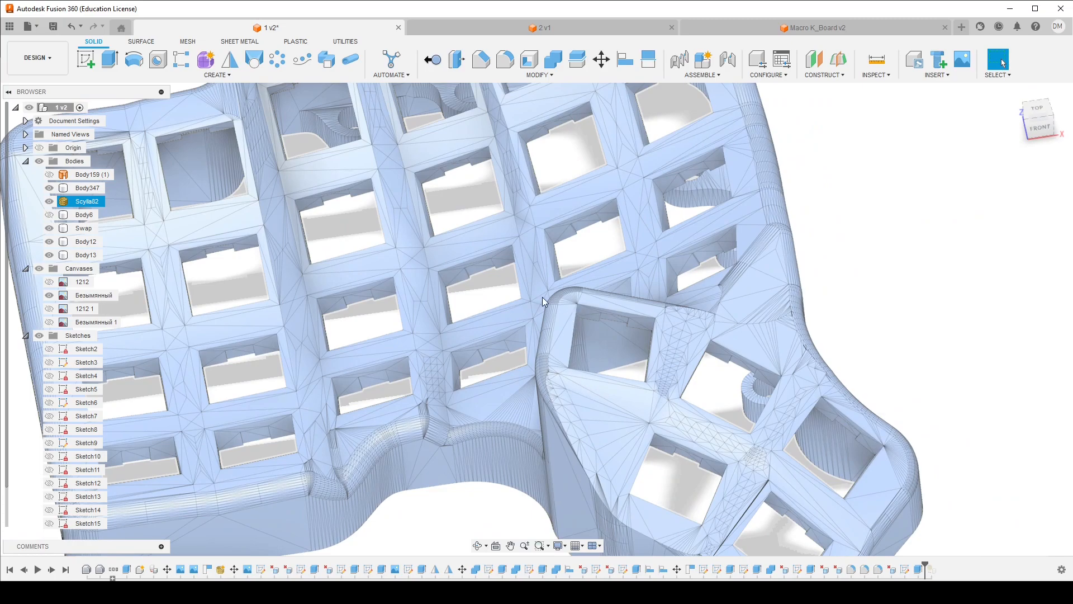
scroll(544, 302, down, 4)
scroll(388, 268, up, 6)
scroll(431, 317, down, 4)
scroll(431, 318, down, 4)
scroll(862, 192, up, 4)
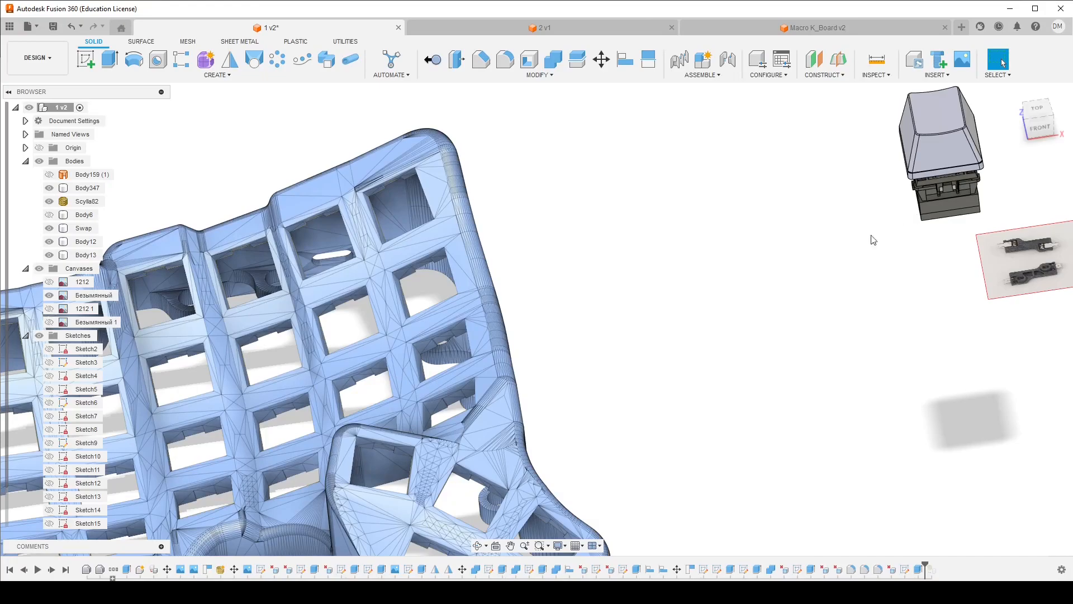
shift+middle_drag(883, 226, 803, 244)
scroll(713, 284, down, 3)
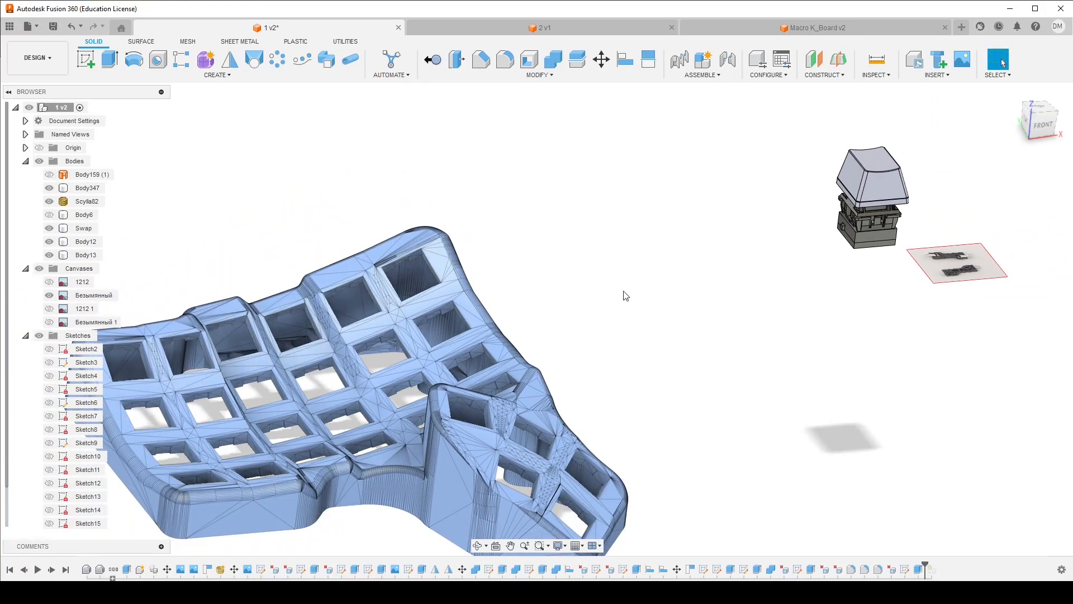
scroll(597, 304, up, 1)
scroll(812, 254, up, 5)
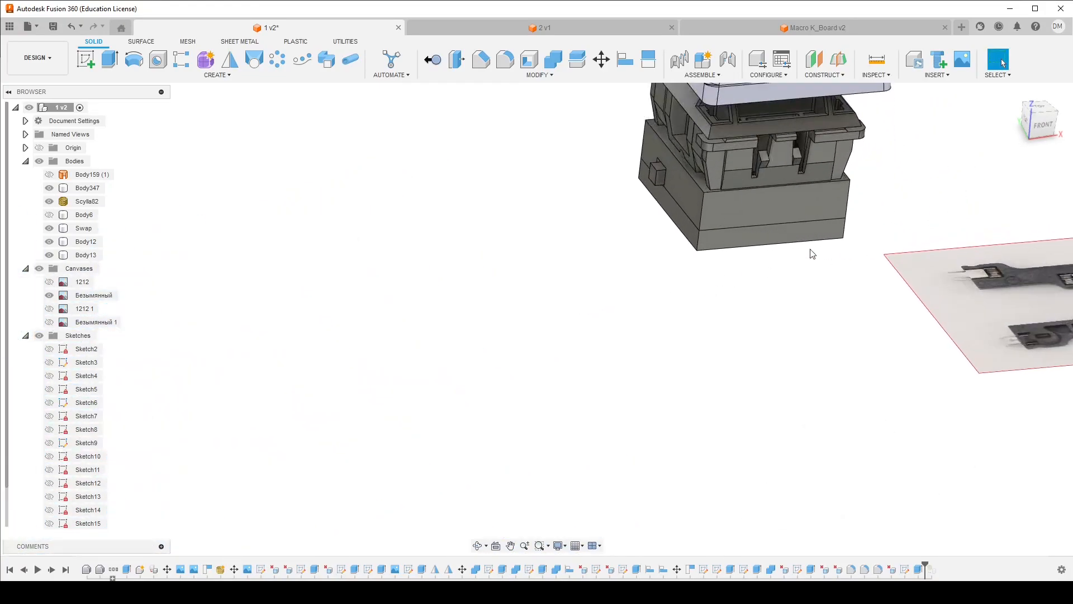
Compare the base layer and switch assembly with the key openings on the top of the Scylla82 case
click(796, 240)
middle_drag(357, 261, 585, 207)
scroll(585, 208, down, 1)
scroll(541, 246, down, 3)
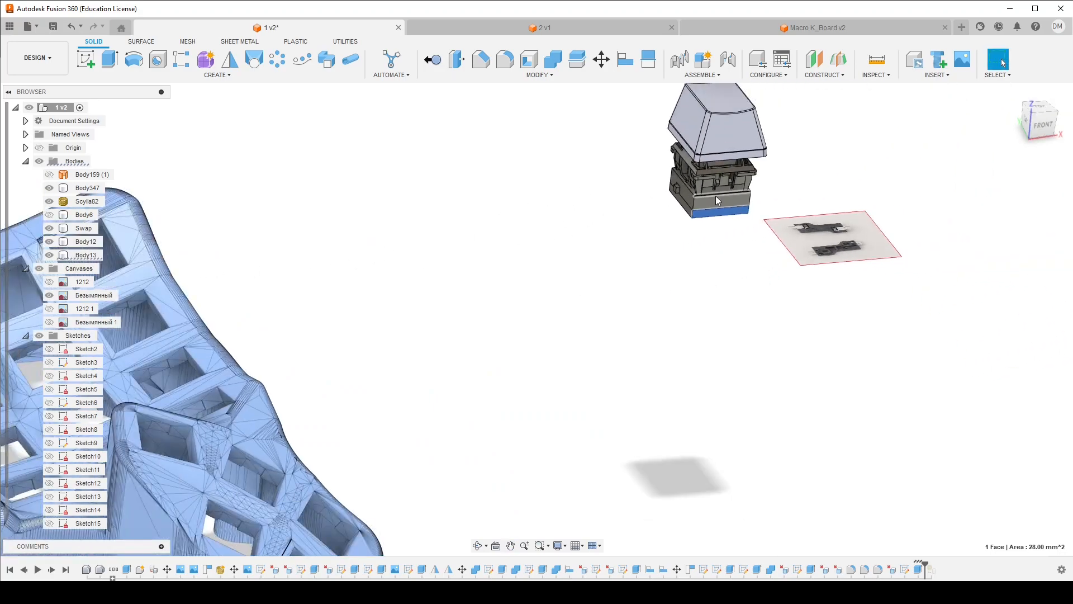
middle_drag(463, 230, 584, 202)
scroll(531, 224, down, 2)
middle_drag(398, 264, 527, 242)
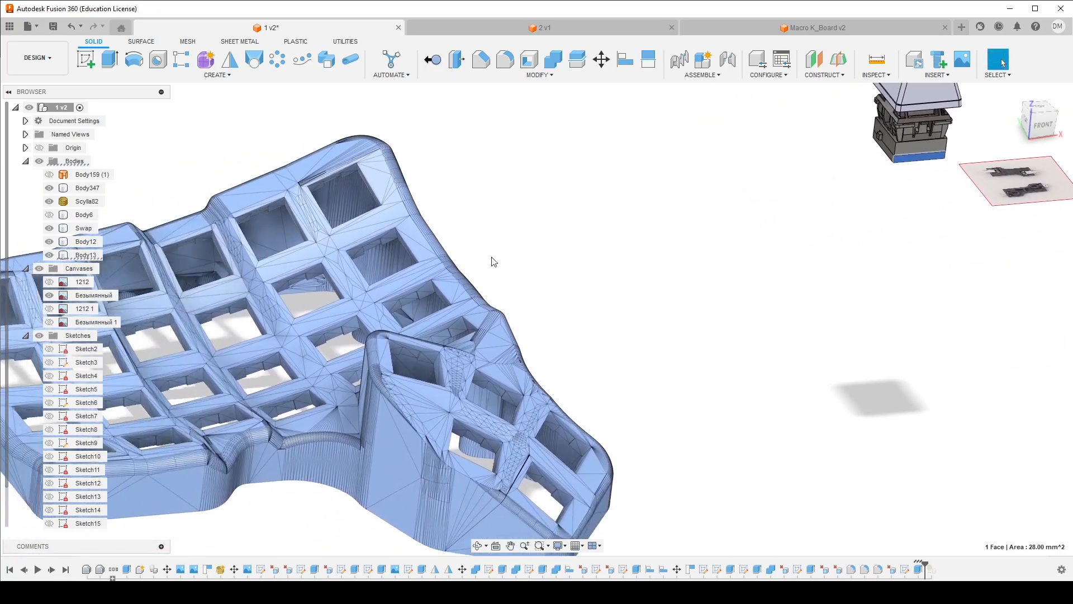
scroll(319, 288, up, 6)
shift+middle_drag(410, 269, 446, 293)
scroll(411, 290, down, 6)
scroll(446, 293, up, 4)
scroll(446, 293, up, 2)
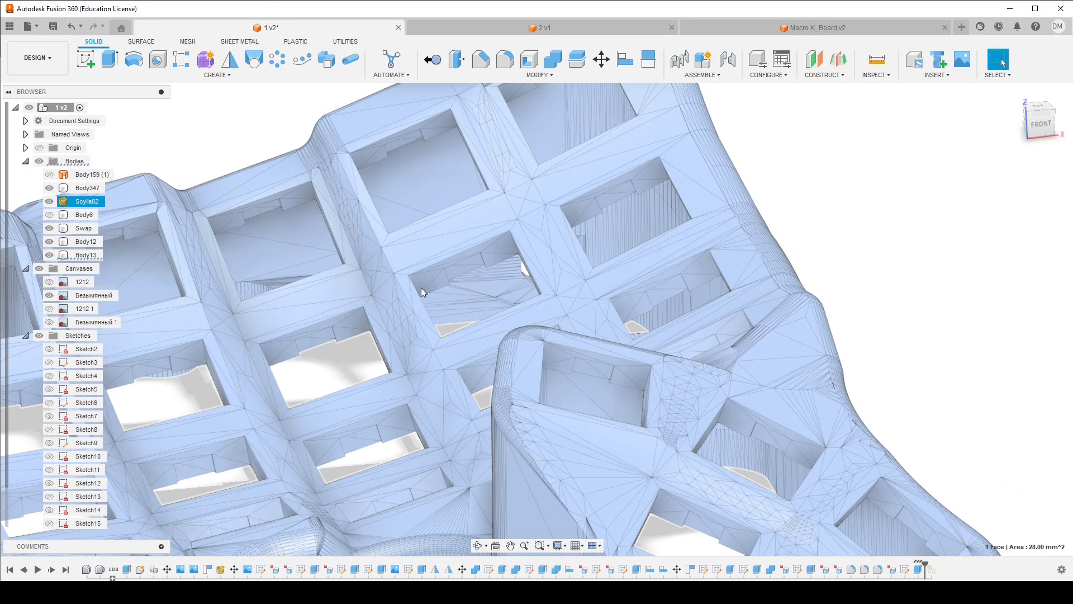
scroll(434, 288, down, 8)
scroll(774, 237, up, 6)
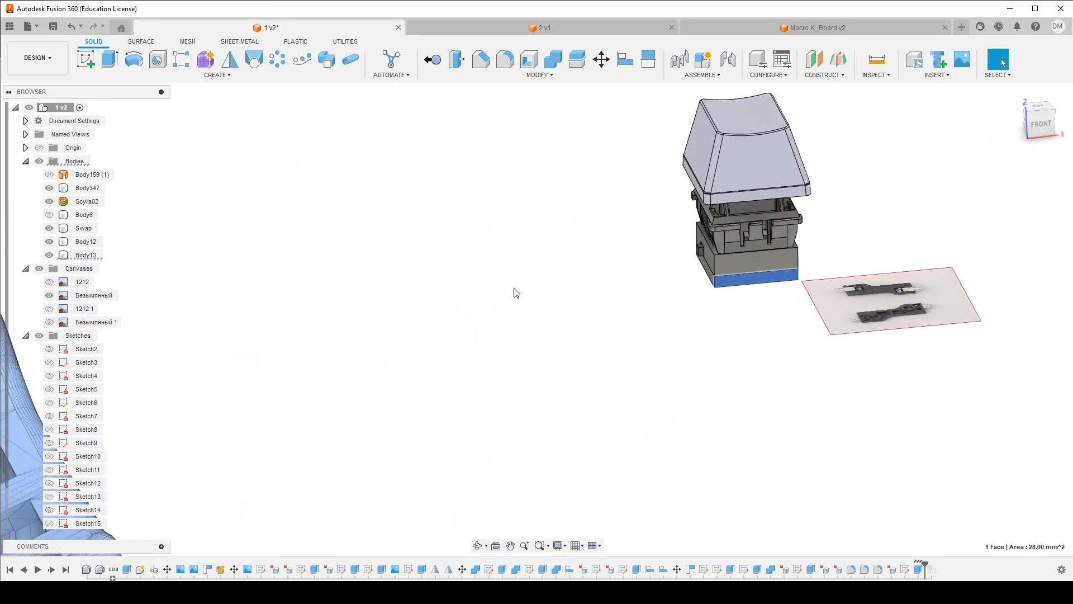
scroll(514, 295, down, 6)
Examine the underside of the Scylla82 case and the bottom face of the switch assembly
shift+middle_drag(296, 310, 397, 246)
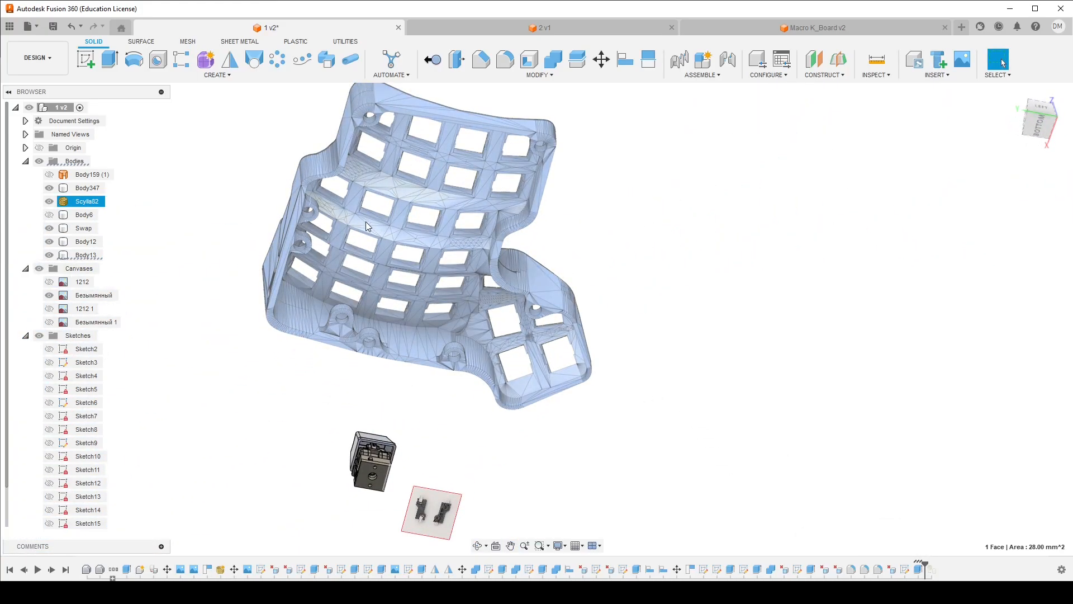
scroll(362, 336, down, 2)
scroll(377, 433, up, 6)
click(356, 426)
scroll(357, 426, down, 2)
shift+middle_drag(361, 425, 341, 446)
scroll(336, 418, down, 5)
shift+middle_drag(395, 322, 423, 317)
scroll(449, 398, up, 5)
scroll(452, 398, down, 6)
middle_drag(423, 316, 443, 280)
scroll(442, 279, up, 4)
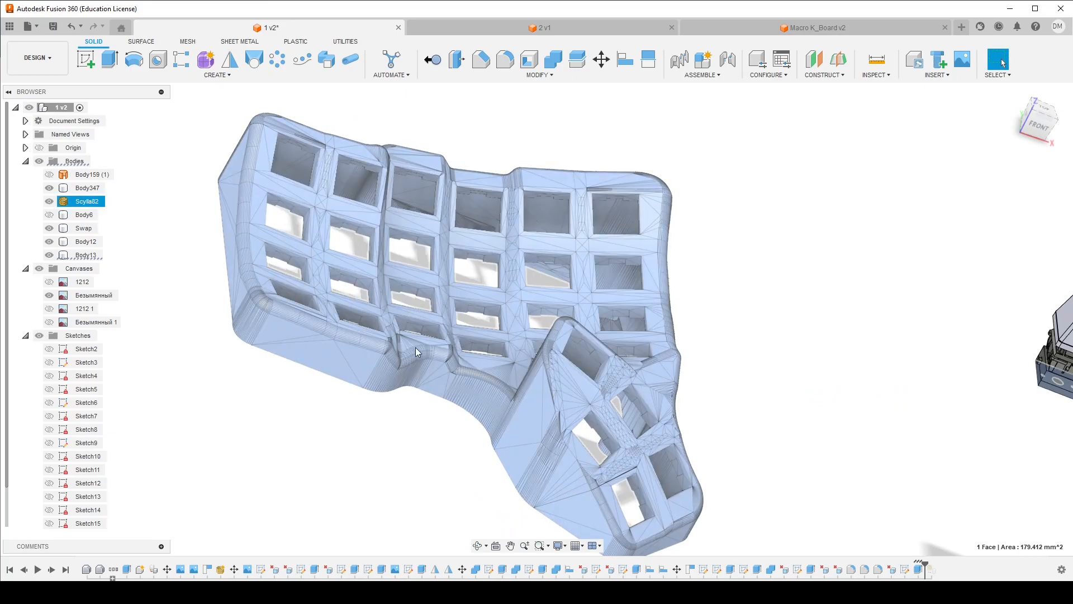
Review the case's key grid and the keycap, switch and plate stack, including the socket contacts at the plate's sides
shift+middle_drag(388, 200, 345, 212)
scroll(345, 213, up, 1)
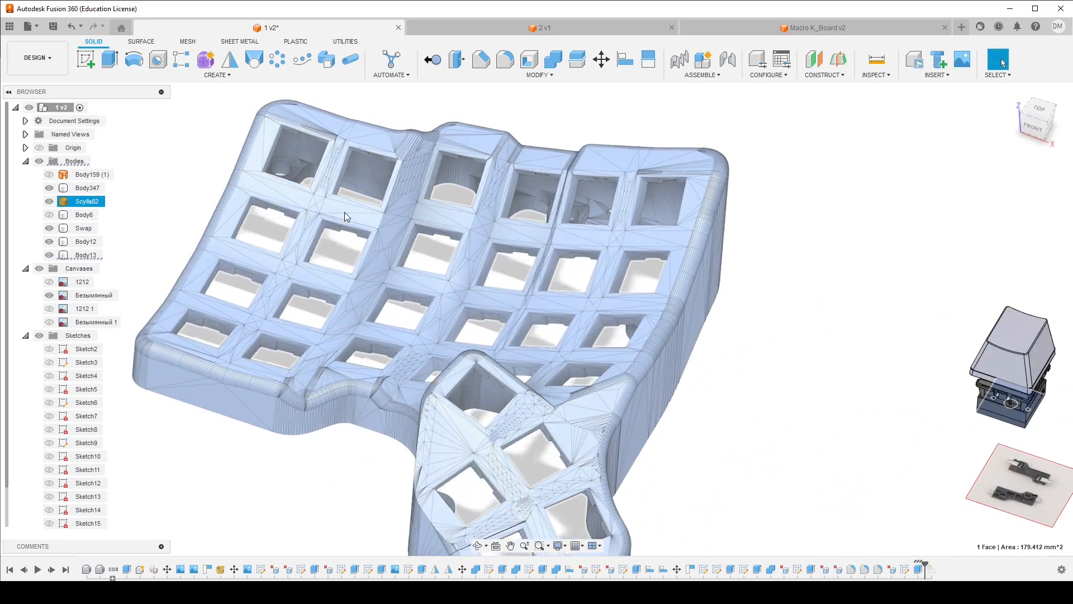
scroll(345, 213, down, 5)
scroll(663, 304, up, 6)
scroll(663, 304, up, 2)
shift+middle_drag(663, 304, 456, 314)
scroll(750, 371, up, 4)
middle_drag(732, 369, 716, 269)
scroll(717, 269, down, 5)
shift+middle_drag(644, 249, 671, 270)
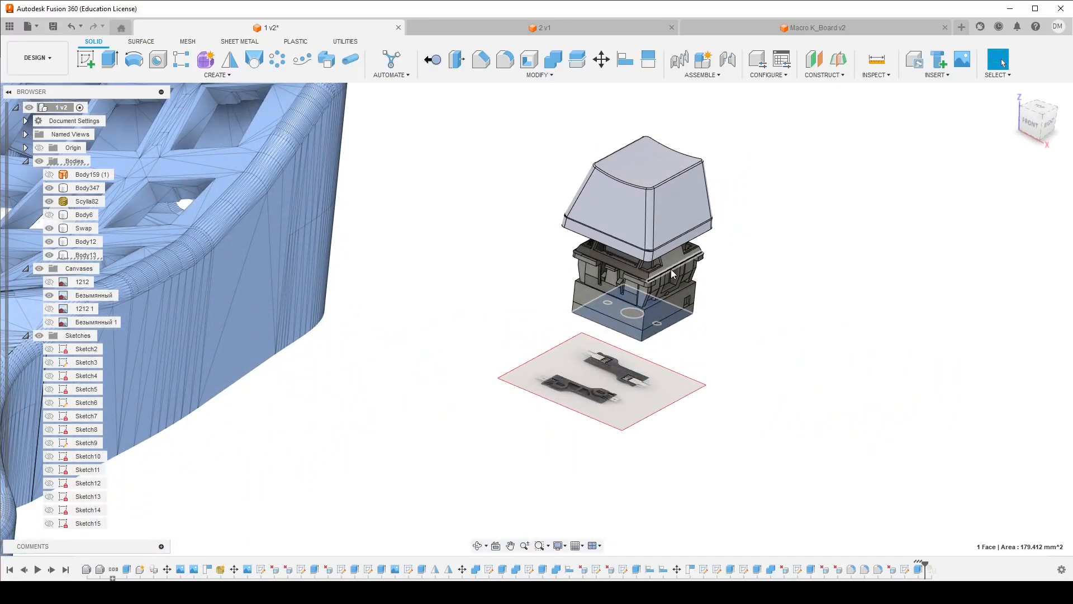
shift+middle_drag(517, 273, 548, 281)
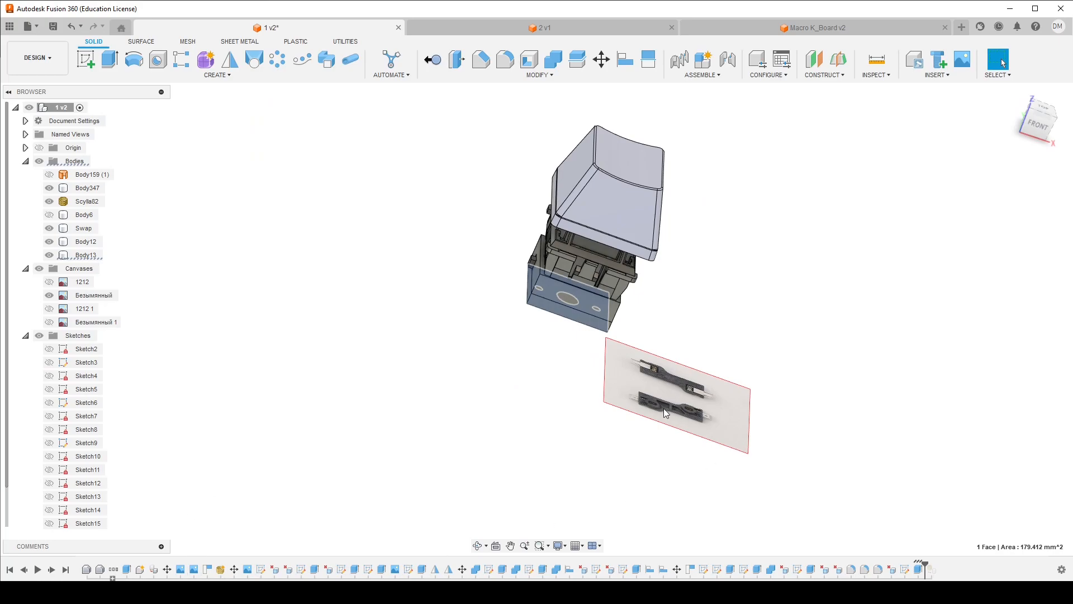
shift+middle_drag(620, 450, 578, 396)
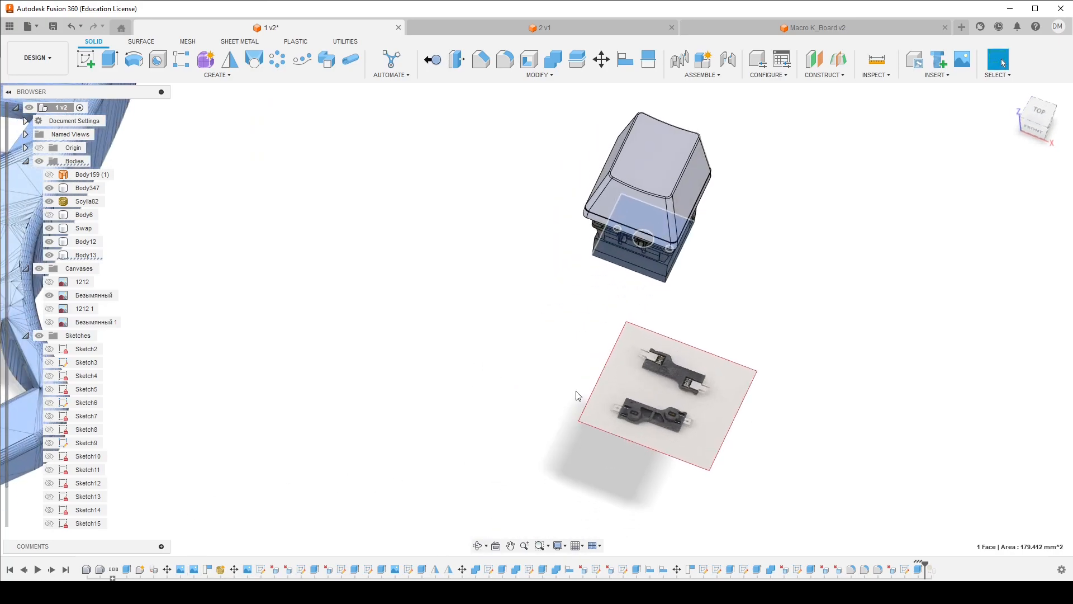
shift+middle_drag(672, 317, 520, 290)
scroll(674, 328, up, 3)
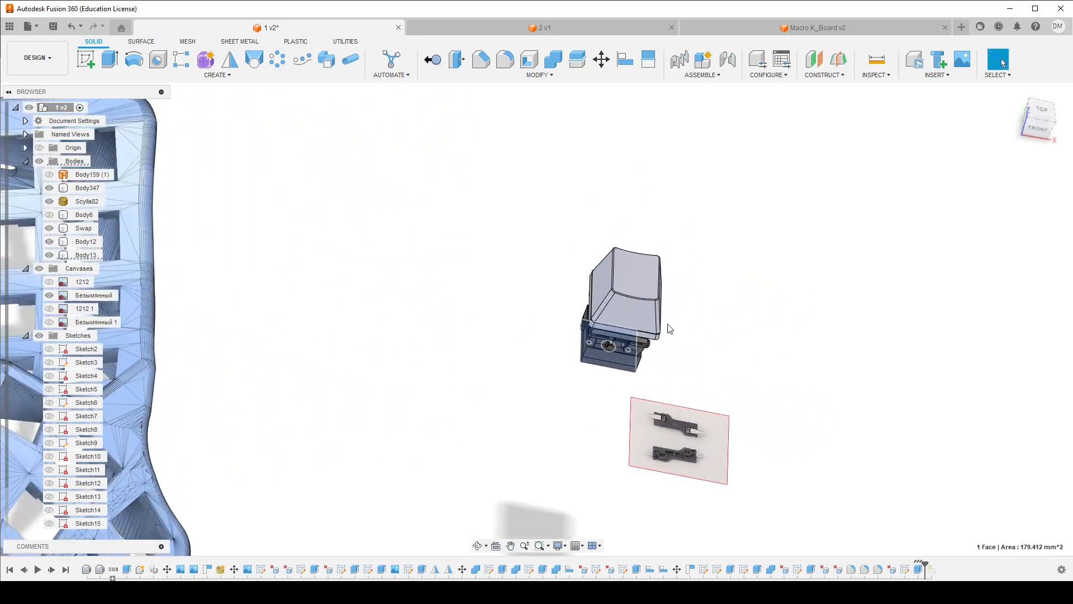
scroll(673, 328, up, 10)
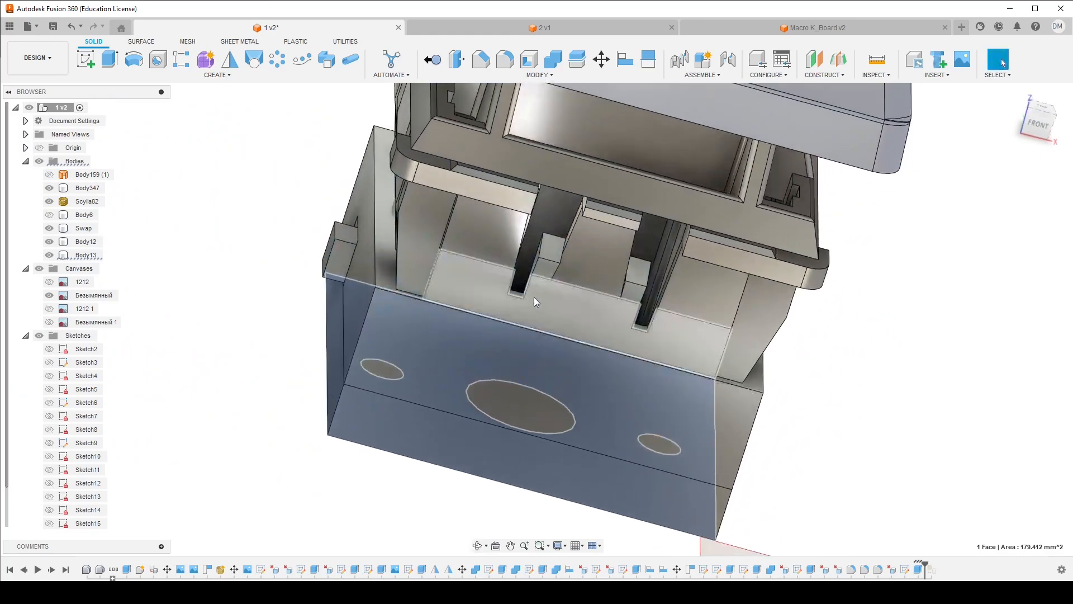
scroll(535, 308, down, 10)
shift+middle_drag(535, 311, 548, 323)
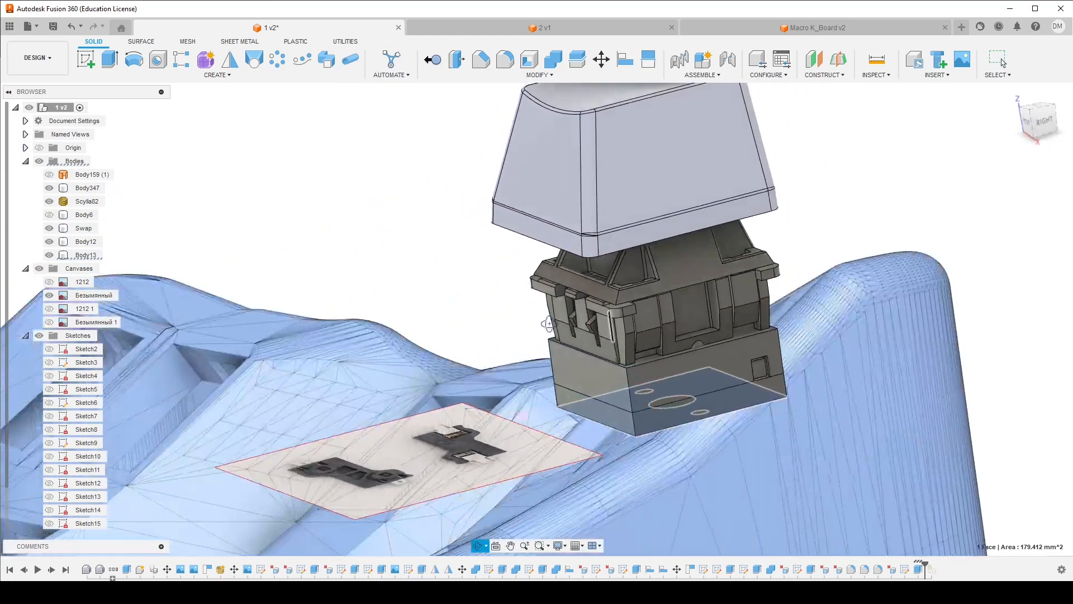
scroll(744, 368, up, 5)
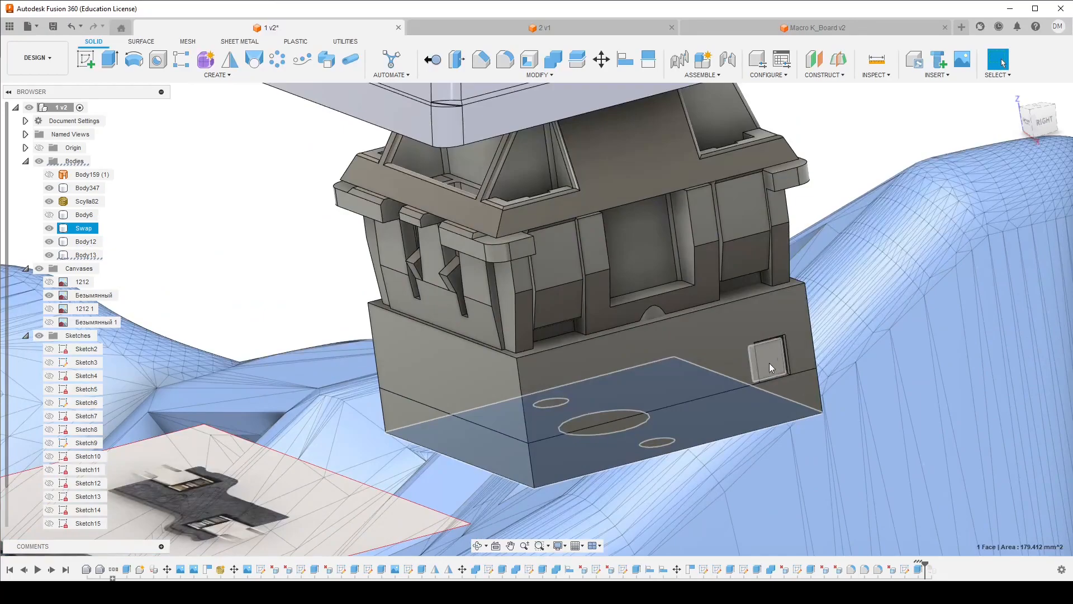
scroll(771, 347, down, 12)
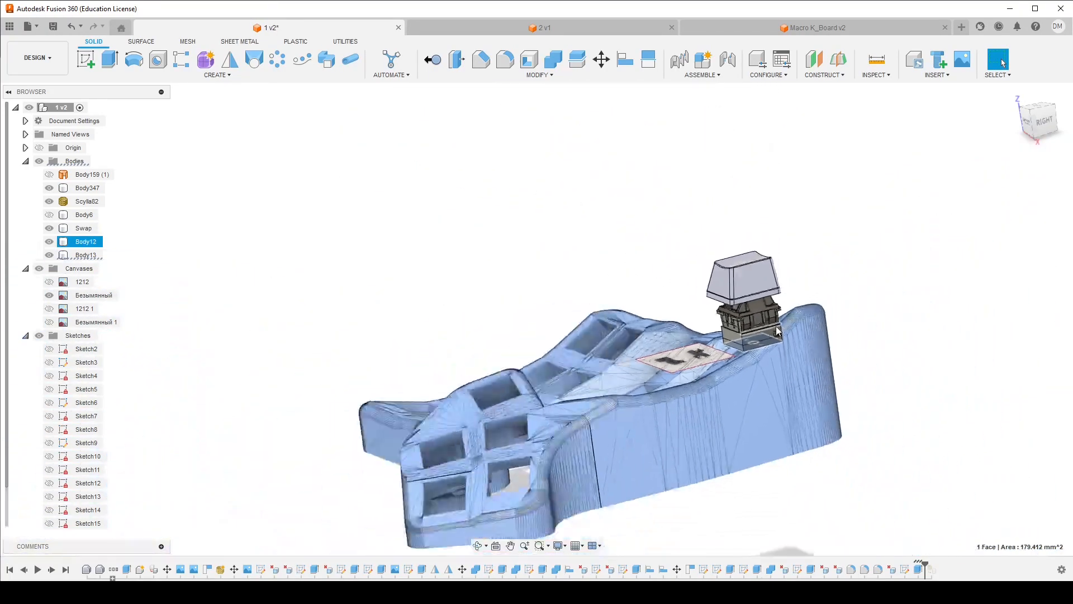
Examine the curved key rows and thumb cluster of the Scylla82 case relative to the switch assembly
shift+middle_drag(647, 388, 630, 374)
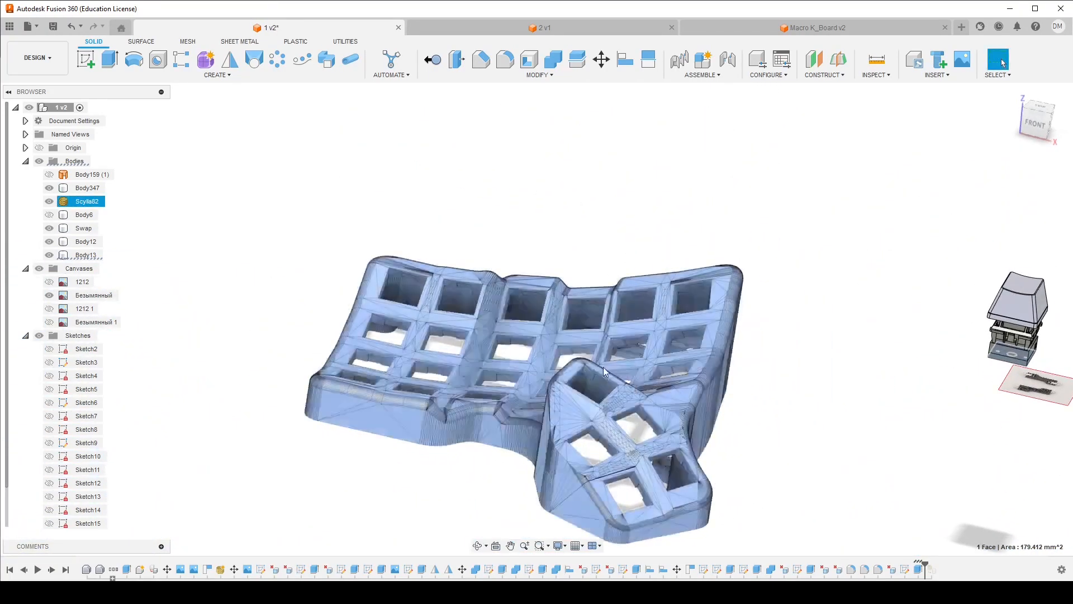
scroll(558, 354, up, 3)
scroll(567, 346, down, 6)
shift+middle_drag(598, 357, 648, 303)
scroll(552, 357, up, 4)
click(648, 303)
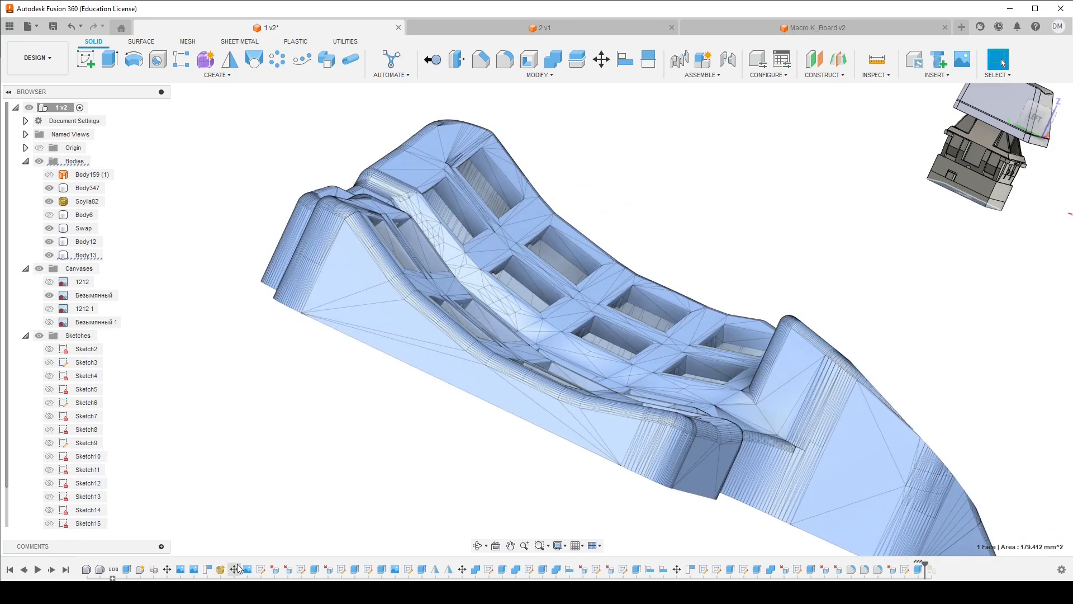
shift+middle_drag(313, 376, 335, 324)
scroll(509, 346, up, 4)
middle_drag(509, 391, 432, 342)
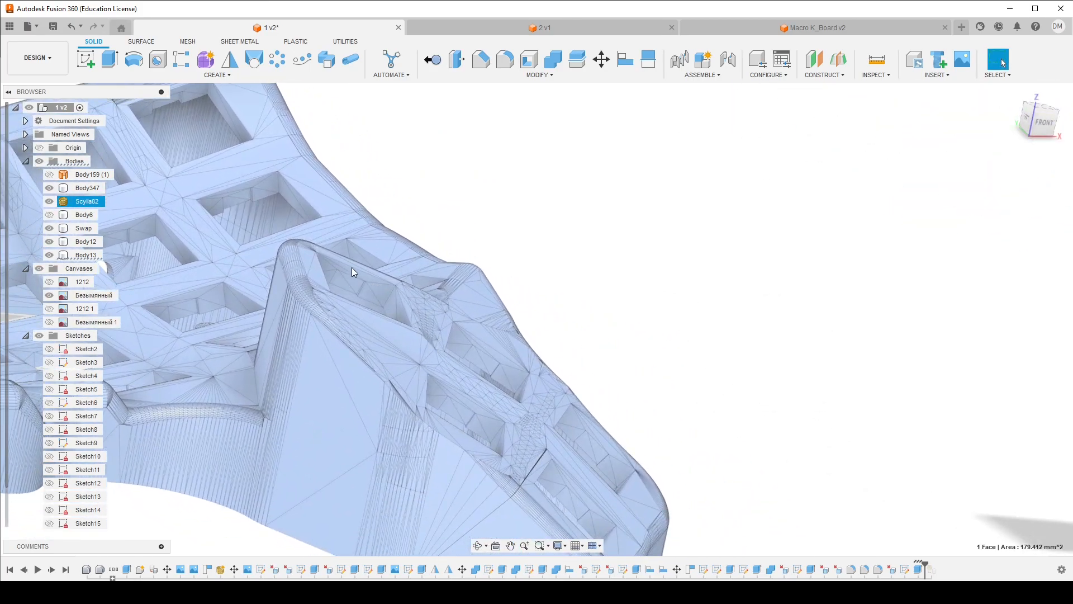
scroll(452, 392, down, 6)
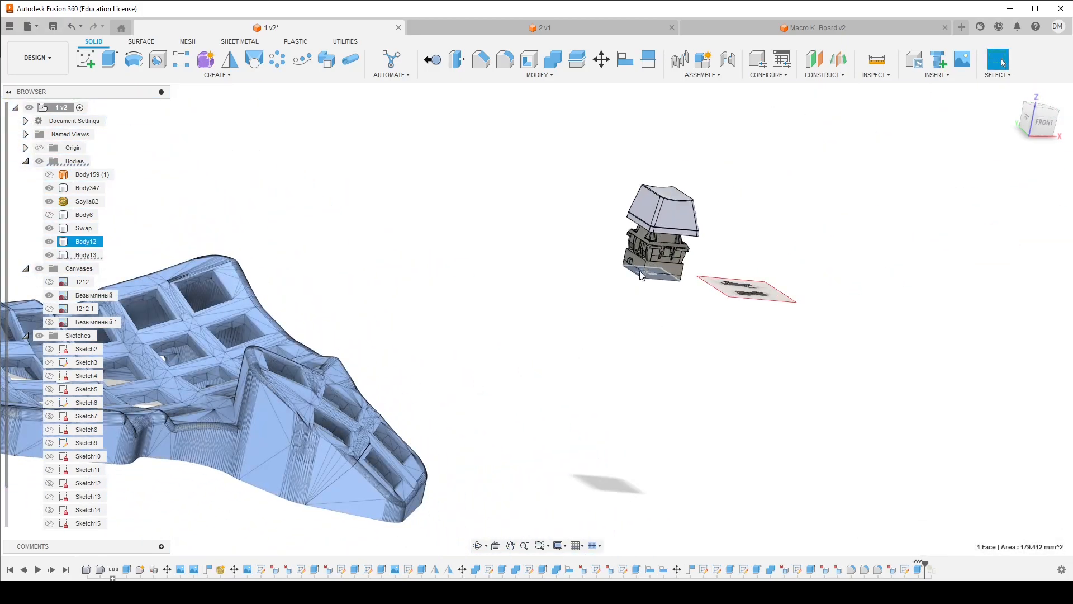
scroll(282, 414, up, 3)
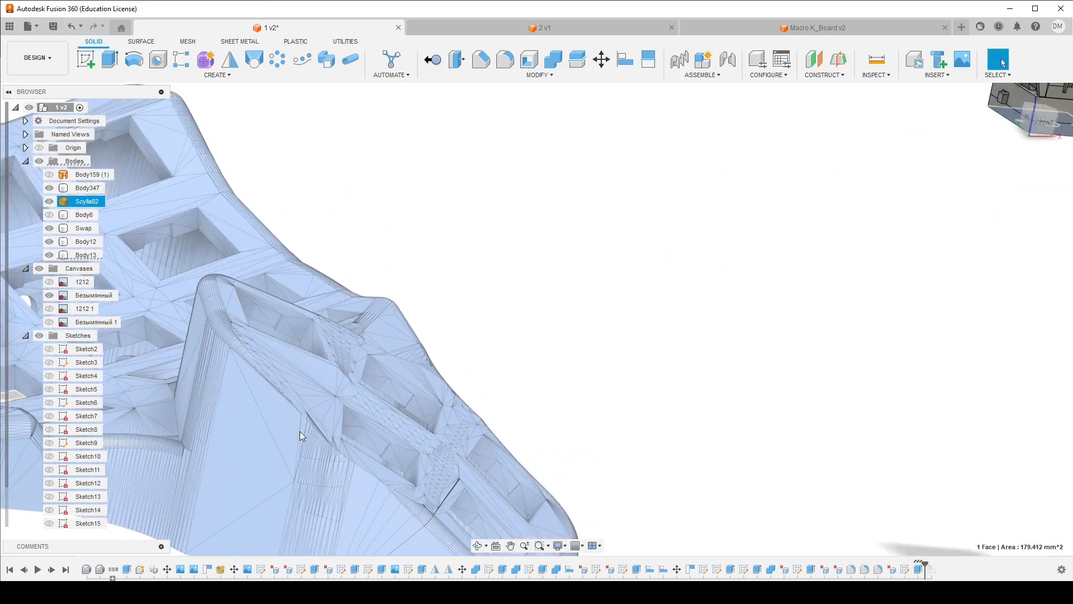
Examine the thumb cluster's key openings and their edge notches from above and from the underside of the Scylla82 case
scroll(454, 313, down, 8)
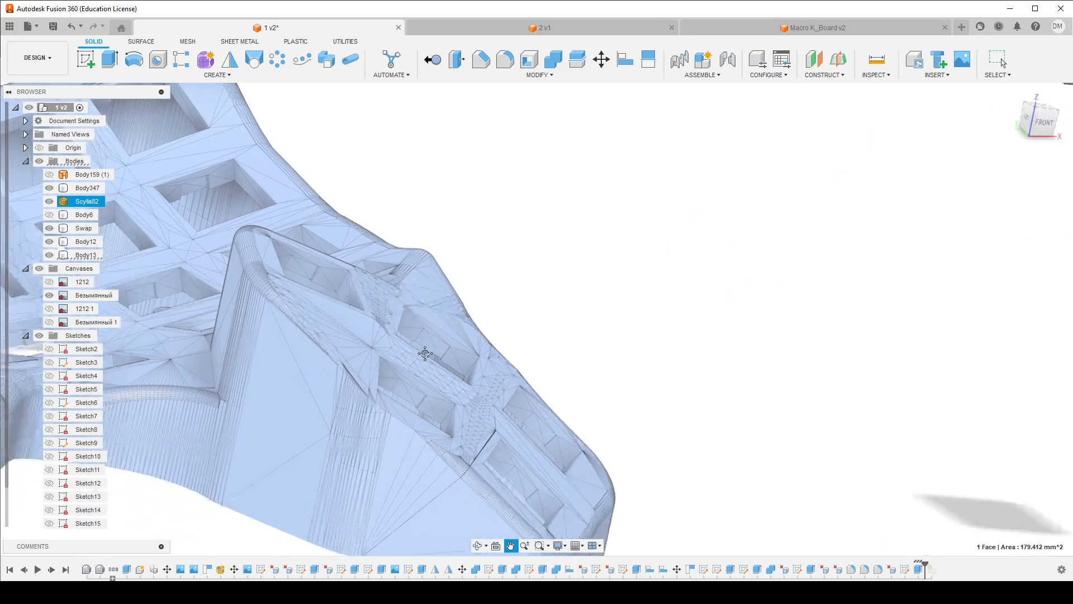
mouse_move(455, 347)
shift+middle_down()
mouse_move(455, 261)
mouse_move(507, 233)
mouse_move(452, 235)
shift+middle_up()
scroll(453, 235, up, 10)
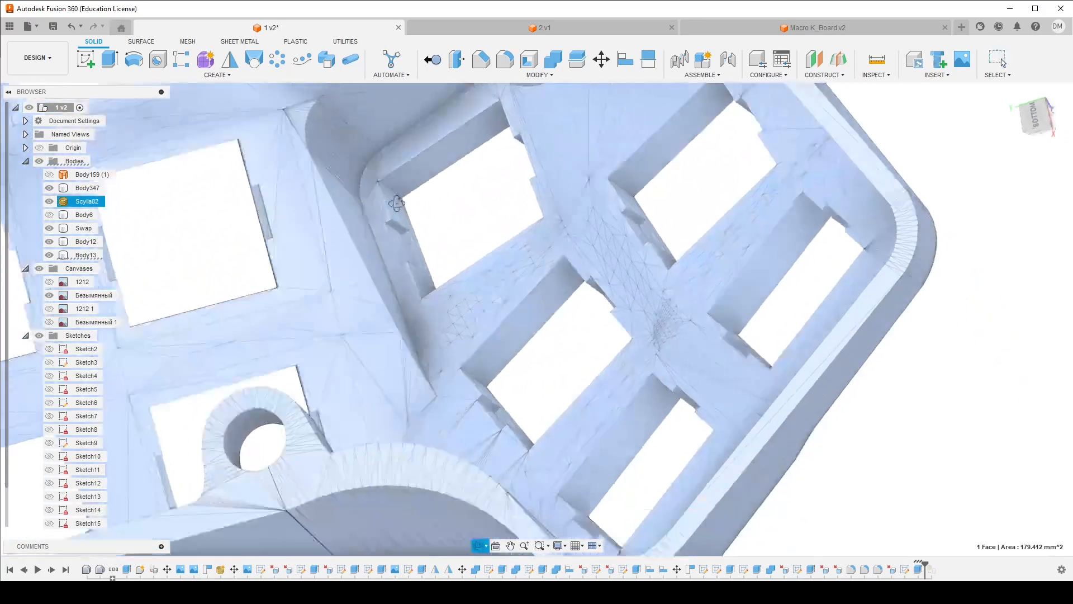
shift+middle_drag(397, 204, 383, 232)
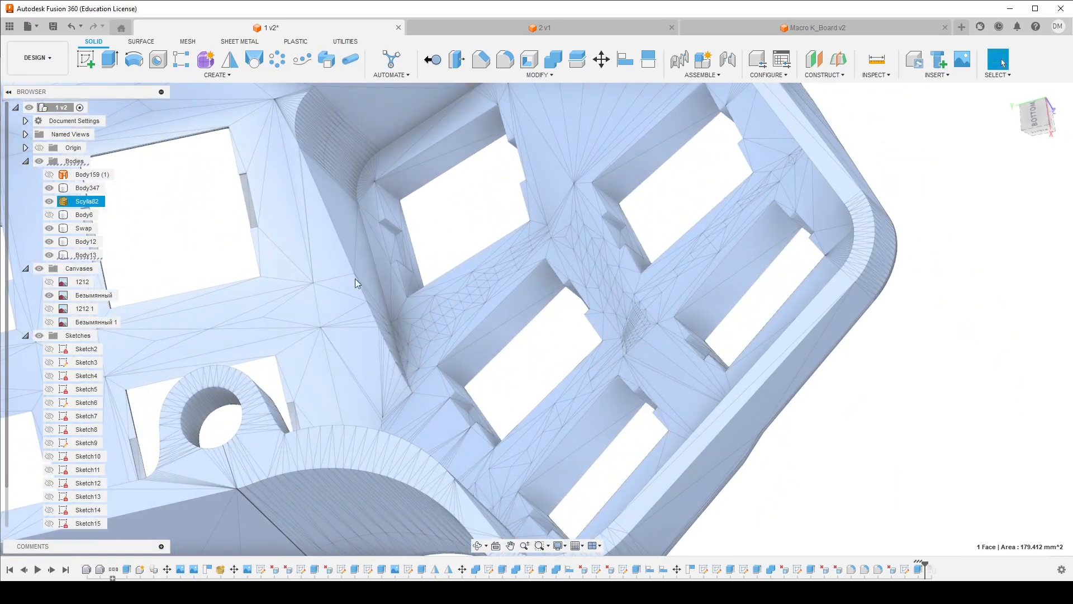
scroll(357, 263, down, 10)
scroll(431, 474, up, 10)
shift+middle_drag(464, 308, 562, 391)
shift+middle_drag(575, 461, 545, 347)
scroll(752, 318, up, 9)
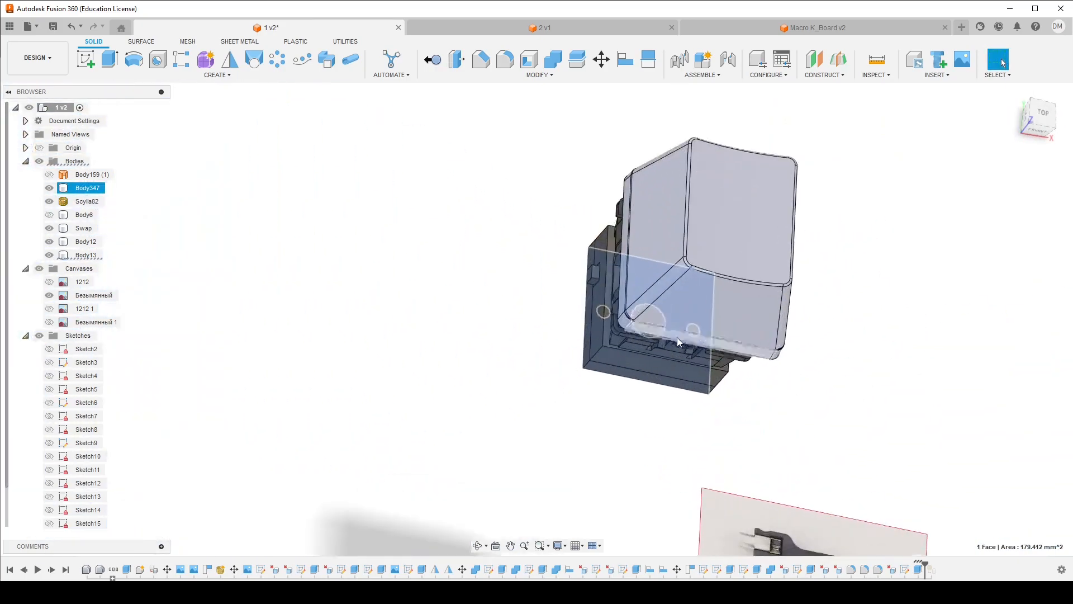
Compare the case's key openings and thumb cluster with the switch assembly and the base layer's bottom face
shift+middle_drag(730, 304, 710, 398)
scroll(598, 323, up, 8)
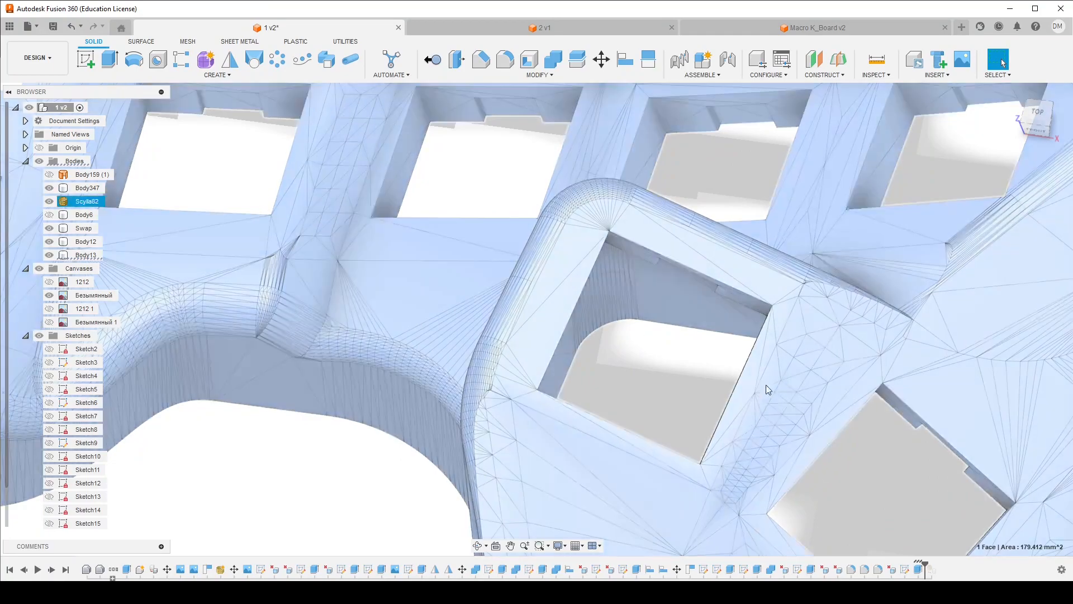
middle_drag(771, 385, 594, 319)
scroll(593, 316, down, 4)
shift+middle_drag(555, 350, 562, 205)
middle_drag(626, 446, 490, 442)
scroll(488, 443, down, 6)
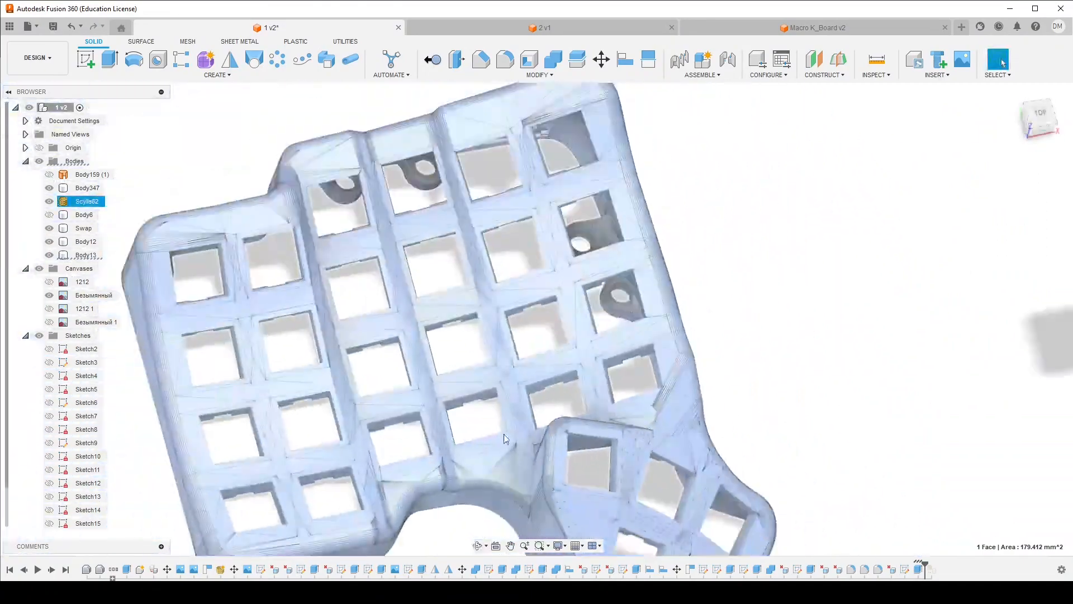
scroll(720, 337, up, 3)
scroll(721, 336, up, 3)
shift+middle_drag(714, 316, 763, 276)
scroll(642, 244, up, 6)
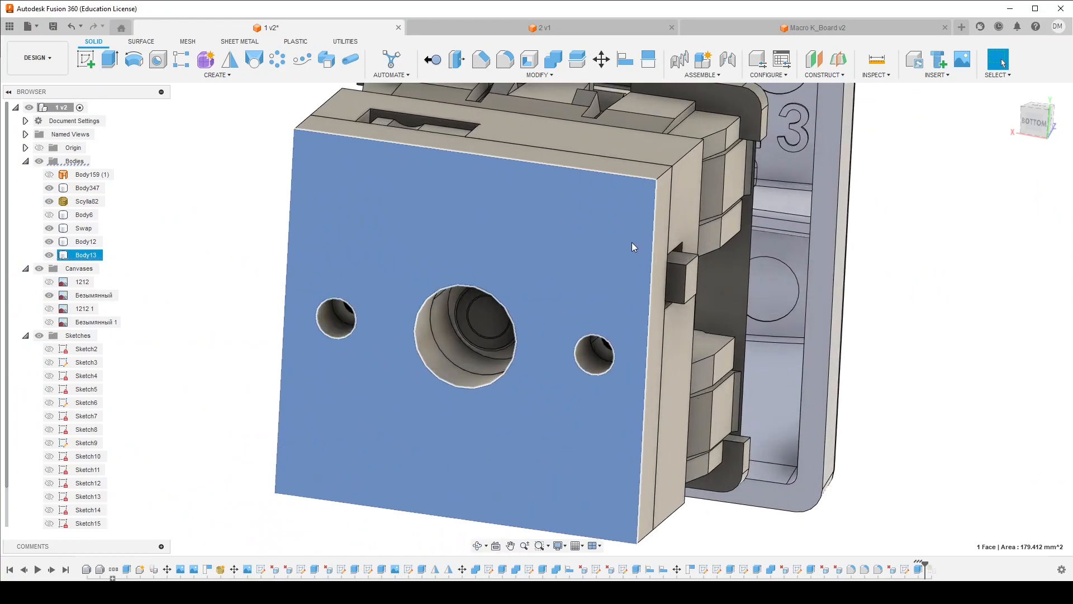
Start a sketch on the base layer's bottom face and project the base layer's outline and holes into it
shift+middle_drag(671, 259, 505, 260)
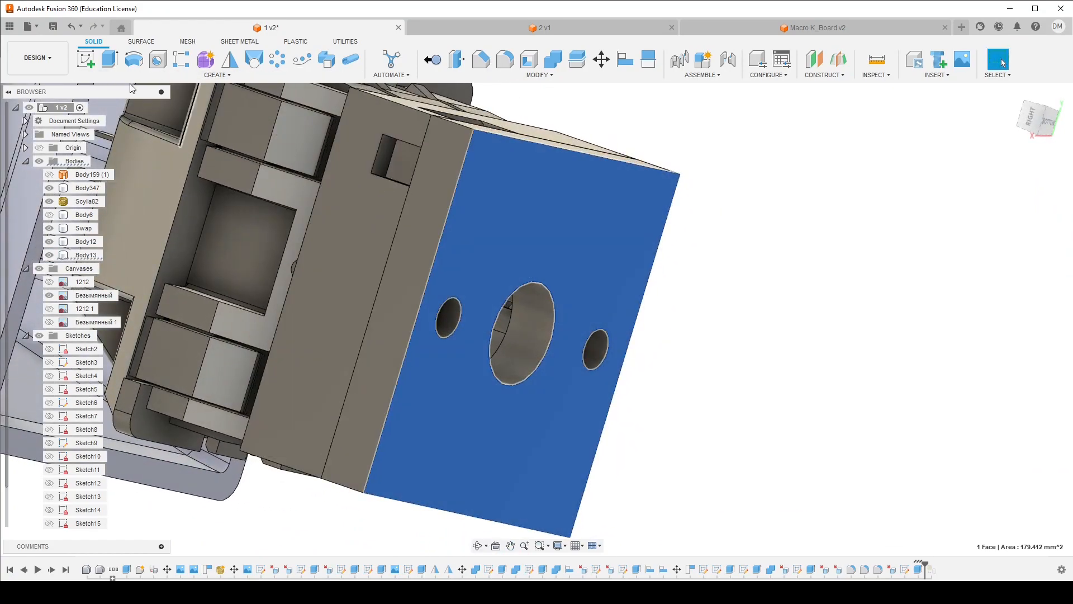
click(96, 59)
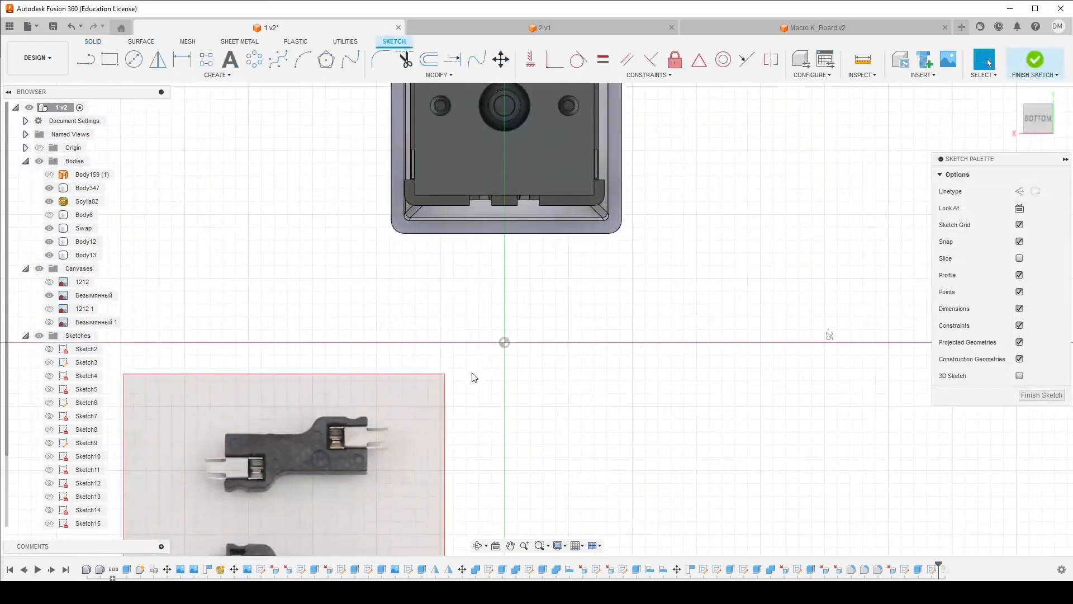
scroll(480, 200, down, 6)
scroll(513, 149, up, 5)
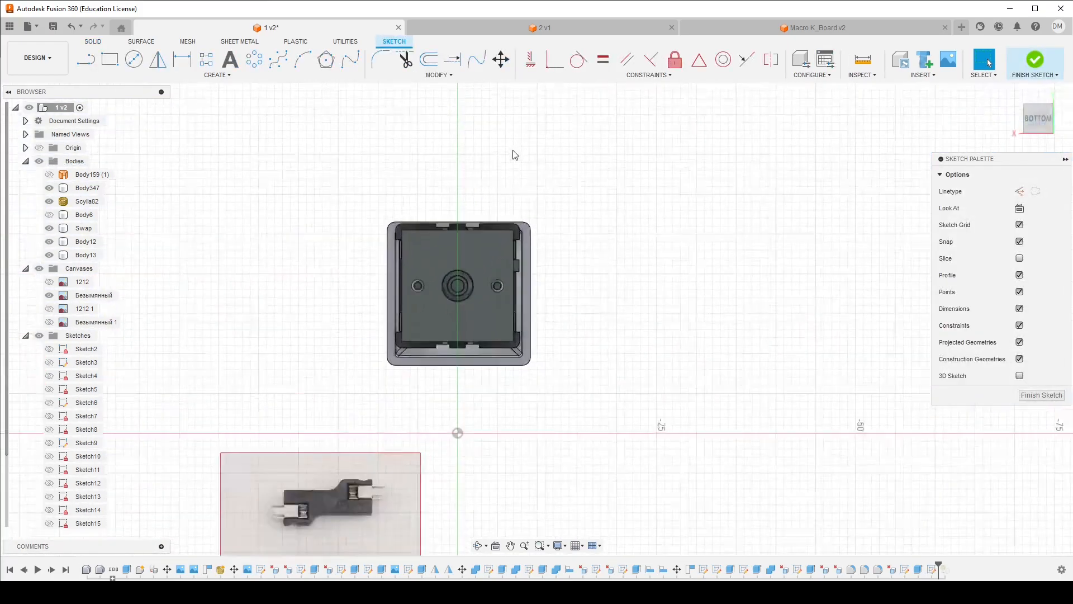
click(482, 230)
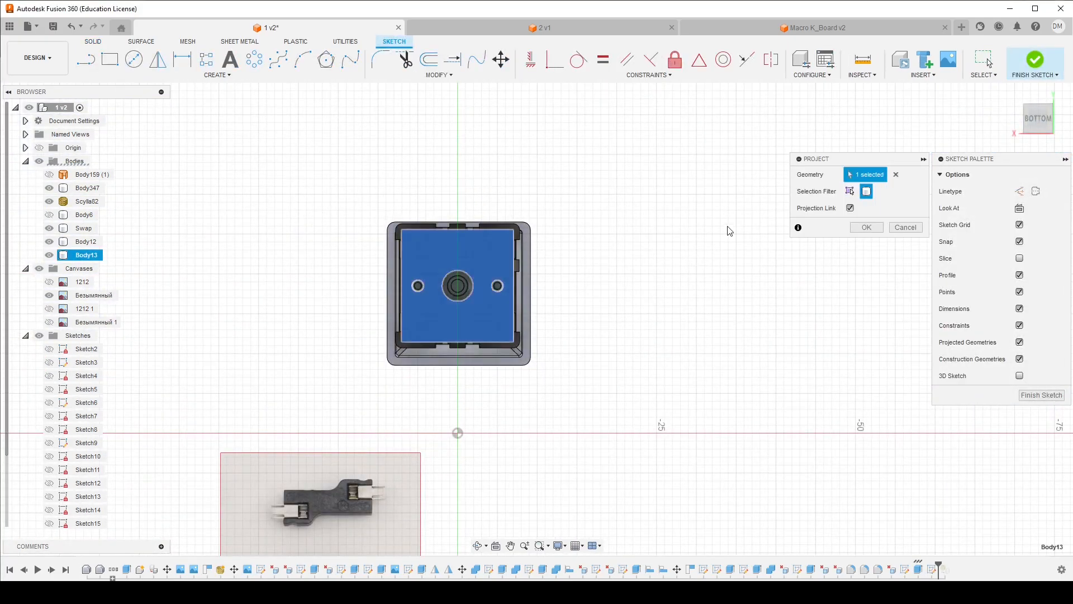
click(865, 227)
Project the hot-swap socket's outline into the sketch and draw rectangles over its two side contacts
scroll(492, 266, up, 6)
key(p)
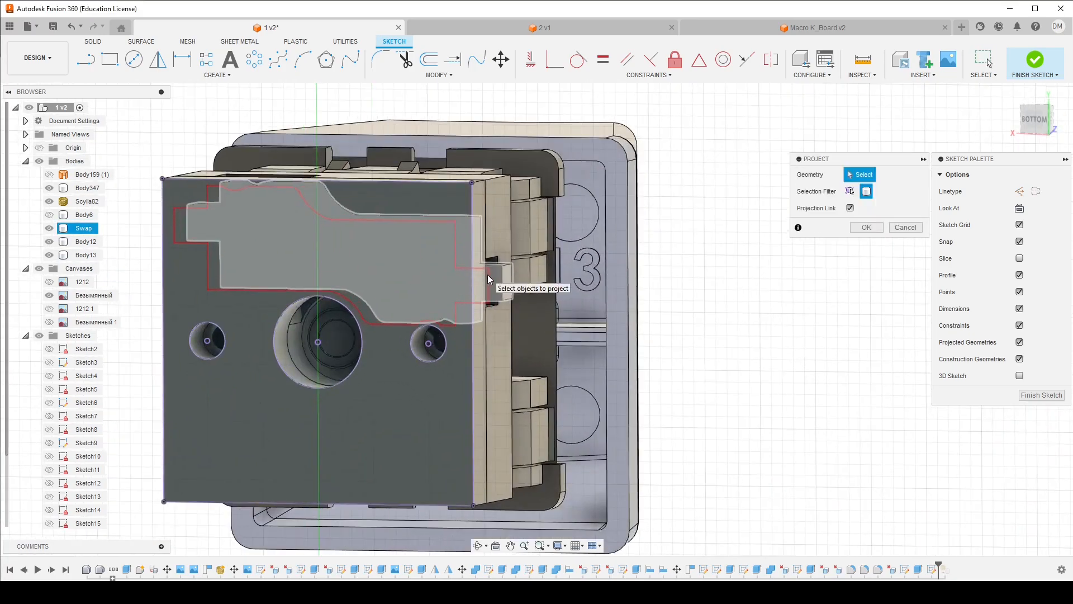
click(489, 279)
click(1041, 122)
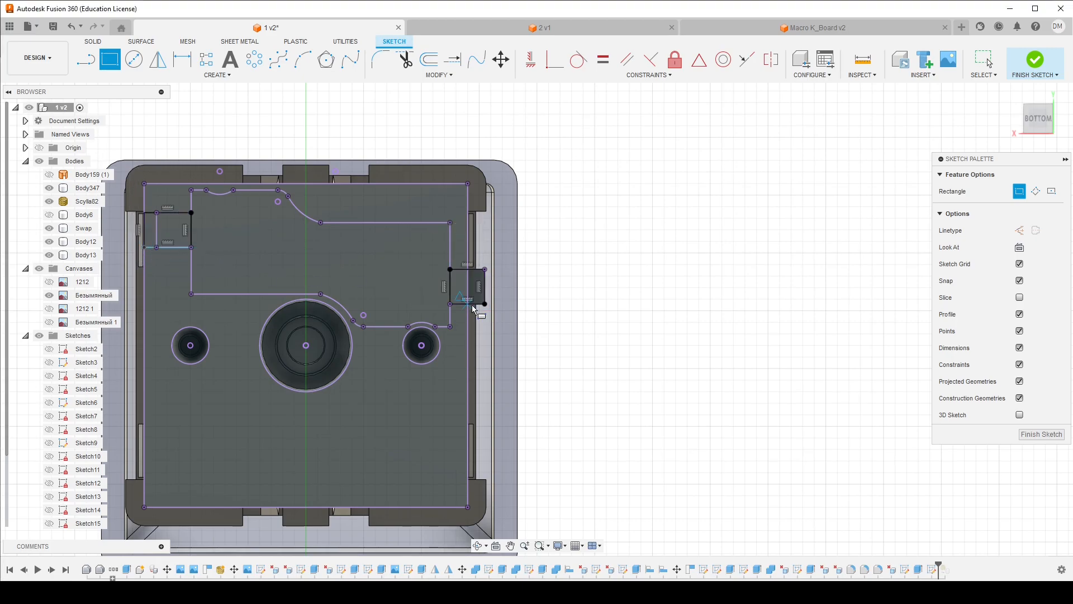
Extrude the four contact profiles on both sides of the socket as a cut with a distance of -2 mm
click(94, 44)
click(110, 61)
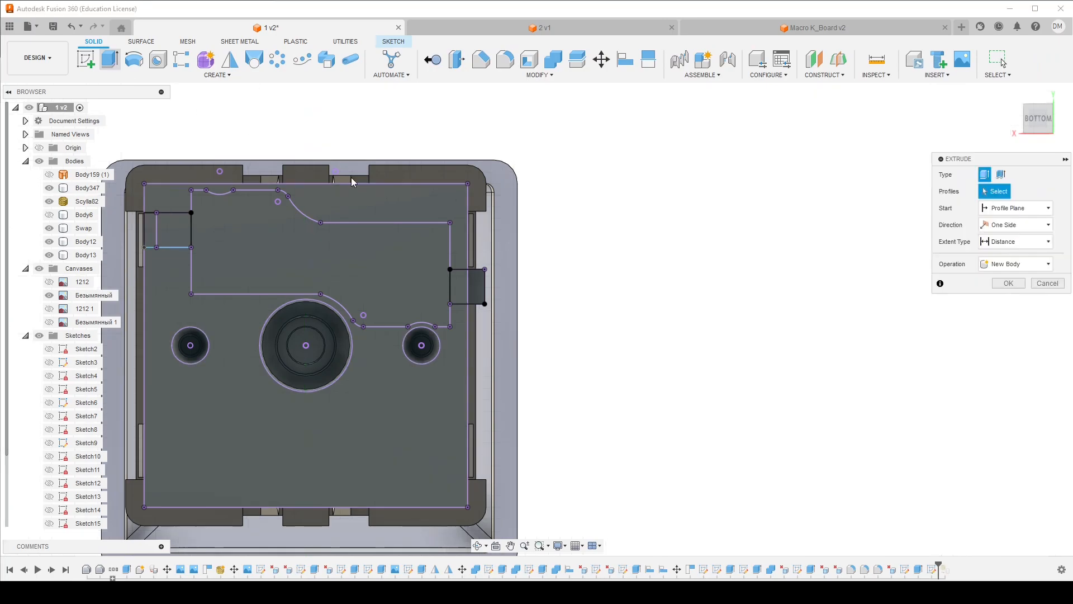
click(151, 230)
shift+middle_drag(425, 262, 302, 296)
shift+middle_drag(438, 316, 331, 291)
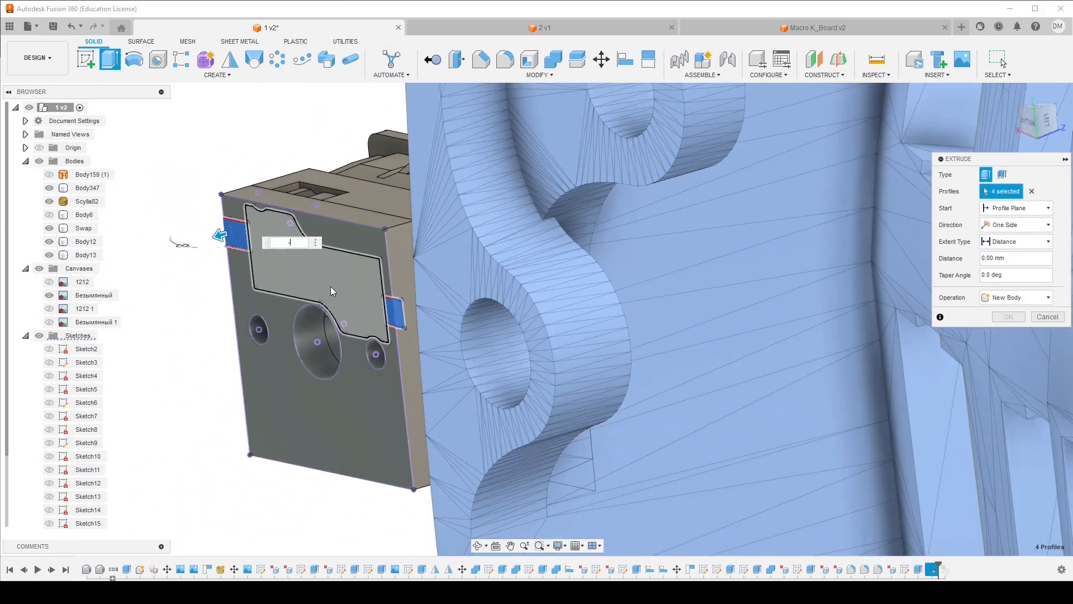
shift+middle_drag(362, 323, 431, 287)
scroll(379, 286, up, 4)
mouse_move(361, 287)
shift+middle_down()
mouse_move(371, 292)
mouse_move(353, 296)
shift+middle_up()
drag(397, 282, 349, 267)
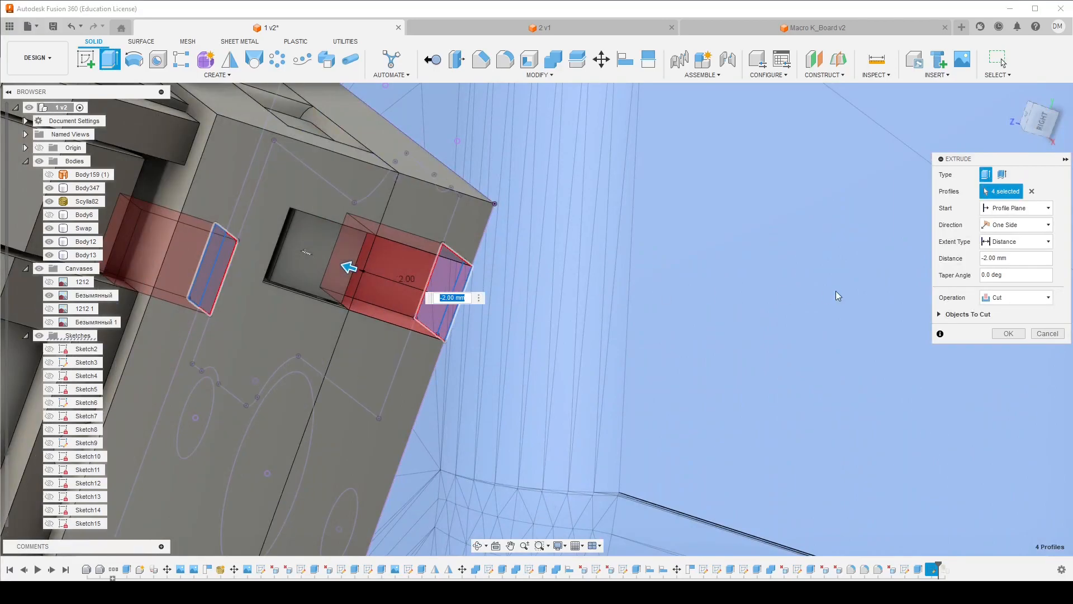
click(998, 338)
Hide the Scylla82 case to expose the contact slots cut into the base layer
scroll(536, 338, down, 4)
shift+middle_drag(551, 307, 515, 332)
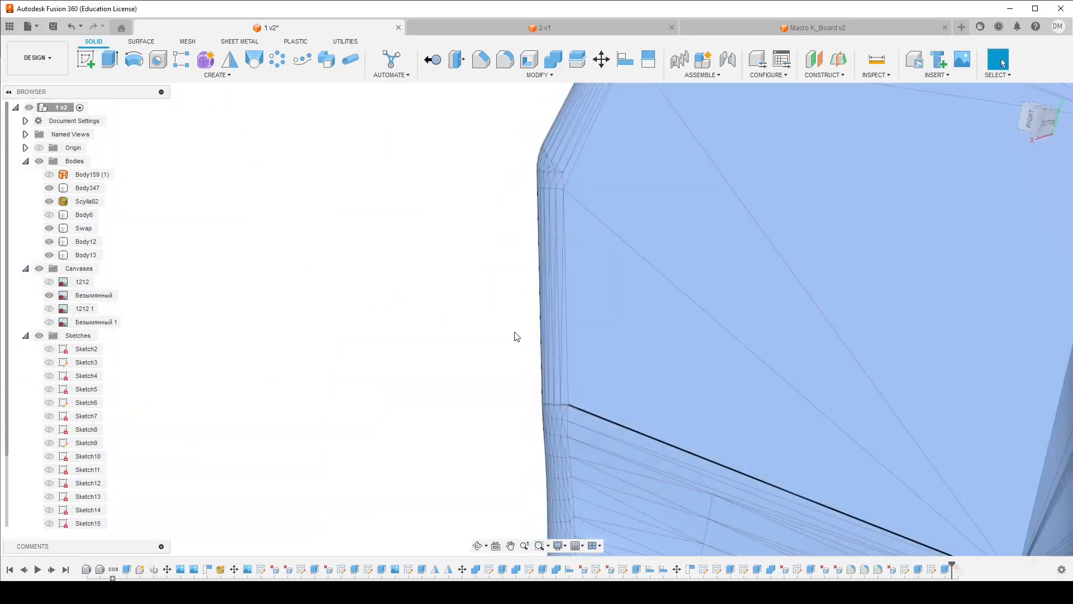
scroll(487, 337, down, 3)
click(49, 201)
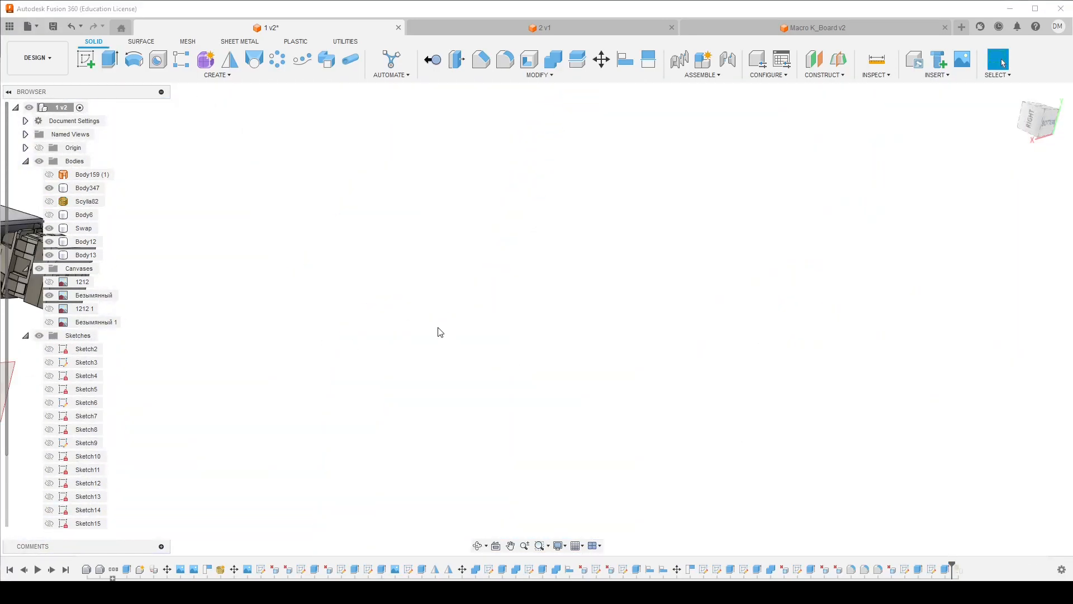
scroll(216, 279, up, 10)
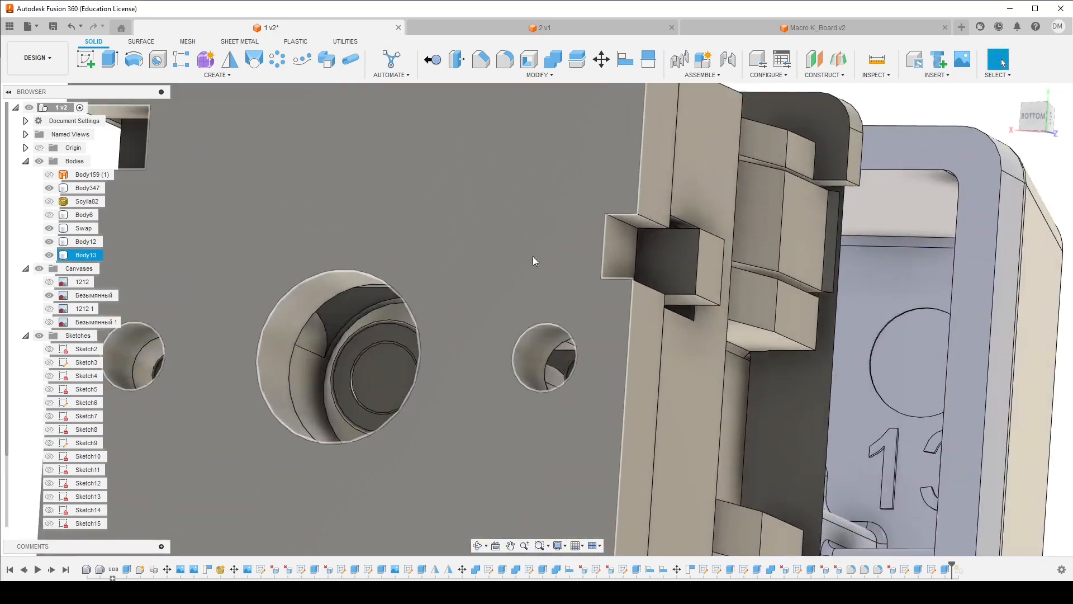
middle_drag(491, 254, 470, 277)
scroll(609, 232, up, 3)
Offset the two opposing side walls of the contact slot in the base layer by -0.3 mm for clearance
click(612, 233)
click(457, 64)
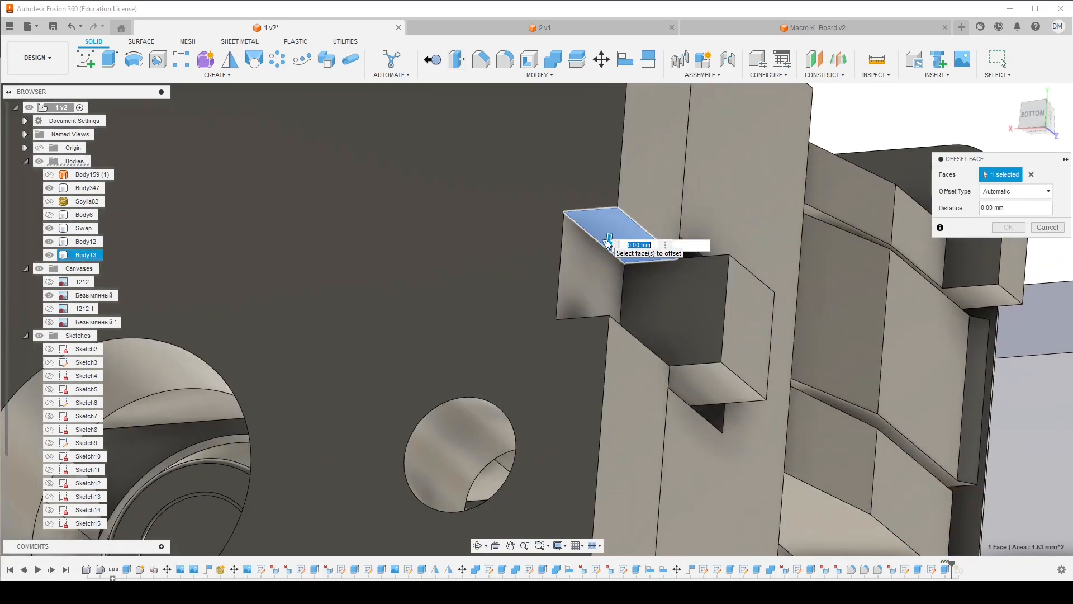
key(Escape)
shift+middle_drag(606, 239, 625, 366)
click(620, 364)
click(457, 71)
text(-0.3)
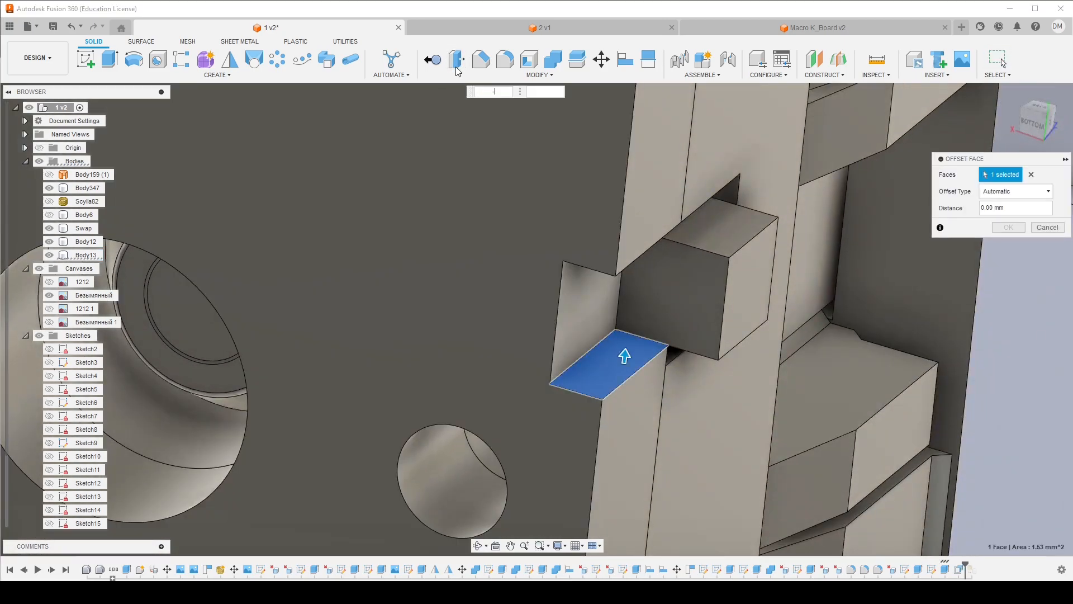
key(Return)
Examine the contact slots on both sides of the base layer and the complete keycap, switch and plate stack
shift+middle_drag(515, 133, 537, 114)
scroll(699, 200, down, 5)
shift+middle_drag(699, 200, 544, 219)
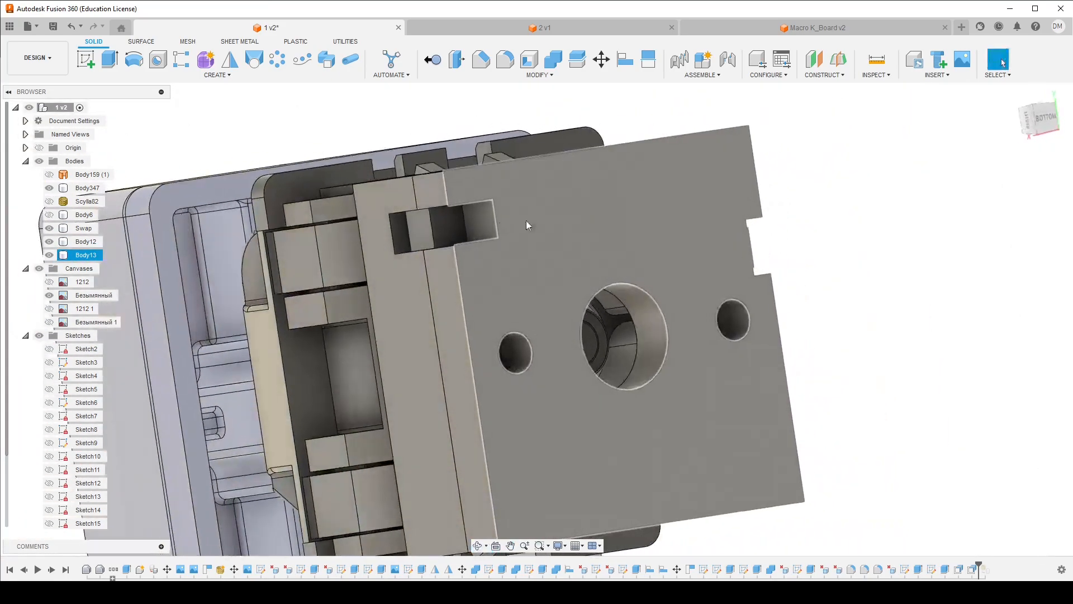
scroll(454, 214, up, 5)
mouse_move(454, 214)
shift+middle_down()
mouse_move(427, 203)
mouse_move(439, 227)
shift+middle_up()
scroll(494, 297, down, 5)
shift+middle_drag(540, 317, 468, 256)
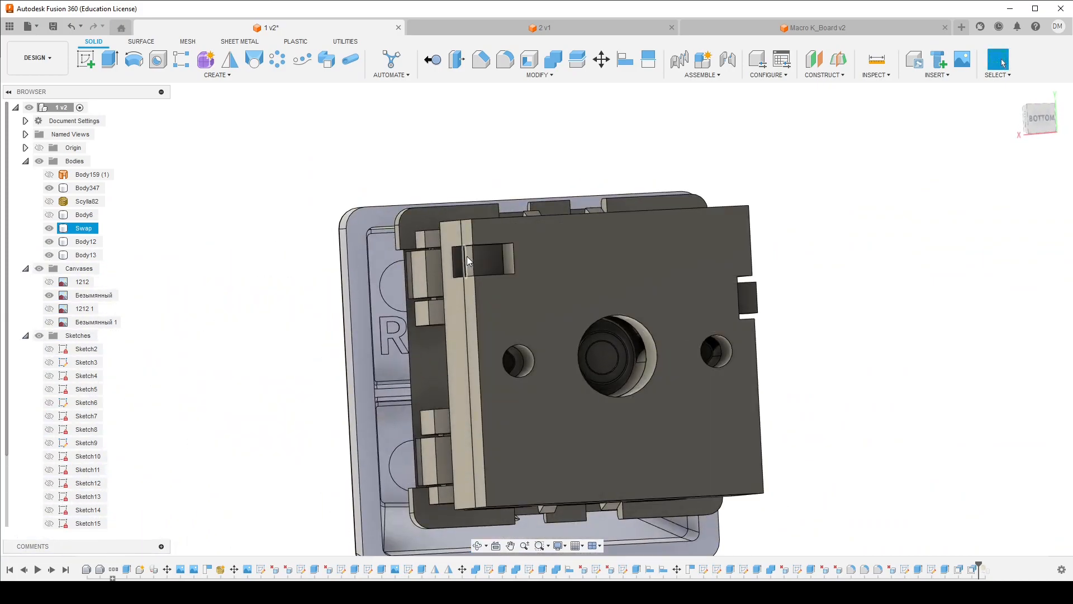
shift+middle_drag(560, 261, 491, 243)
scroll(491, 243, down, 5)
shift+middle_drag(581, 255, 558, 256)
scroll(562, 258, down, 5)
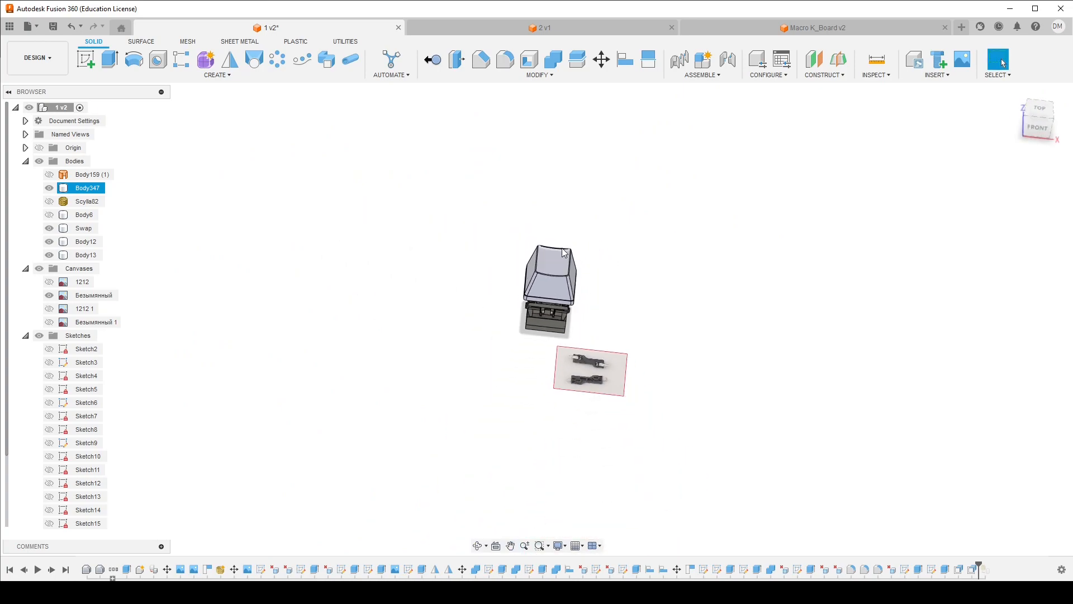
Show the Scylla82 case again and review its key grid beside the switch assembly
click(49, 201)
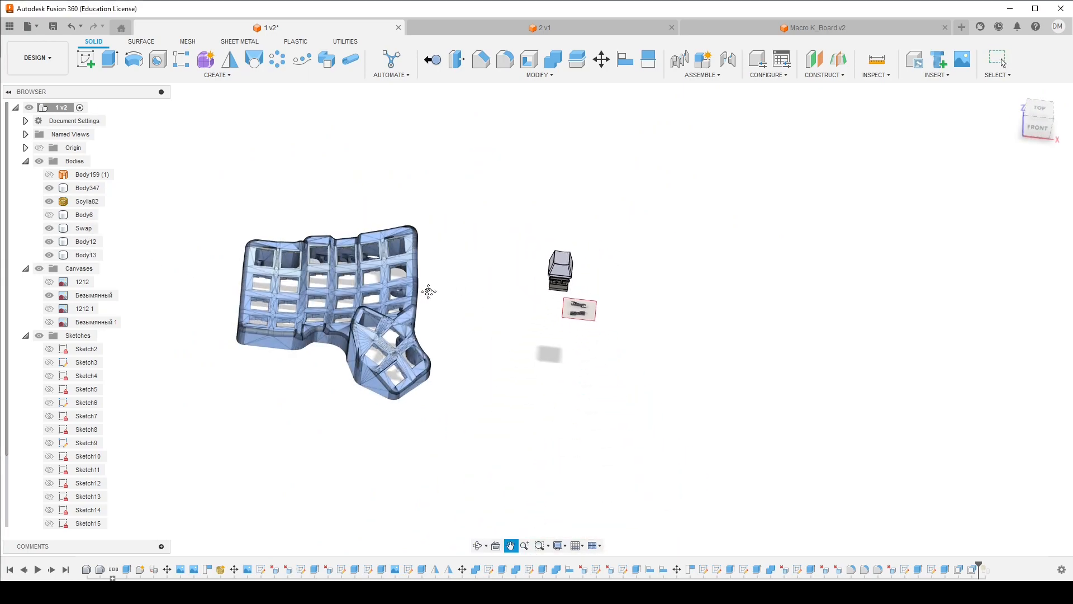
scroll(400, 281, up, 3)
middle_drag(397, 277, 456, 280)
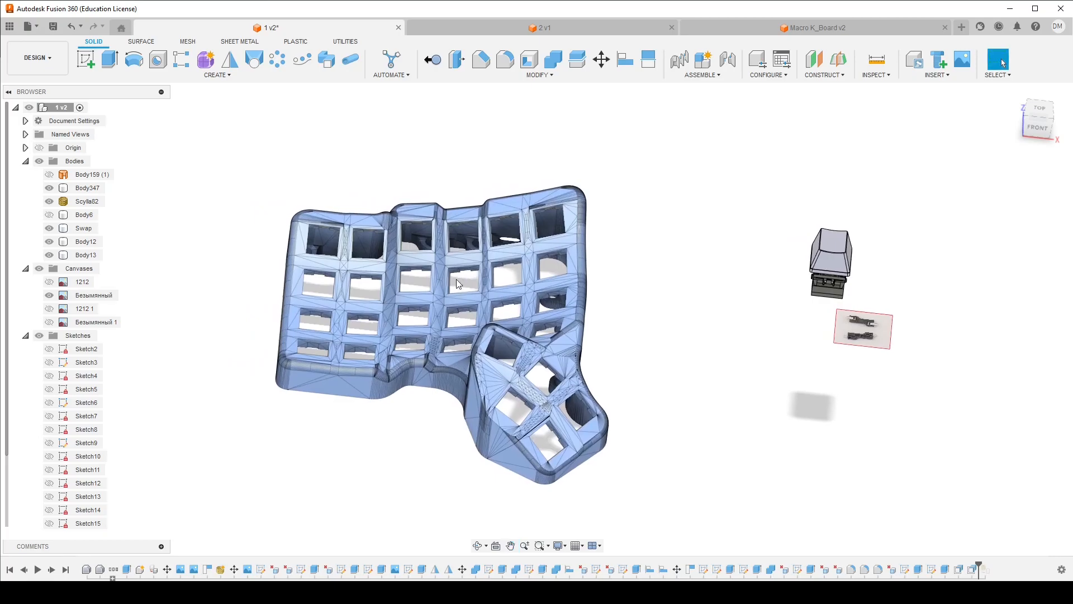
click(468, 283)
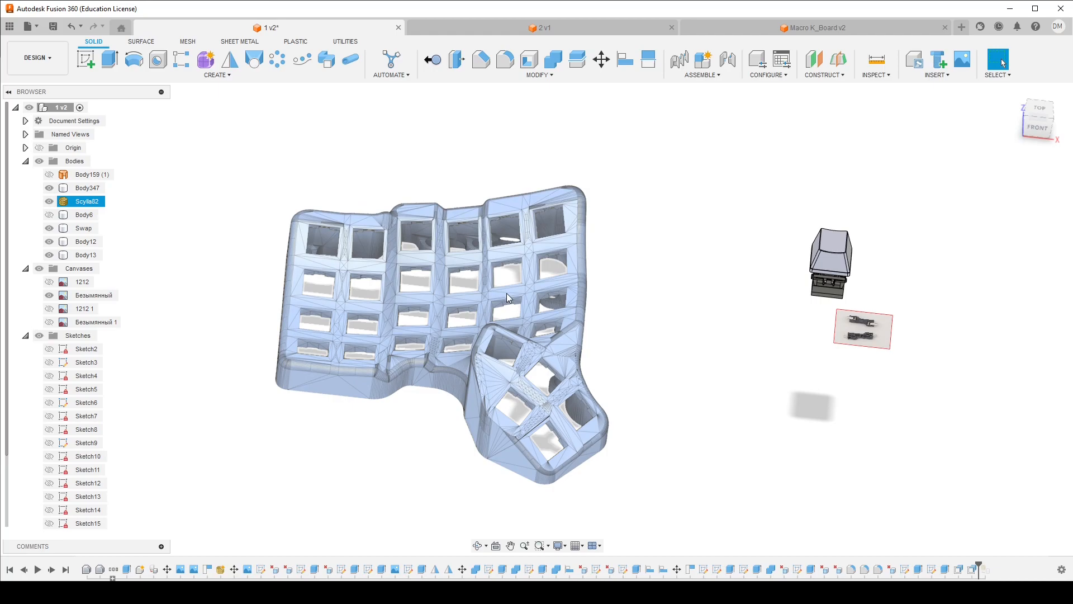
scroll(510, 293, up, 5)
mouse_move(512, 292)
middle_down()
mouse_move(572, 272)
mouse_move(508, 278)
middle_up()
click(508, 278)
scroll(507, 279, down, 3)
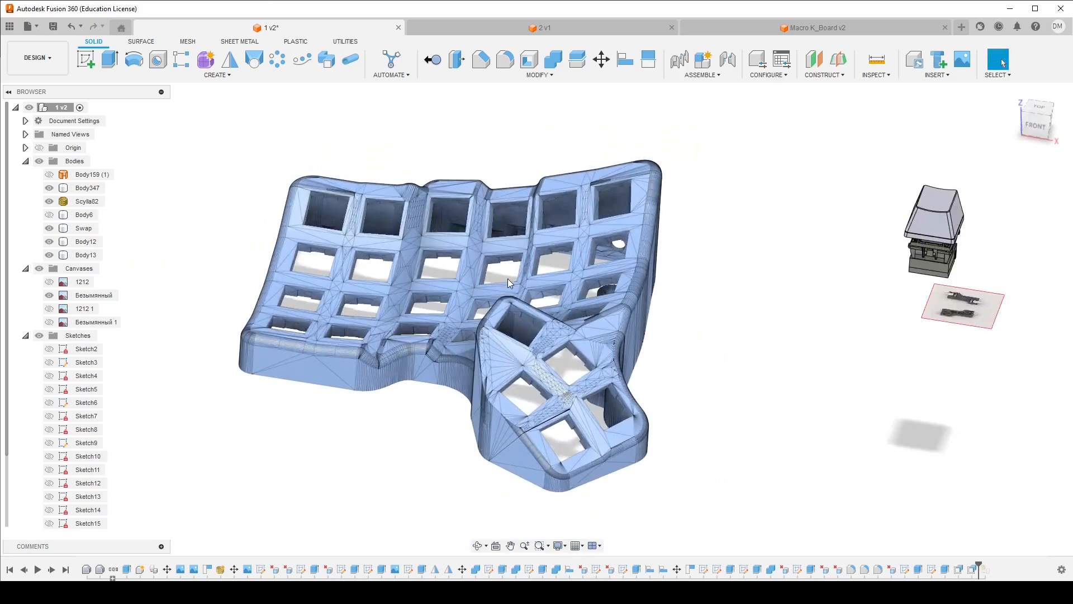
click(508, 278)
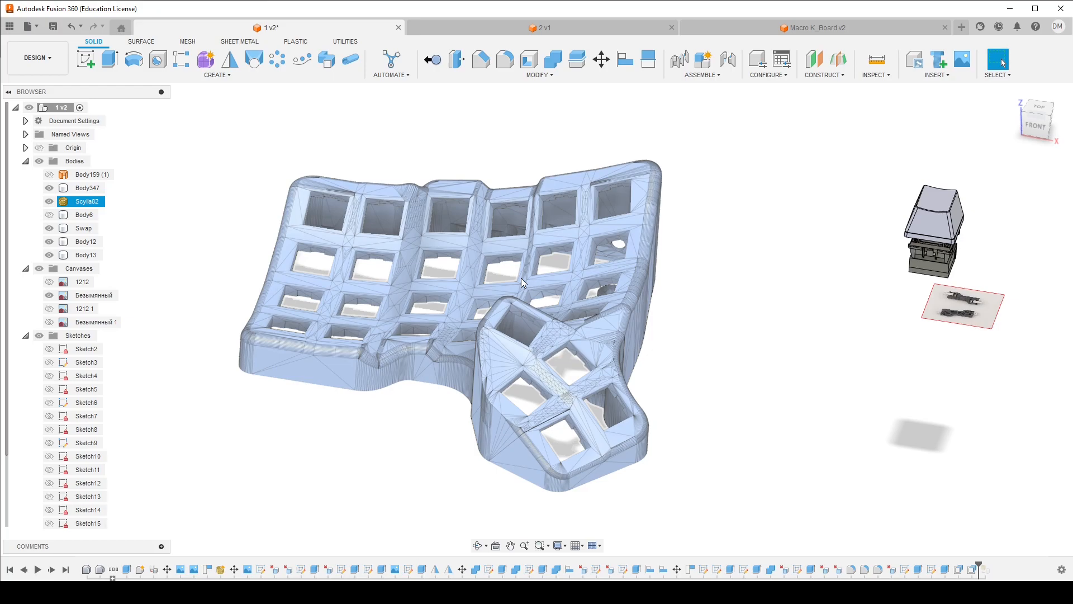
Compare the case's curved key rows and thumb cluster with the clips and housing of the switch assembly
shift+middle_drag(533, 273, 633, 311)
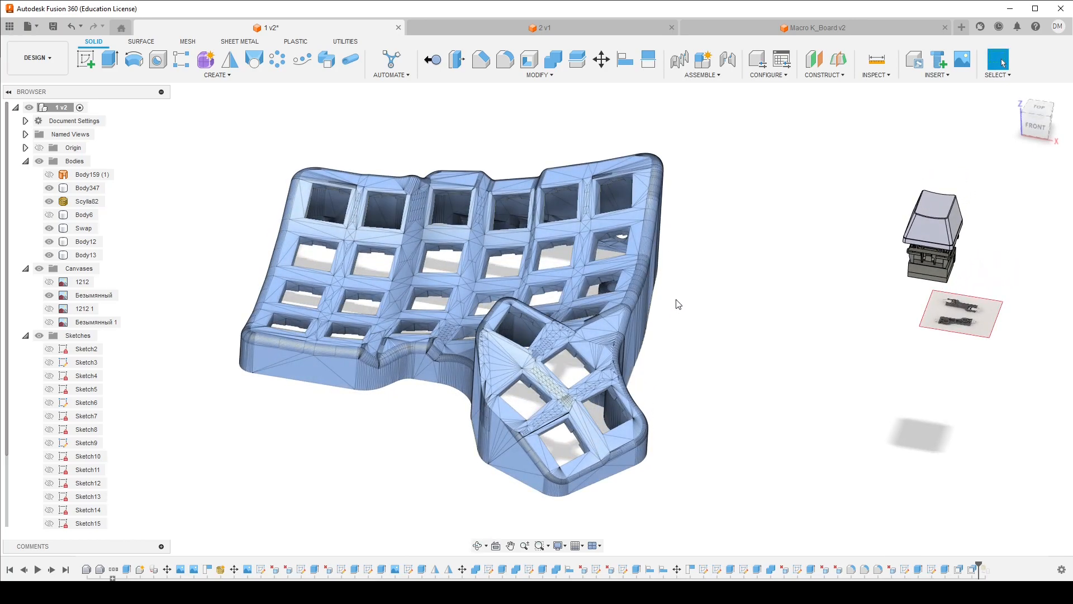
shift+middle_drag(678, 304, 528, 328)
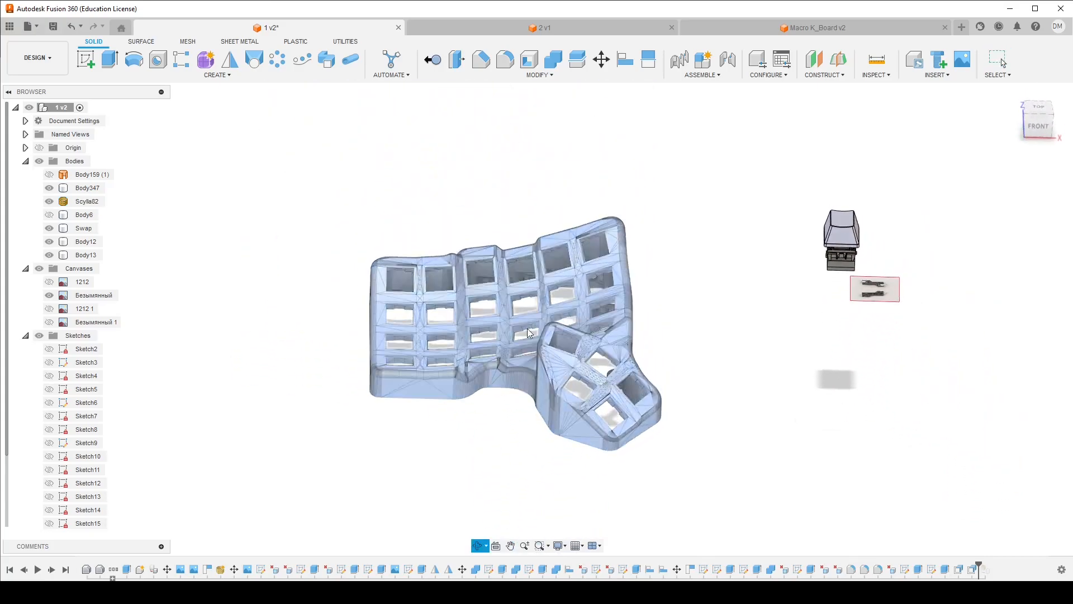
scroll(815, 247, up, 3)
scroll(728, 281, up, 6)
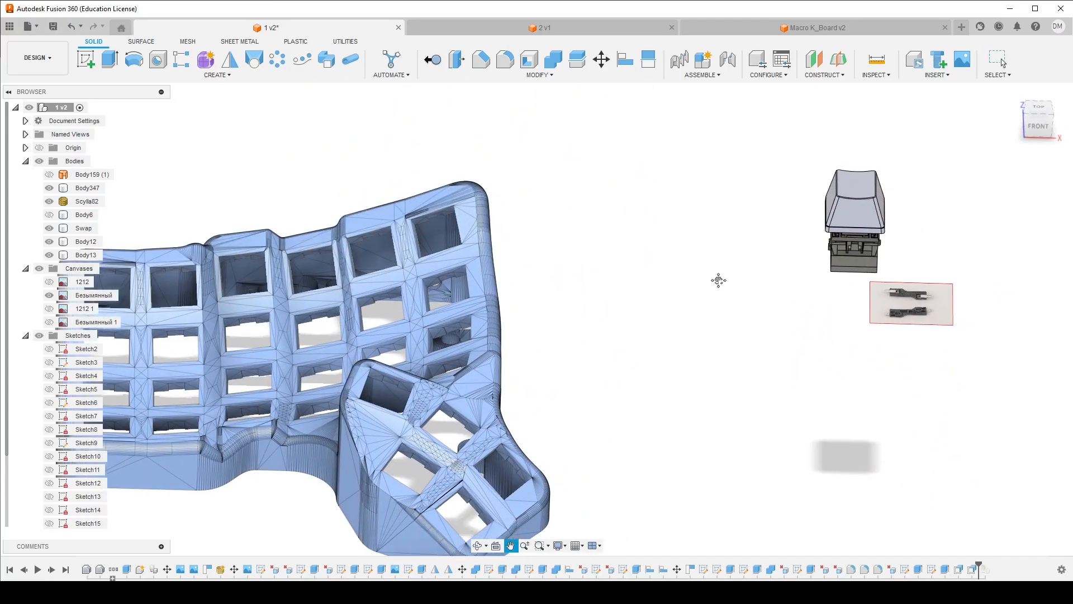
shift+middle_drag(665, 253, 615, 259)
scroll(649, 262, down, 2)
scroll(615, 260, down, 2)
scroll(704, 279, up, 6)
shift+middle_drag(703, 276, 678, 271)
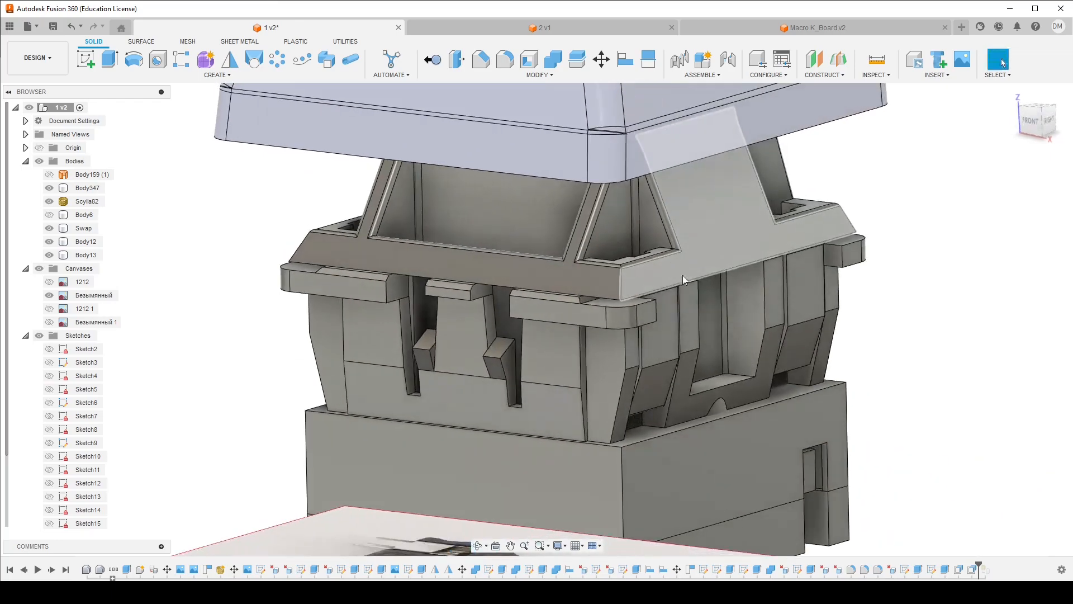
Review the keycap, switch and two-layer plate stack next to the case and the socket reference image
scroll(685, 268, down, 5)
scroll(685, 267, down, 3)
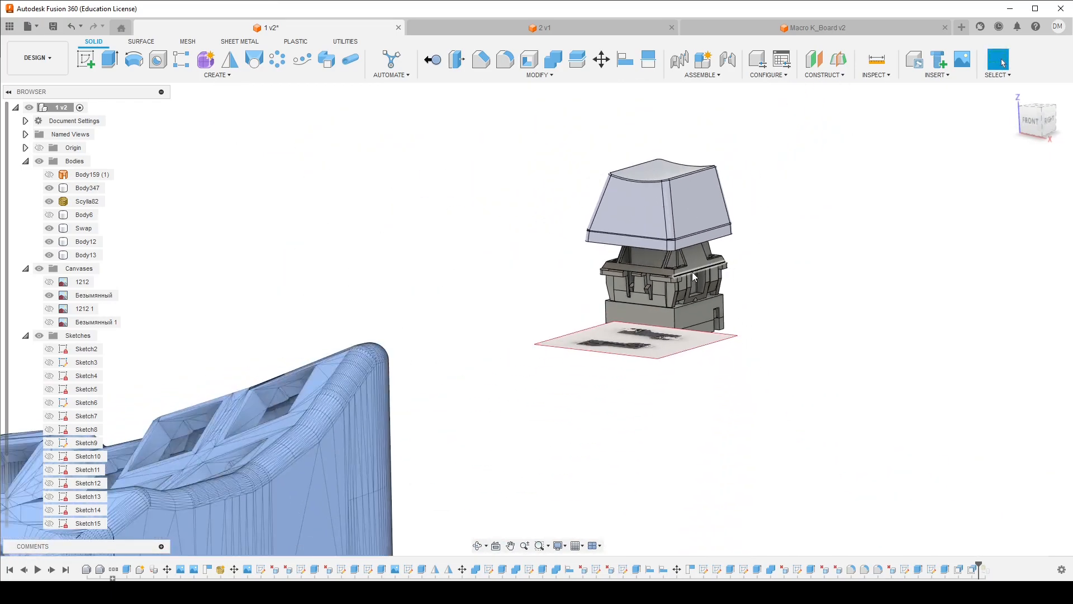
shift+middle_drag(652, 266, 633, 307)
scroll(632, 262, up, 6)
scroll(633, 307, down, 4)
middle_drag(696, 327, 739, 316)
scroll(642, 315, down, 7)
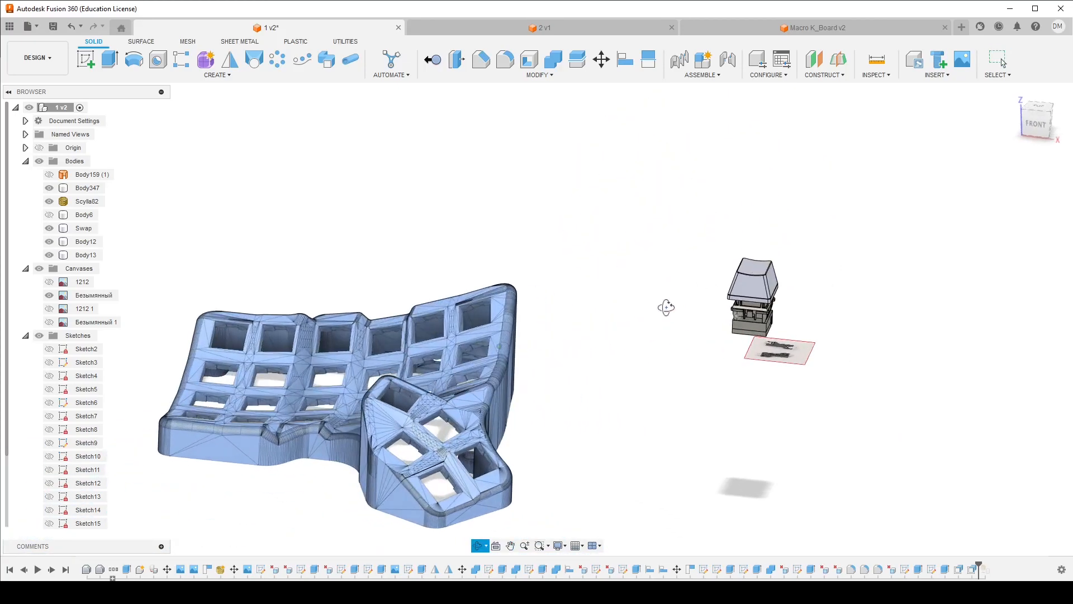
scroll(741, 317, up, 6)
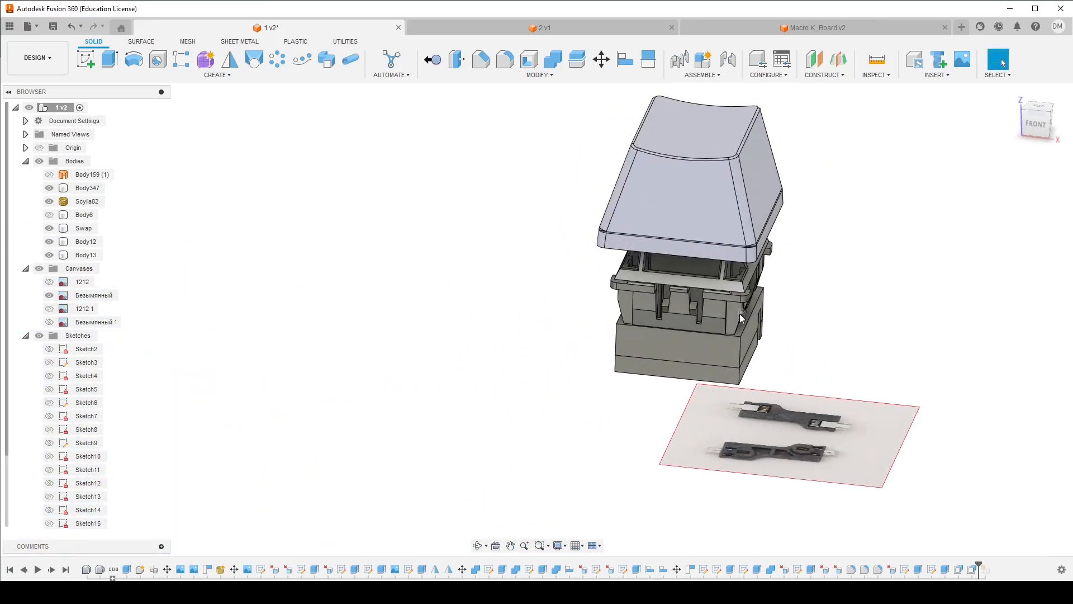